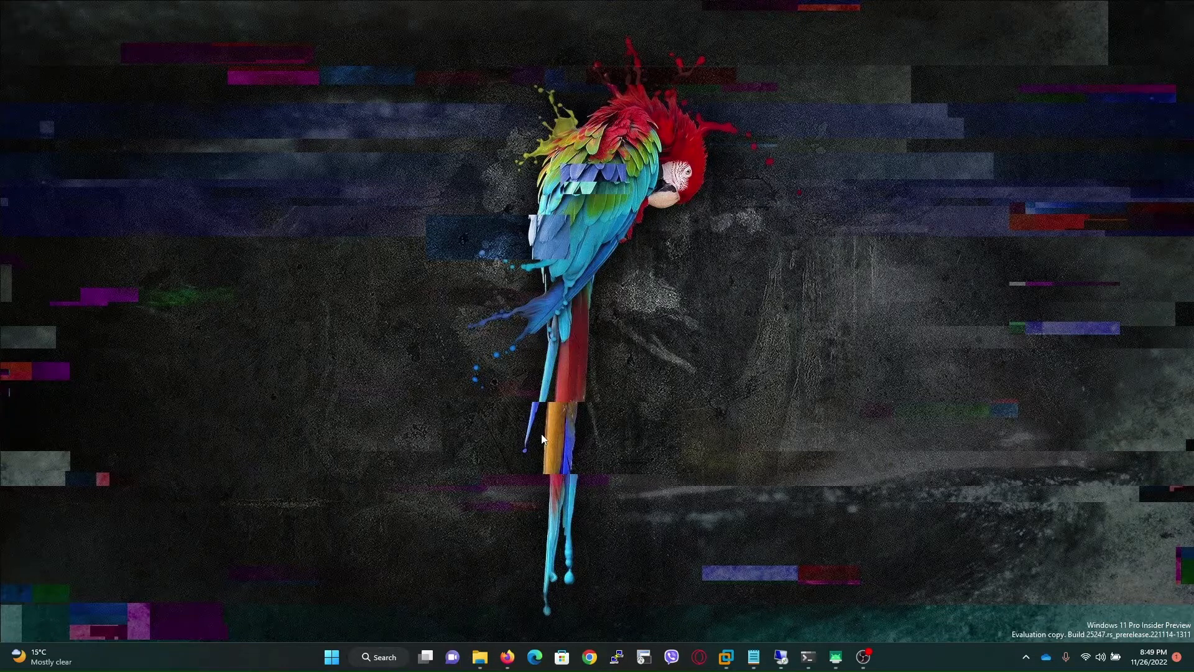
- Switch to Firefox, open the Duo admin login from the search results and start a free trial sign-up
{"action": "left_click", "coordinate": [508, 656]}
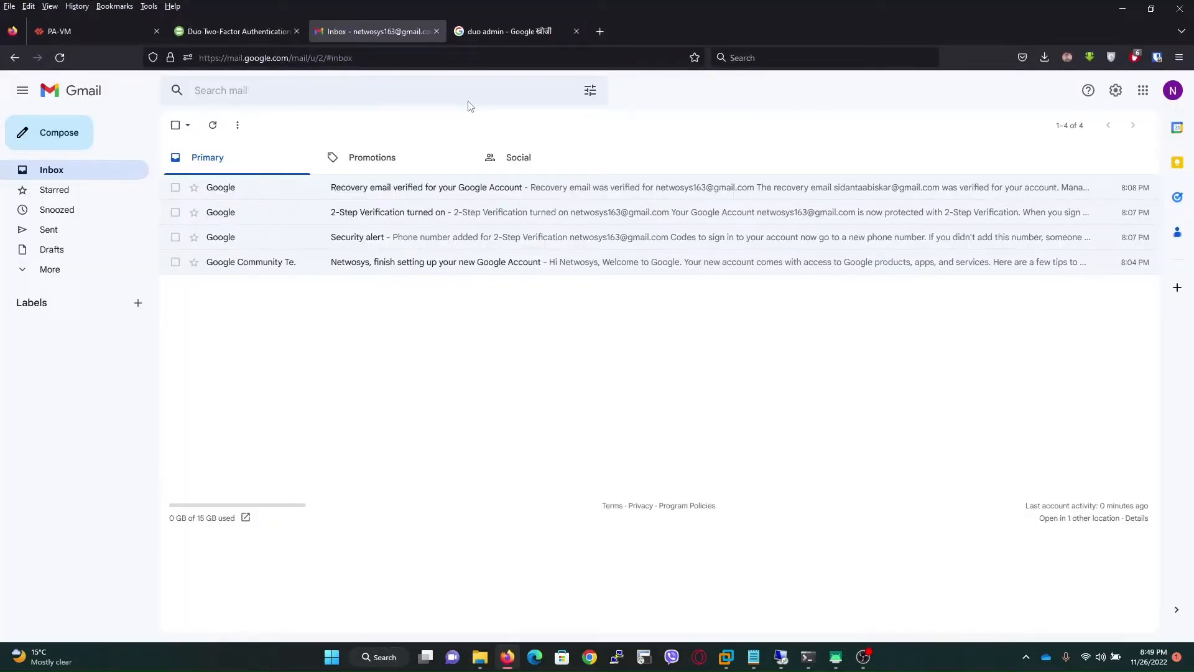
{"action": "left_click", "coordinate": [498, 29]}
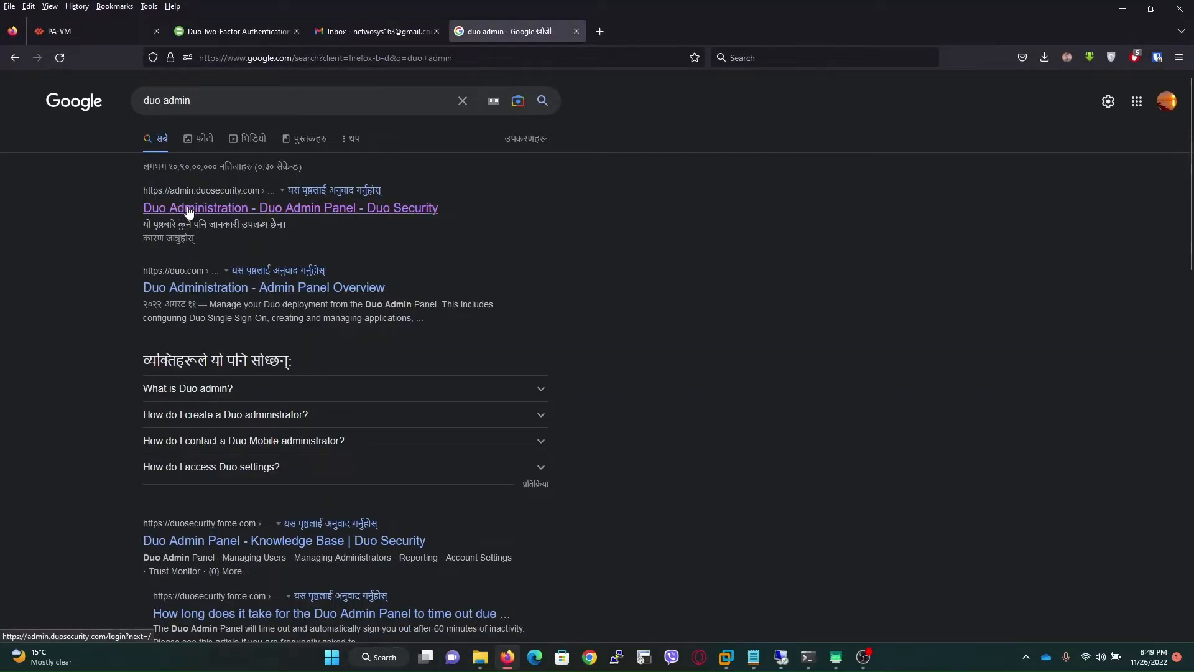
{"action": "left_click", "coordinate": [196, 211]}
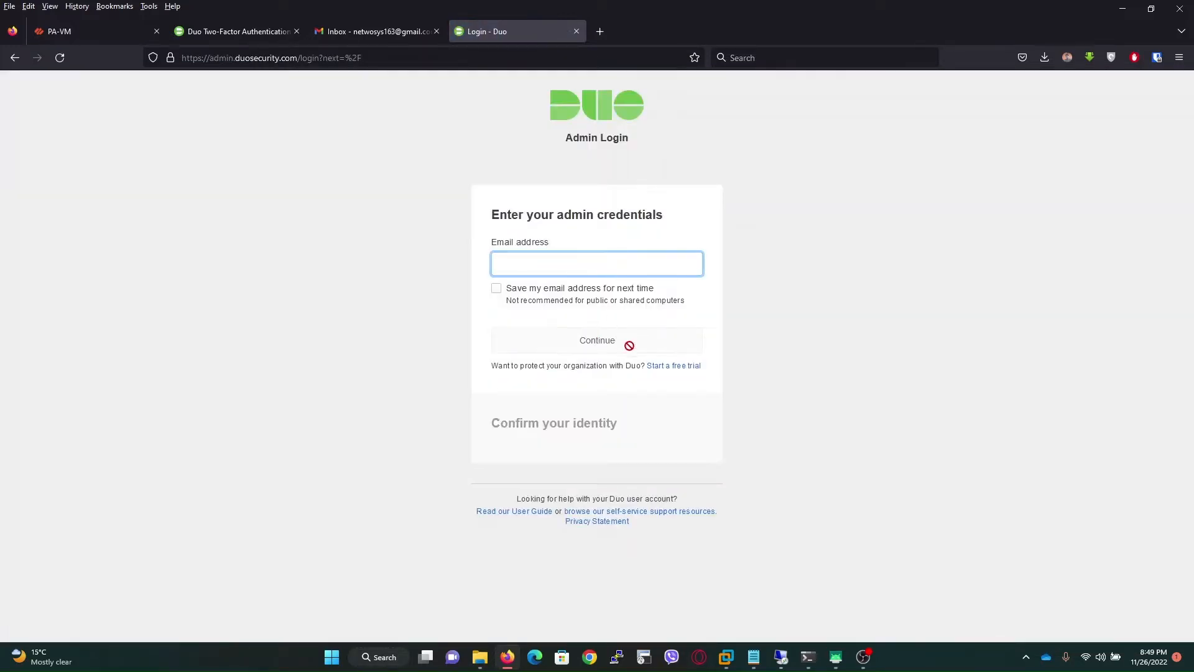
{"action": "left_click", "coordinate": [676, 368]}
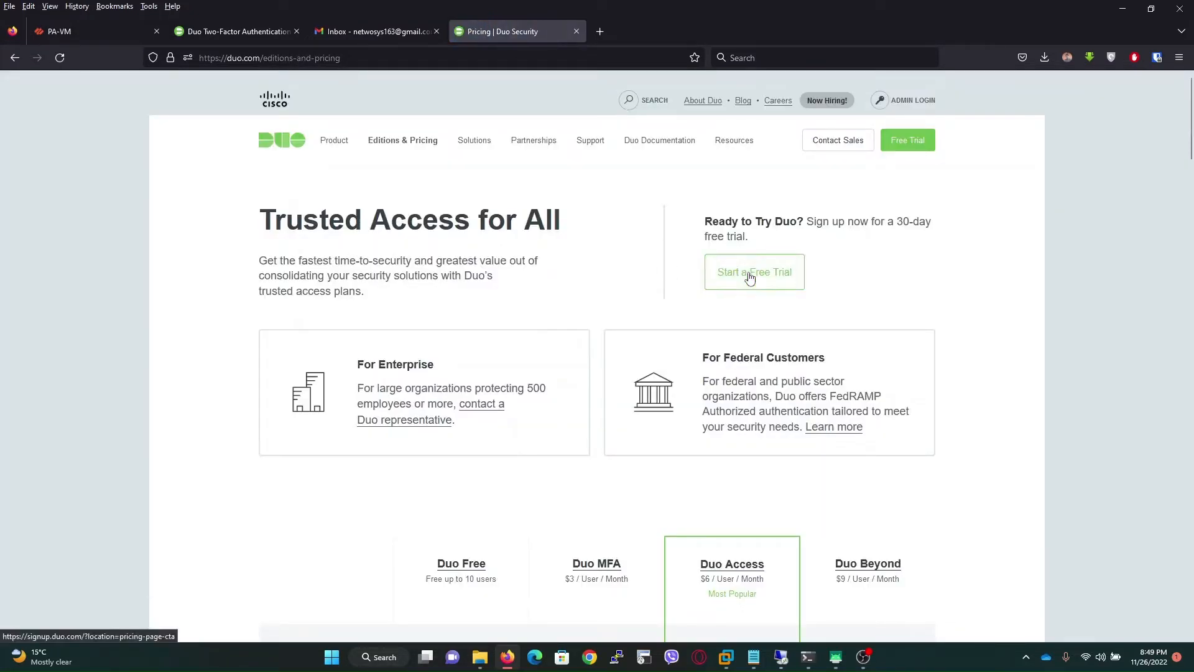
{"action": "left_click", "coordinate": [749, 271]}
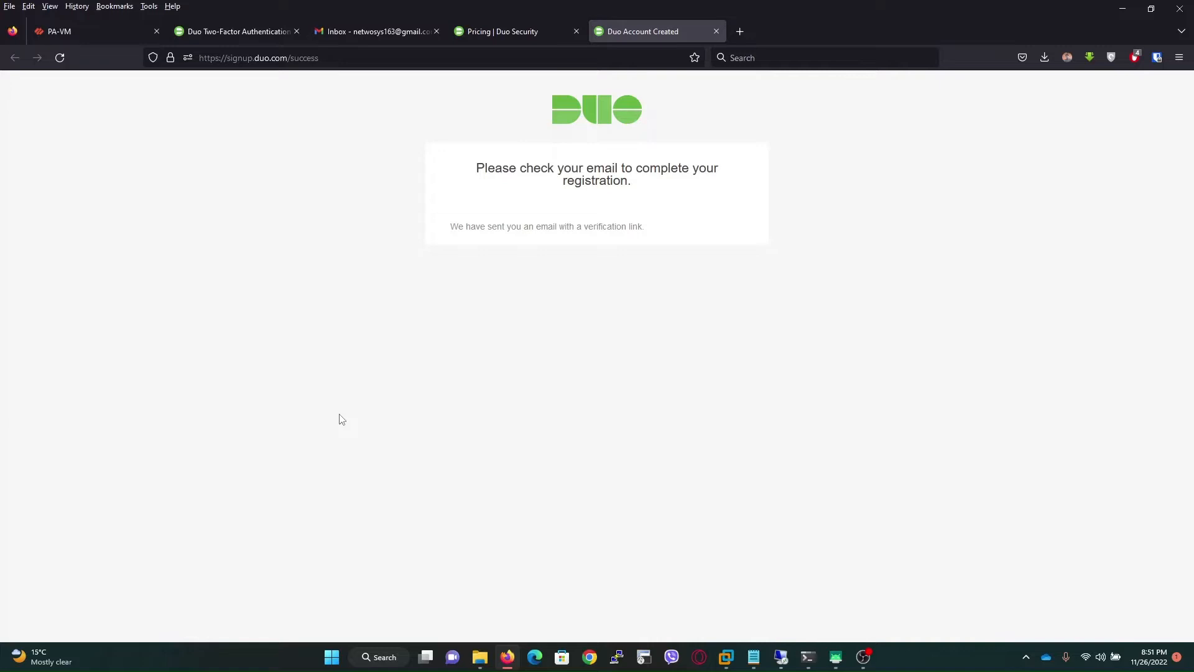
- Verify the email address through the Duo Security welcome message in Gmail and get started with the new admin setup
{"action": "left_click", "coordinate": [392, 33]}
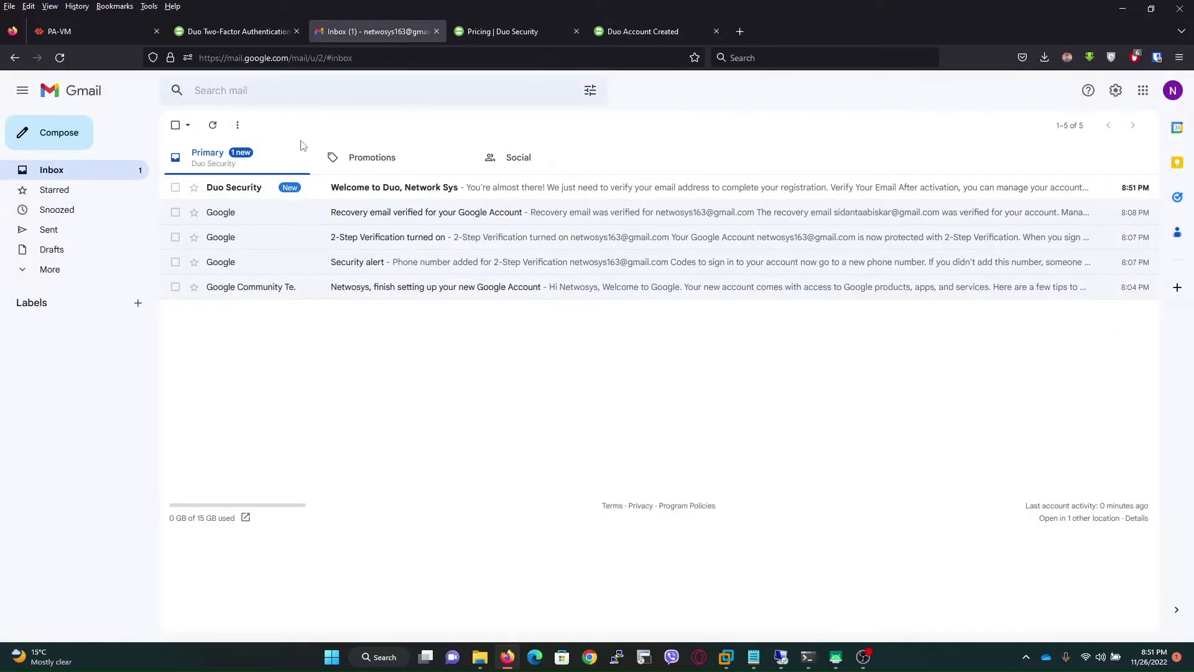
{"action": "left_click", "coordinate": [253, 187]}
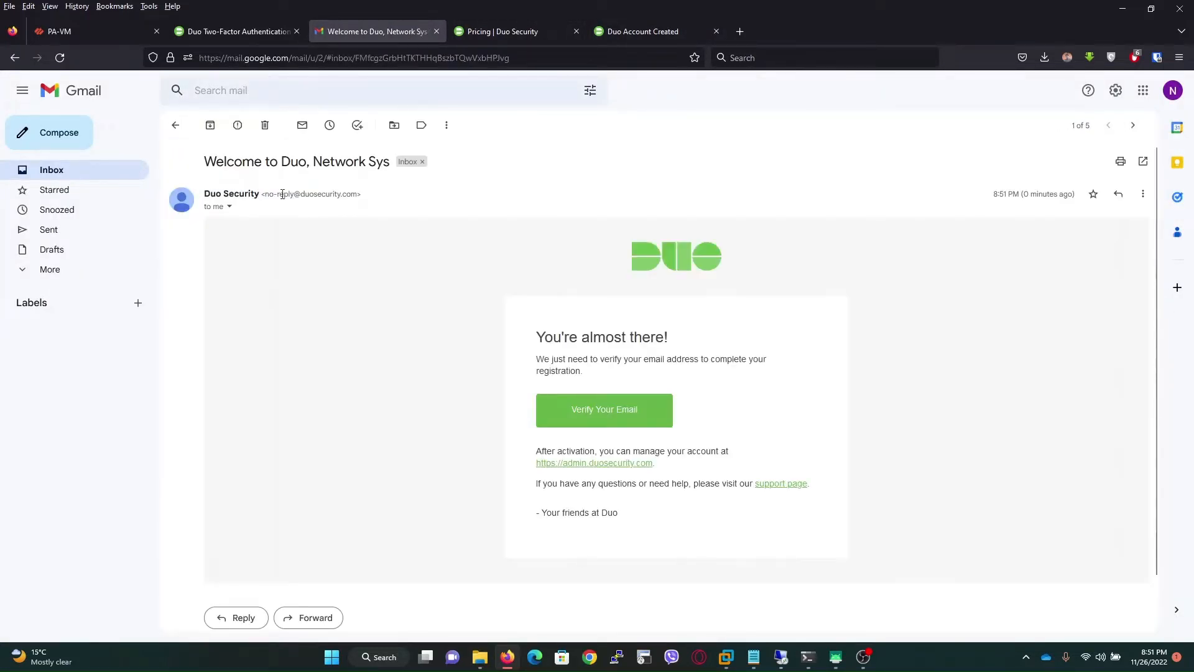
{"action": "left_click", "coordinate": [595, 413]}
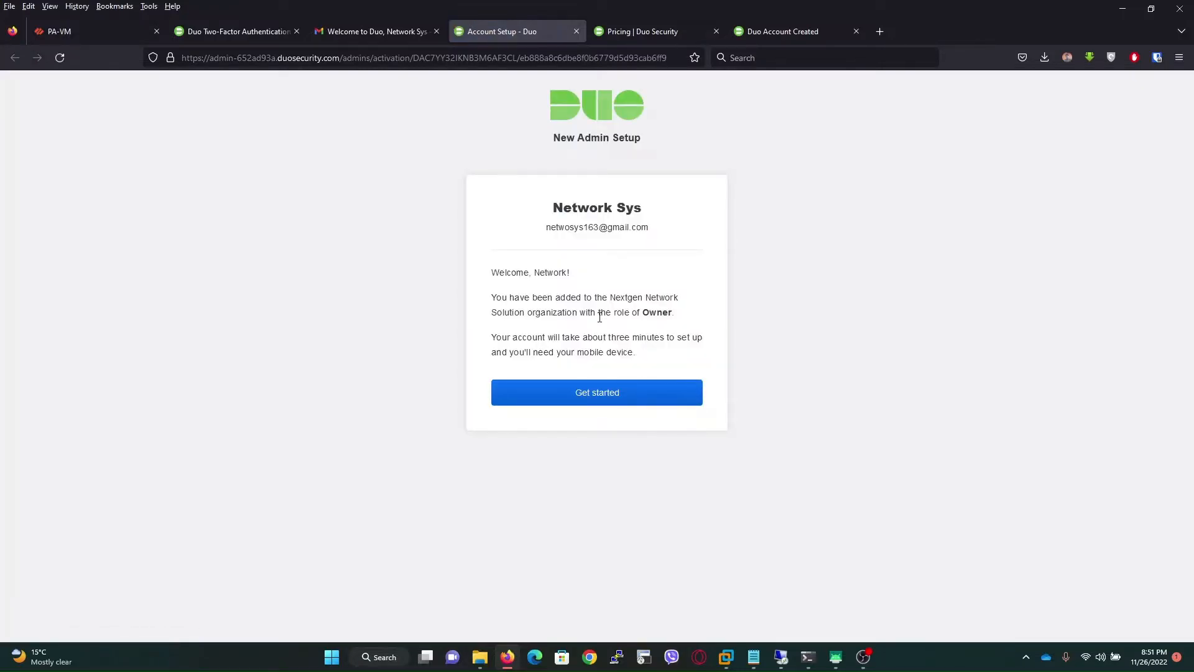
{"action": "left_click", "coordinate": [574, 395]}
- Create and confirm a password for the new Duo admin account, and continue the setup
{"action": "left_click", "coordinate": [552, 297]}
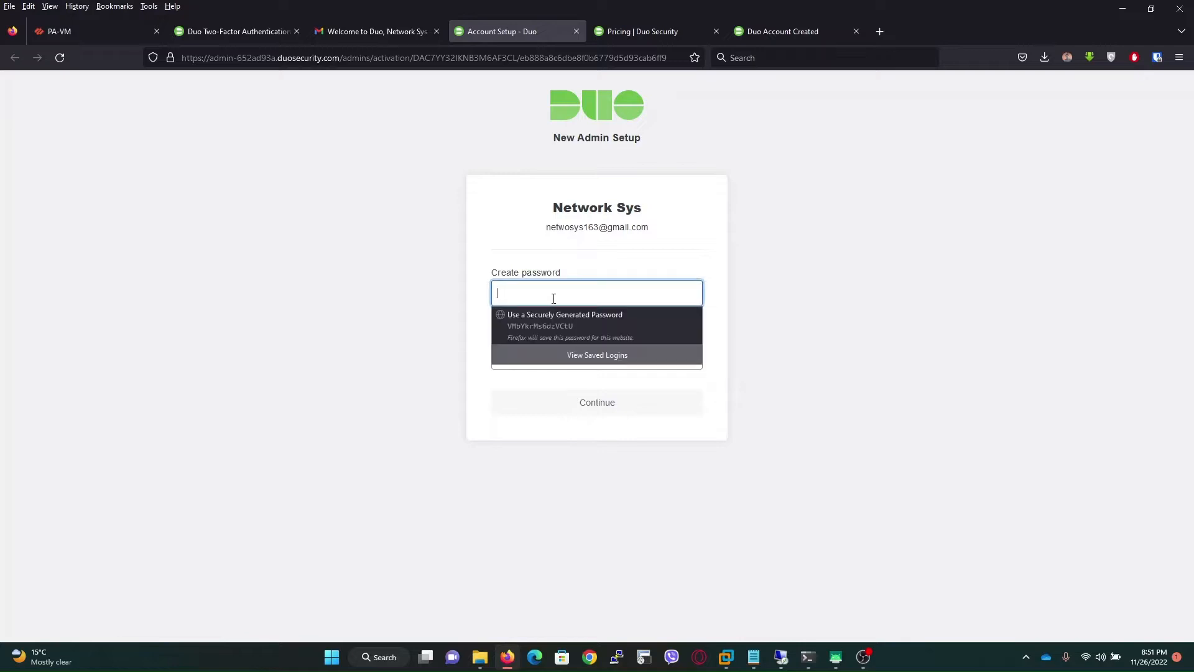
{"action": "type", "text": "****"}
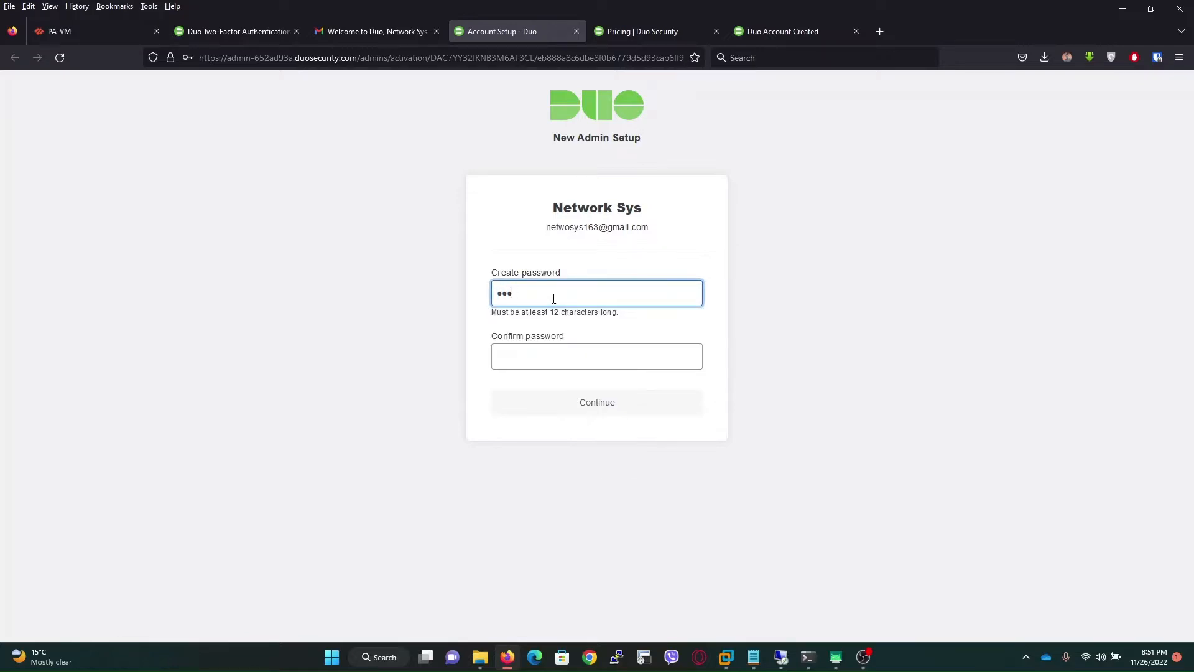
{"action": "key", "text": "BackSpace"}
{"action": "key", "text": "BackSpace"}
{"action": "key", "text": "BackSpace"}
{"action": "type", "text": "********"}
{"action": "key", "text": "Tab"}
{"action": "type", "text": "******"}
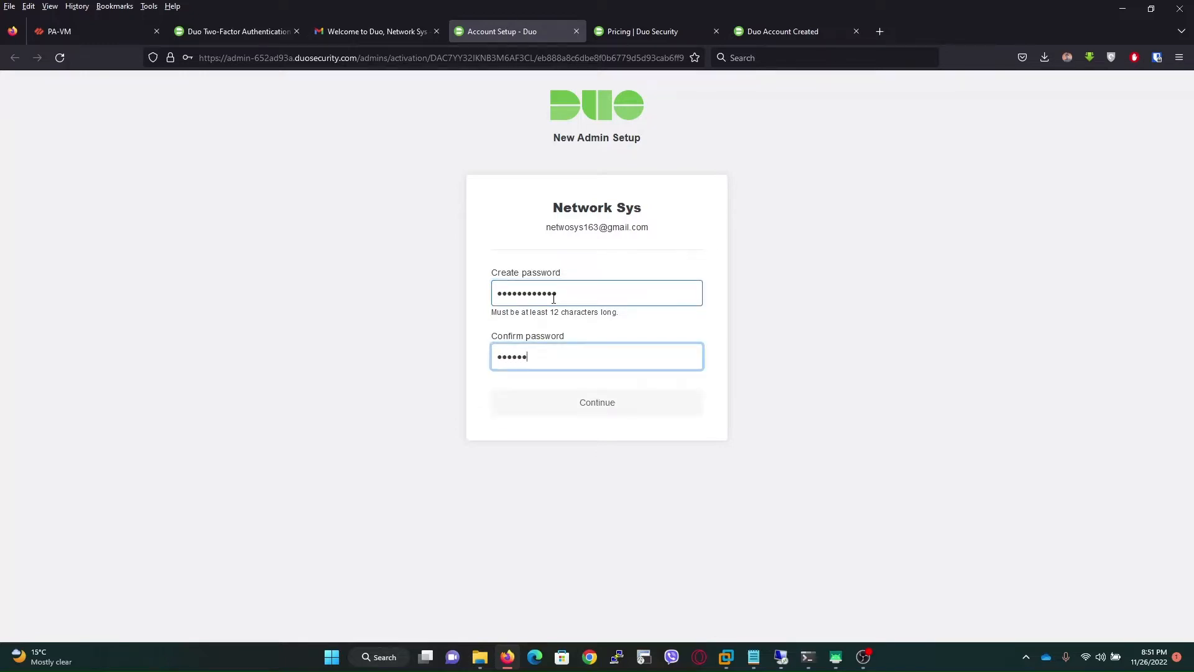
{"action": "type", "text": "******"}
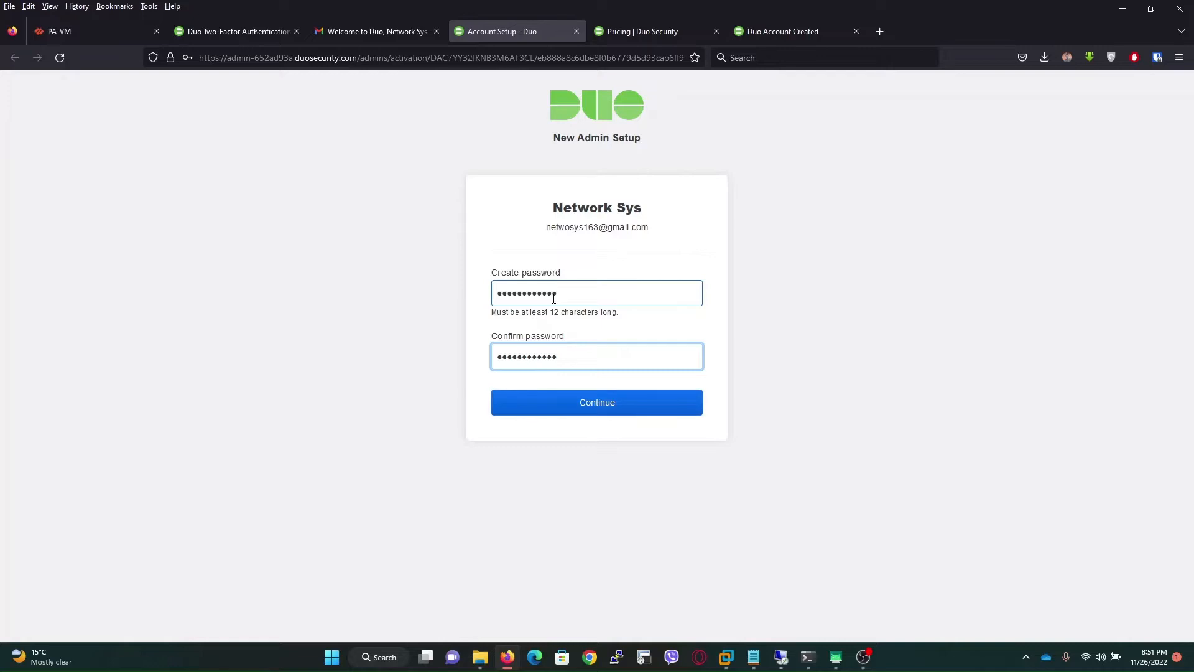
{"action": "left_click", "coordinate": [556, 410]}
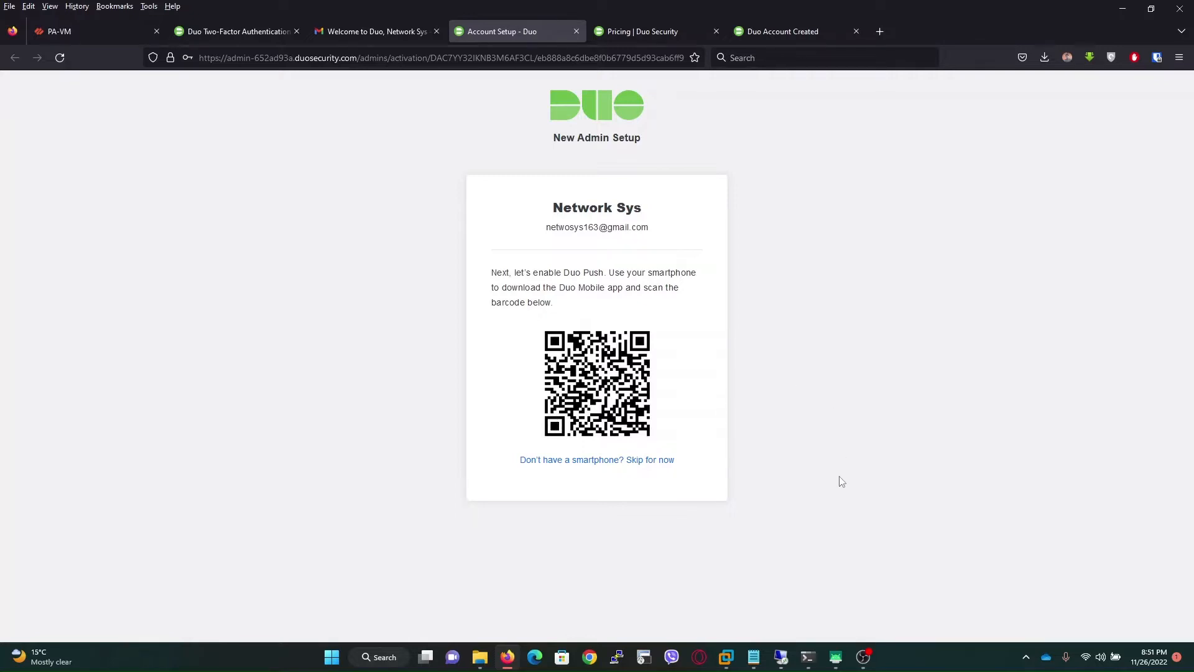
- Try to activate Duo Push with the setup barcode and the mirrored phone, reloading the setup page for another attempt
{"action": "left_click", "coordinate": [835, 656]}
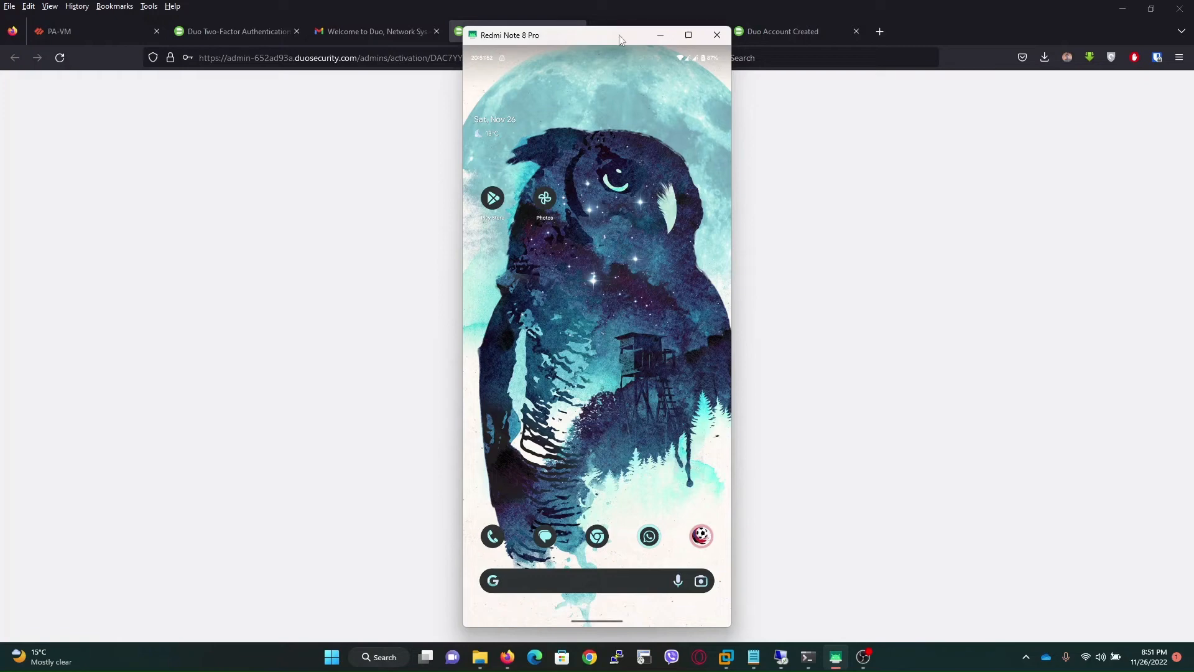
{"action": "left_click_drag", "start_coordinate": [620, 40], "coordinate": [981, 92]}
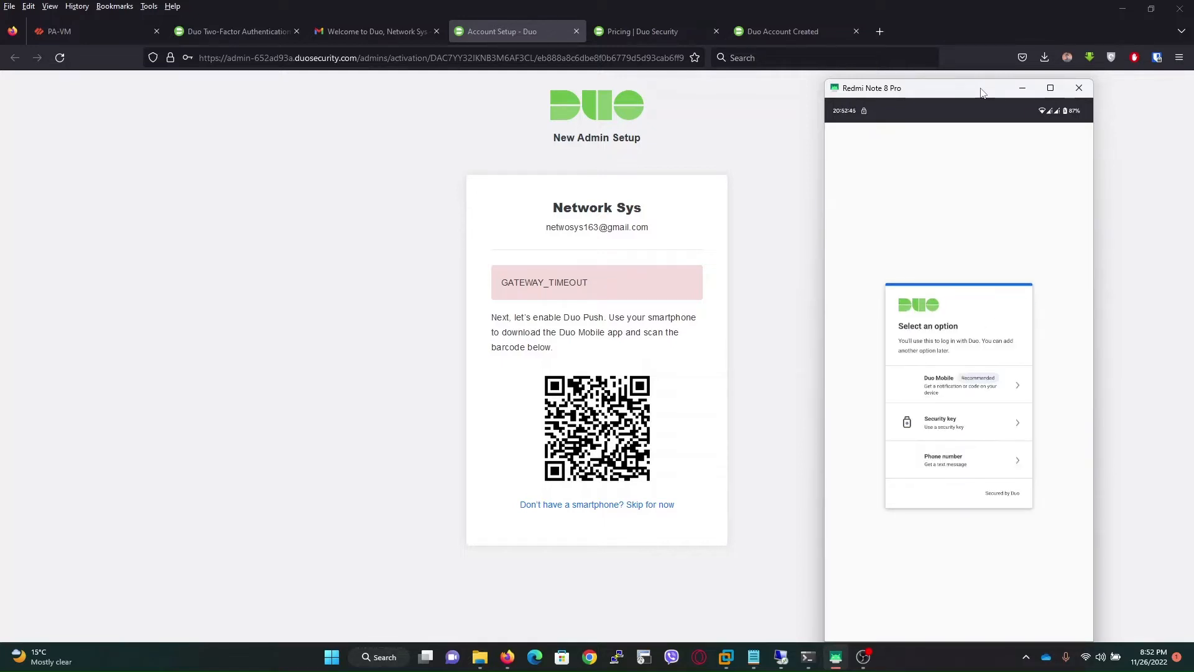
{"action": "left_click_drag", "start_coordinate": [973, 93], "coordinate": [923, 62]}
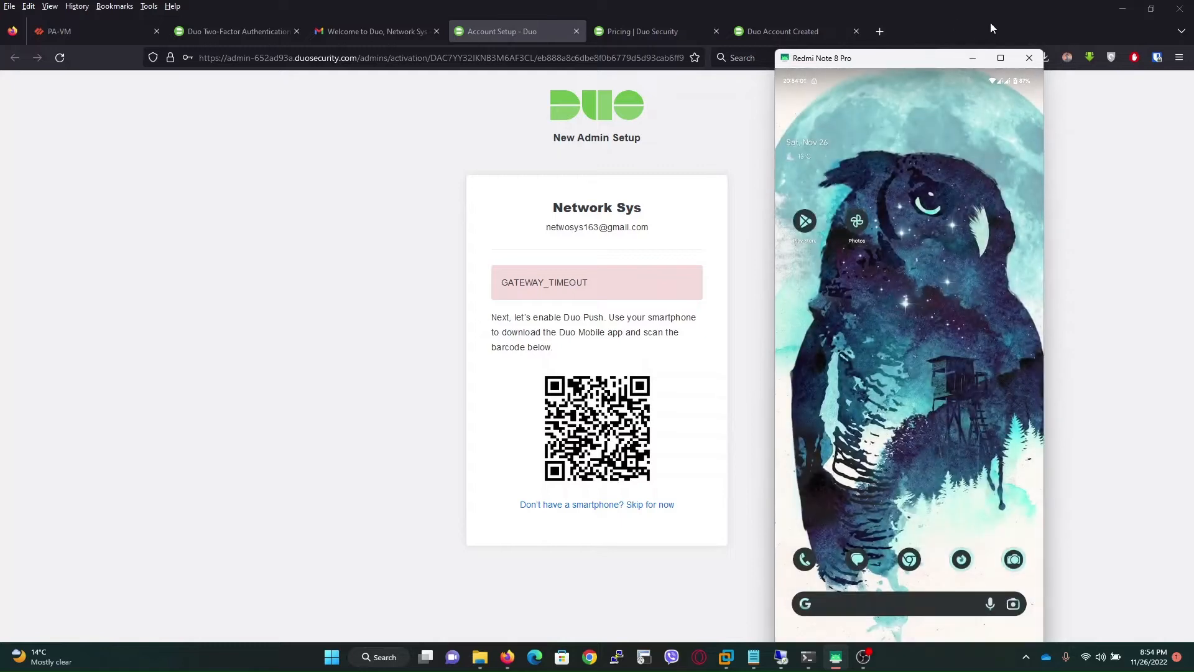
{"action": "left_click", "coordinate": [973, 58]}
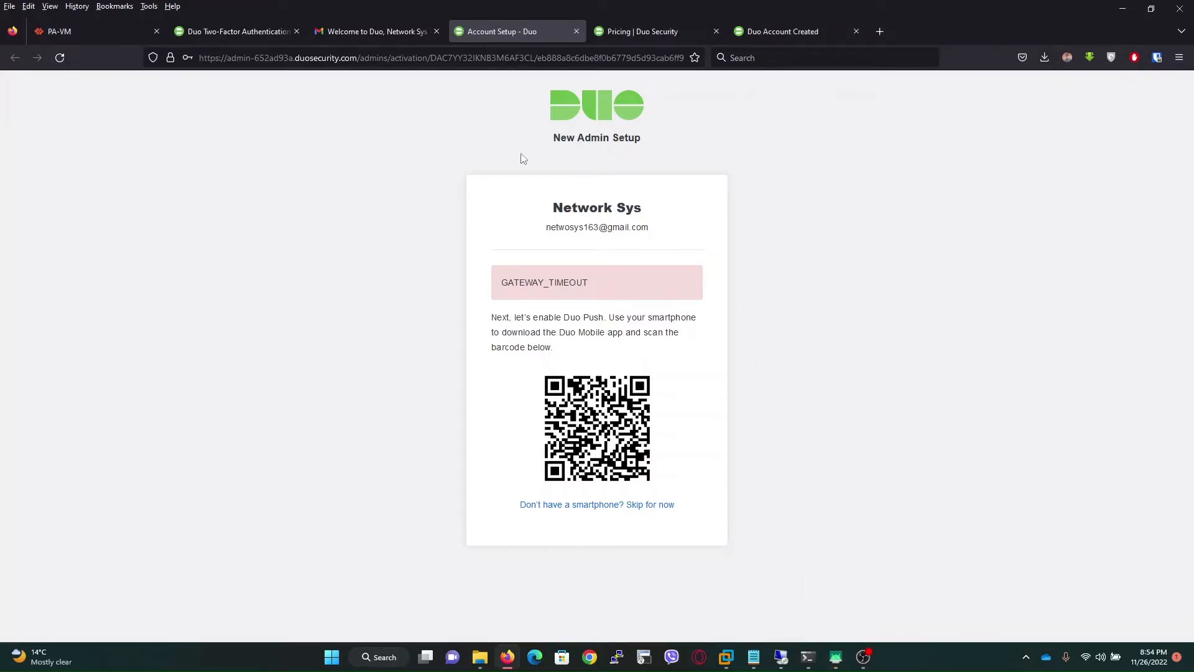
{"action": "left_click", "coordinate": [60, 63]}
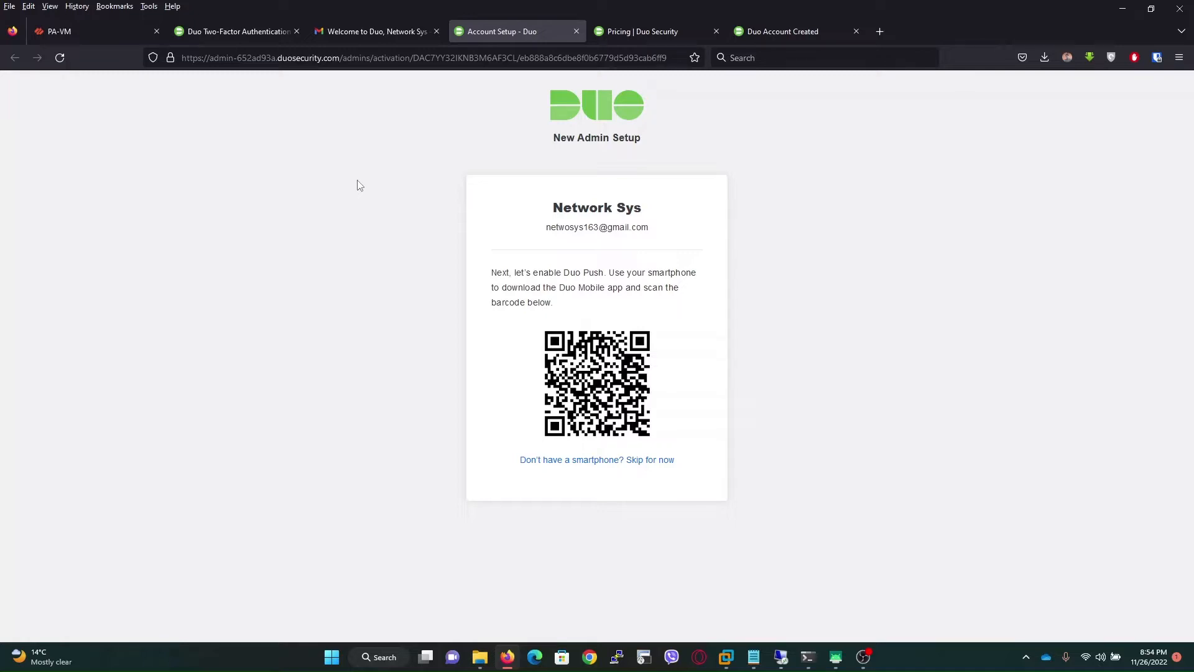
{"action": "left_click", "coordinate": [836, 657]}
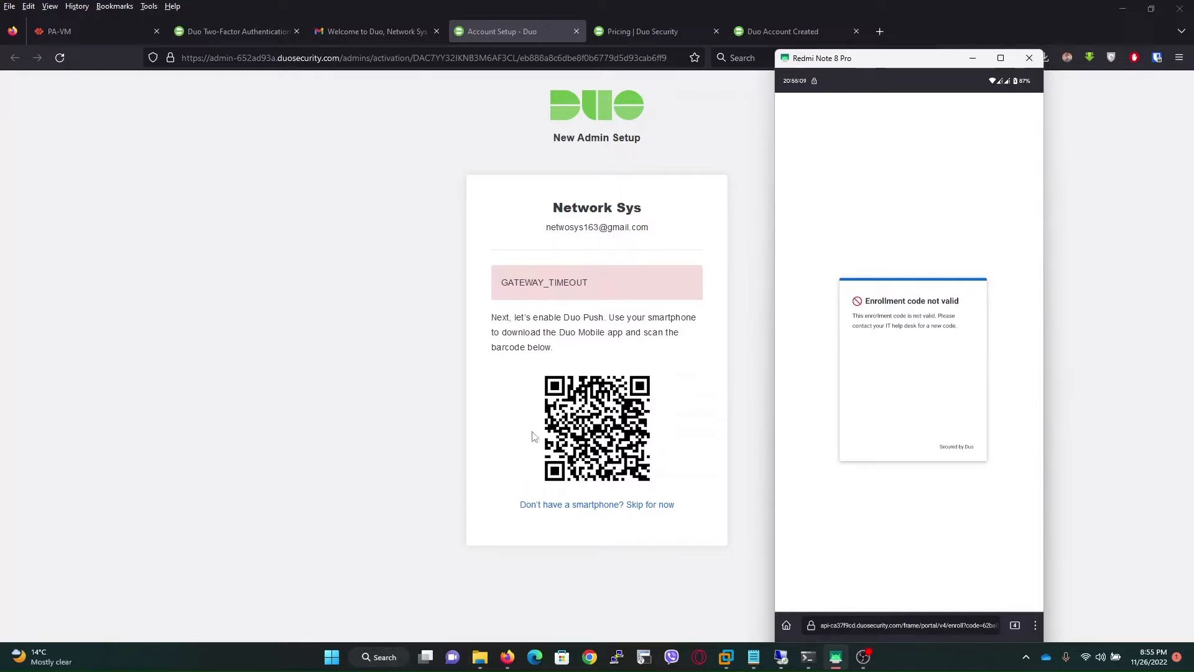
- Skip the Duo Push barcode activation and request a verification passcode by text message to the mobile phone
{"action": "left_click", "coordinate": [648, 513]}
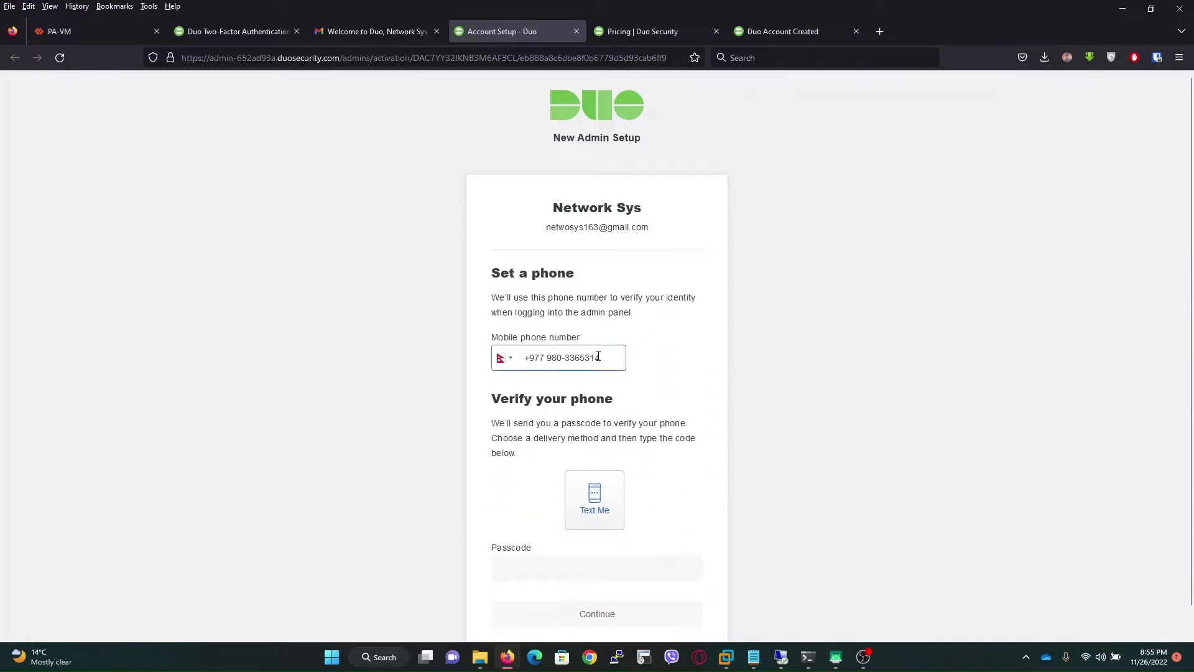
{"action": "left_click", "coordinate": [564, 463]}
{"action": "left_click", "coordinate": [598, 474]}
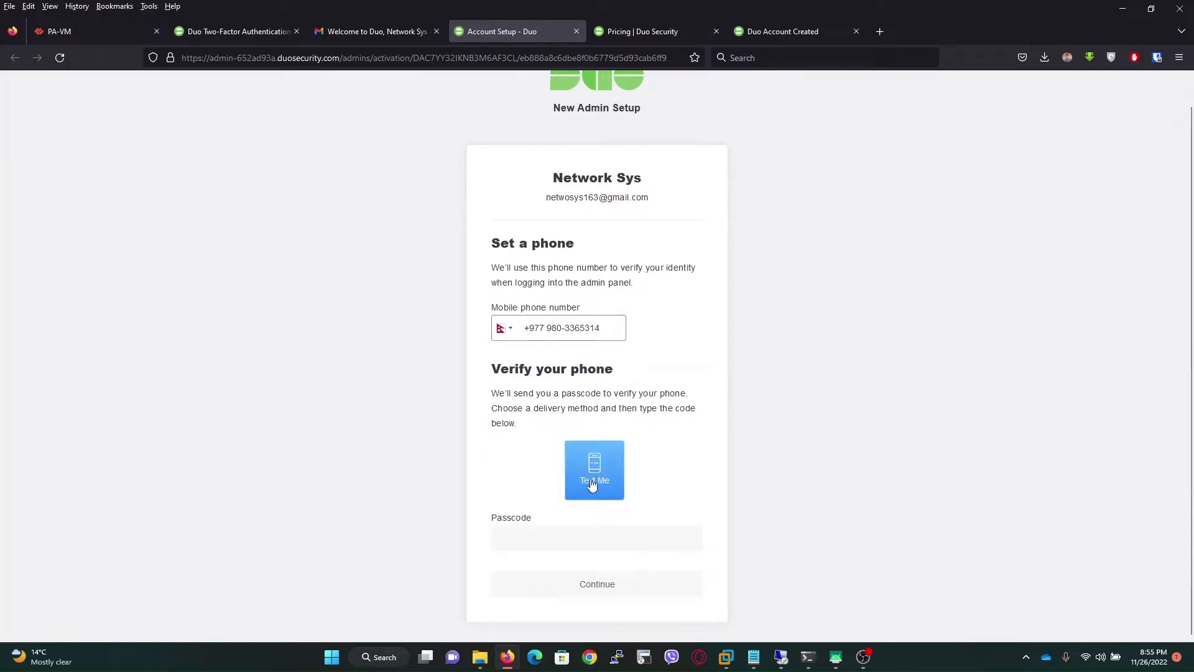
- Check the mirrored phone beside the setup page for the texted verification passcode
{"action": "left_click", "coordinate": [836, 659]}
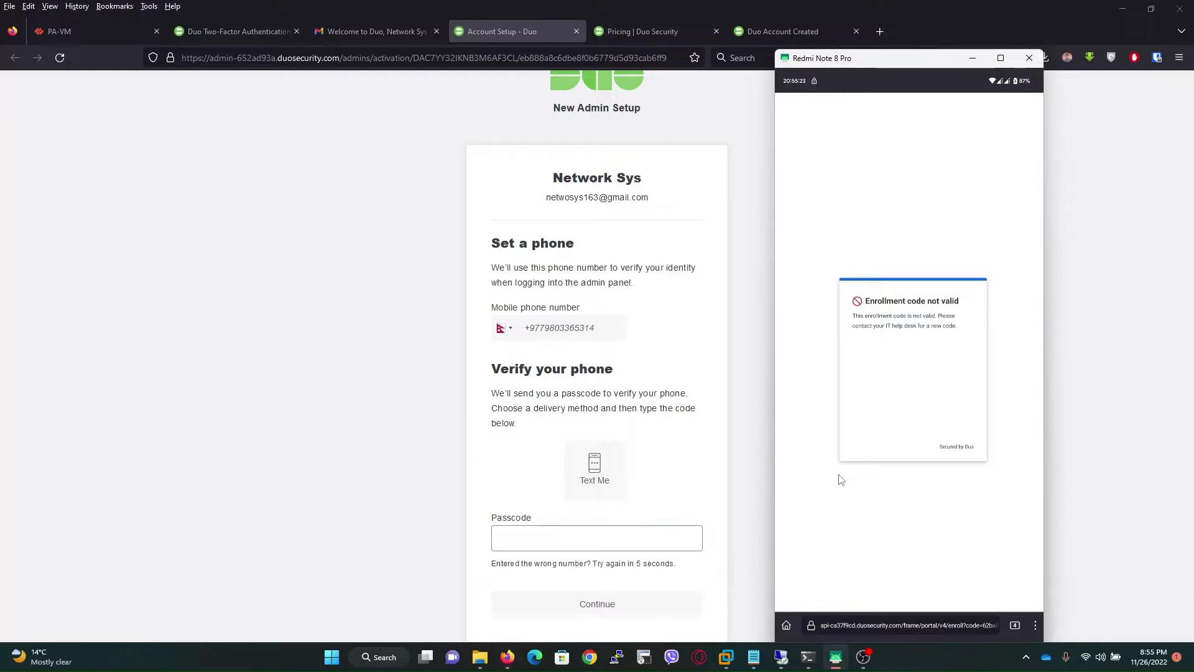
{"action": "scroll", "coordinate": [841, 479], "scroll_direction": "down", "scroll_amount": 1}
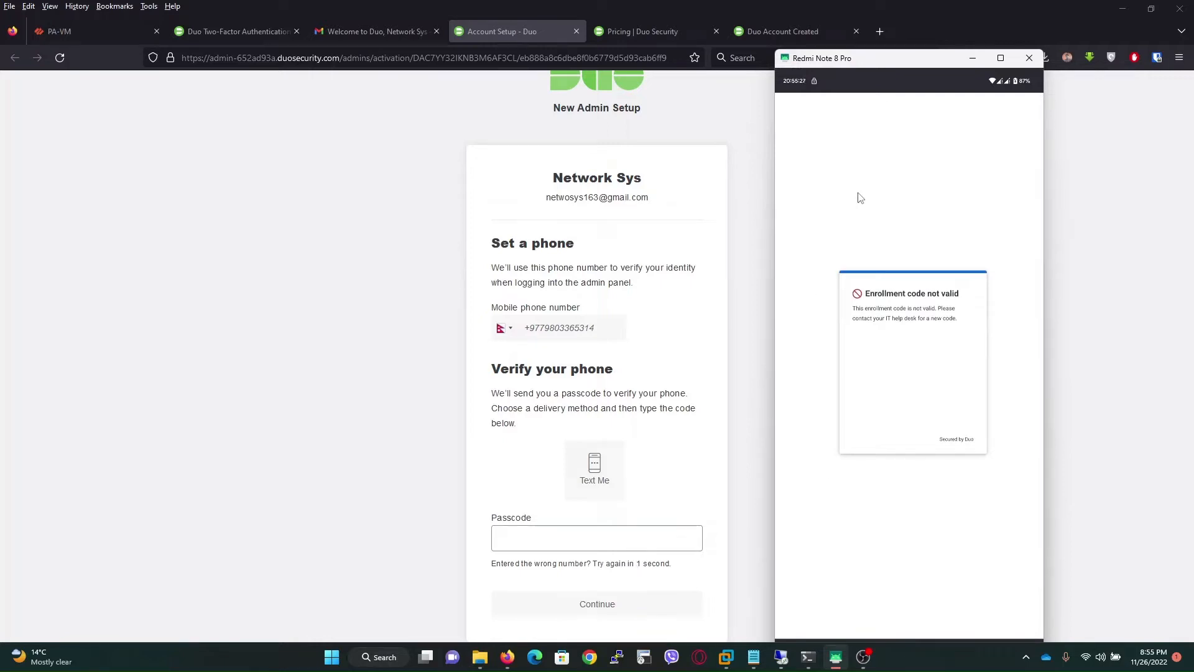
{"action": "mouse_move", "coordinate": [843, 60]}
{"action": "left_mouse_down"}
{"action": "mouse_move", "coordinate": [846, 39]}
{"action": "mouse_move", "coordinate": [845, 53]}
{"action": "left_mouse_up"}
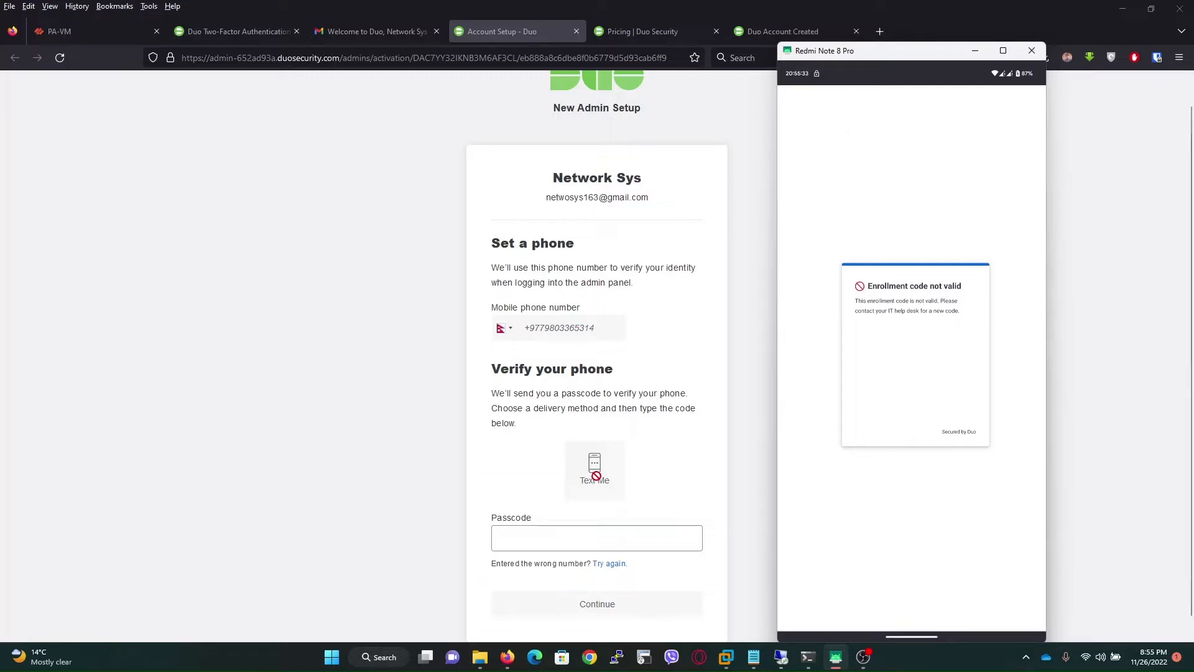
{"action": "left_click", "coordinate": [572, 537]}
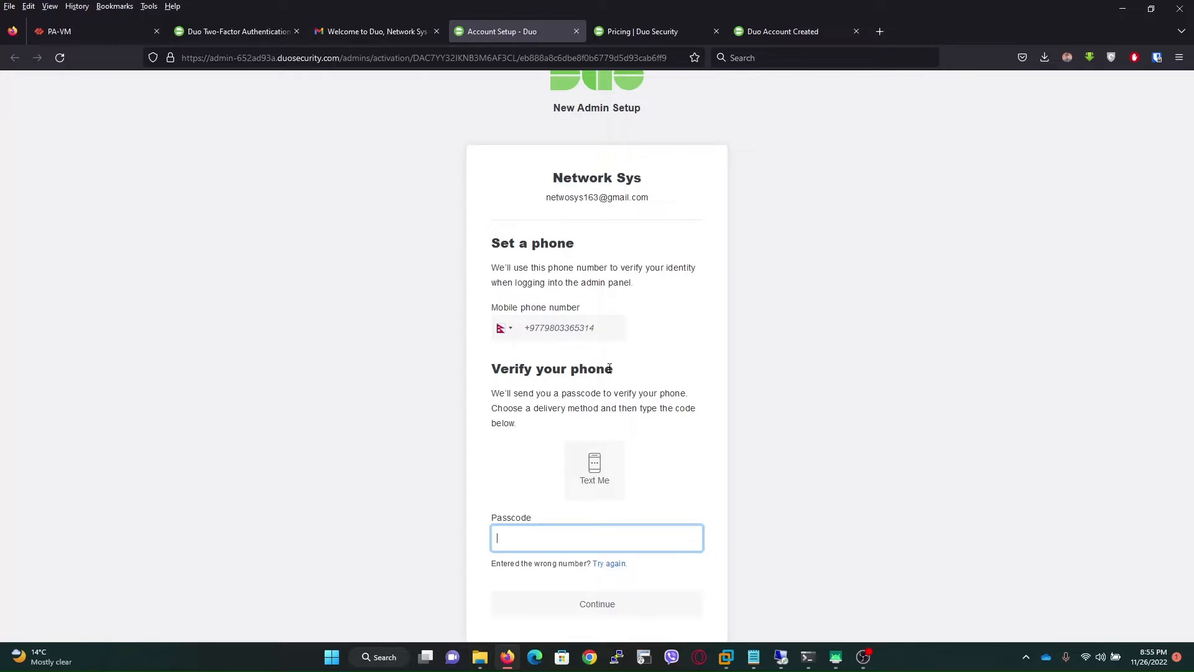
{"action": "left_click", "coordinate": [835, 656]}
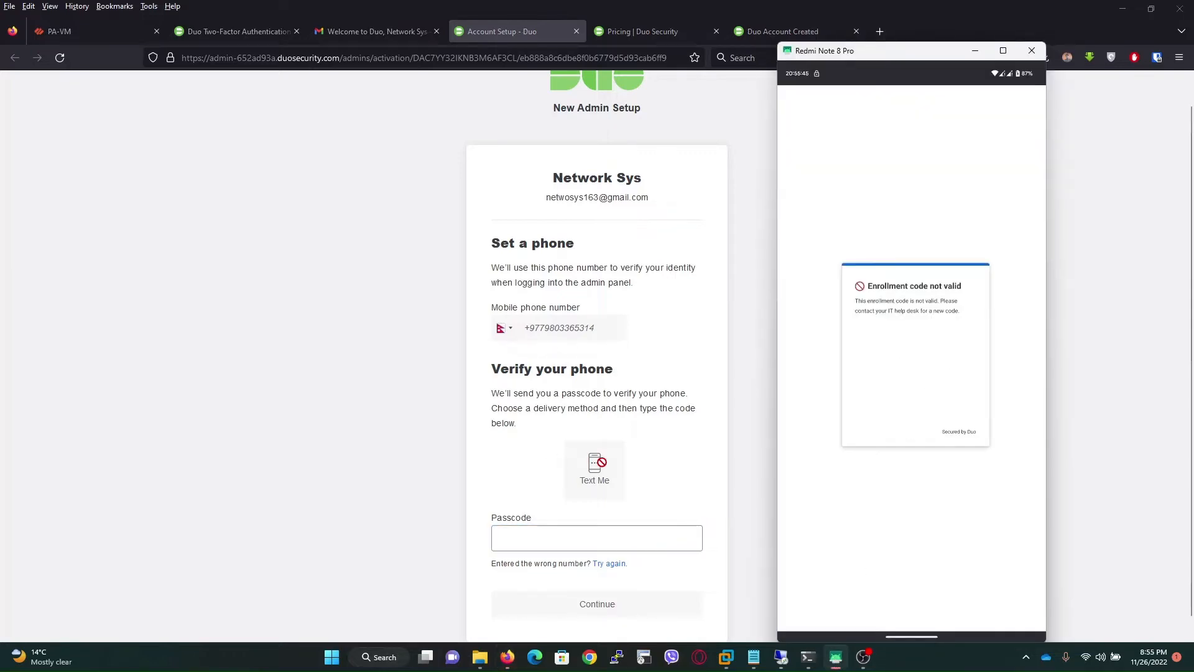
- Request the verification passcode by text message again and bring up the mirrored phone to read it
{"action": "left_click", "coordinate": [613, 563]}
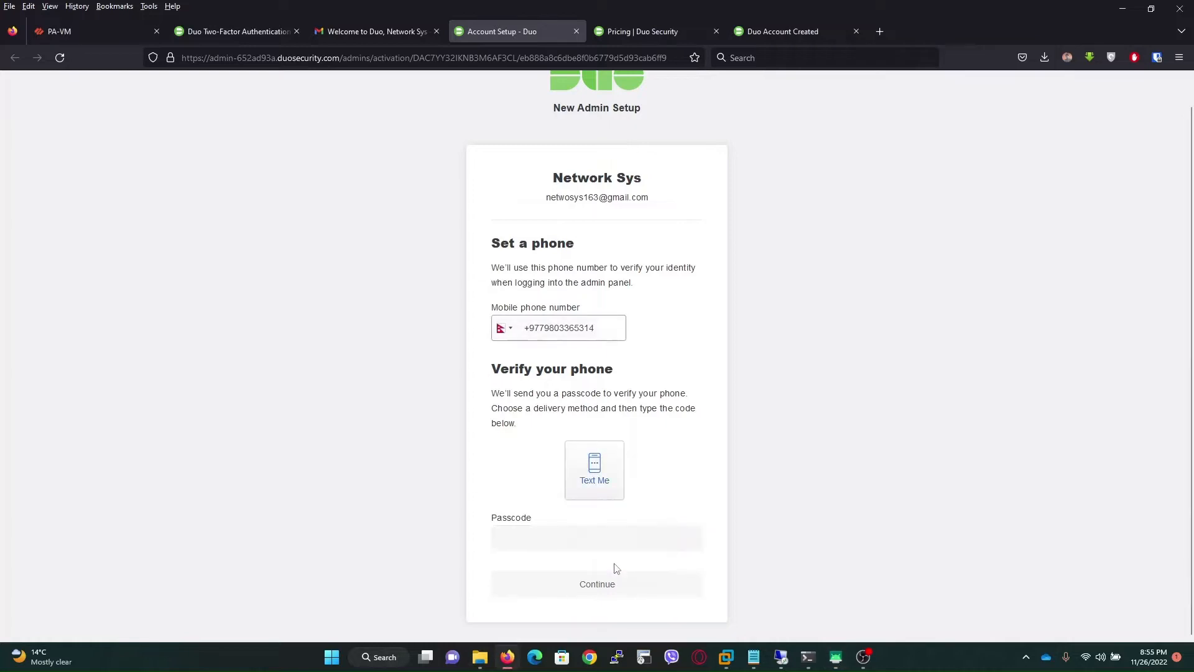
{"action": "left_click", "coordinate": [603, 482]}
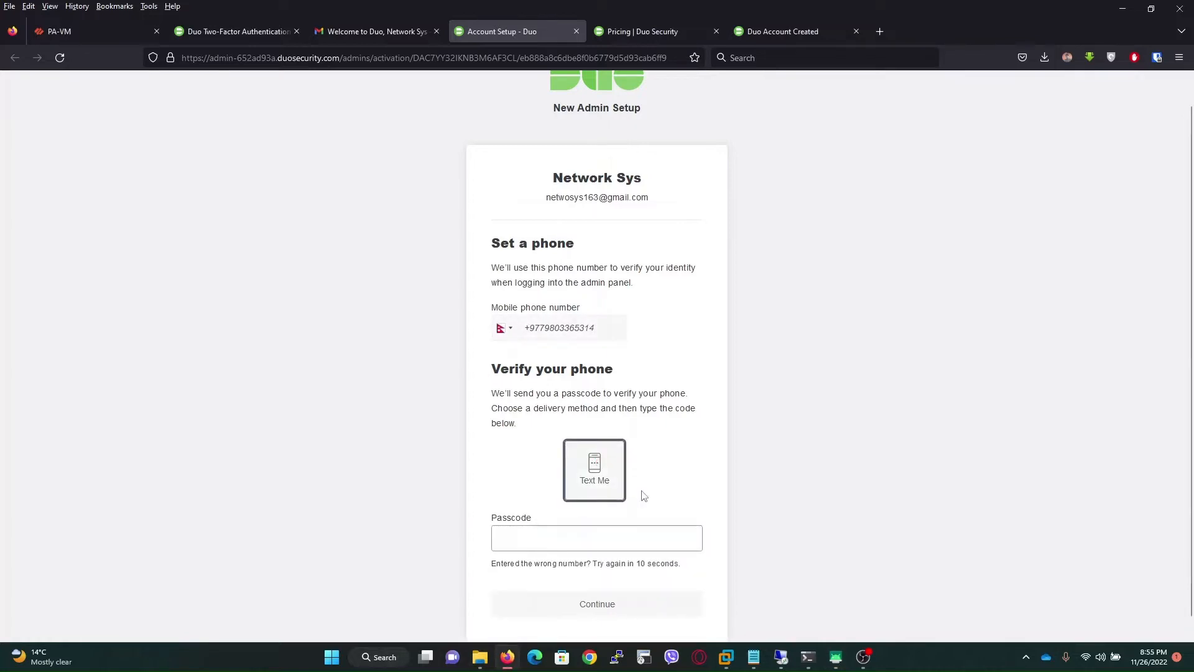
{"action": "left_click", "coordinate": [836, 658]}
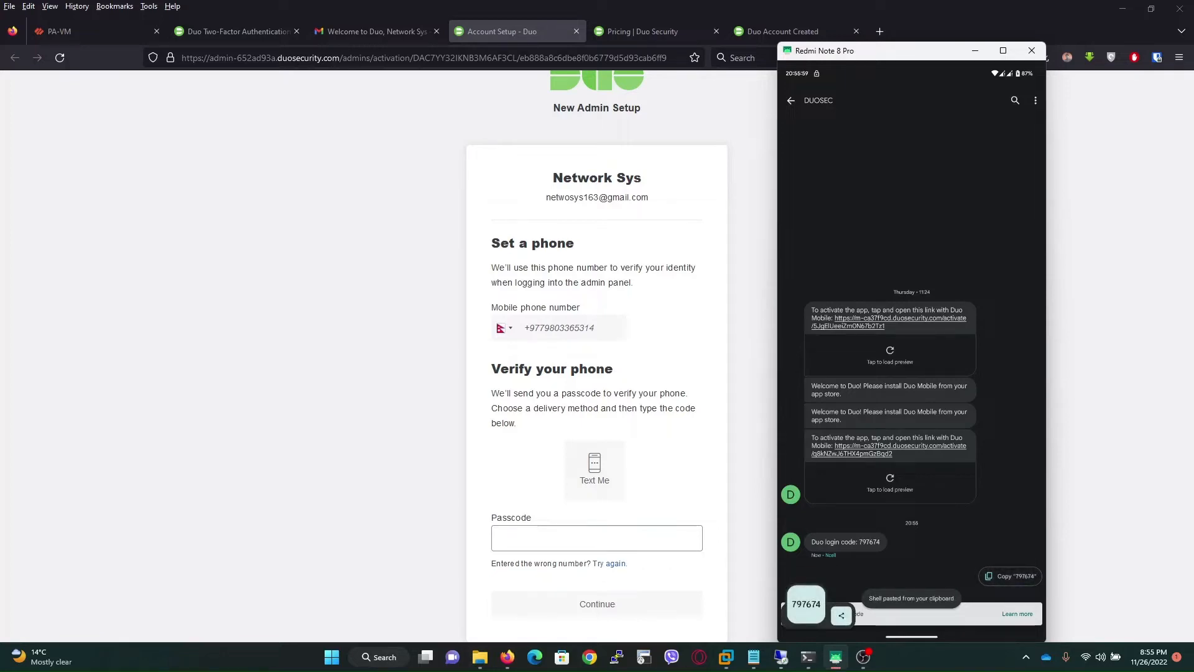
- Enter the texted verification passcode in the Passcode field and continue to complete the admin setup
{"action": "left_click", "coordinate": [524, 534]}
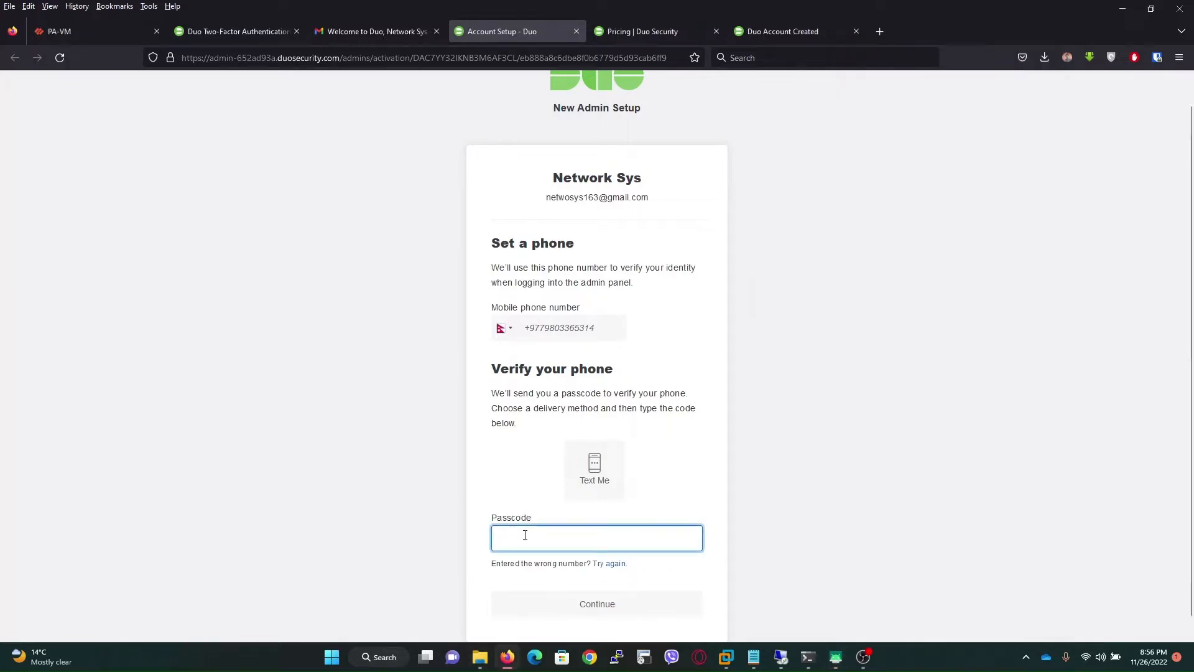
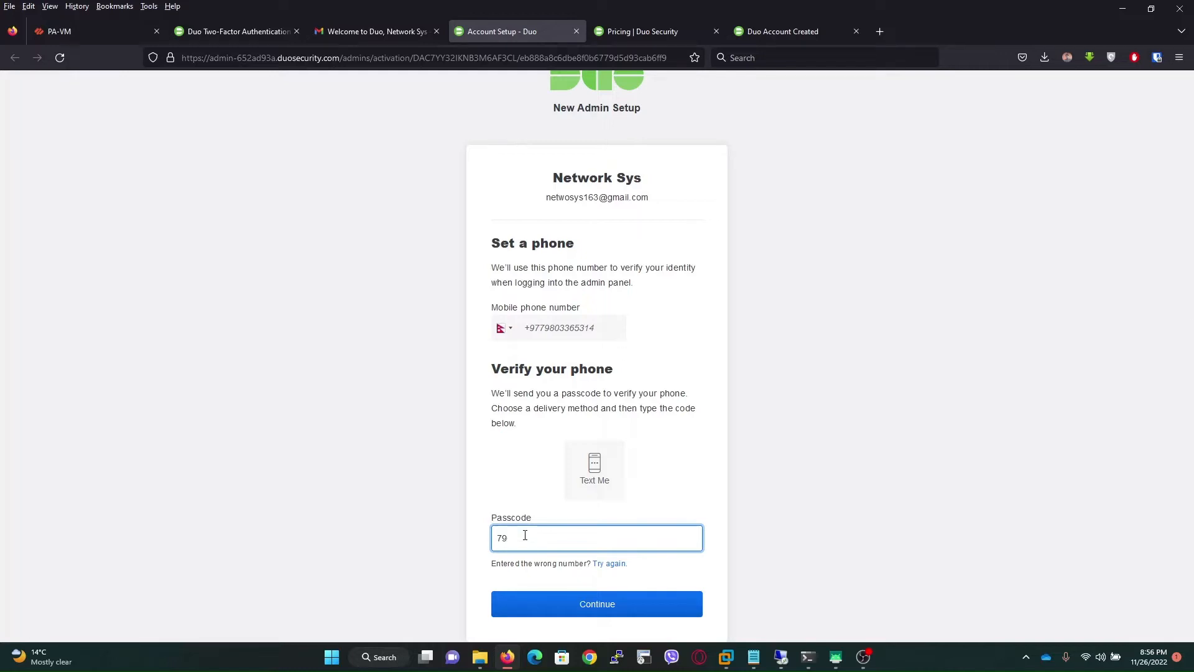
{"action": "left_click", "coordinate": [545, 604]}
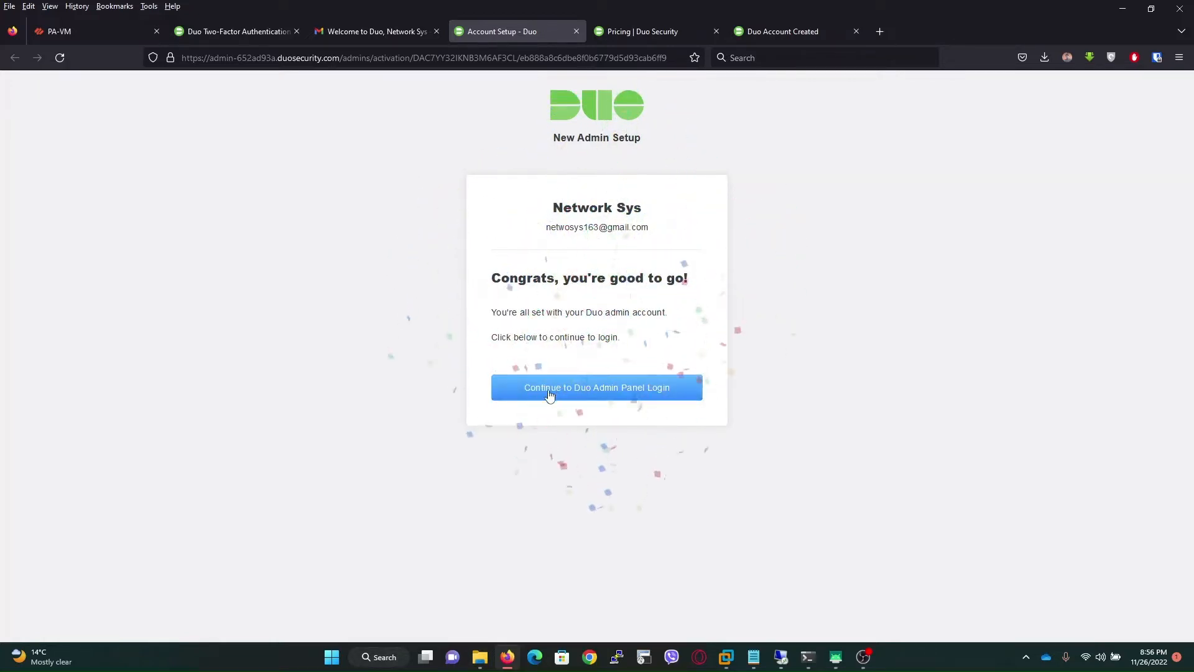
- Proceed to the Duo Admin Panel login, opt to save the email address for next time, and continue to the password prompt
{"action": "left_click", "coordinate": [593, 386]}
{"action": "left_click", "coordinate": [588, 390]}
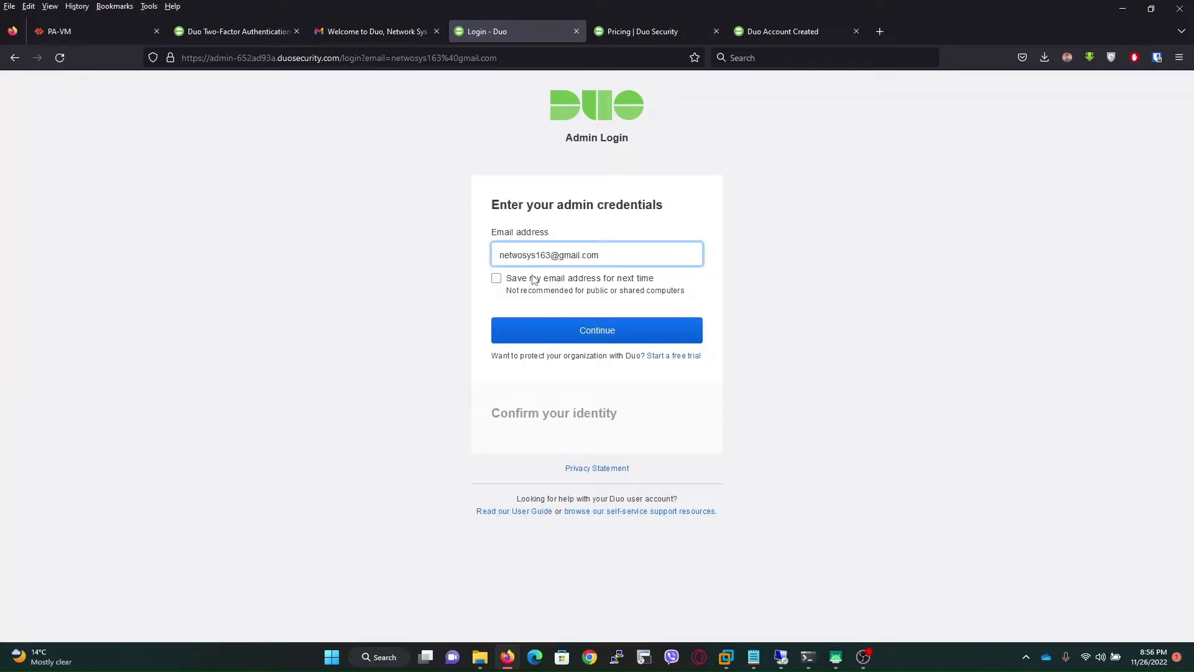
{"action": "left_click", "coordinate": [496, 278]}
{"action": "left_click", "coordinate": [567, 330]}
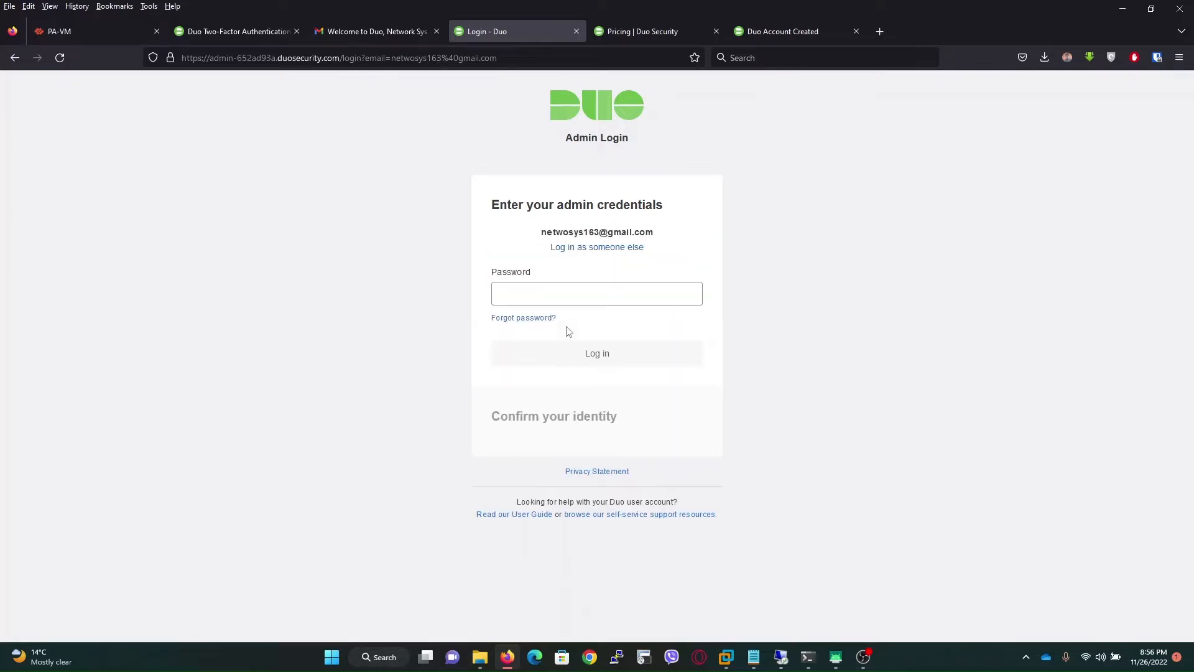
- Enter the admin account password, log in, and save the login in the browser
{"action": "left_click", "coordinate": [546, 294]}
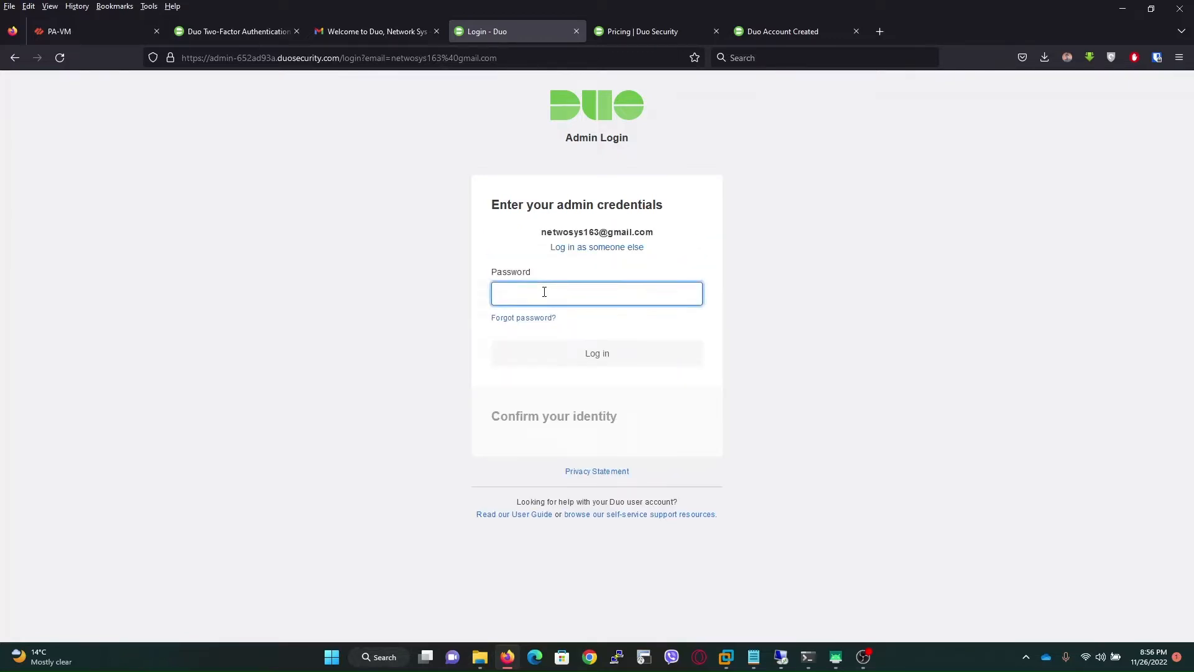
{"action": "type", "text": "••"}
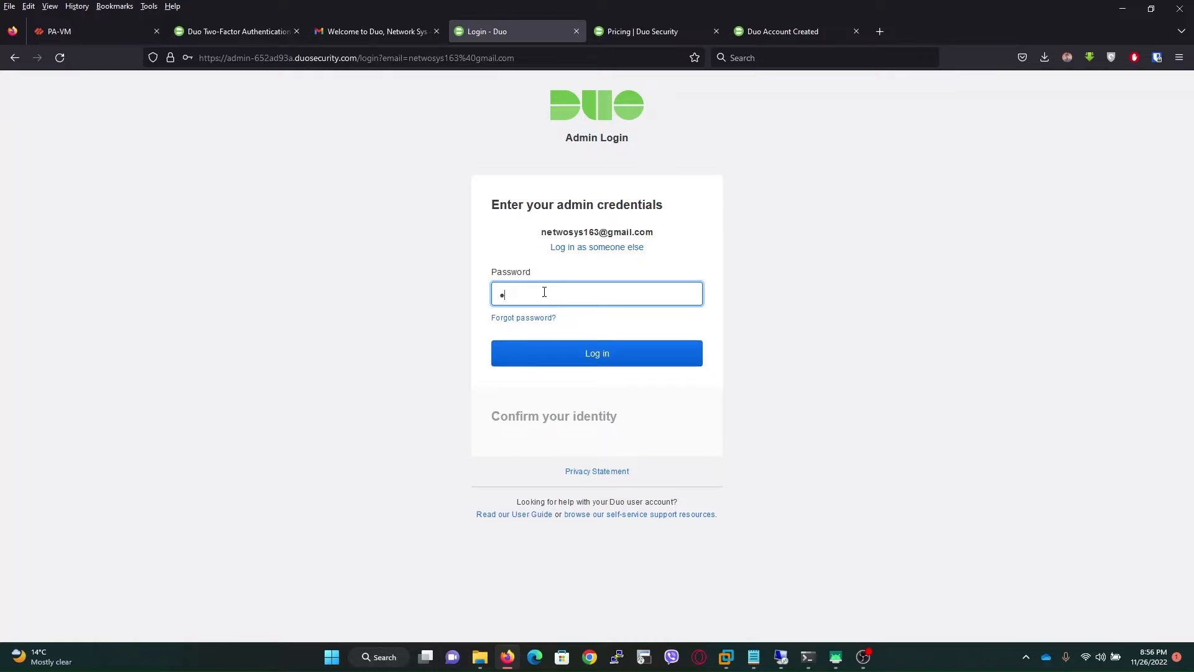
{"action": "key", "text": "BackSpace"}
{"action": "type", "text": "••••••••••••"}
{"action": "left_click", "coordinate": [551, 359]}
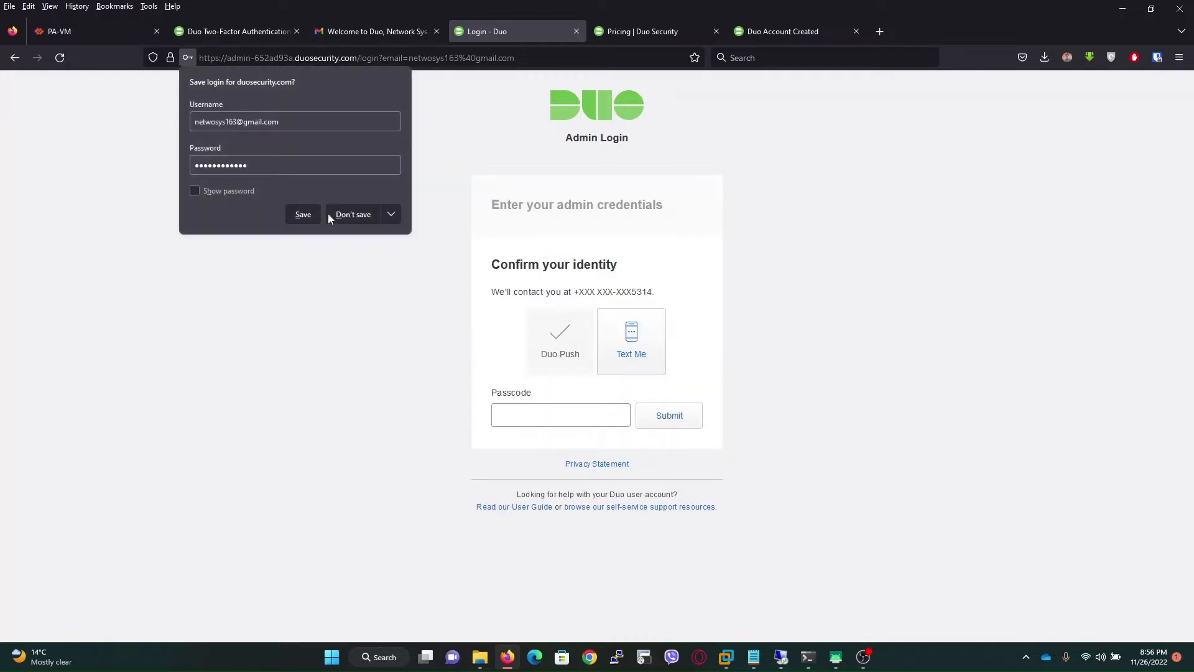
{"action": "left_click", "coordinate": [297, 218]}
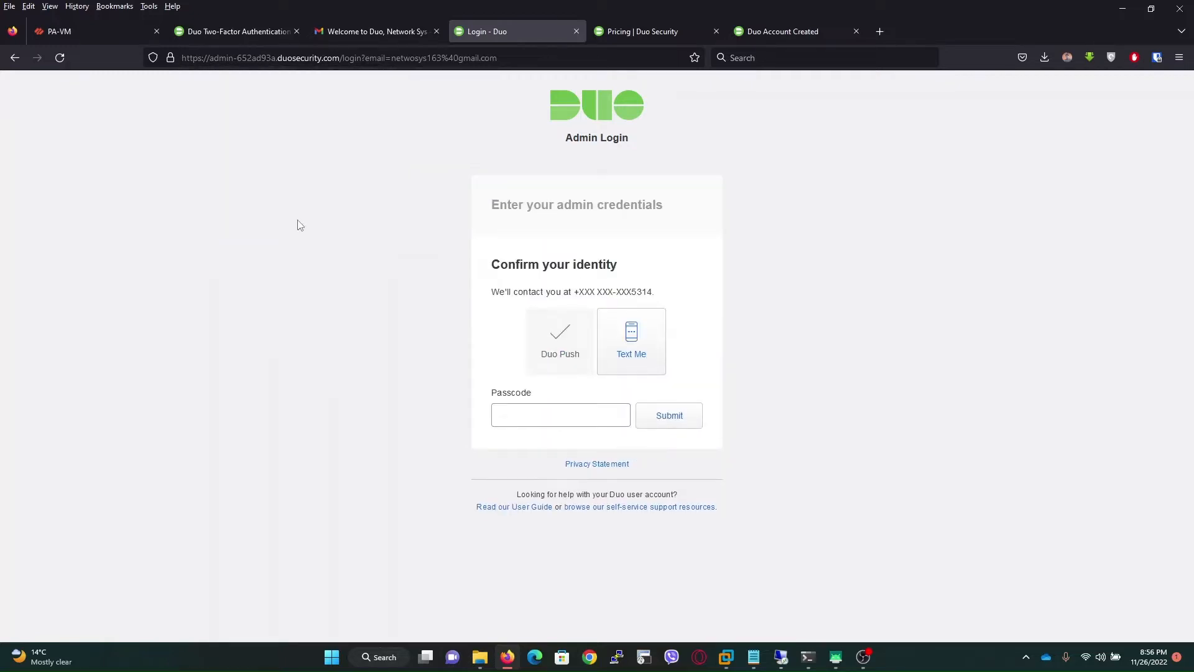
- Request a login passcode by text message, read it on the mirrored phone, and submit it in the Passcode field
{"action": "left_click", "coordinate": [632, 352]}
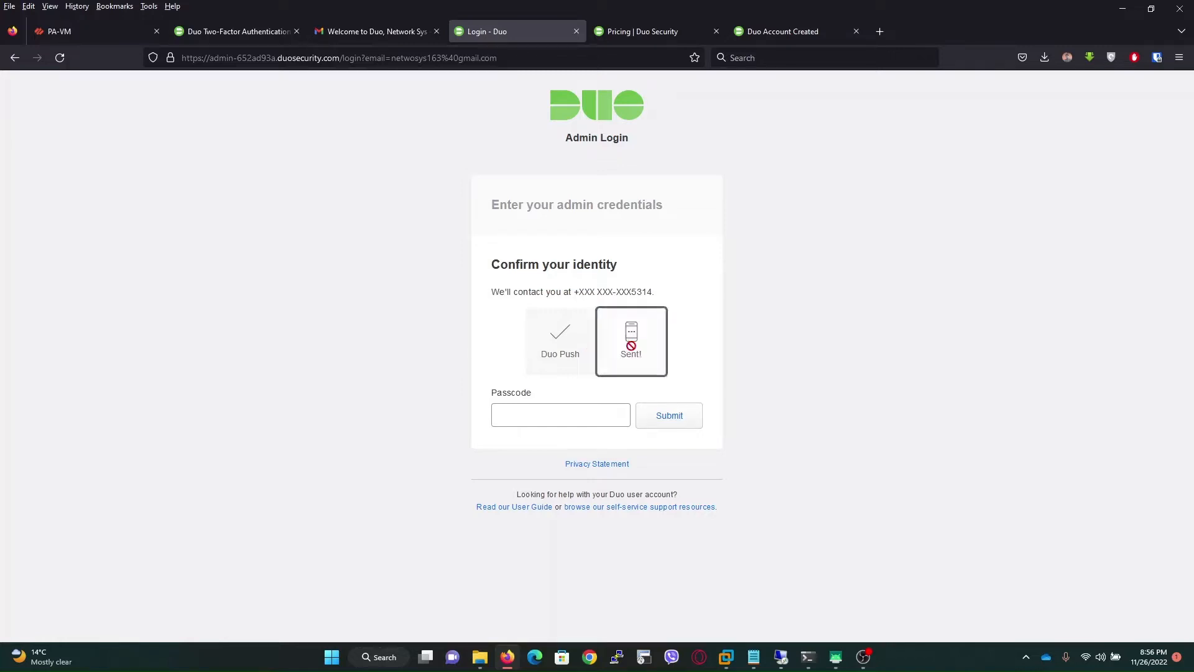
{"action": "left_click", "coordinate": [836, 659]}
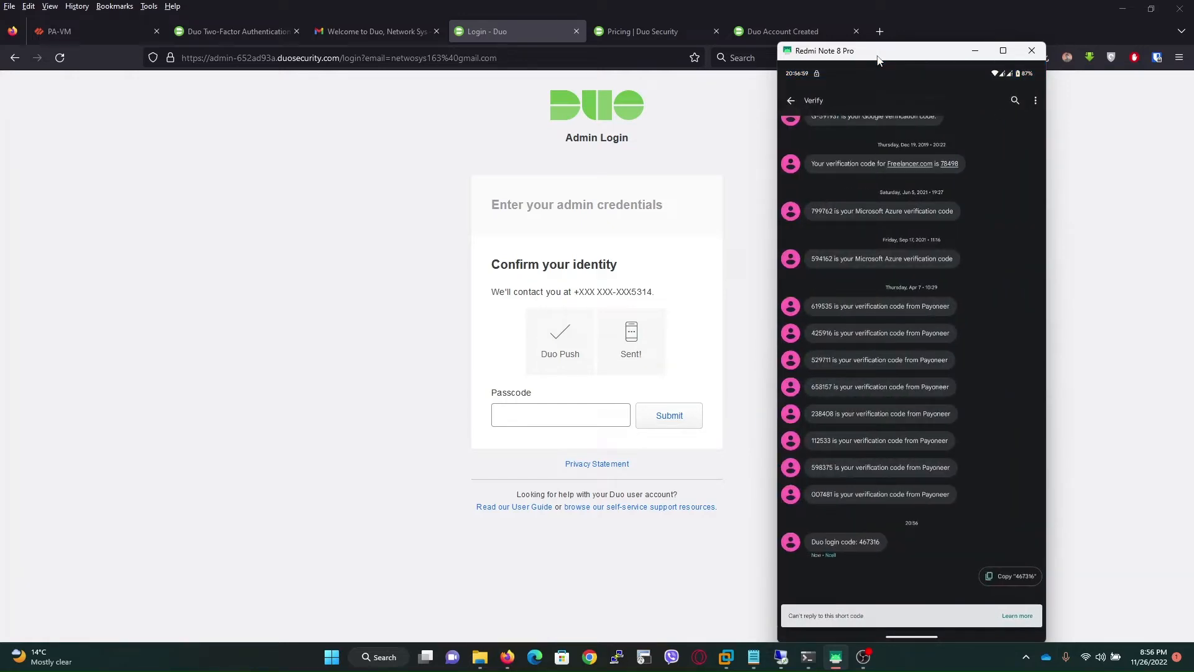
{"action": "left_click", "coordinate": [535, 418]}
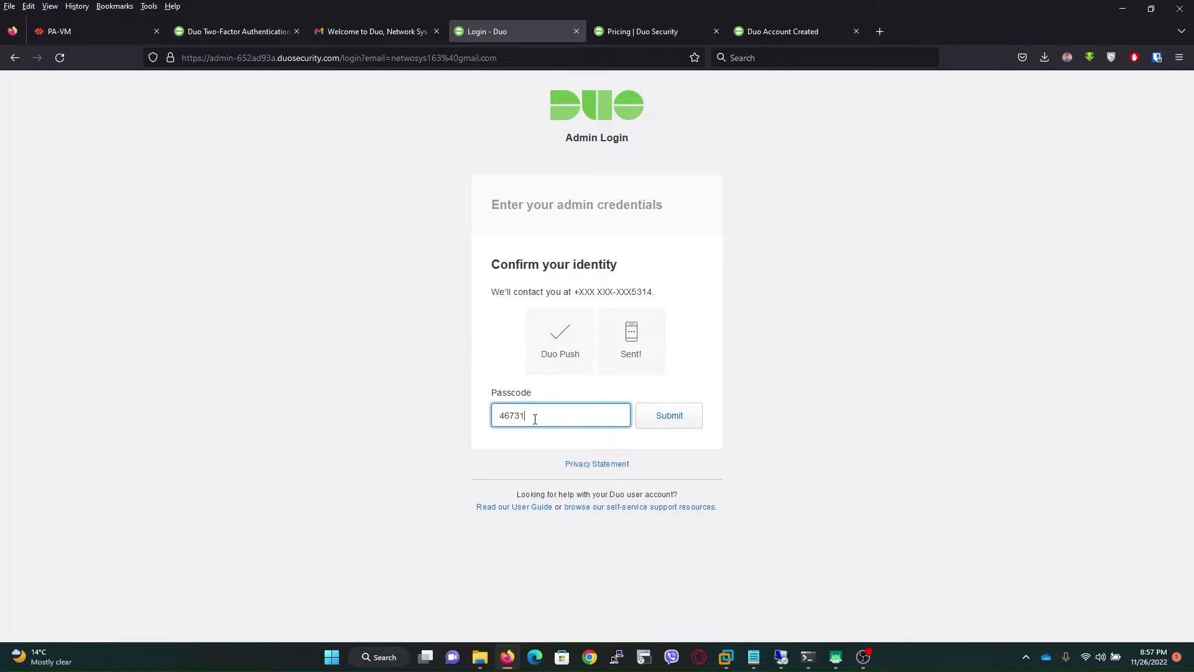
{"action": "left_click", "coordinate": [664, 418]}
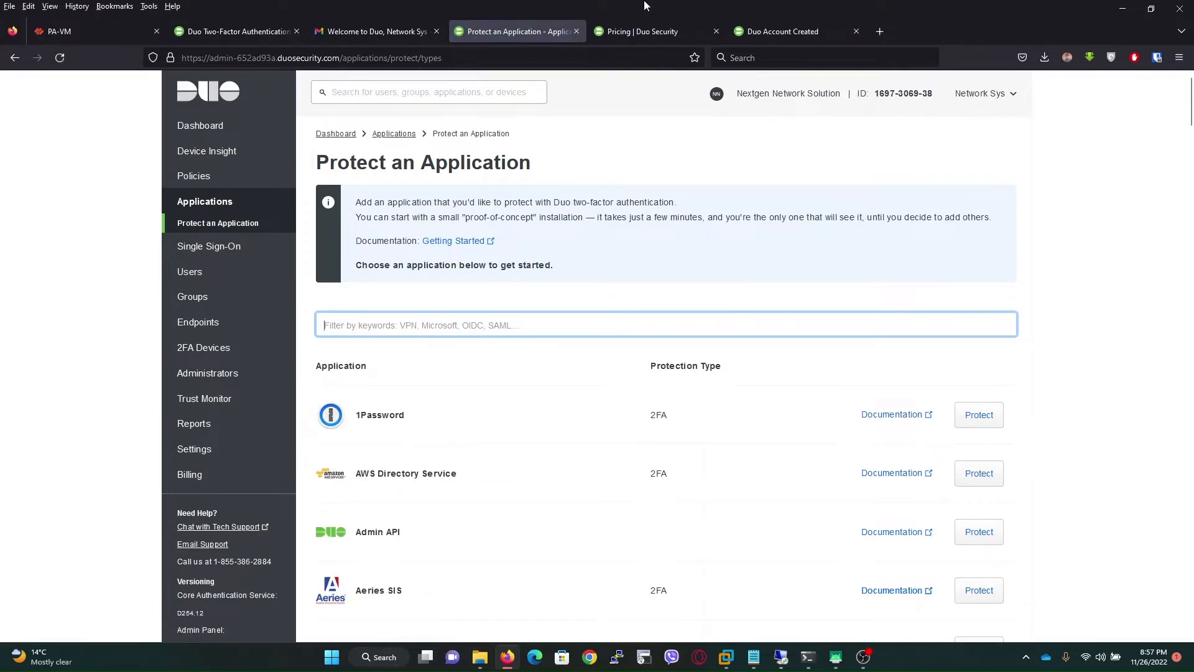
- Close the leftover Duo pricing and Duo Account Created pages
{"action": "left_click", "coordinate": [625, 25]}
{"action": "left_click", "coordinate": [716, 31]}
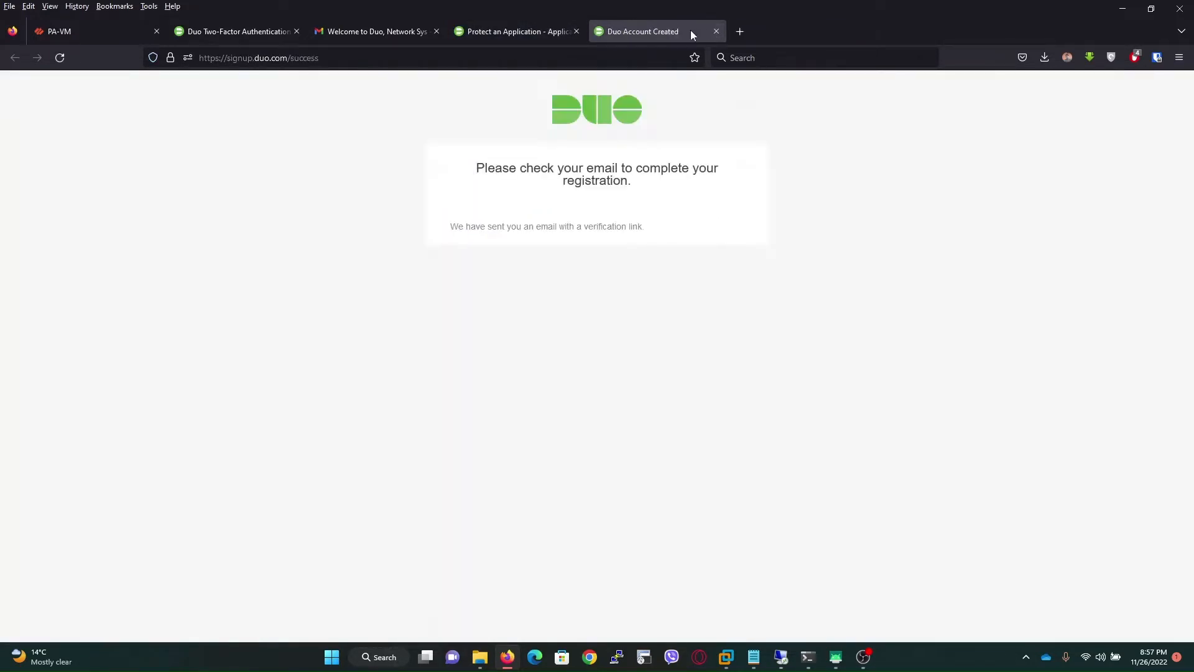
{"action": "left_click", "coordinate": [716, 31]}
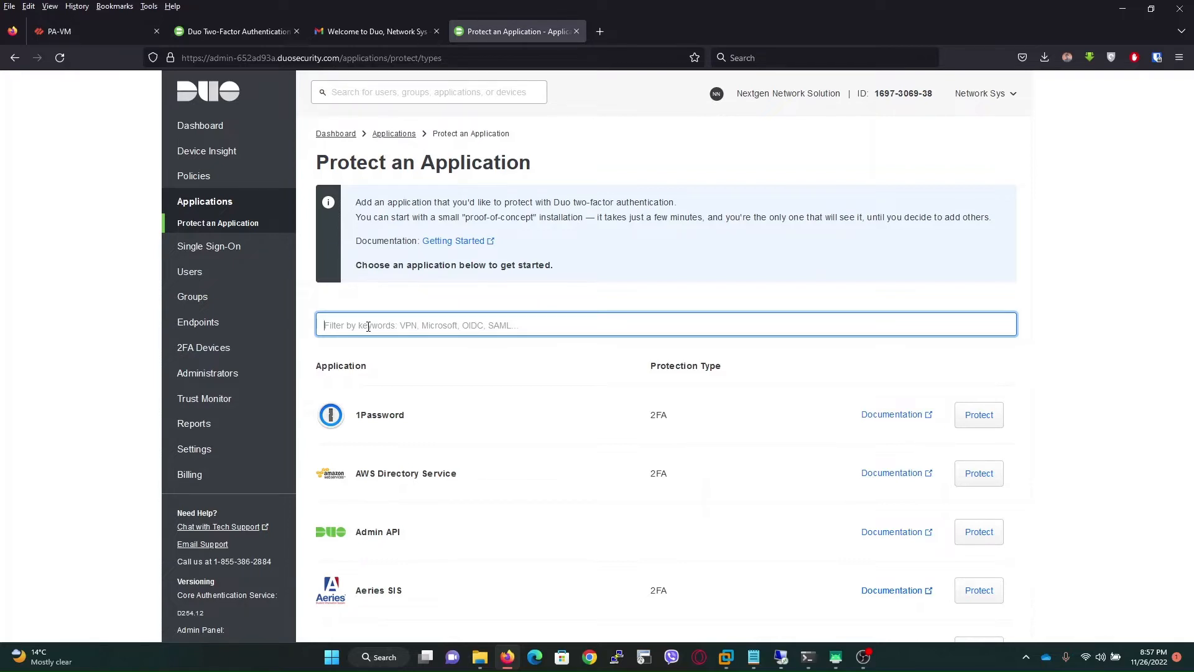
- Filter the application list by "palo" and protect the Palo Alto SSL VPN application with 2FA
{"action": "type", "text": "palo"}
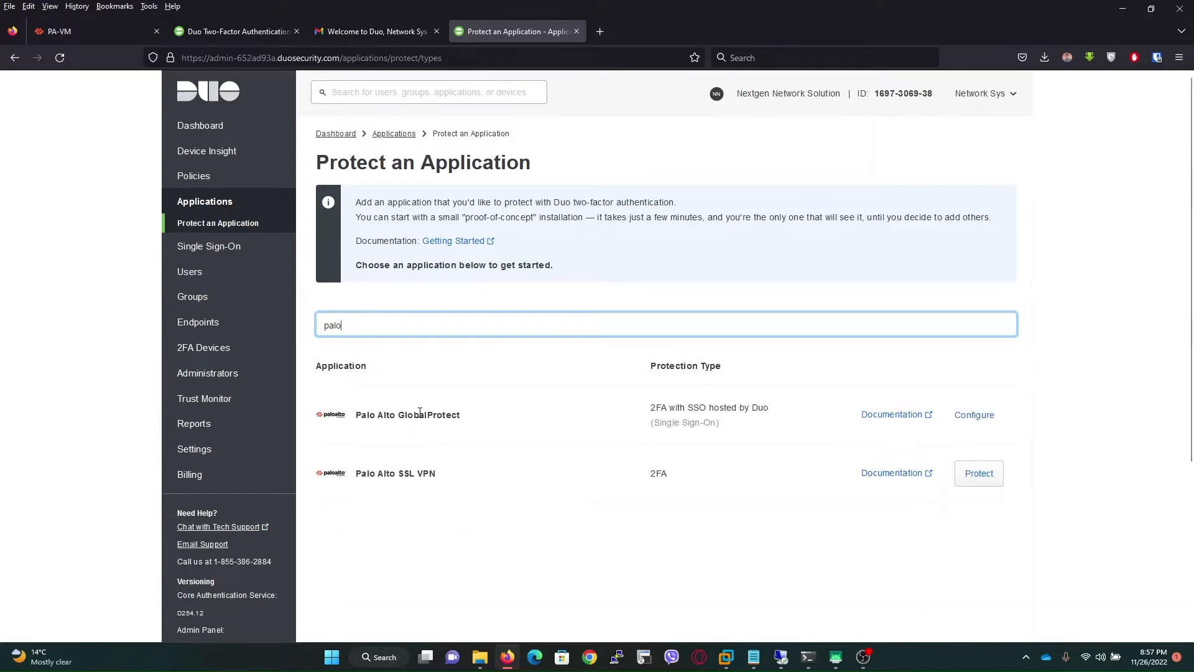
{"action": "left_click", "coordinate": [399, 481]}
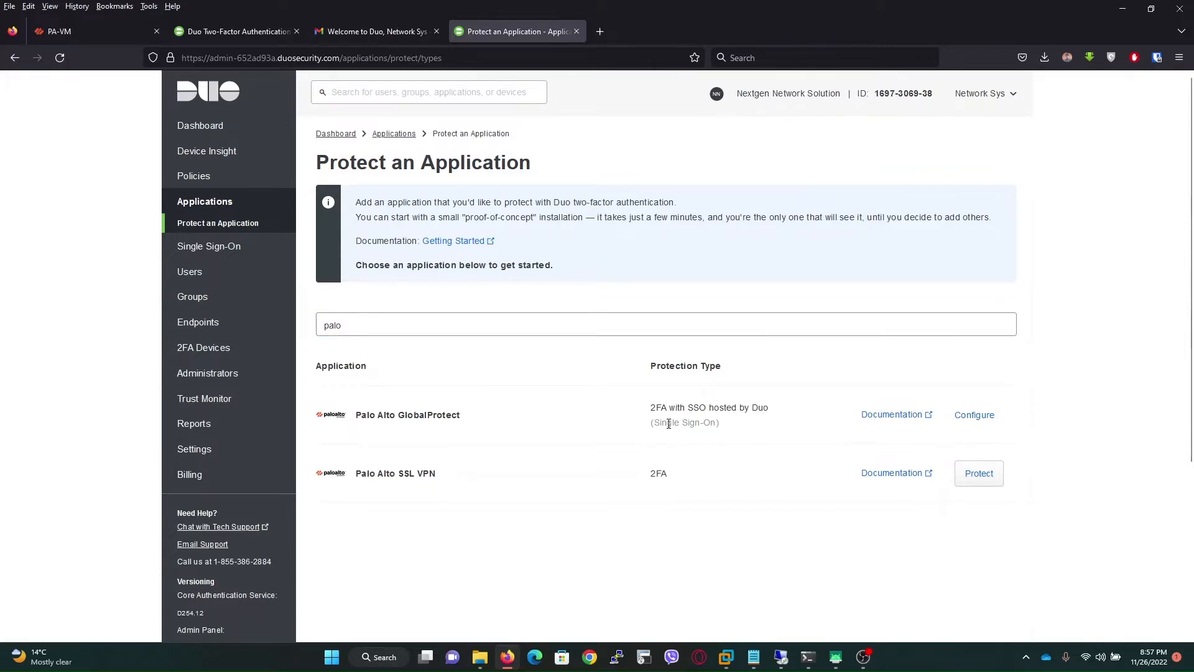
{"action": "left_click_drag", "start_coordinate": [669, 424], "coordinate": [705, 426]}
{"action": "left_click", "coordinate": [666, 519]}
{"action": "left_click", "coordinate": [983, 473]}
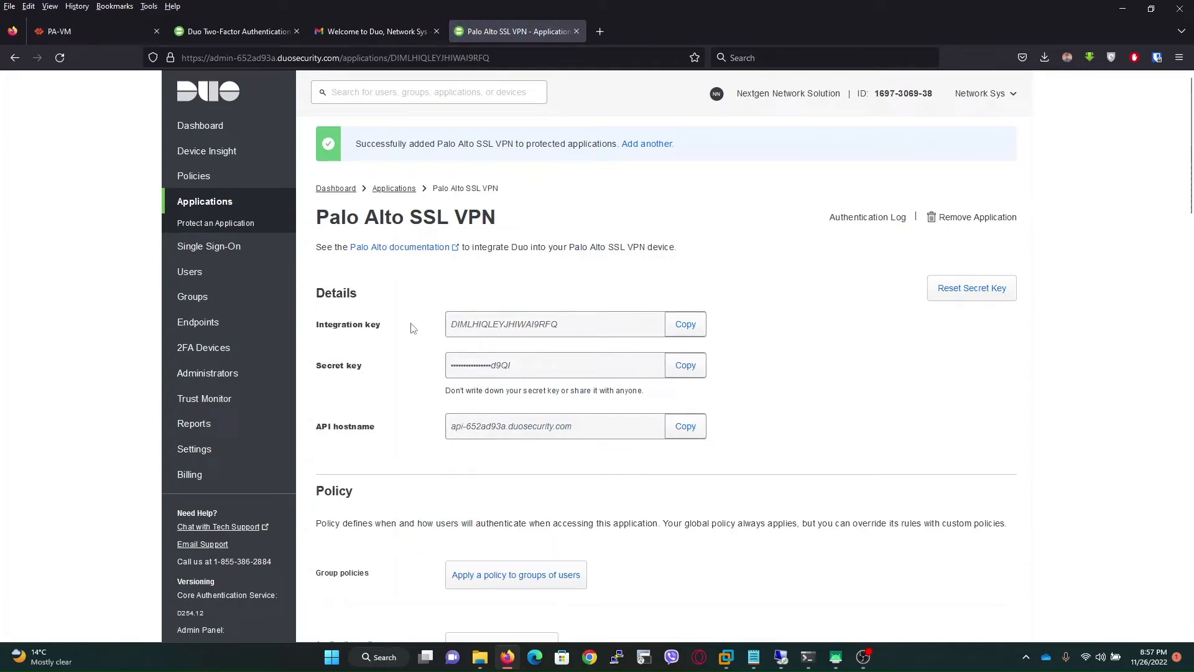
{"action": "left_click_drag", "start_coordinate": [309, 318], "coordinate": [555, 414]}
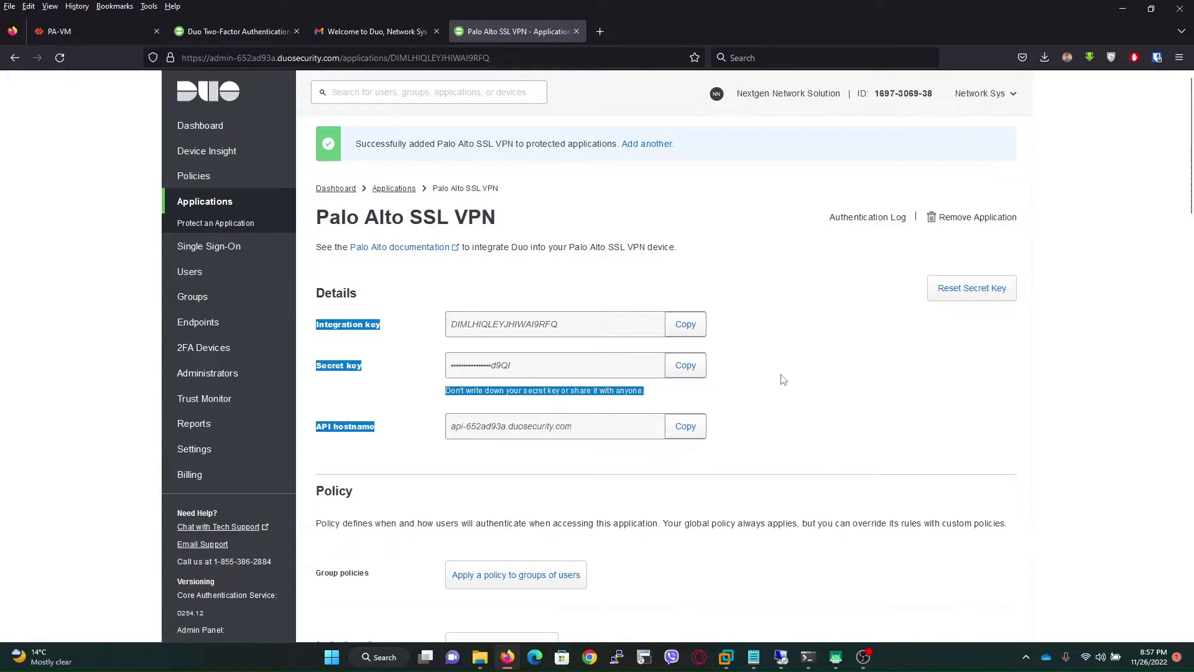
{"action": "left_click", "coordinate": [827, 356]}
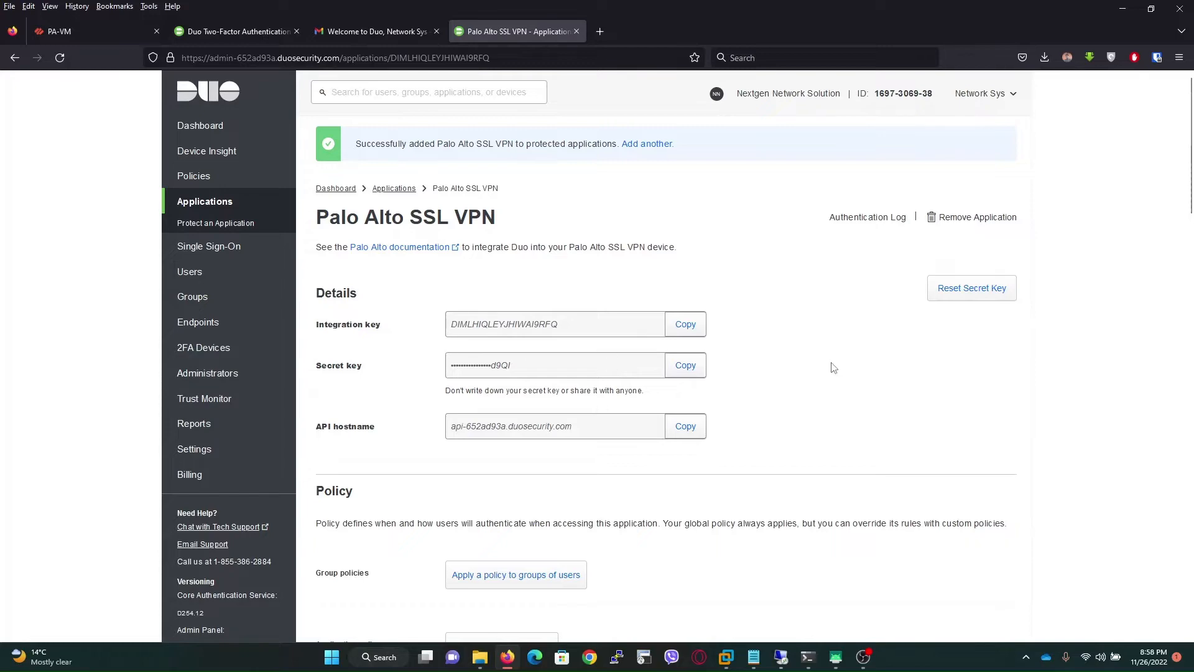
- Rename the Palo Alto SSL VPN application as TEST GP in its settings and save it
{"action": "scroll", "coordinate": [833, 367], "scroll_direction": "down", "scroll_amount": 4}
{"action": "scroll", "coordinate": [833, 367], "scroll_direction": "down", "scroll_amount": 8}
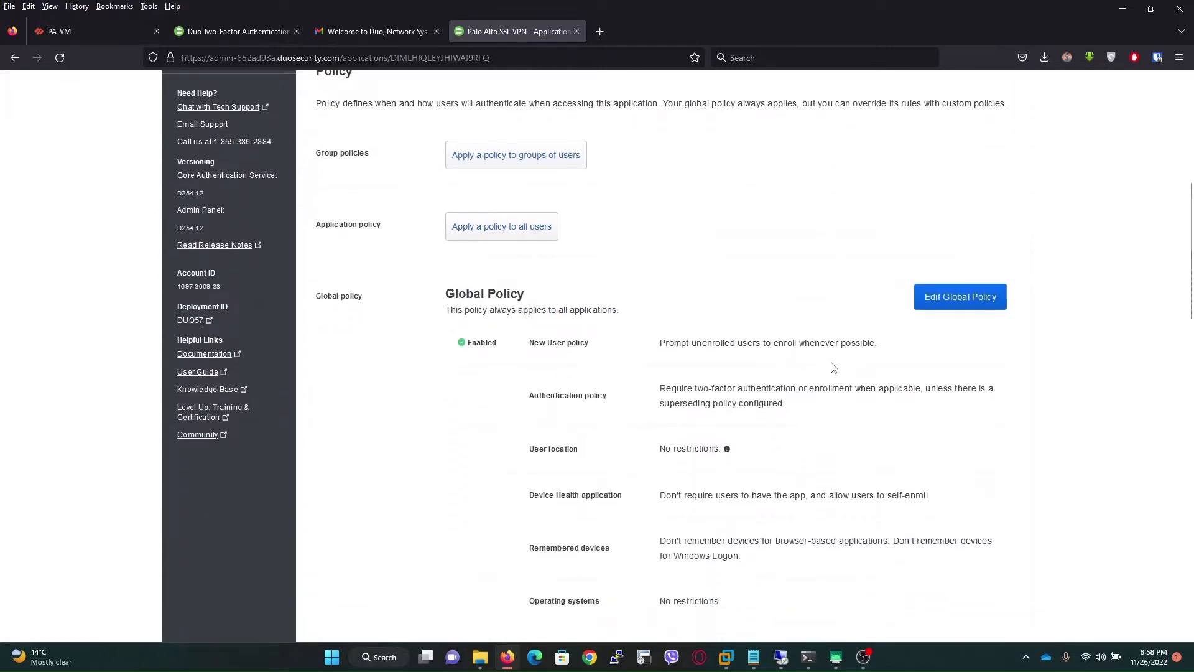
{"action": "scroll", "coordinate": [832, 362], "scroll_direction": "down", "scroll_amount": 10}
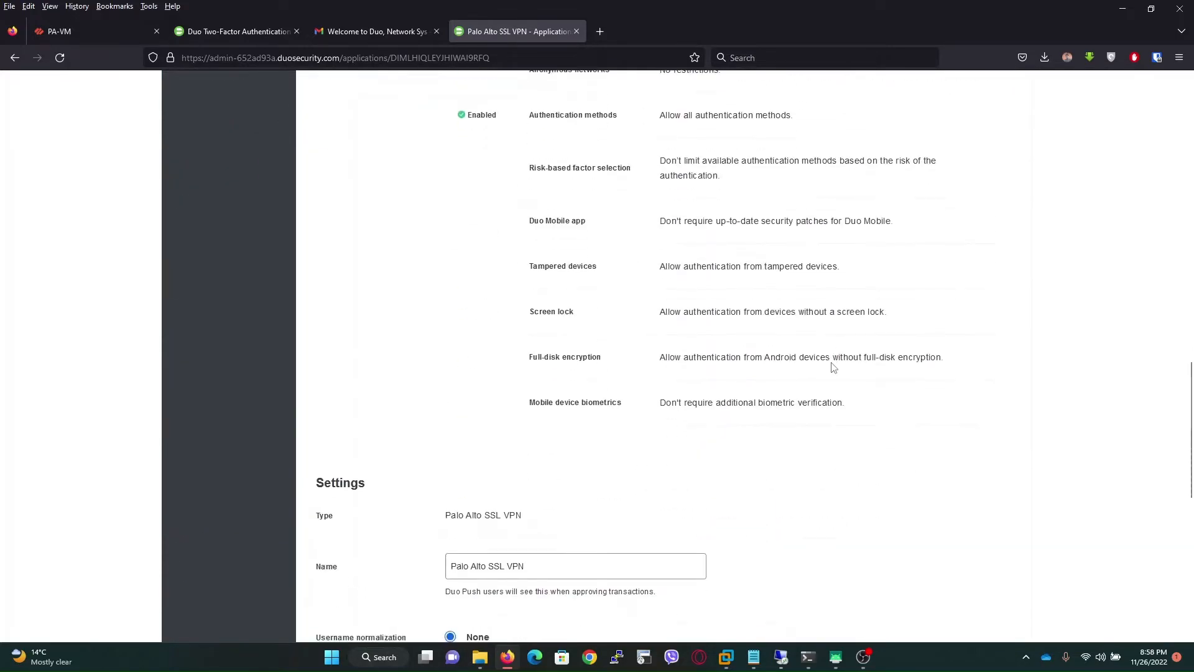
{"action": "scroll", "coordinate": [833, 368], "scroll_direction": "down", "scroll_amount": 1}
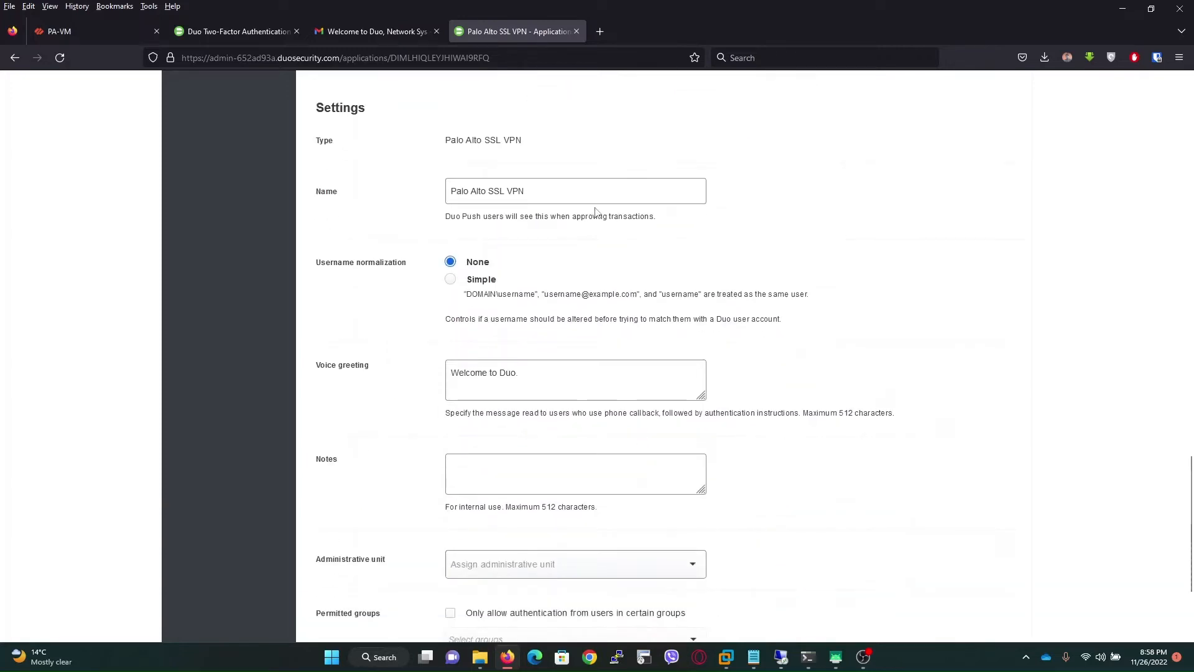
{"action": "left_click_drag", "start_coordinate": [549, 187], "coordinate": [382, 185]}
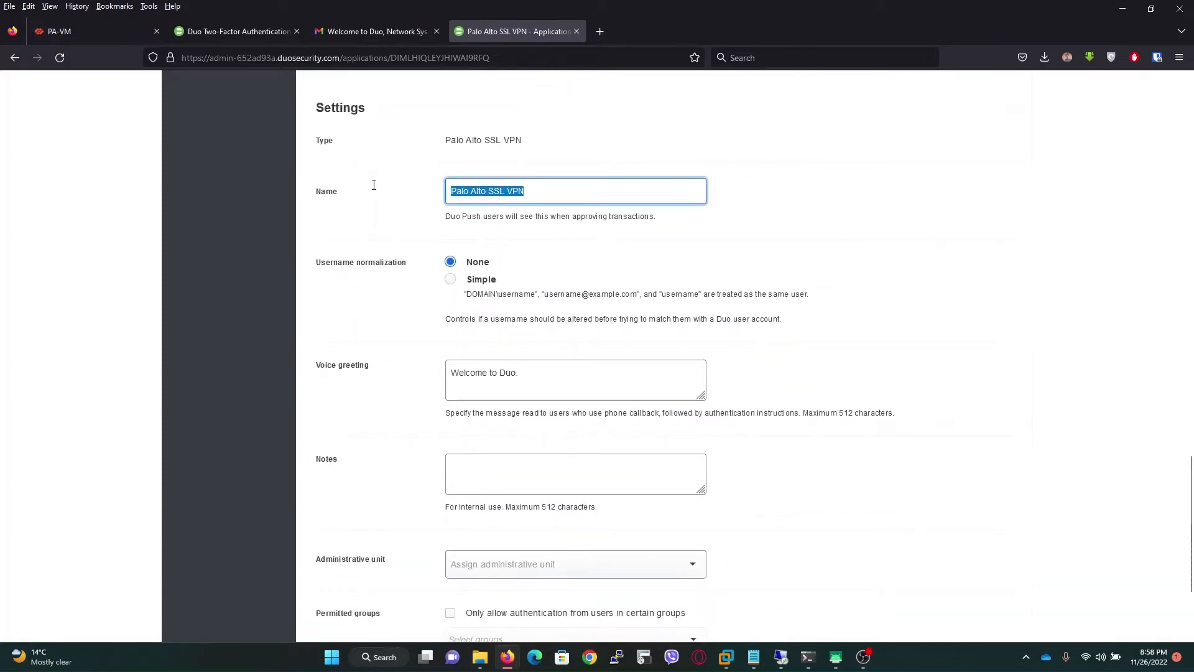
{"action": "type", "text": "TEST G"}
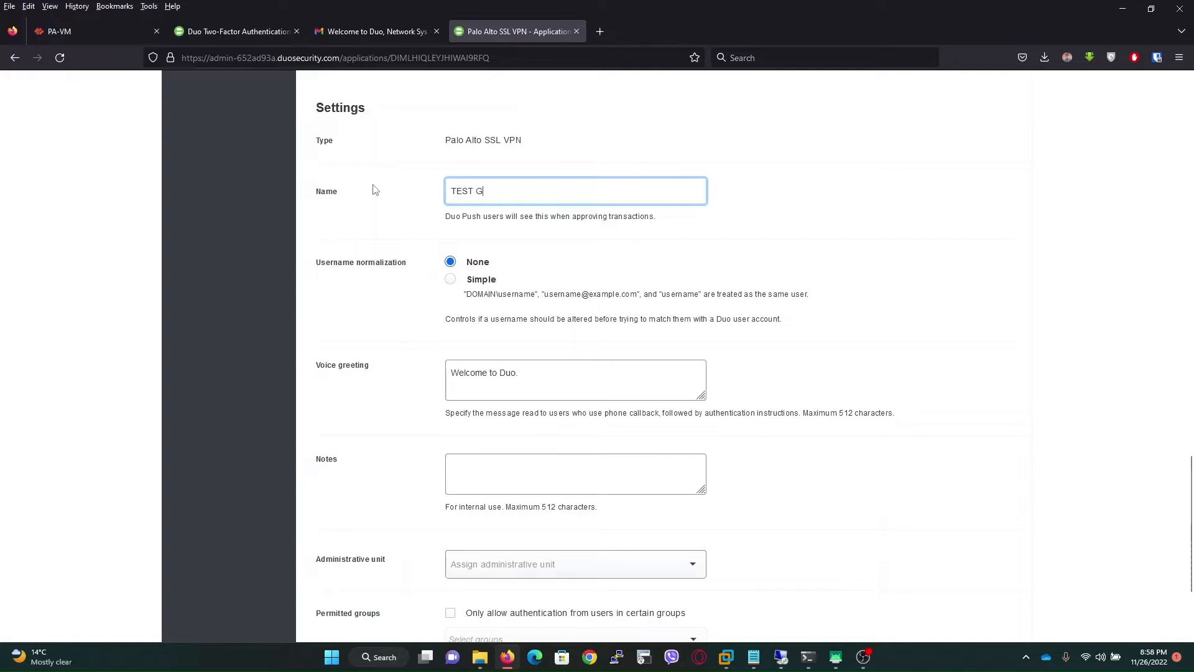
{"action": "type", "text": "L"}
{"action": "scroll", "coordinate": [452, 355], "scroll_direction": "down", "scroll_amount": 3}
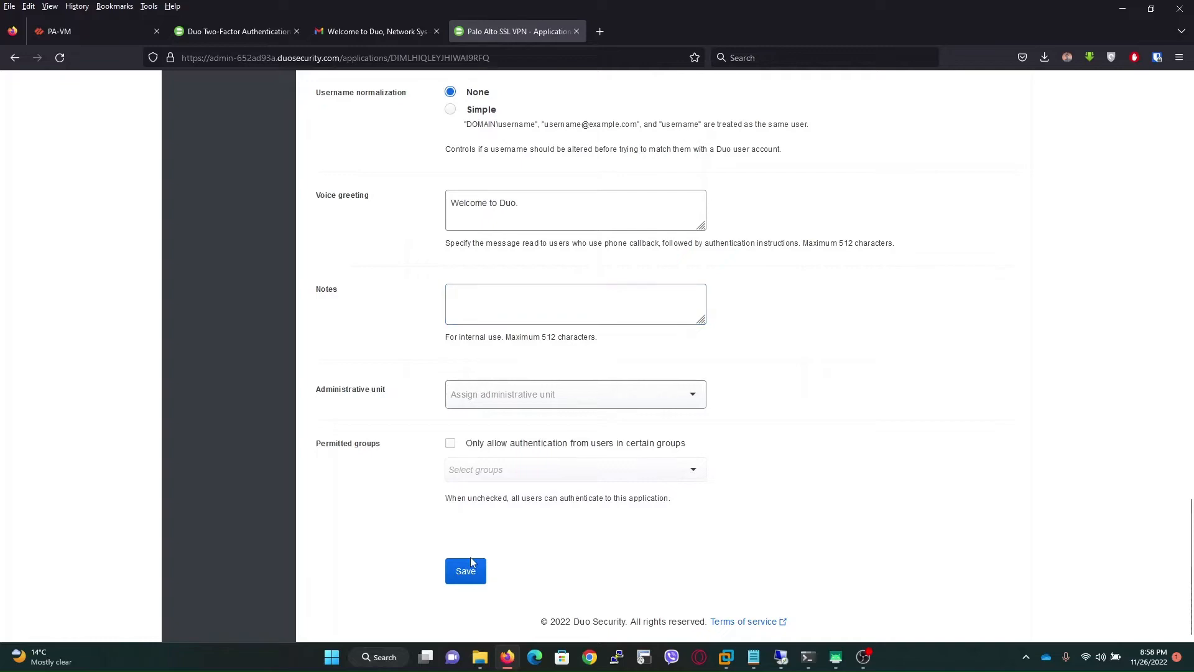
{"action": "scroll", "coordinate": [515, 472], "scroll_direction": "up", "scroll_amount": 15}
{"action": "scroll", "coordinate": [516, 472], "scroll_direction": "up", "scroll_amount": 12}
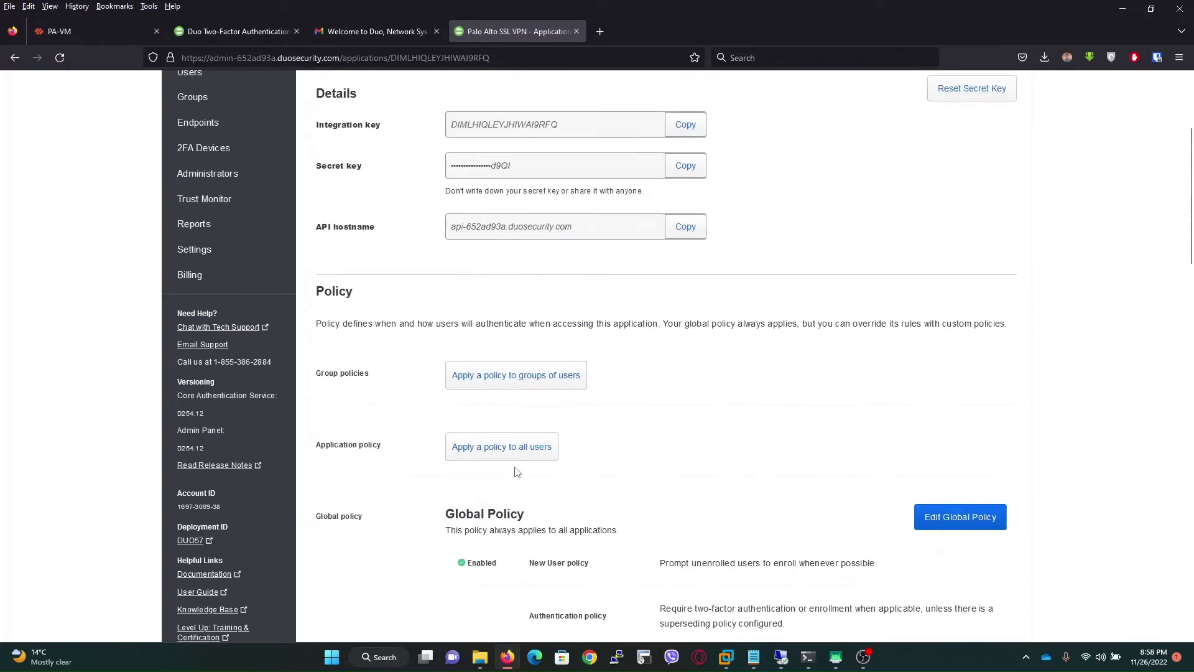
{"action": "scroll", "coordinate": [515, 472], "scroll_direction": "down", "scroll_amount": 20}
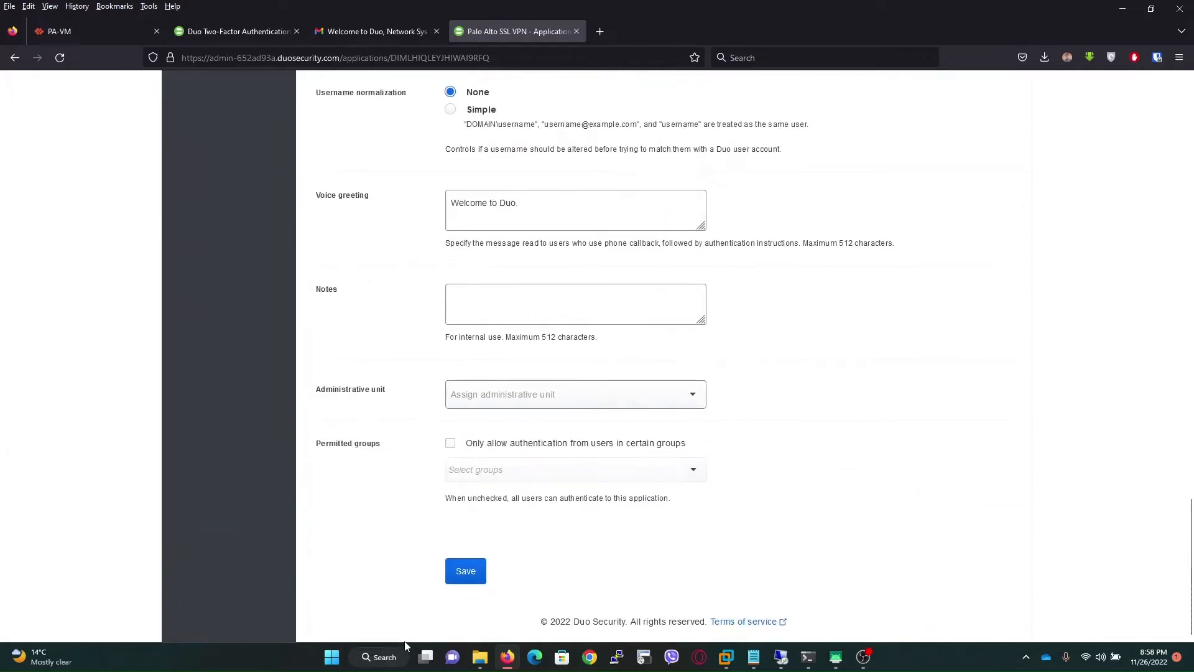
{"action": "left_click", "coordinate": [465, 570]}
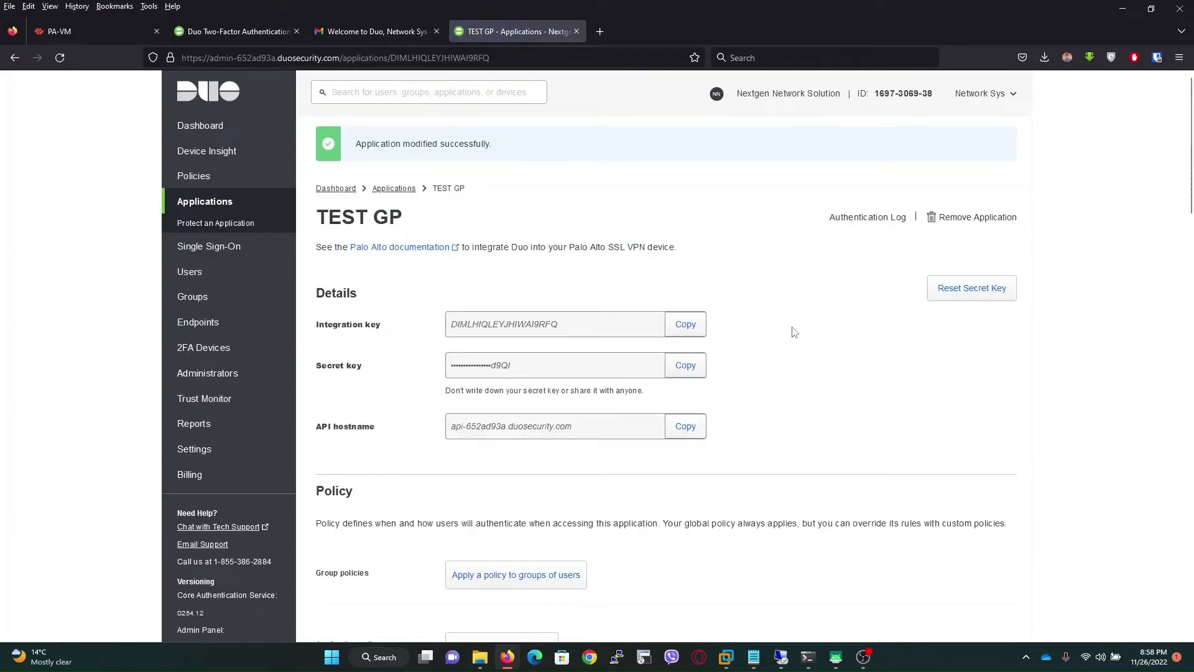
- Open the Palo Alto documentation for the application and examine the overview, First Steps requirements, and supported proxy operating systems
{"action": "left_click", "coordinate": [424, 248]}
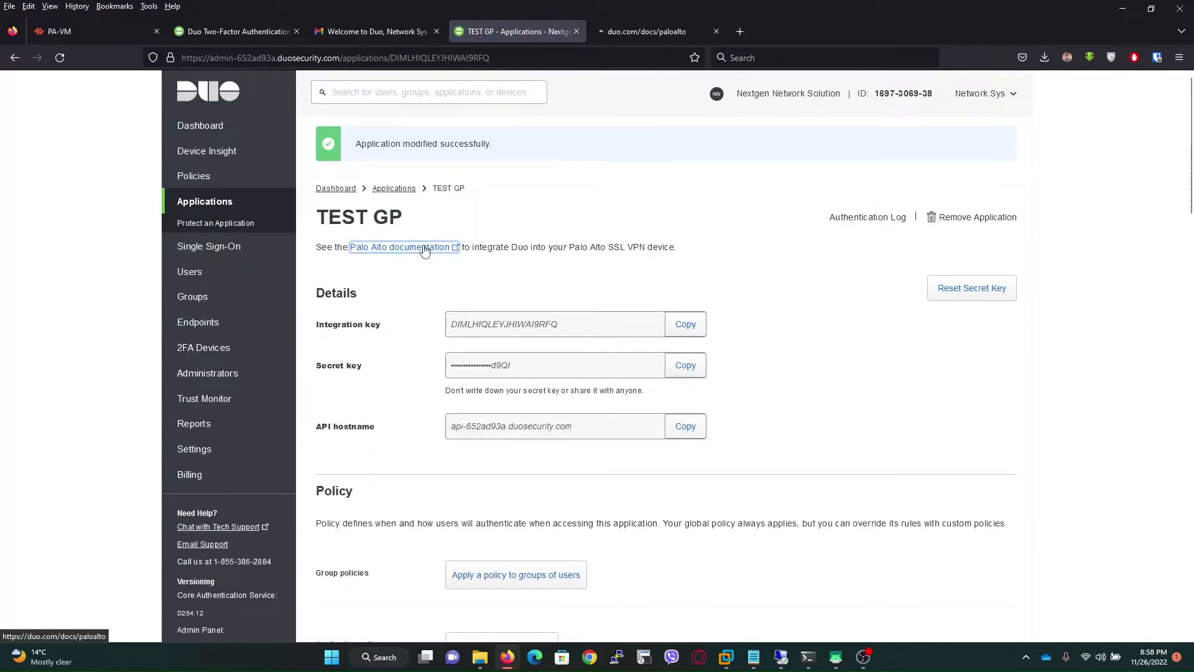
{"action": "left_click", "coordinate": [633, 28]}
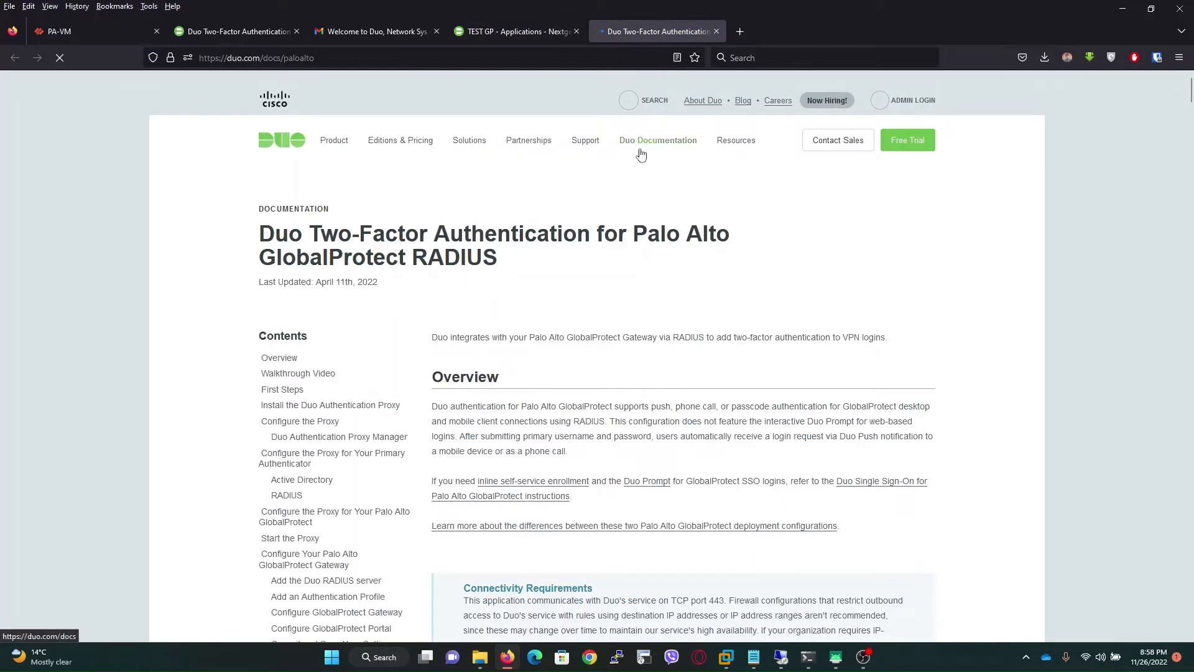
{"action": "mouse_move", "coordinate": [646, 142]}
{"action": "scroll", "coordinate": [579, 392], "scroll_direction": "down", "scroll_amount": 3}
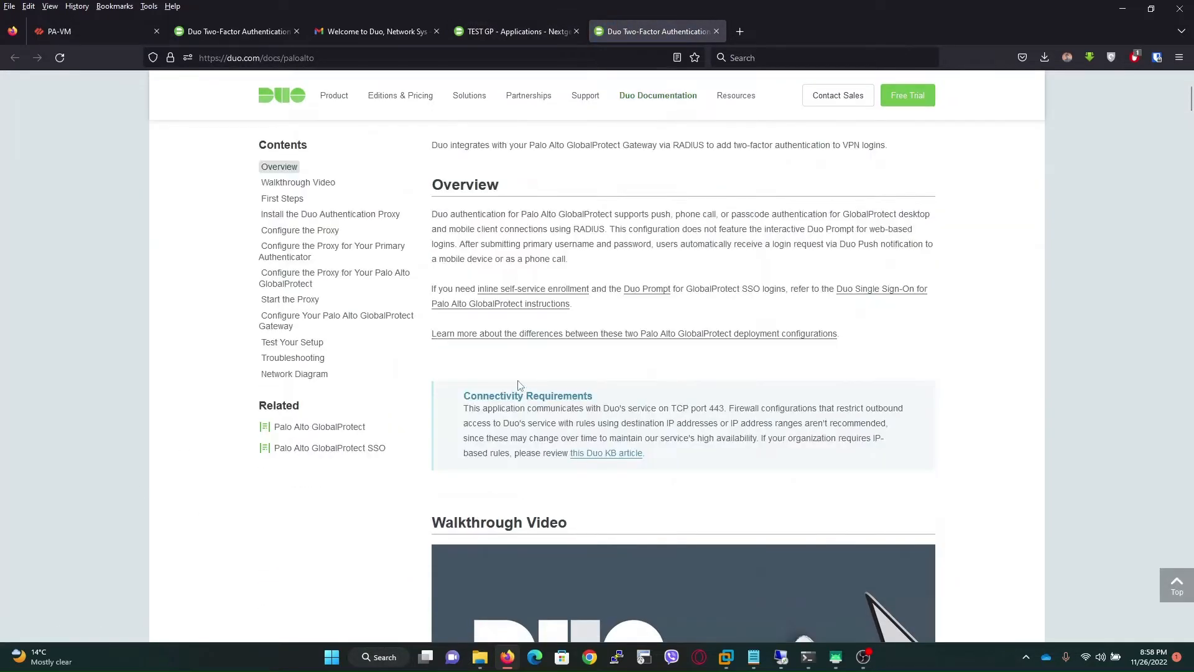
{"action": "scroll", "coordinate": [520, 385], "scroll_direction": "up", "scroll_amount": 1}
{"action": "scroll", "coordinate": [519, 385], "scroll_direction": "up", "scroll_amount": 2}
{"action": "scroll", "coordinate": [520, 385], "scroll_direction": "down", "scroll_amount": 5}
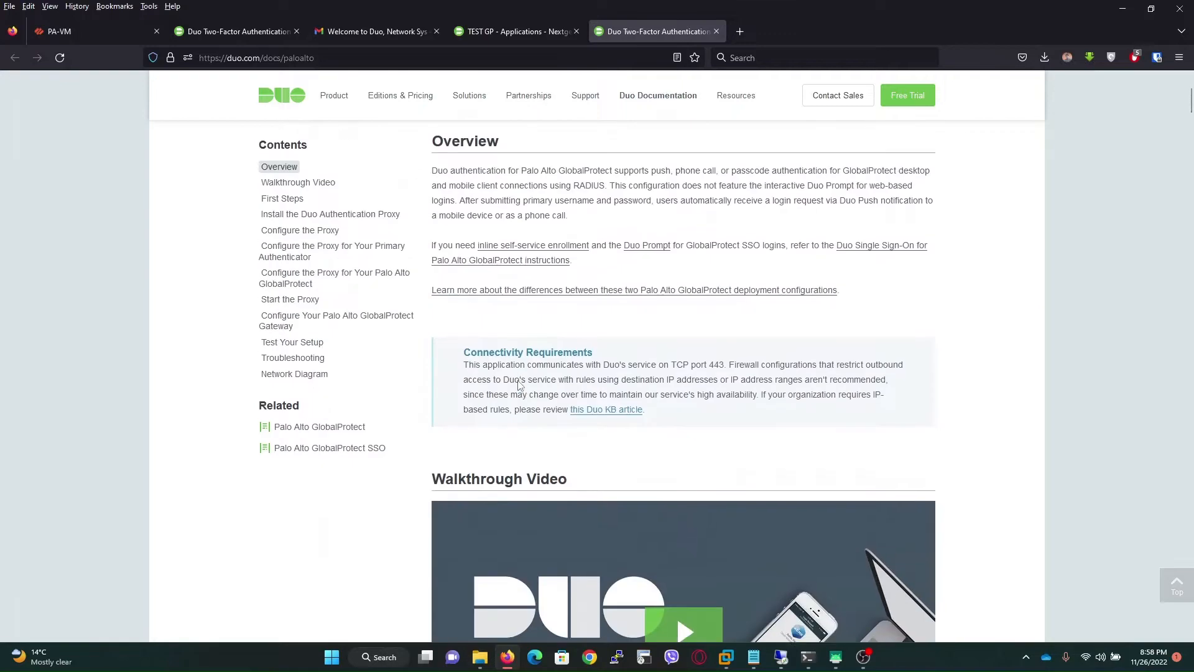
{"action": "scroll", "coordinate": [517, 385], "scroll_direction": "down", "scroll_amount": 10}
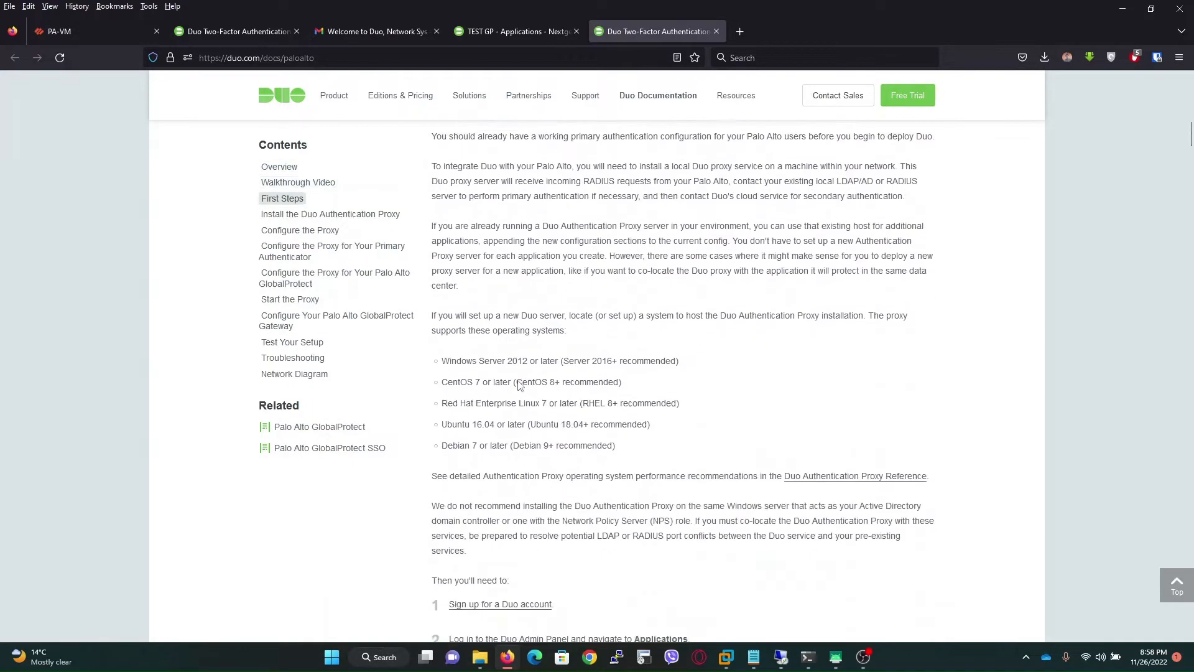
{"action": "scroll", "coordinate": [520, 385], "scroll_direction": "down", "scroll_amount": 4}
{"action": "scroll", "coordinate": [746, 280], "scroll_direction": "up", "scroll_amount": 1}
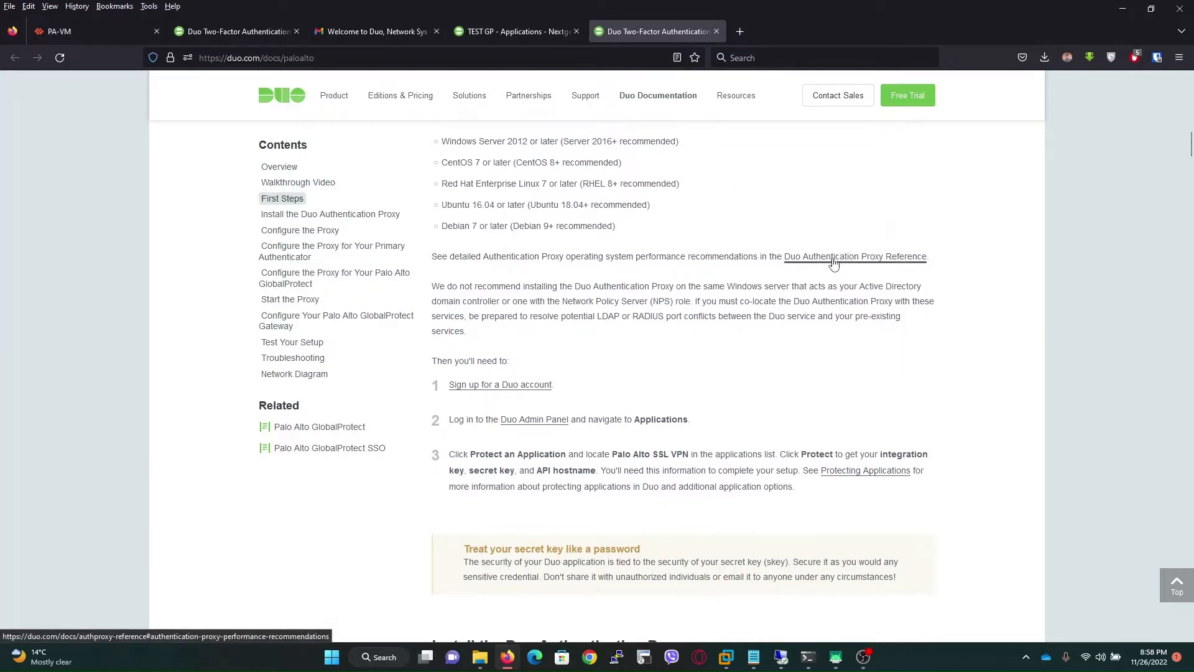
{"action": "scroll", "coordinate": [831, 259], "scroll_direction": "up", "scroll_amount": 2}
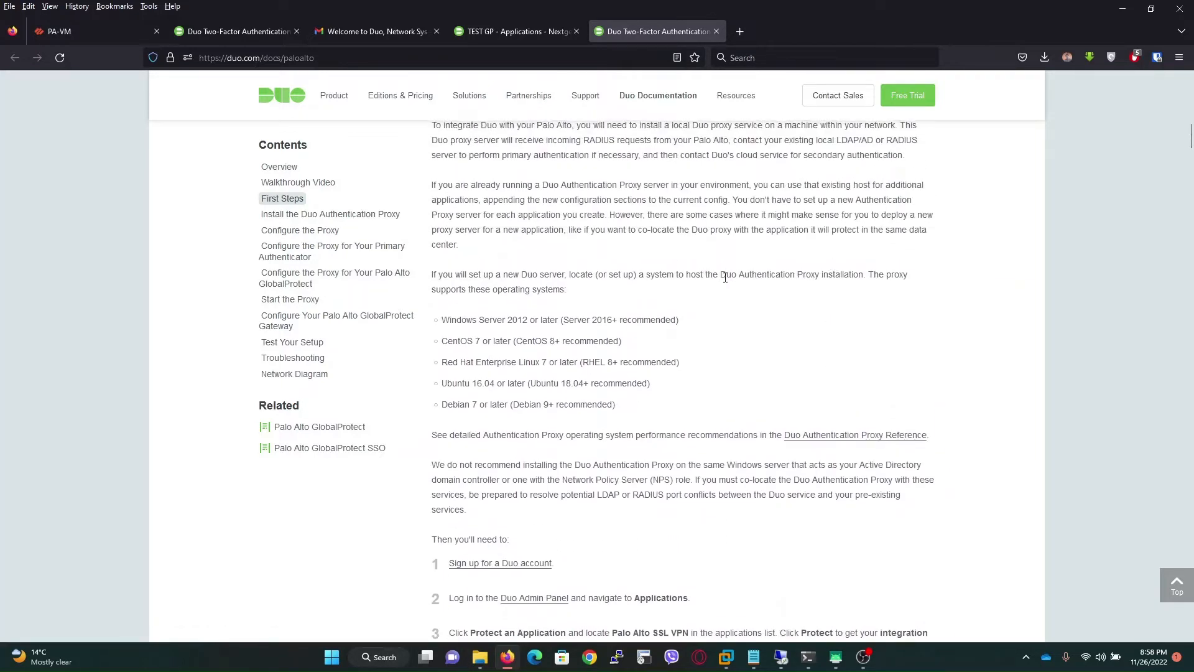
{"action": "scroll", "coordinate": [721, 274], "scroll_direction": "up", "scroll_amount": 3}
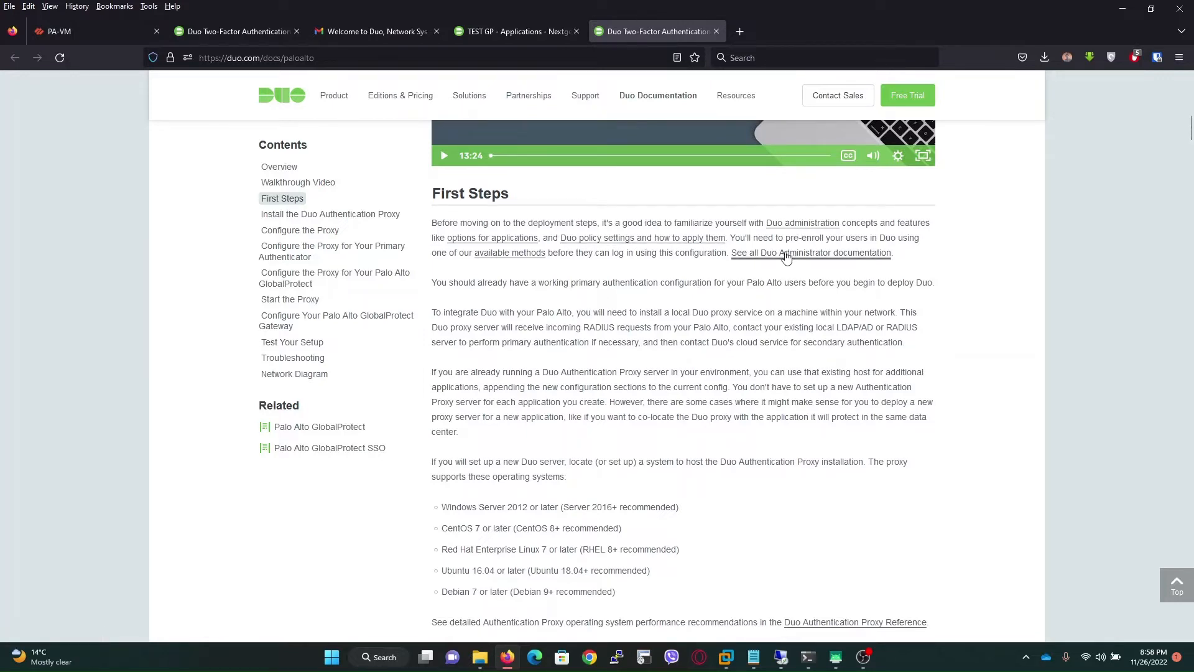
{"action": "scroll", "coordinate": [706, 300], "scroll_direction": "down", "scroll_amount": 5}
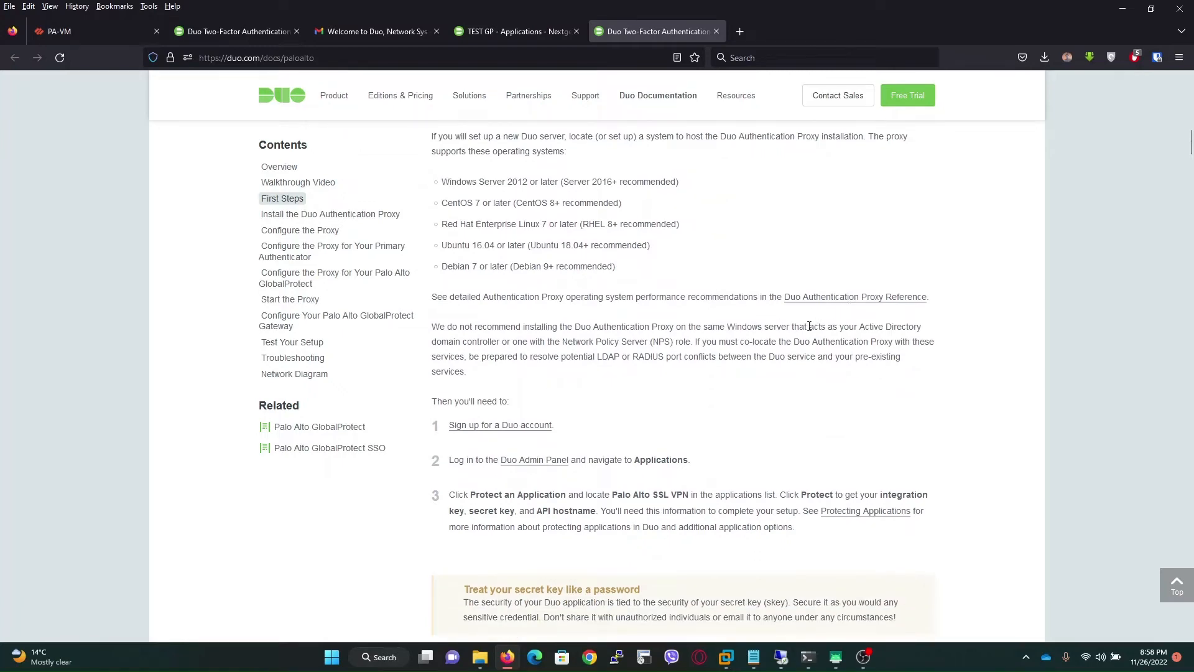
- Copy the download link for the latest Windows Authentication Proxy from the Install the Duo Authentication Proxy section
{"action": "scroll", "coordinate": [808, 326], "scroll_direction": "down", "scroll_amount": 2}
{"action": "scroll", "coordinate": [756, 416], "scroll_direction": "down", "scroll_amount": 5}
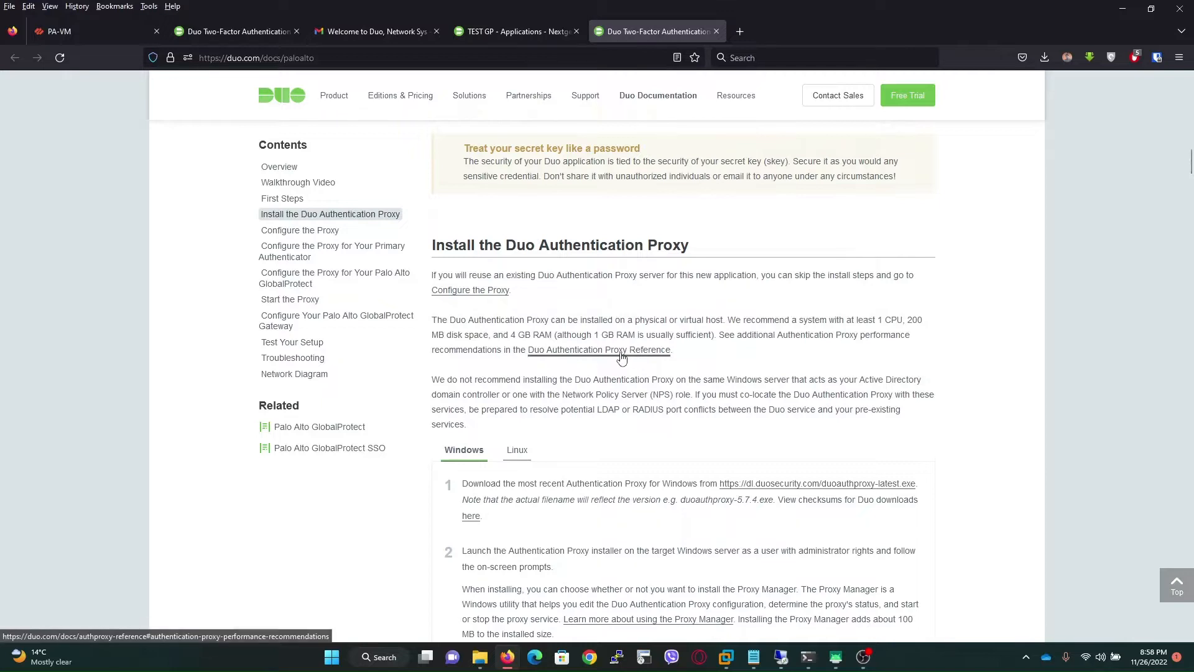
{"action": "scroll", "coordinate": [564, 521], "scroll_direction": "down", "scroll_amount": 2}
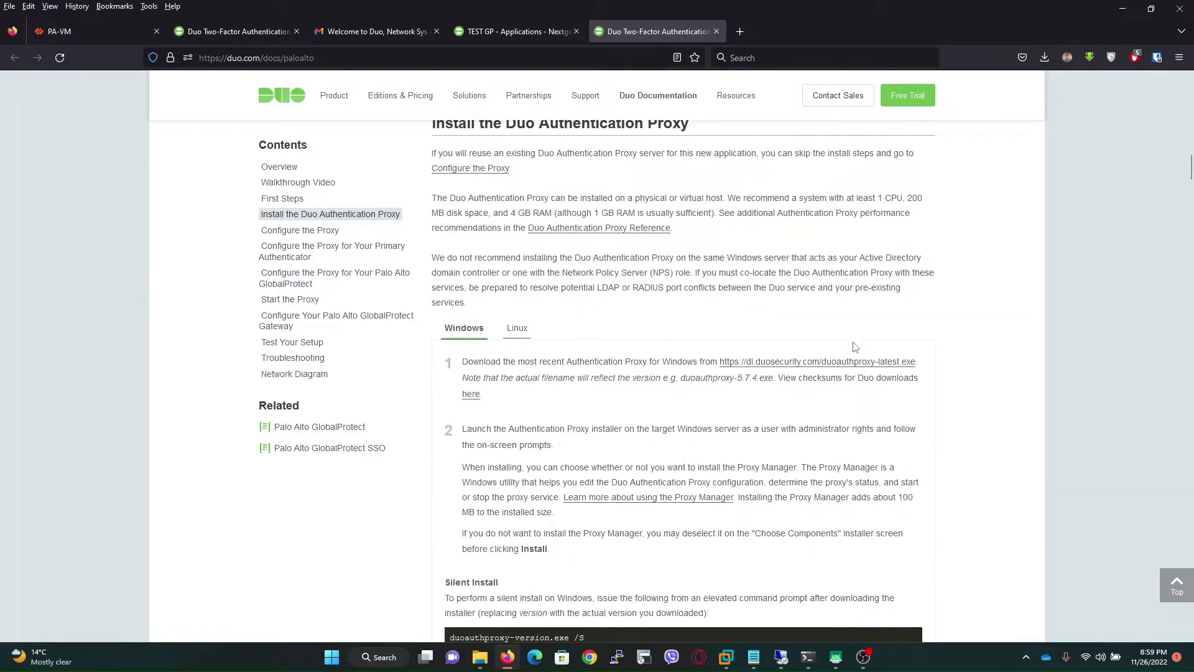
{"action": "right_click", "coordinate": [806, 363]}
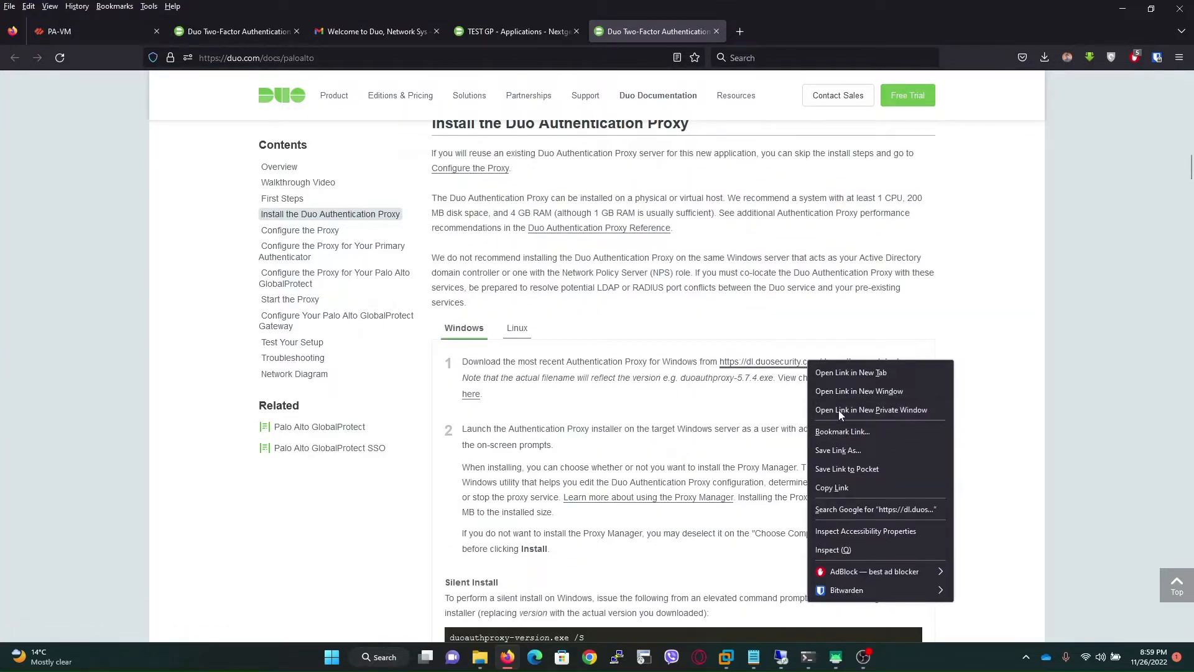
{"action": "left_click", "coordinate": [834, 489]}
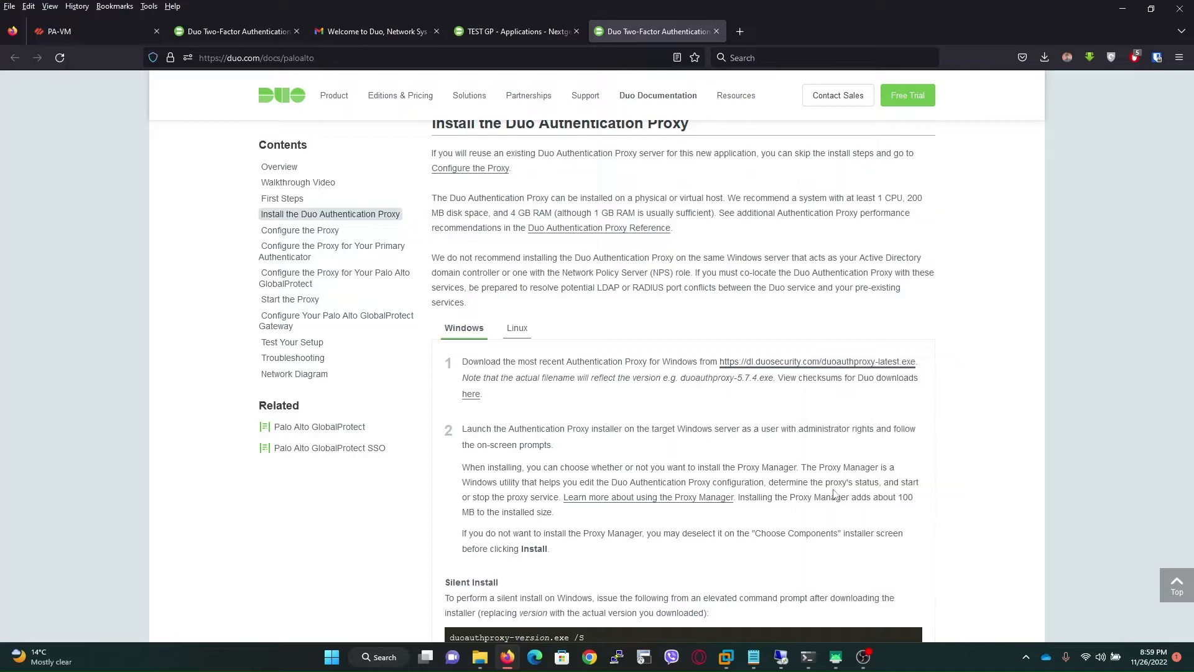
- Switch to the 192.168.119.67 remote desktop and download duoauthproxy-latest.exe from the copied link in Firefox, declining to make it the default browser
{"action": "mouse_move", "coordinate": [781, 664]}
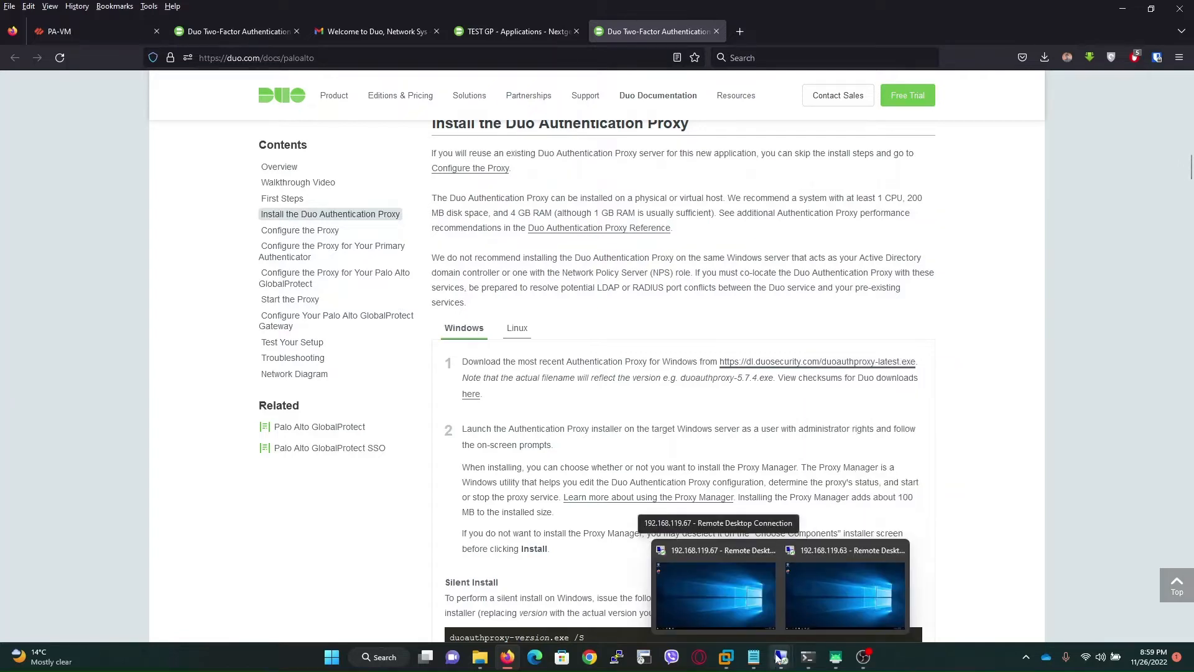
{"action": "left_click", "coordinate": [746, 606]}
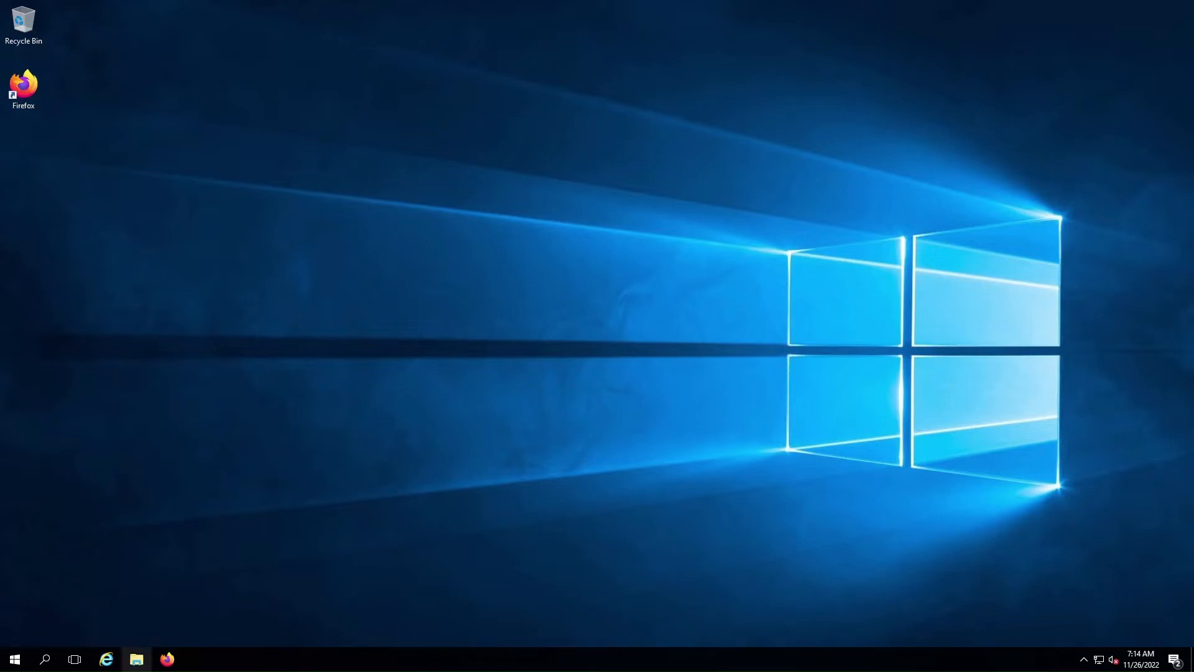
{"action": "left_click", "coordinate": [166, 658]}
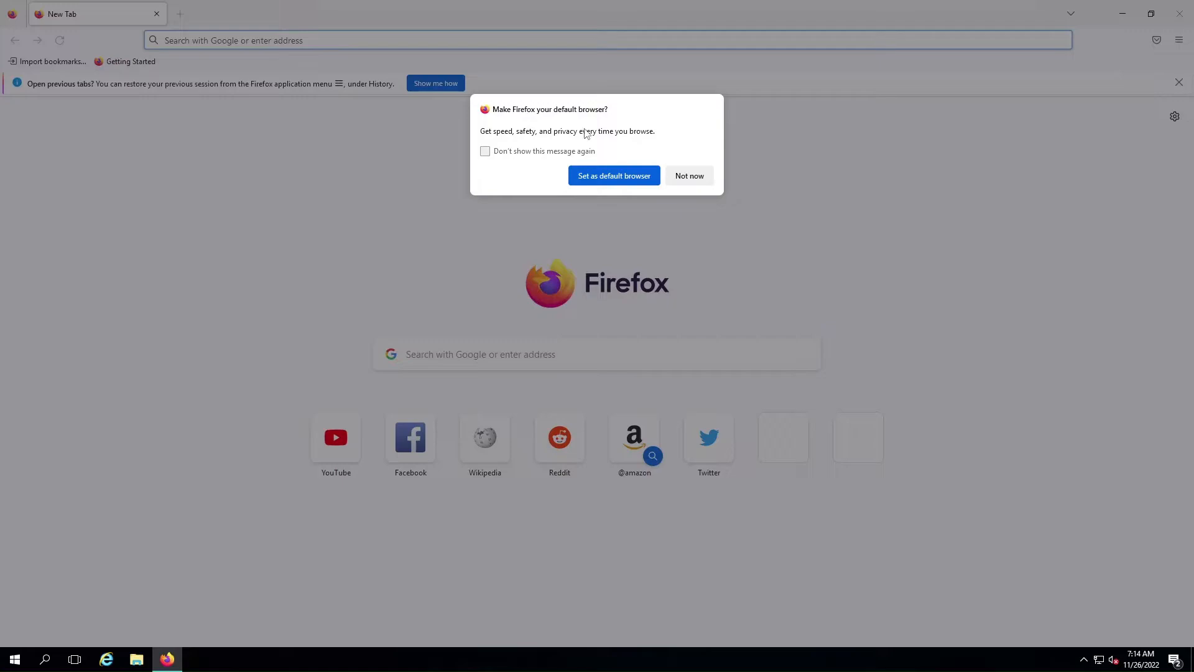
{"action": "left_click", "coordinate": [687, 177]}
{"action": "left_click", "coordinate": [296, 40]}
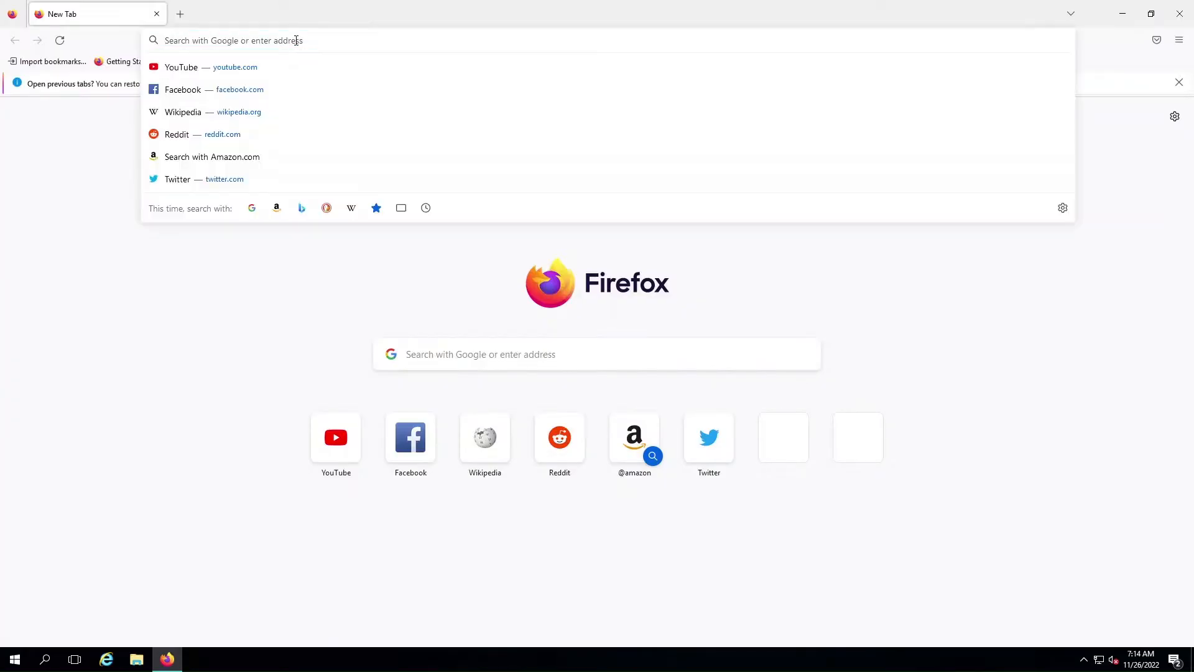
{"action": "type", "text": "https://dl.duosecurity.com/duoauthproxy-latest.exe"}
{"action": "key", "text": "Return"}
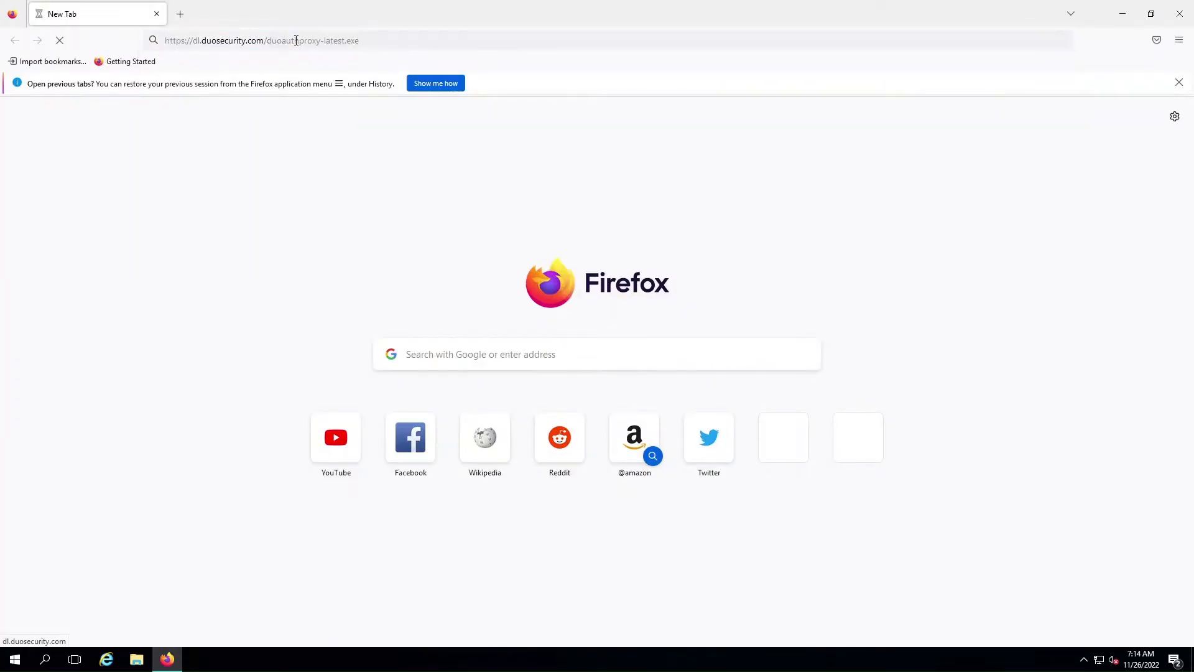
- Switch to the 192.168.119.63 remote desktop and examine the domain's user accounts in Active Directory Users and Computers
{"action": "mouse_move", "coordinate": [942, 2]}
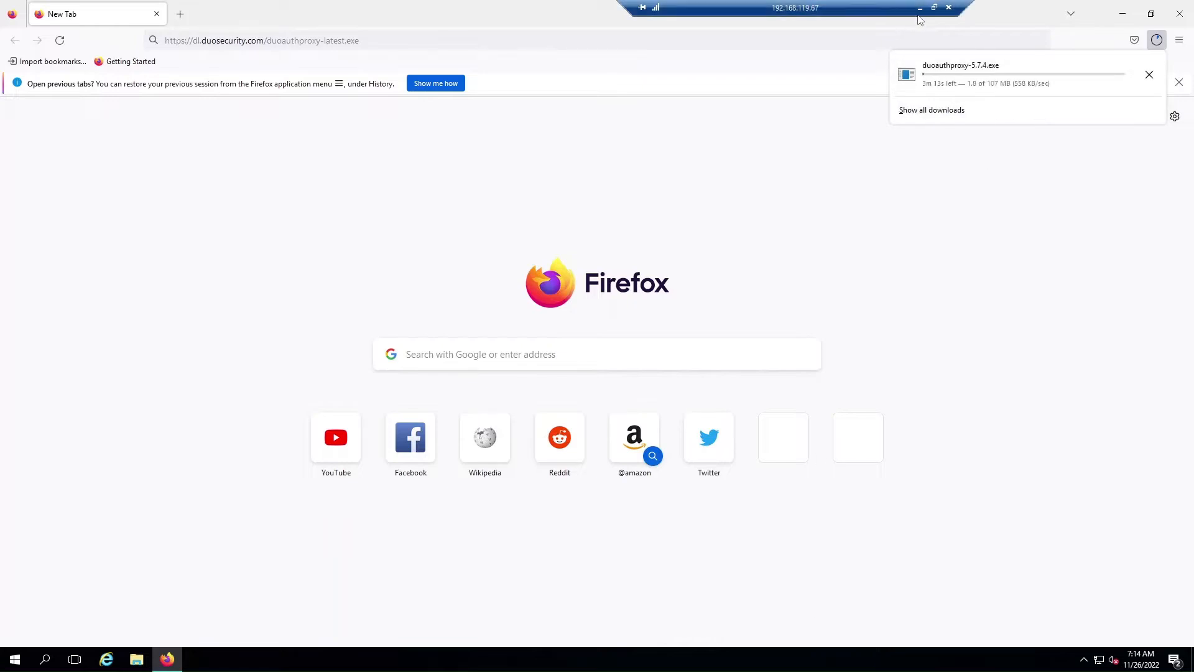
{"action": "left_click", "coordinate": [919, 10]}
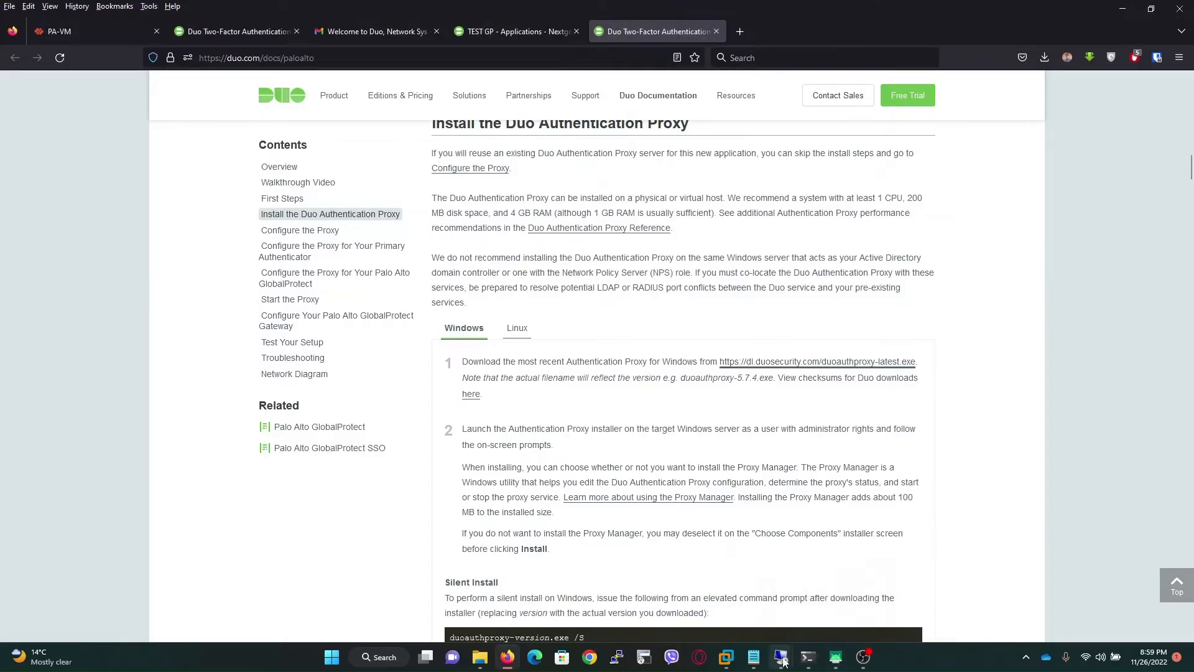
{"action": "mouse_move", "coordinate": [782, 662]}
{"action": "left_click", "coordinate": [819, 606]}
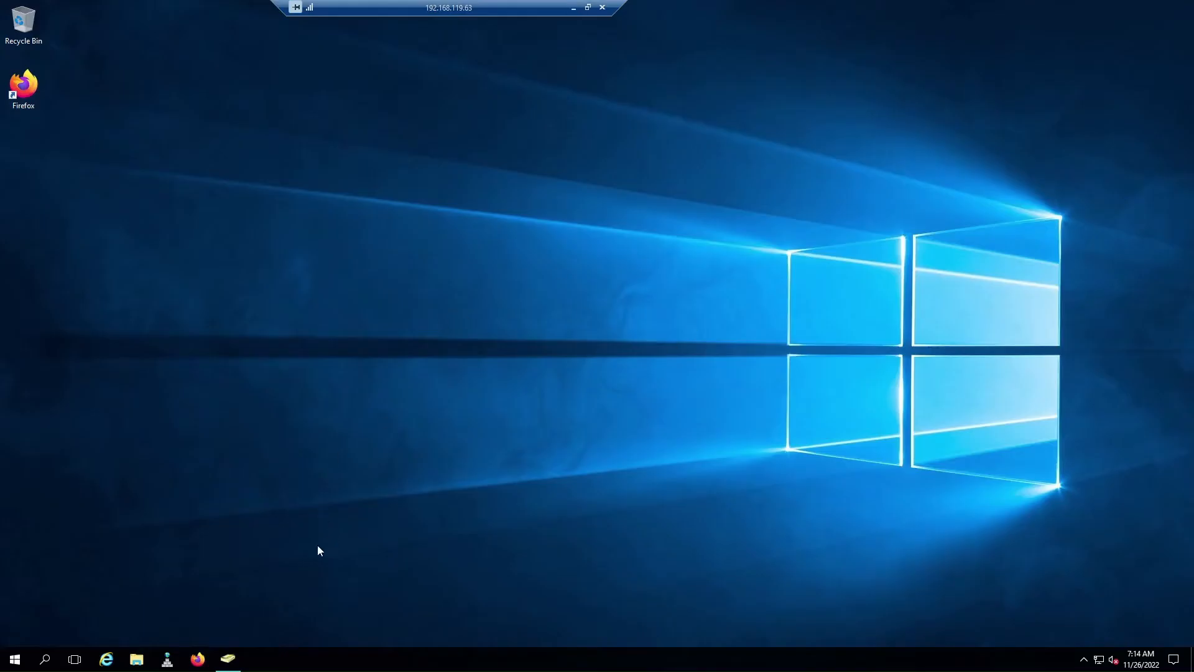
{"action": "left_click", "coordinate": [227, 660]}
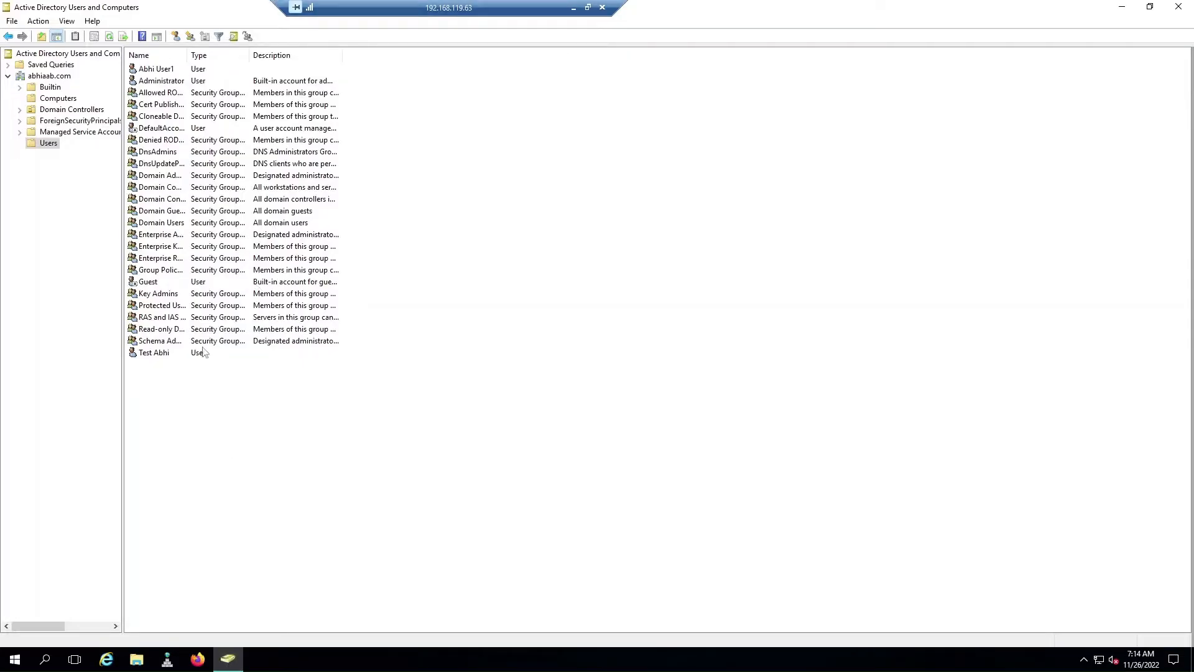
{"action": "left_click", "coordinate": [160, 359]}
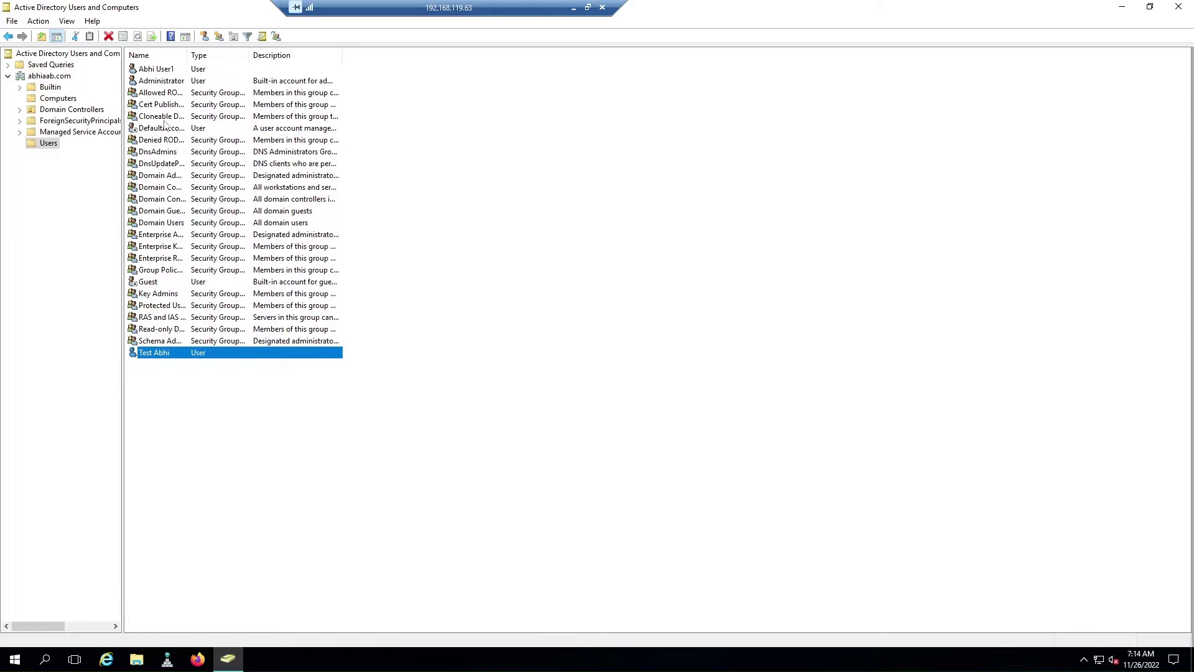
{"action": "left_click", "coordinate": [158, 86]}
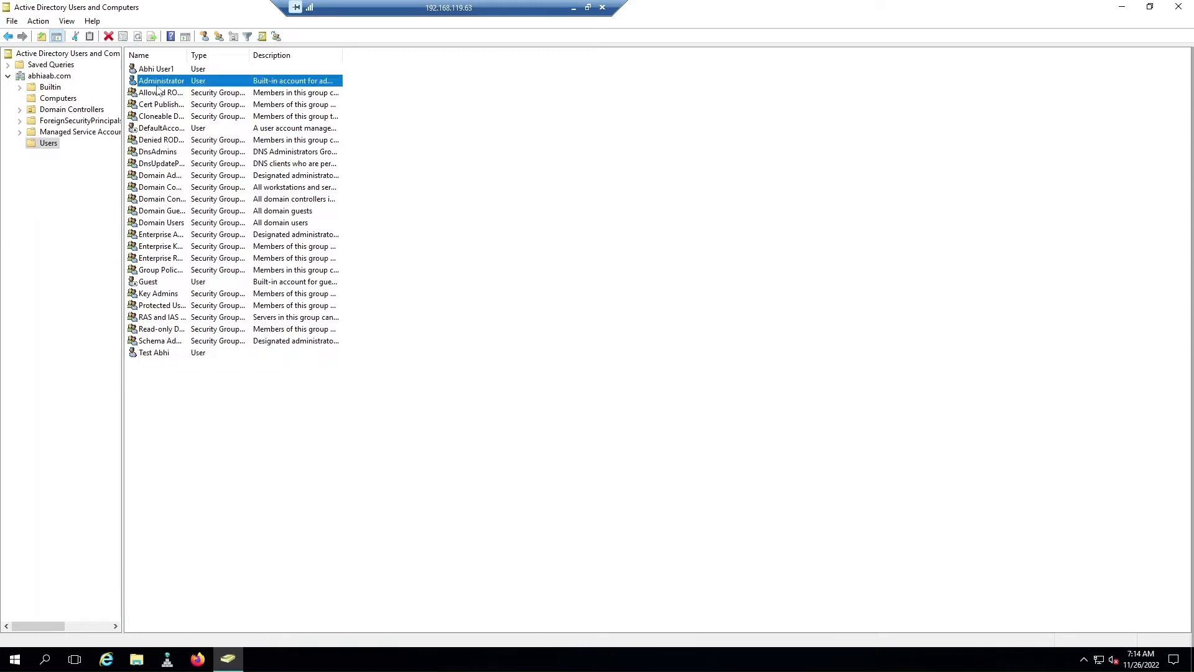
{"action": "left_click", "coordinate": [151, 357]}
{"action": "left_click", "coordinate": [168, 71]}
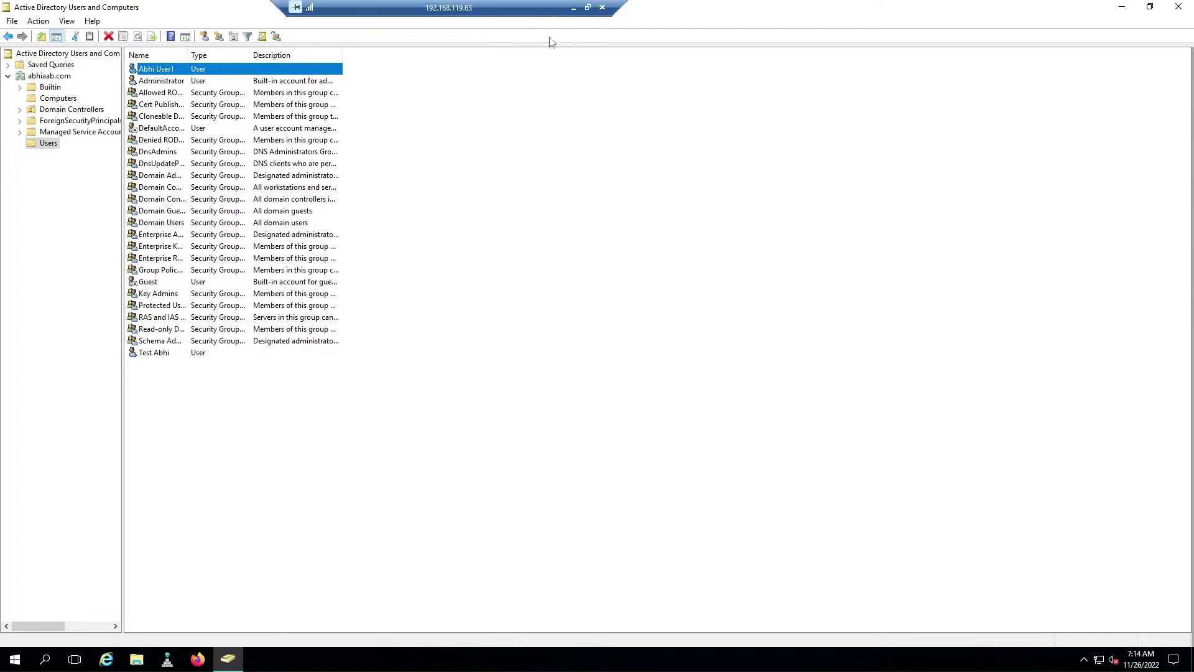
{"action": "left_click", "coordinate": [573, 9]}
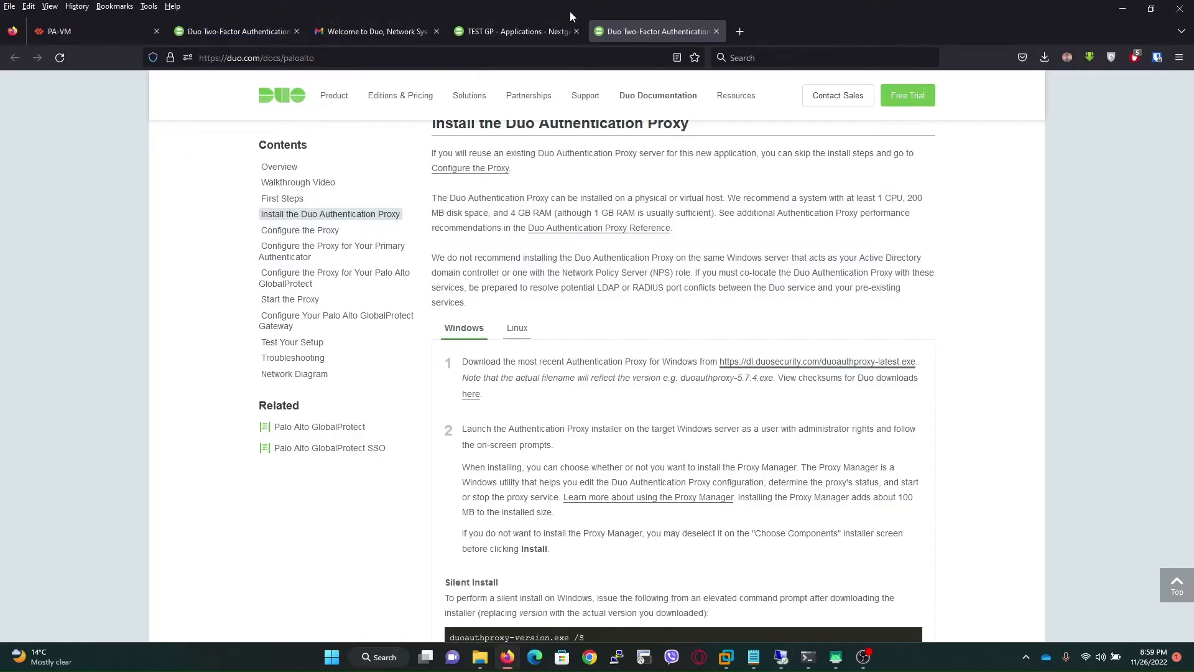
- Return to the 192.168.119.67 remote desktop, run the downloaded duoauthproxy-5.7.4.exe, and start the installation with the default components
{"action": "mouse_move", "coordinate": [781, 654]}
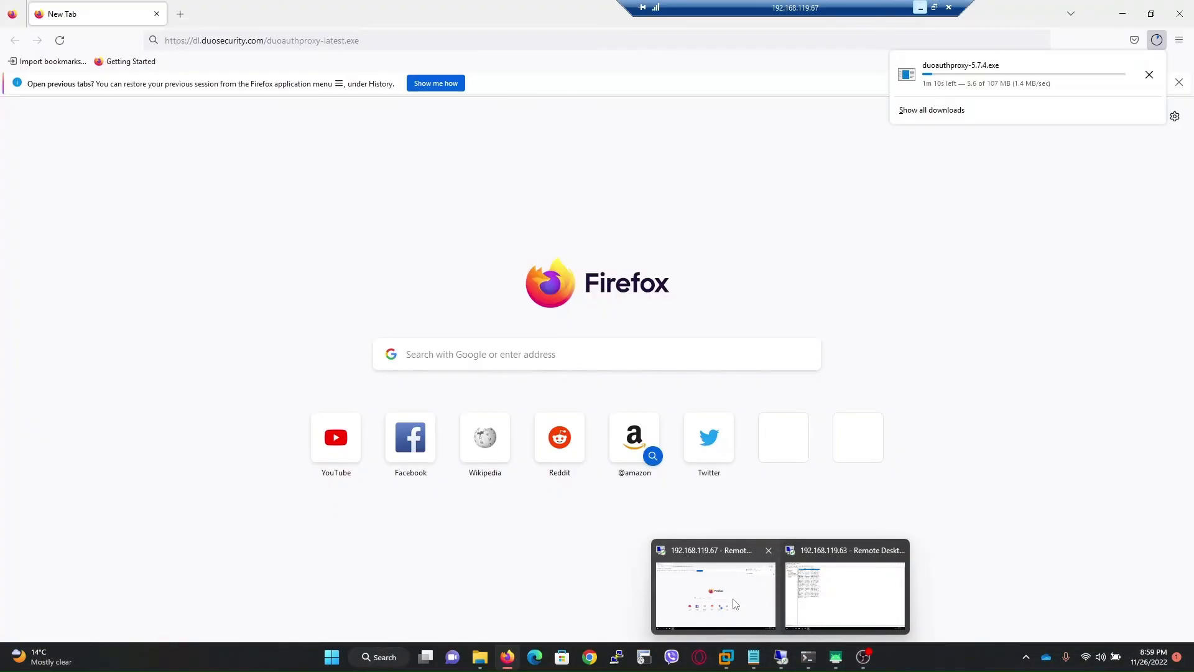
{"action": "left_click", "coordinate": [734, 602]}
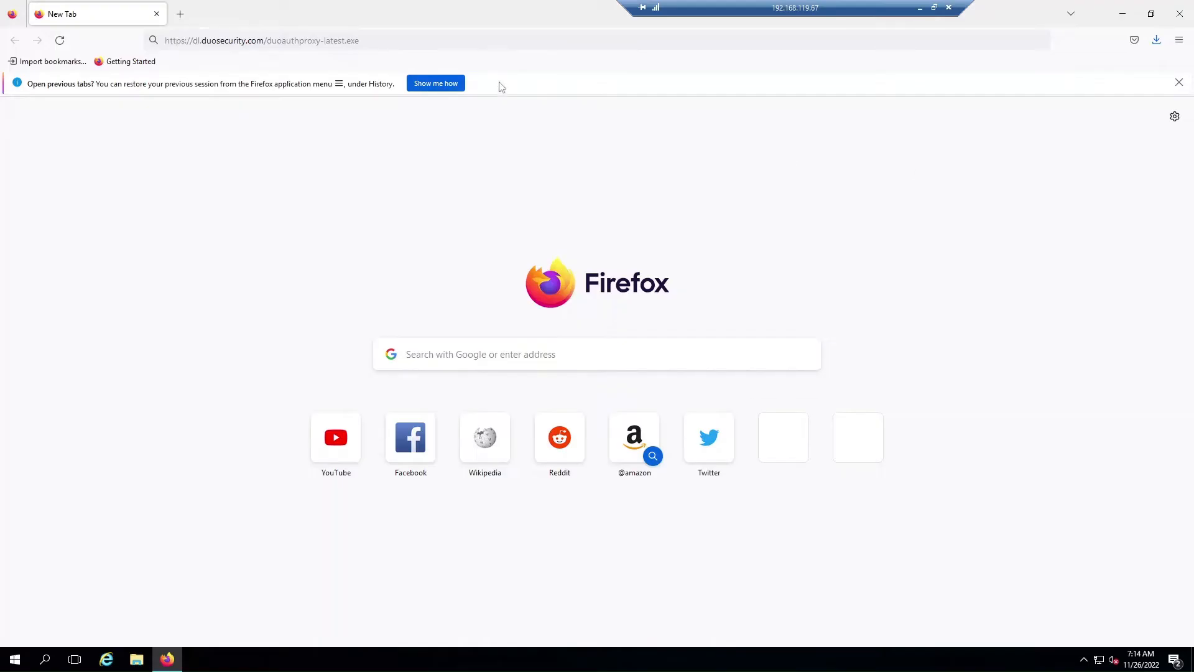
{"action": "left_click", "coordinate": [1156, 40]}
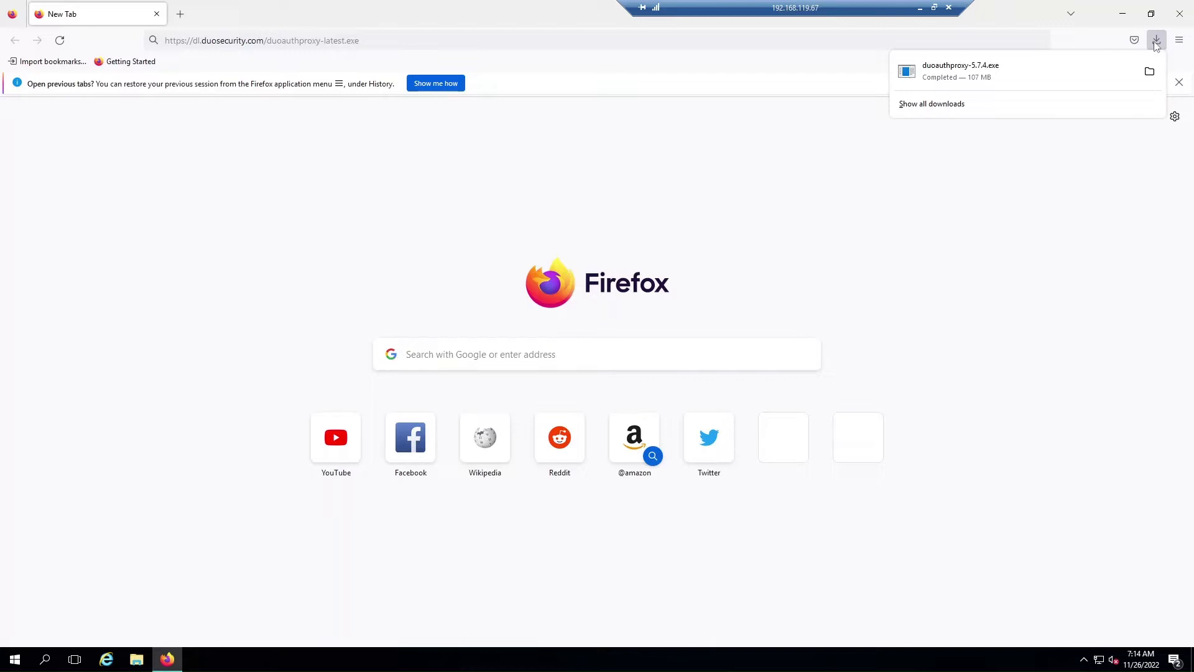
{"action": "left_click", "coordinate": [994, 64]}
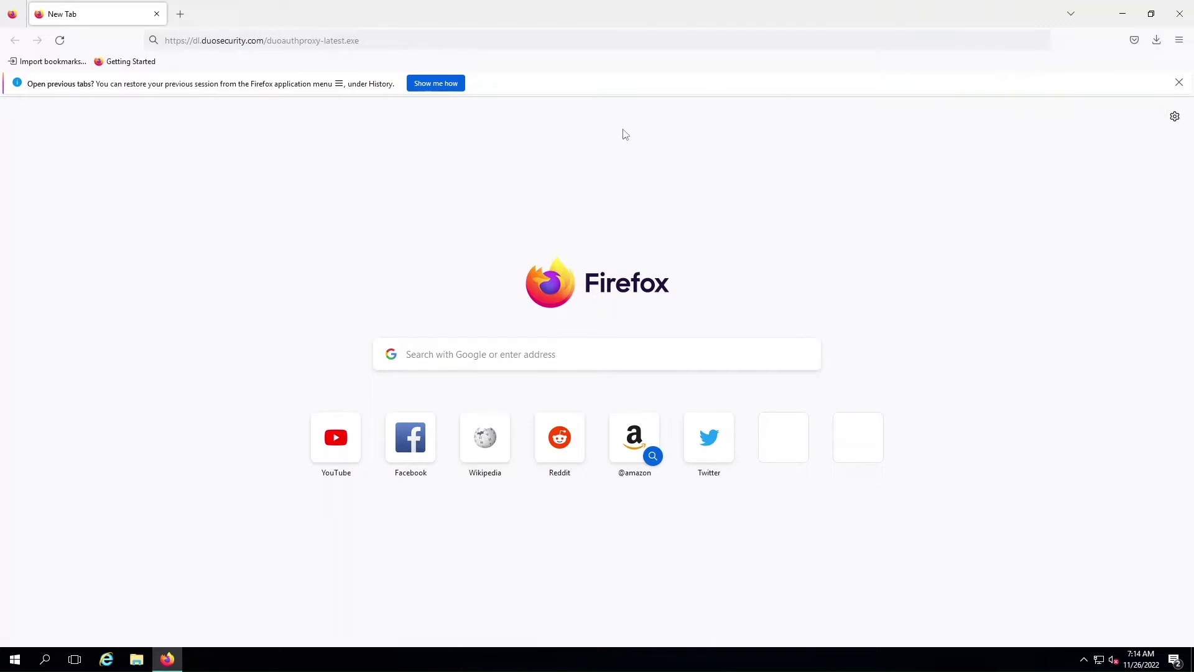
{"action": "left_click", "coordinate": [625, 344]}
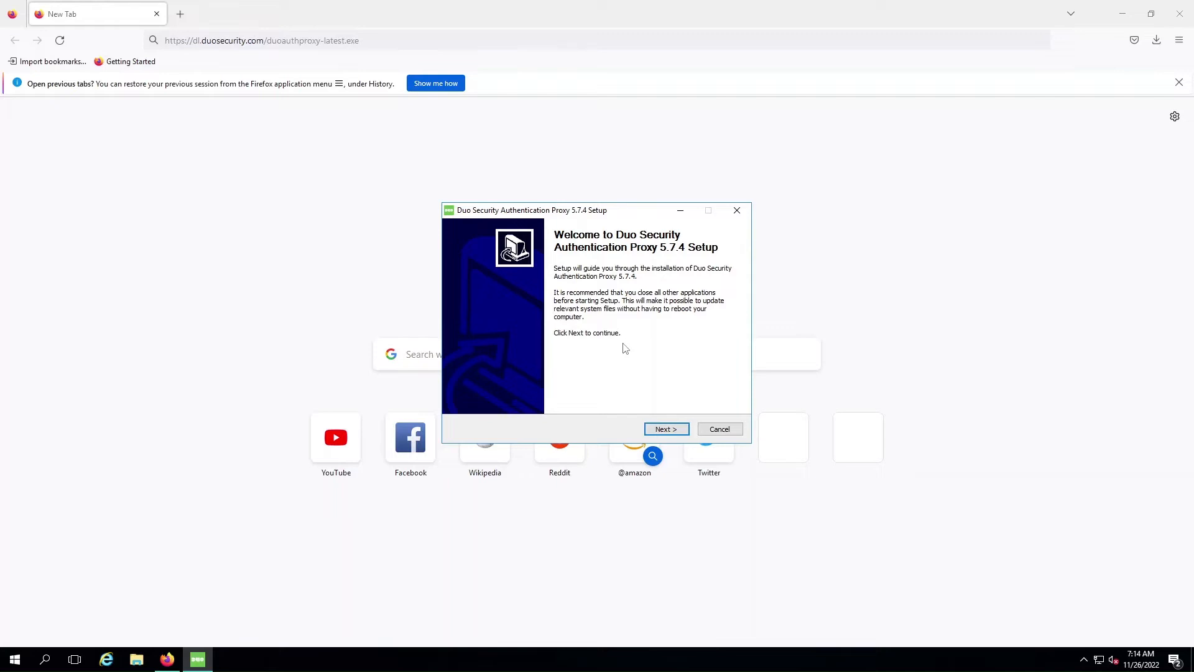
{"action": "left_click", "coordinate": [664, 429]}
{"action": "left_click", "coordinate": [663, 428]}
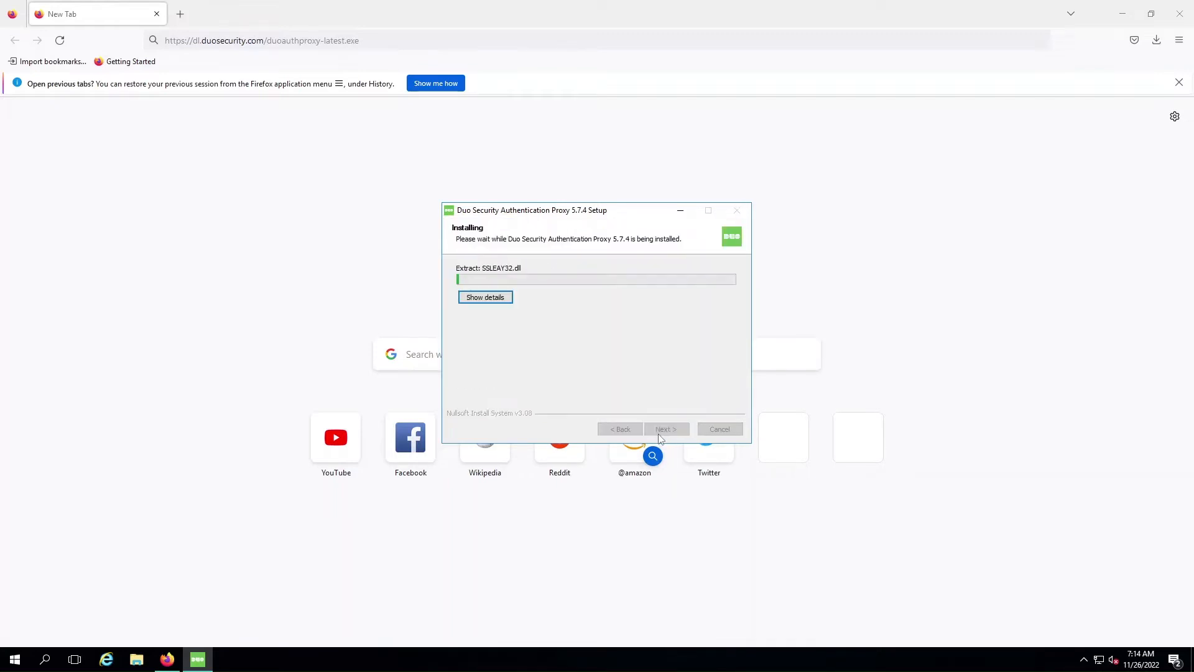
- Return to the Duo documentation and examine the silent install commands and the authproxy.cfg path for Windows v5.0.0 and later
{"action": "mouse_move", "coordinate": [783, 5]}
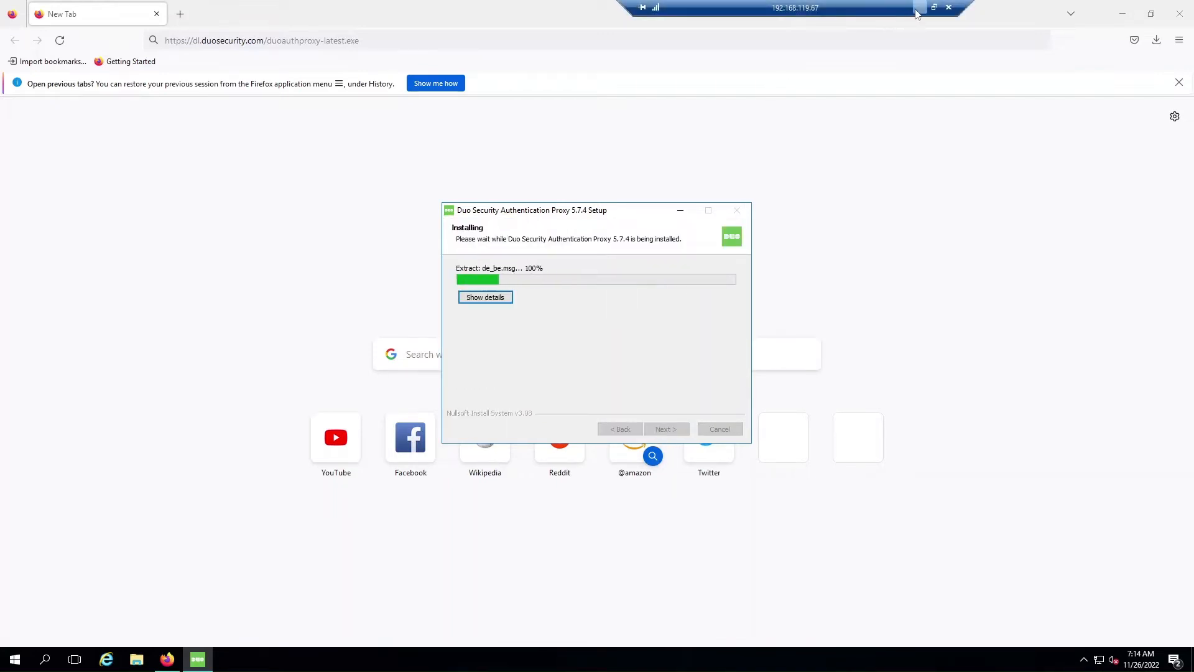
{"action": "left_click", "coordinate": [919, 7]}
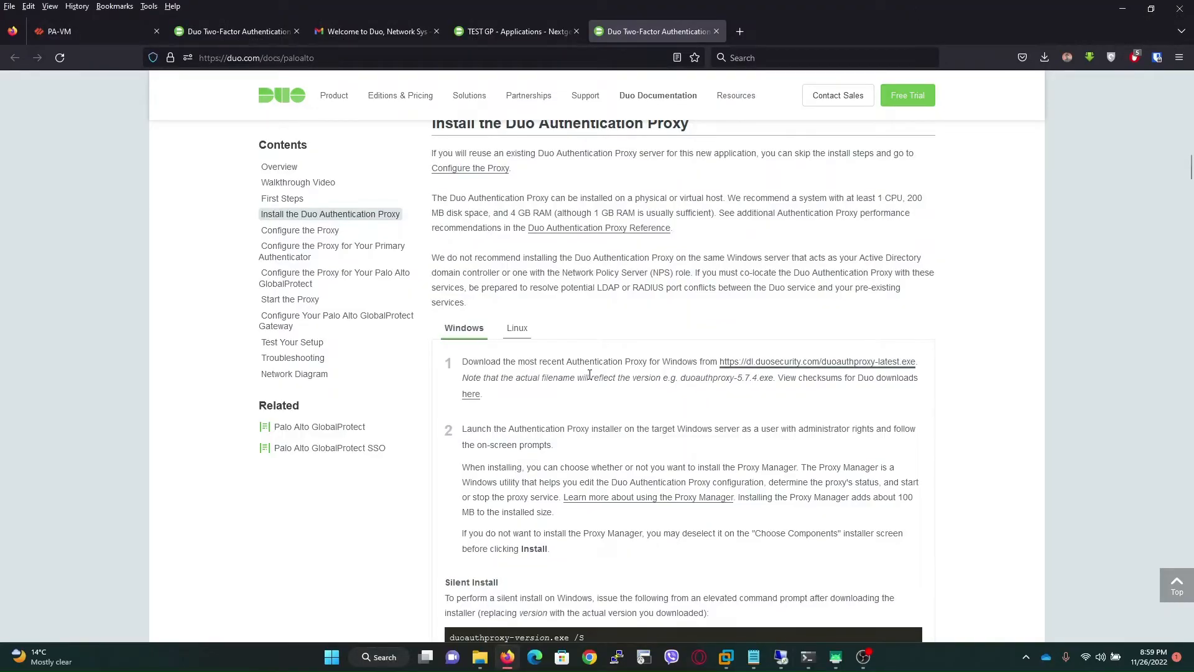
{"action": "scroll", "coordinate": [550, 352], "scroll_direction": "down", "scroll_amount": 3}
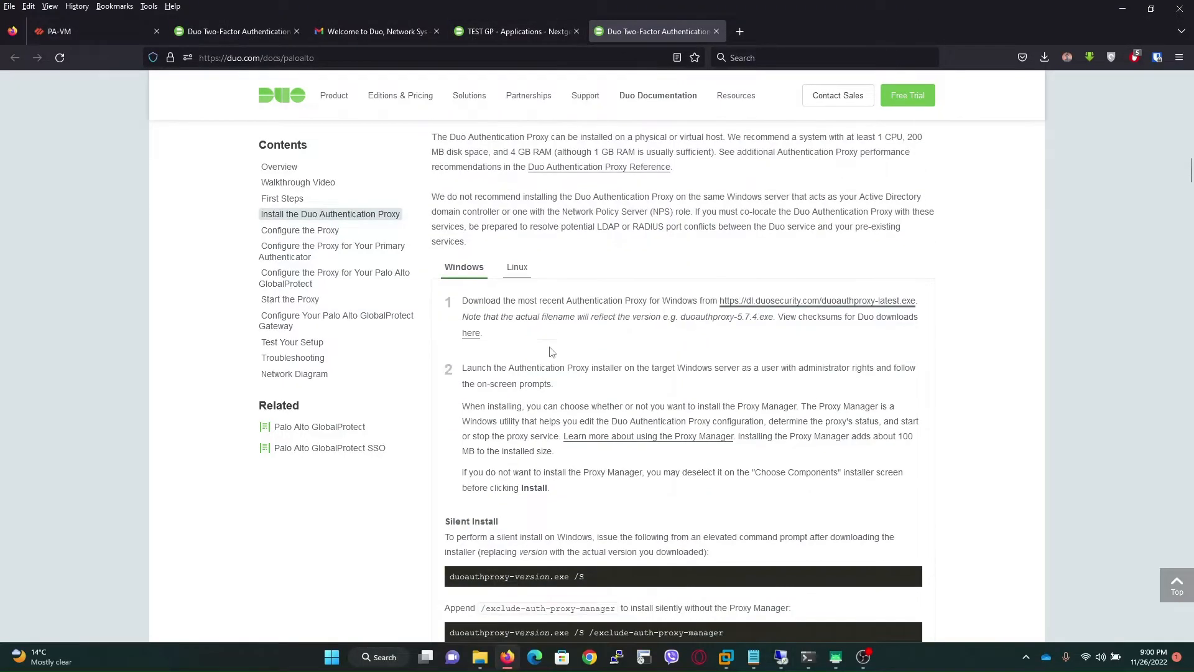
{"action": "scroll", "coordinate": [550, 352], "scroll_direction": "down", "scroll_amount": 5}
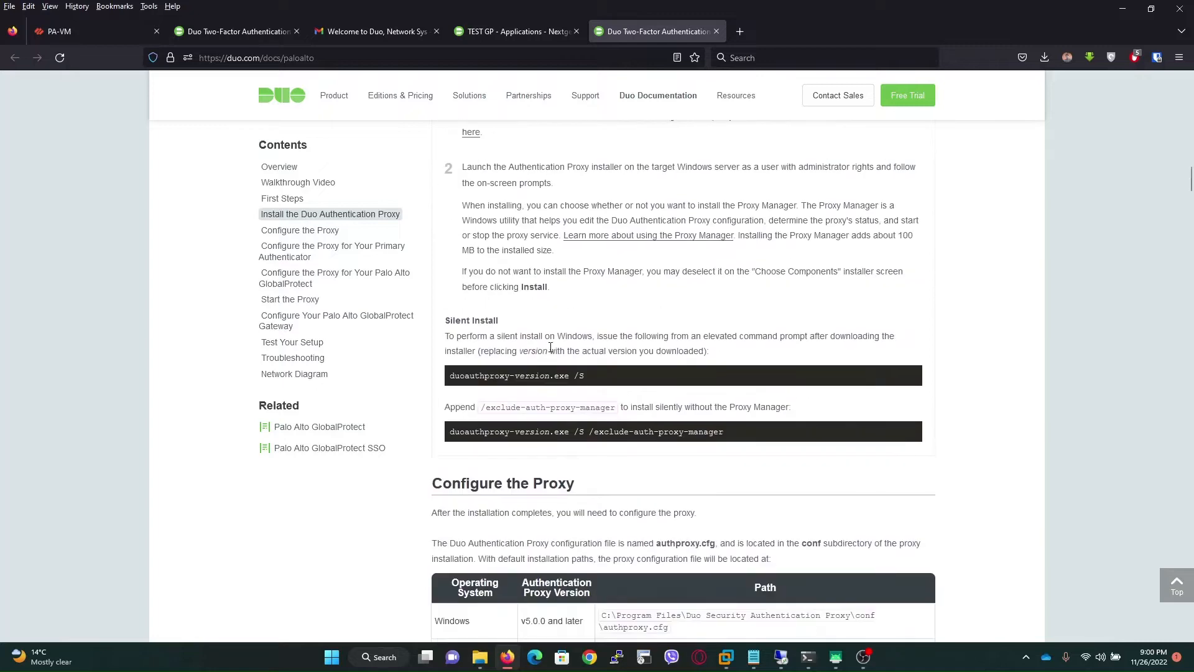
{"action": "scroll", "coordinate": [550, 348], "scroll_direction": "up", "scroll_amount": 3}
{"action": "scroll", "coordinate": [551, 348], "scroll_direction": "down", "scroll_amount": 5}
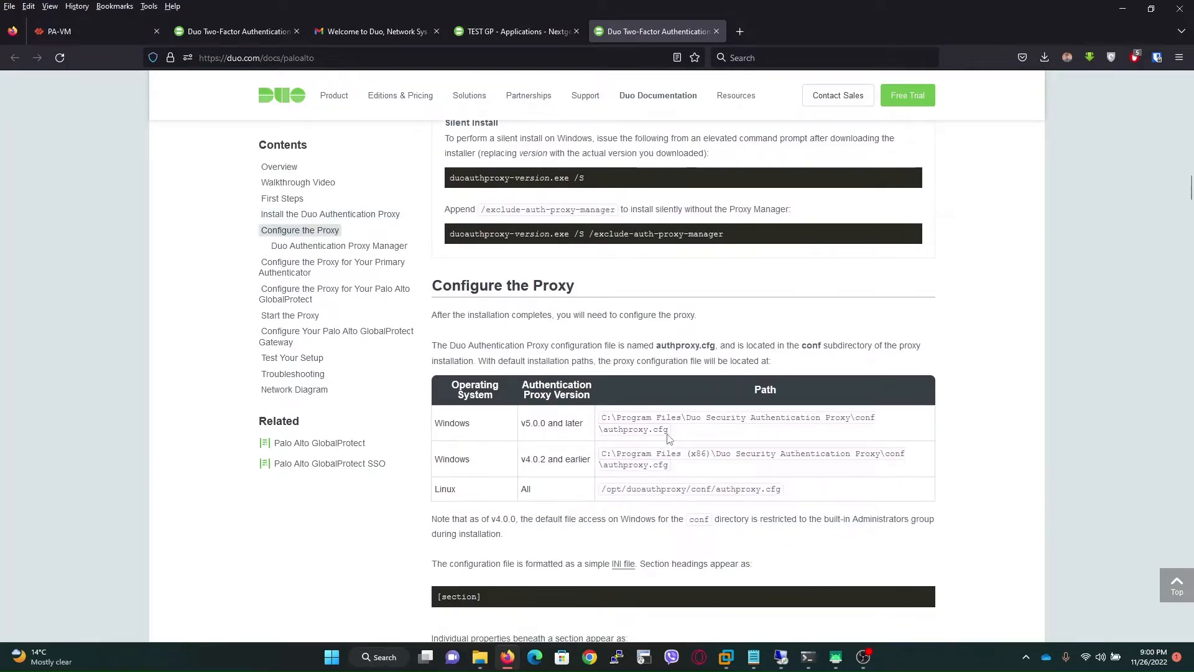
{"action": "left_click_drag", "start_coordinate": [670, 431], "coordinate": [606, 443]}
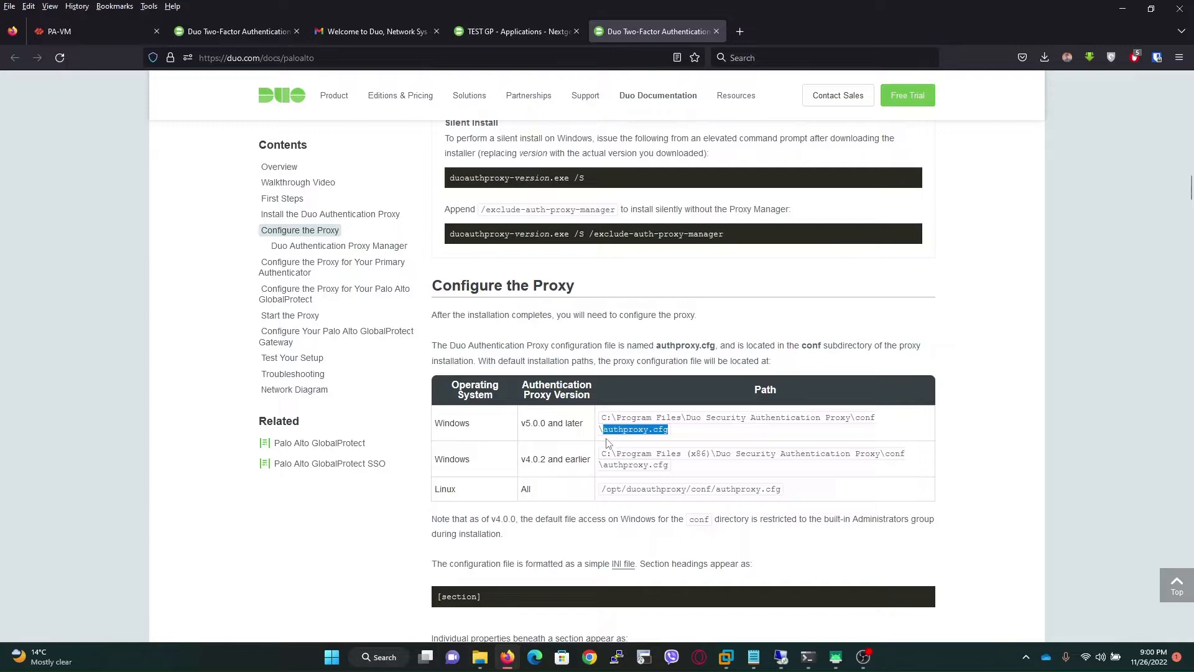
{"action": "left_click", "coordinate": [678, 438]}
{"action": "left_click_drag", "start_coordinate": [679, 435], "coordinate": [608, 441]}
- Select the example [ad_client] configuration block in the Active Directory section of the primary authenticator instructions
{"action": "scroll", "coordinate": [652, 440], "scroll_direction": "down", "scroll_amount": 10}
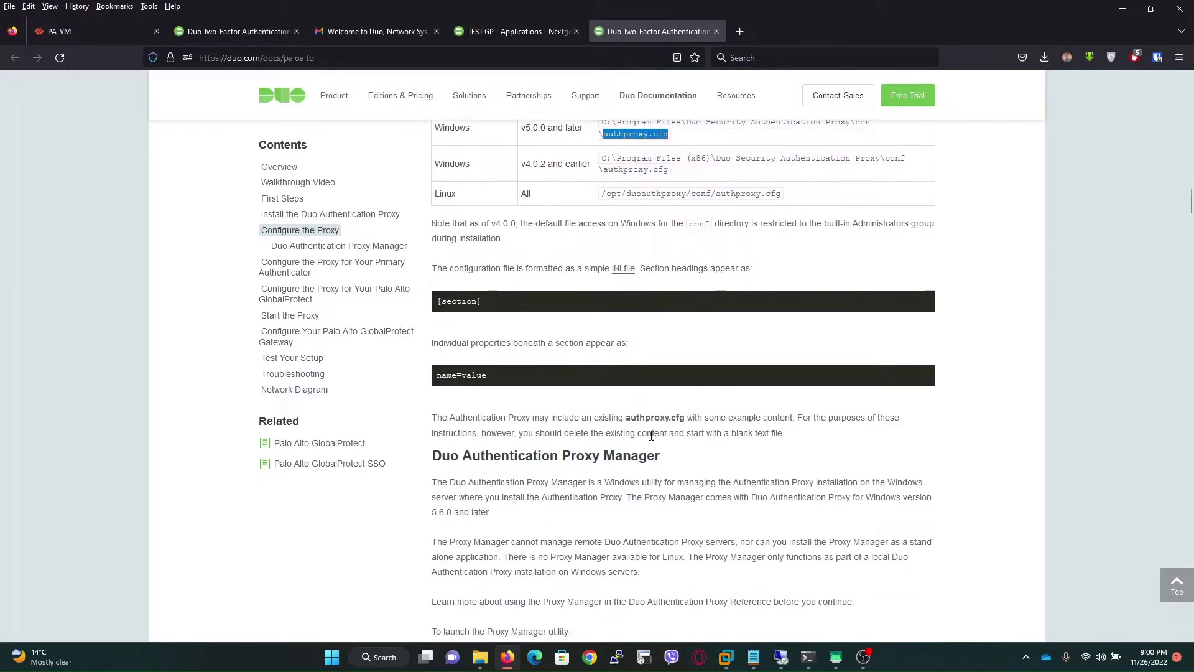
{"action": "scroll", "coordinate": [652, 440], "scroll_direction": "down", "scroll_amount": 6}
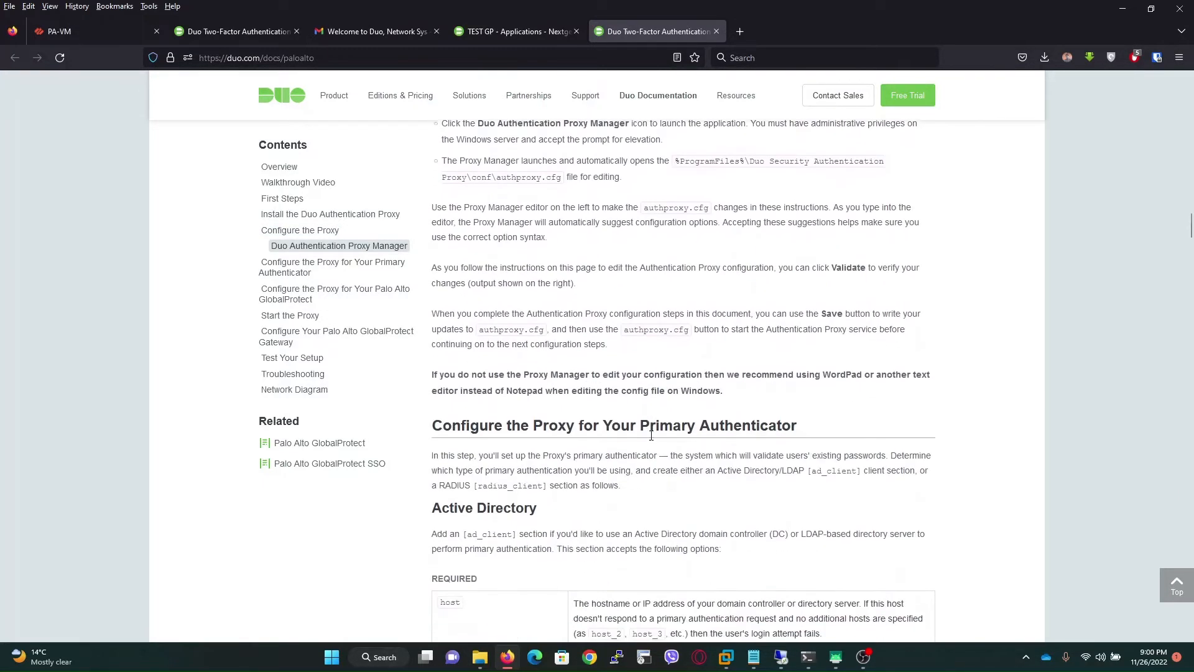
{"action": "scroll", "coordinate": [653, 440], "scroll_direction": "down", "scroll_amount": 2}
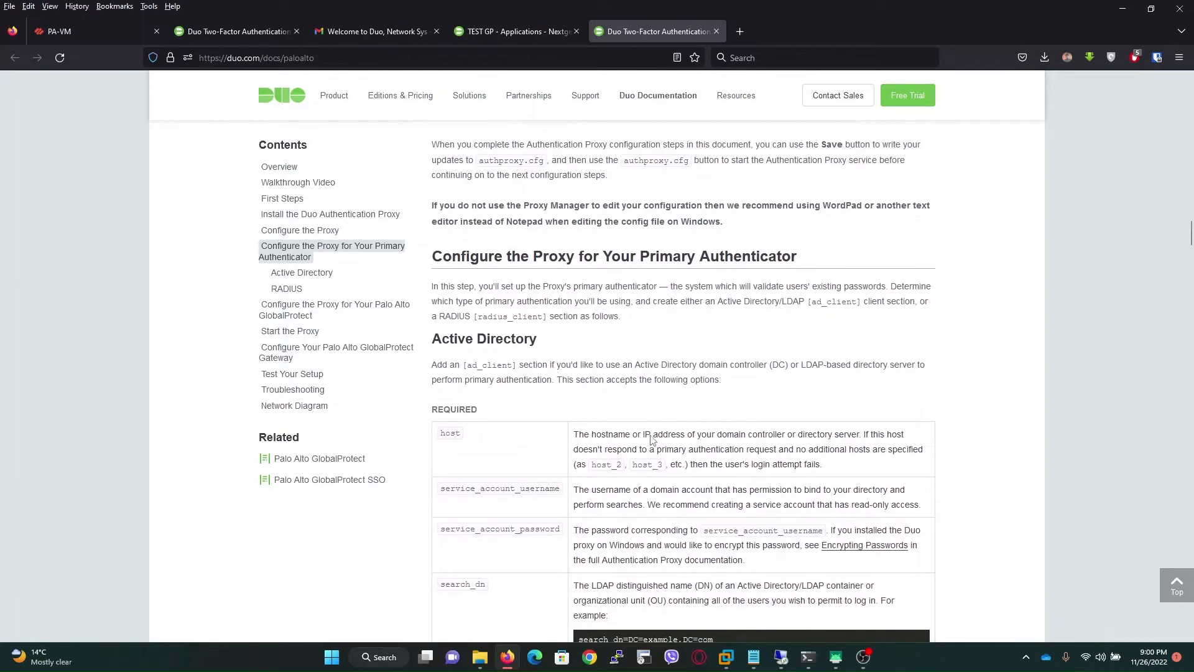
{"action": "scroll", "coordinate": [651, 435], "scroll_direction": "down", "scroll_amount": 4}
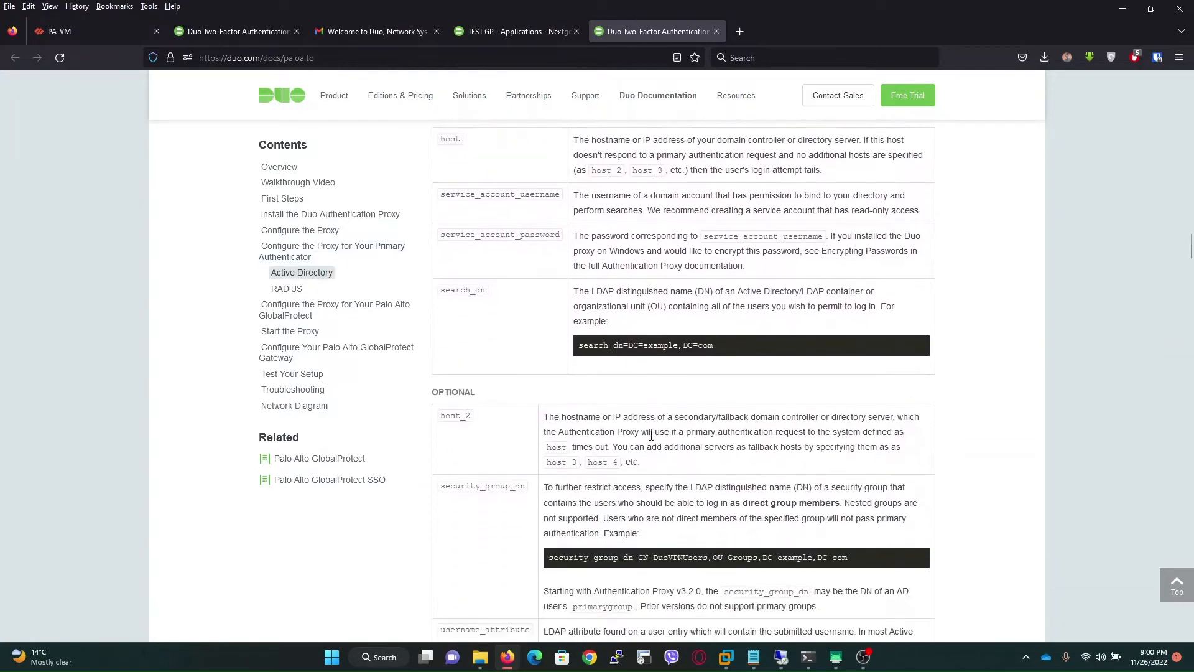
{"action": "scroll", "coordinate": [666, 421], "scroll_direction": "down", "scroll_amount": 7}
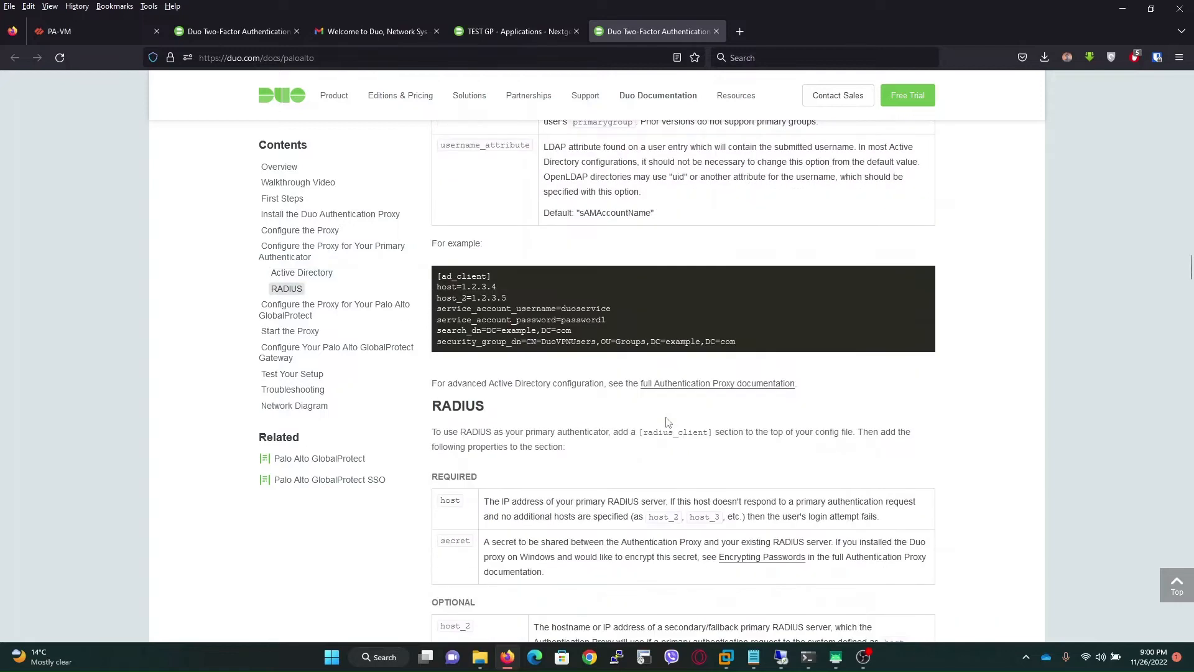
{"action": "left_click_drag", "start_coordinate": [787, 349], "coordinate": [448, 275]}
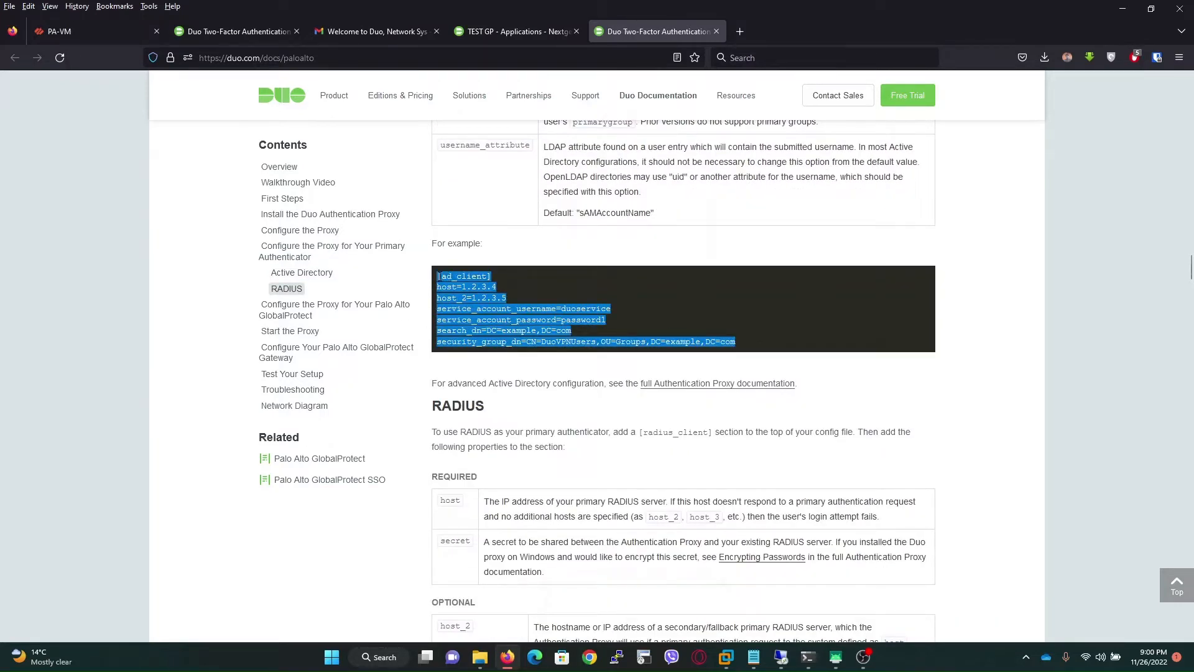
- Examine the required [radius_server_auto] properties for Palo Alto GlobalProtect and return to the proxy installation instructions
{"action": "left_click", "coordinate": [513, 303]}
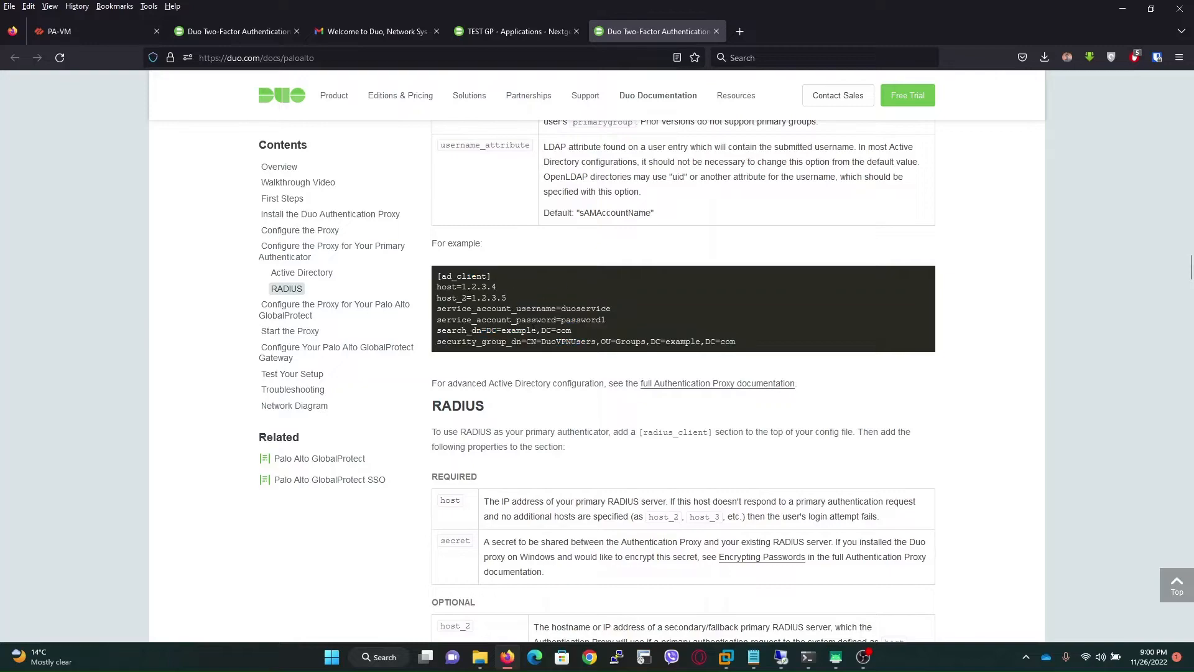
{"action": "scroll", "coordinate": [533, 330], "scroll_direction": "down", "scroll_amount": 14}
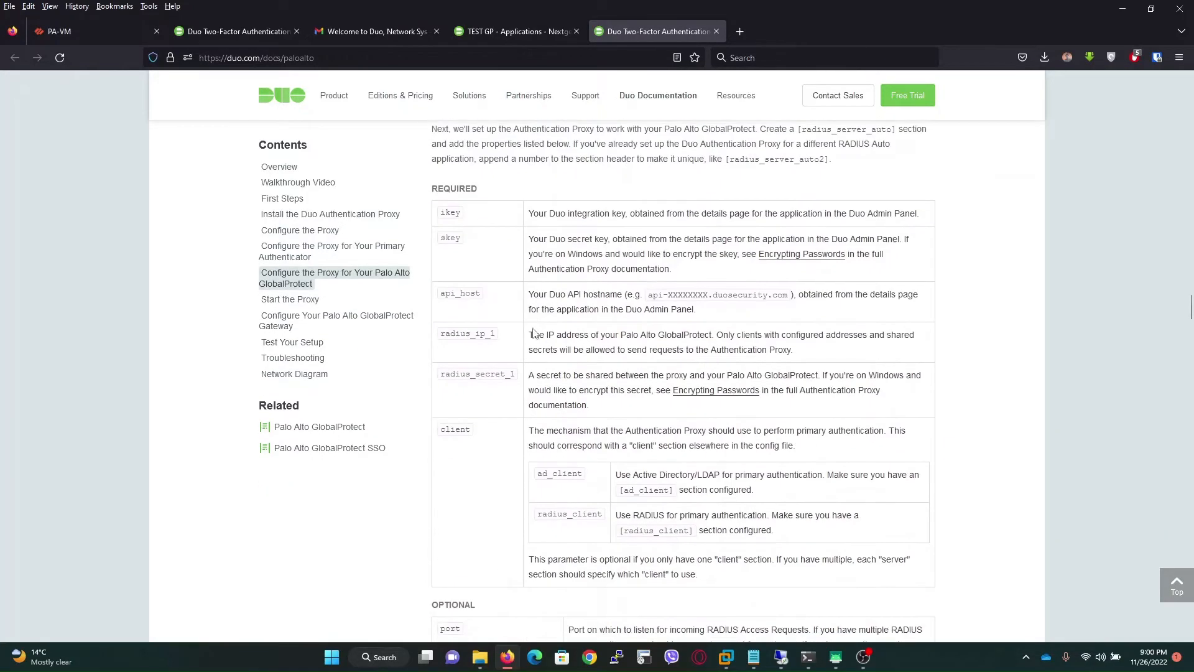
{"action": "scroll", "coordinate": [533, 333], "scroll_direction": "down", "scroll_amount": 5}
{"action": "scroll", "coordinate": [534, 333], "scroll_direction": "up", "scroll_amount": 9}
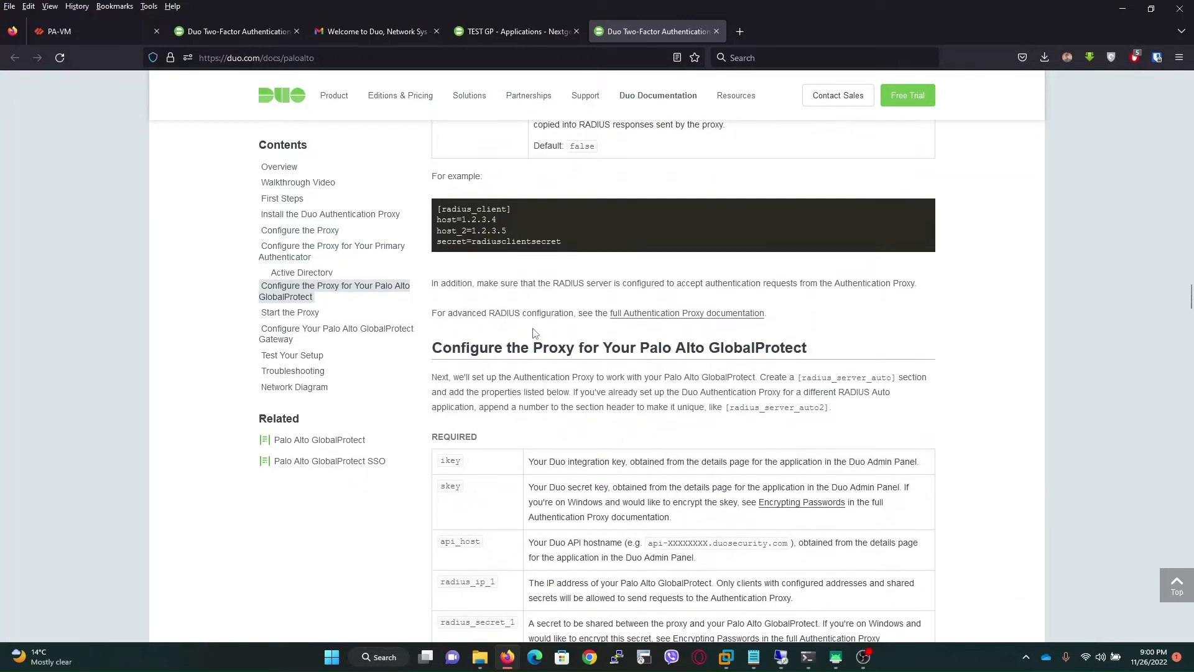
{"action": "scroll", "coordinate": [534, 333], "scroll_direction": "up", "scroll_amount": 20}
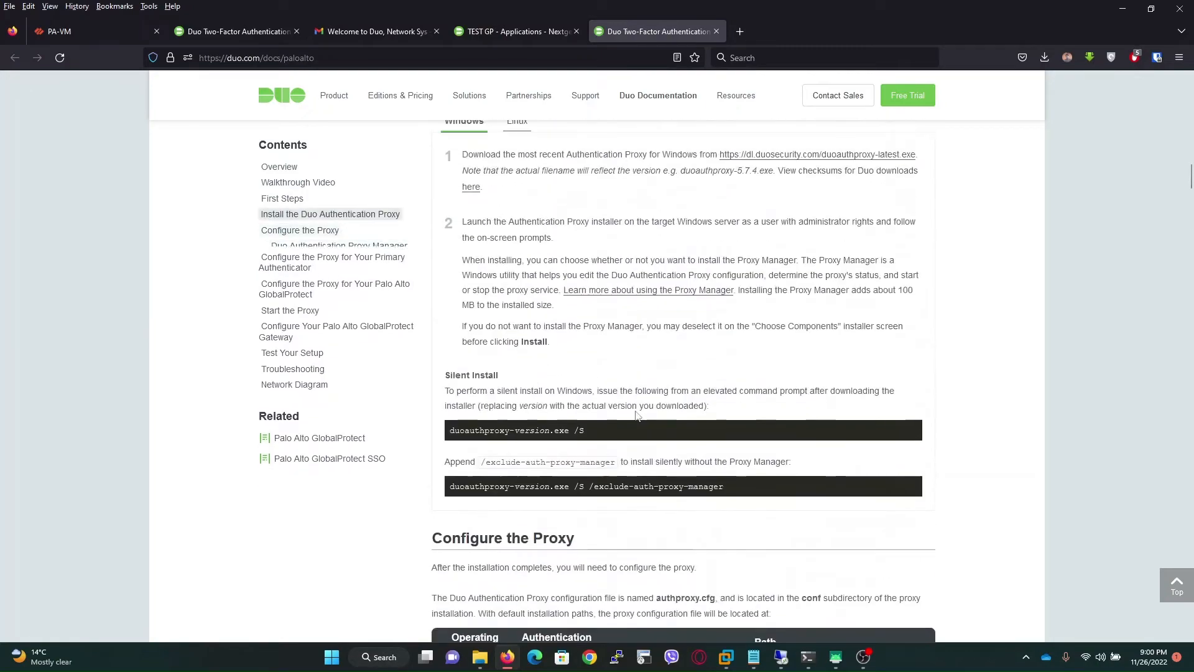
- Switch to the 192.168.119.67 remote desktop and finish the Duo Authentication Proxy setup, opening its configuration file
{"action": "mouse_move", "coordinate": [781, 656]}
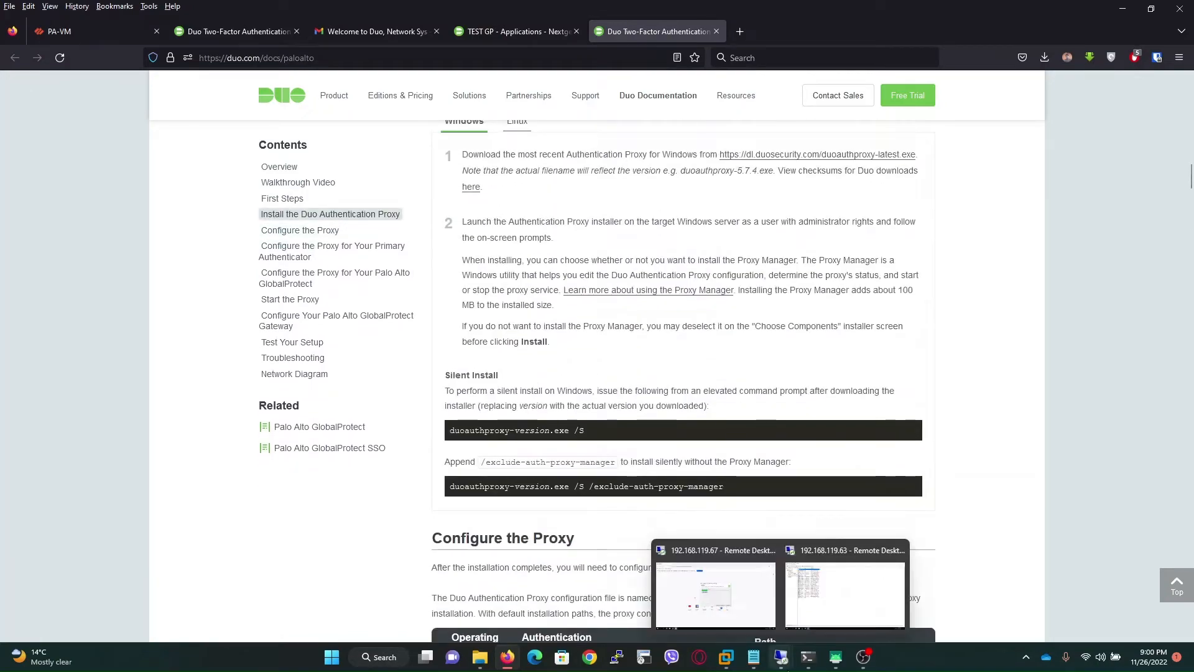
{"action": "left_click", "coordinate": [740, 604]}
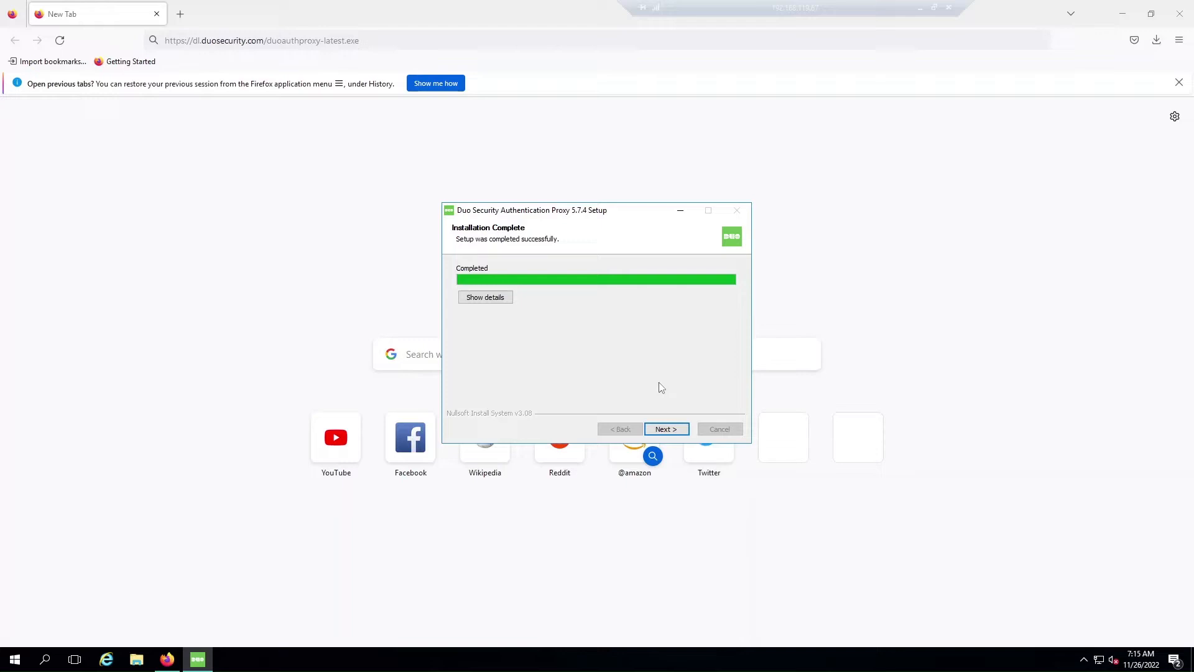
{"action": "left_click", "coordinate": [667, 429]}
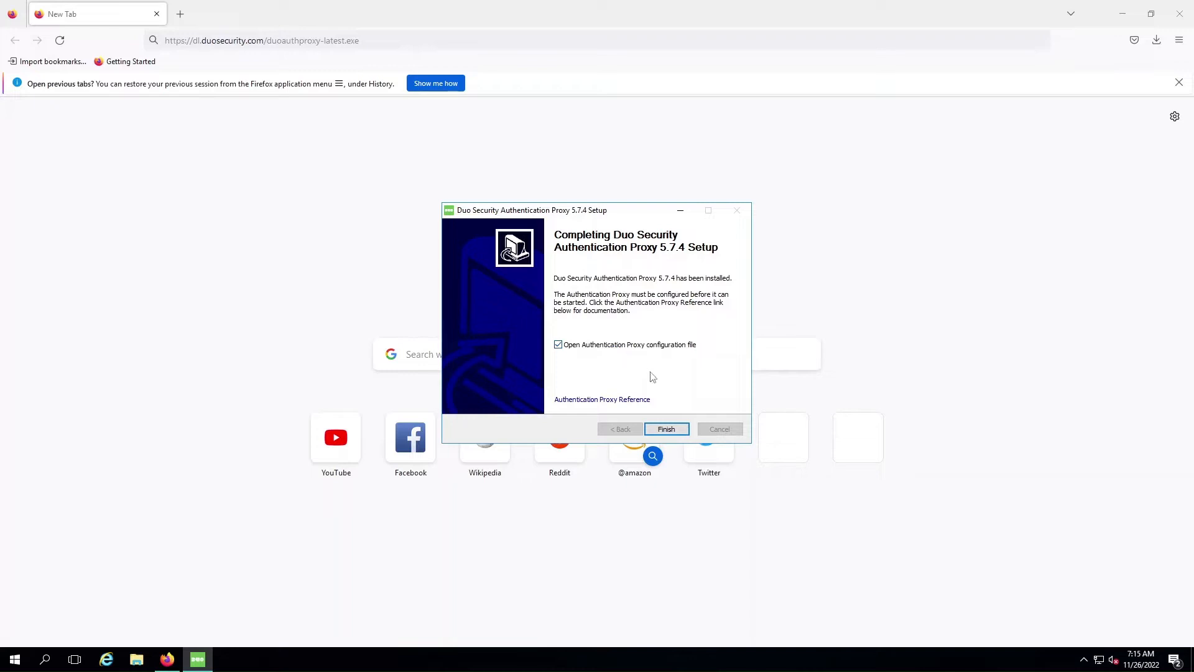
{"action": "left_click", "coordinate": [667, 429]}
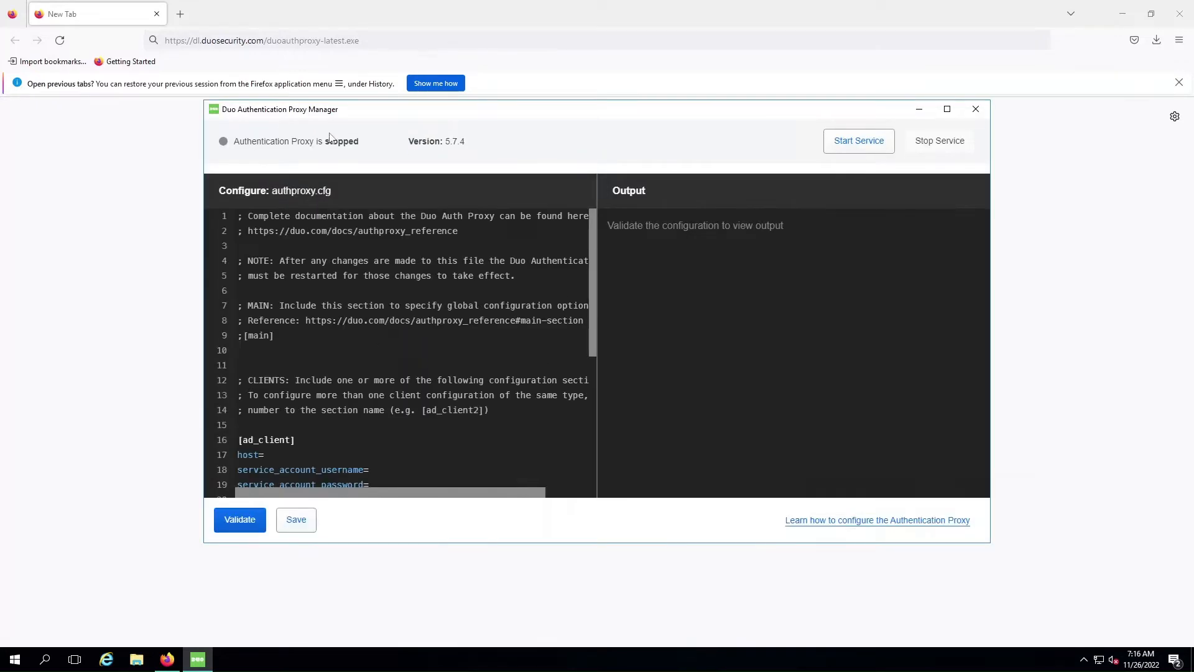
- Locate authproxy.cfg in C:\Program Files\Duo Security Authentication Proxy\conf using File Explorer
{"action": "left_click", "coordinate": [830, 152]}
{"action": "key", "text": "super+e"}
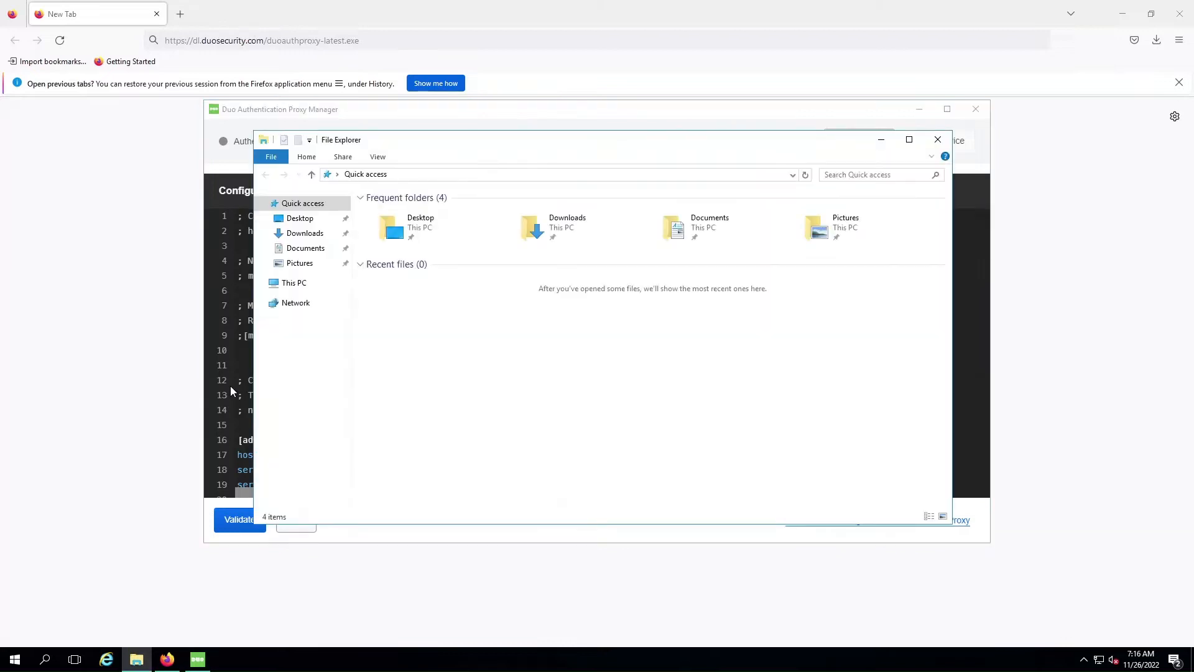
{"action": "left_click", "coordinate": [291, 283]}
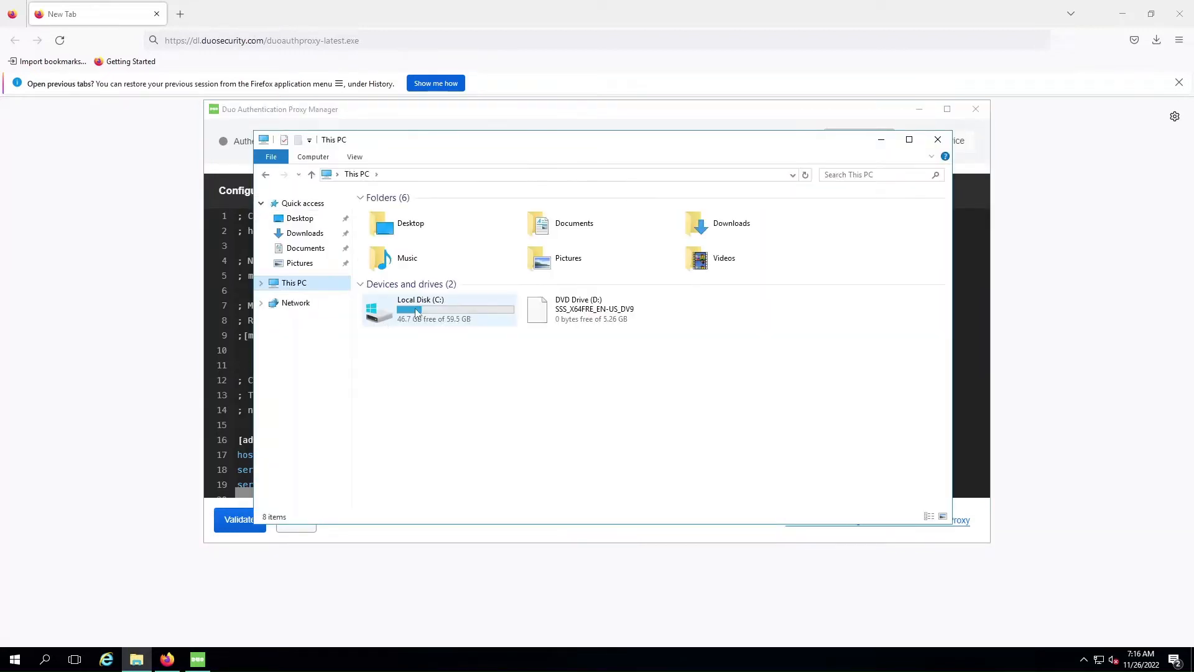
{"action": "left_click", "coordinate": [417, 308]}
{"action": "double_click", "coordinate": [417, 308]}
{"action": "double_click", "coordinate": [408, 239]}
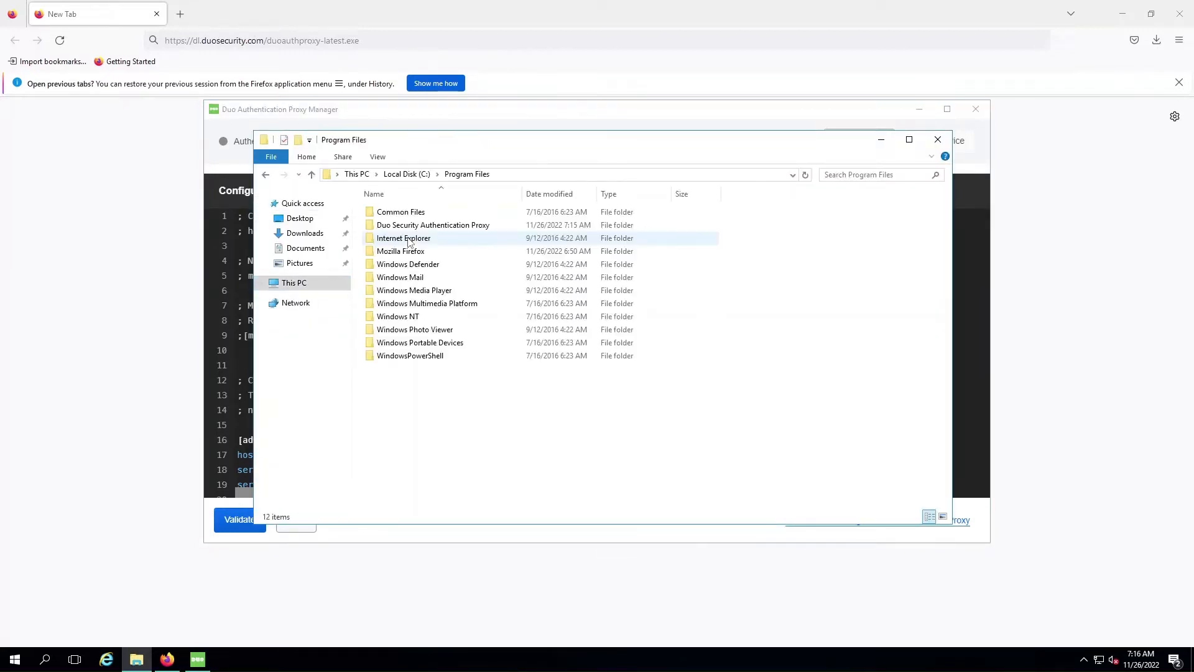
{"action": "double_click", "coordinate": [450, 226]}
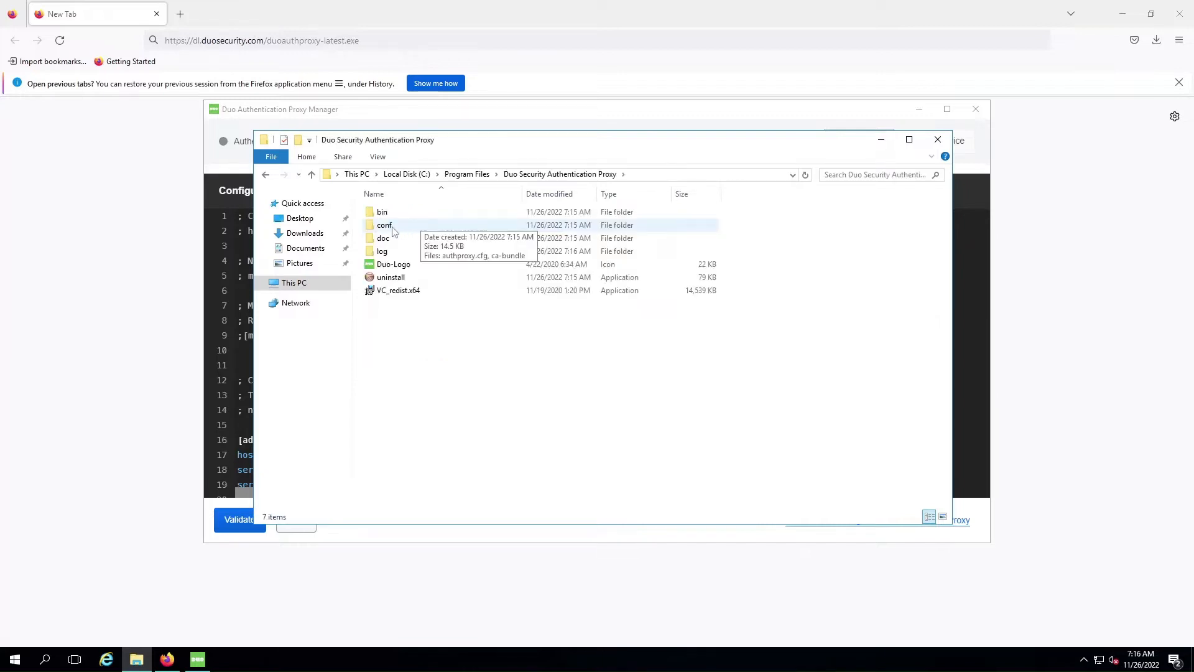
{"action": "double_click", "coordinate": [393, 227]}
{"action": "left_click", "coordinate": [401, 214]}
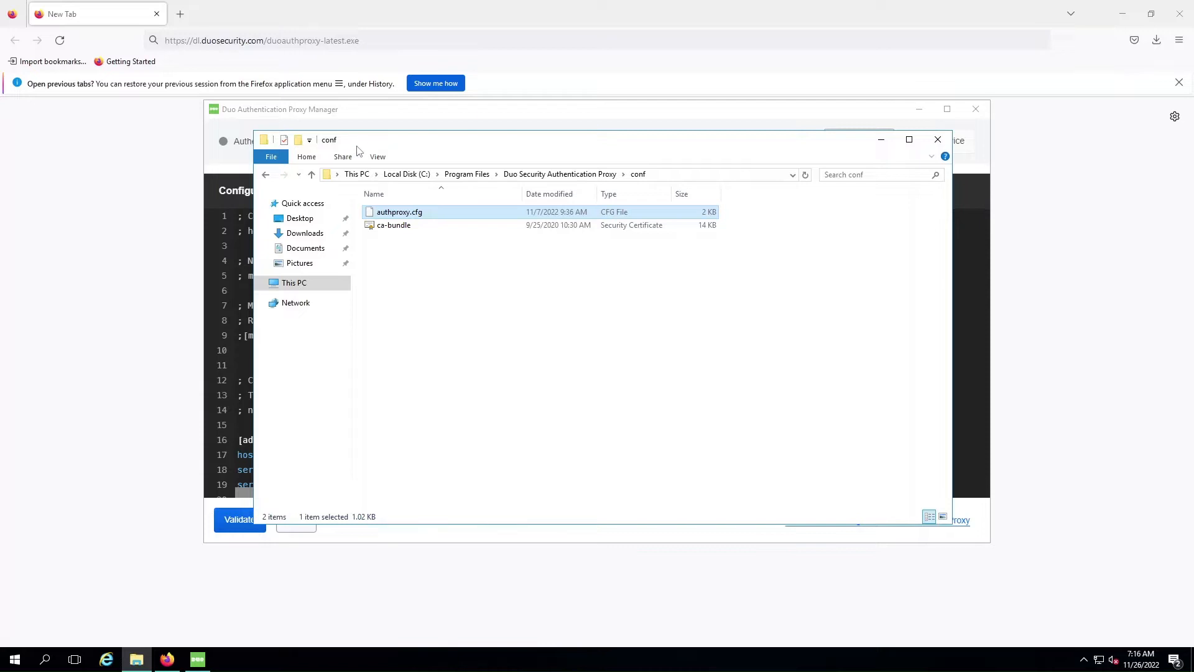
- Compare the authproxy.cfg file in the conf folder with the configuration in Proxy Manager and close the folder window
{"action": "left_click_drag", "start_coordinate": [358, 151], "coordinate": [510, 176]}
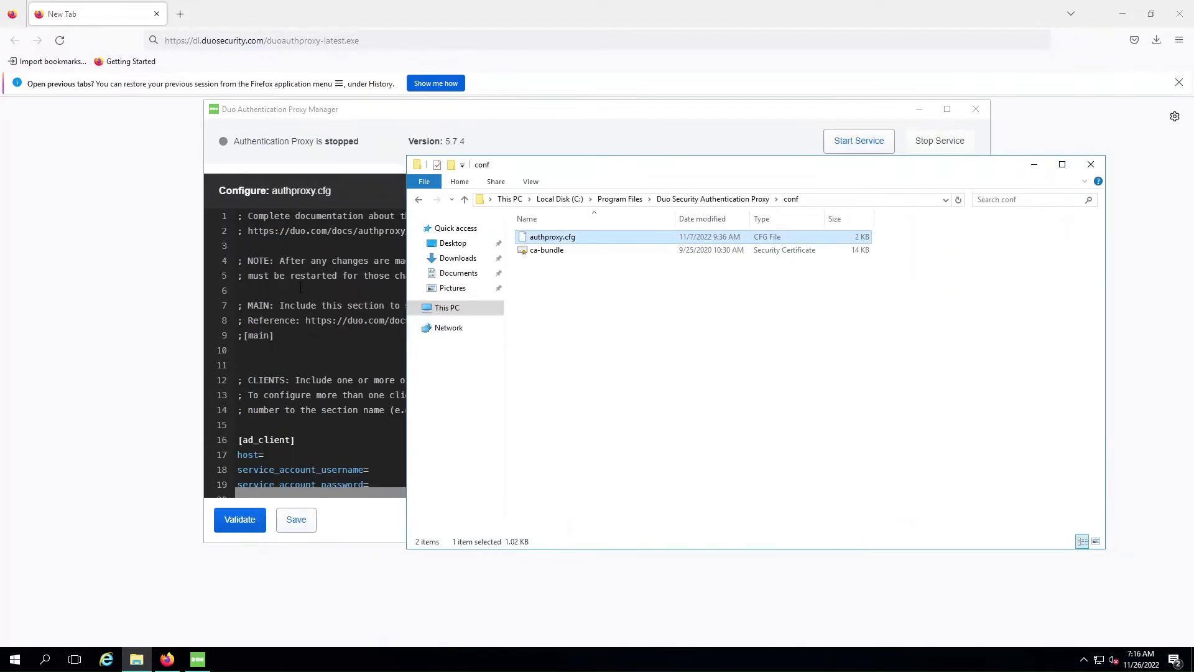
{"action": "left_click", "coordinate": [300, 287]}
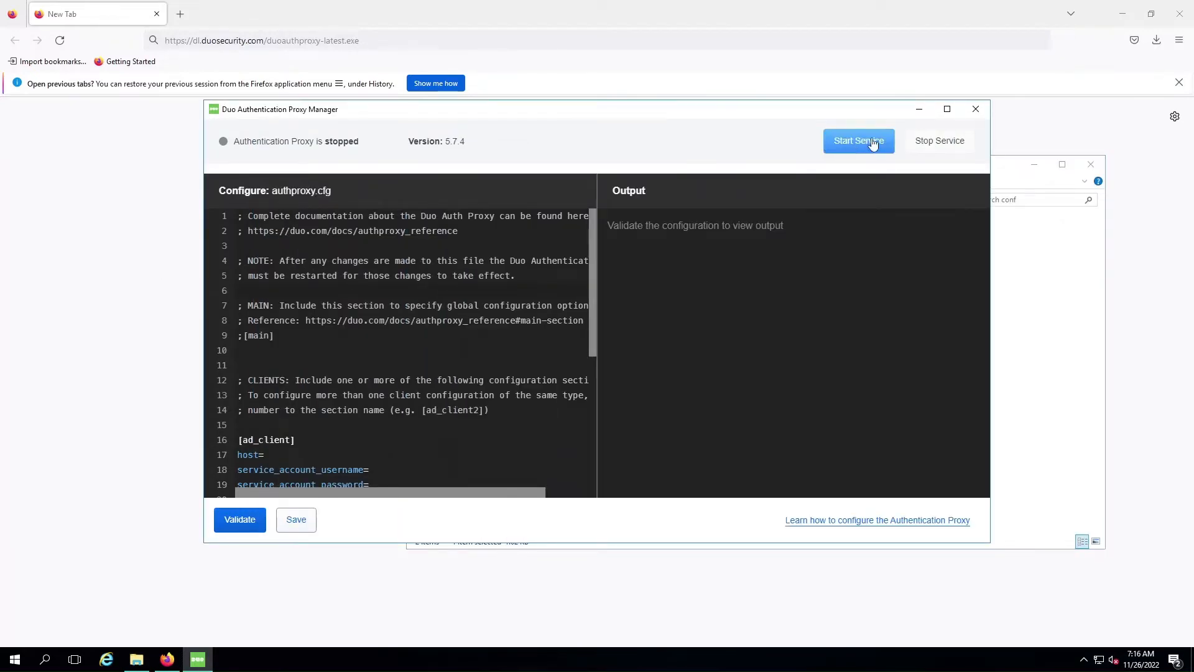
{"action": "left_click", "coordinate": [1057, 240]}
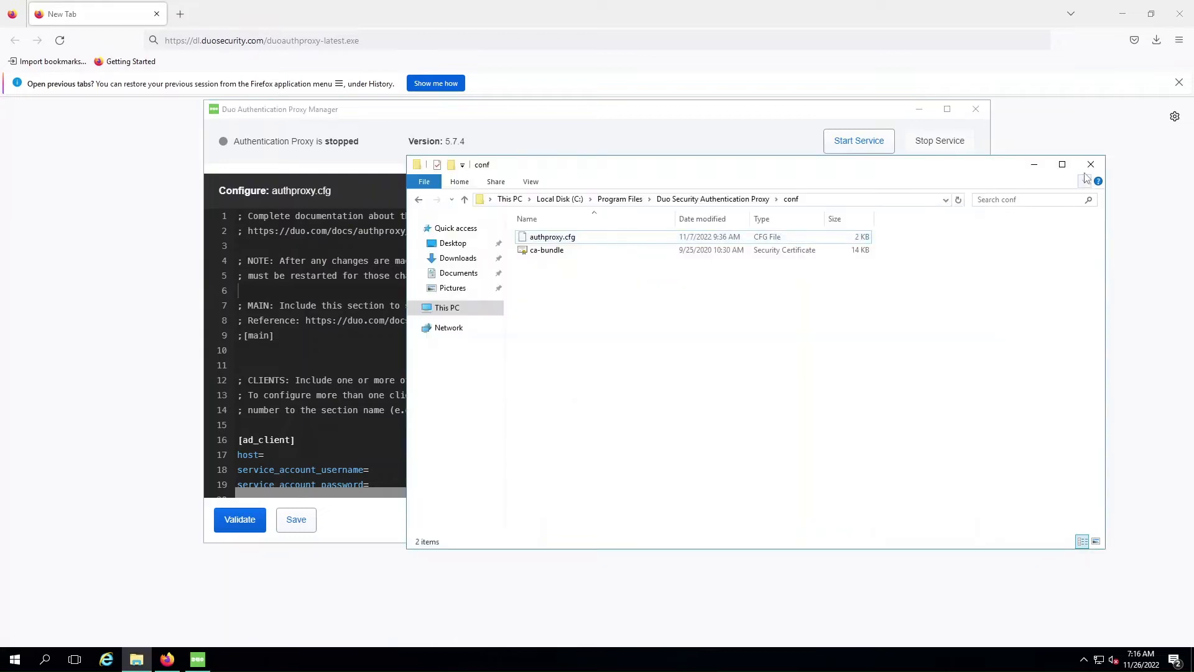
{"action": "left_click", "coordinate": [1090, 164]}
- Delete the comment lines above the [ad_client] and [radius_server_auto] sections of authproxy.cfg
{"action": "scroll", "coordinate": [329, 449], "scroll_direction": "down", "scroll_amount": 5}
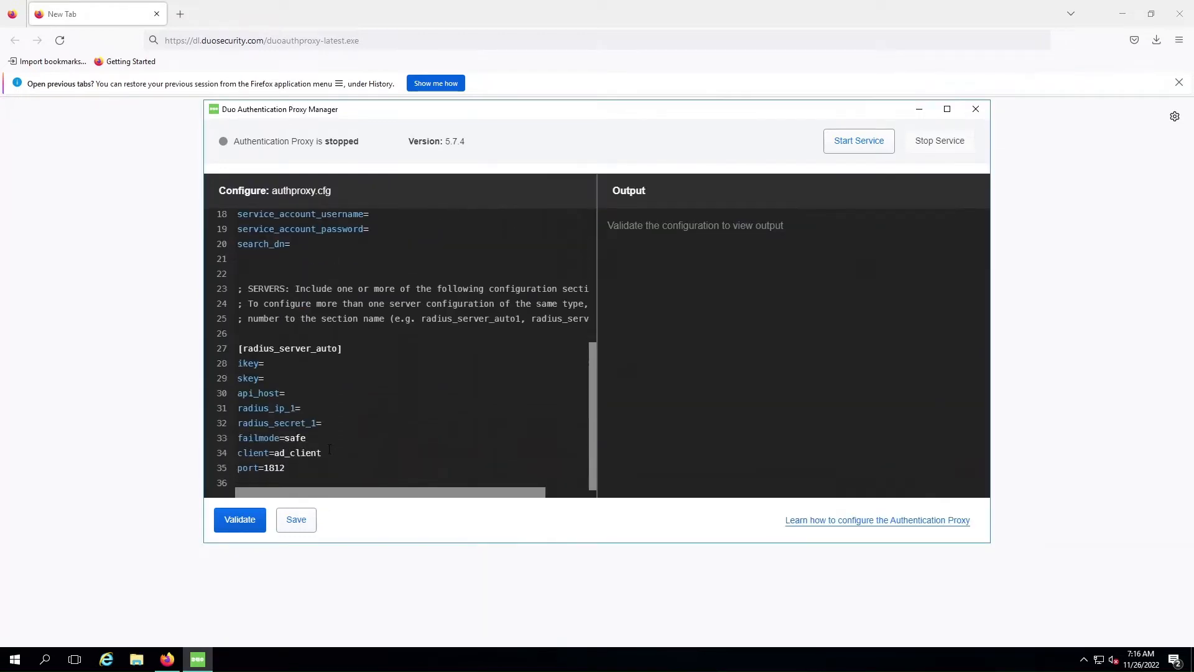
{"action": "scroll", "coordinate": [329, 449], "scroll_direction": "up", "scroll_amount": 3}
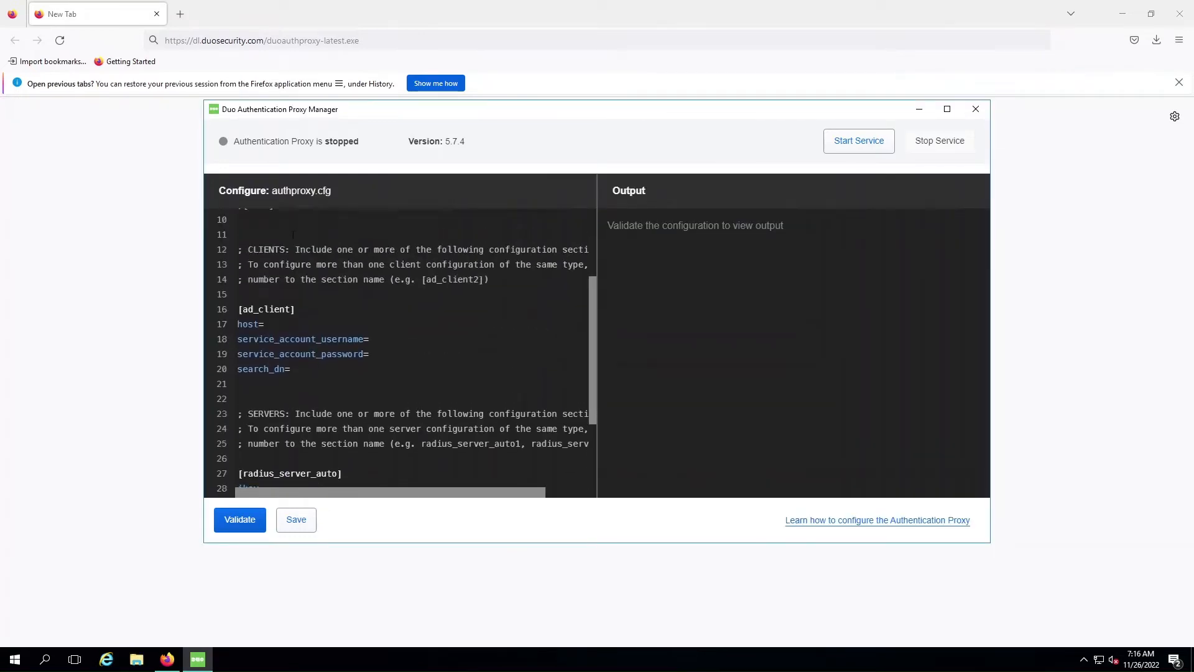
{"action": "scroll", "coordinate": [315, 382], "scroll_direction": "up", "scroll_amount": 3}
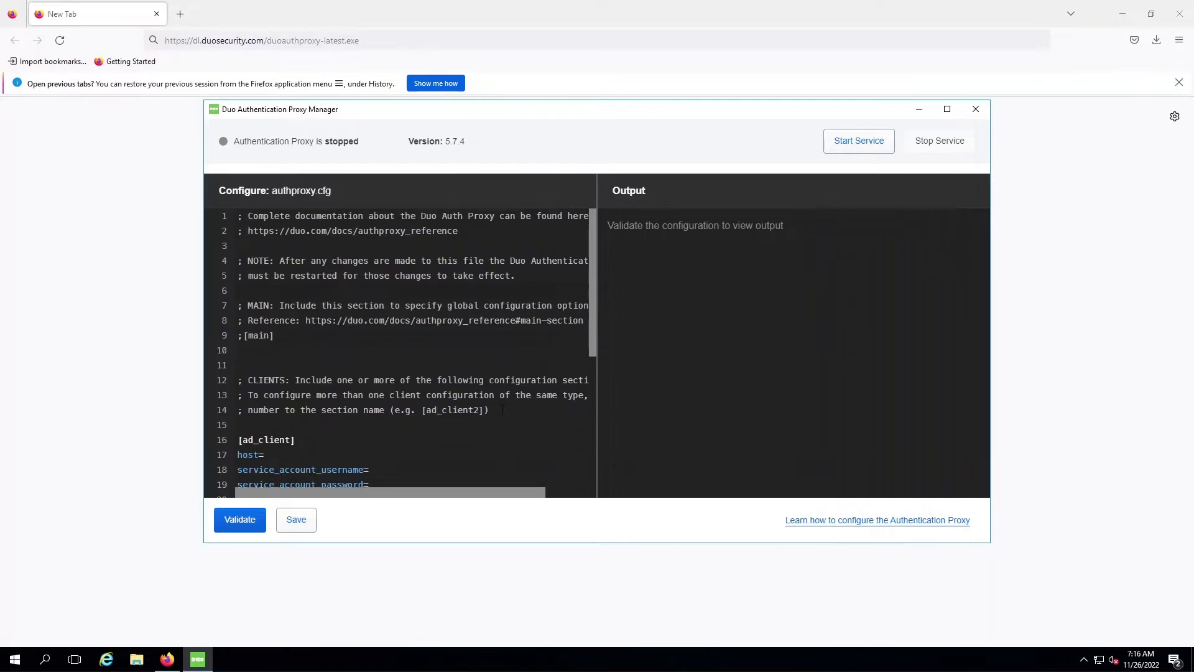
{"action": "left_click_drag", "start_coordinate": [502, 410], "coordinate": [245, 185]}
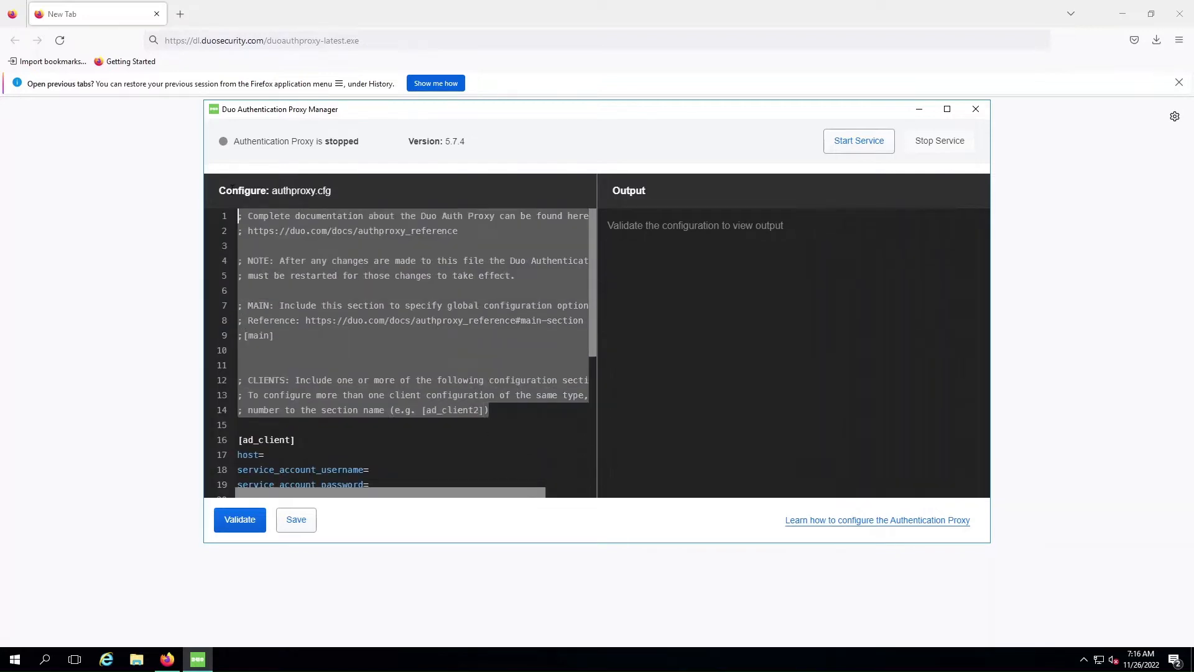
{"action": "key", "text": "BackSpace"}
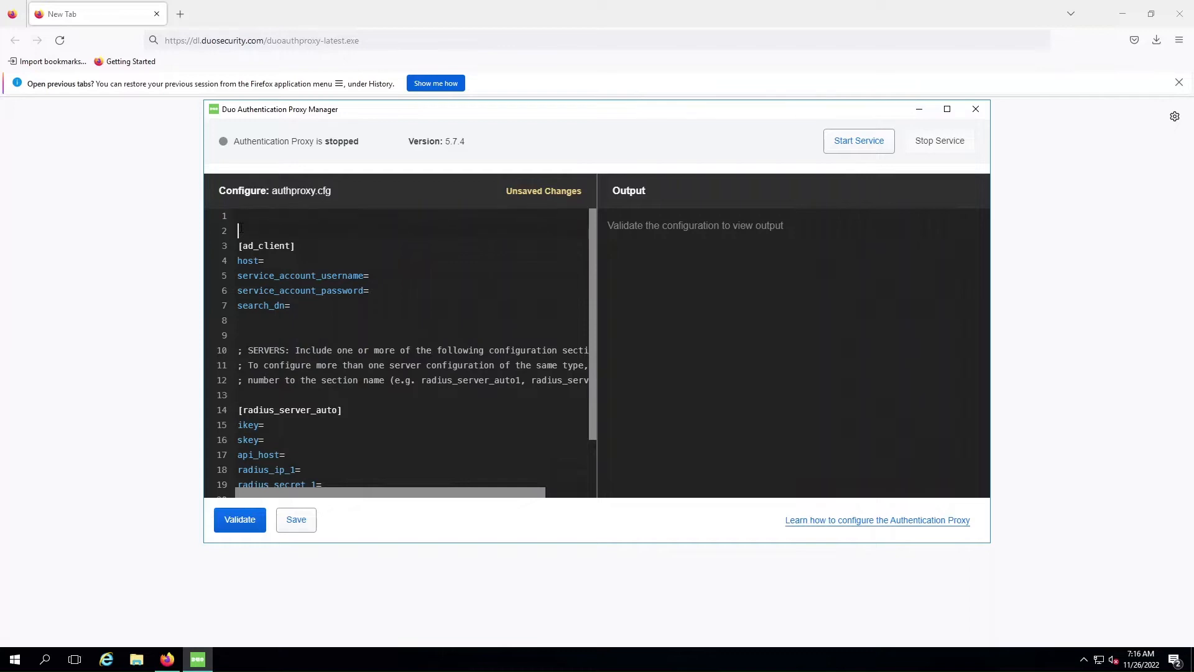
{"action": "key", "text": "BackSpace"}
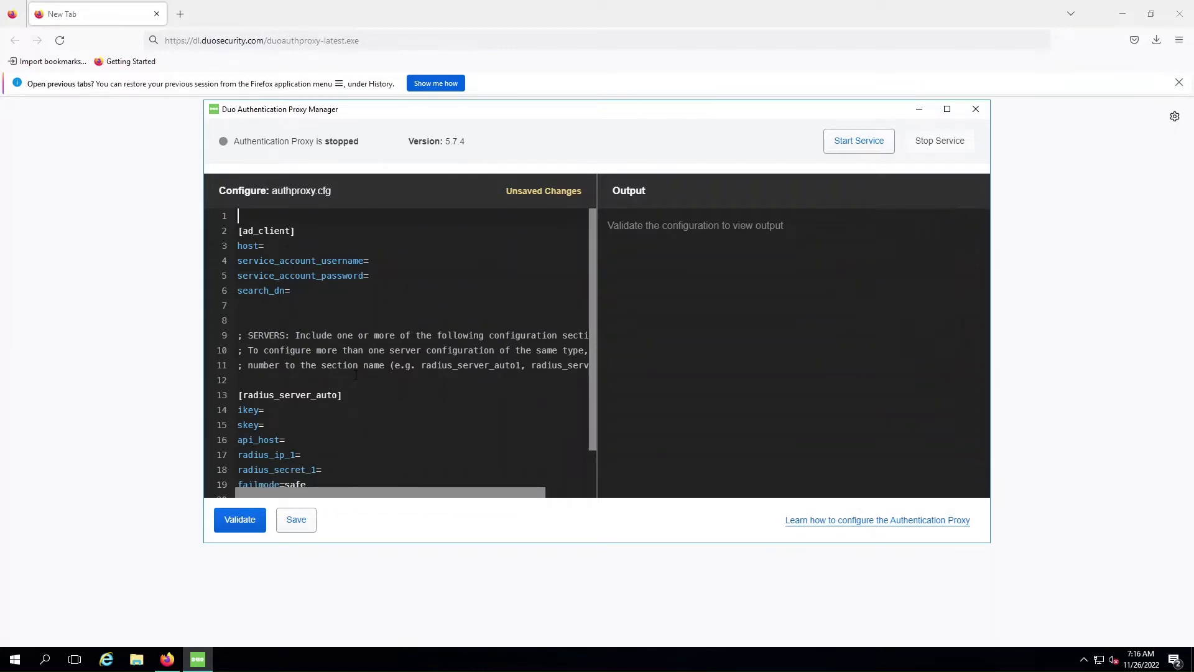
{"action": "left_click_drag", "start_coordinate": [239, 380], "coordinate": [225, 335]}
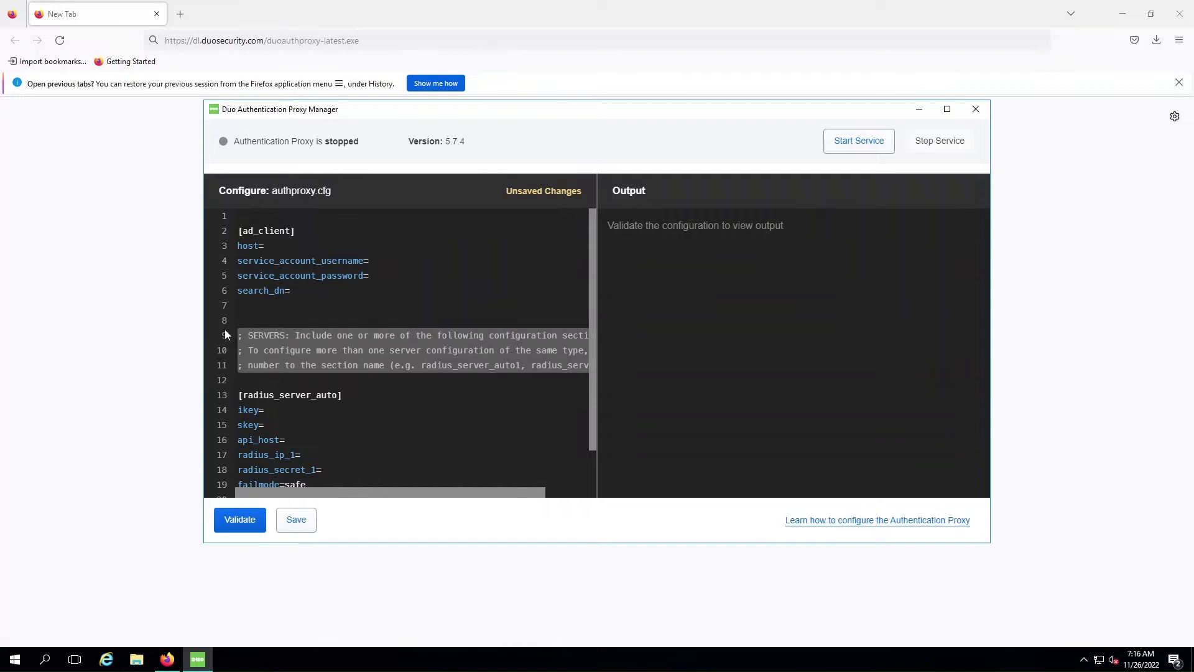
{"action": "key", "text": "BackSpace"}
{"action": "key", "text": "BackSpace"}
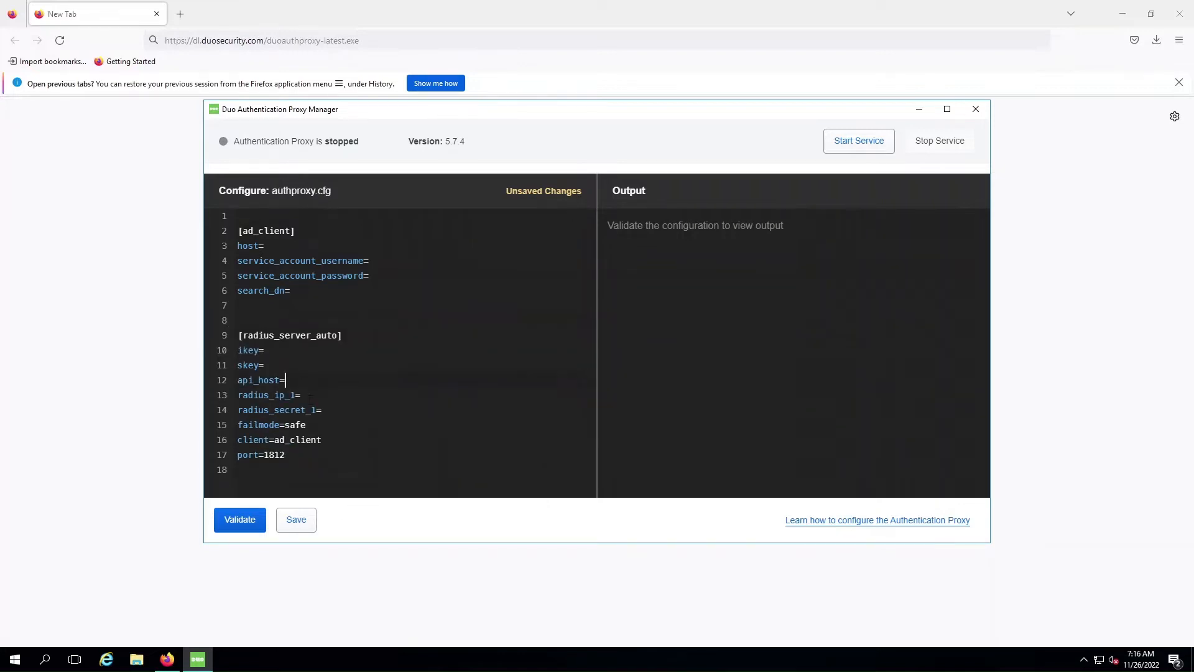
- Add blank lines at the end of authproxy.cfg, below the port=1812 line
{"action": "left_click", "coordinate": [310, 395]}
{"action": "key", "text": "Return"}
{"action": "key", "text": "Return"}
{"action": "key", "text": "Return"}
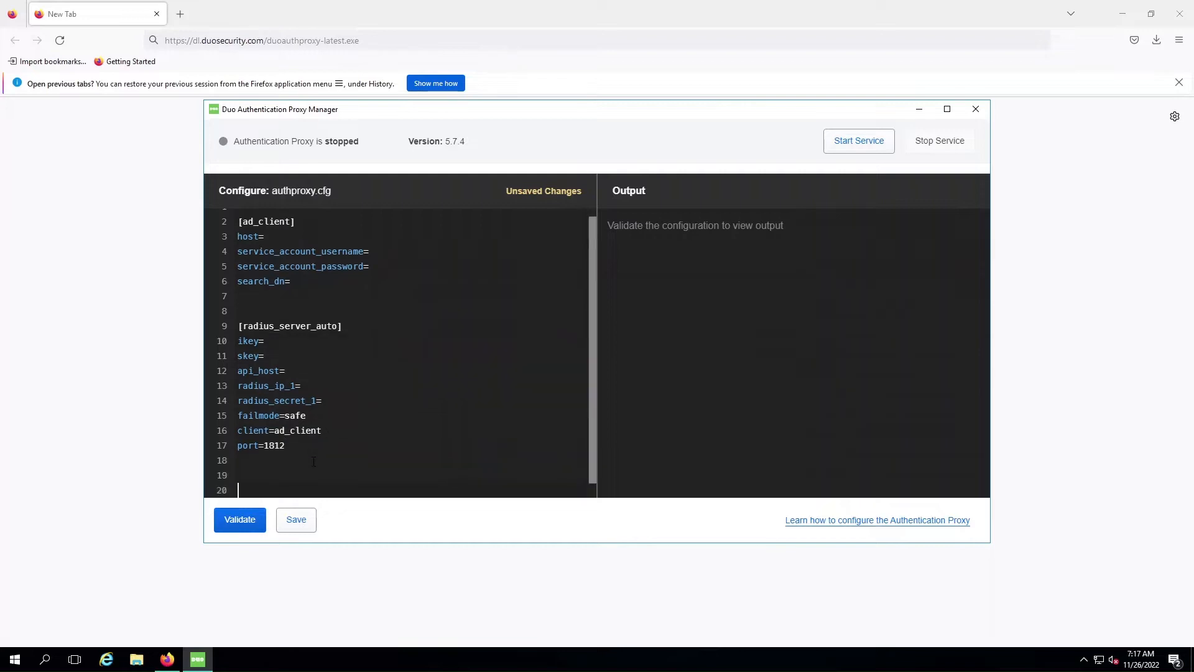
{"action": "scroll", "coordinate": [328, 409], "scroll_direction": "up", "scroll_amount": 1}
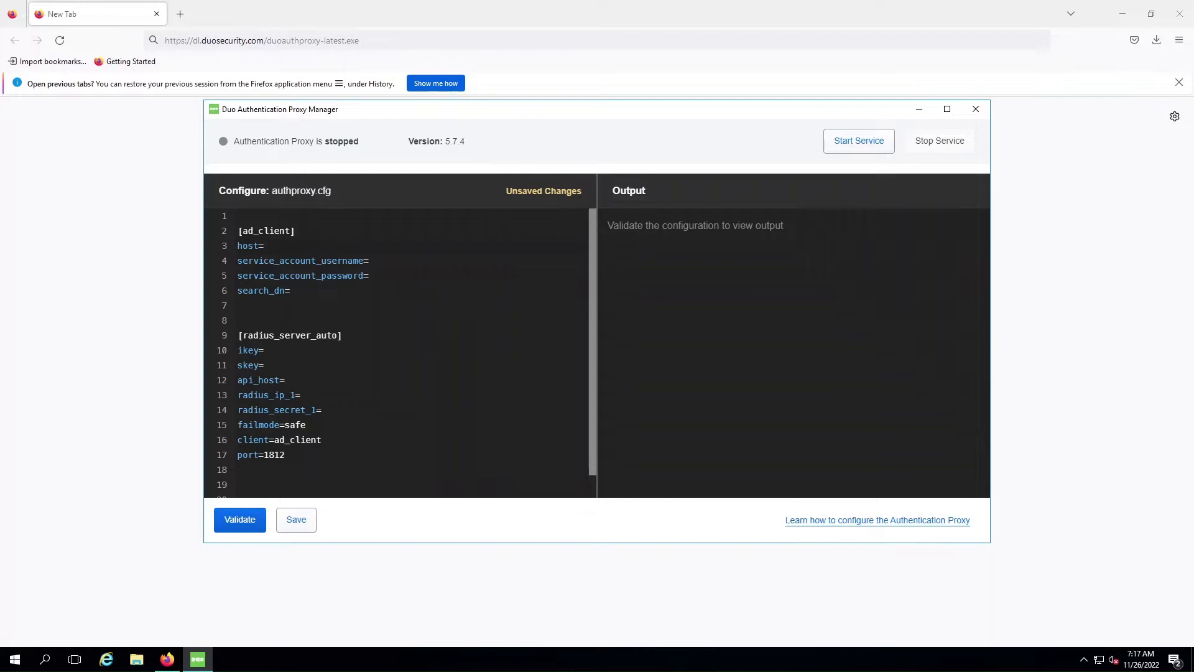
- Switch to the 192.168.119.63 remote desktop and enable Advanced Features in Active Directory Users and Computers
{"action": "mouse_move", "coordinate": [773, 2]}
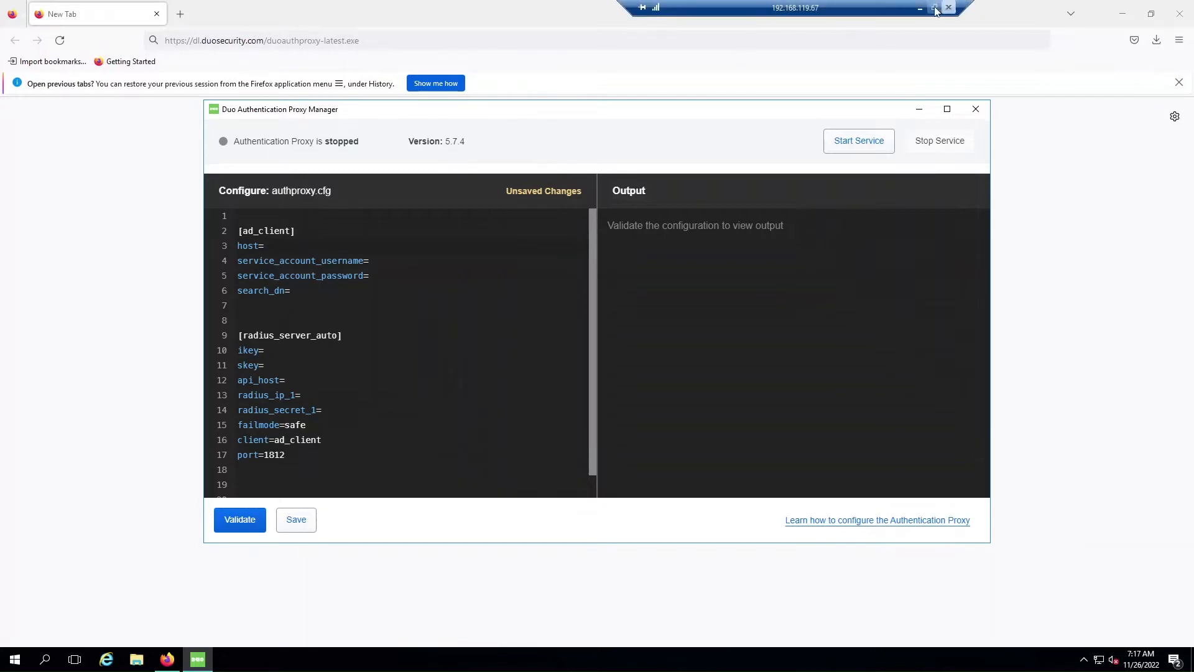
{"action": "left_click", "coordinate": [935, 11]}
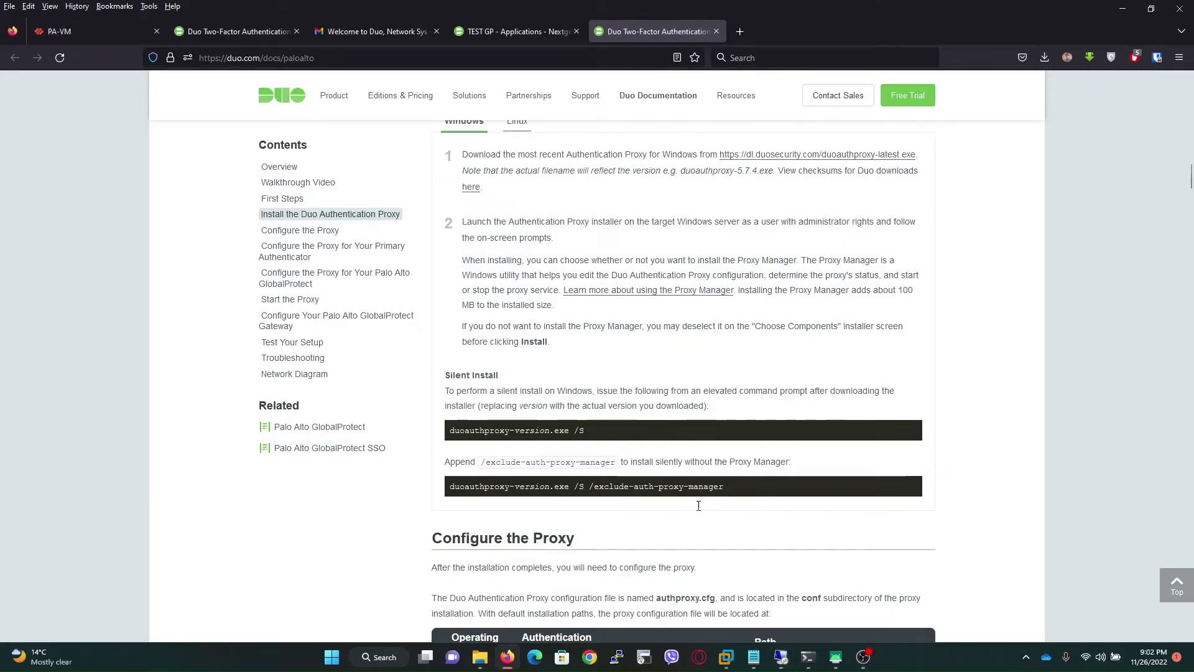
{"action": "mouse_move", "coordinate": [781, 654]}
{"action": "left_click", "coordinate": [836, 591]}
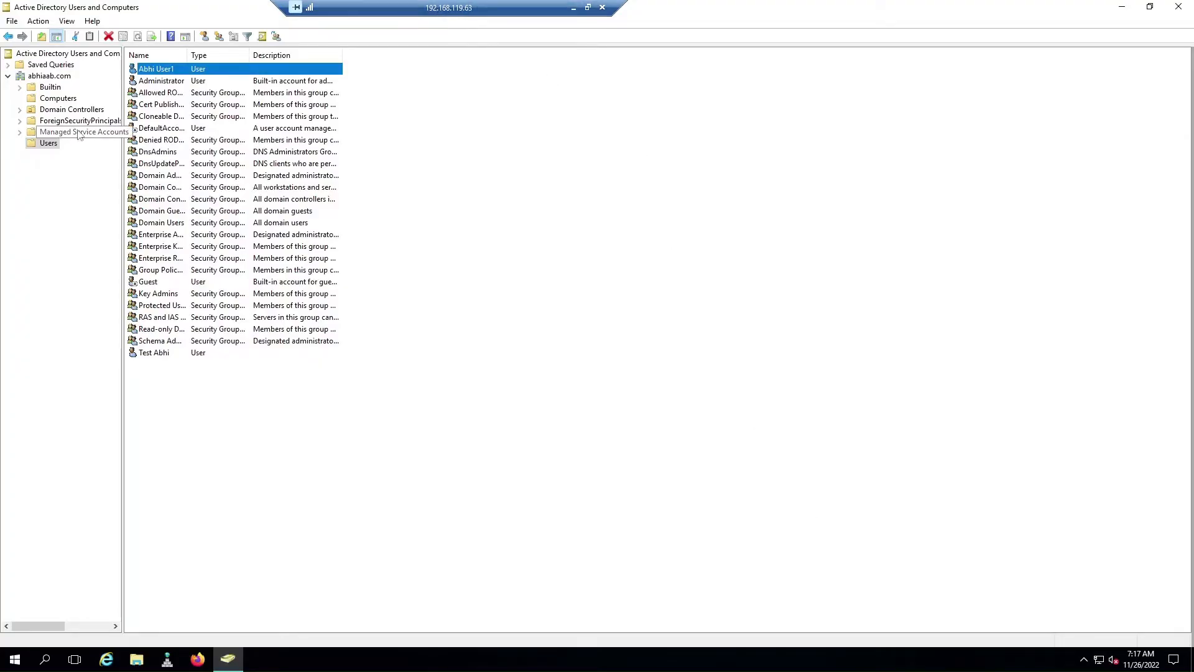
{"action": "left_click", "coordinate": [70, 22]}
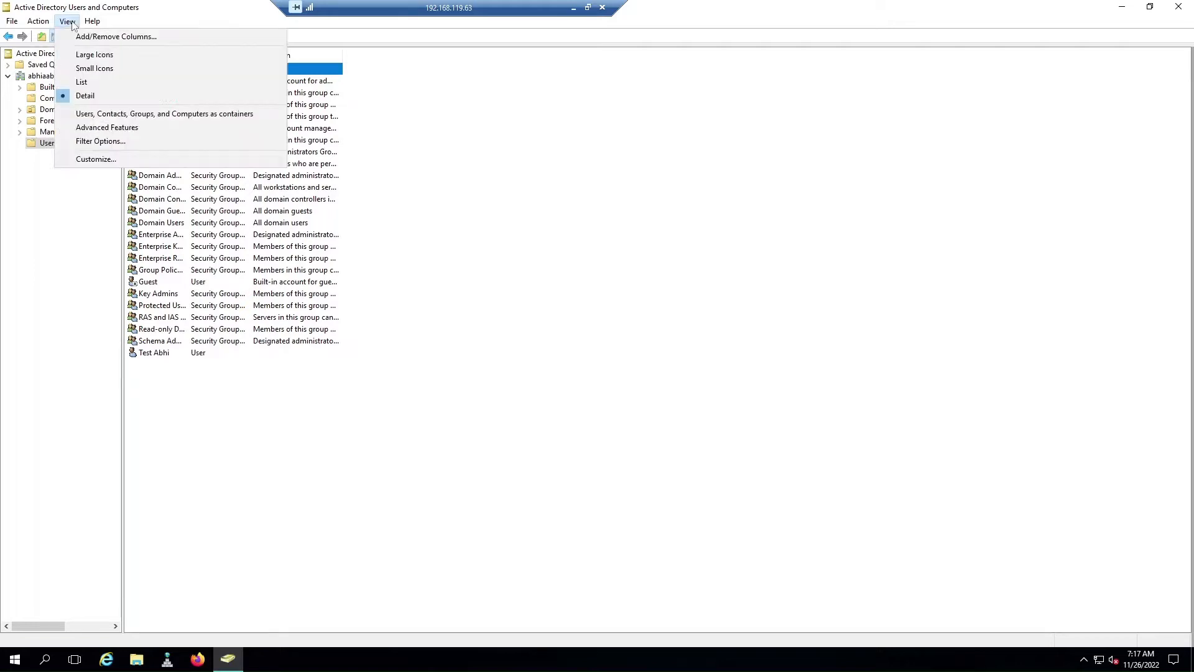
{"action": "left_click", "coordinate": [103, 128]}
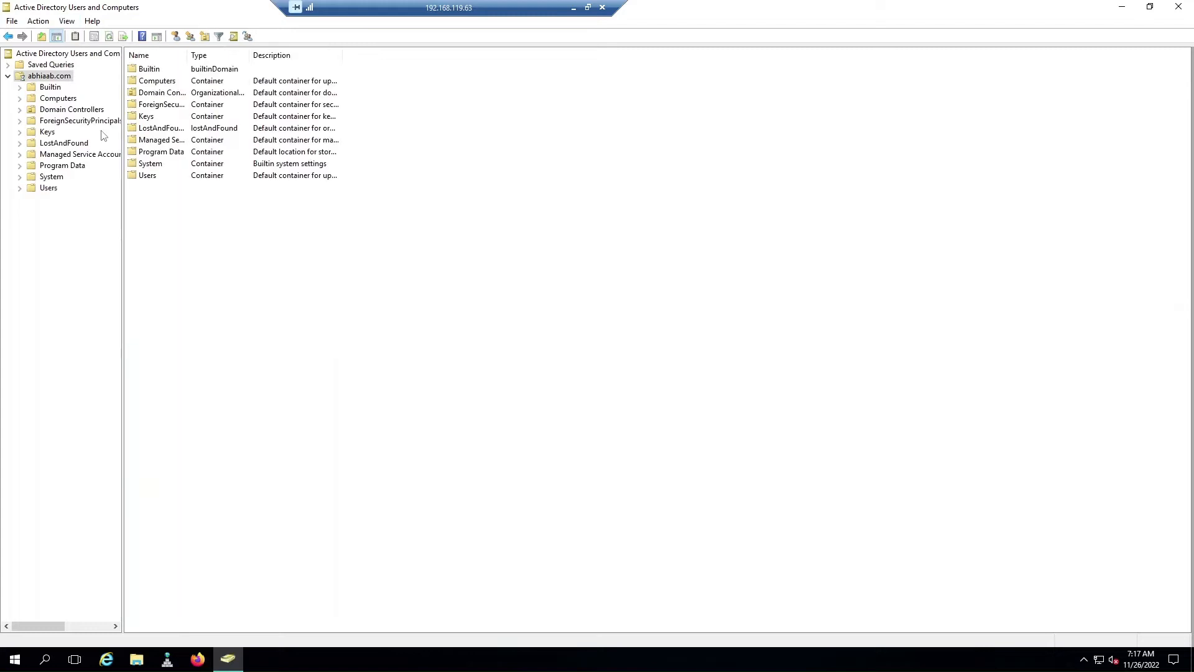
{"action": "left_click", "coordinate": [67, 21]}
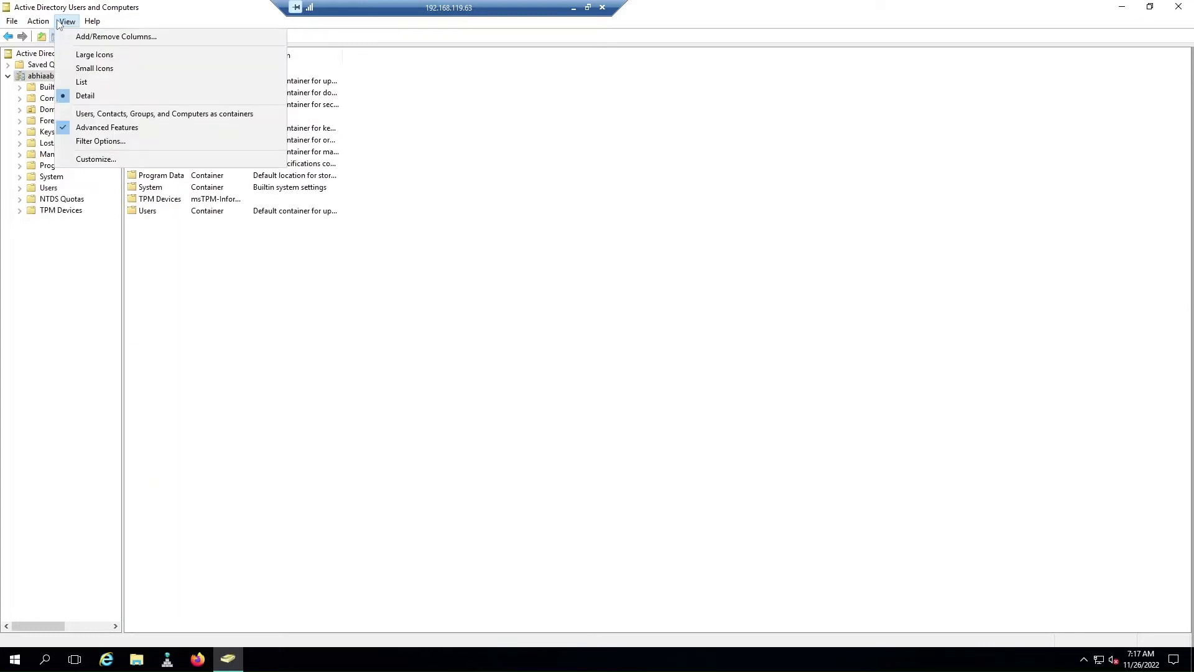
{"action": "mouse_move", "coordinate": [39, 23]}
{"action": "left_click", "coordinate": [98, 159]}
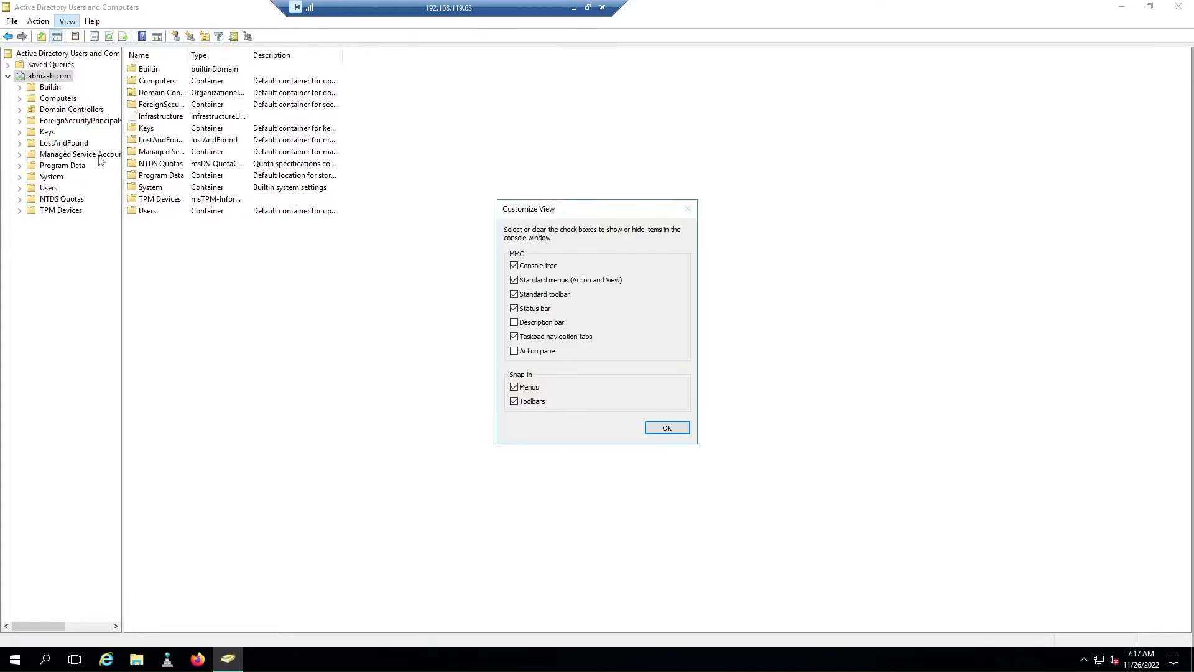
{"action": "left_click", "coordinate": [666, 429]}
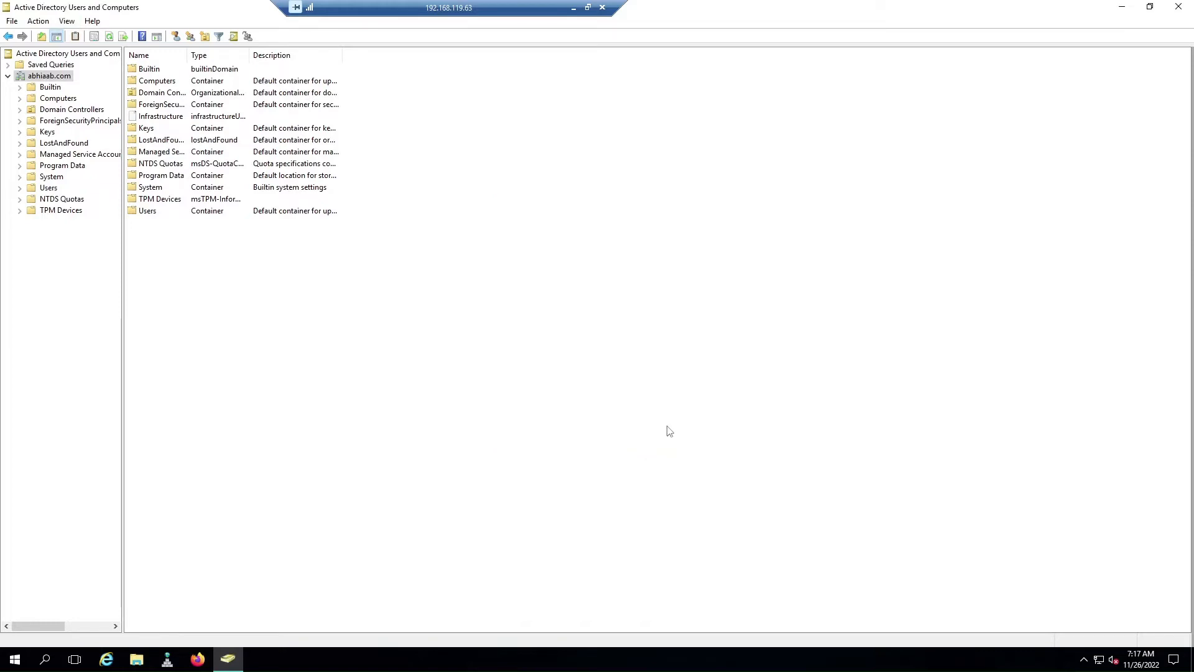
{"action": "left_click", "coordinate": [72, 21]}
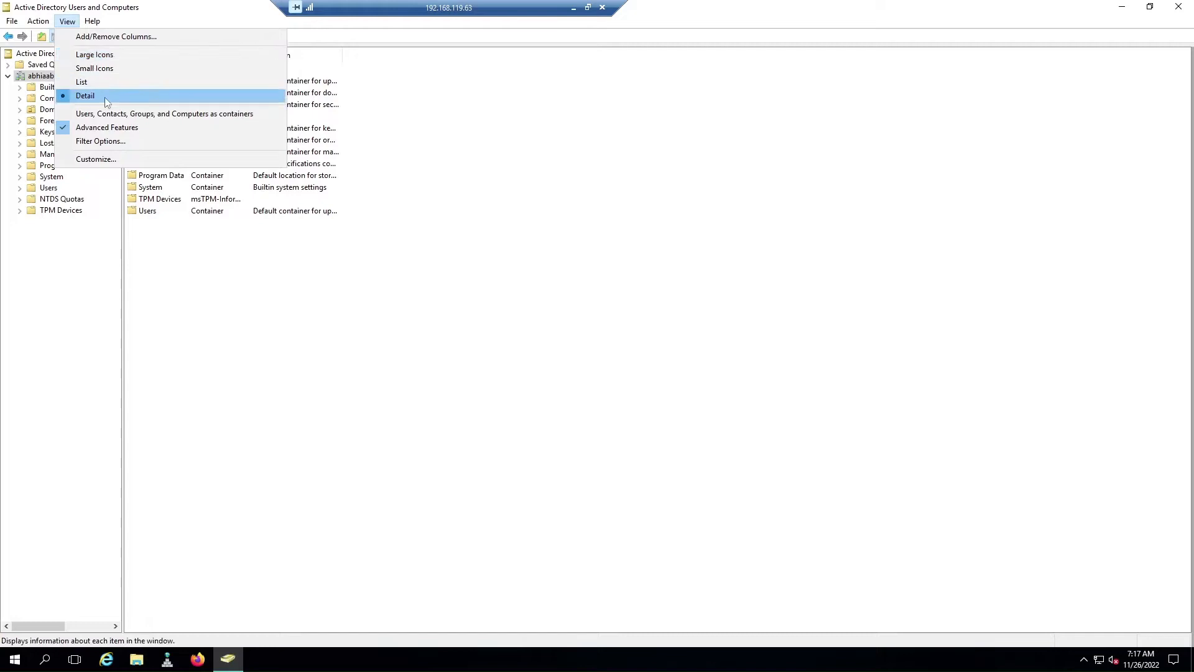
{"action": "left_click", "coordinate": [112, 142]}
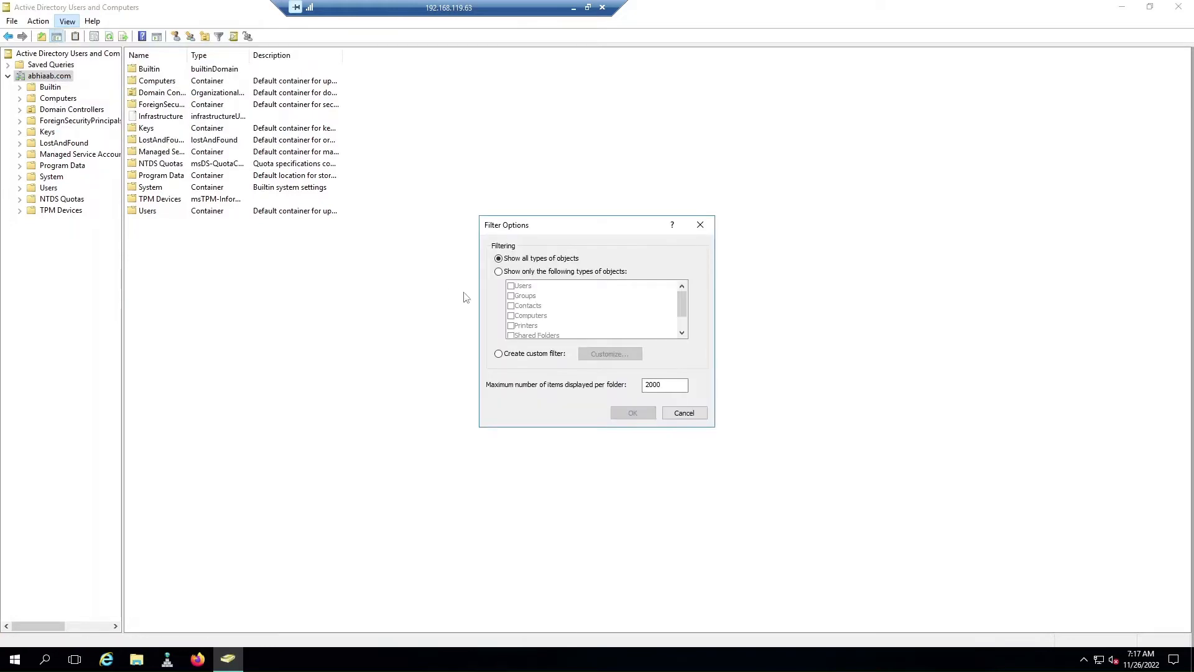
{"action": "left_click", "coordinate": [684, 413]}
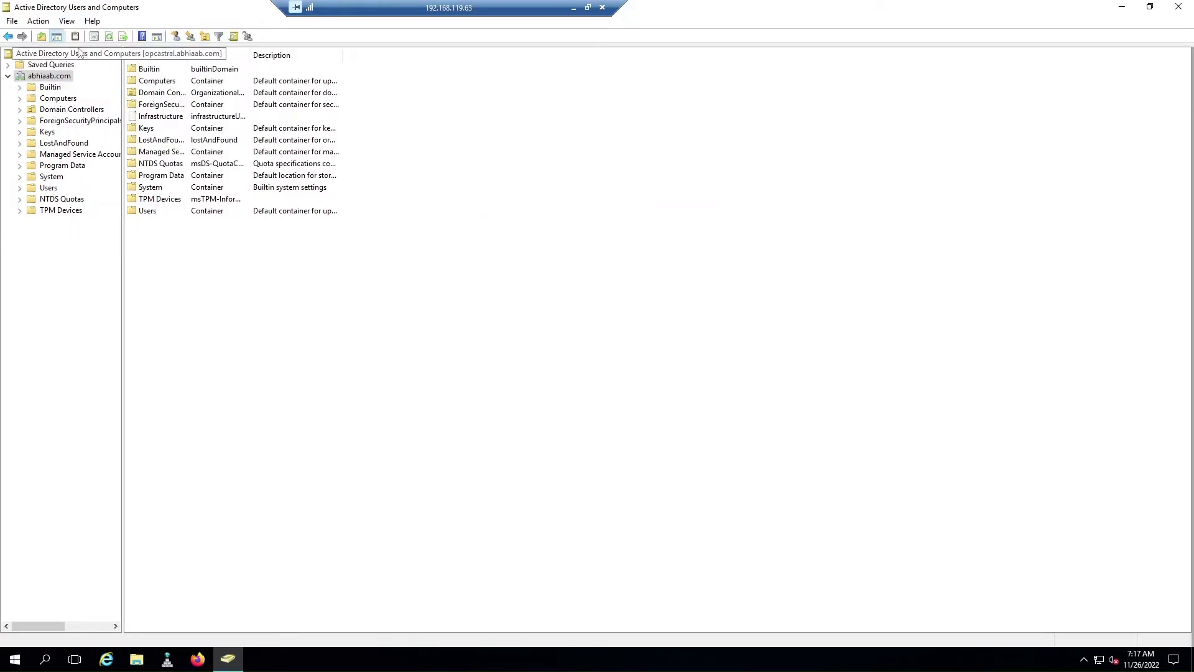
- Open the properties of the abhiaab.com domain and look up its distinguishedName in the Attribute Editor
{"action": "left_click", "coordinate": [67, 21]}
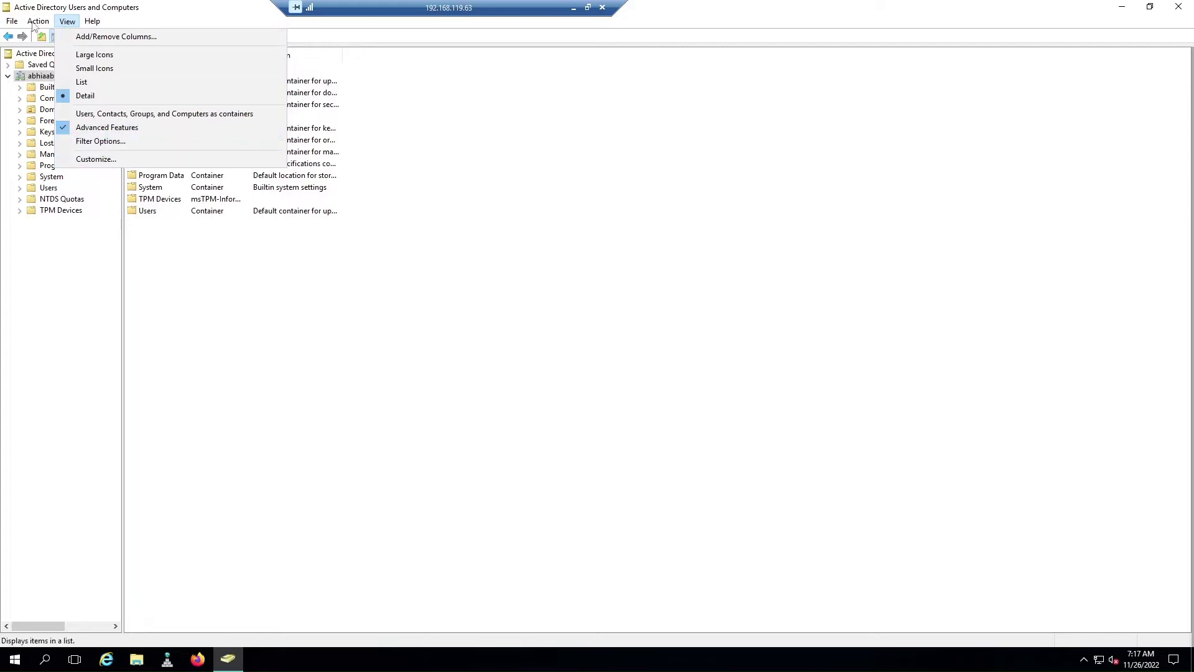
{"action": "mouse_move", "coordinate": [35, 24]}
{"action": "left_click", "coordinate": [71, 186]}
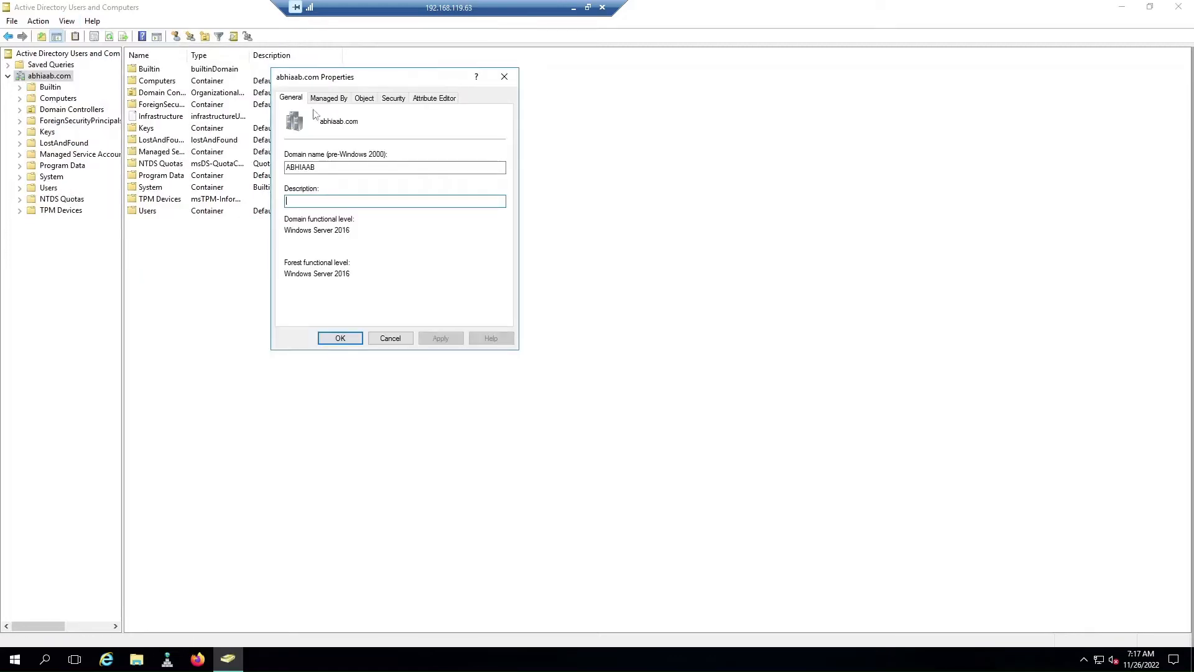
{"action": "left_click", "coordinate": [428, 98]}
{"action": "scroll", "coordinate": [379, 232], "scroll_direction": "down", "scroll_amount": 2}
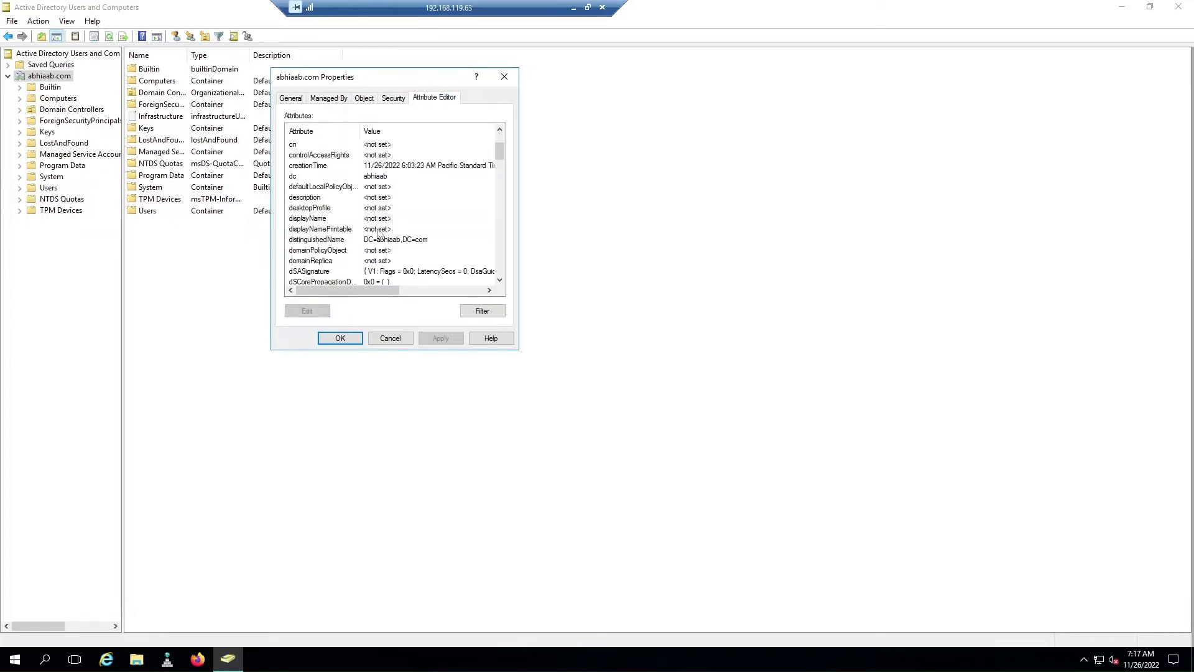
{"action": "scroll", "coordinate": [379, 233], "scroll_direction": "down", "scroll_amount": 1}
{"action": "left_click", "coordinate": [384, 209]}
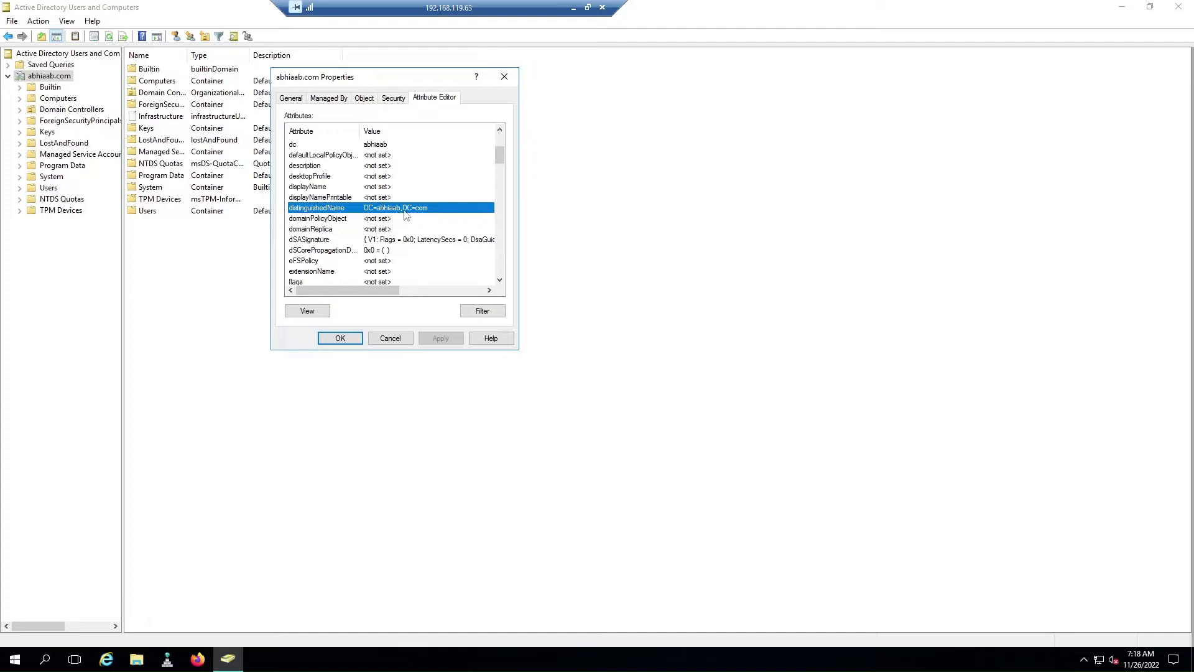
- Switch to the 192.168.119.67 remote desktop and set host to 192.168.119.63 in the [ad_client] section of authproxy.cfg
{"action": "left_click", "coordinate": [573, 8]}
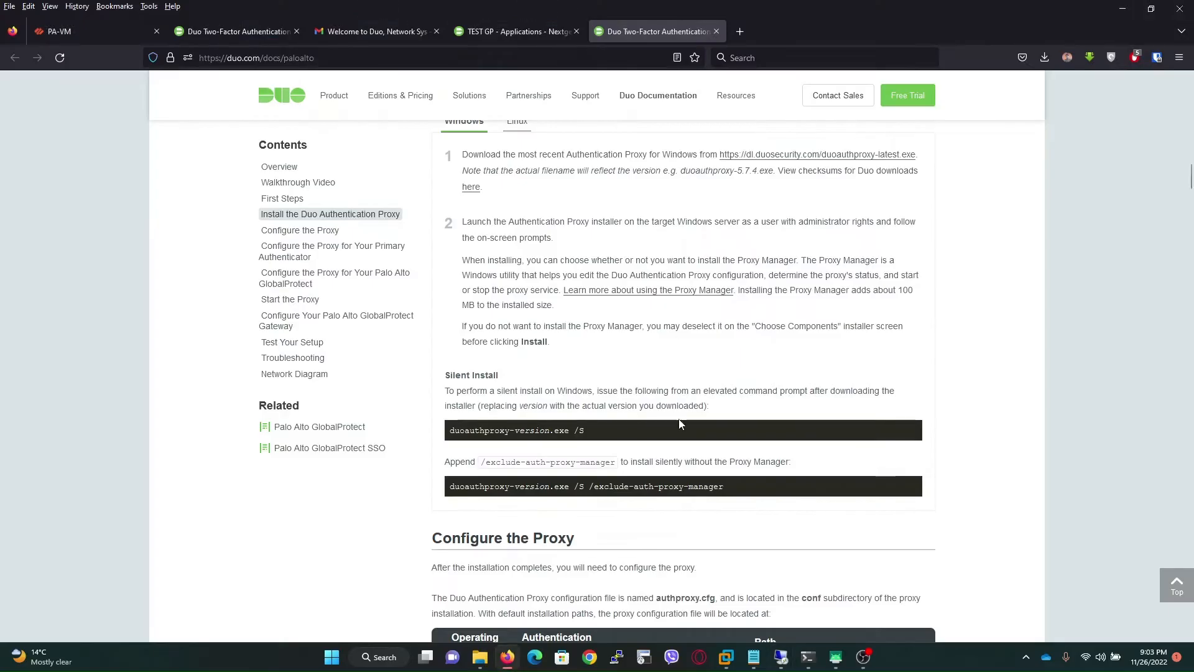
{"action": "mouse_move", "coordinate": [779, 664]}
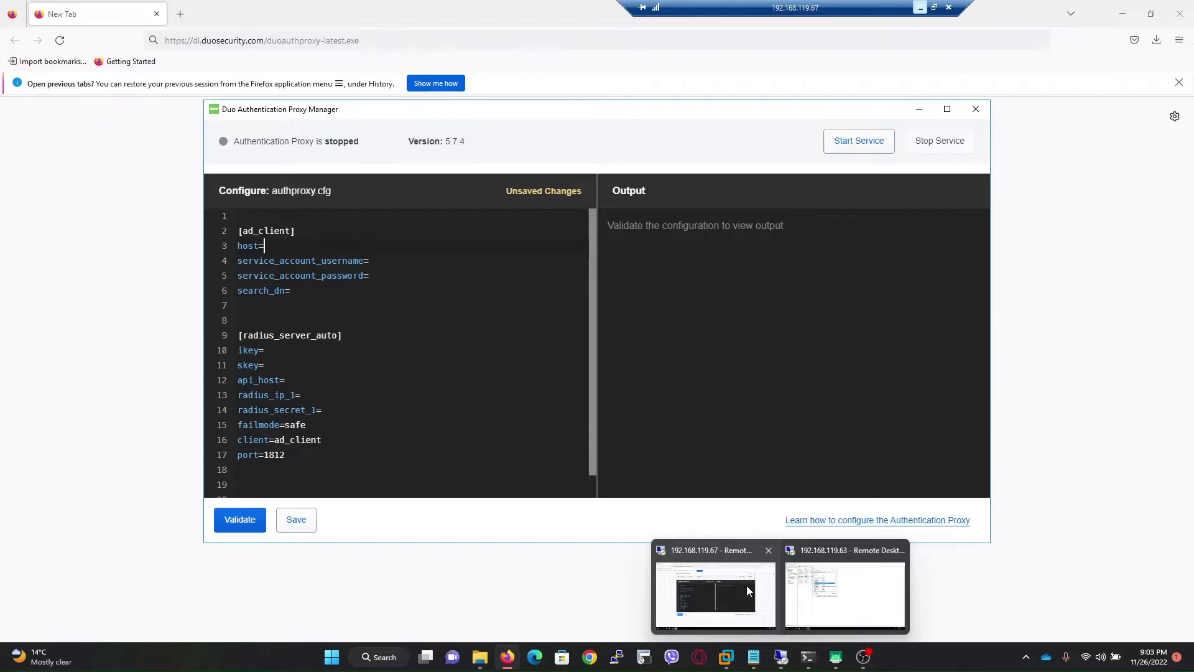
{"action": "left_click", "coordinate": [746, 584]}
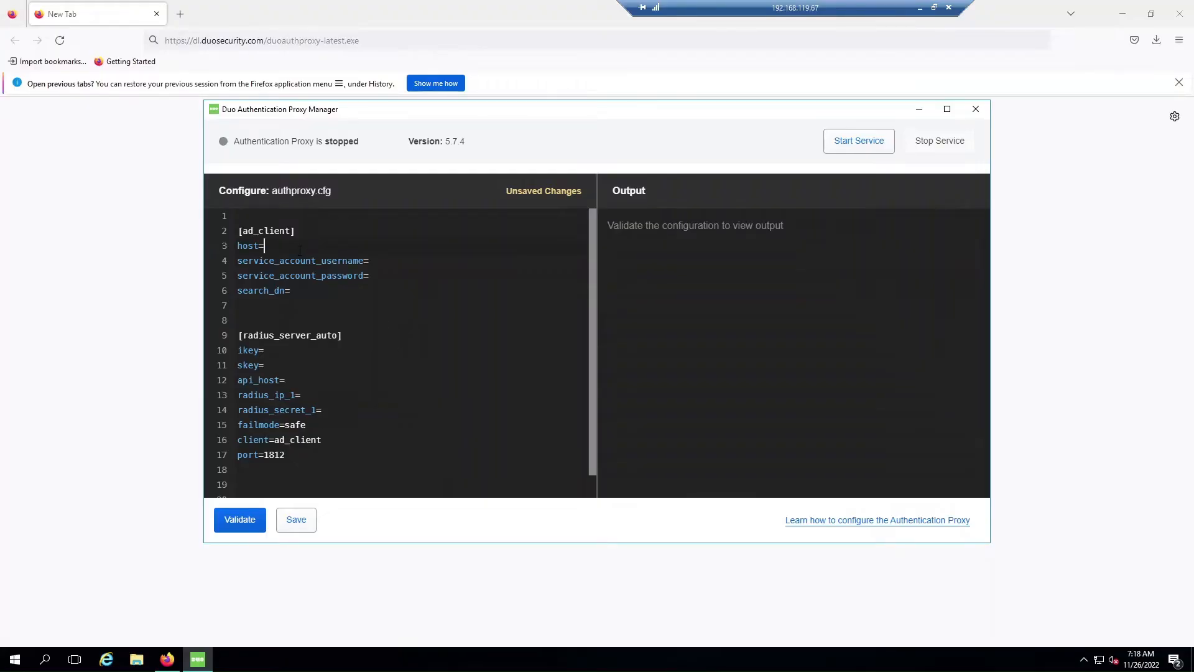
{"action": "type", "text": "192.16"}
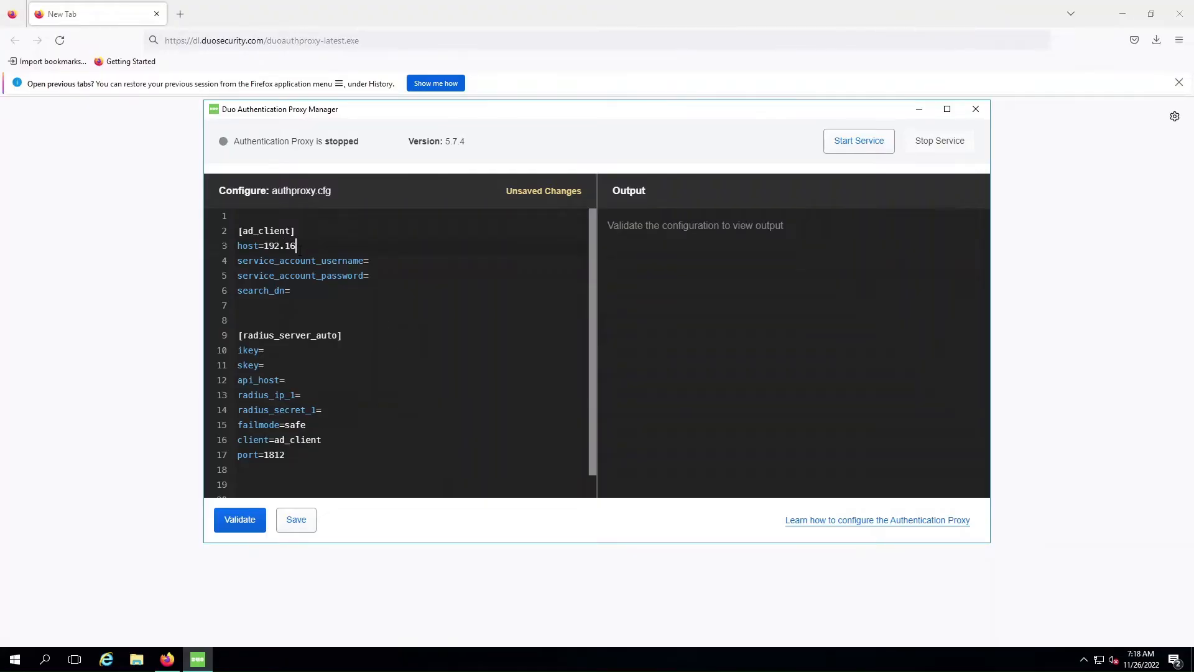
{"action": "type", "text": "8.119.63"}
- Set service_account_username to administrator and enter the service account password on the service_account_password line
{"action": "left_click", "coordinate": [380, 262]}
{"action": "type", "text": "adminis"}
{"action": "type", "text": "tra"}
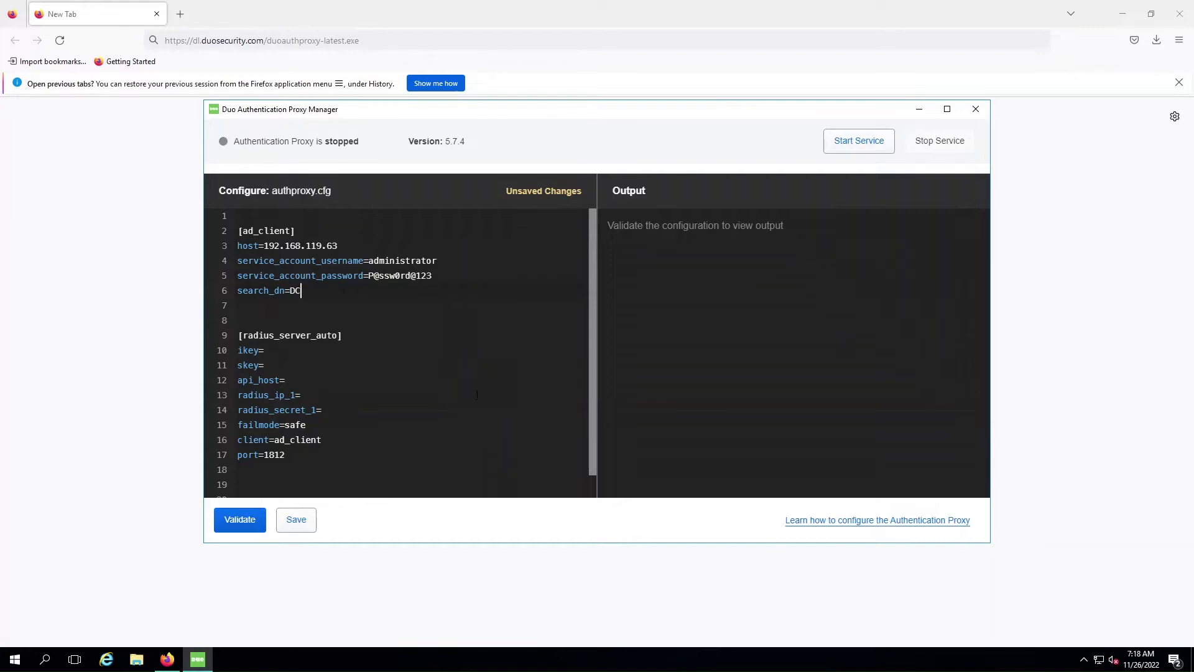
- Set search_dn to DC=abhiaab,DC=com in the [ad_client] section
{"action": "type", "text": "=abhiaab,DC=com"}
{"action": "left_click_drag", "start_coordinate": [385, 290], "coordinate": [264, 292]}
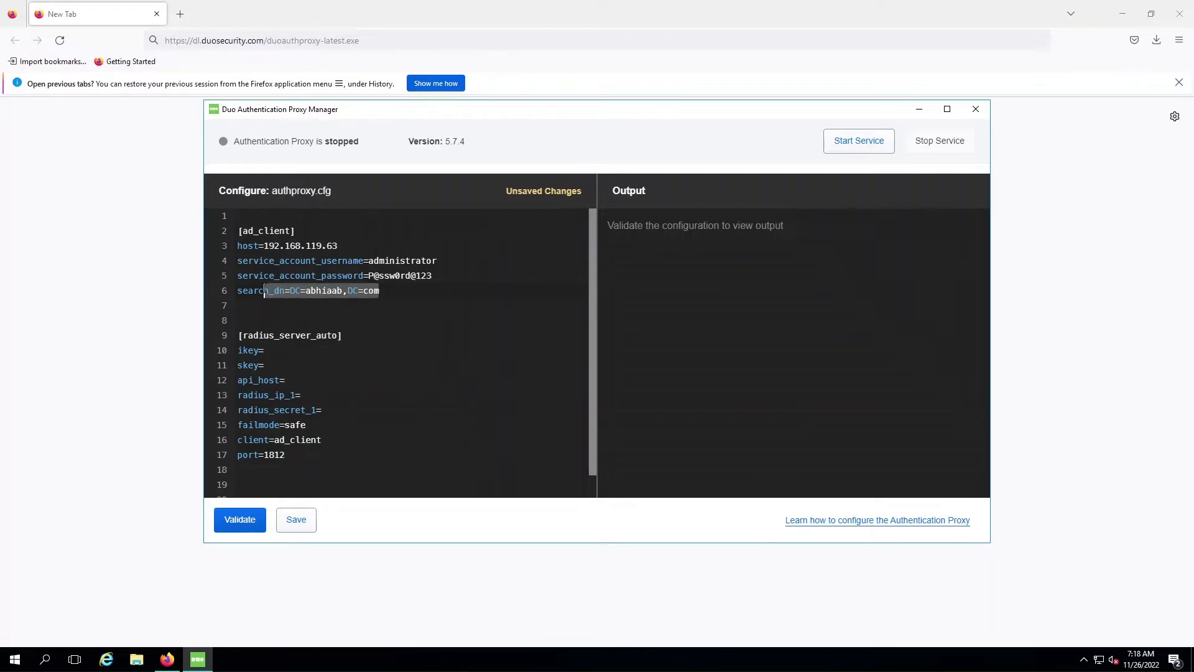
{"action": "left_click", "coordinate": [341, 301]}
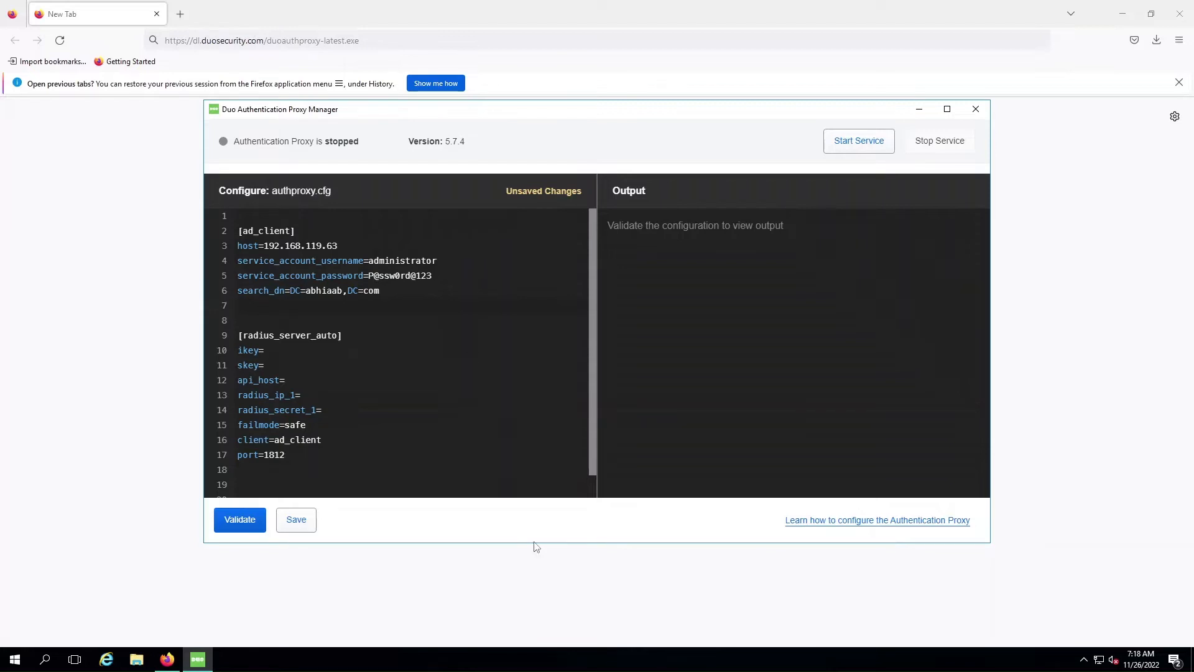
- Switch to the Duo Palo Alto documentation in Firefox and review the Active Directory options, including the optional security_group_dn example
{"action": "mouse_move", "coordinate": [746, 6]}
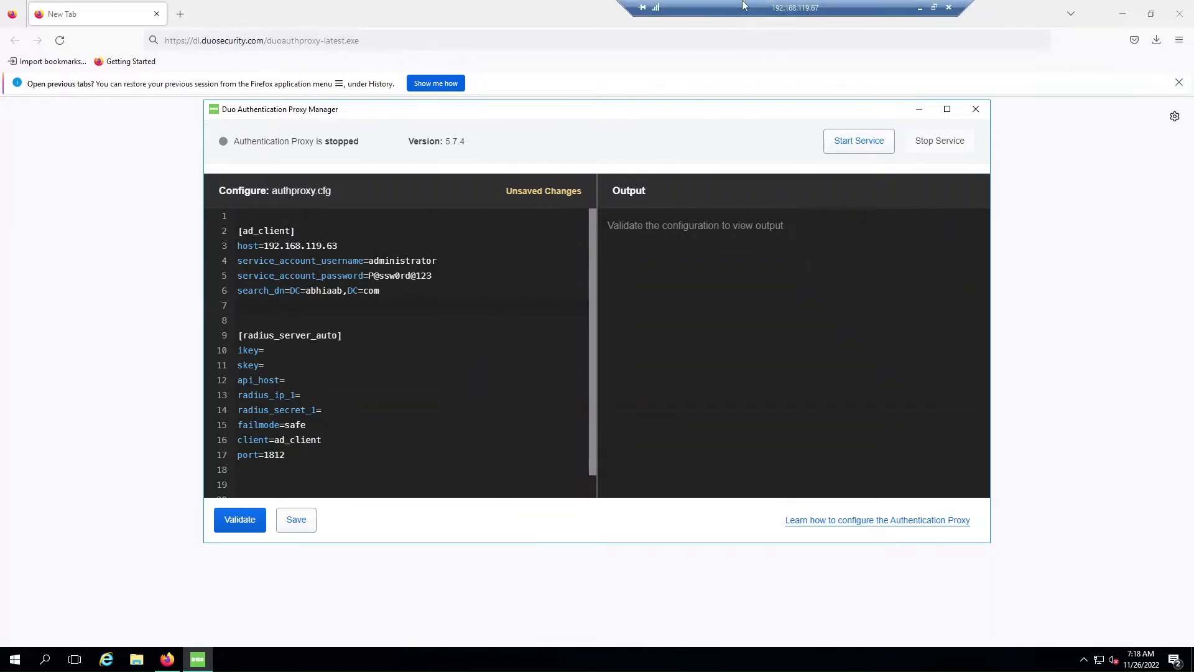
{"action": "left_click", "coordinate": [919, 8]}
{"action": "scroll", "coordinate": [613, 457], "scroll_direction": "up", "scroll_amount": 4}
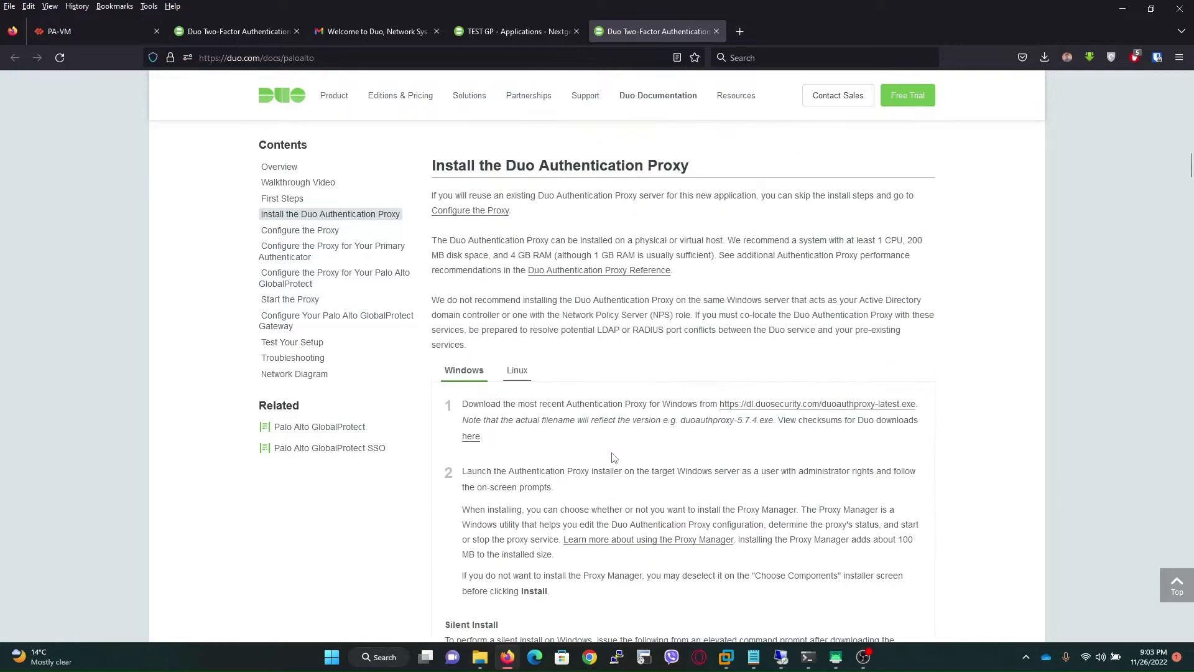
{"action": "scroll", "coordinate": [613, 457], "scroll_direction": "up", "scroll_amount": 12}
{"action": "scroll", "coordinate": [613, 457], "scroll_direction": "down", "scroll_amount": 11}
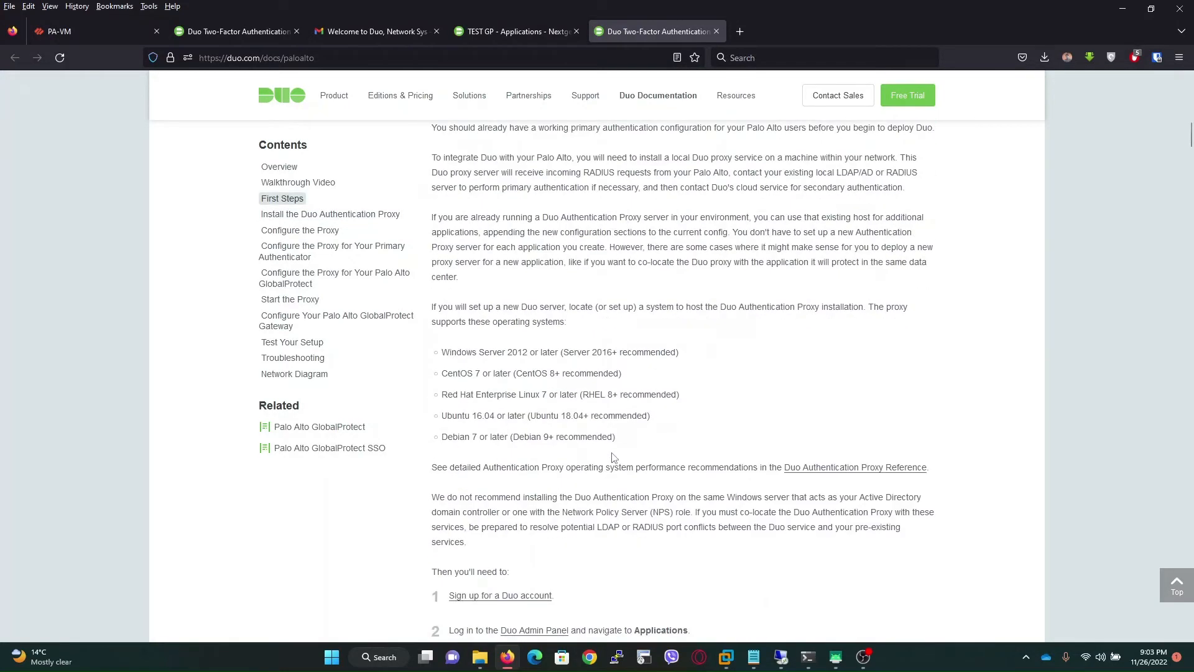
{"action": "scroll", "coordinate": [613, 457], "scroll_direction": "down", "scroll_amount": 15}
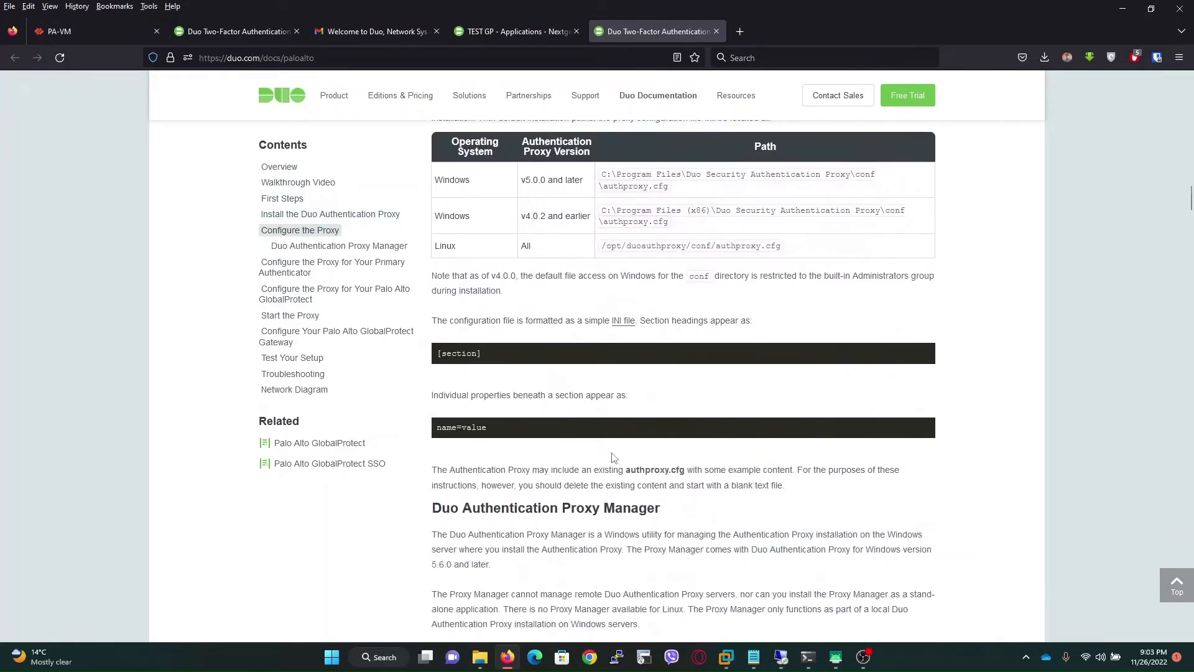
{"action": "scroll", "coordinate": [613, 452], "scroll_direction": "down", "scroll_amount": 11}
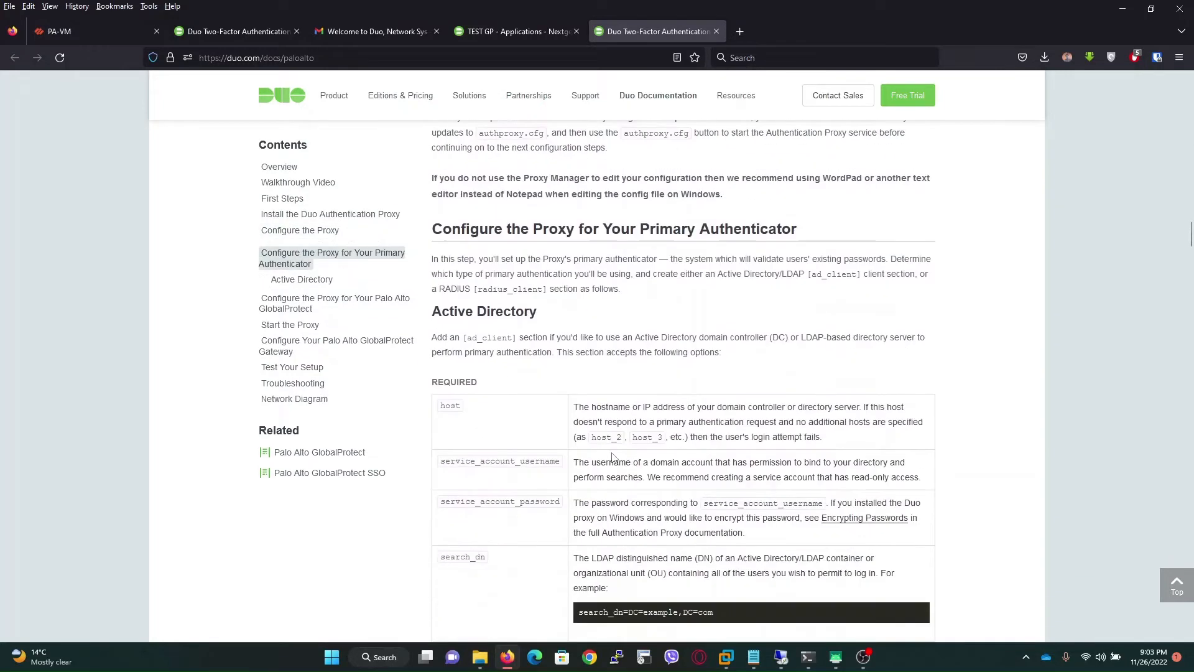
{"action": "scroll", "coordinate": [613, 458], "scroll_direction": "down", "scroll_amount": 5}
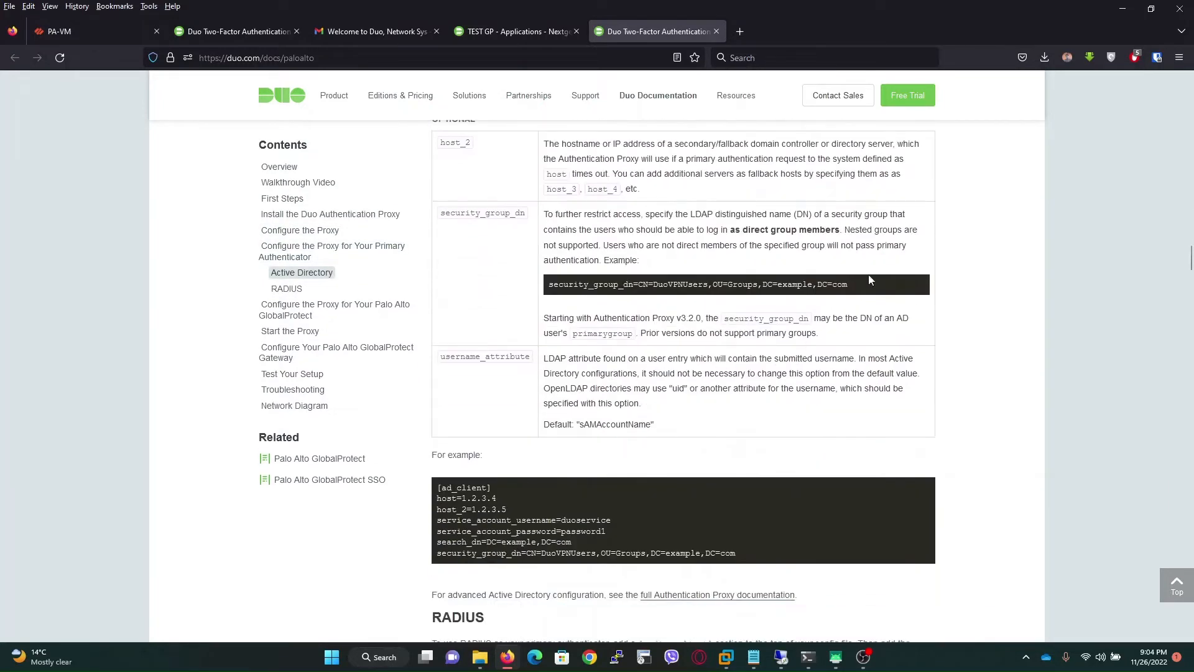
{"action": "left_click_drag", "start_coordinate": [848, 284], "coordinate": [549, 289]}
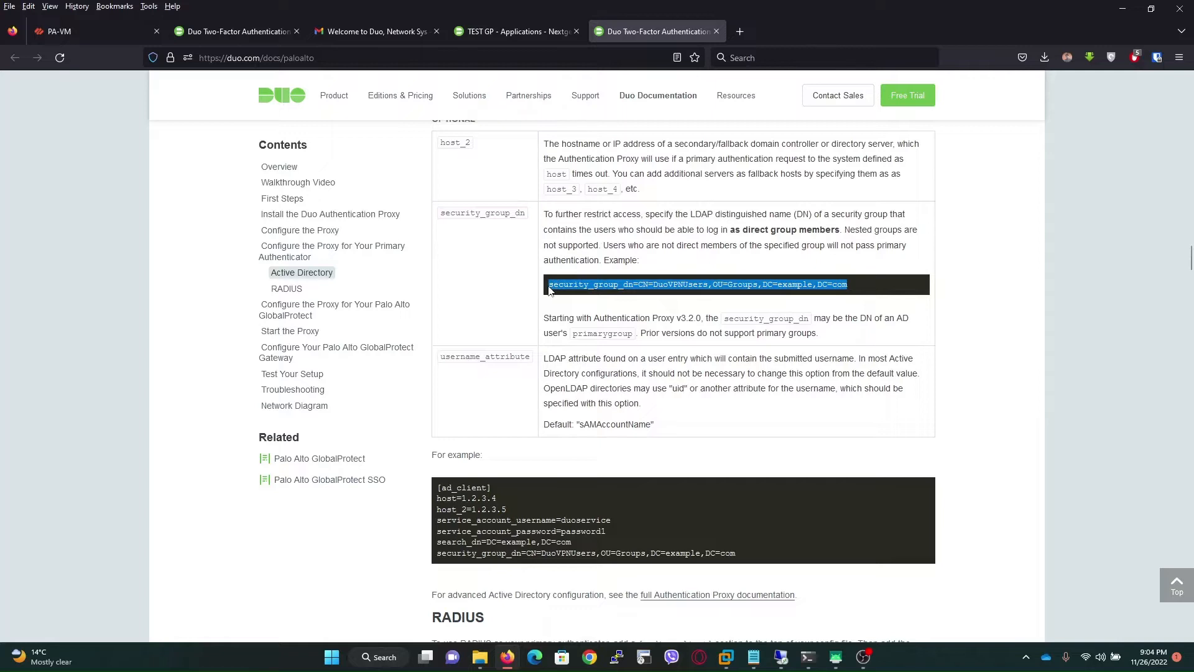
{"action": "left_click", "coordinate": [568, 284]}
{"action": "scroll", "coordinate": [564, 313], "scroll_direction": "up", "scroll_amount": 2}
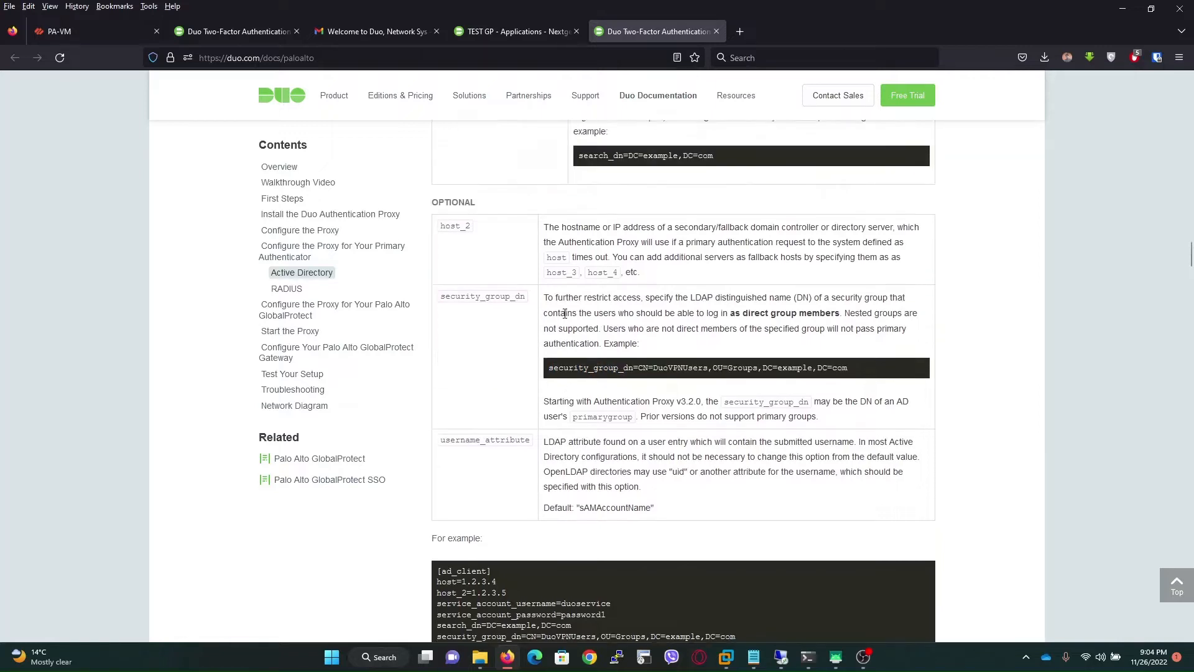
{"action": "scroll", "coordinate": [564, 312], "scroll_direction": "down", "scroll_amount": 3}
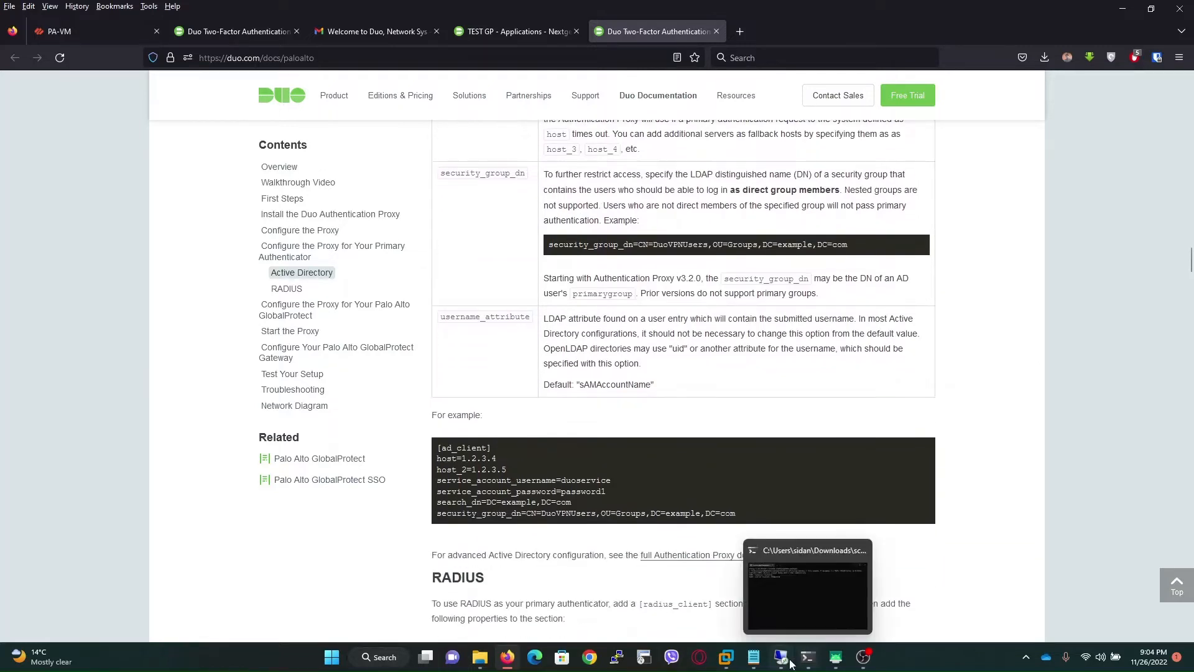
- Copy the TEST GP application's Integration key from the Duo Admin Panel and paste it into the ikey line of authproxy.cfg
{"action": "left_click", "coordinate": [723, 591]}
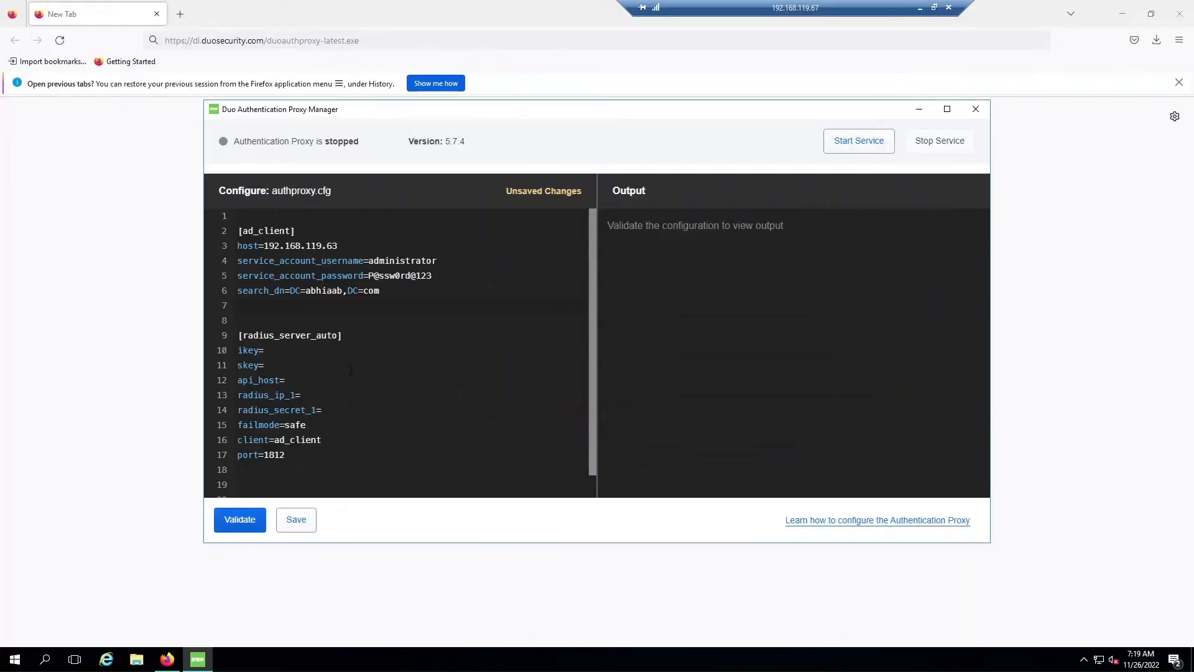
{"action": "left_click", "coordinate": [918, 9]}
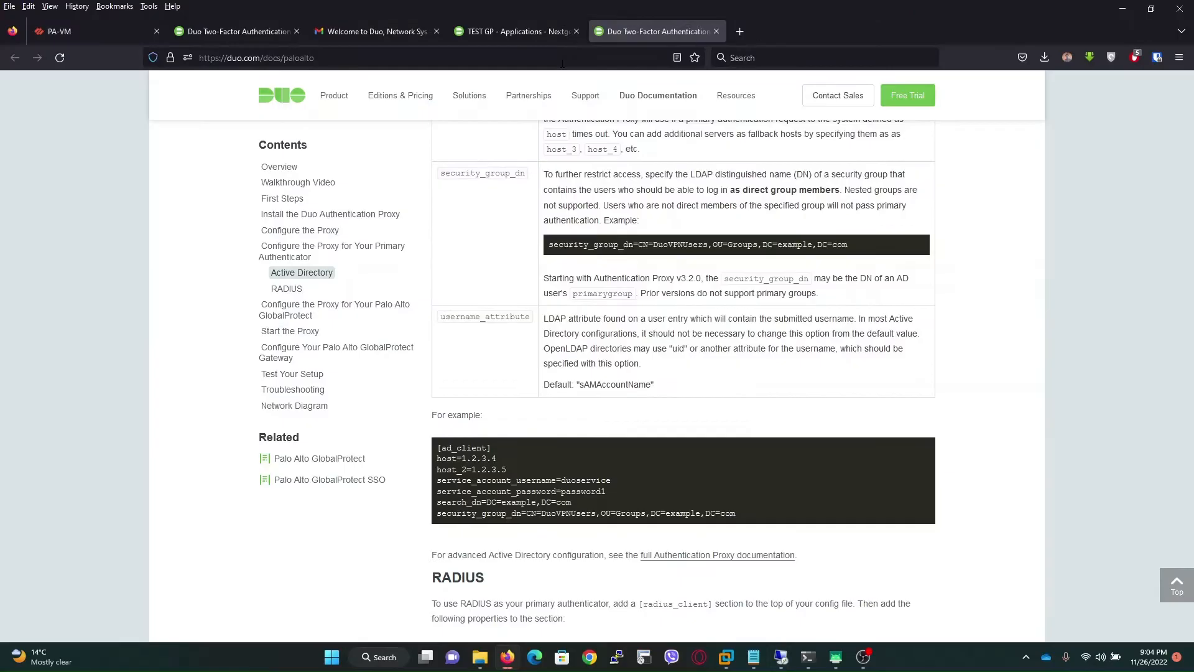
{"action": "left_click", "coordinate": [495, 32]}
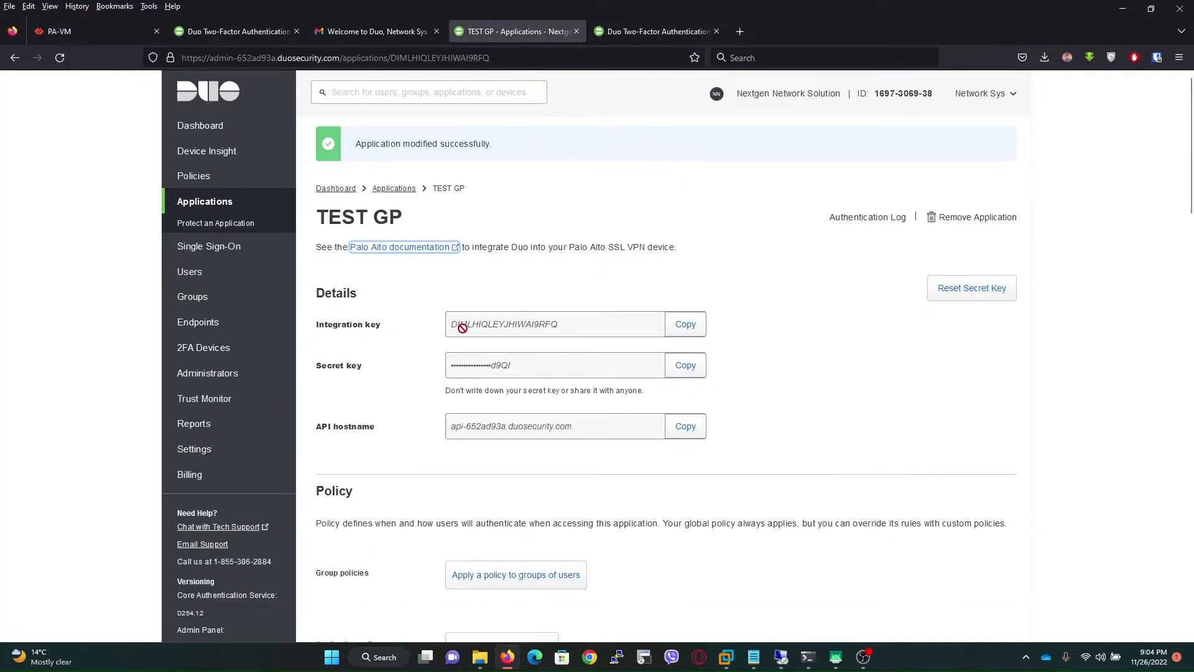
{"action": "left_click", "coordinate": [671, 324]}
{"action": "left_click", "coordinate": [684, 324]}
{"action": "mouse_move", "coordinate": [833, 653]}
{"action": "mouse_move", "coordinate": [781, 657]}
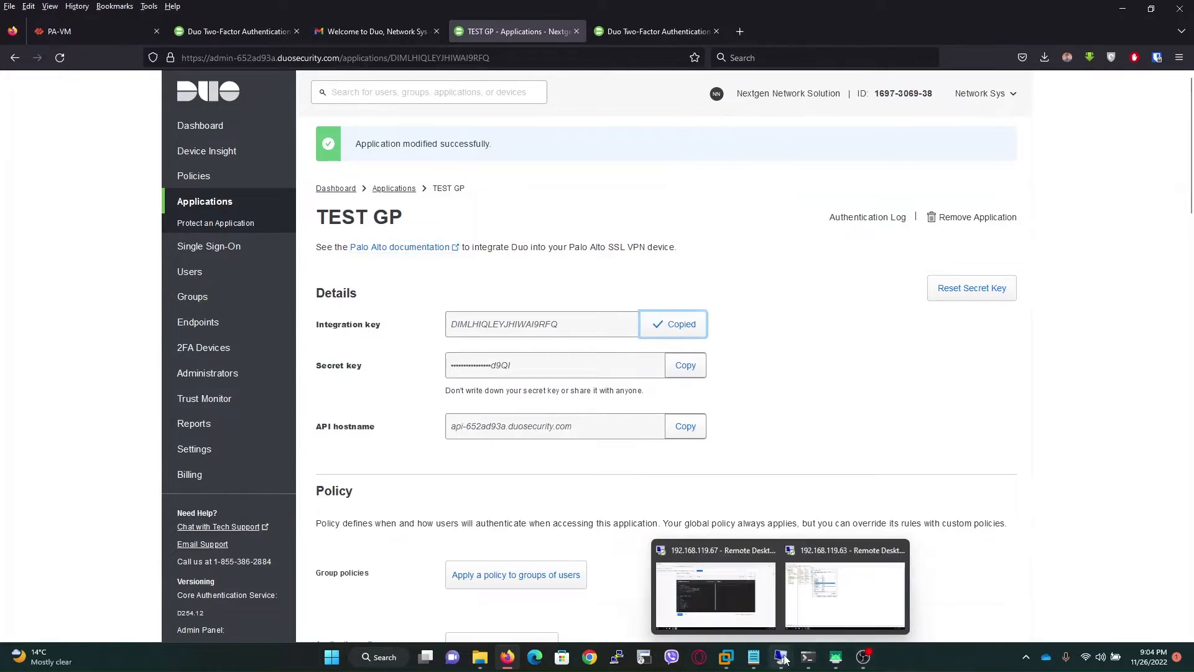
{"action": "left_click", "coordinate": [747, 591]}
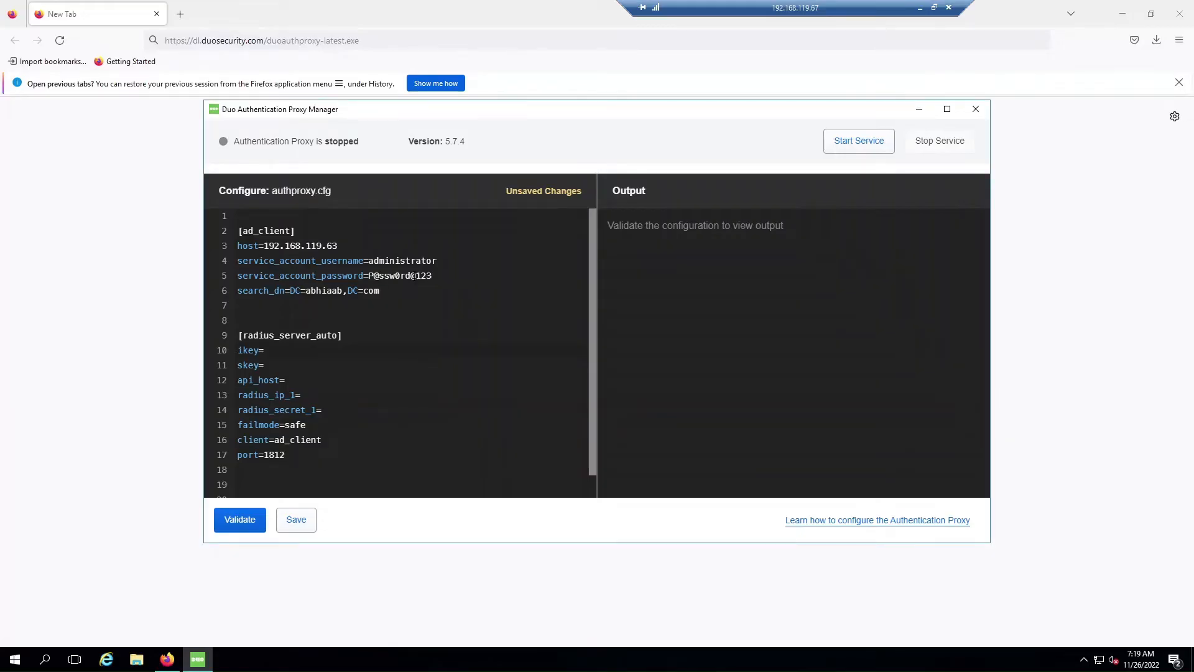
{"action": "key", "text": "ctrl+v"}
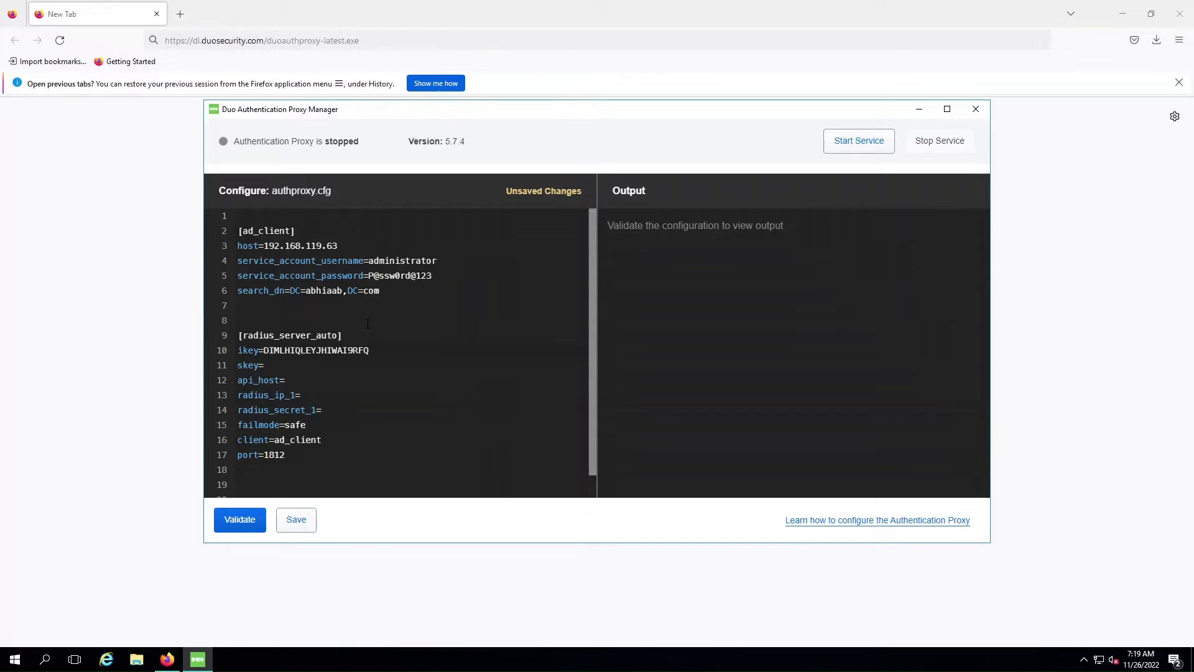
- Copy the TEST GP application's Secret key from the Duo Admin Panel and paste it into the skey line of authproxy.cfg
{"action": "left_click", "coordinate": [293, 364]}
{"action": "left_click", "coordinate": [914, 8]}
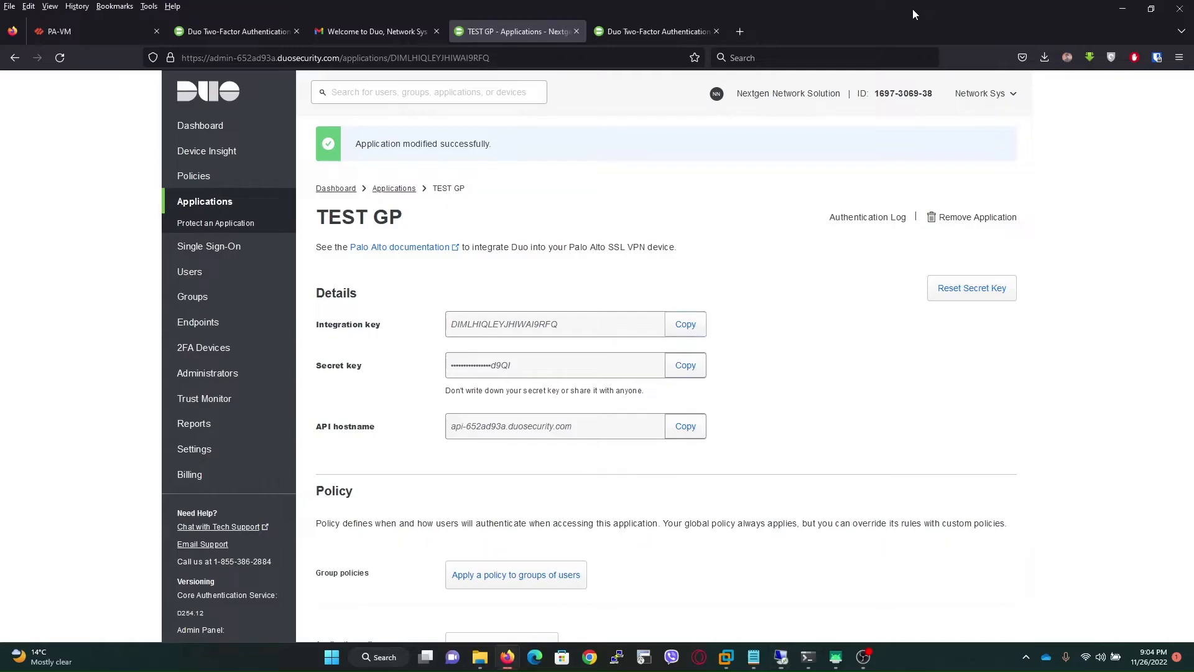
{"action": "left_click", "coordinate": [686, 365]}
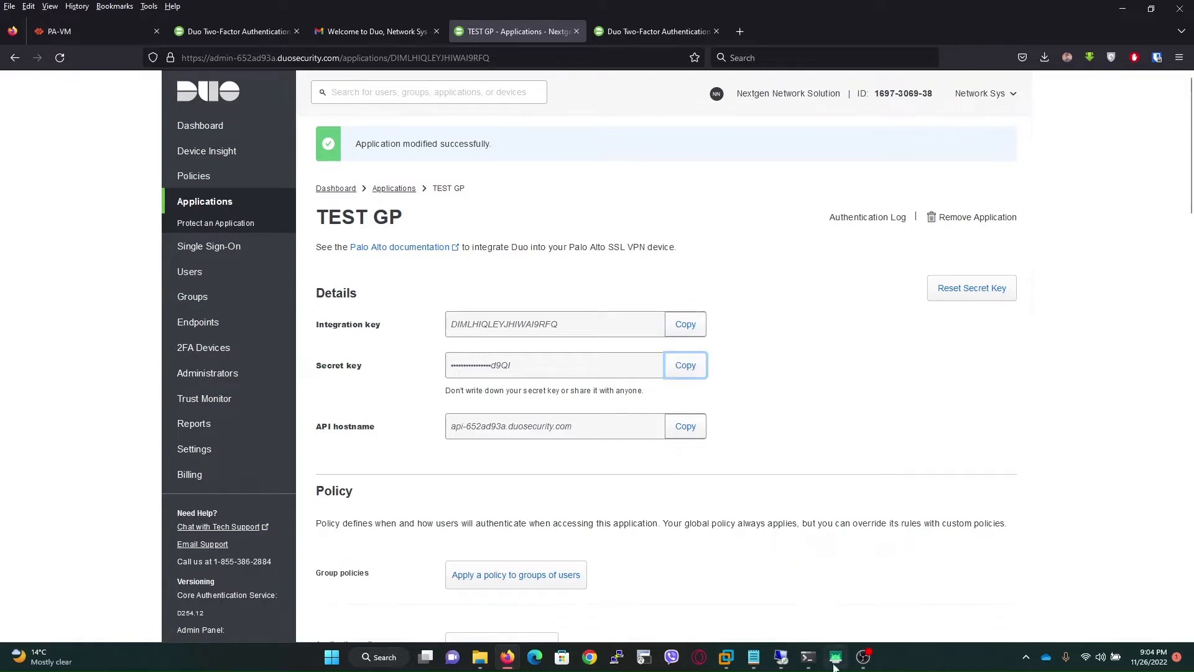
{"action": "mouse_move", "coordinate": [835, 656]}
{"action": "mouse_move", "coordinate": [780, 656]}
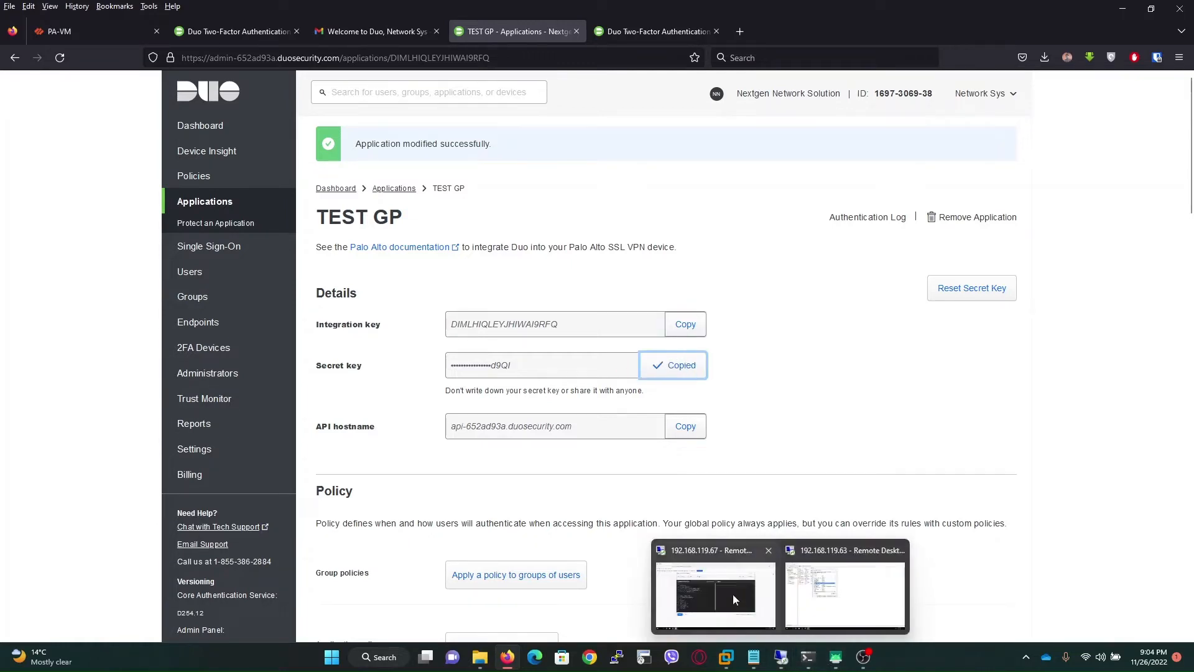
{"action": "left_click", "coordinate": [730, 592]}
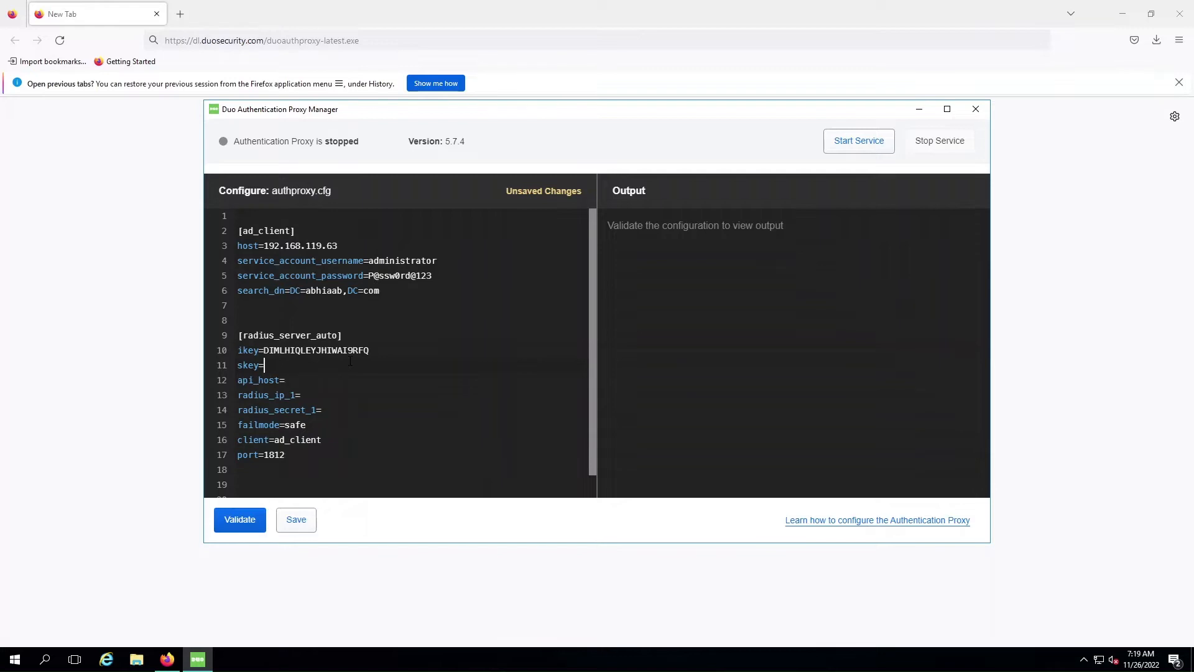
{"action": "key", "text": "ctrl+v"}
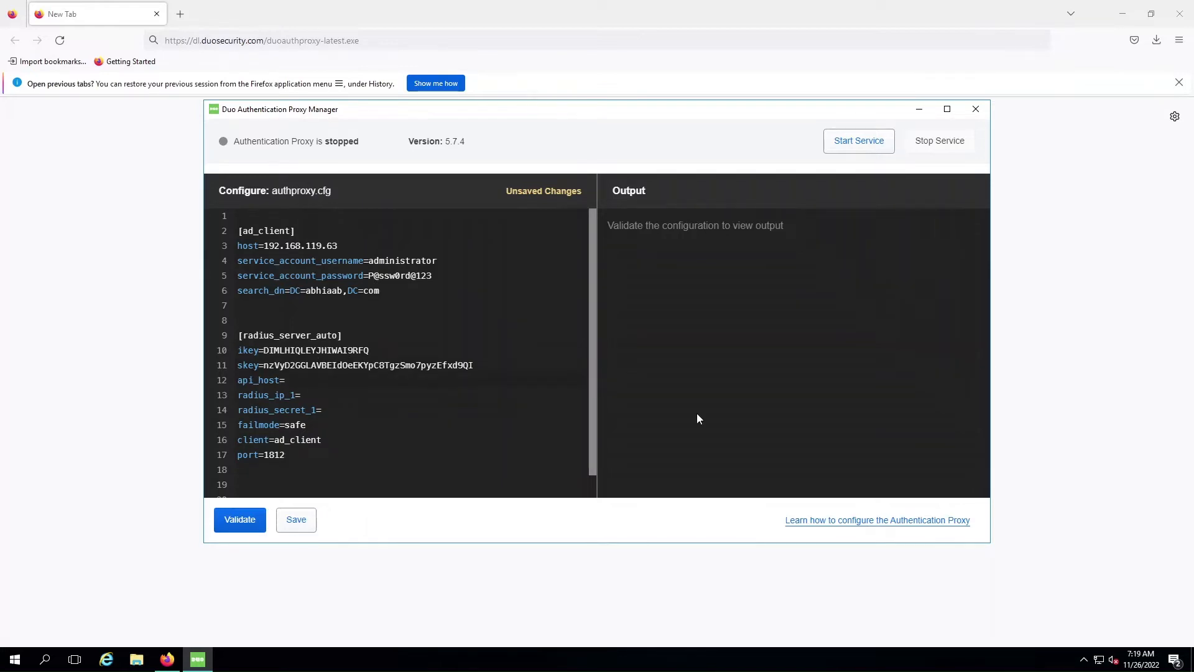
- Copy the TEST GP application's API hostname from the Duo Admin Panel and paste it into the api_host line of authproxy.cfg
{"action": "mouse_move", "coordinate": [955, 5]}
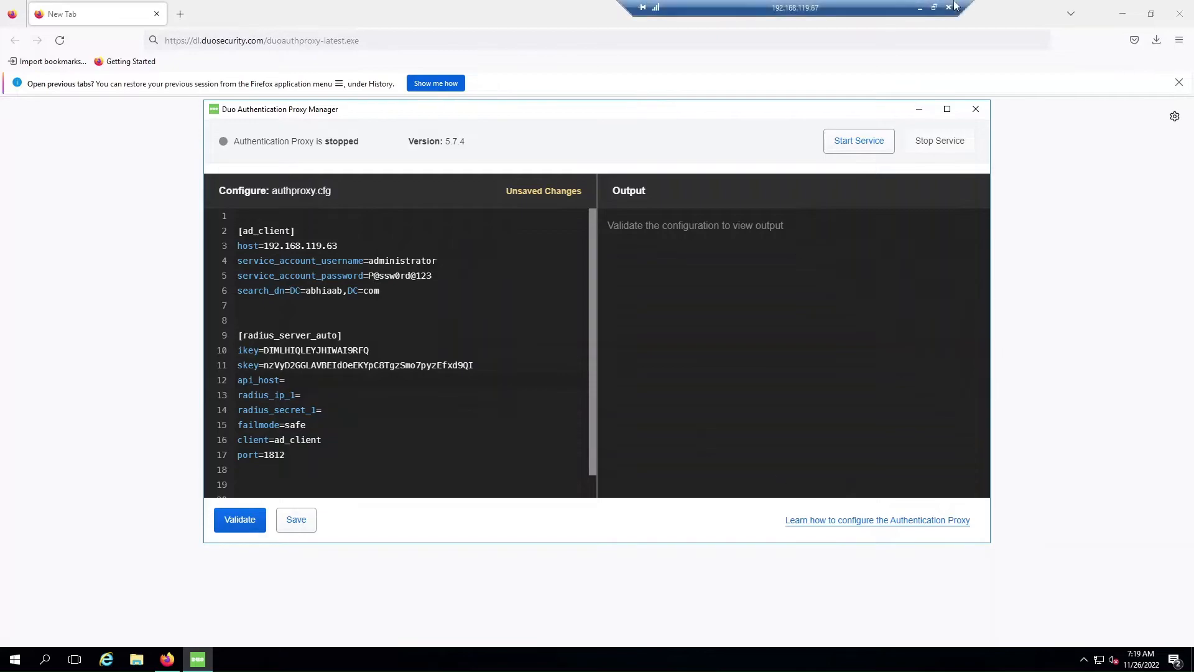
{"action": "left_click", "coordinate": [920, 7]}
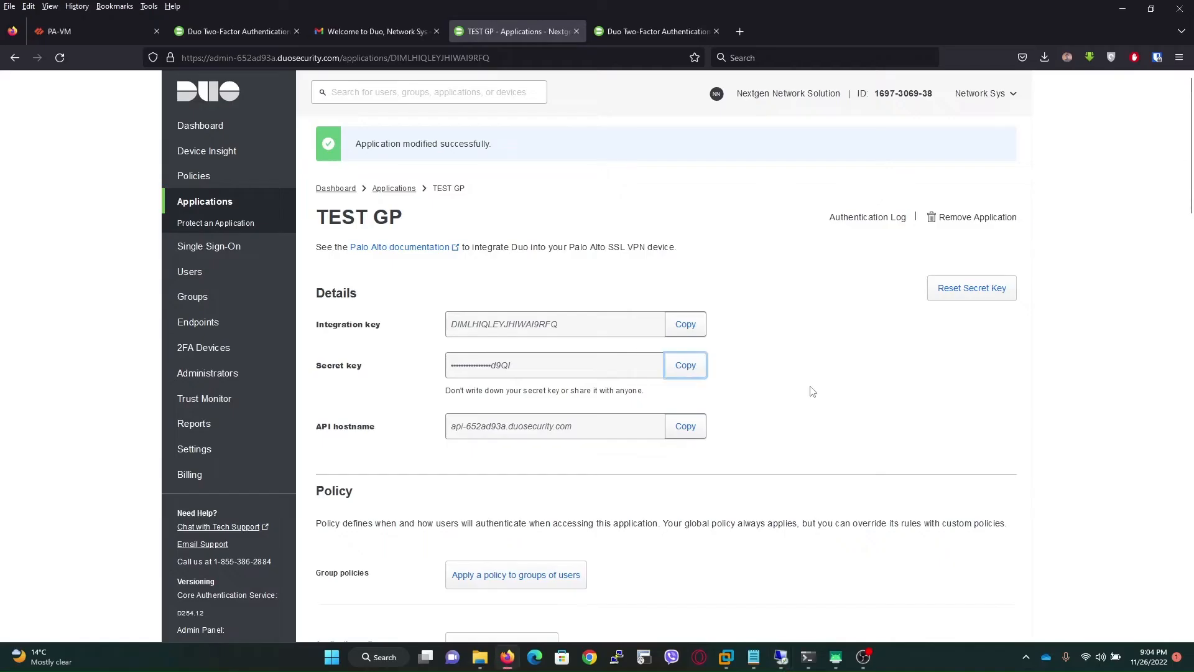
{"action": "left_click", "coordinate": [678, 429]}
{"action": "mouse_move", "coordinate": [781, 657]}
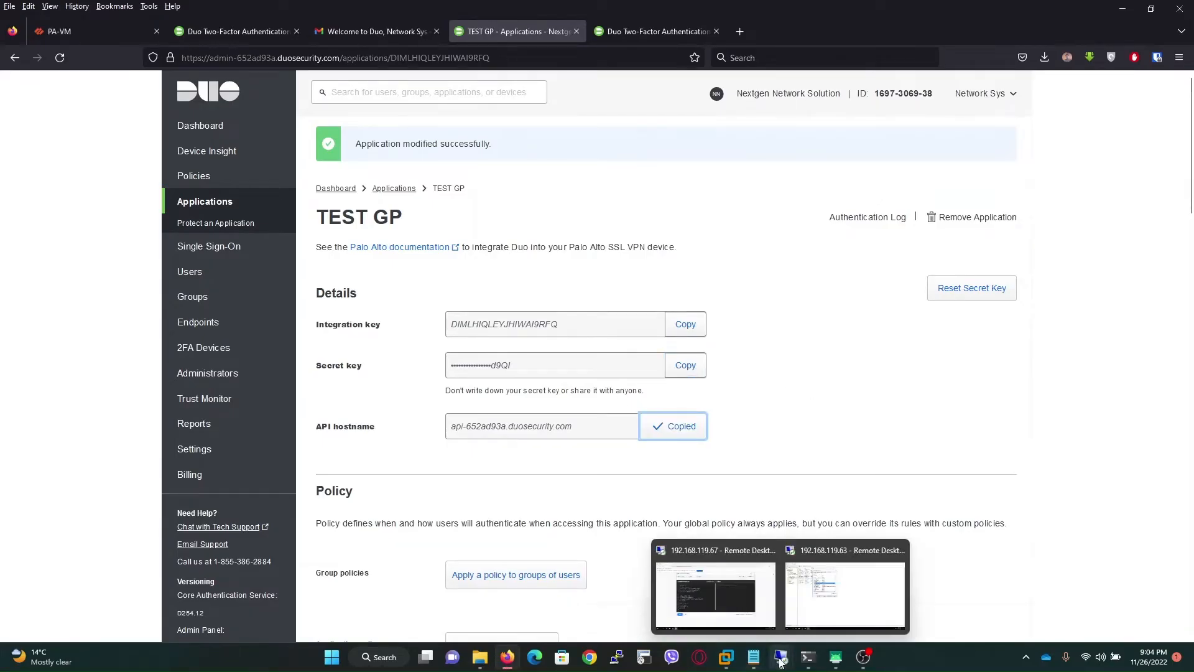
{"action": "left_click", "coordinate": [739, 611]}
{"action": "key", "text": "ctrl+v"}
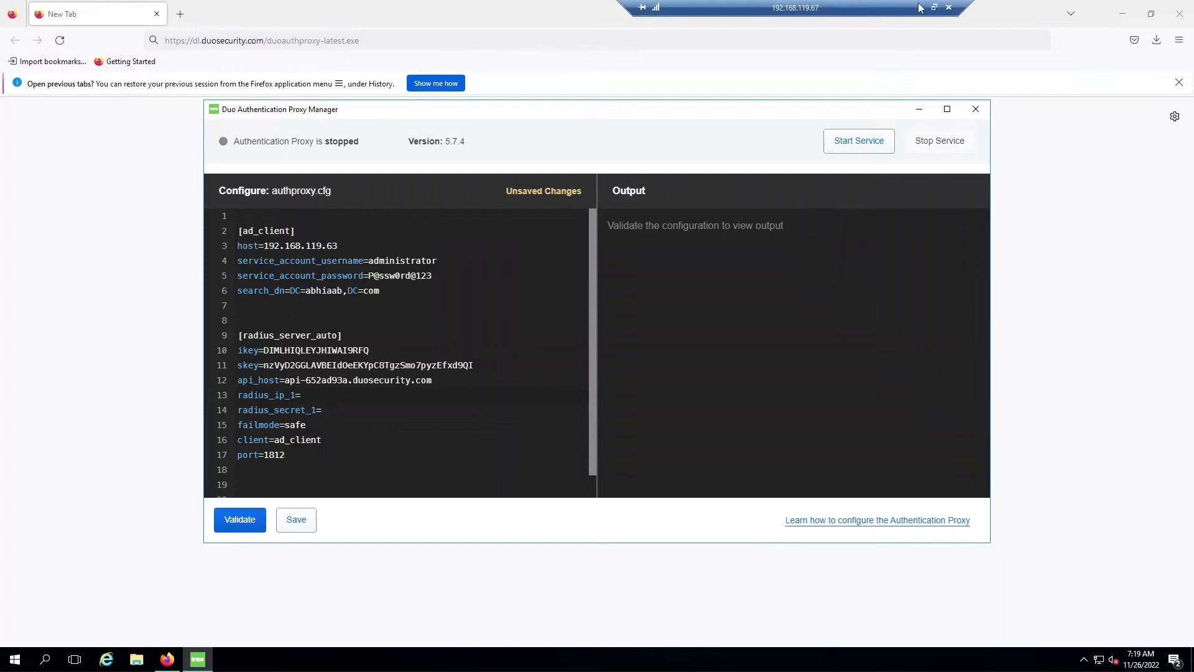
- Switch to the PA-VM firewall and check the ethernet1/1 interface address and the GlobalProtect gateway's local IP
{"action": "left_click", "coordinate": [920, 7]}
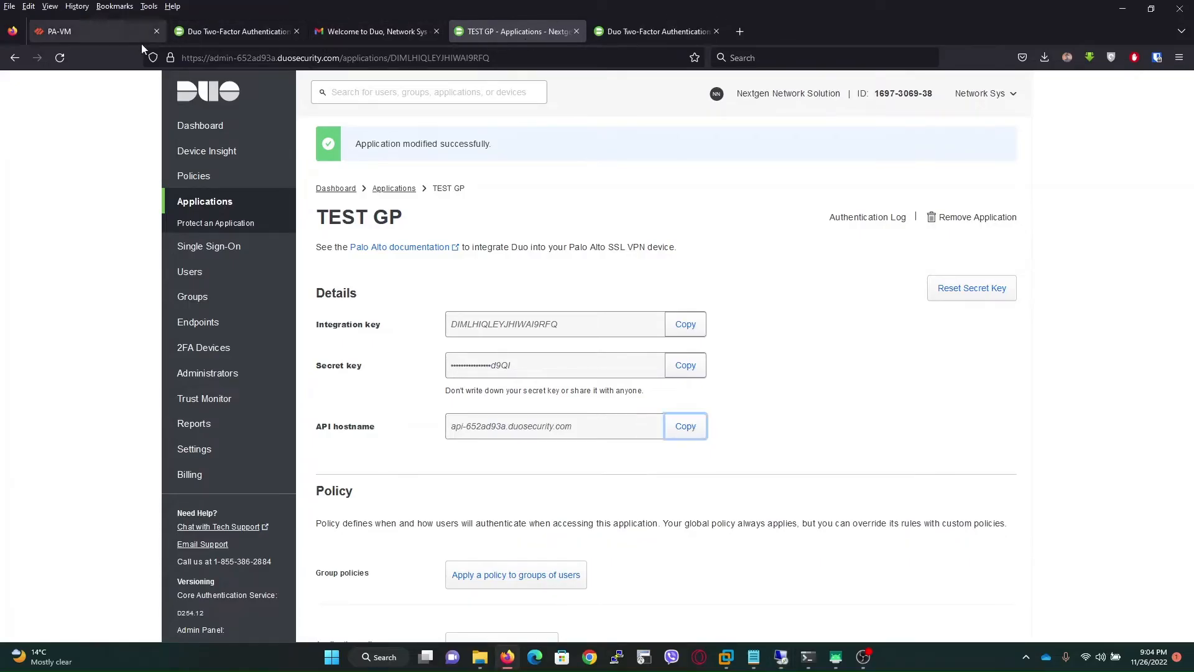
{"action": "left_click", "coordinate": [102, 33]}
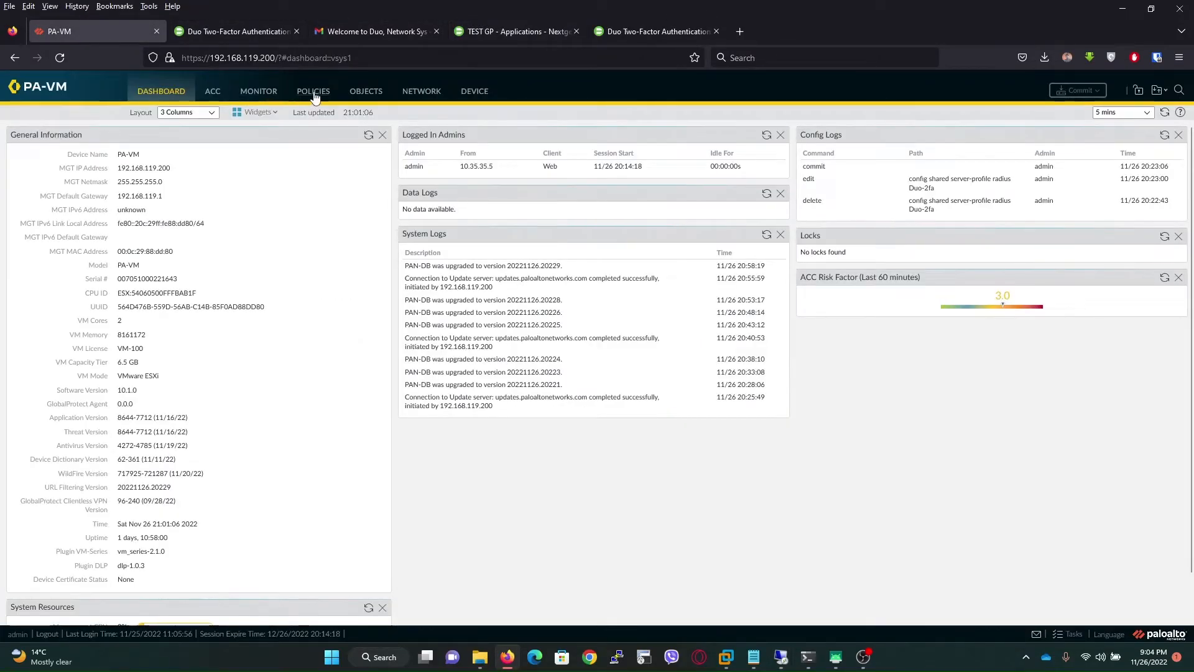
{"action": "left_click", "coordinate": [434, 92]}
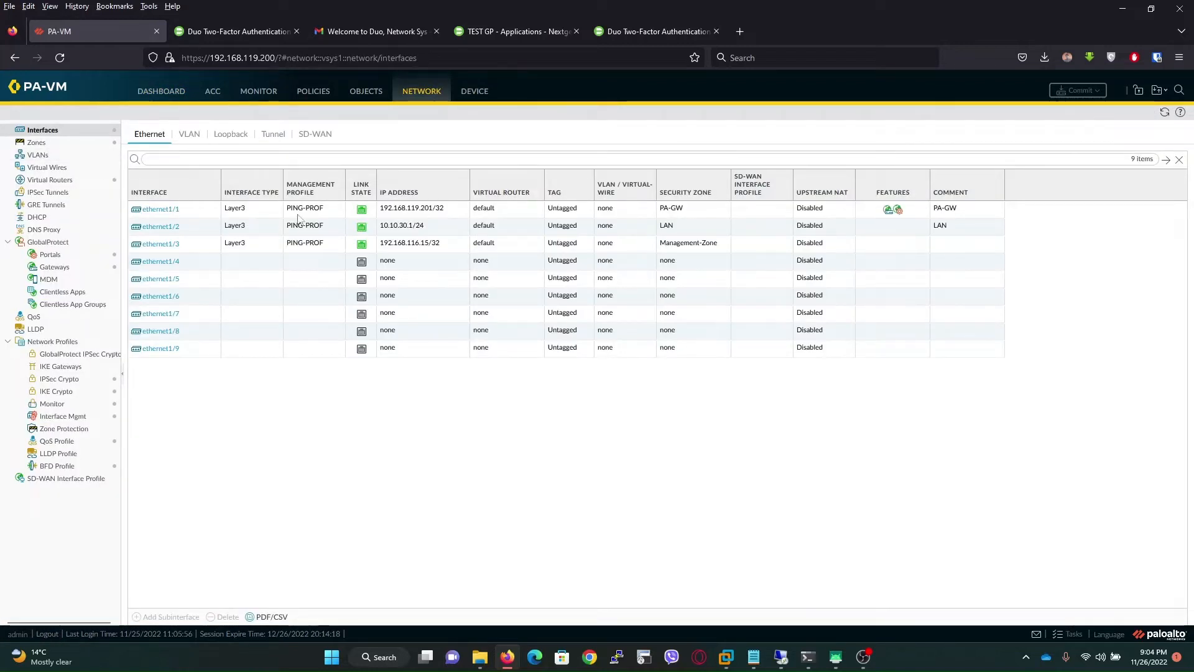
{"action": "left_click", "coordinate": [422, 212]}
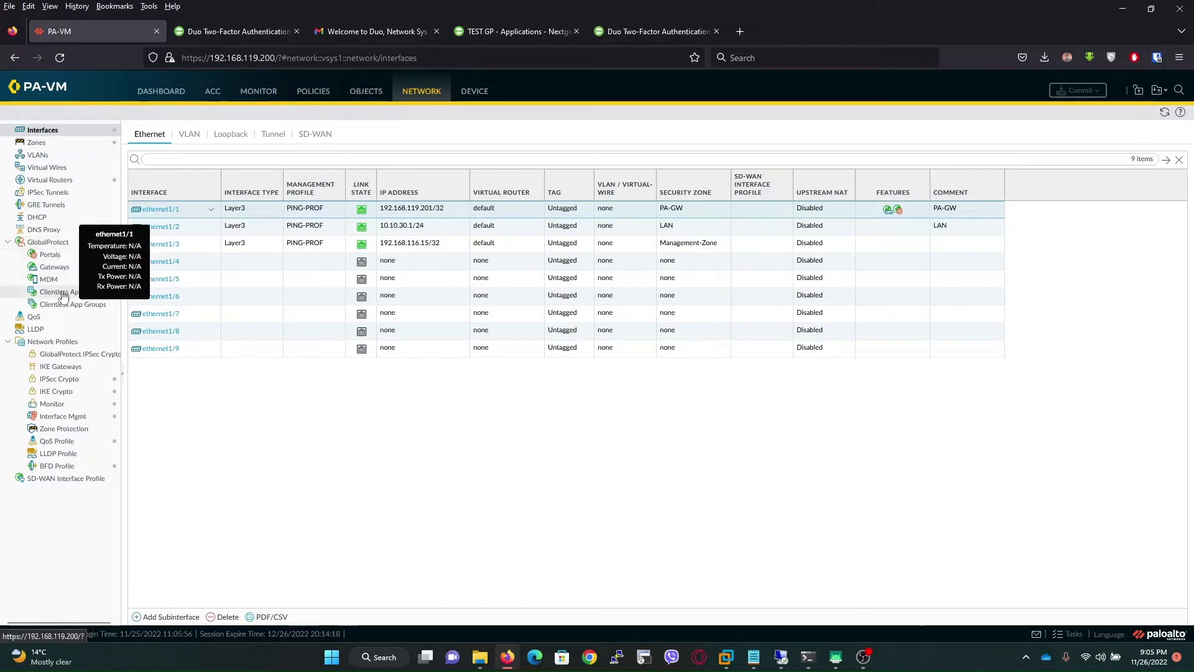
{"action": "left_click", "coordinate": [54, 267]}
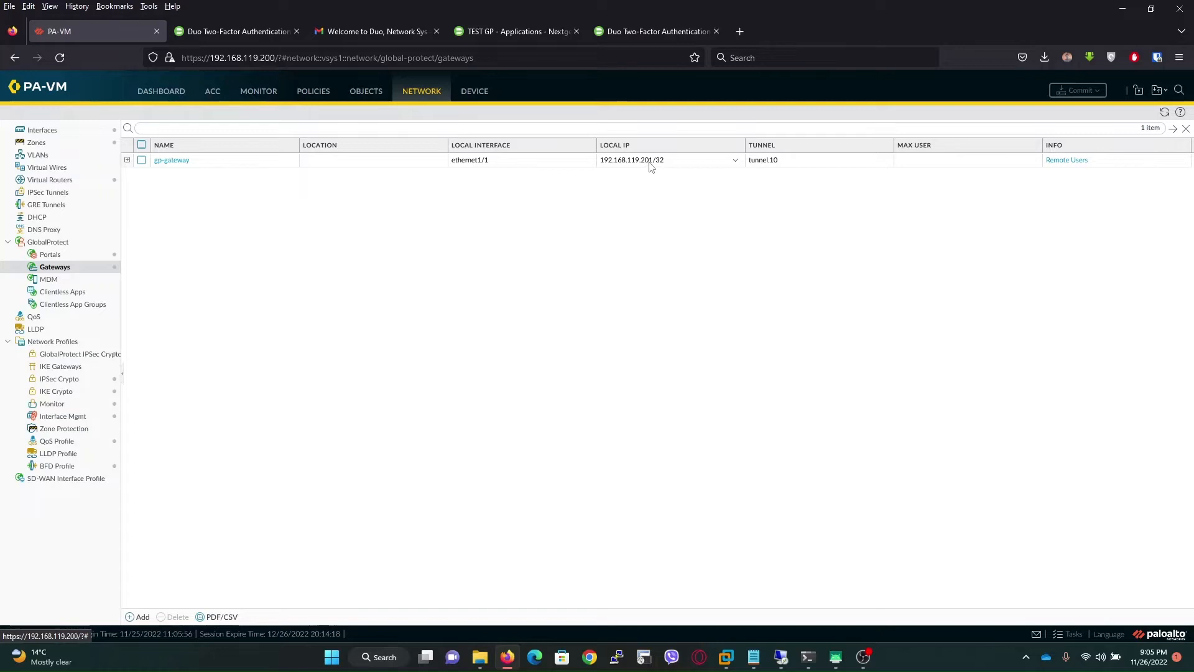
- Back in authproxy.cfg, set radius_ip_1 to 192.168.119.201 and enter the RADIUS shared secret on the radius_secret_1 line
{"action": "mouse_move", "coordinate": [780, 656]}
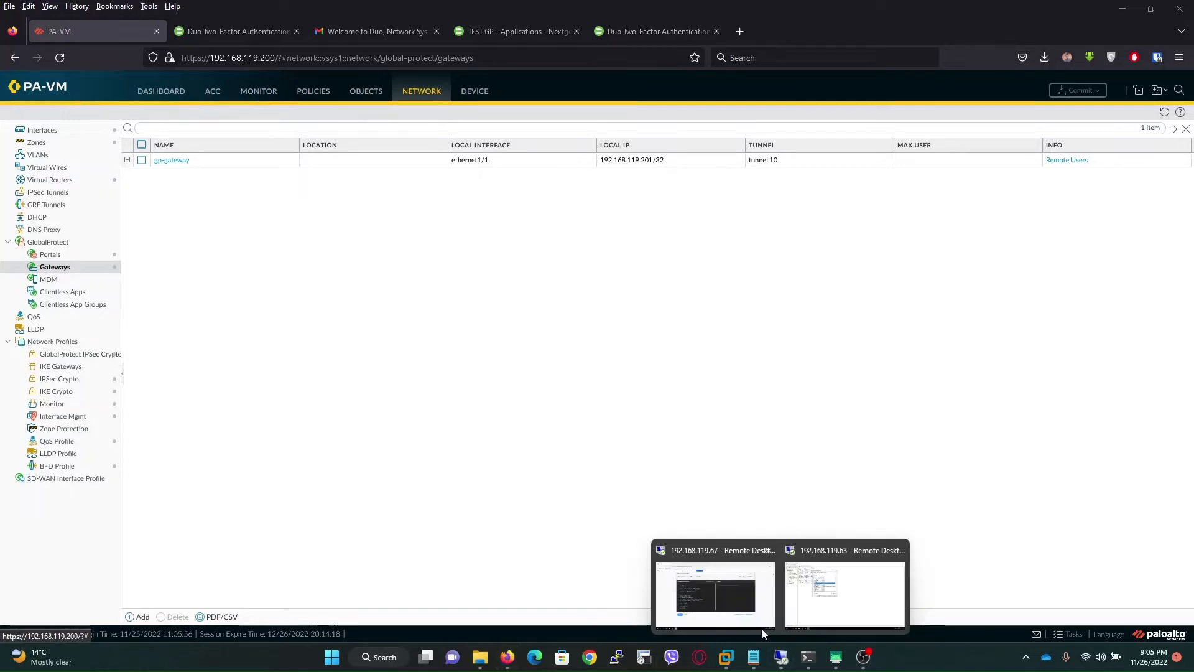
{"action": "left_click", "coordinate": [755, 621]}
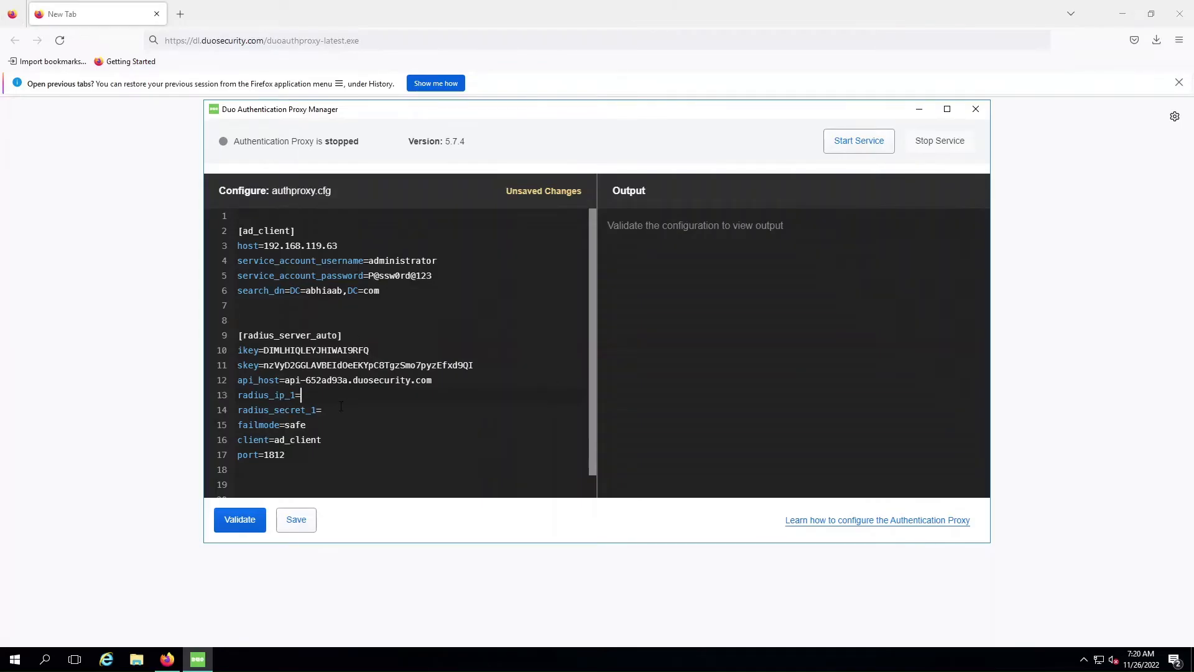
{"action": "type", "text": "1"}
{"action": "type", "text": "92.168.1"}
{"action": "type", "text": "19.201"}
- Review the failmode, client and port lines of [radius_server_auto], comparing the client value with the [ad_client] section name
{"action": "left_click_drag", "start_coordinate": [314, 424], "coordinate": [239, 432]}
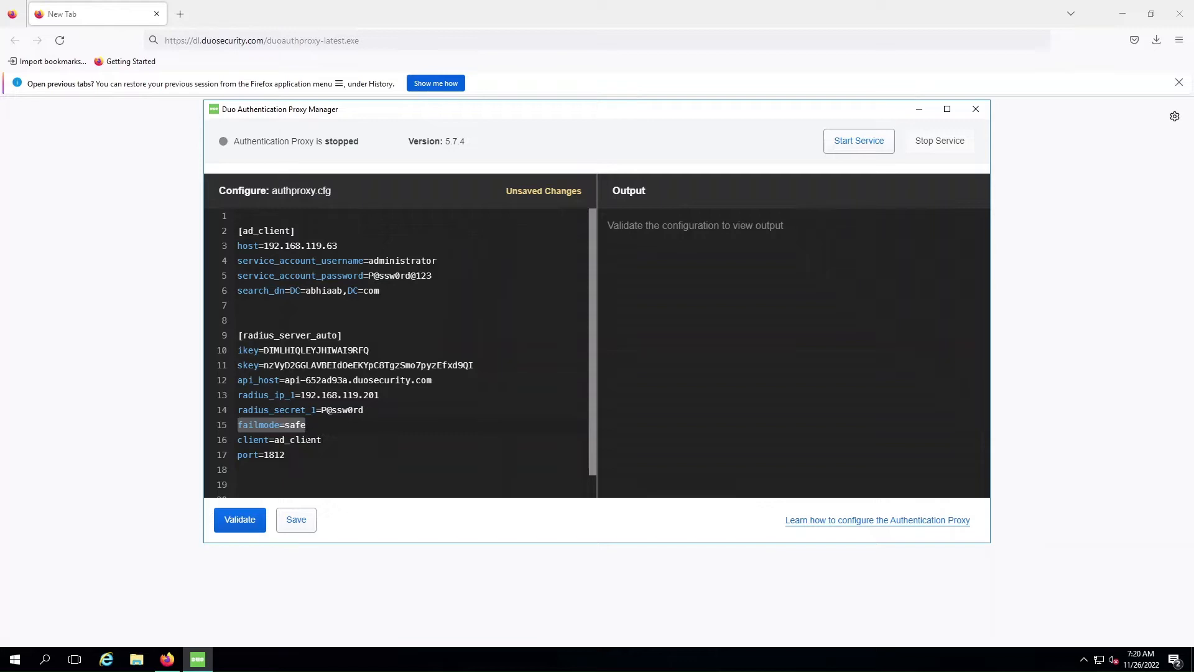
{"action": "left_click", "coordinate": [332, 441]}
{"action": "left_click_drag", "start_coordinate": [276, 440], "coordinate": [322, 440]}
{"action": "left_click", "coordinate": [331, 440]}
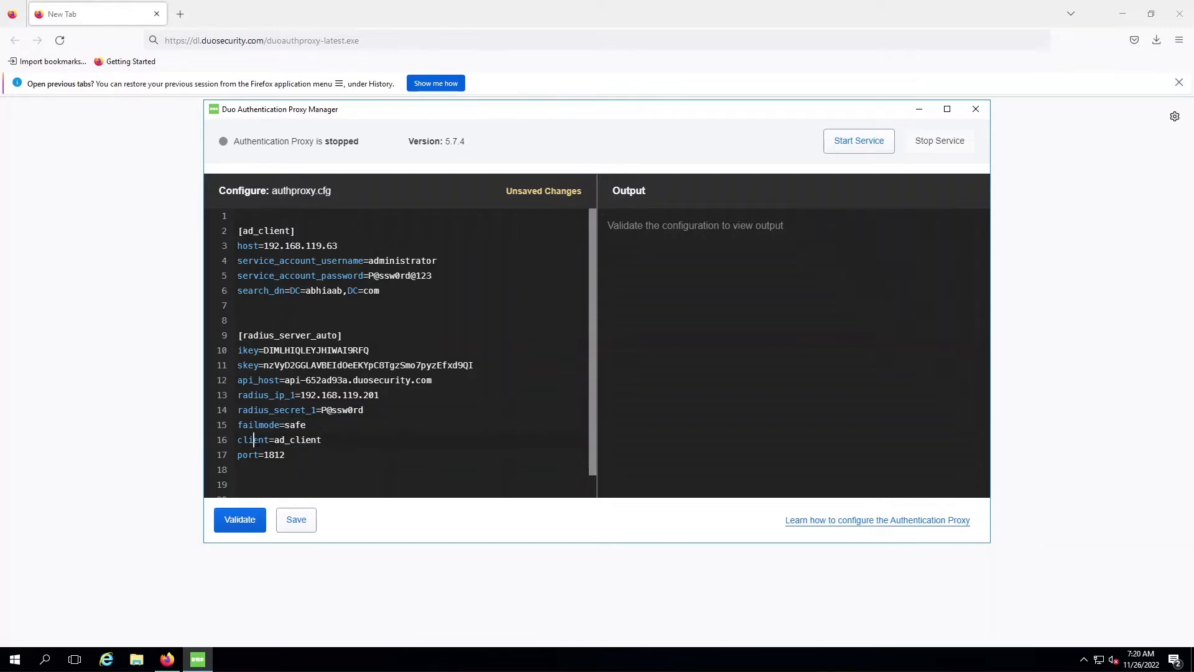
{"action": "left_click_drag", "start_coordinate": [276, 440], "coordinate": [322, 440]}
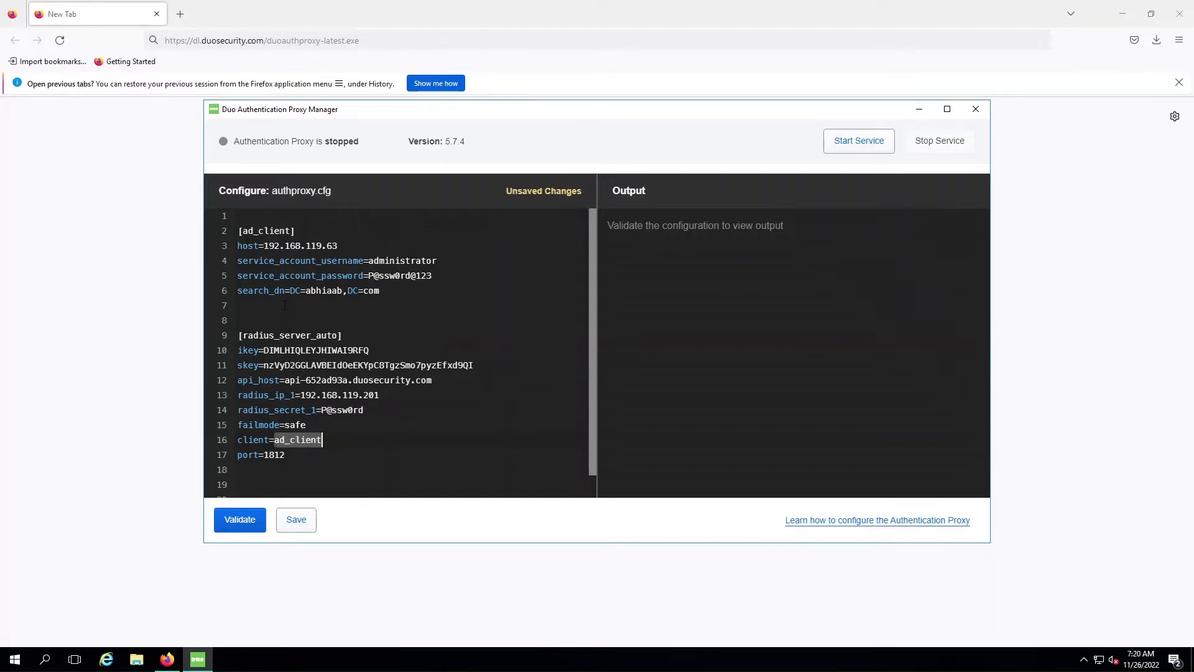
{"action": "left_click_drag", "start_coordinate": [295, 231], "coordinate": [244, 231]}
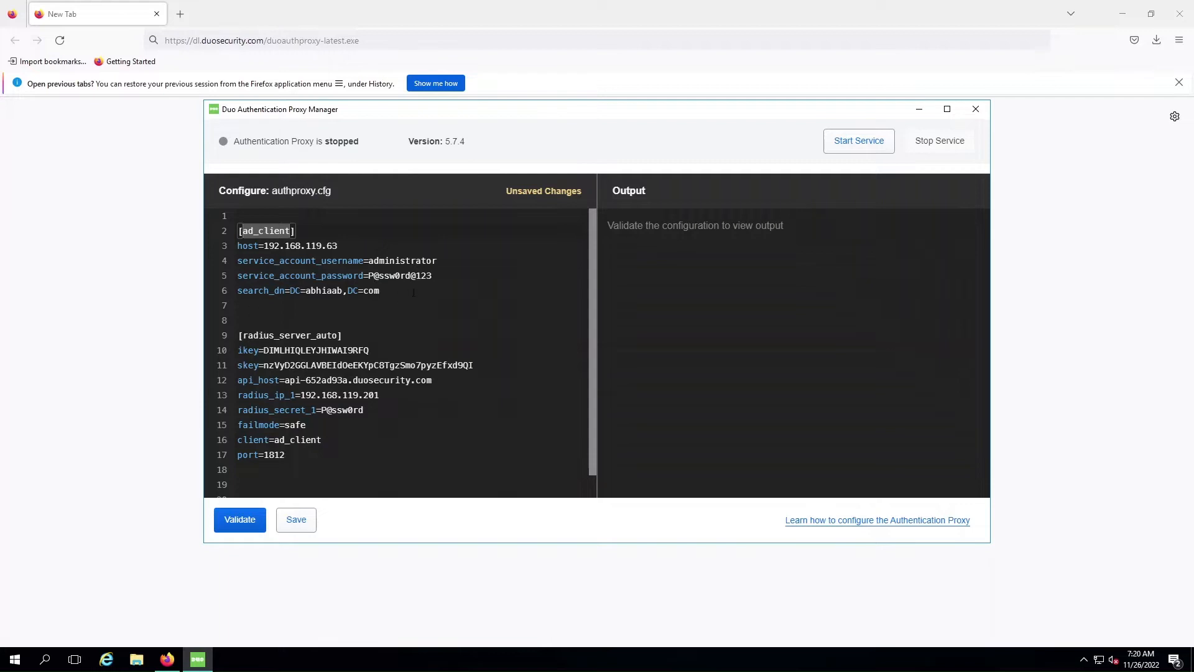
{"action": "left_click_drag", "start_coordinate": [414, 292], "coordinate": [243, 233]}
{"action": "left_click_drag", "start_coordinate": [322, 440], "coordinate": [277, 444]}
{"action": "left_click", "coordinate": [299, 449]}
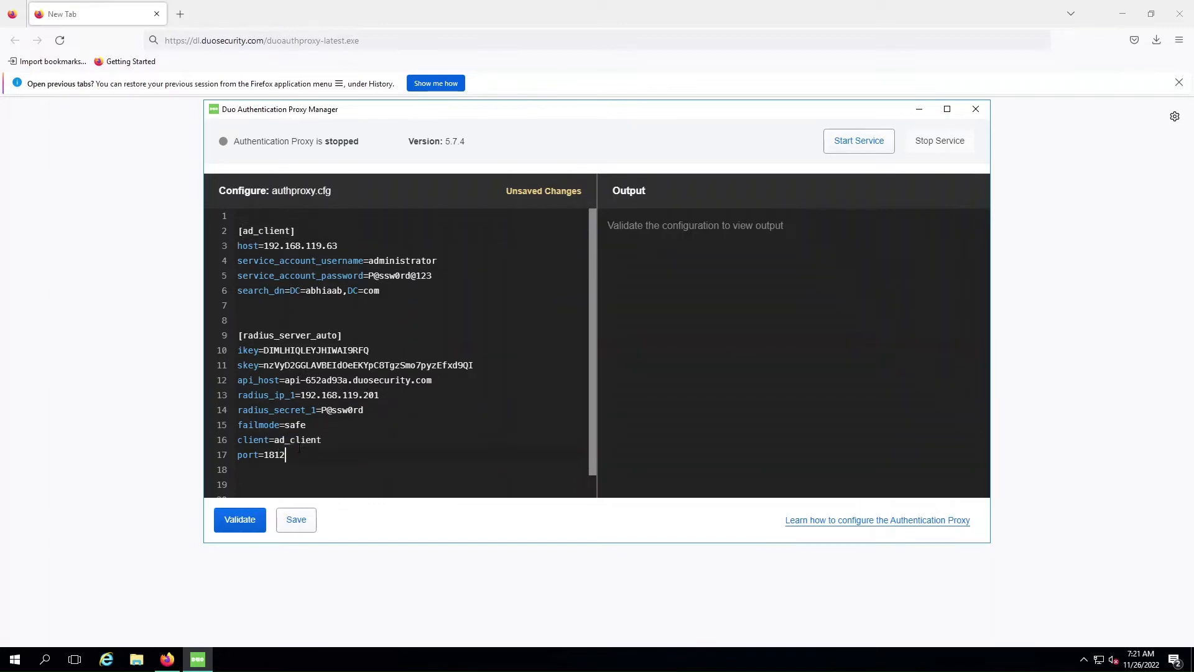
{"action": "scroll", "coordinate": [315, 431], "scroll_direction": "down", "scroll_amount": 1}
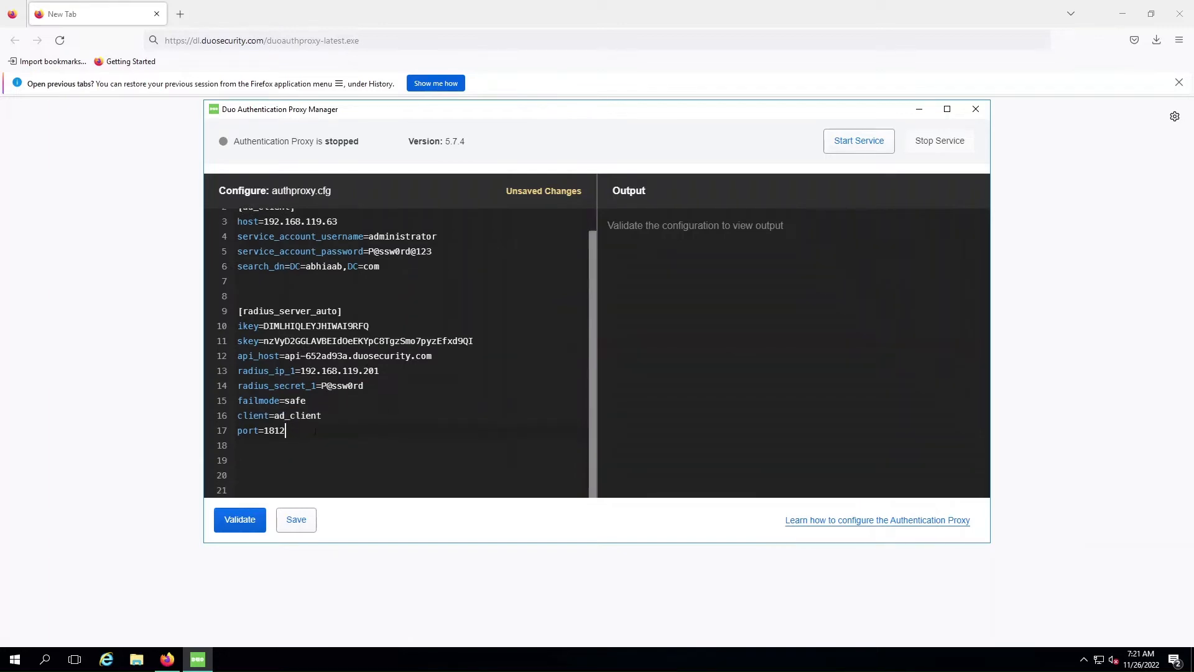
- Save the changes to authproxy.cfg without prior validation, and run validation on the saved configuration
{"action": "left_click", "coordinate": [296, 522]}
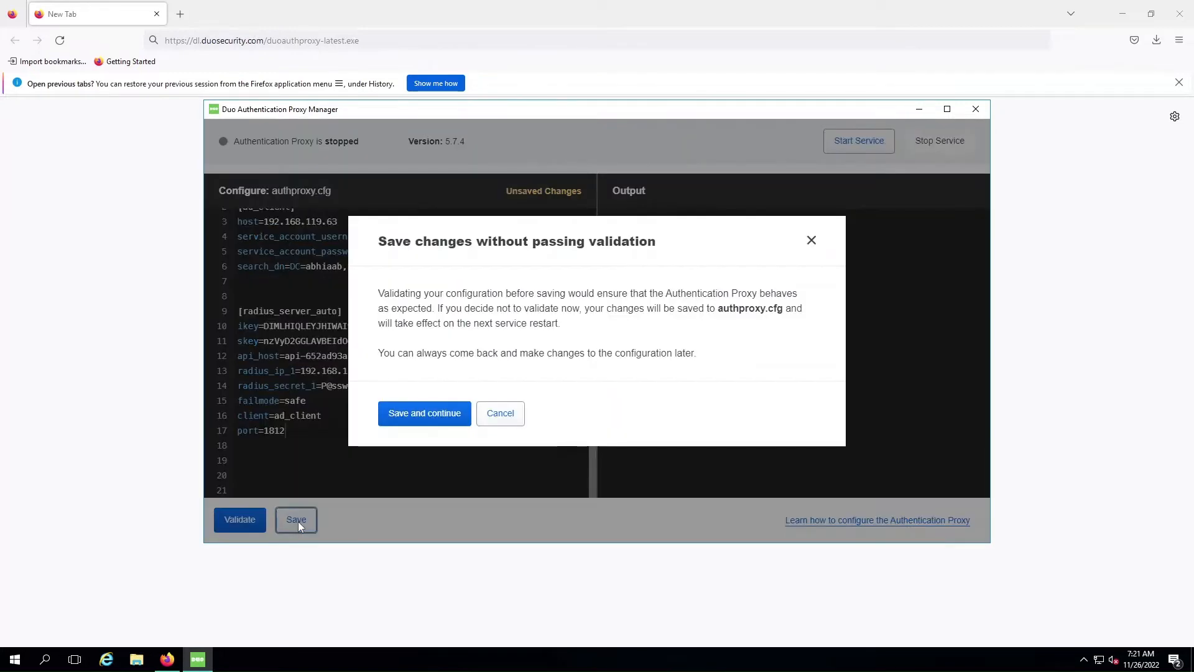
{"action": "left_click", "coordinate": [401, 414]}
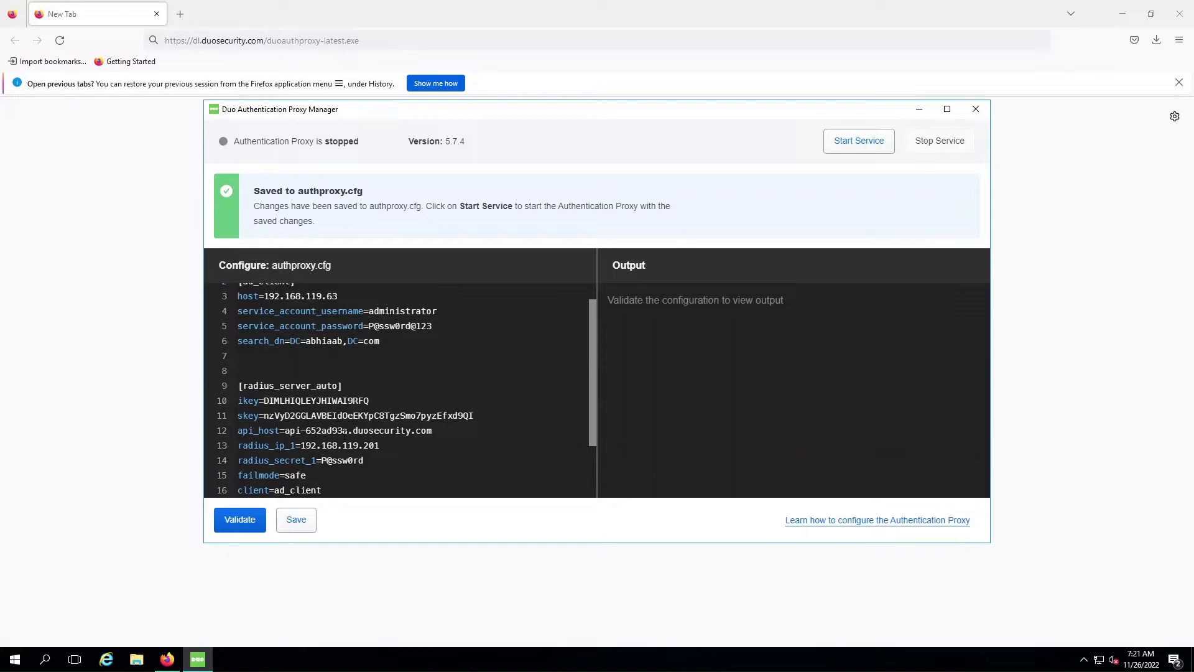
{"action": "left_click", "coordinate": [243, 515]}
{"action": "left_click", "coordinate": [253, 519]}
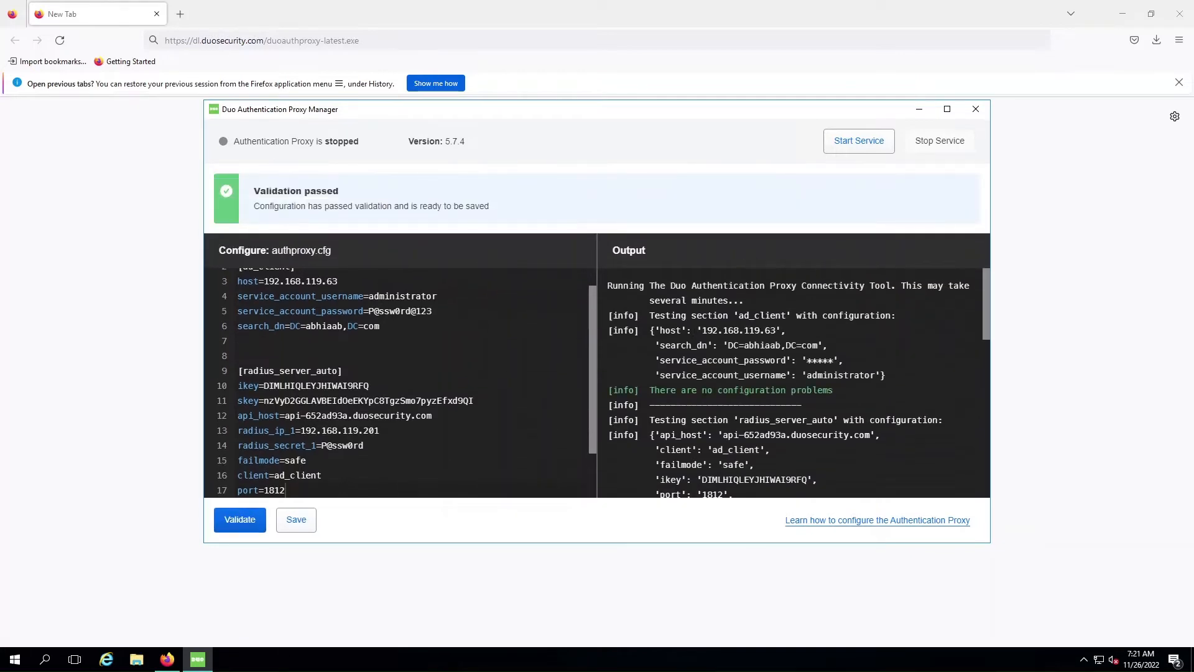
- Examine the connectivity tool output for the ad_client and radius_server_auto sections, including its summary
{"action": "scroll", "coordinate": [704, 390], "scroll_direction": "down", "scroll_amount": 10}
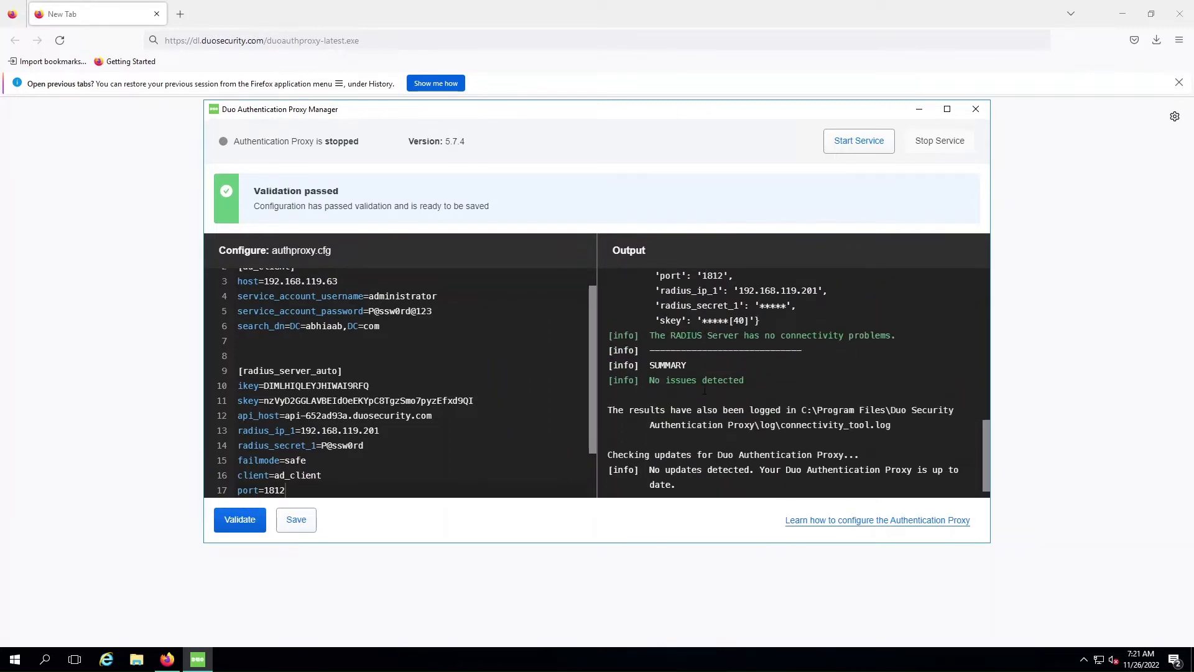
{"action": "scroll", "coordinate": [704, 390], "scroll_direction": "down", "scroll_amount": 1}
{"action": "scroll", "coordinate": [705, 390], "scroll_direction": "up", "scroll_amount": 5}
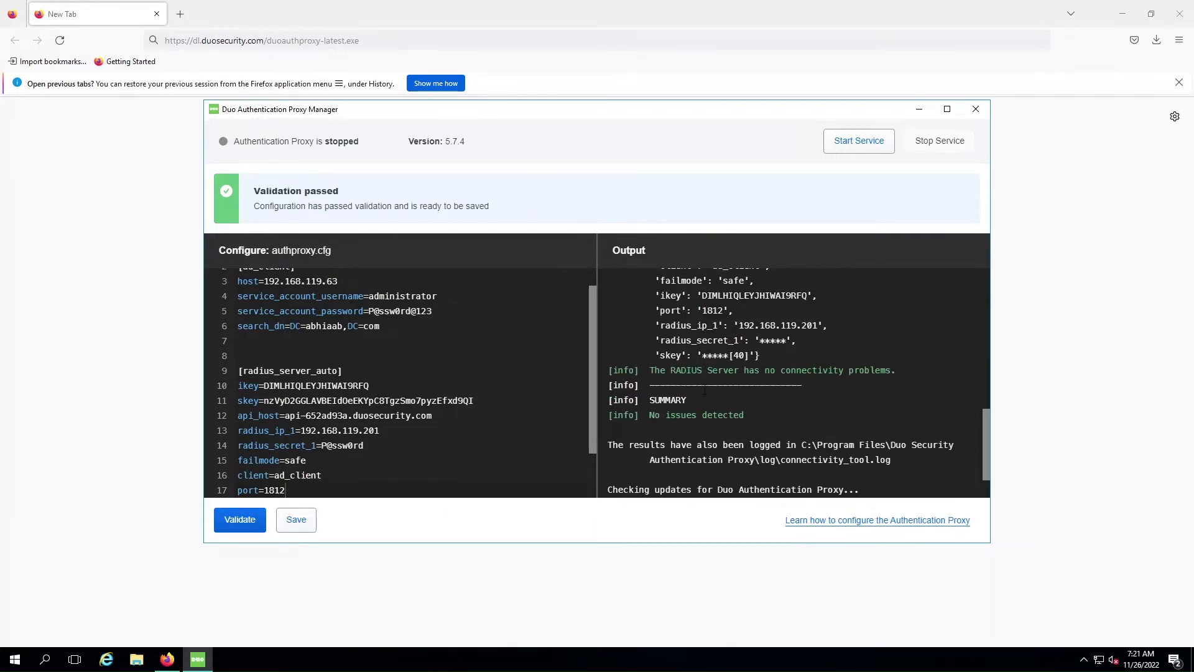
{"action": "scroll", "coordinate": [704, 390], "scroll_direction": "up", "scroll_amount": 6}
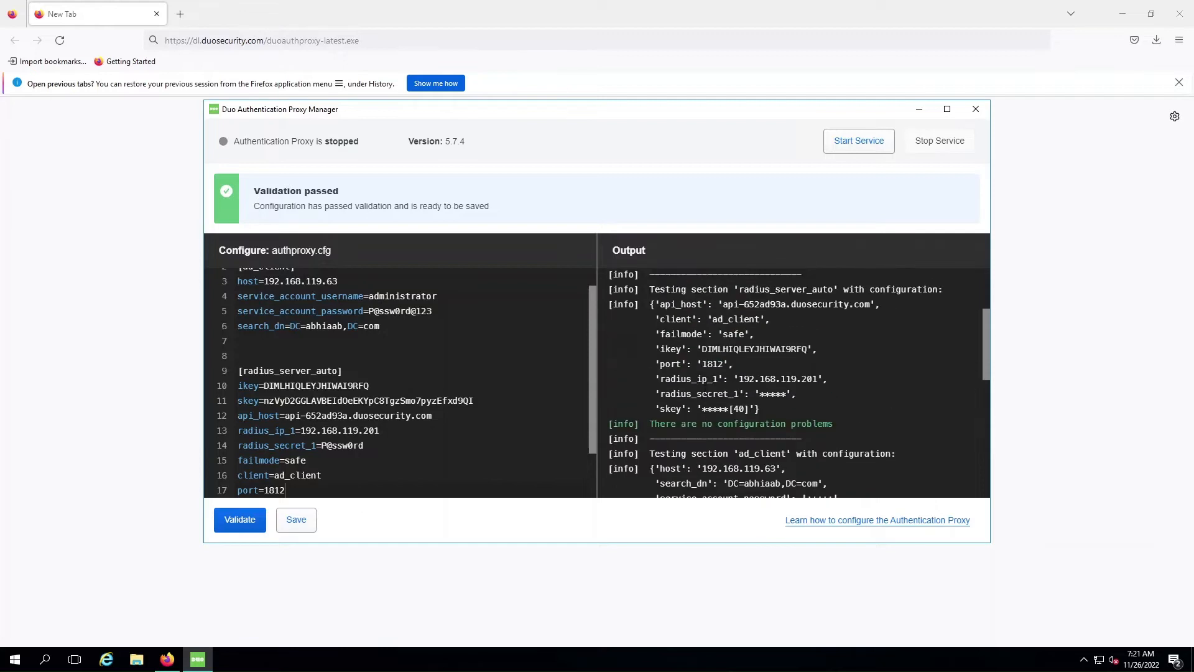
{"action": "scroll", "coordinate": [705, 388], "scroll_direction": "down", "scroll_amount": 3}
{"action": "scroll", "coordinate": [705, 388], "scroll_direction": "up", "scroll_amount": 3}
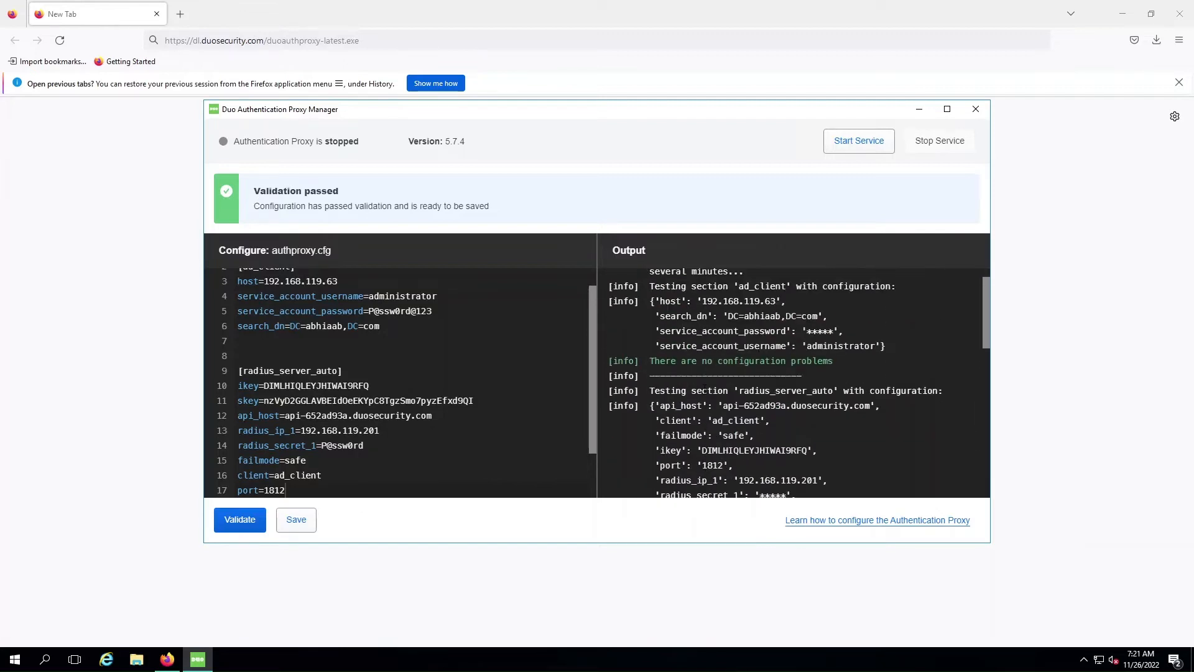
{"action": "scroll", "coordinate": [705, 388], "scroll_direction": "down", "scroll_amount": 3}
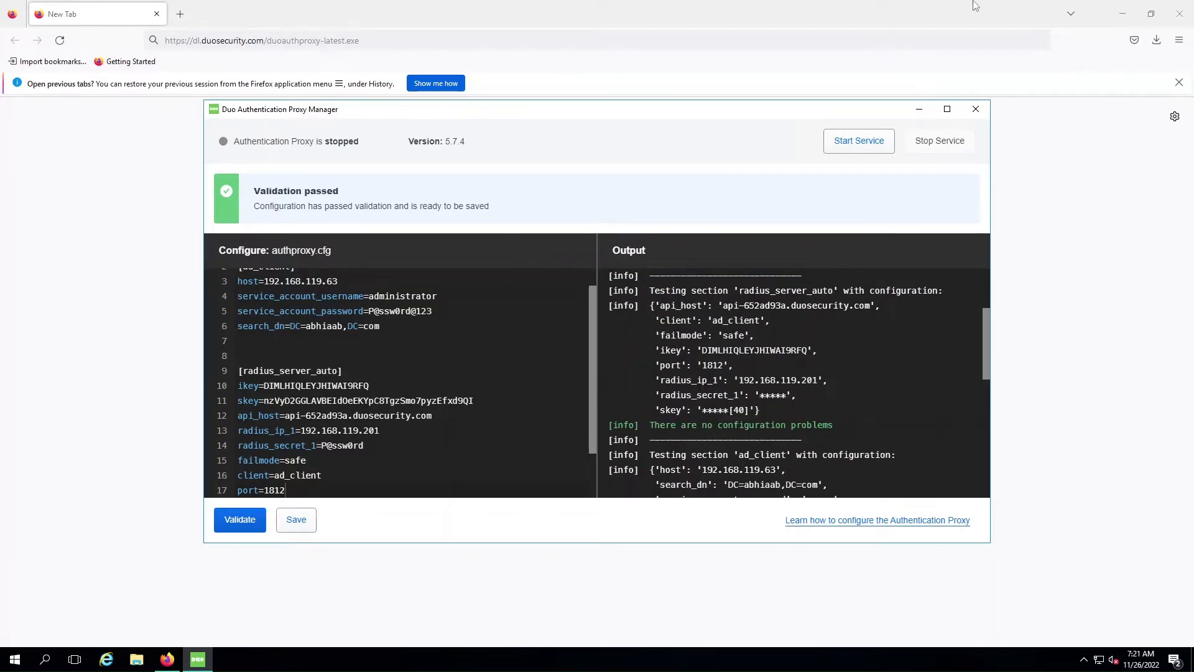
- Switch to the Duo Admin Panel in Firefox and open Directory Sync for the users
{"action": "left_click", "coordinate": [919, 8]}
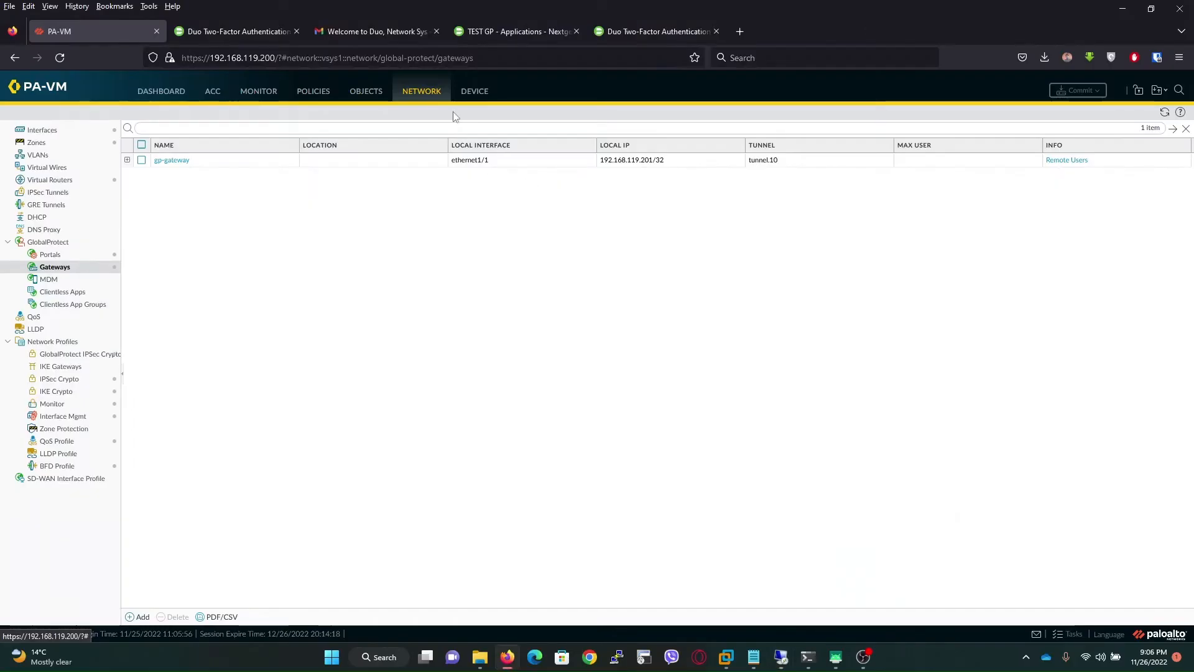
{"action": "left_click", "coordinate": [495, 26]}
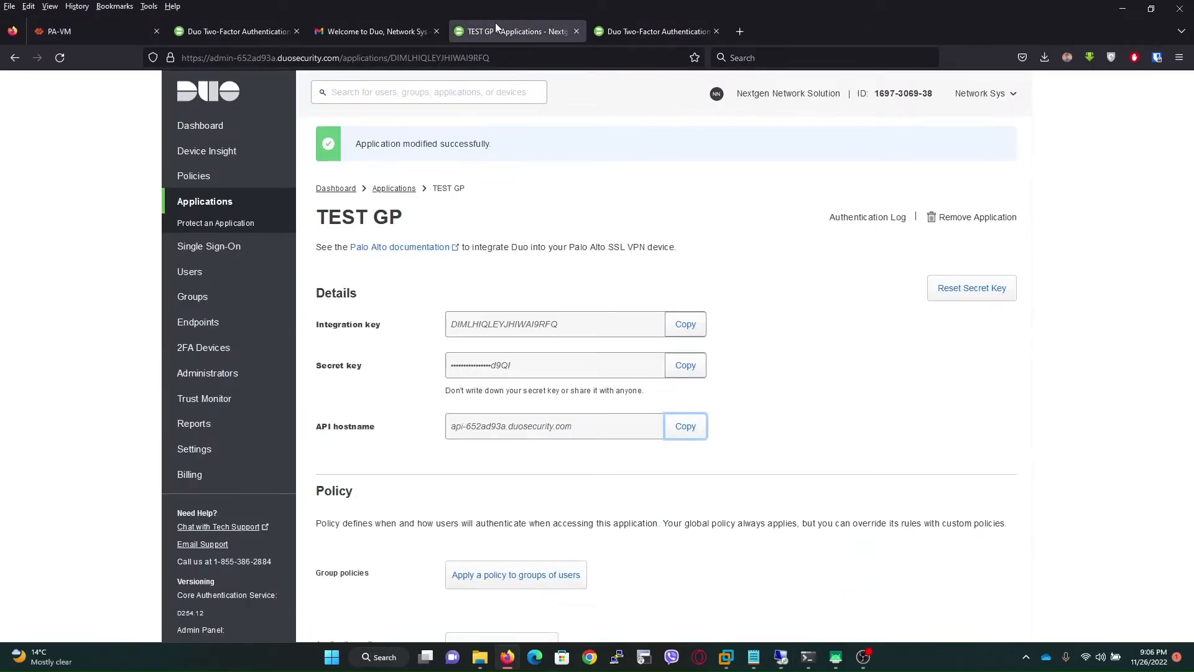
{"action": "left_click", "coordinate": [202, 283]}
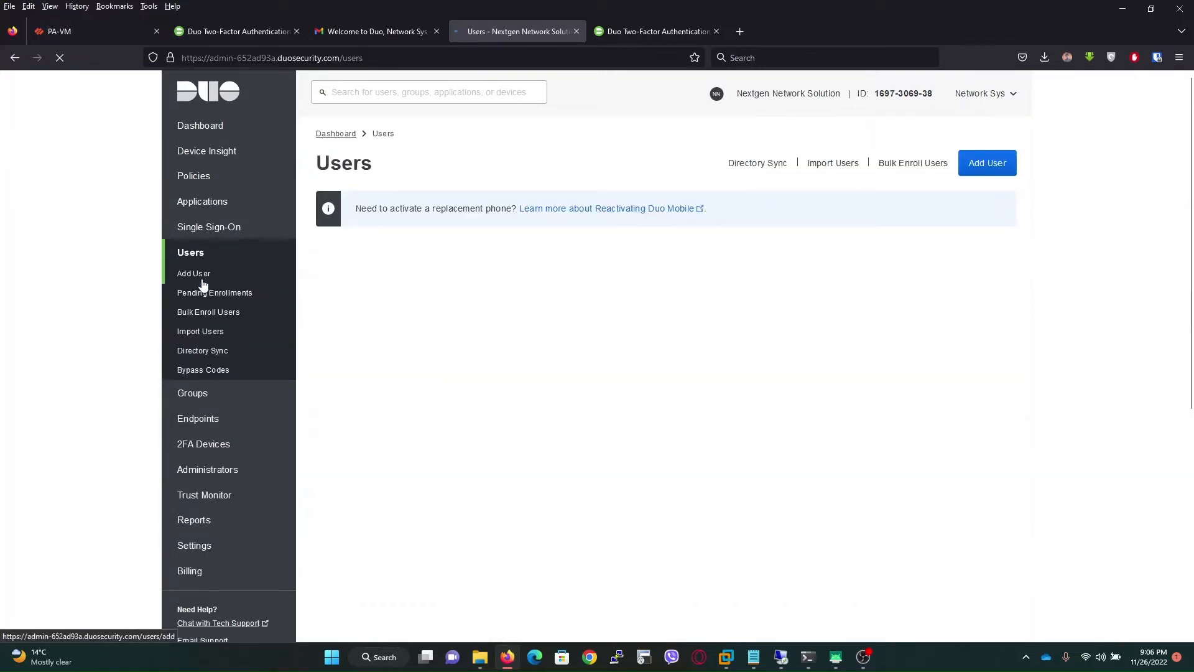
{"action": "left_click", "coordinate": [749, 171]}
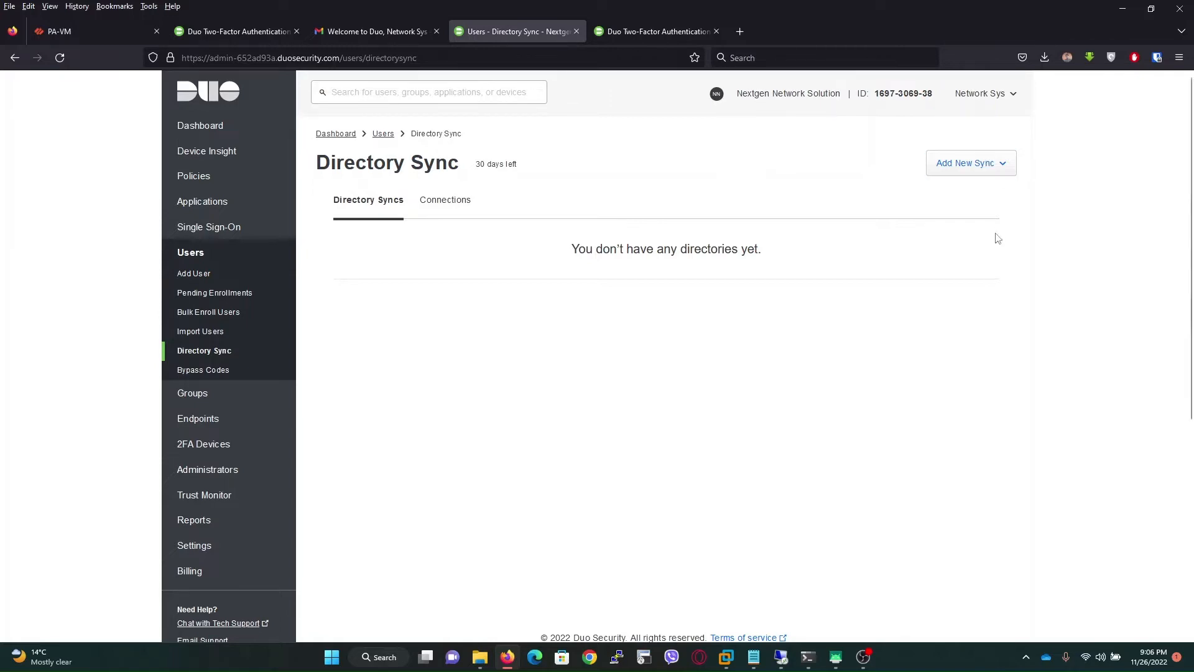
{"action": "left_click", "coordinate": [863, 658]}
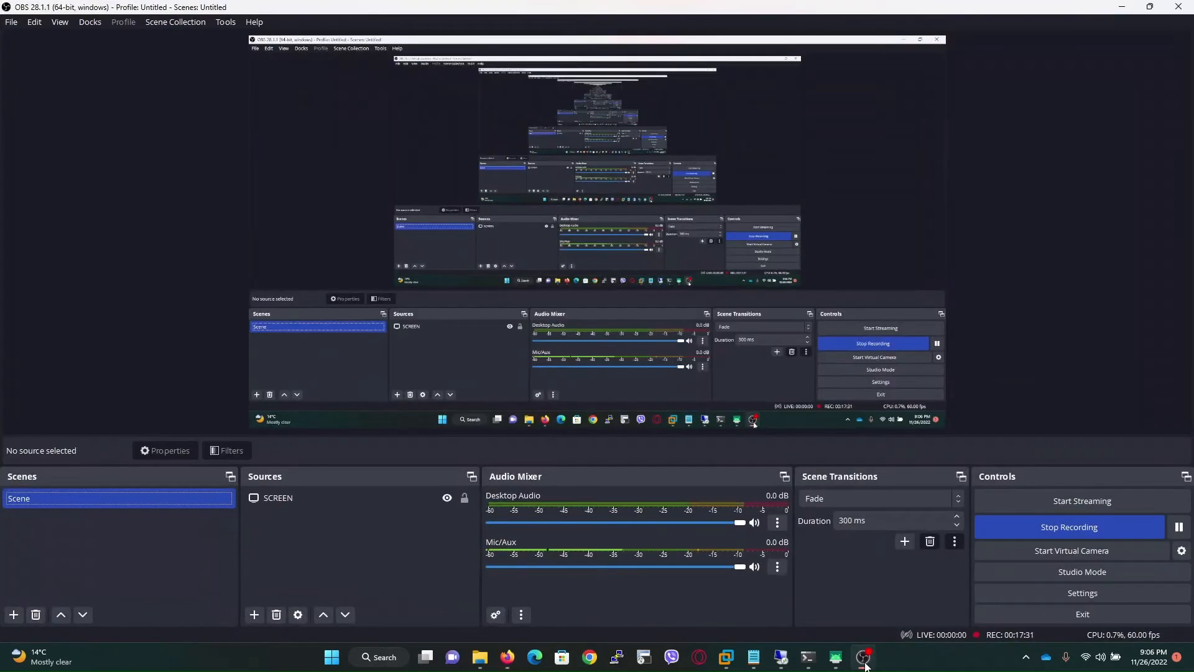
{"action": "left_click", "coordinate": [864, 658]}
- Start a new Active Directory sync, choose Add new connection and continue to the connection setup
{"action": "left_click", "coordinate": [1003, 172]}
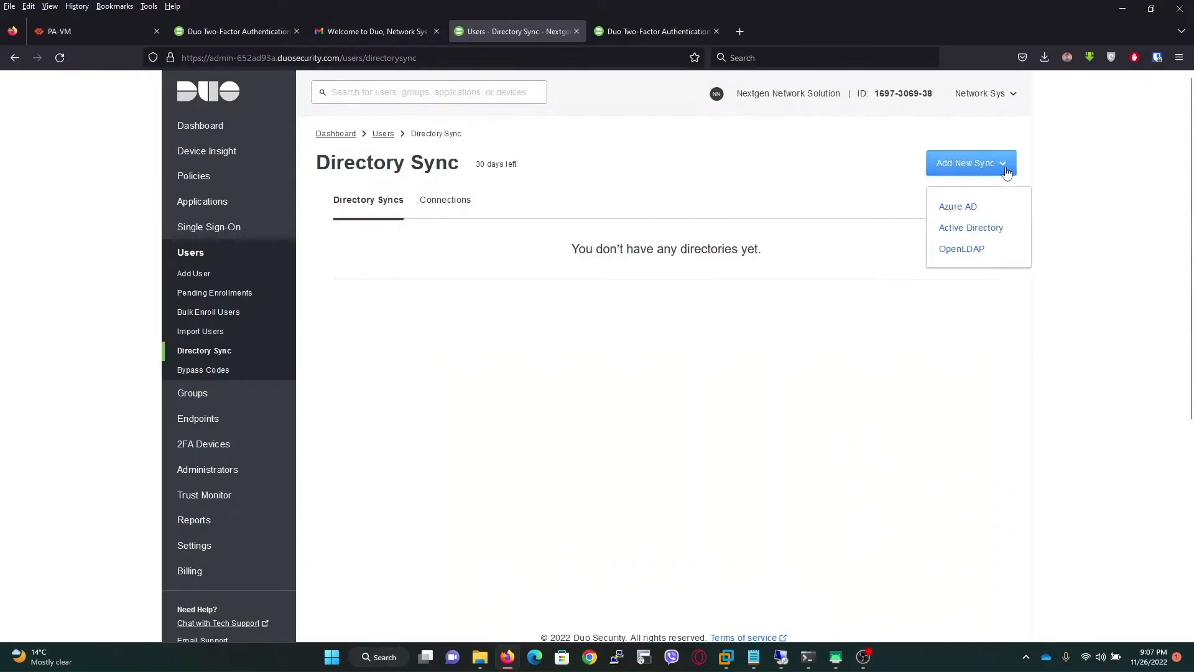
{"action": "left_click", "coordinate": [961, 230]}
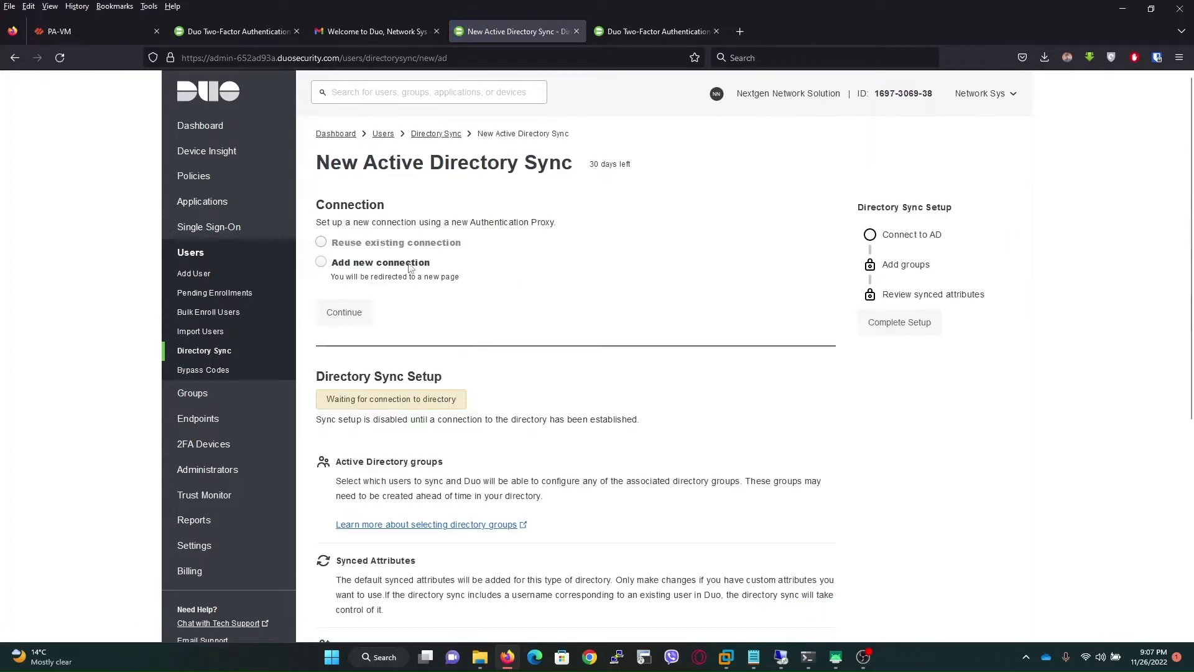
{"action": "left_click", "coordinate": [322, 264]}
{"action": "left_click", "coordinate": [334, 314]}
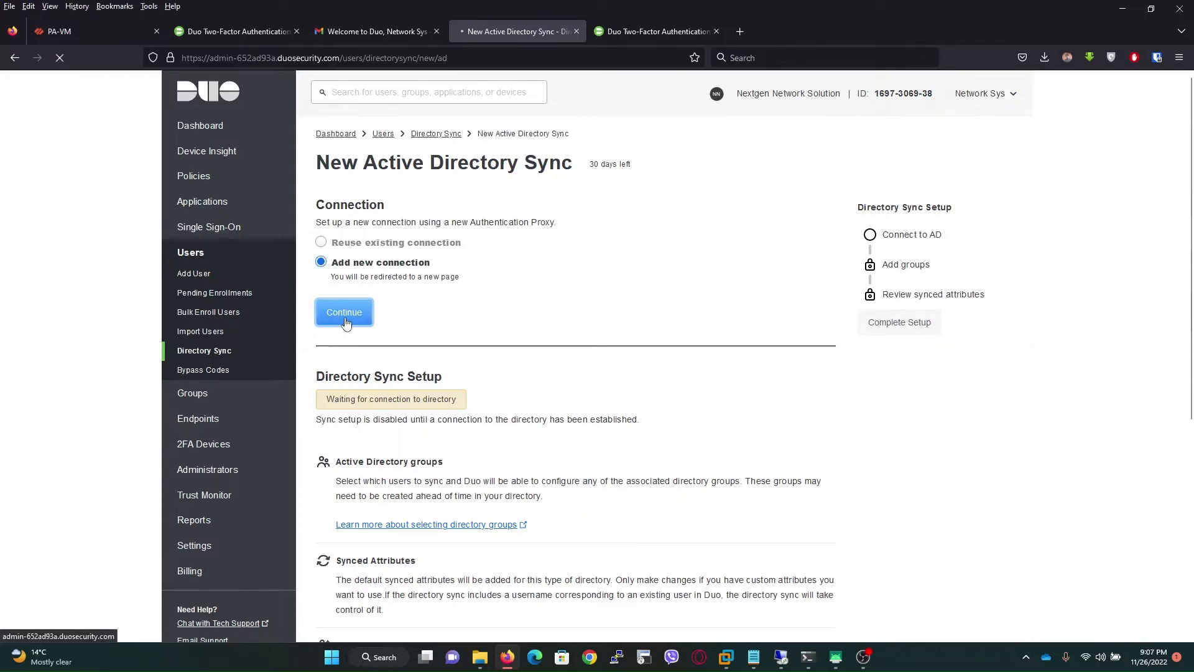
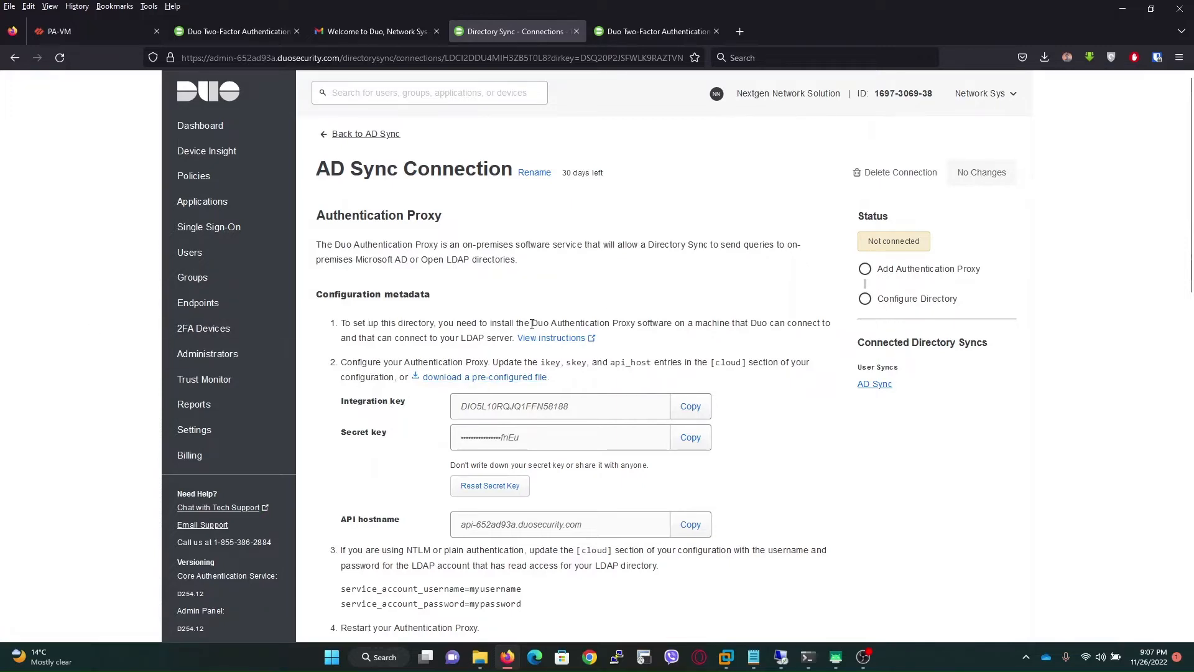
- Download the pre-configured authproxy.cfg for the AD Sync connection and open it once in Notepad
{"action": "left_click", "coordinate": [477, 378]}
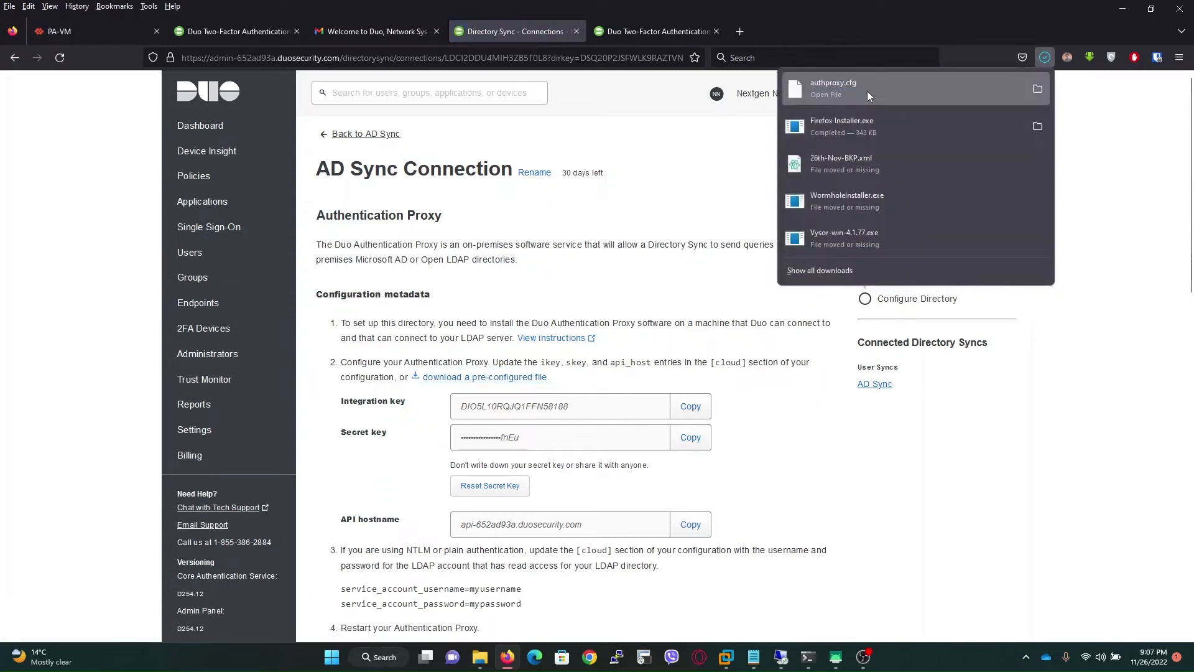
{"action": "left_click", "coordinate": [867, 91]}
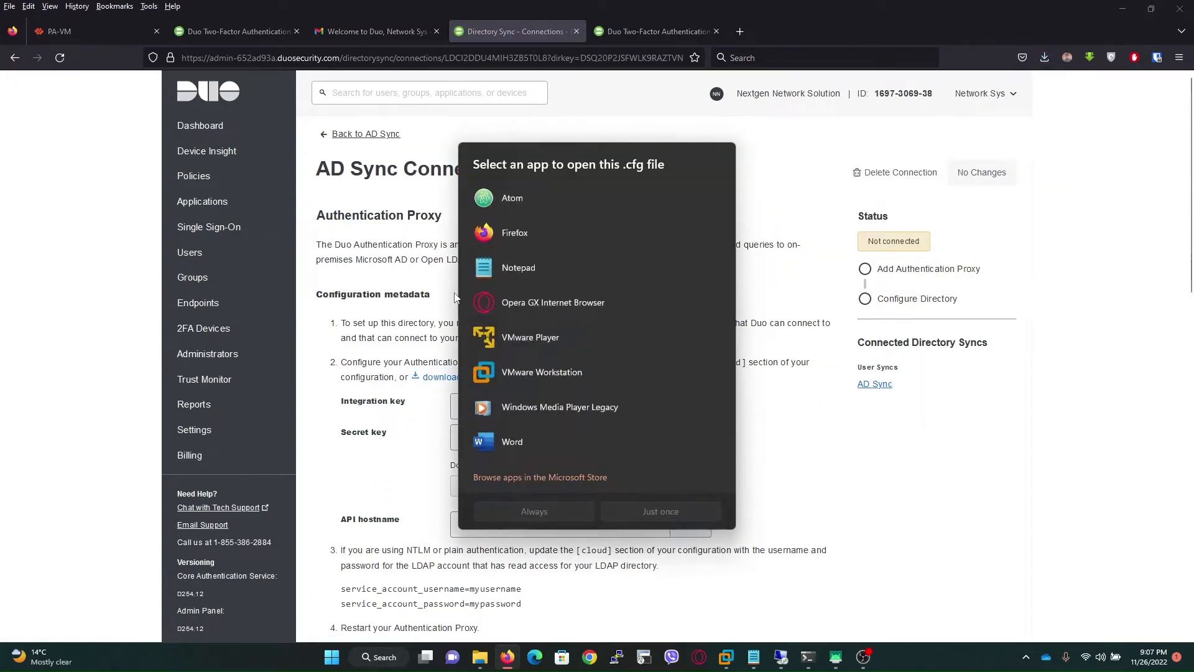
{"action": "left_click", "coordinate": [483, 273]}
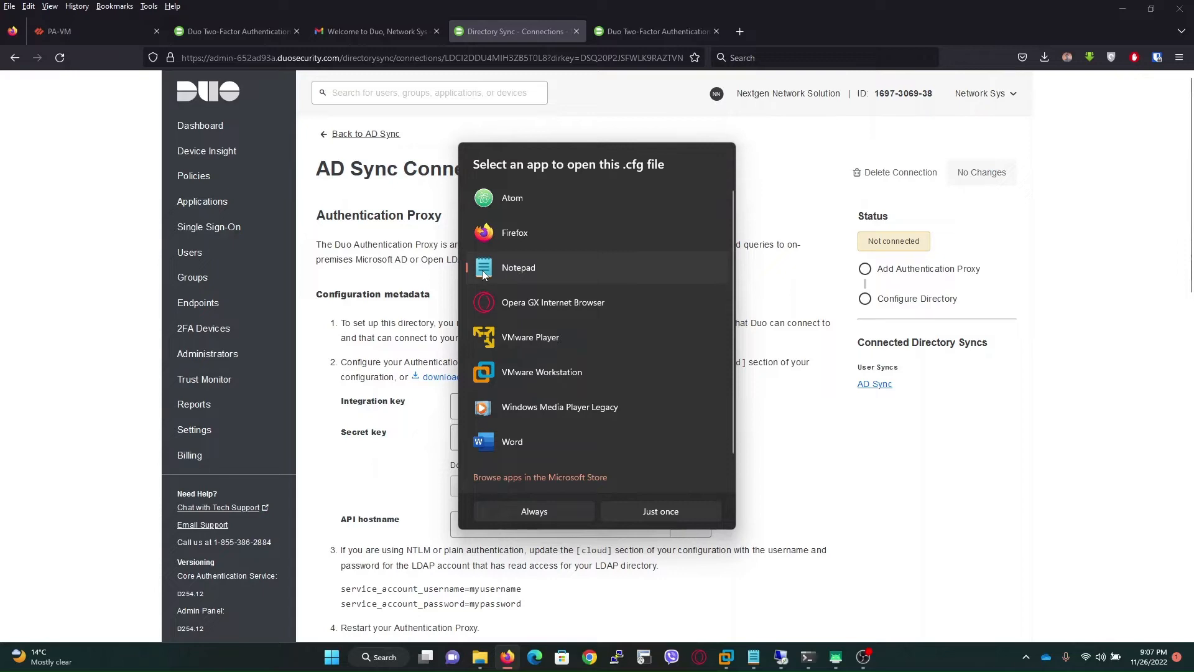
{"action": "left_click", "coordinate": [636, 511]}
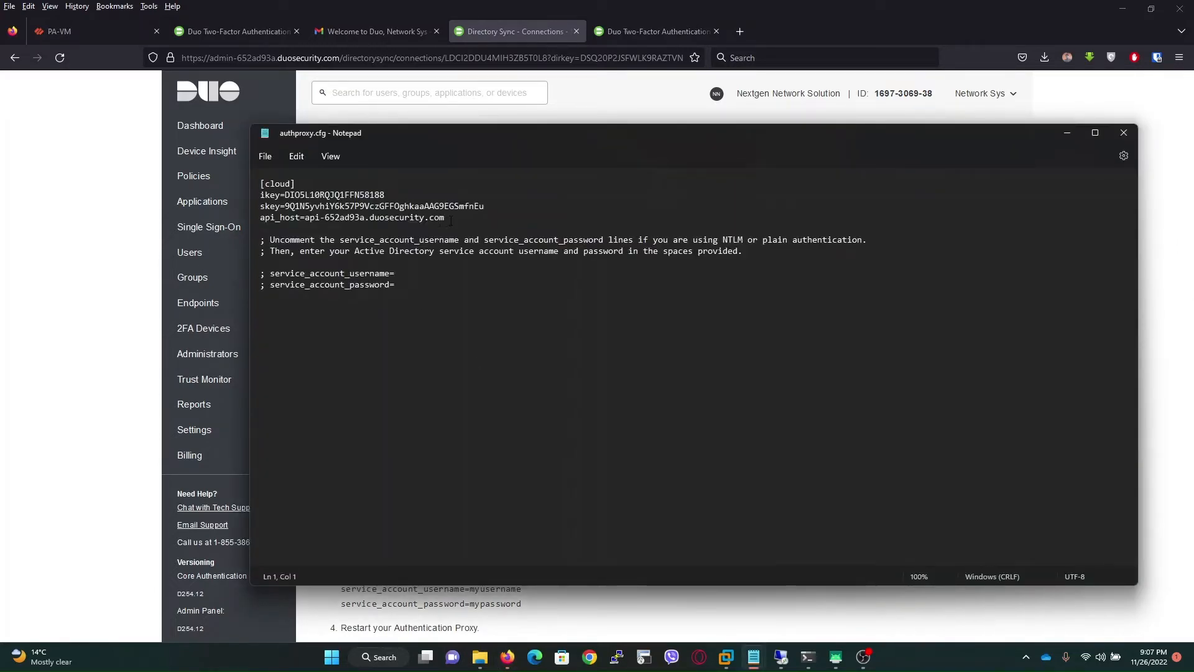
- Copy the [cloud] section with its integration key, secret key and API host into authproxy.cfg in Duo Authentication Proxy Manager, below [radius_server_auto]
{"action": "left_click_drag", "start_coordinate": [442, 217], "coordinate": [240, 187]}
{"action": "key", "text": "ctrl+c"}
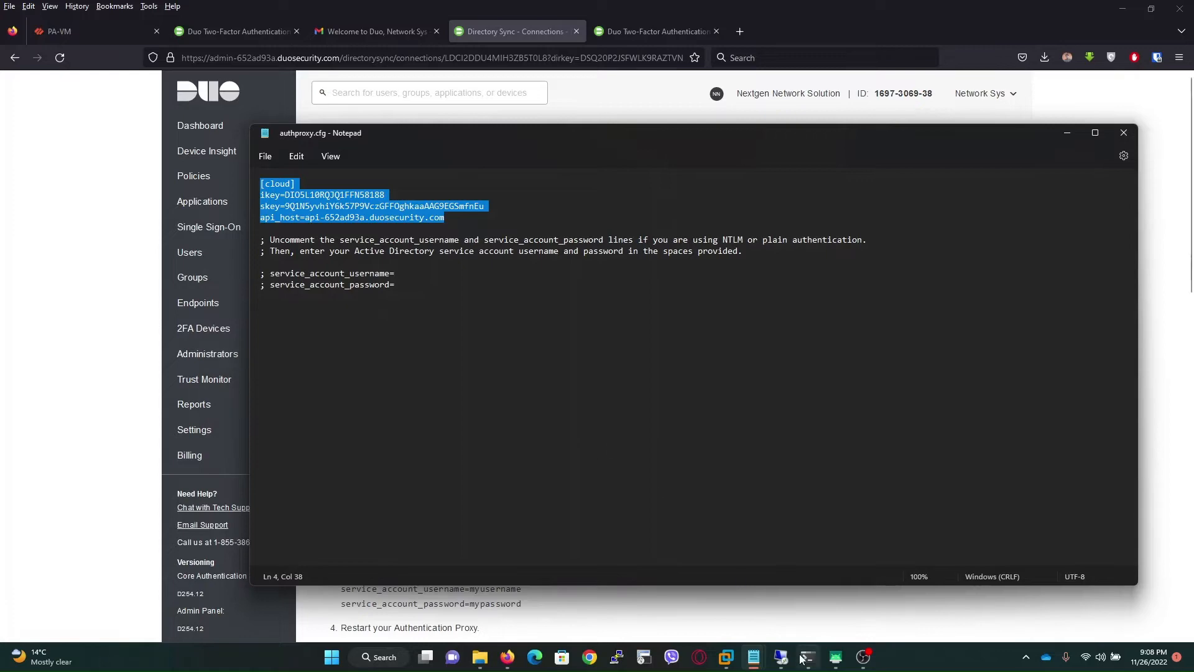
{"action": "left_click", "coordinate": [814, 625]}
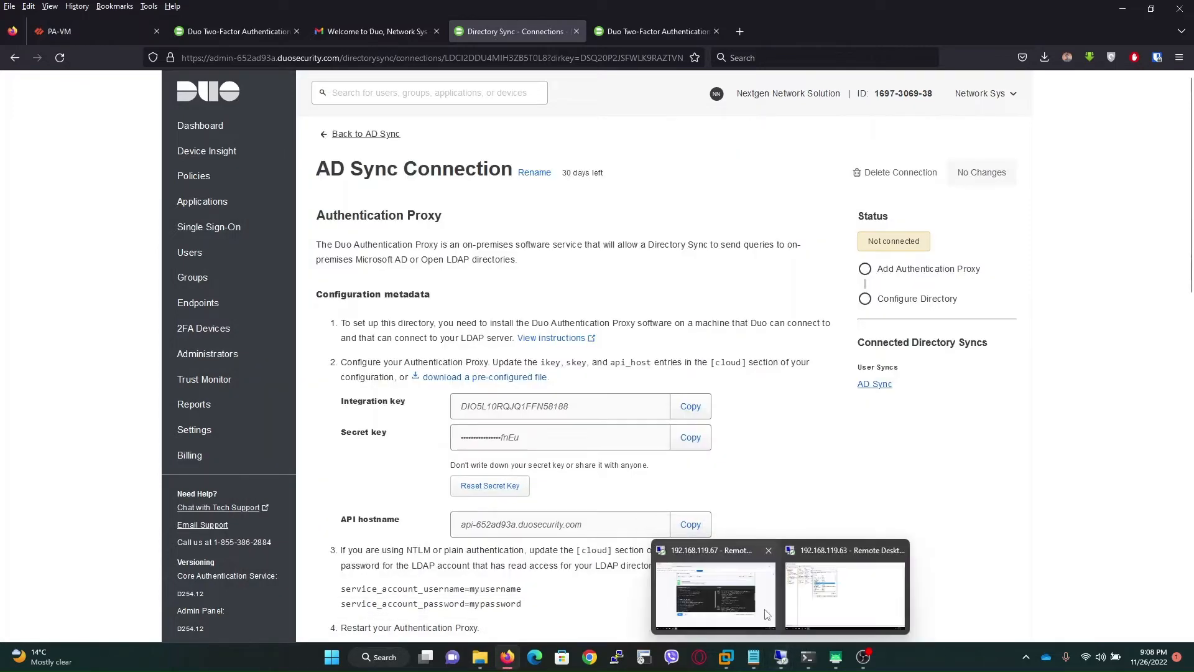
{"action": "left_click", "coordinate": [715, 600]}
{"action": "key", "text": "Return"}
{"action": "key", "text": "Return"}
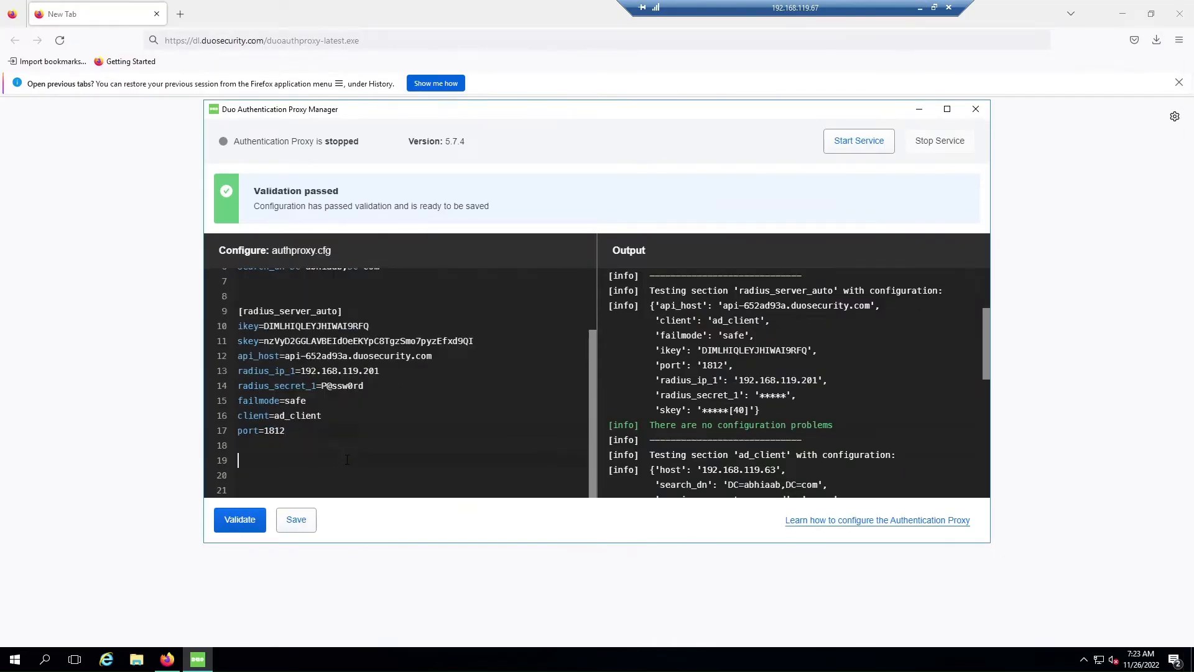
{"action": "key", "text": "ctrl+v"}
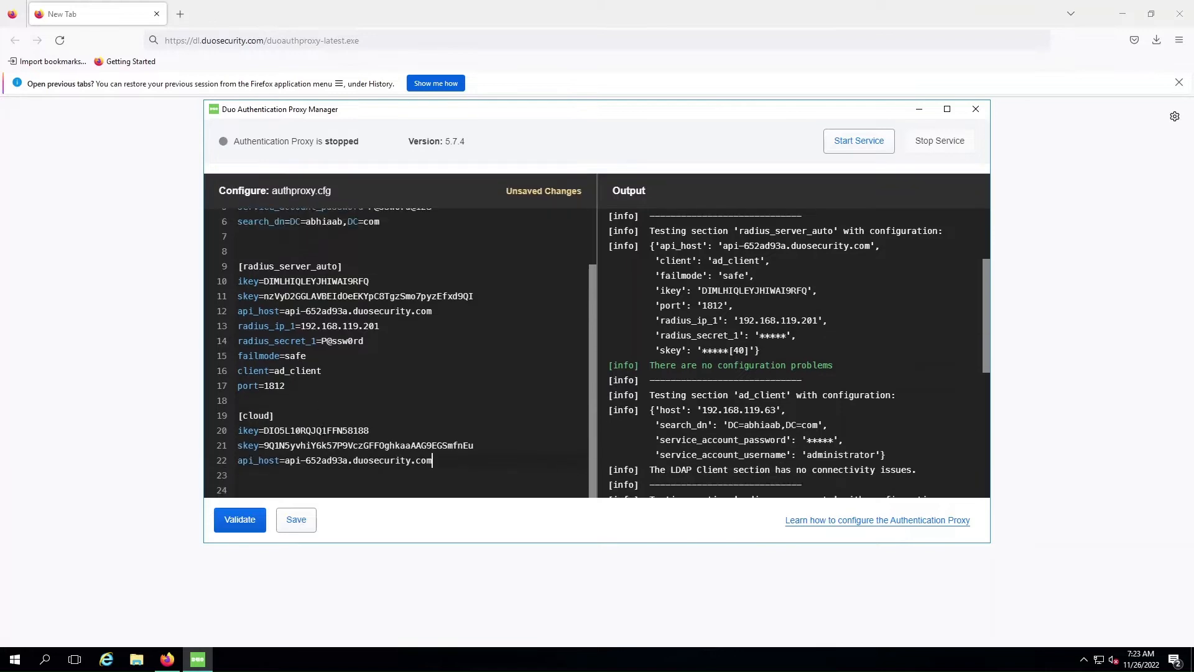
- Save the new [cloud] section to authproxy.cfg without prior validation, and validate the saved configuration
{"action": "left_click", "coordinate": [286, 516]}
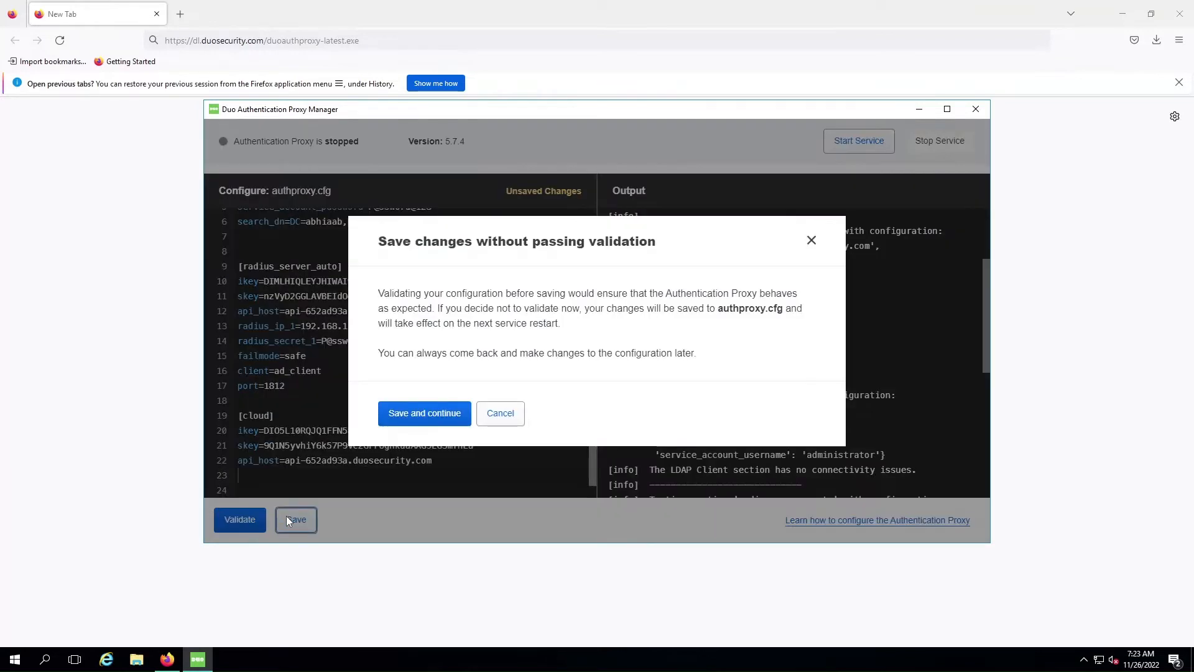
{"action": "left_click", "coordinate": [411, 408]}
{"action": "scroll", "coordinate": [313, 445], "scroll_direction": "down", "scroll_amount": 2}
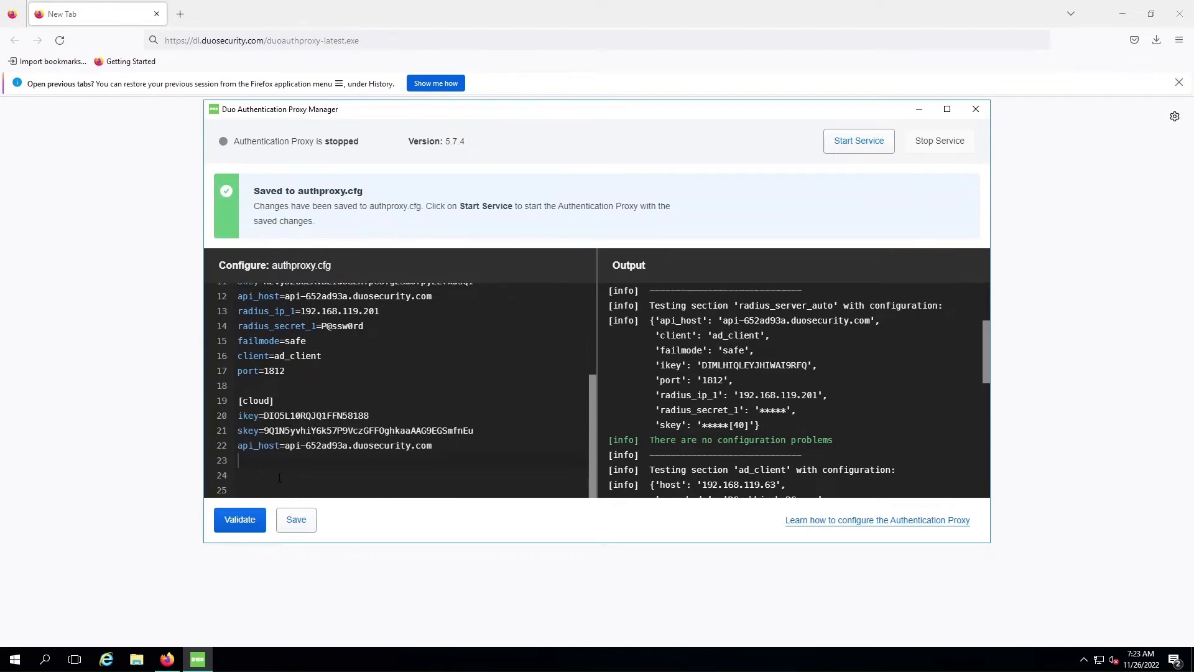
{"action": "left_click", "coordinate": [237, 519]}
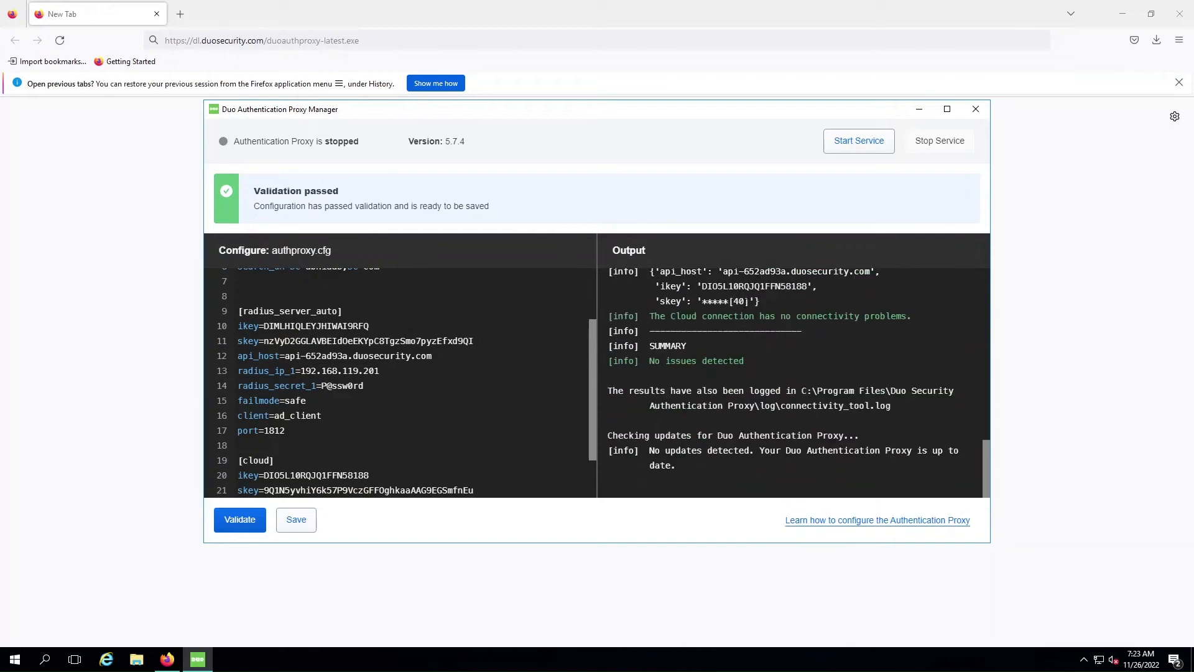
- Start the Authentication Proxy service and review the [cloud] connectivity results and summary in the validation output
{"action": "scroll", "coordinate": [790, 373], "scroll_direction": "up", "scroll_amount": 5}
{"action": "left_click", "coordinate": [858, 141]}
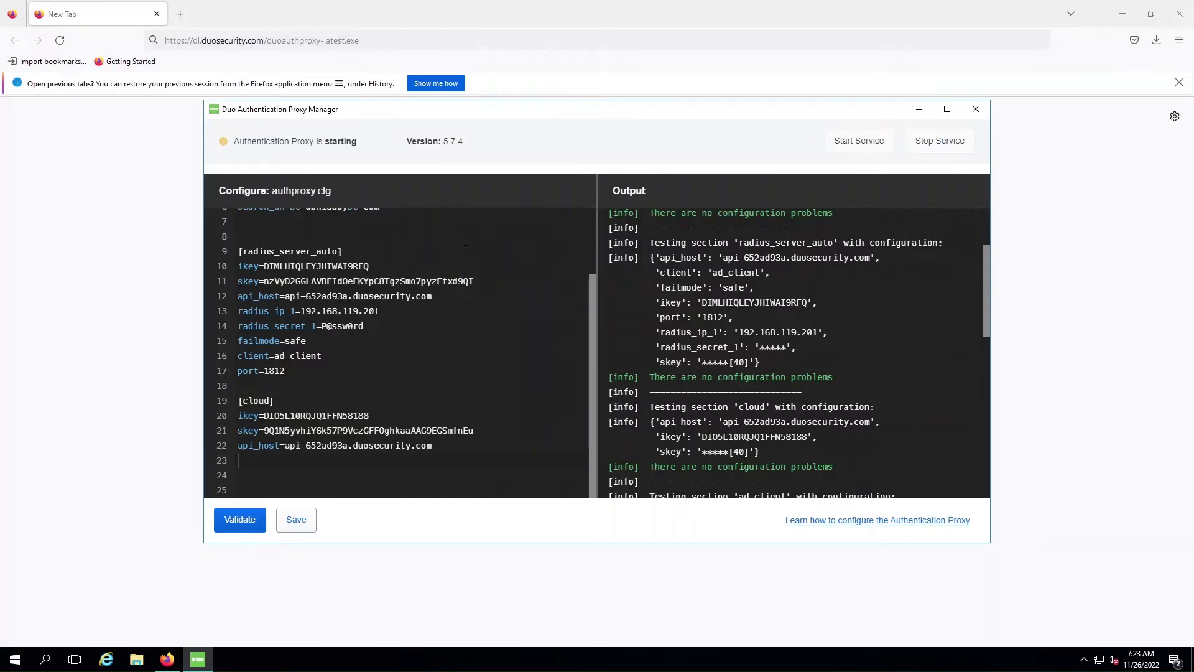
{"action": "scroll", "coordinate": [496, 331], "scroll_direction": "down", "scroll_amount": 1}
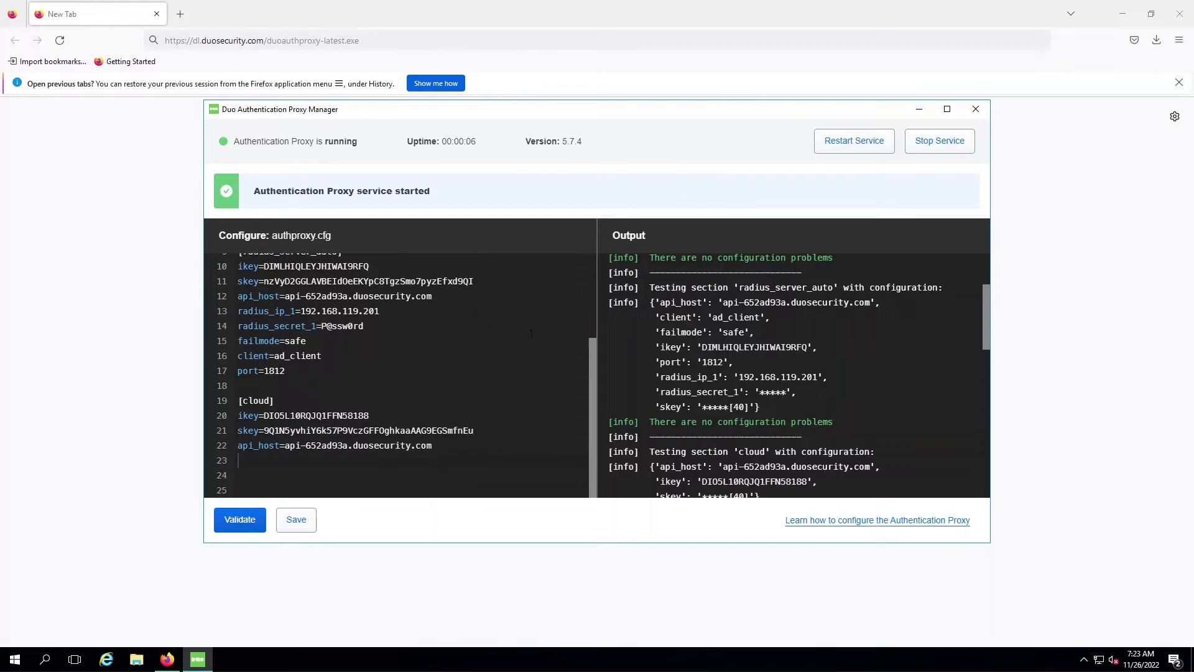
{"action": "scroll", "coordinate": [669, 377], "scroll_direction": "down", "scroll_amount": 1}
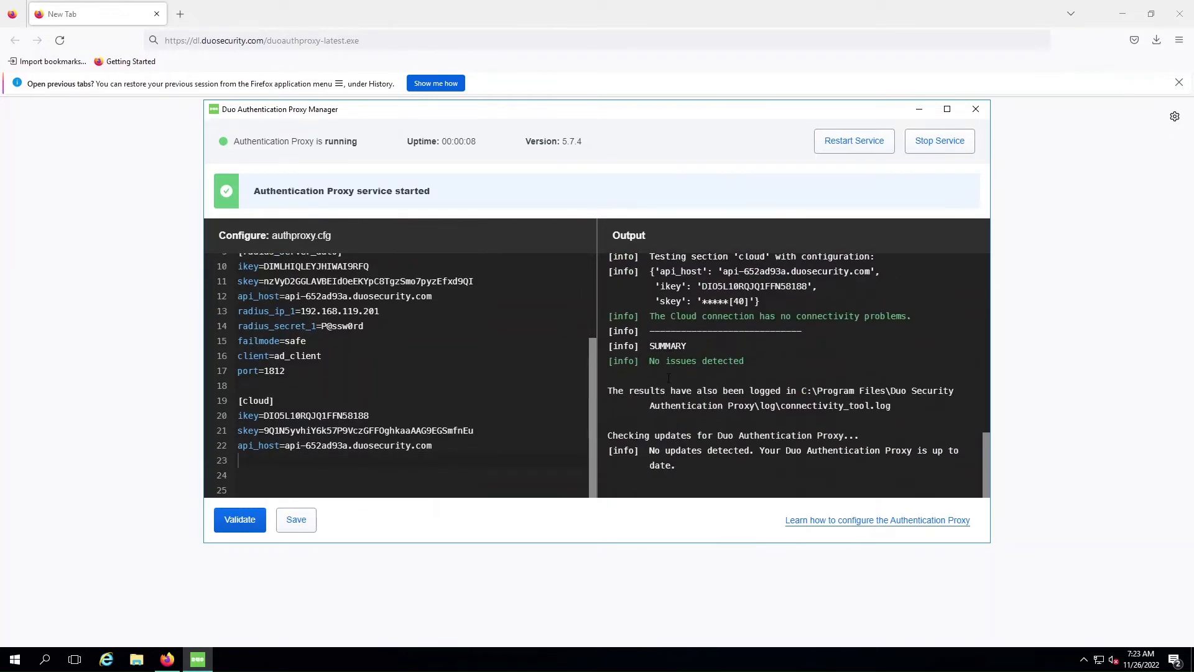
{"action": "scroll", "coordinate": [668, 377], "scroll_direction": "up", "scroll_amount": 6}
{"action": "scroll", "coordinate": [382, 332], "scroll_direction": "up", "scroll_amount": 3}
{"action": "mouse_move", "coordinate": [873, 1]}
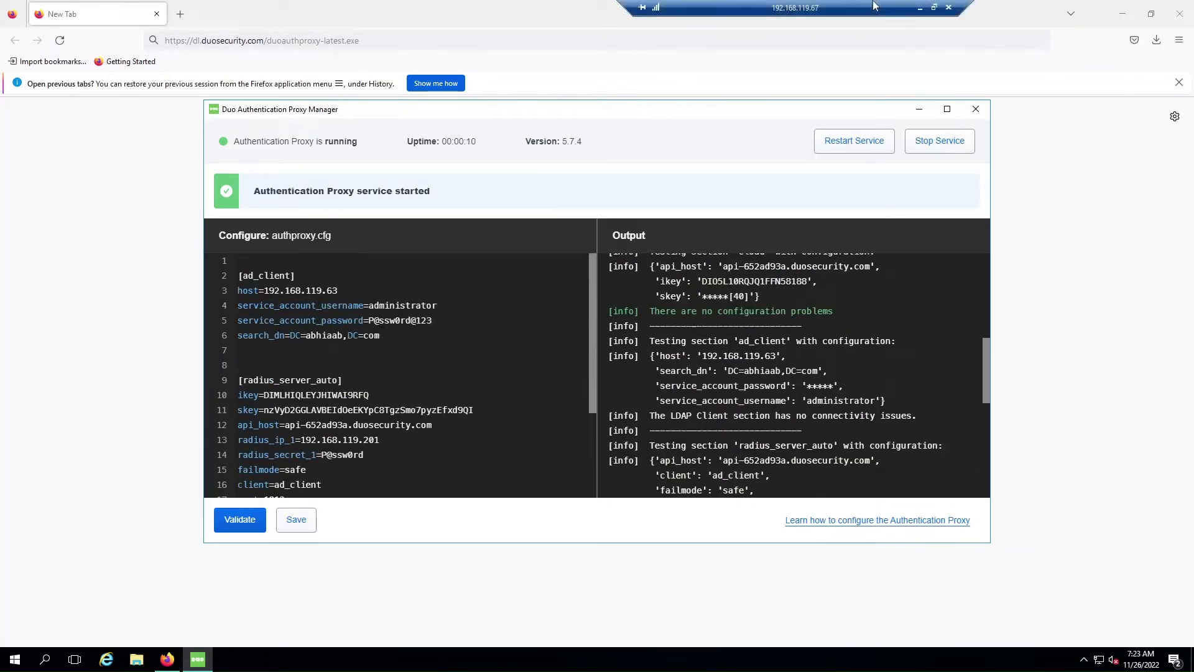
- Return to the Duo Admin Panel and set the domain controller to 192.168.119.63 with port 389
{"action": "left_click", "coordinate": [915, 7]}
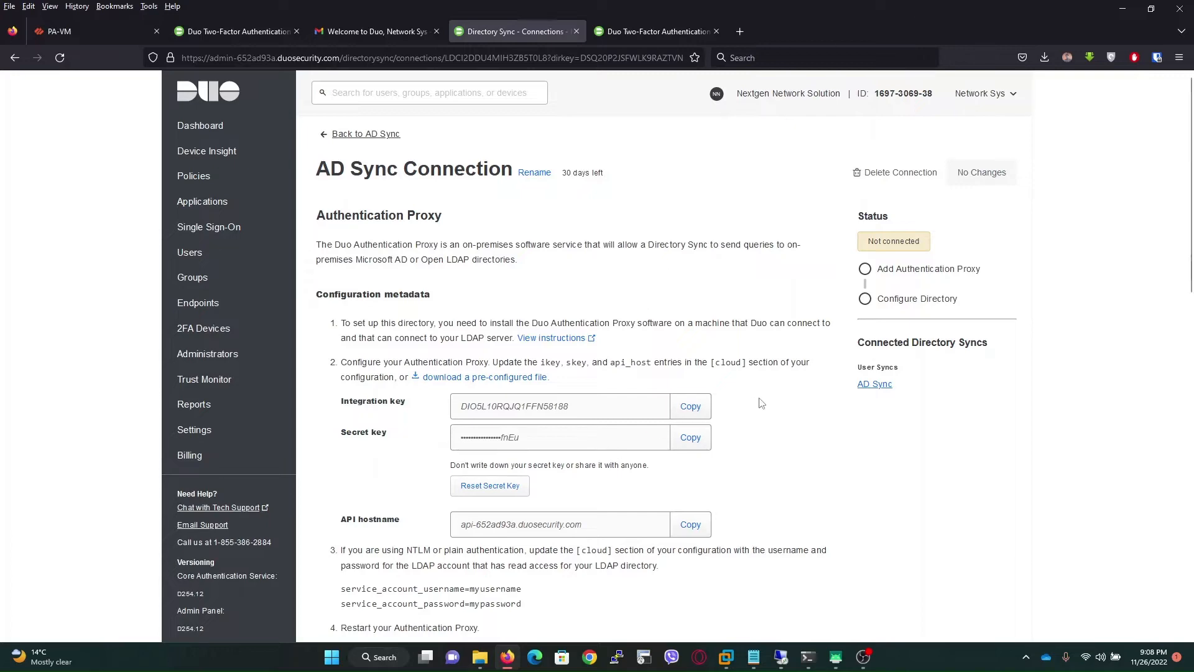
{"action": "scroll", "coordinate": [759, 405], "scroll_direction": "down", "scroll_amount": 7}
{"action": "left_click", "coordinate": [437, 347]}
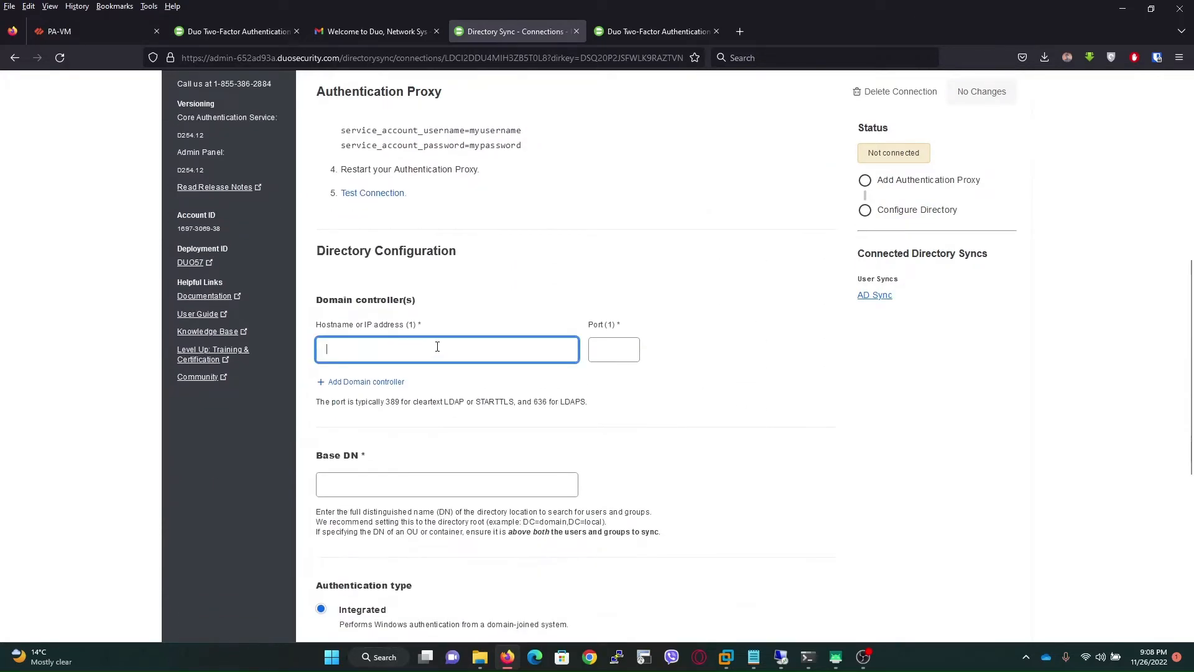
{"action": "type", "text": "192"}
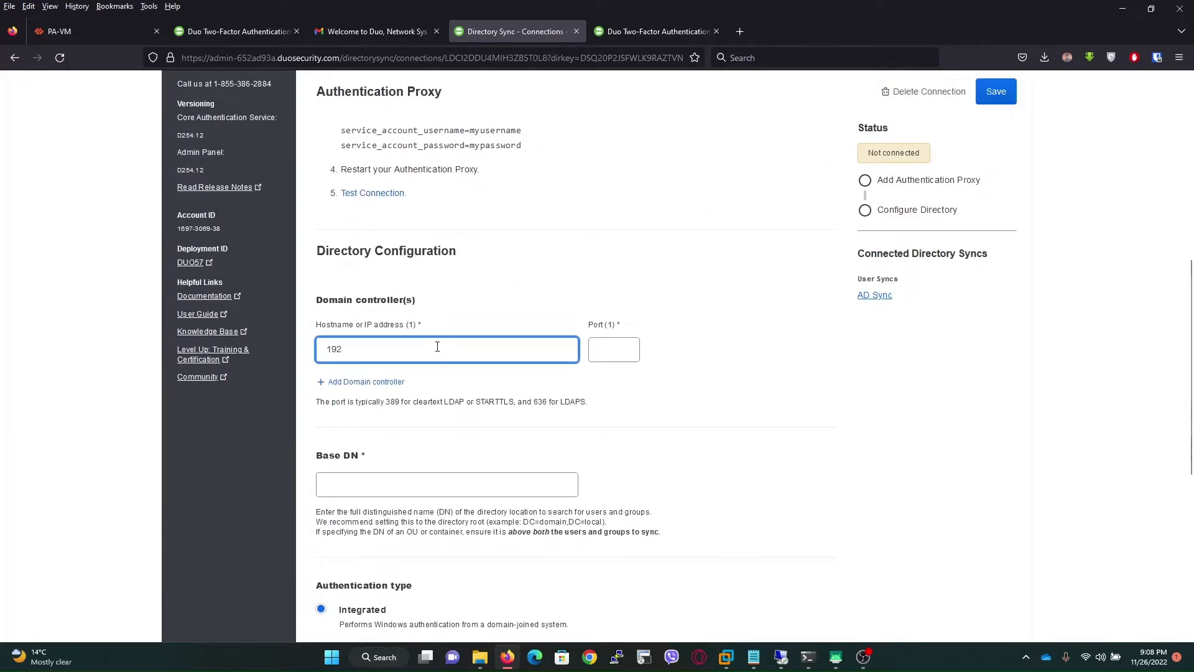
{"action": "type", "text": ".168.119.63"}
{"action": "left_click", "coordinate": [627, 358]}
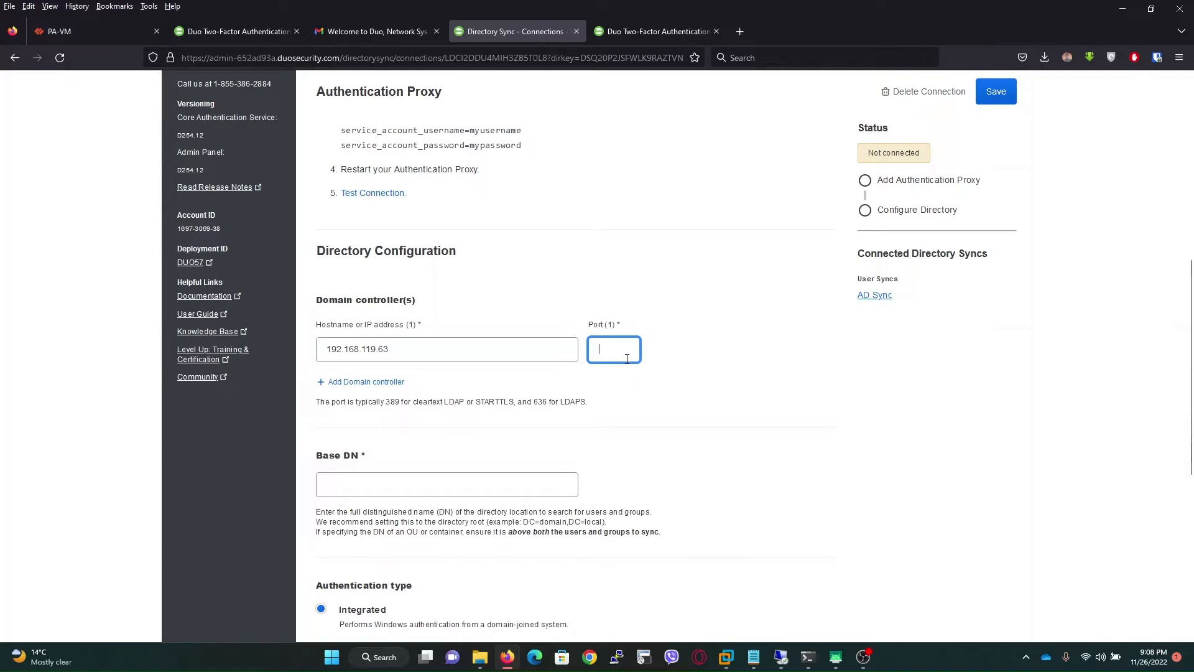
{"action": "type", "text": "338"}
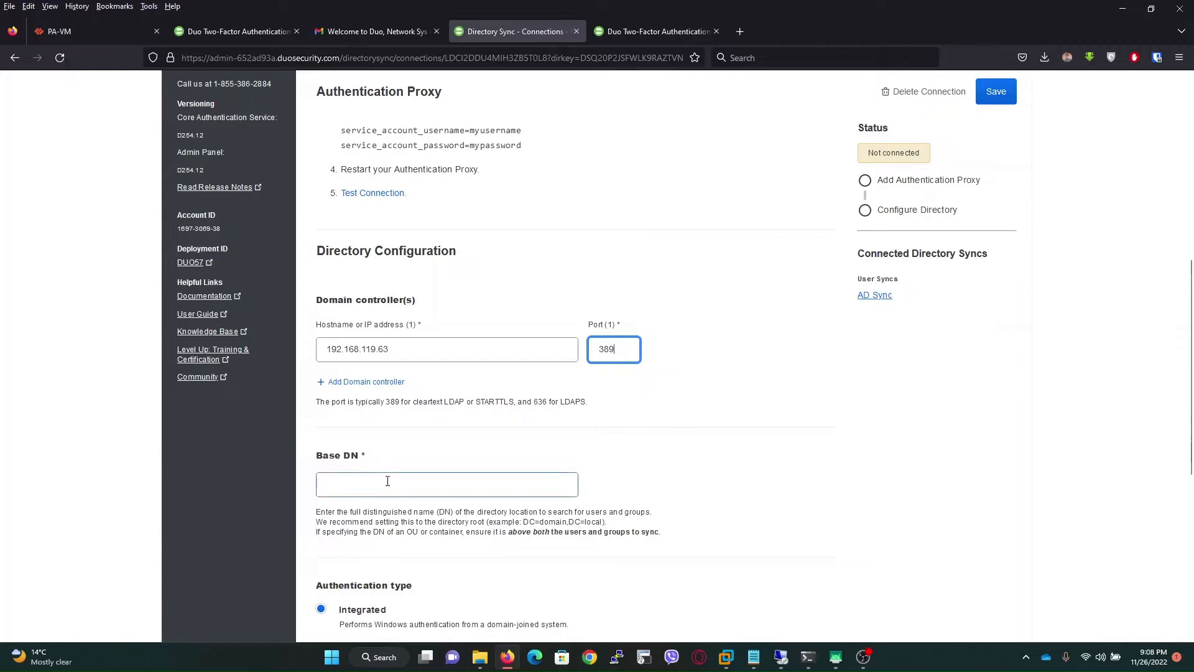
- Set the Base DN to DC=abhiaab,DC=com, check the authentication and transport types, and save the AD Sync connection
{"action": "scroll", "coordinate": [472, 386], "scroll_direction": "down", "scroll_amount": 3}
{"action": "left_click", "coordinate": [371, 375]}
{"action": "scroll", "coordinate": [371, 378], "scroll_direction": "up", "scroll_amount": 3}
{"action": "type", "text": "DC"}
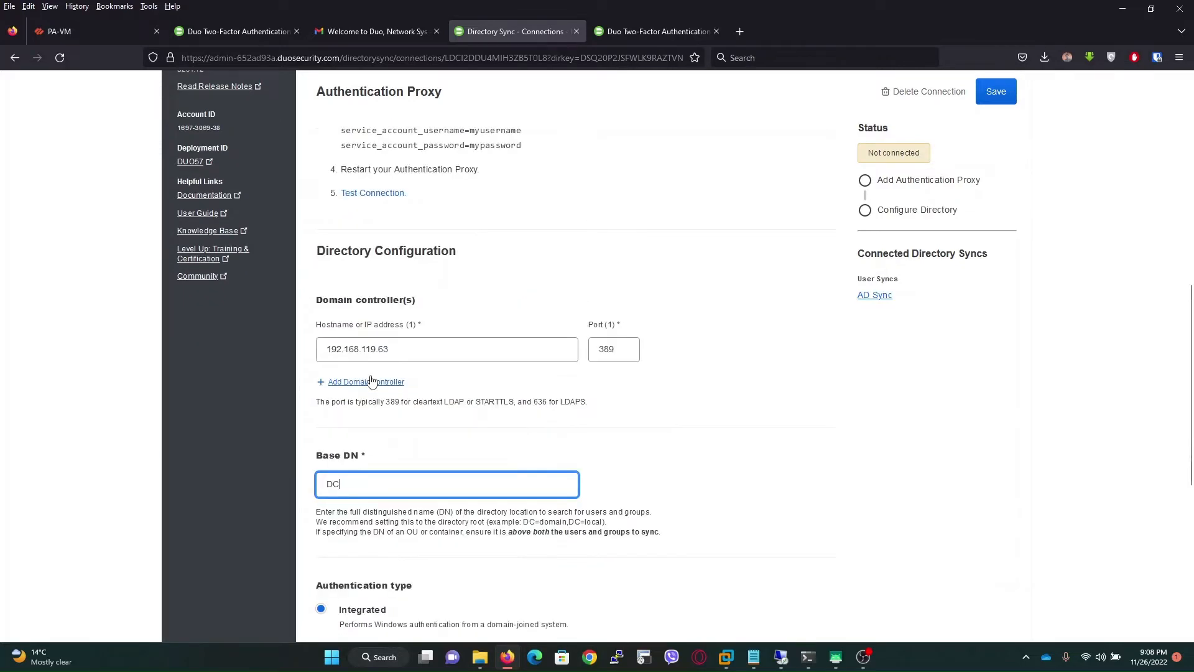
{"action": "type", "text": "=abhiaab,DC=com"}
{"action": "scroll", "coordinate": [372, 381], "scroll_direction": "down", "scroll_amount": 6}
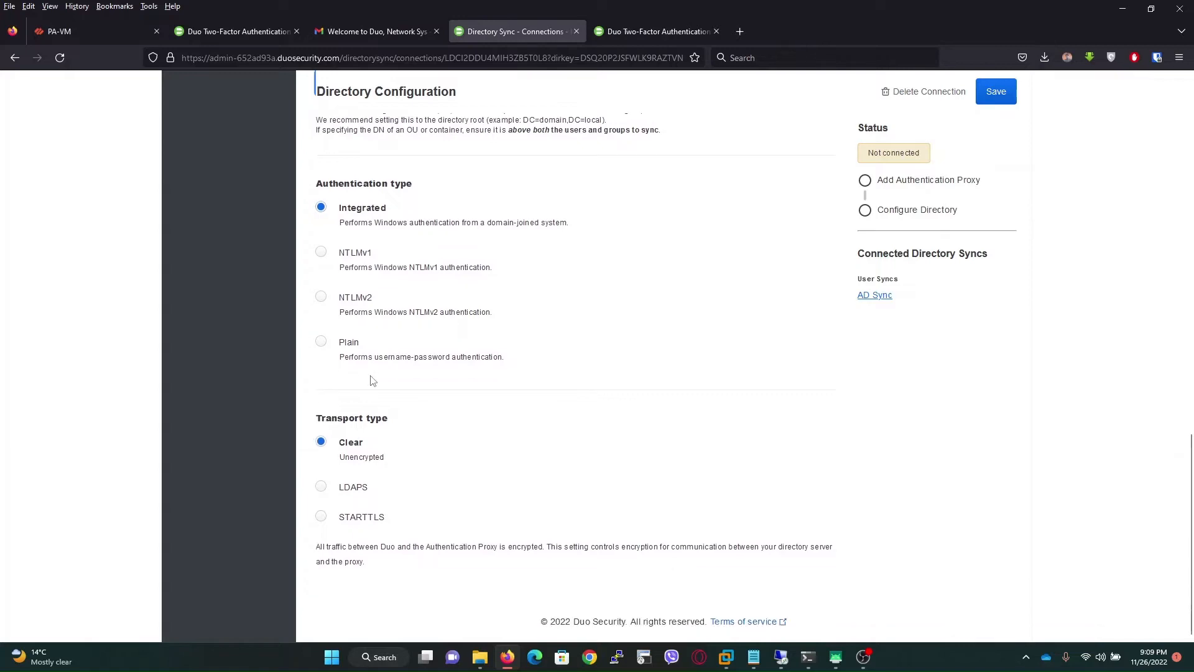
{"action": "scroll", "coordinate": [554, 413], "scroll_direction": "up", "scroll_amount": 15}
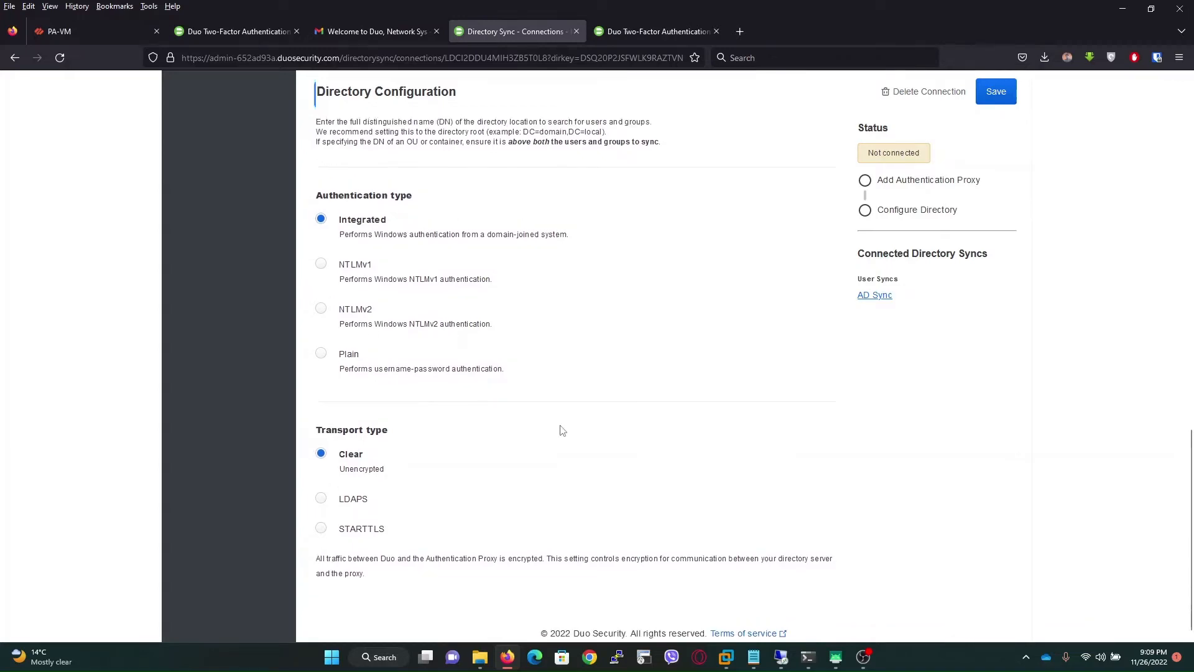
{"action": "left_click", "coordinate": [988, 179]}
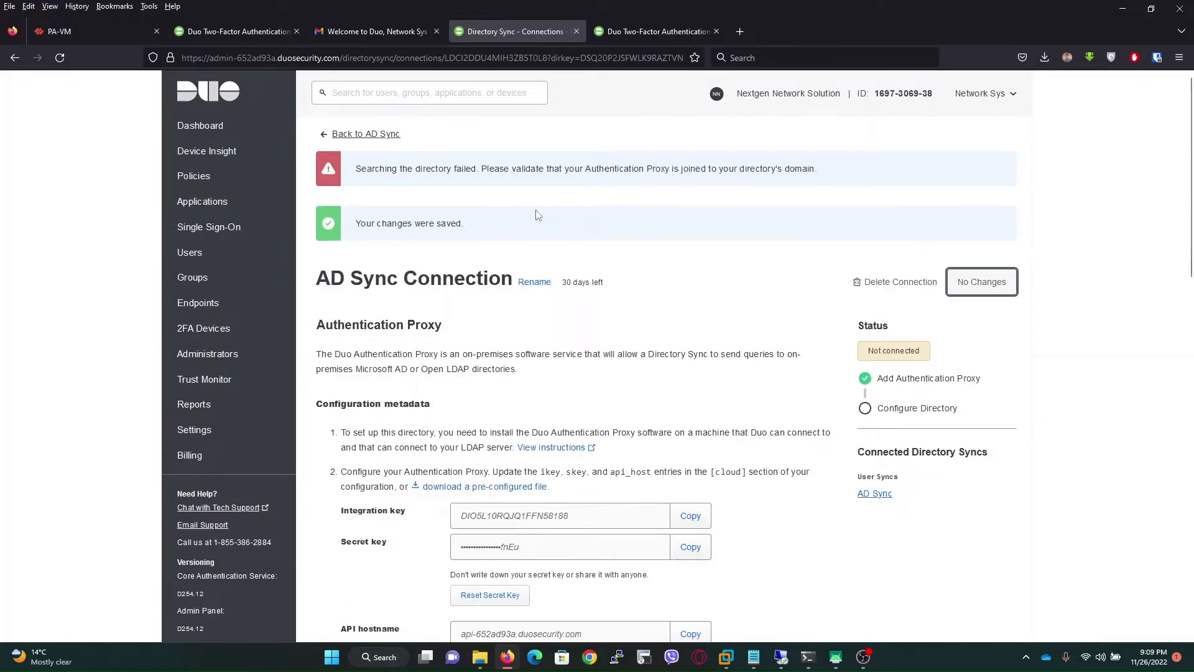
- Read the directory search message and check the connection status and saved directory settings
{"action": "left_click_drag", "start_coordinate": [447, 169], "coordinate": [746, 171]}
{"action": "left_click", "coordinate": [687, 181]}
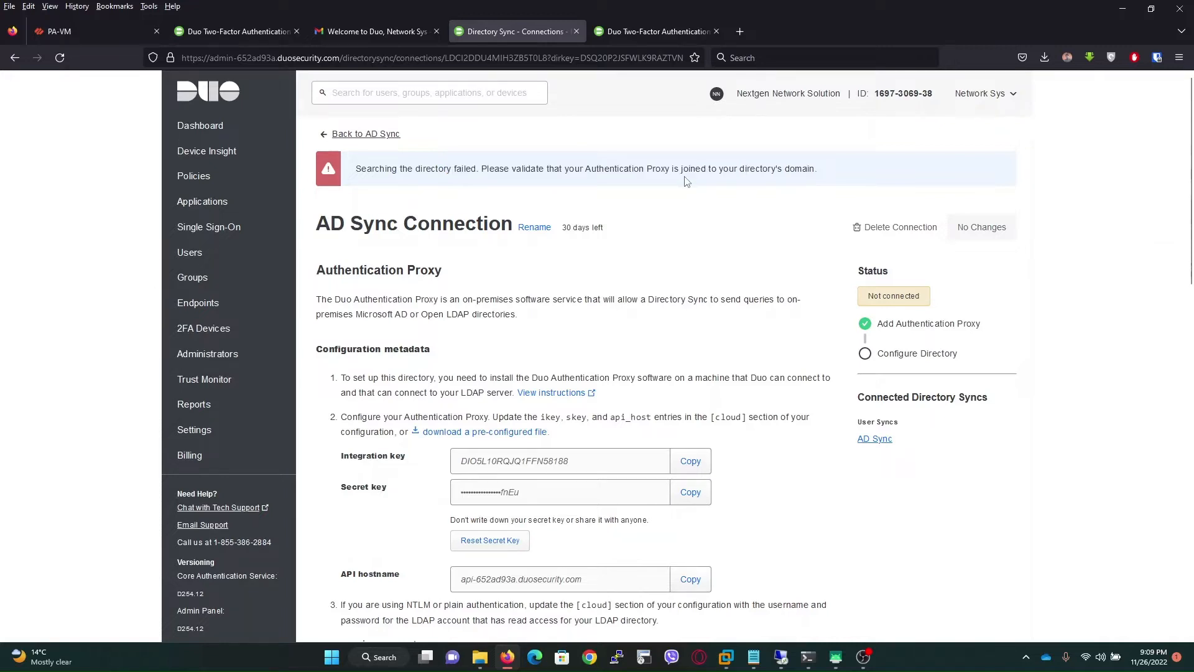
{"action": "scroll", "coordinate": [687, 181], "scroll_direction": "down", "scroll_amount": 2}
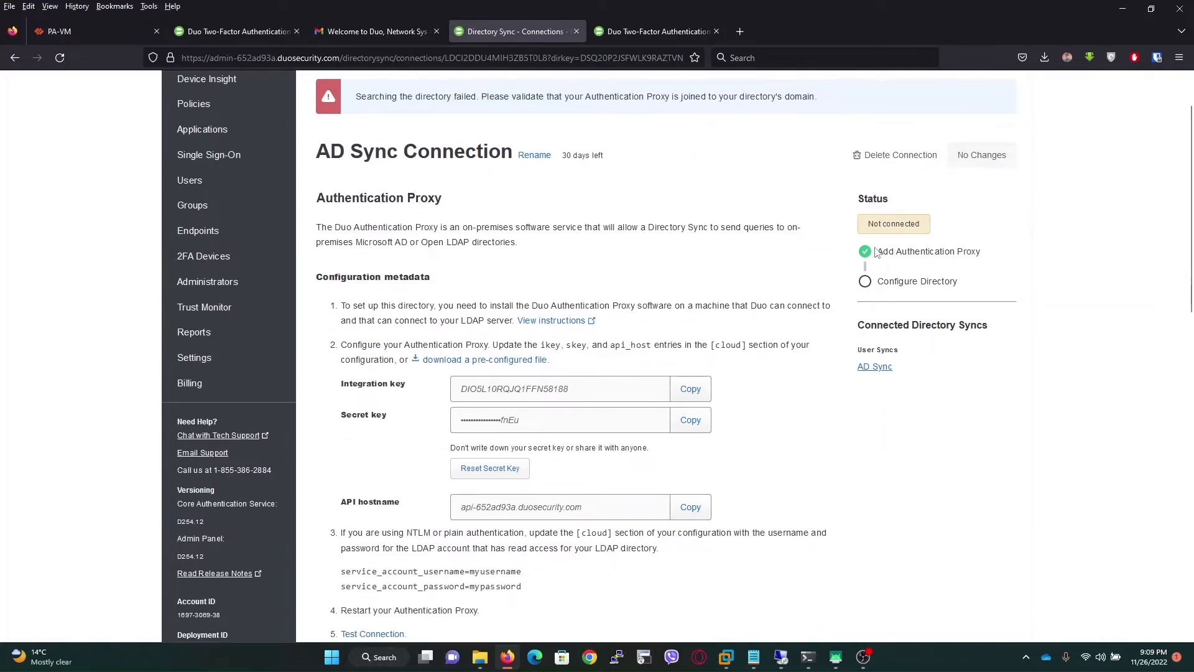
{"action": "scroll", "coordinate": [603, 317], "scroll_direction": "down", "scroll_amount": 5}
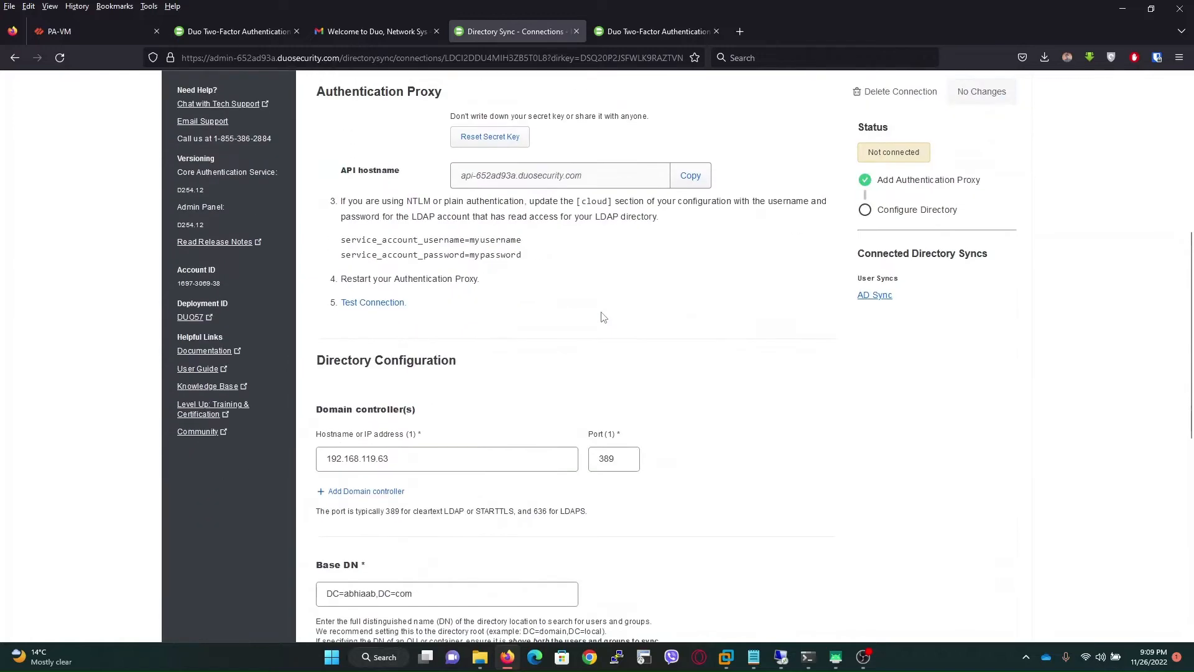
{"action": "scroll", "coordinate": [603, 317], "scroll_direction": "down", "scroll_amount": 3}
{"action": "scroll", "coordinate": [601, 316], "scroll_direction": "up", "scroll_amount": 4}
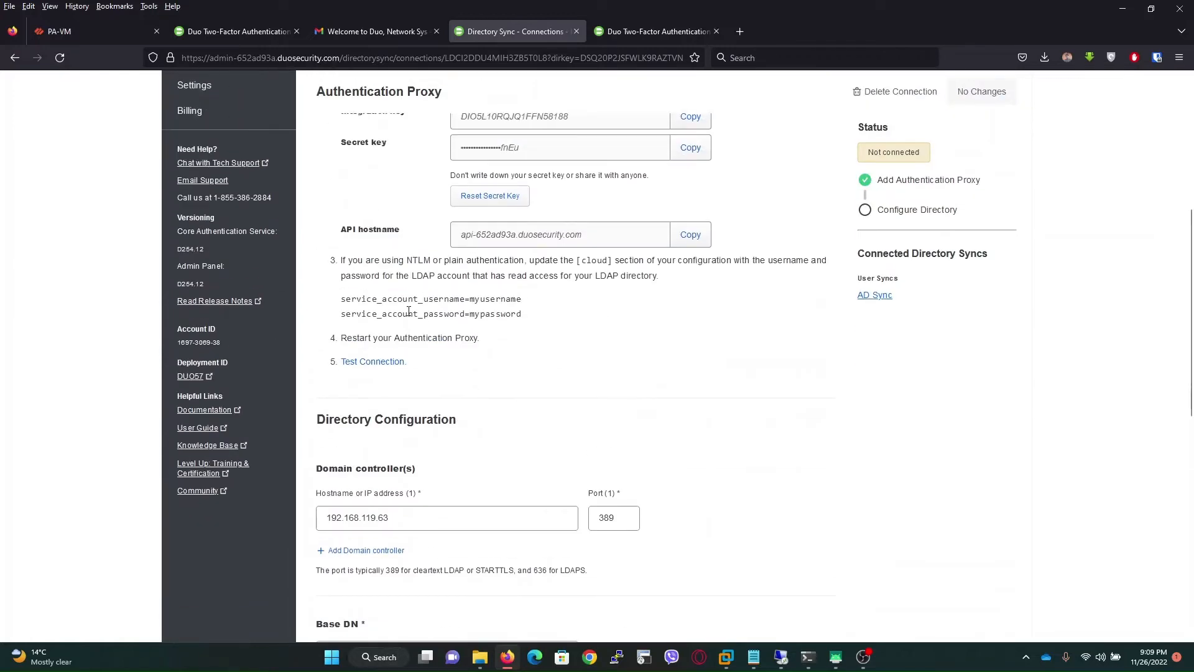
- Check the service account username and password lines described for the [cloud] section, and test the connection
{"action": "left_click_drag", "start_coordinate": [342, 299], "coordinate": [631, 295]}
{"action": "left_click", "coordinate": [527, 310]}
{"action": "left_click_drag", "start_coordinate": [527, 316], "coordinate": [324, 307]}
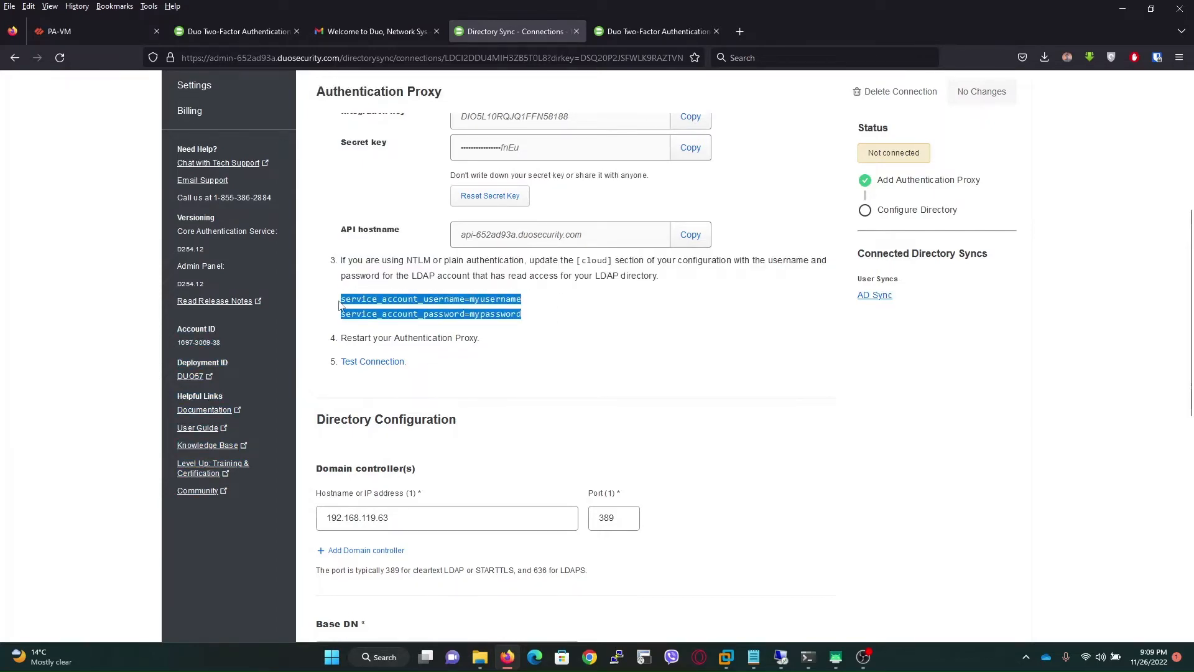
{"action": "left_click", "coordinate": [377, 362]}
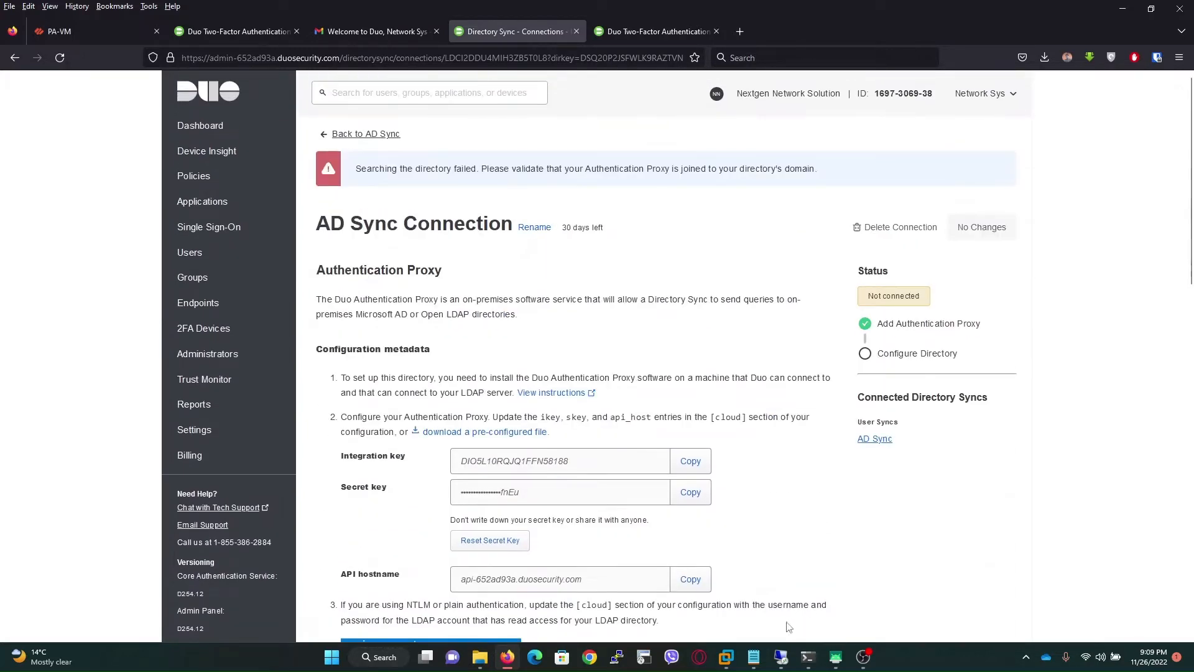
- In Duo Authentication Proxy Manager, copy the service account username and password lines from [ad_client] to the end of the [cloud] section
{"action": "mouse_move", "coordinate": [781, 655]}
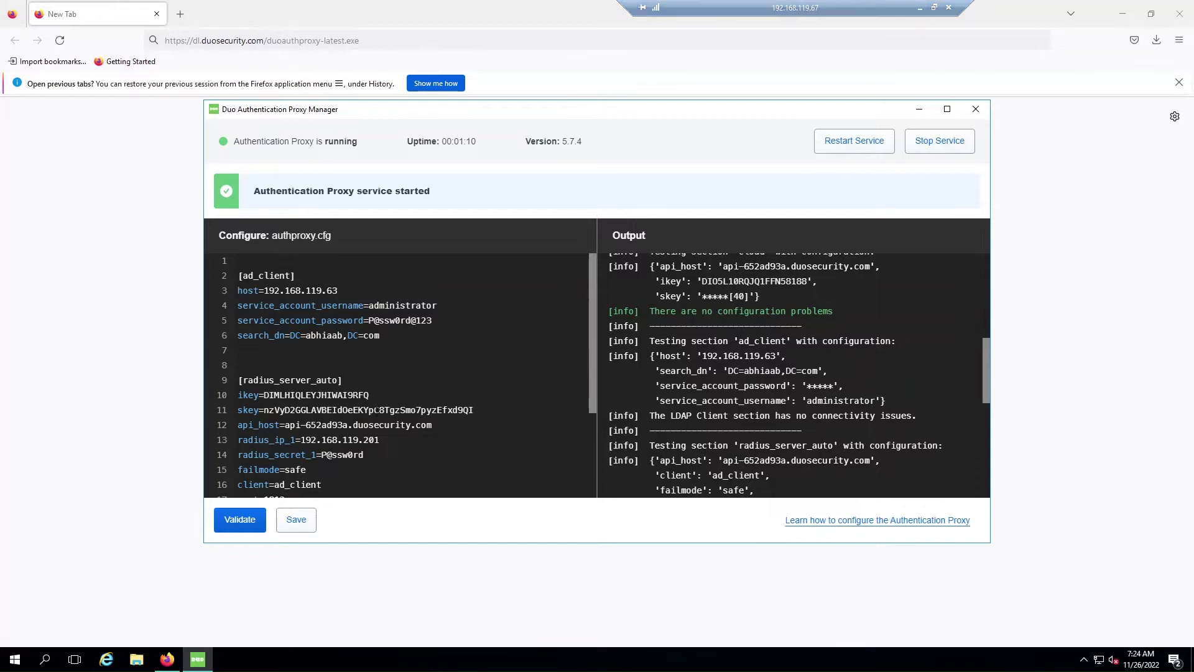
{"action": "scroll", "coordinate": [510, 489], "scroll_direction": "down", "scroll_amount": 3}
{"action": "scroll", "coordinate": [367, 394], "scroll_direction": "up", "scroll_amount": 3}
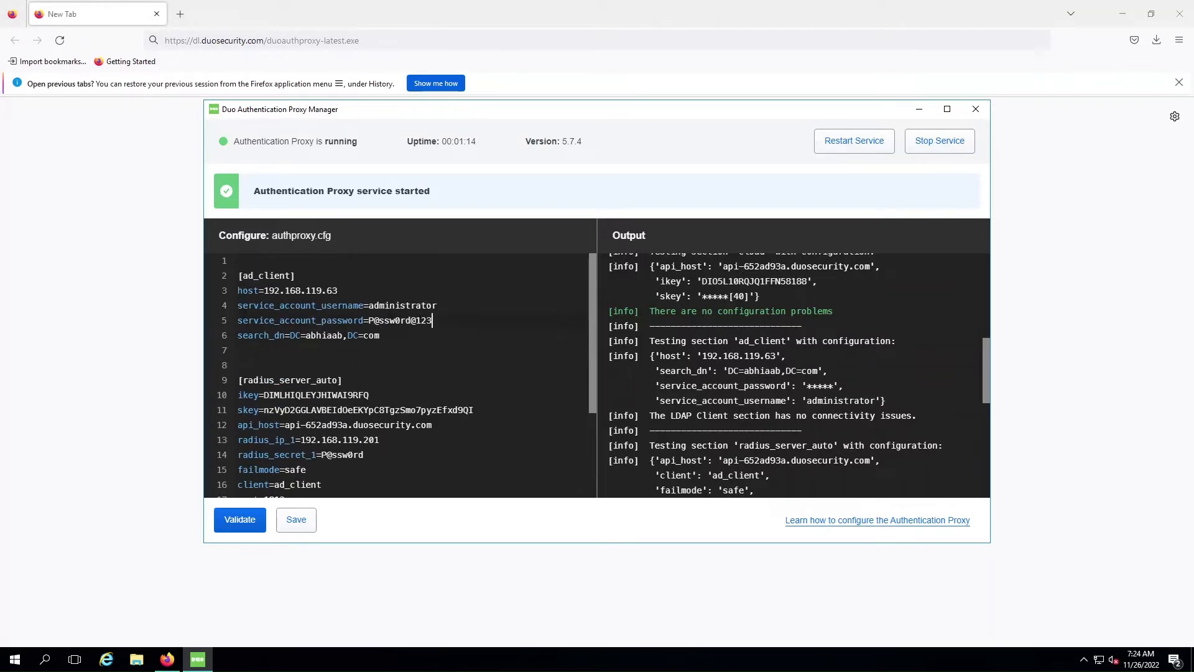
{"action": "left_click_drag", "start_coordinate": [432, 319], "coordinate": [238, 306]}
{"action": "key", "text": "ctrl+c"}
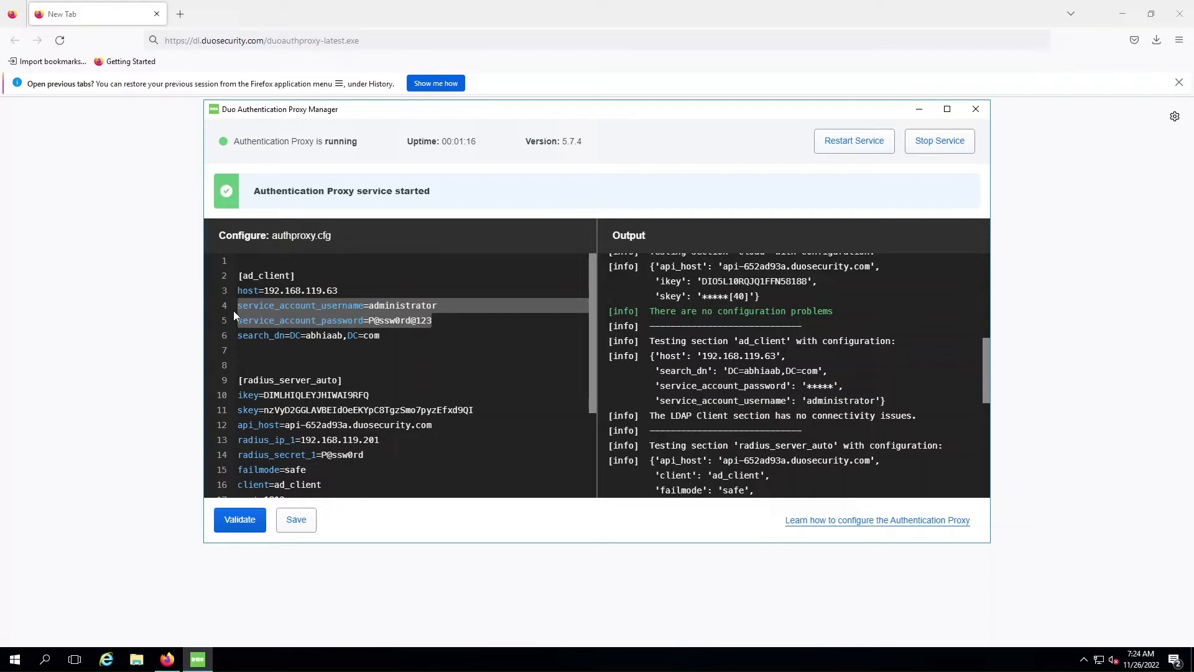
{"action": "scroll", "coordinate": [317, 396], "scroll_direction": "down", "scroll_amount": 3}
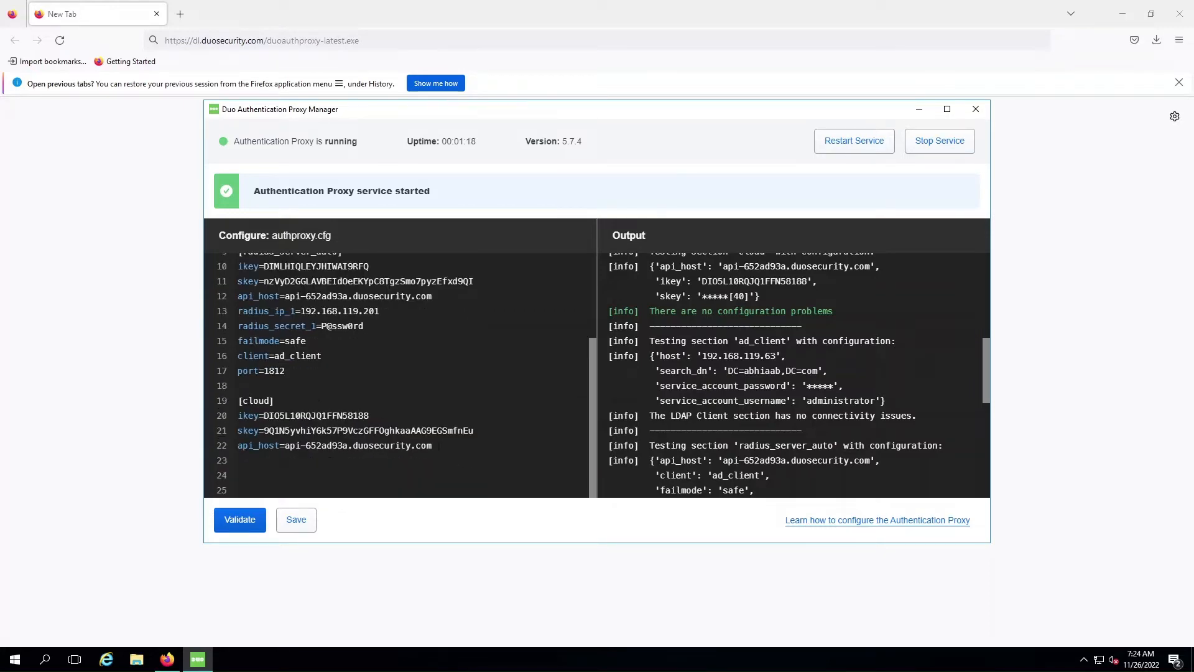
{"action": "key", "text": "Return"}
{"action": "key", "text": "ctrl+v"}
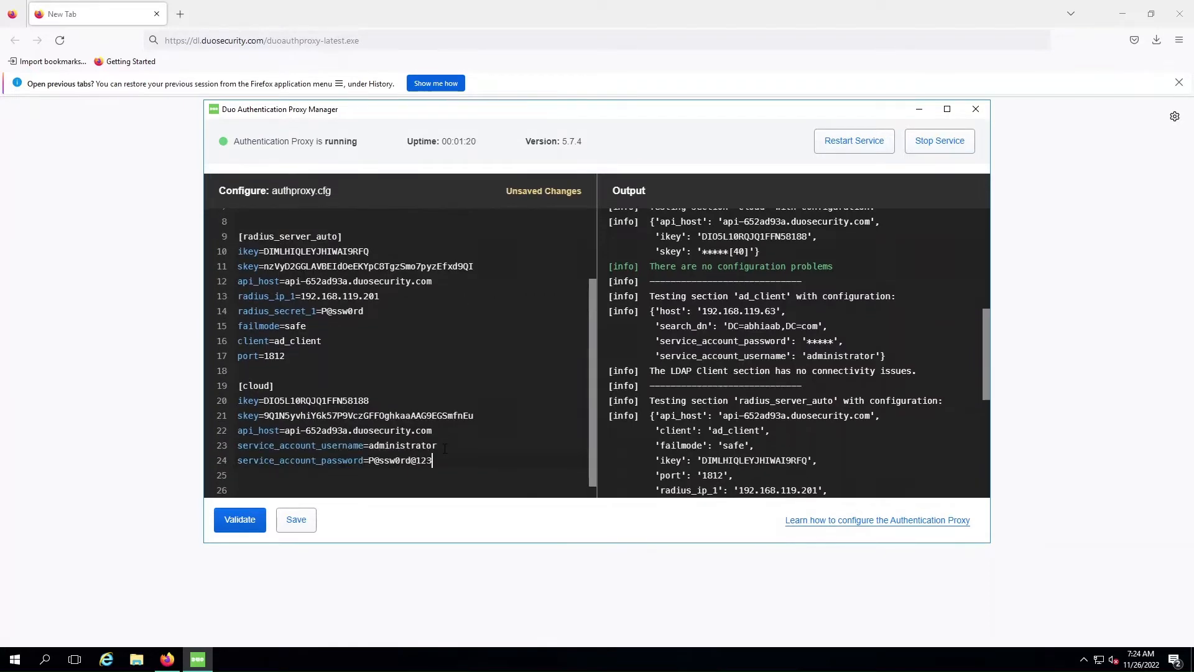
- Save the changes to authproxy.cfg without prior validation, and validate the configuration, reading the output to its summary
{"action": "left_click", "coordinate": [297, 519]}
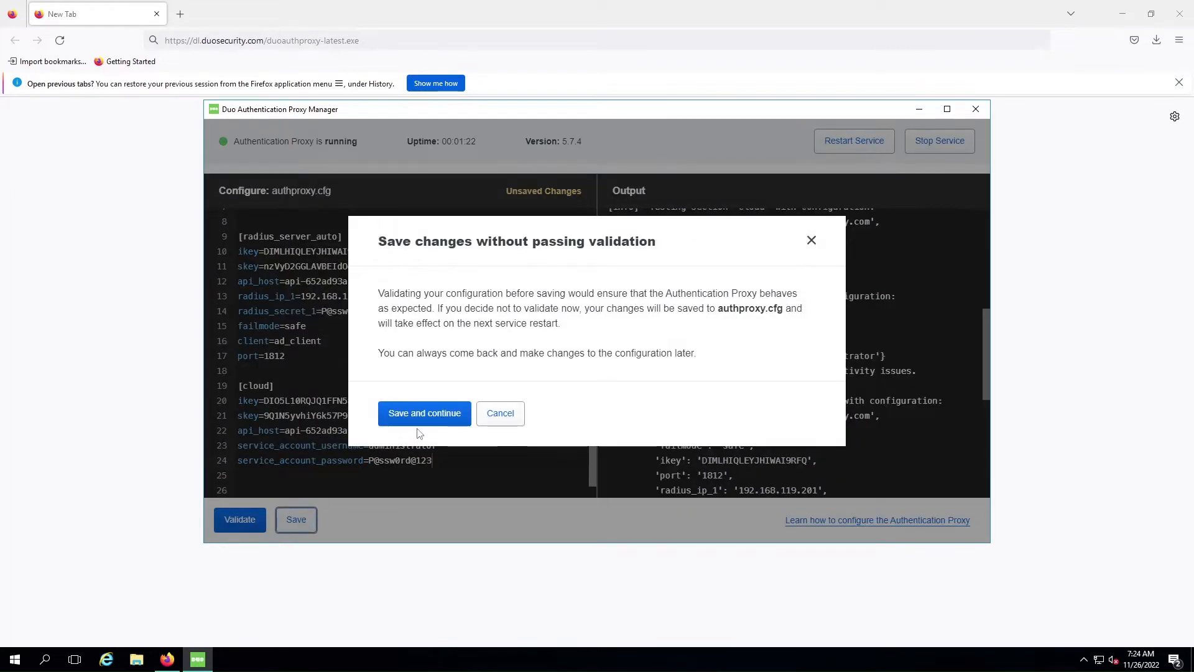
{"action": "left_click", "coordinate": [426, 412]}
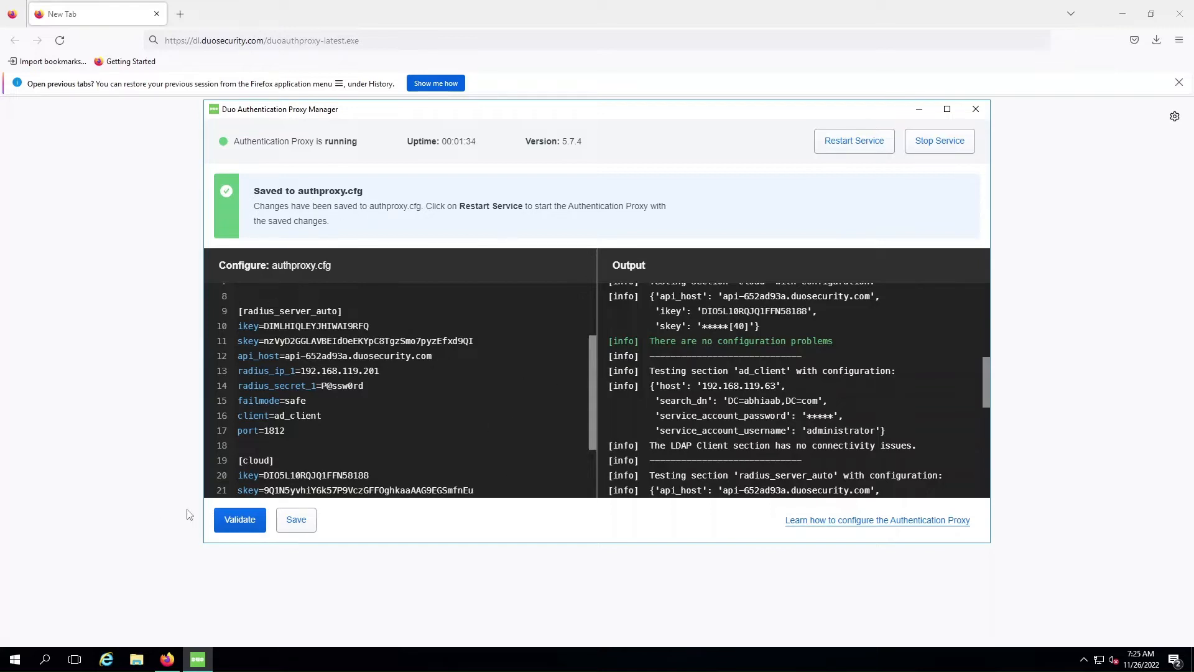
{"action": "left_click", "coordinate": [240, 522]}
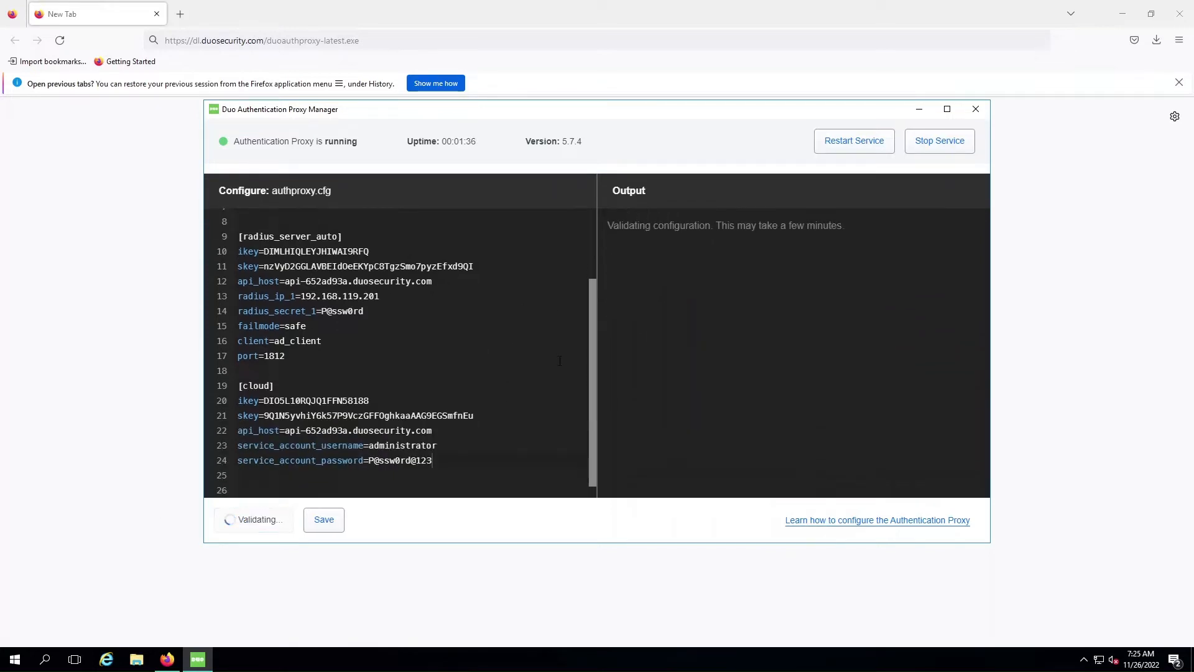
{"action": "mouse_move", "coordinate": [782, 4]}
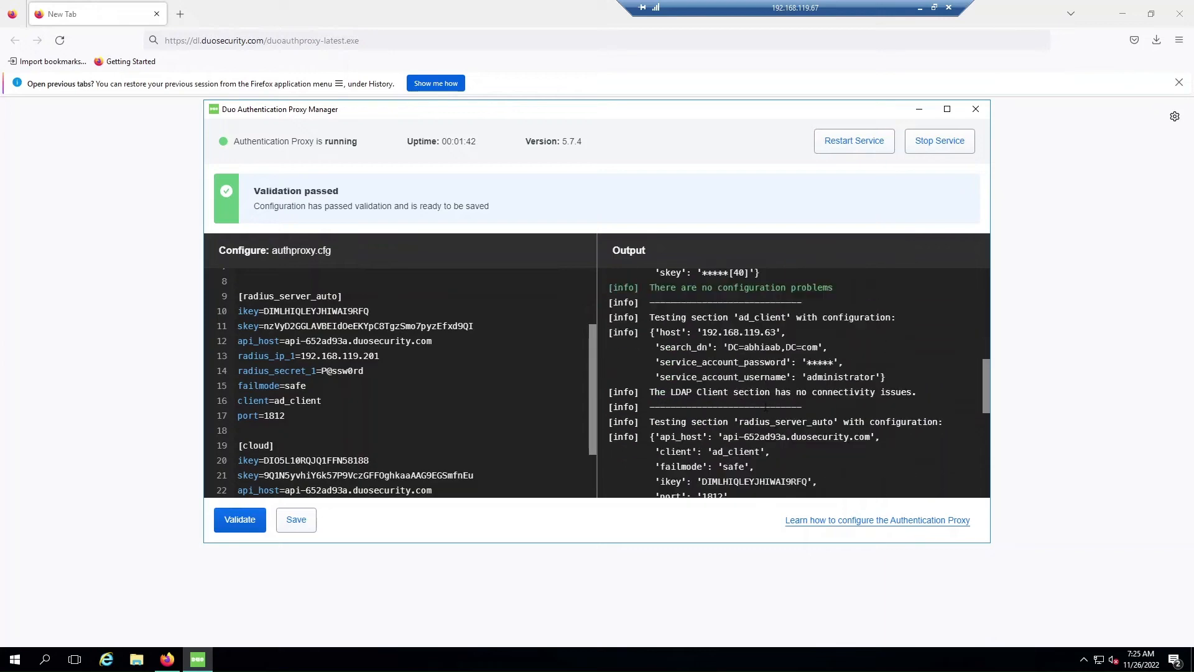
{"action": "scroll", "coordinate": [766, 406], "scroll_direction": "down", "scroll_amount": 6}
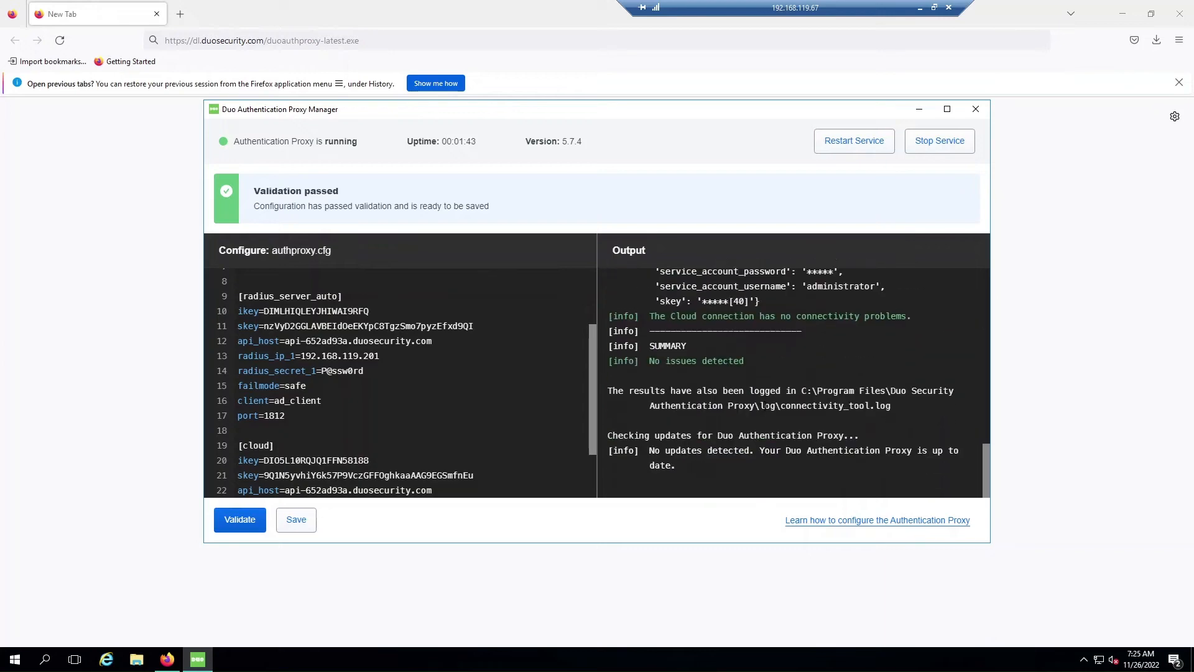
- Return to the Duo Admin Panel in Firefox and test the AD Sync connection
{"action": "left_click", "coordinate": [919, 7]}
{"action": "scroll", "coordinate": [407, 497], "scroll_direction": "down", "scroll_amount": 4}
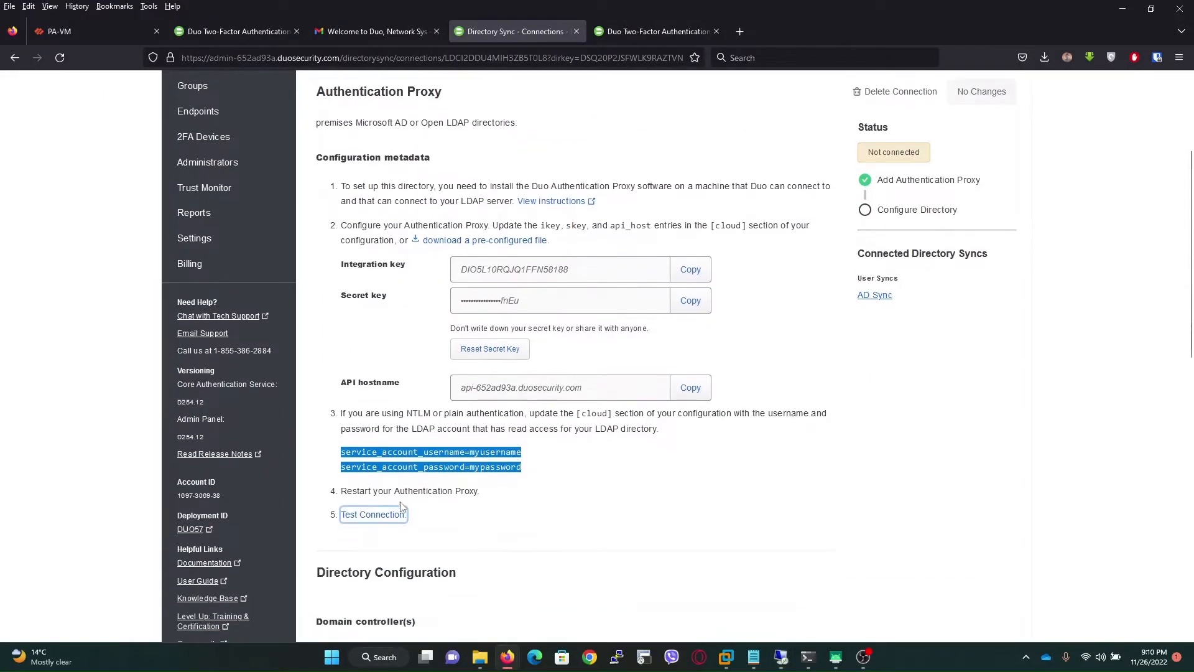
{"action": "left_click", "coordinate": [369, 521]}
{"action": "scroll", "coordinate": [369, 520], "scroll_direction": "up", "scroll_amount": 4}
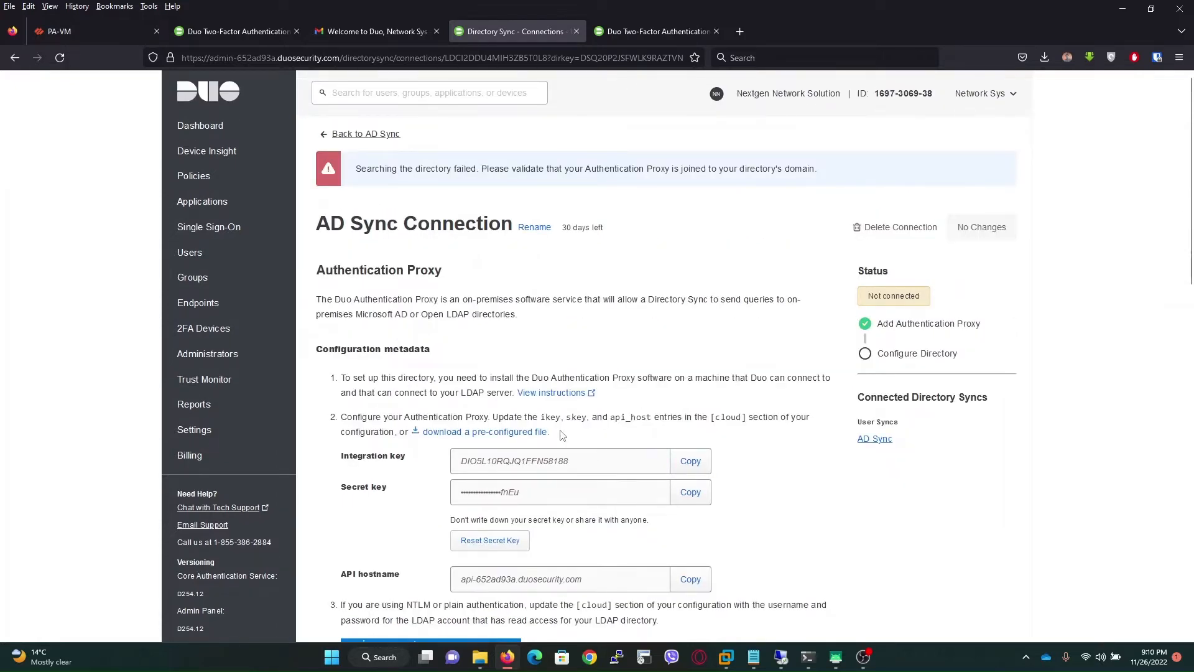
{"action": "scroll", "coordinate": [562, 435], "scroll_direction": "down", "scroll_amount": 3}
{"action": "left_click", "coordinate": [380, 511]}
- Check the domain controller, Base DN, authentication type and transport type of the AD Sync connection, and repeat the connection test
{"action": "scroll", "coordinate": [501, 298], "scroll_direction": "down", "scroll_amount": 15}
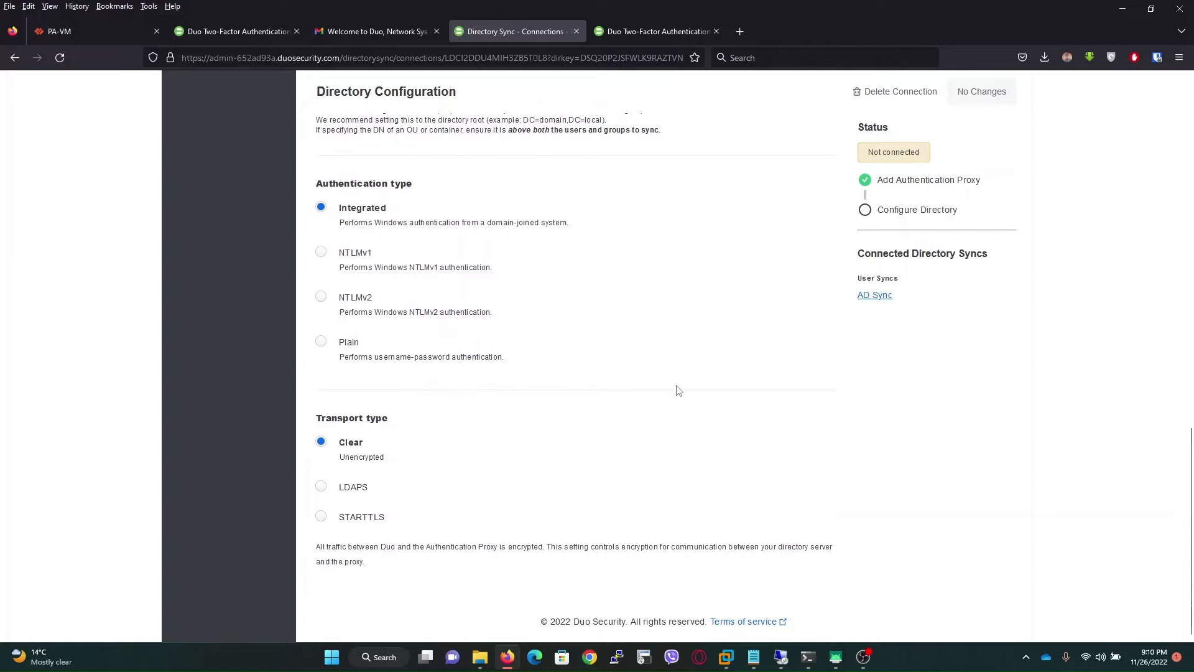
{"action": "scroll", "coordinate": [678, 391], "scroll_direction": "up", "scroll_amount": 7}
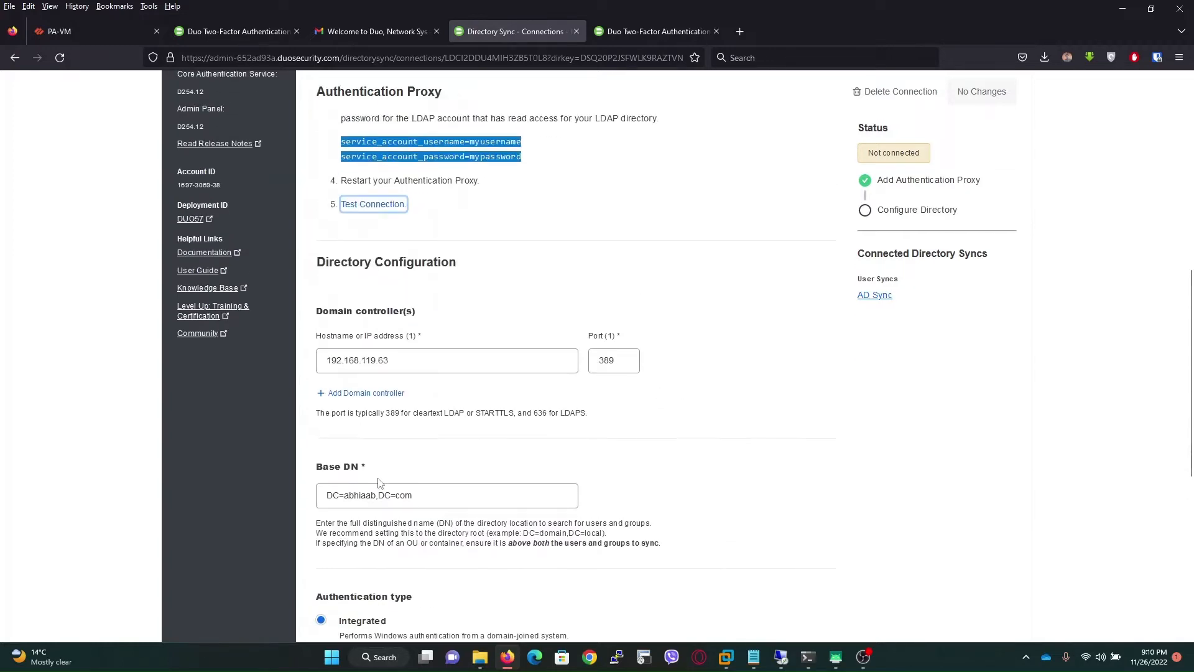
{"action": "scroll", "coordinate": [378, 483], "scroll_direction": "down", "scroll_amount": 4}
{"action": "scroll", "coordinate": [393, 388], "scroll_direction": "up", "scroll_amount": 3}
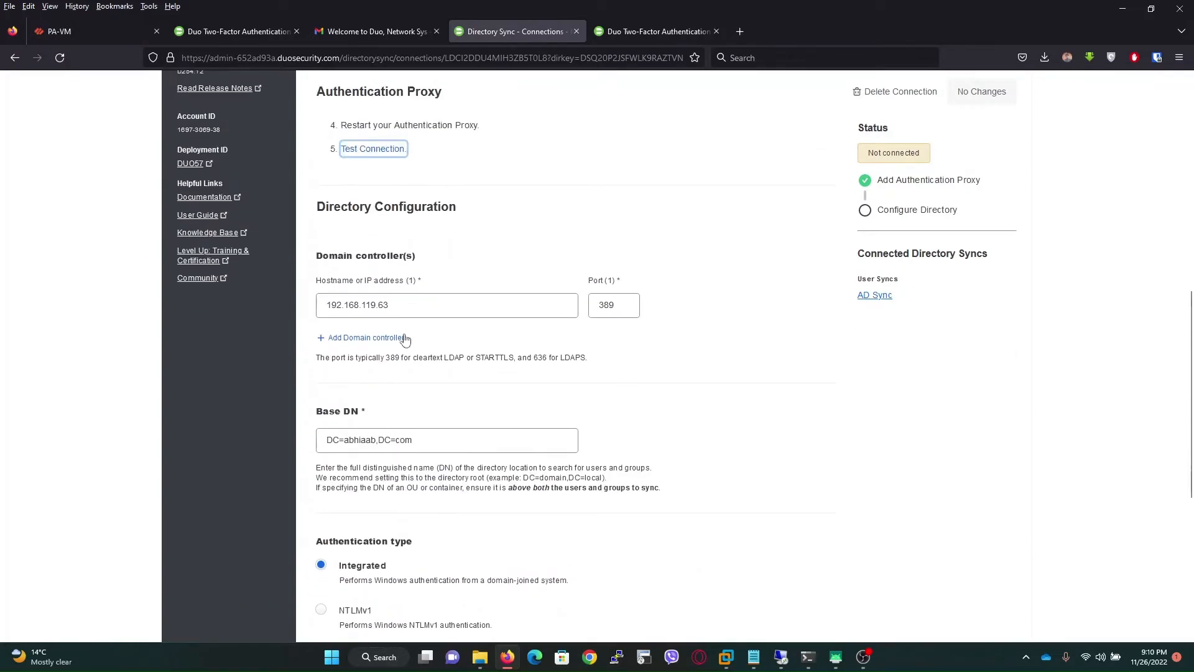
{"action": "left_click", "coordinate": [413, 304]}
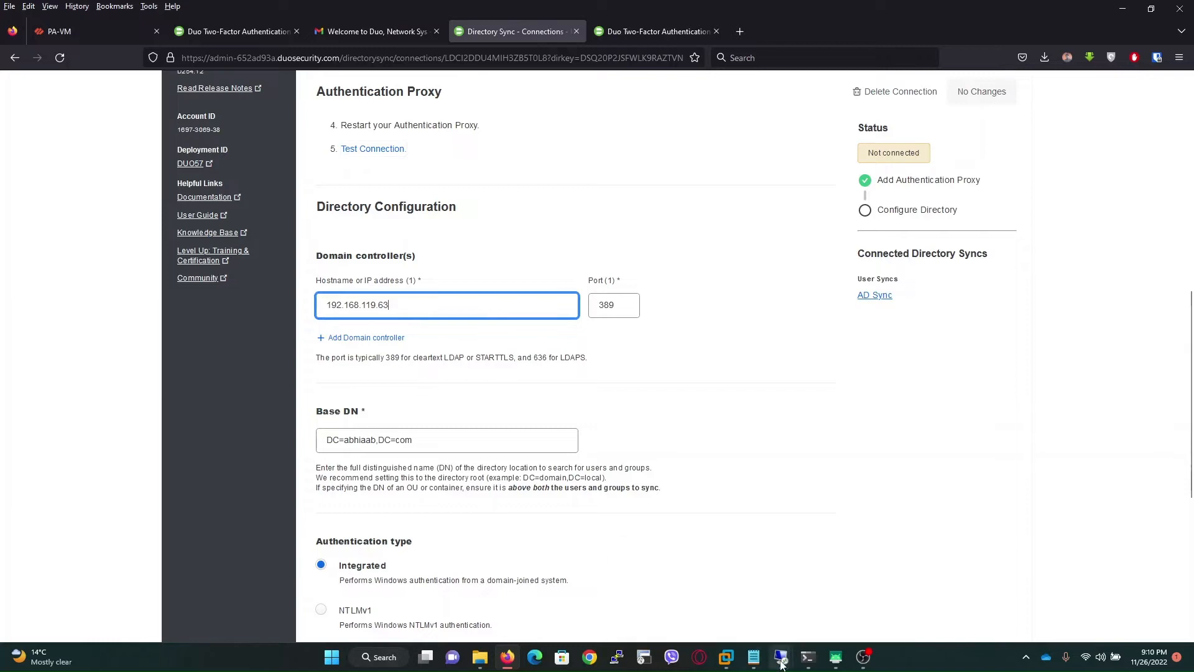
{"action": "mouse_move", "coordinate": [781, 658]}
{"action": "mouse_move", "coordinate": [856, 586]}
{"action": "scroll", "coordinate": [330, 513], "scroll_direction": "down", "scroll_amount": 5}
{"action": "scroll", "coordinate": [563, 282], "scroll_direction": "up", "scroll_amount": 10}
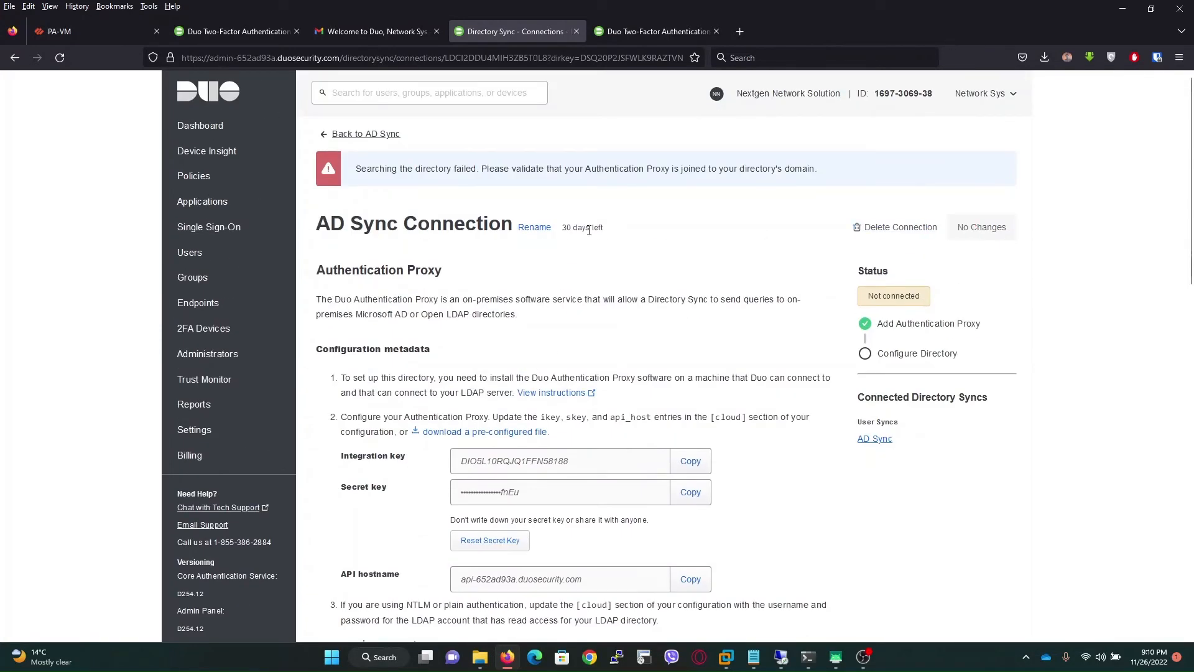
{"action": "scroll", "coordinate": [520, 369], "scroll_direction": "down", "scroll_amount": 4}
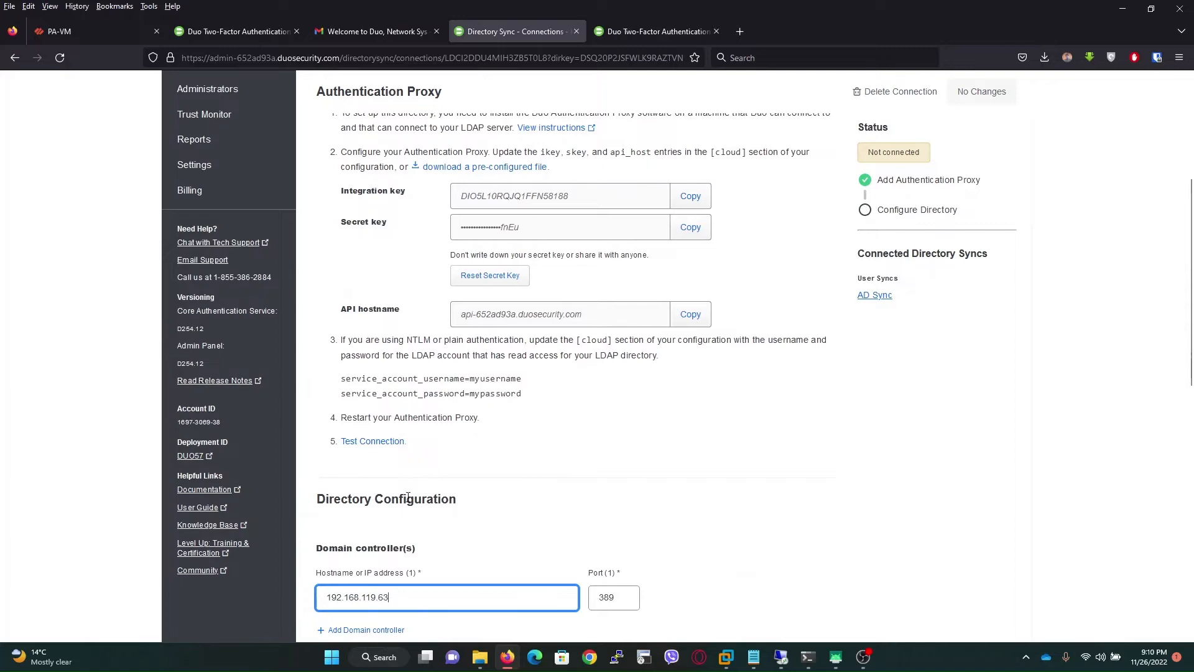
{"action": "left_click", "coordinate": [373, 443]}
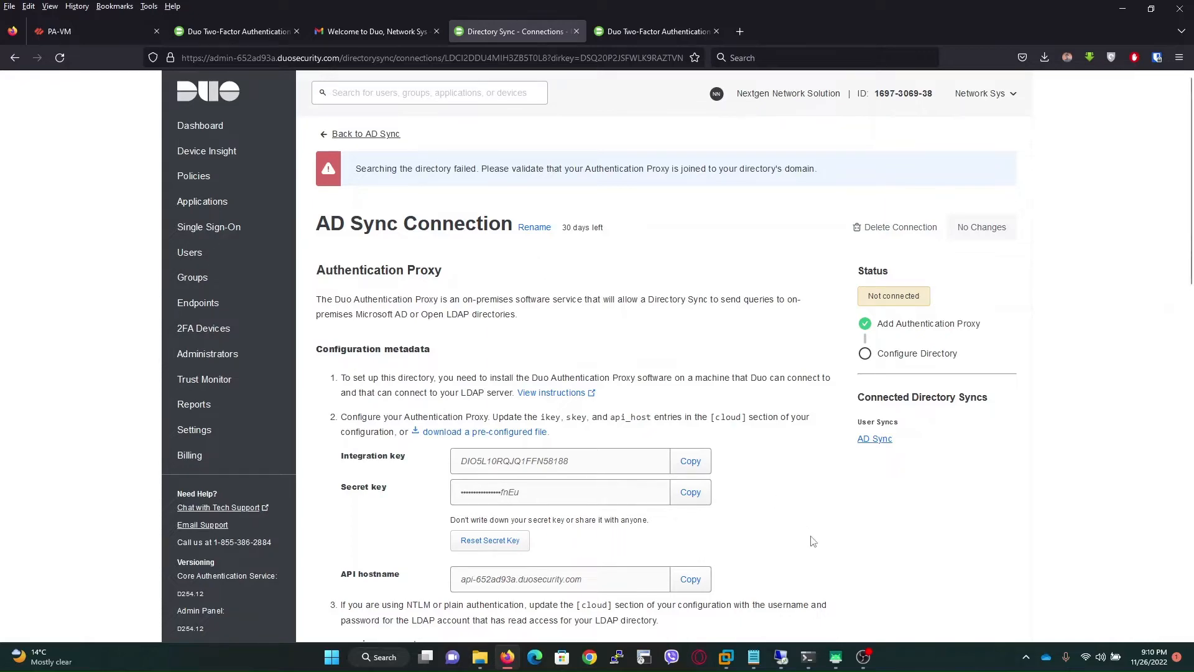
- Switch back to Duo Authentication Proxy Manager in the remote desktop session and restart the Authentication Proxy service
{"action": "mouse_move", "coordinate": [835, 657]}
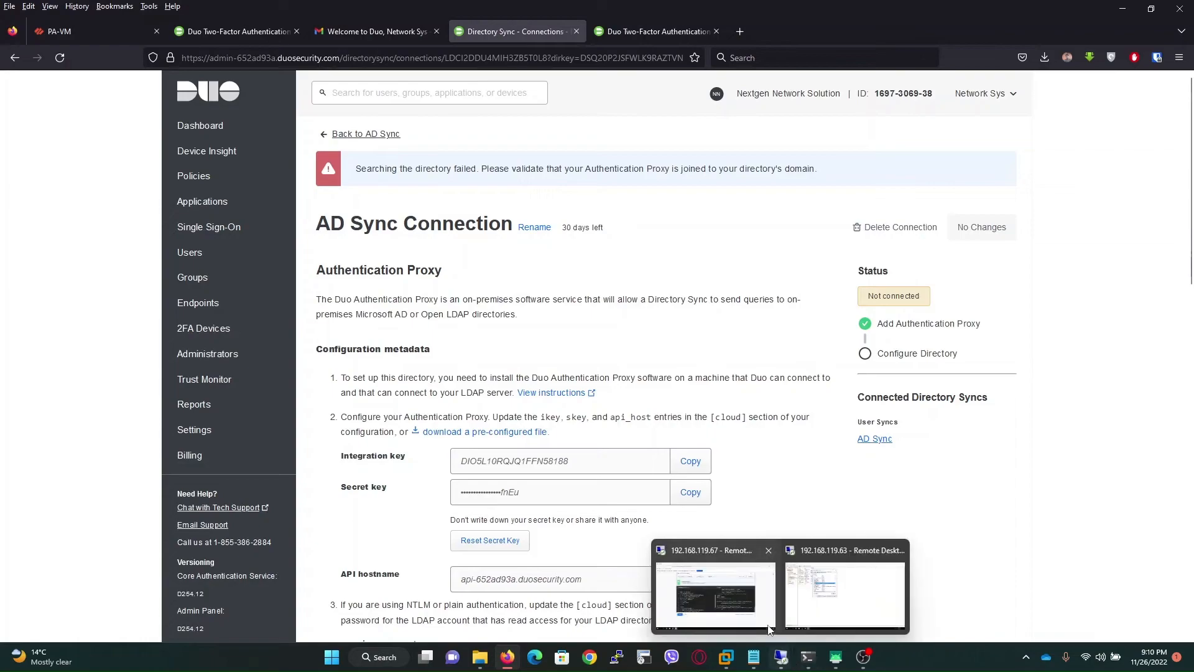
{"action": "left_click", "coordinate": [760, 619]}
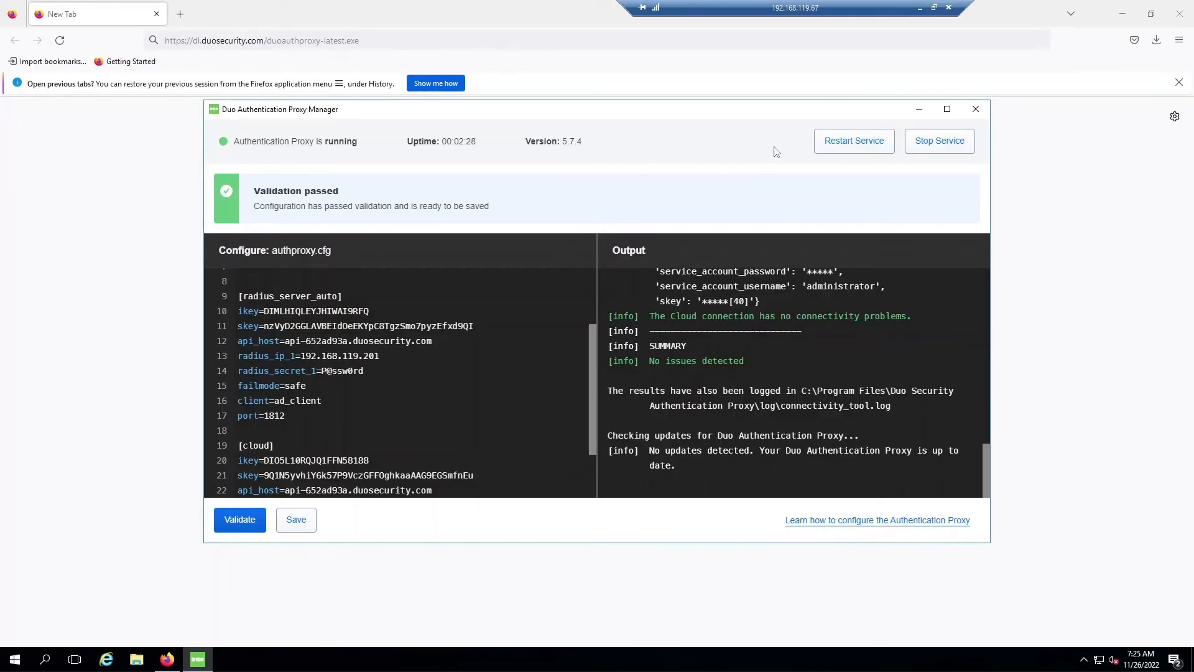
{"action": "left_click", "coordinate": [852, 141]}
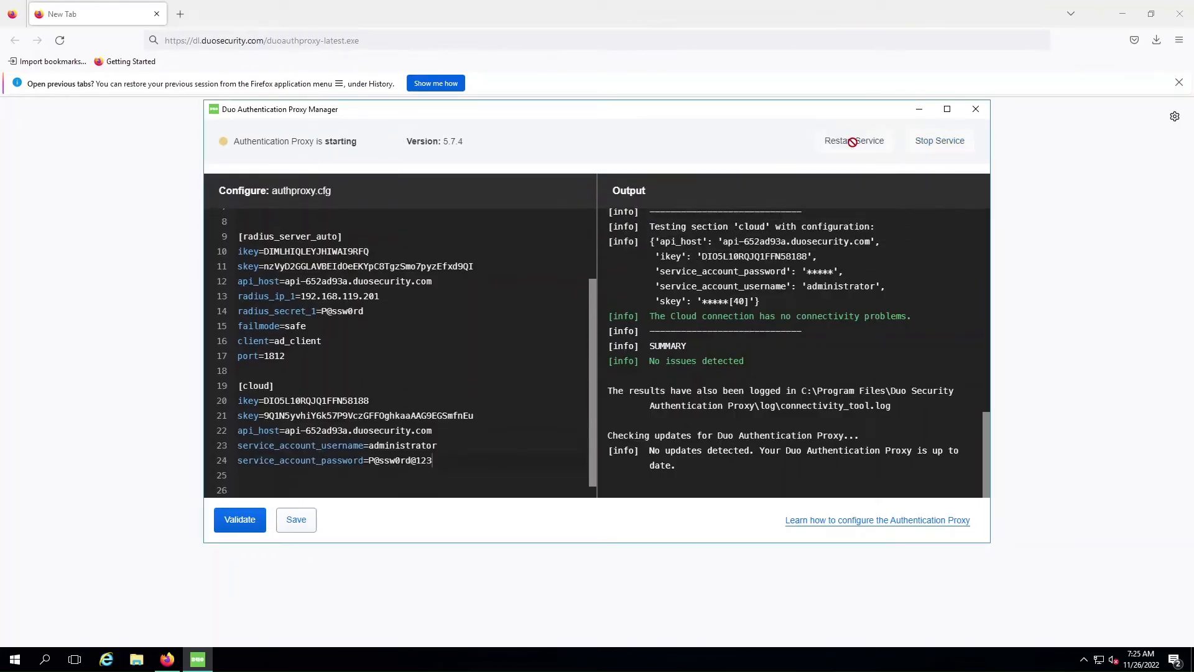
- Switch to the Duo Admin Panel, rerun the AD Sync connection test and check the connection status
{"action": "mouse_move", "coordinate": [849, 6]}
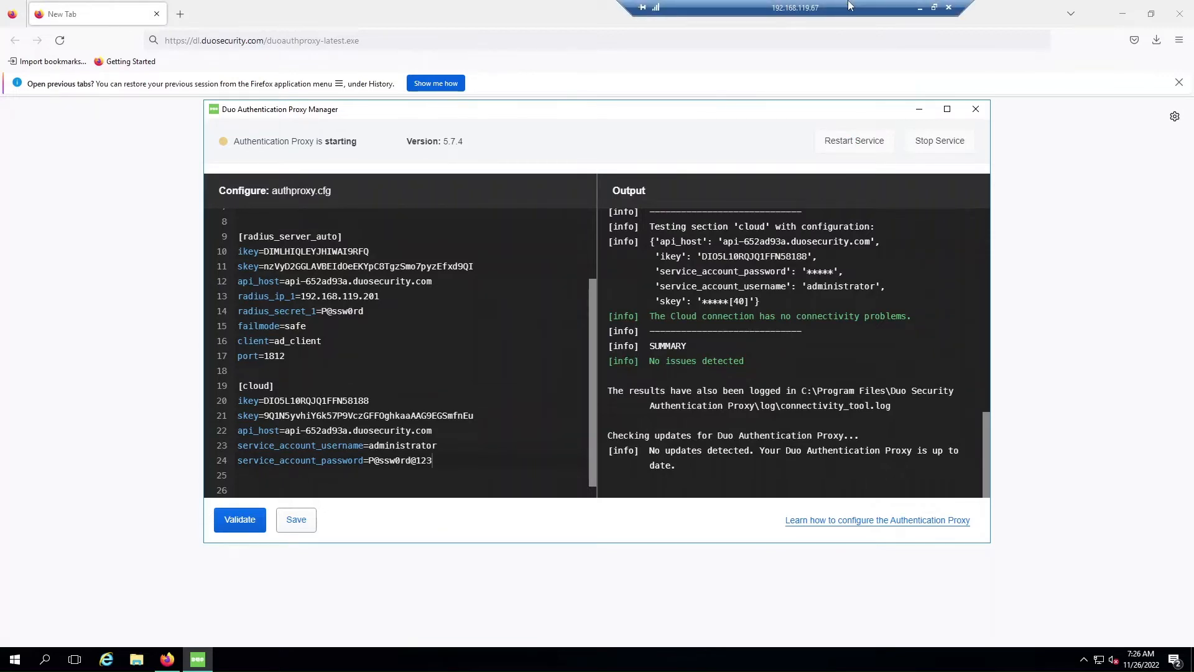
{"action": "left_click", "coordinate": [919, 8]}
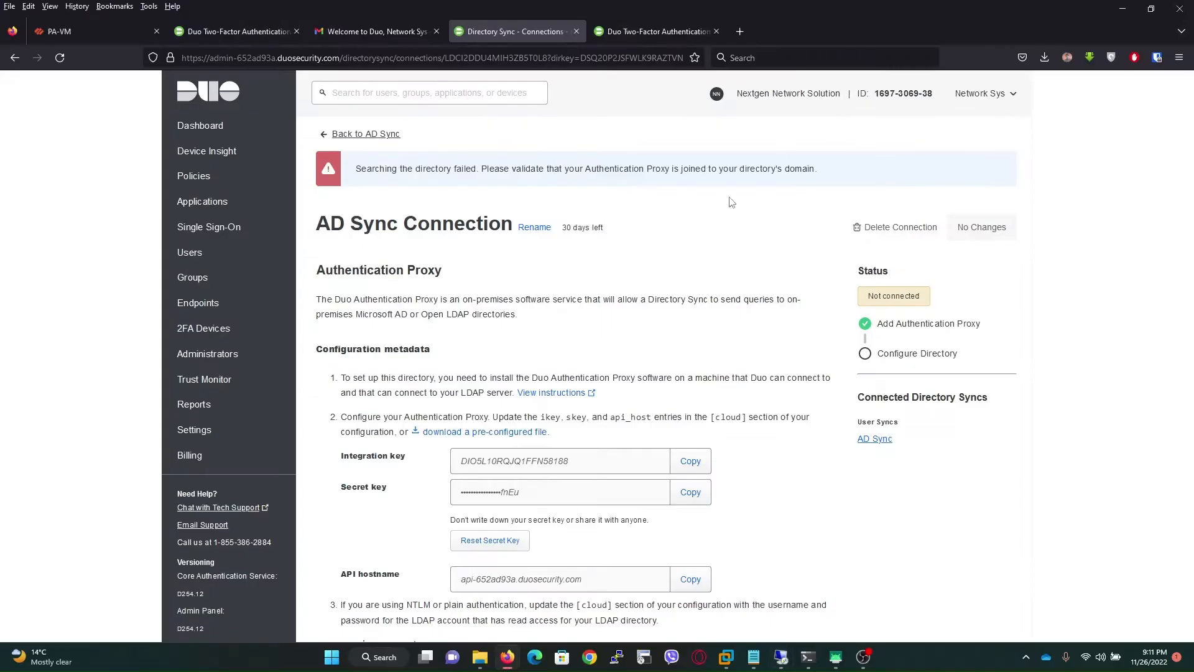
{"action": "scroll", "coordinate": [558, 416], "scroll_direction": "down", "scroll_amount": 5}
{"action": "left_click", "coordinate": [393, 400]}
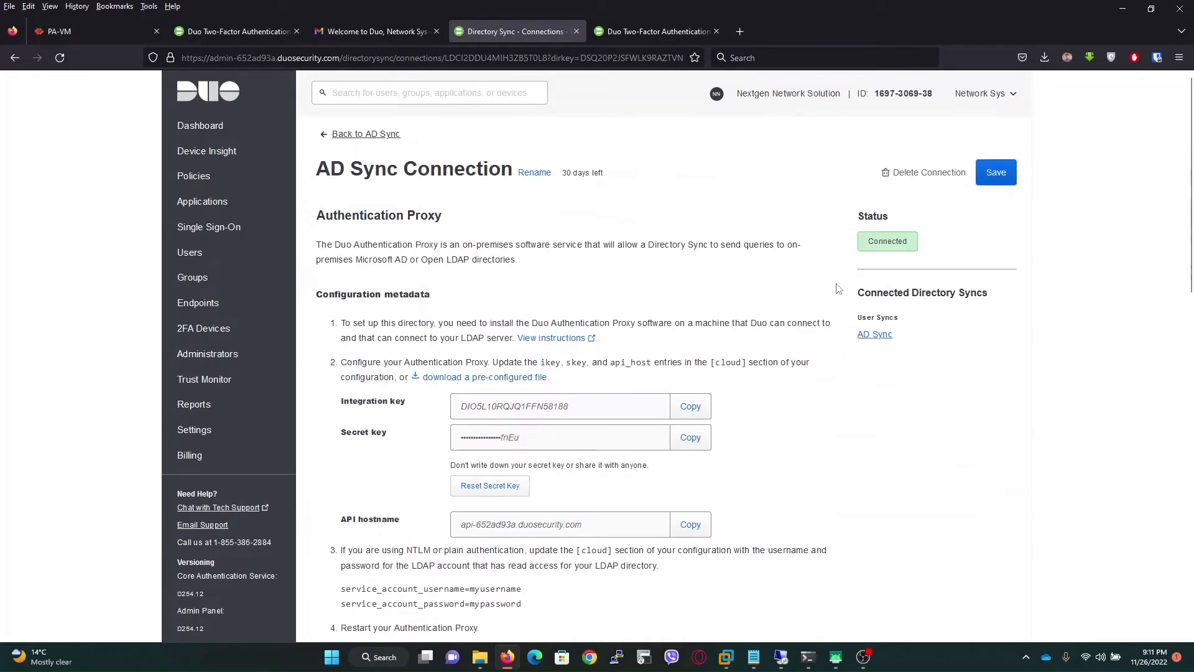
{"action": "double_click", "coordinate": [888, 238]}
{"action": "left_click", "coordinate": [827, 218]}
{"action": "left_click_drag", "start_coordinate": [868, 244], "coordinate": [919, 245]}
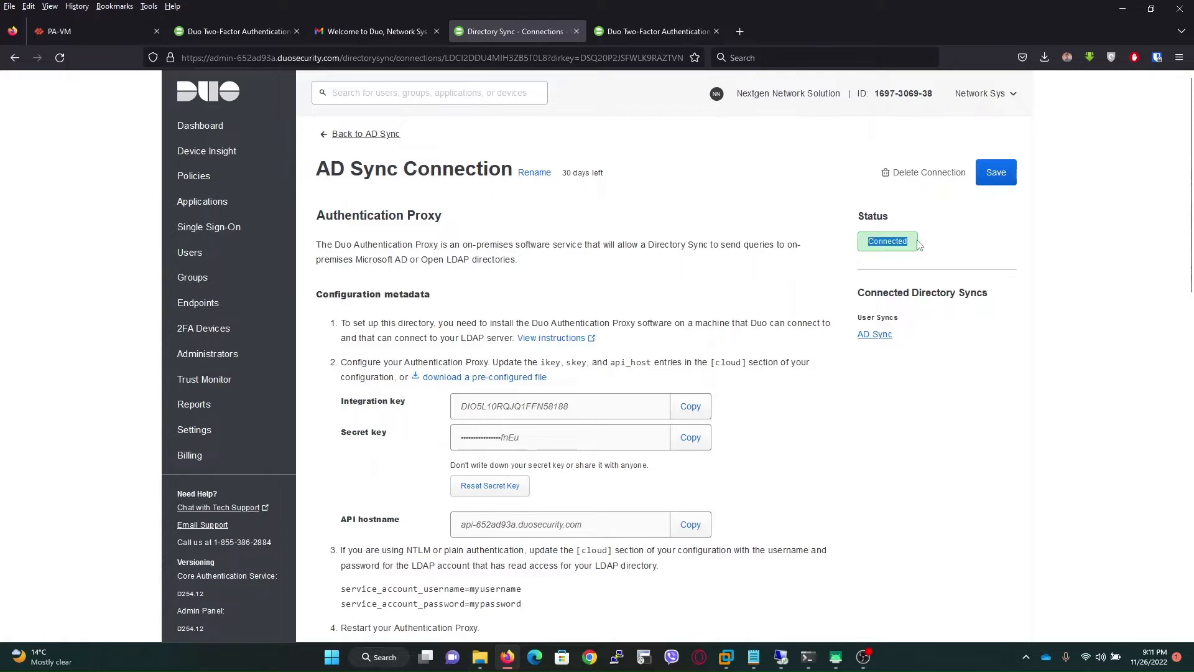
- Save the AD Sync connection and look over its status and directory configuration
{"action": "left_click", "coordinate": [996, 173]}
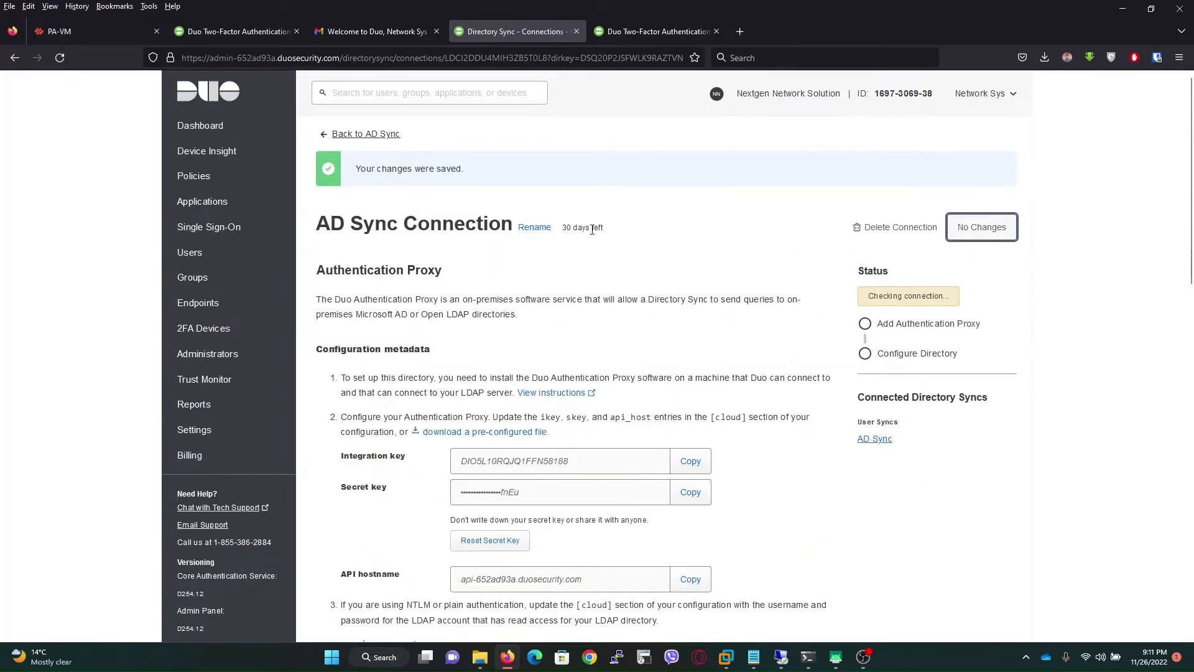
{"action": "scroll", "coordinate": [621, 227], "scroll_direction": "down", "scroll_amount": 10}
{"action": "scroll", "coordinate": [593, 234], "scroll_direction": "up", "scroll_amount": 10}
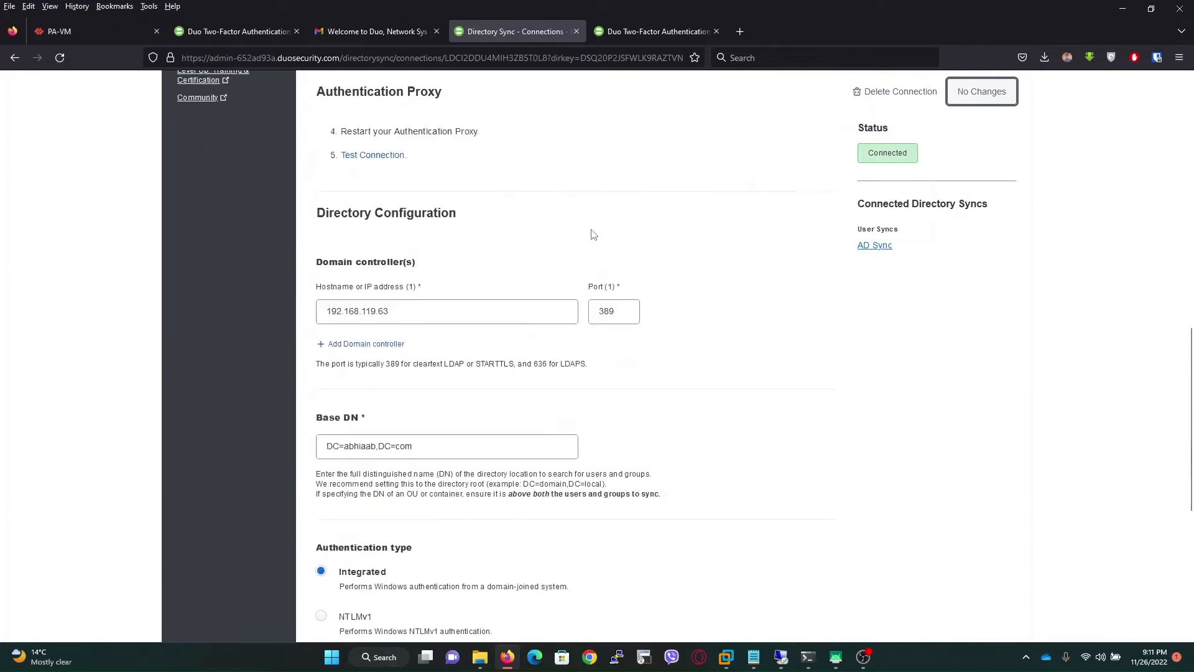
- Open the AD Sync entry in the directory syncs for users
{"action": "left_click", "coordinate": [202, 256]}
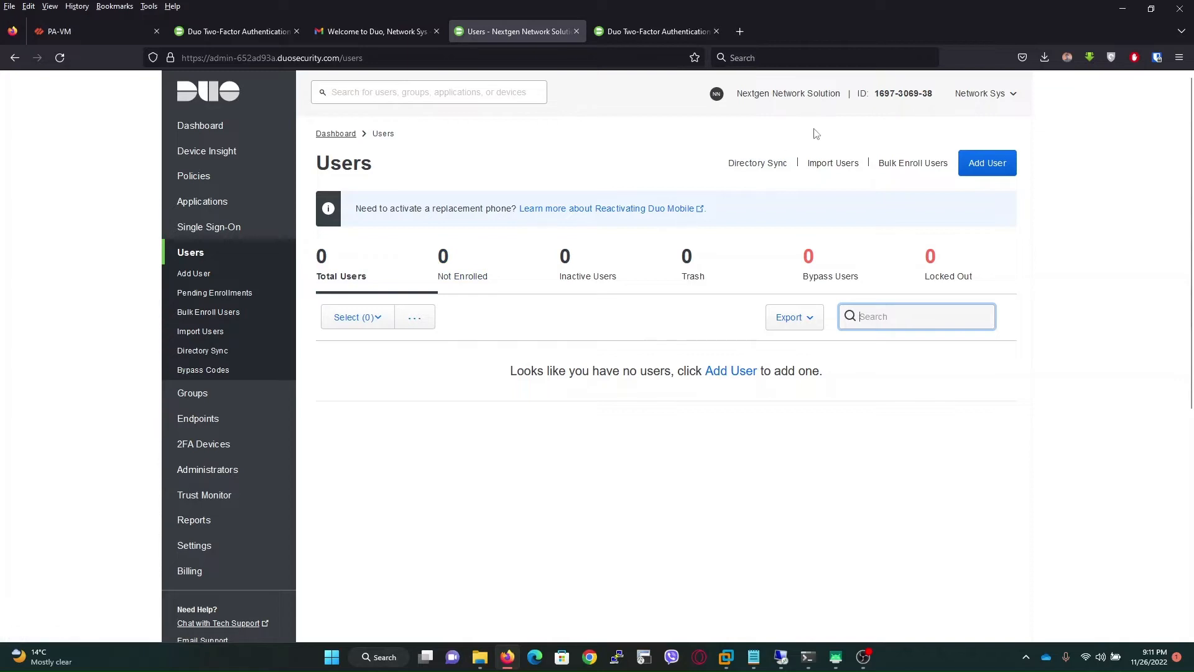
{"action": "left_click", "coordinate": [744, 164]}
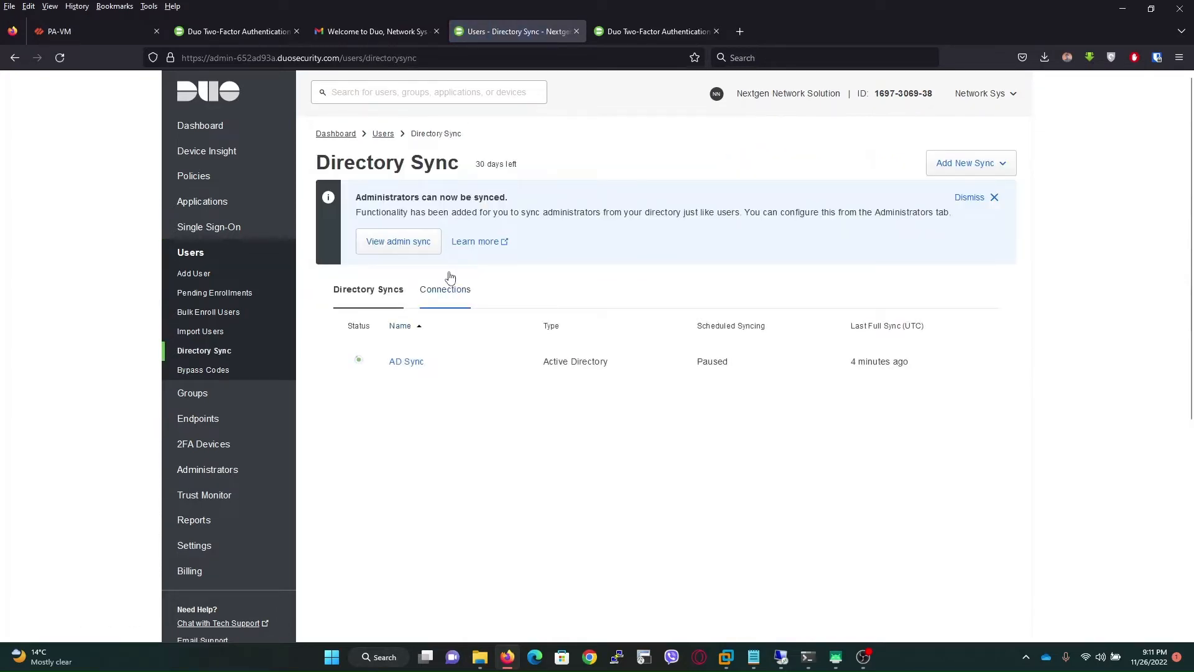
{"action": "left_click", "coordinate": [406, 364]}
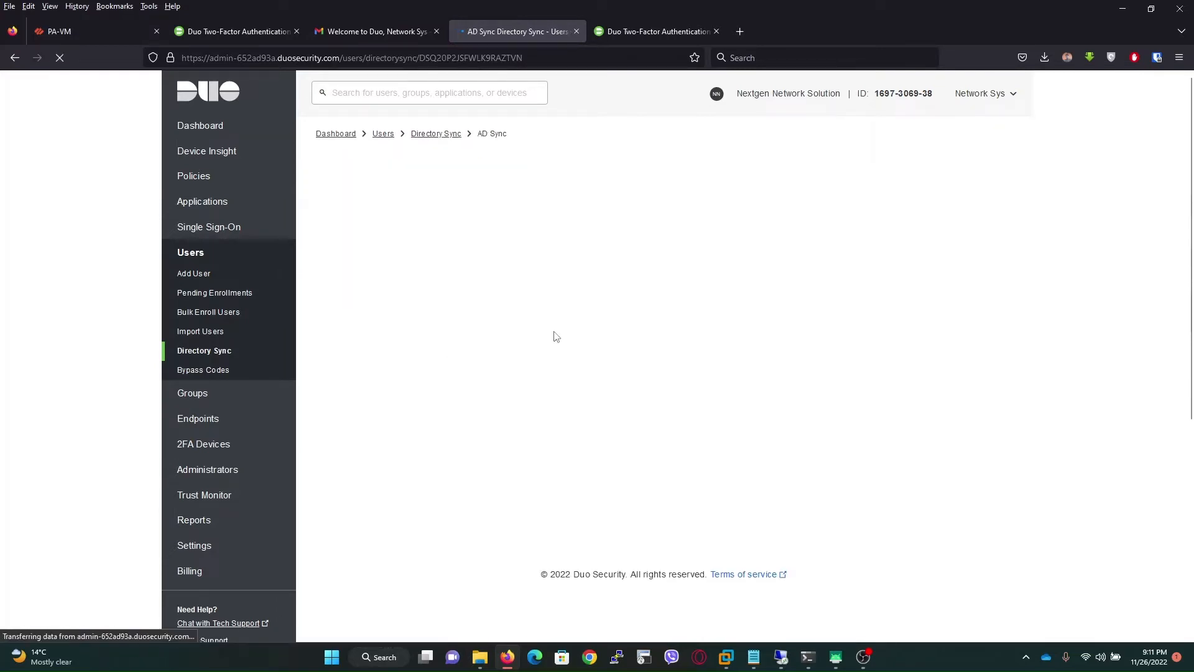
- Select Domain Users as the Active Directory group to import in AD Sync
{"action": "scroll", "coordinate": [437, 406], "scroll_direction": "down", "scroll_amount": 1}
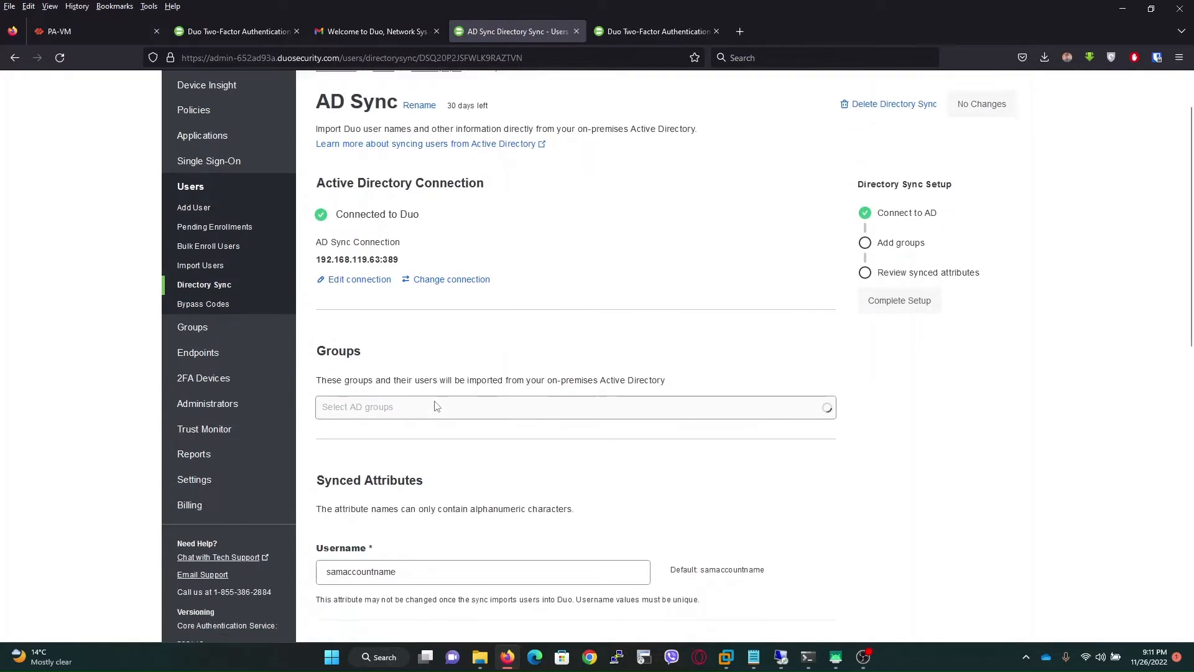
{"action": "scroll", "coordinate": [437, 406], "scroll_direction": "down", "scroll_amount": 3}
{"action": "scroll", "coordinate": [393, 247], "scroll_direction": "up", "scroll_amount": 3}
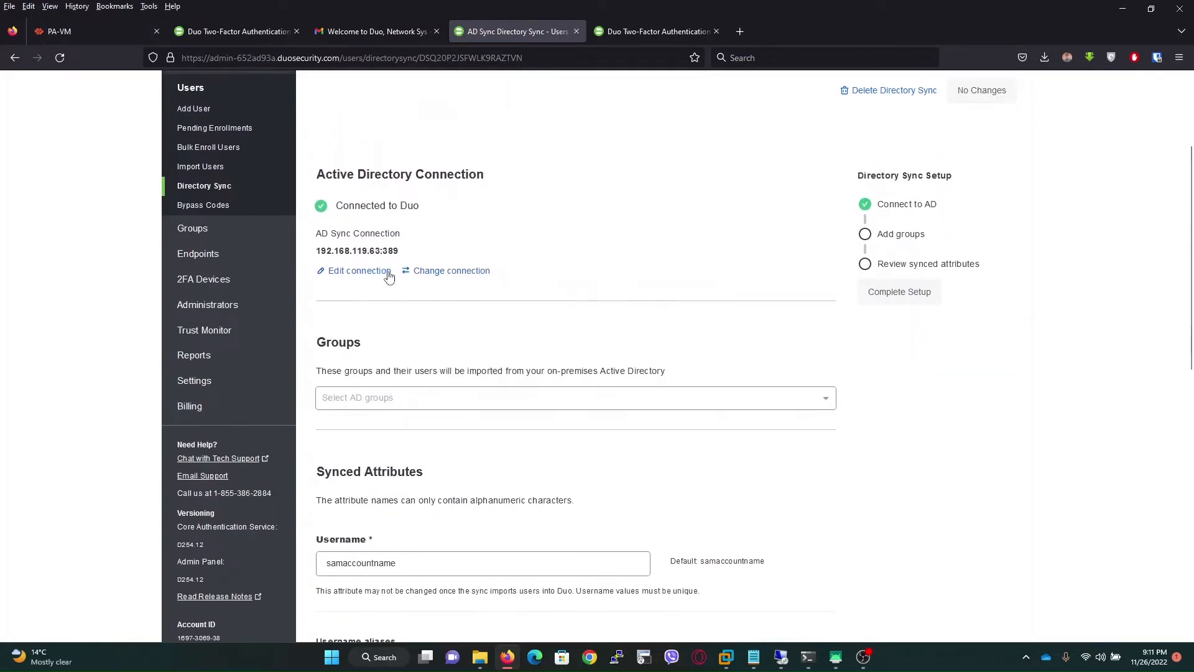
{"action": "left_click", "coordinate": [395, 398]}
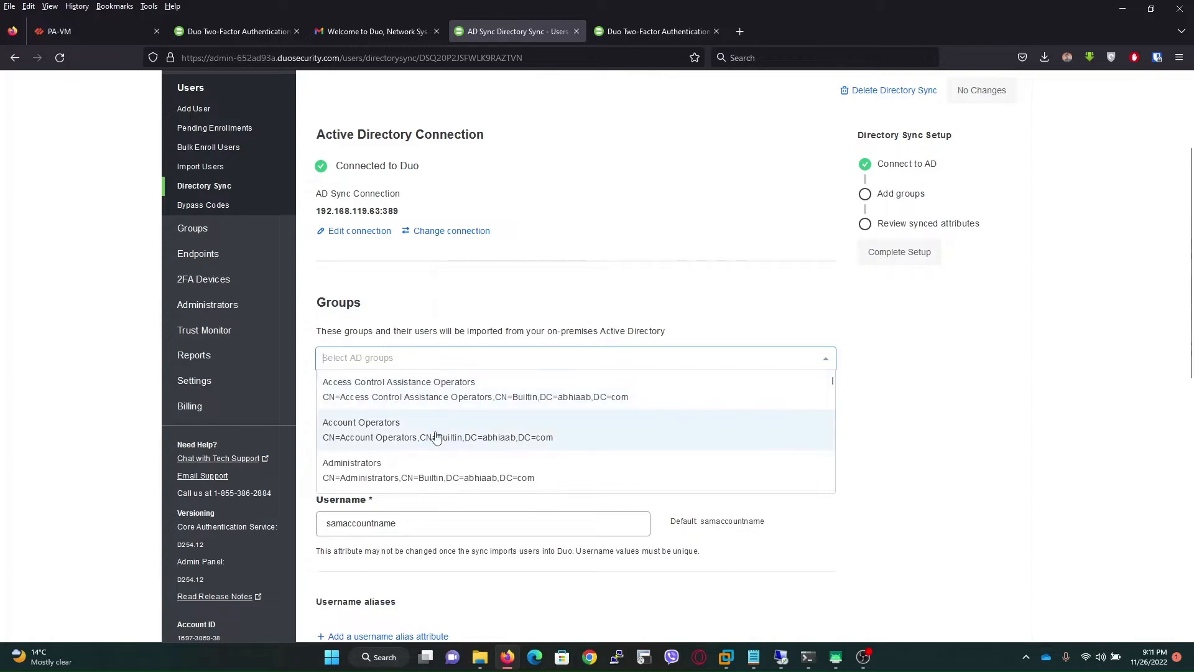
{"action": "scroll", "coordinate": [438, 435], "scroll_direction": "down", "scroll_amount": 3}
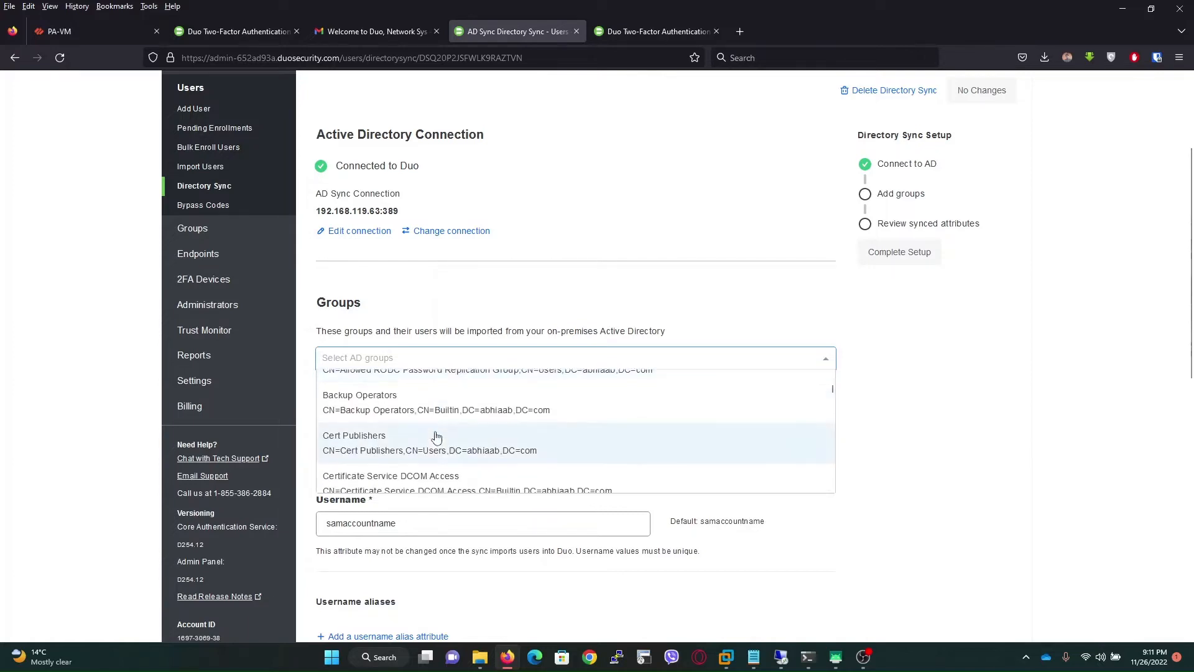
{"action": "scroll", "coordinate": [437, 437], "scroll_direction": "down", "scroll_amount": 5}
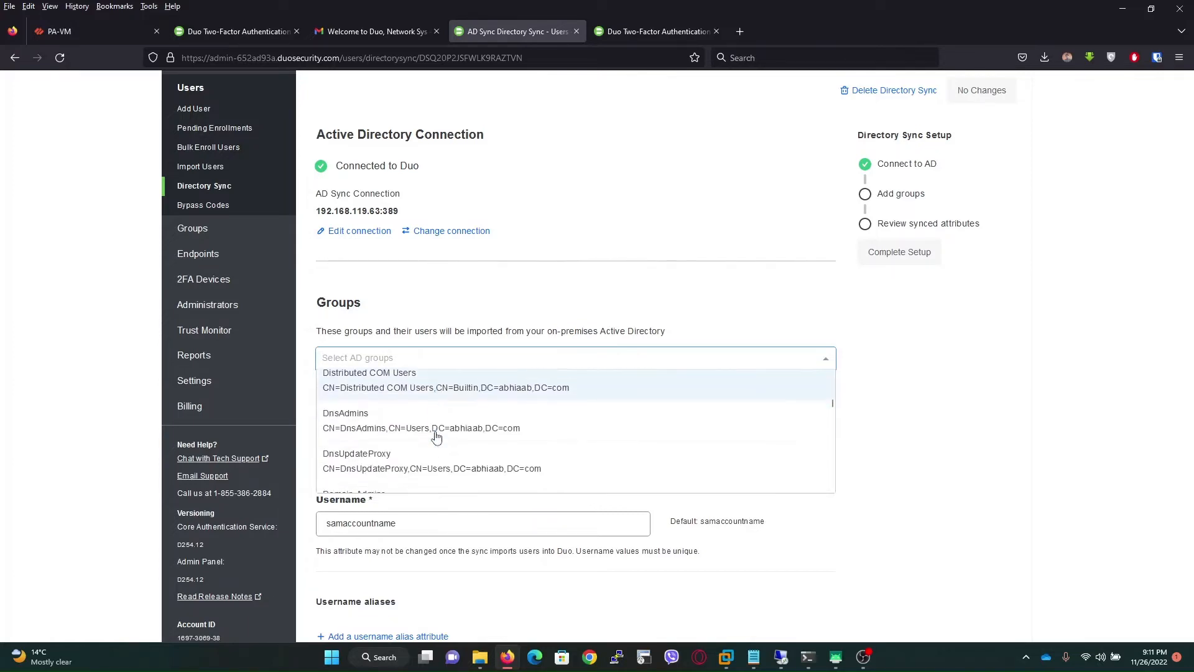
{"action": "scroll", "coordinate": [437, 437], "scroll_direction": "down", "scroll_amount": 4}
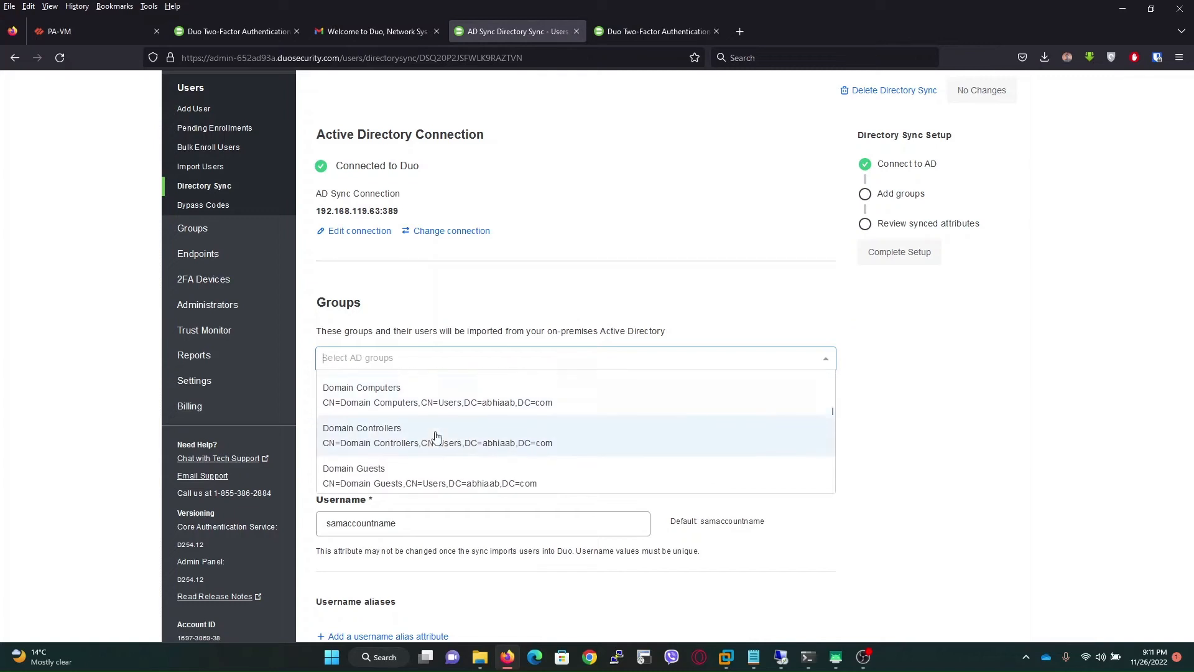
{"action": "scroll", "coordinate": [437, 435], "scroll_direction": "down", "scroll_amount": 3}
{"action": "left_click", "coordinate": [412, 416]}
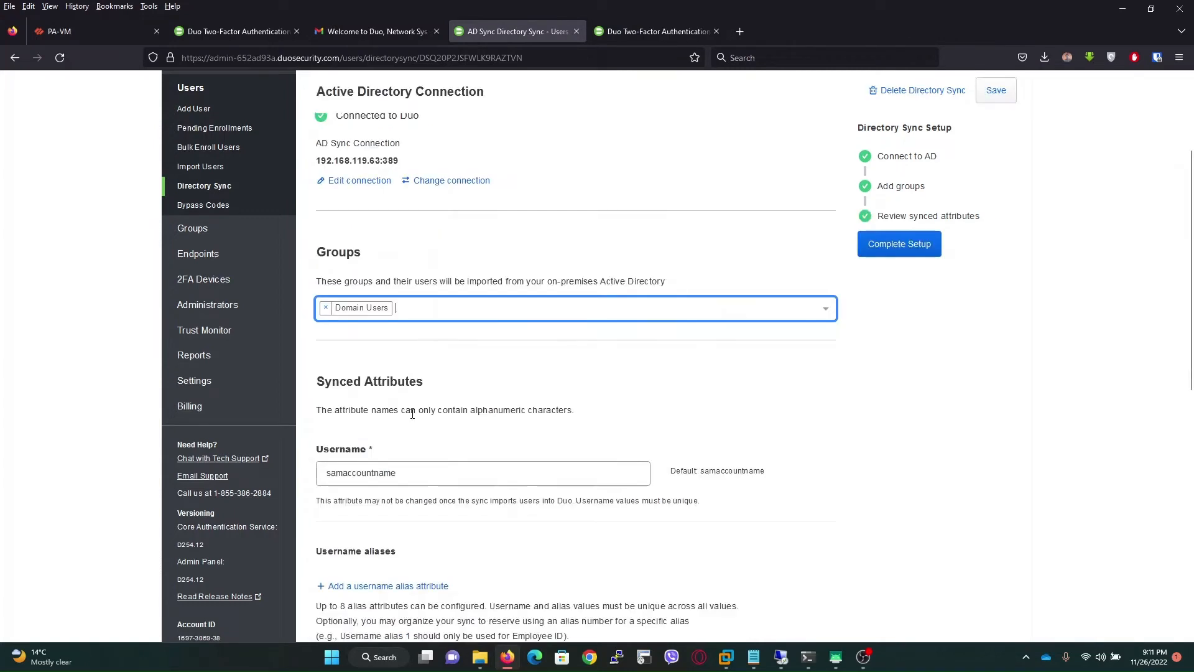
- Review the synced attributes, import options and enrollment email setting of AD Sync, and complete the directory sync setup
{"action": "scroll", "coordinate": [456, 498], "scroll_direction": "down", "scroll_amount": 3}
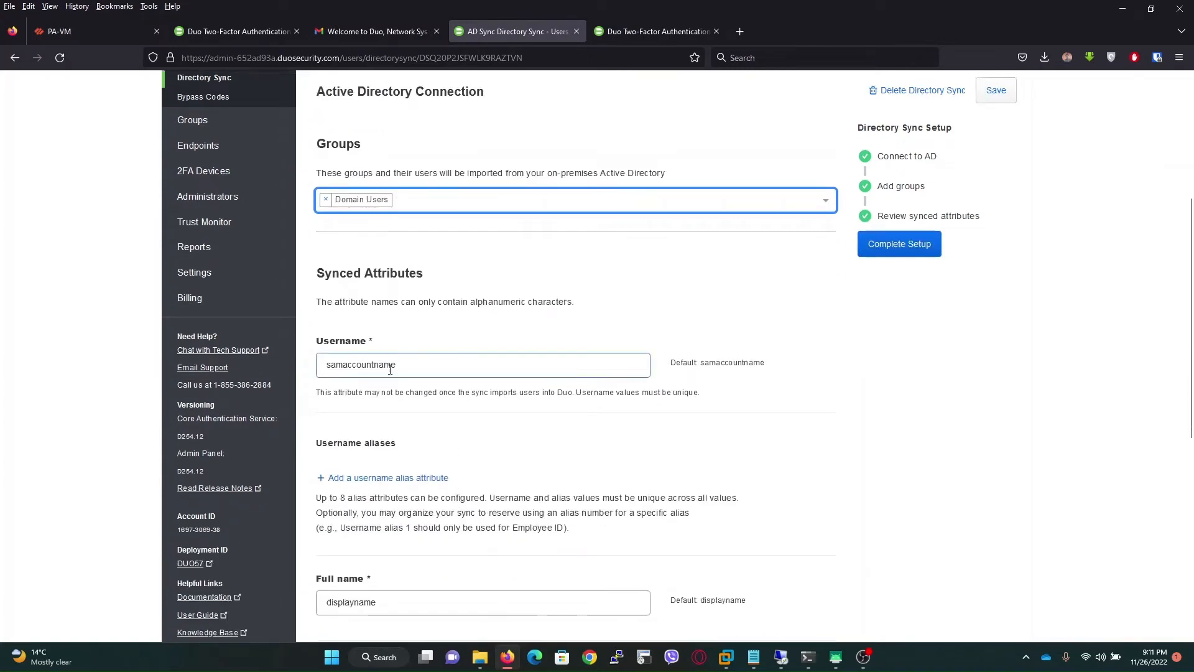
{"action": "scroll", "coordinate": [401, 495], "scroll_direction": "down", "scroll_amount": 7}
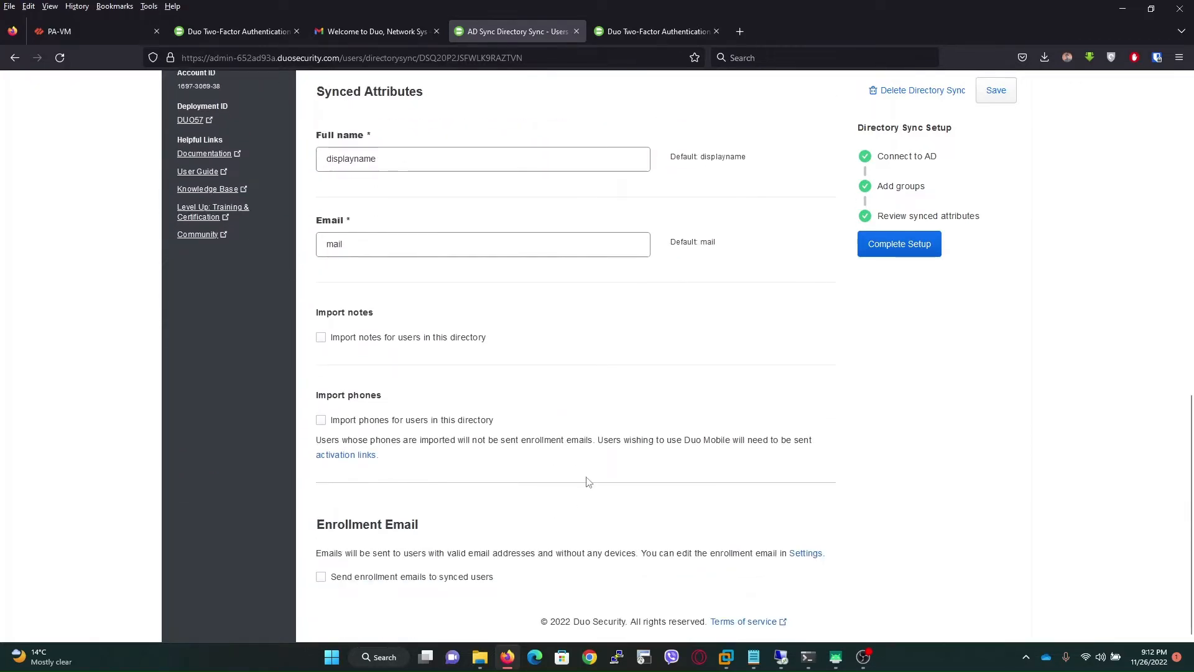
{"action": "scroll", "coordinate": [706, 392], "scroll_direction": "up", "scroll_amount": 5}
{"action": "left_click", "coordinate": [896, 254]}
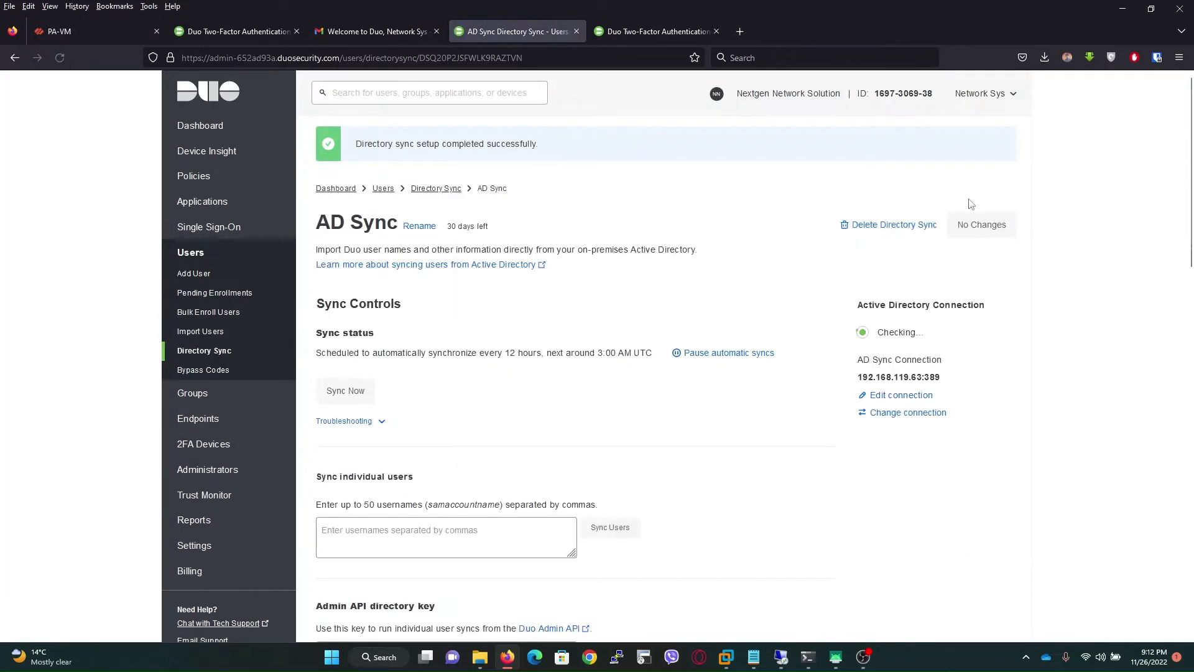
- Look over the AD Sync settings, run an immediate directory synchronization and check its result
{"action": "scroll", "coordinate": [523, 435], "scroll_direction": "down", "scroll_amount": 3}
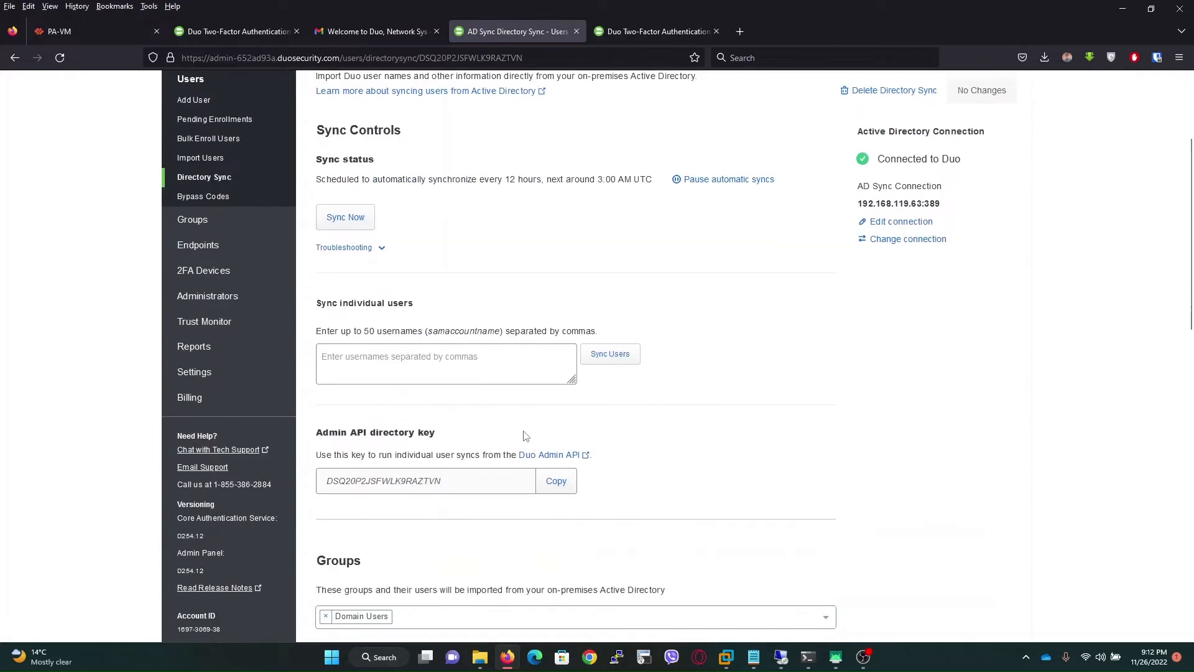
{"action": "scroll", "coordinate": [486, 407], "scroll_direction": "down", "scroll_amount": 10}
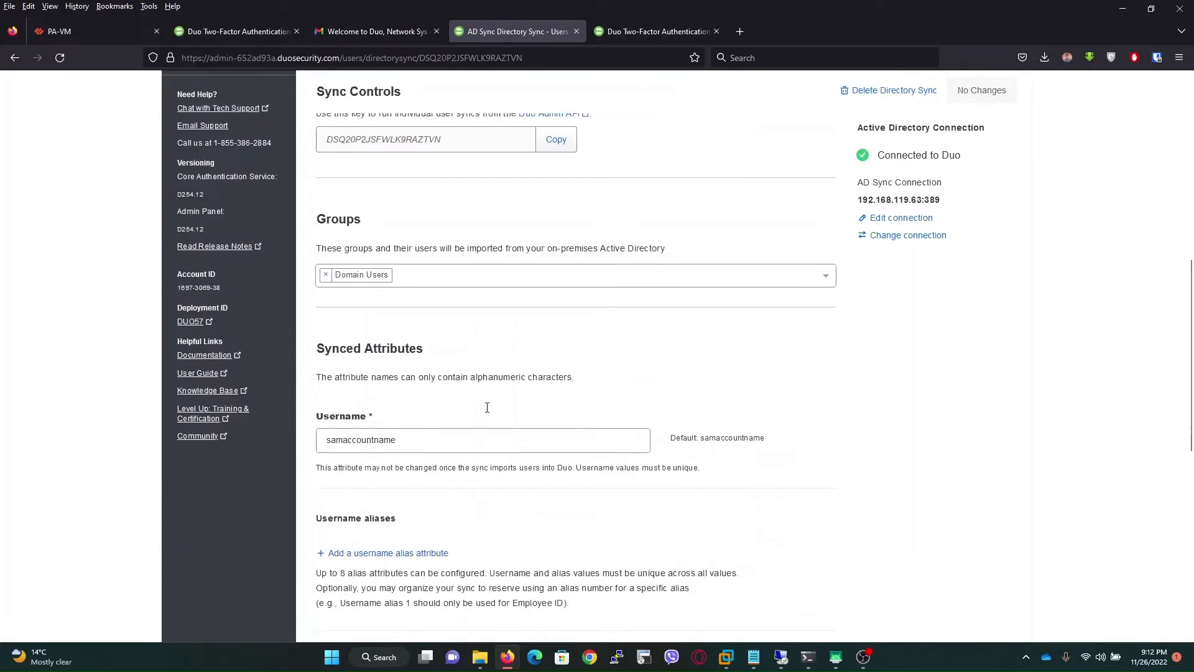
{"action": "scroll", "coordinate": [487, 407], "scroll_direction": "down", "scroll_amount": 4}
{"action": "scroll", "coordinate": [487, 413], "scroll_direction": "up", "scroll_amount": 8}
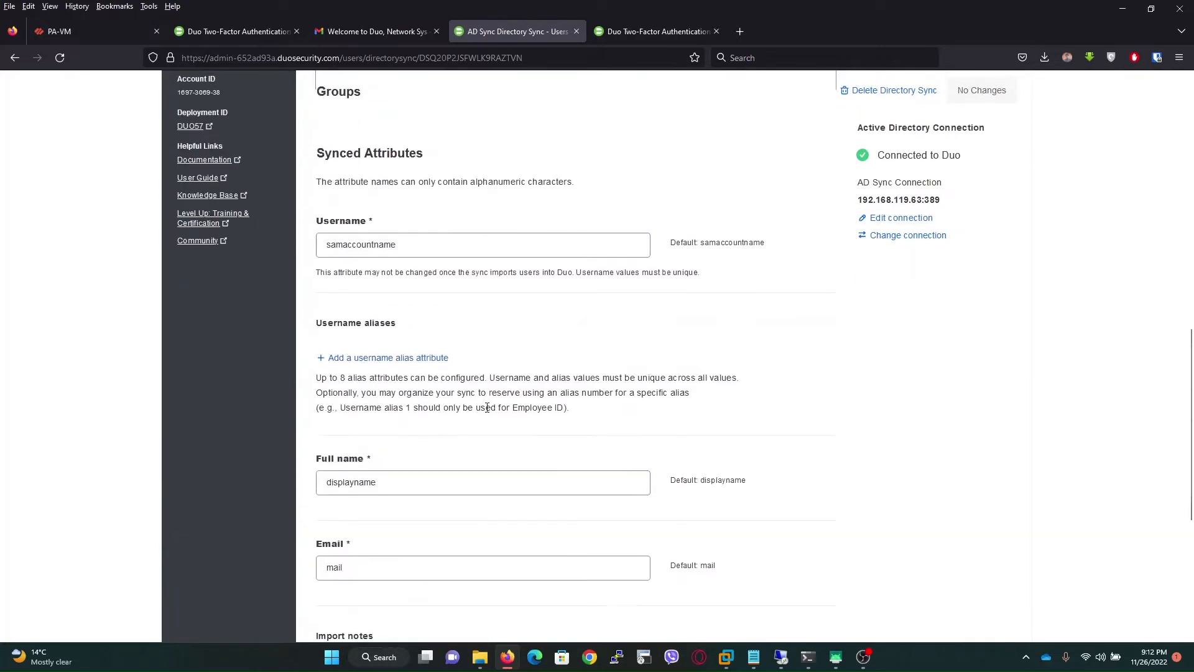
{"action": "scroll", "coordinate": [487, 412], "scroll_direction": "up", "scroll_amount": 8}
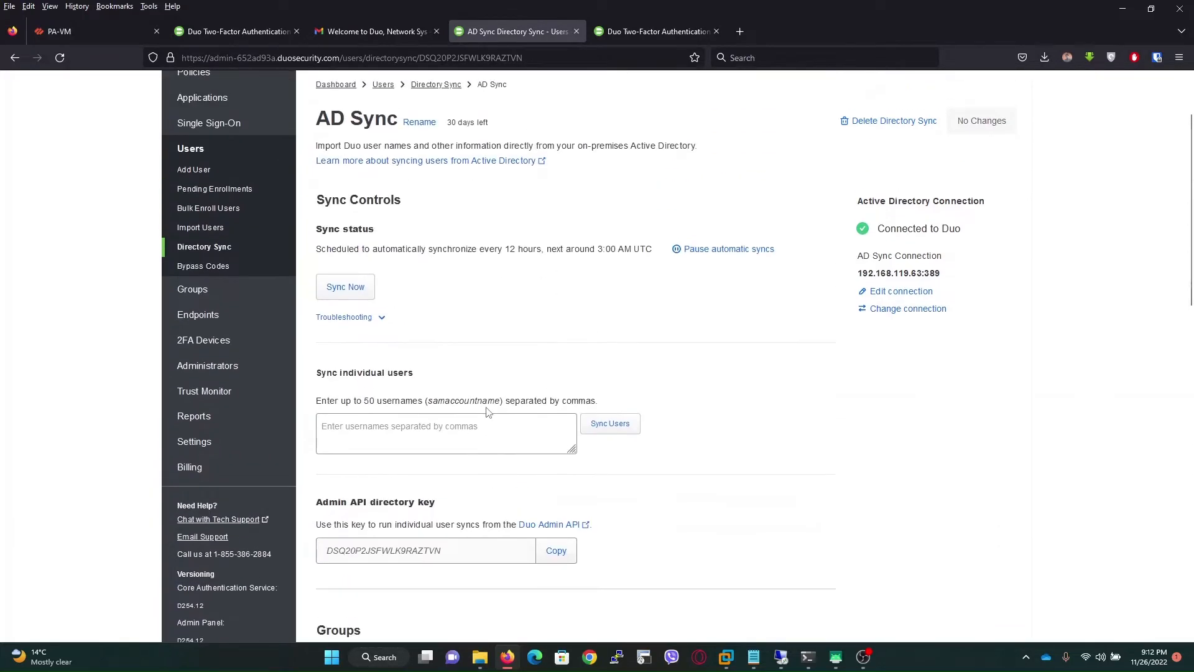
{"action": "left_click", "coordinate": [347, 288]}
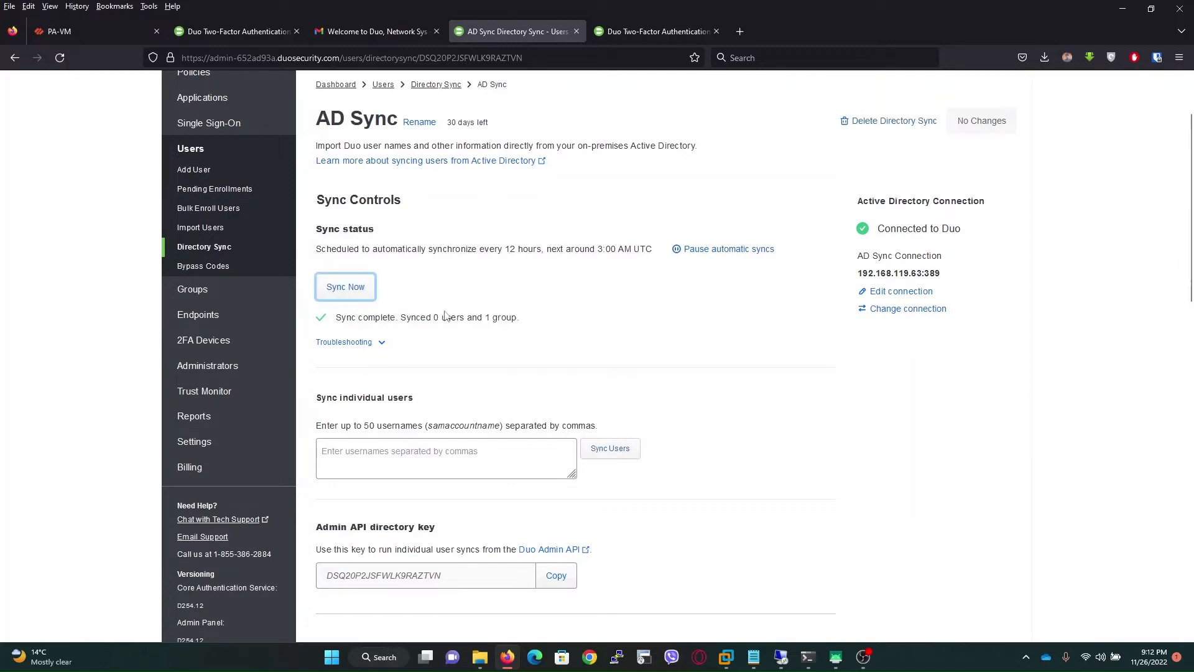
{"action": "left_click_drag", "start_coordinate": [487, 318], "coordinate": [516, 319]}
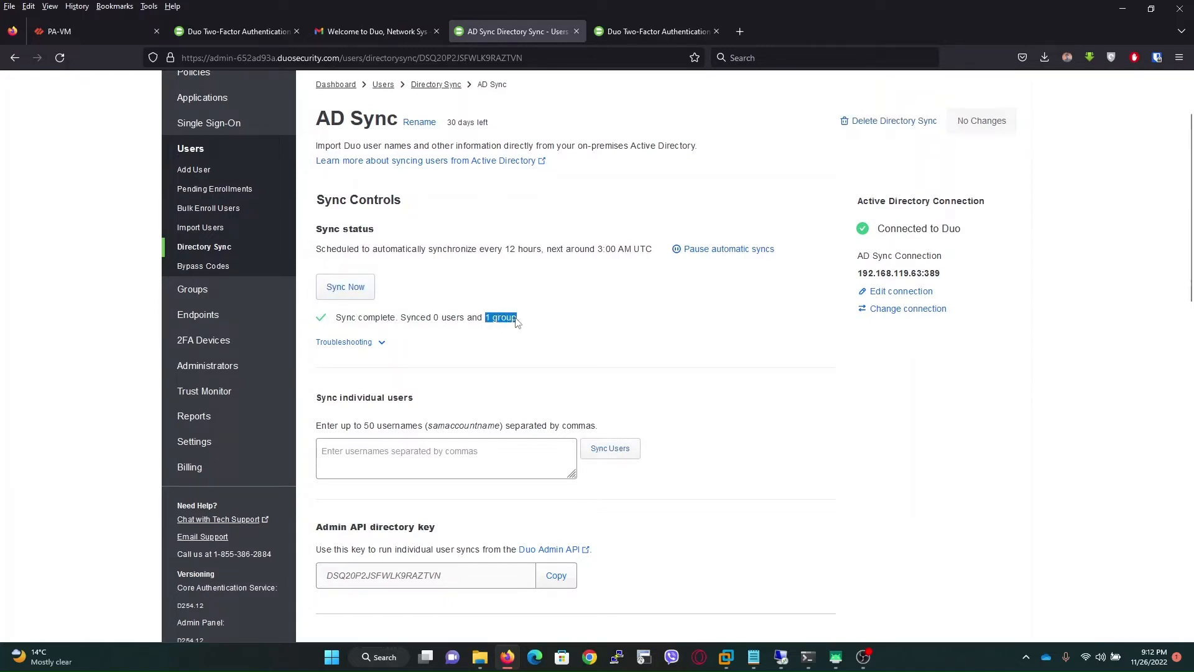
{"action": "left_click", "coordinate": [445, 323]}
{"action": "left_click", "coordinate": [446, 459]}
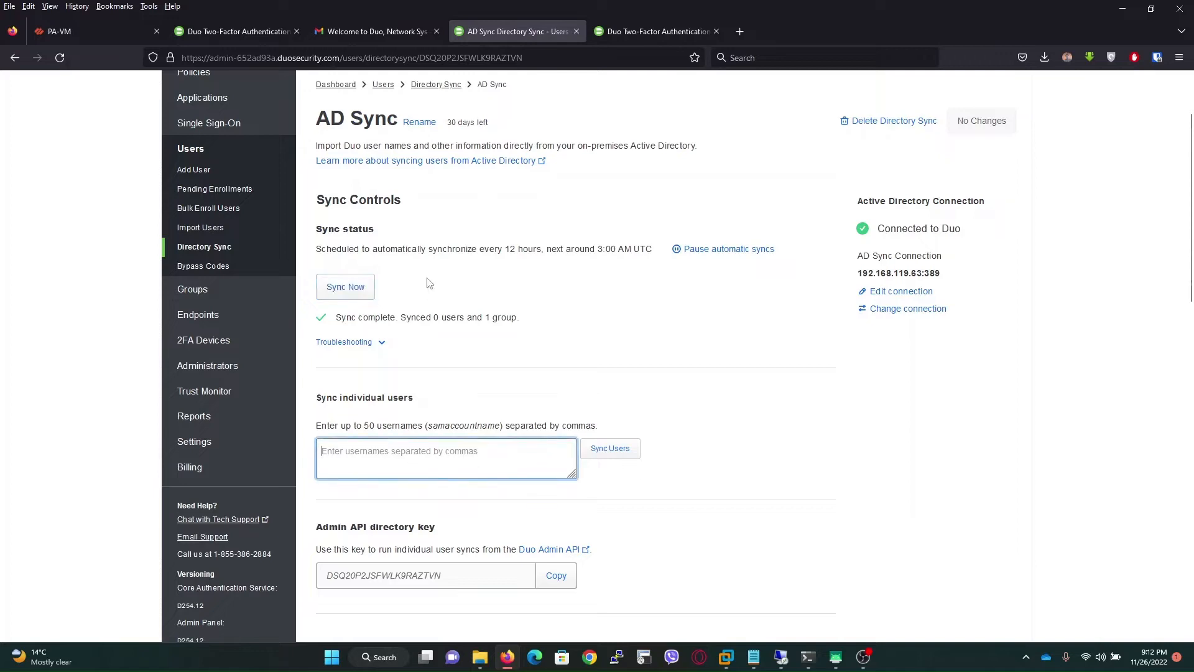
- Add the Administrators group to the Active Directory groups imported by AD Sync
{"action": "scroll", "coordinate": [637, 320], "scroll_direction": "up", "scroll_amount": 3}
{"action": "scroll", "coordinate": [637, 319], "scroll_direction": "down", "scroll_amount": 3}
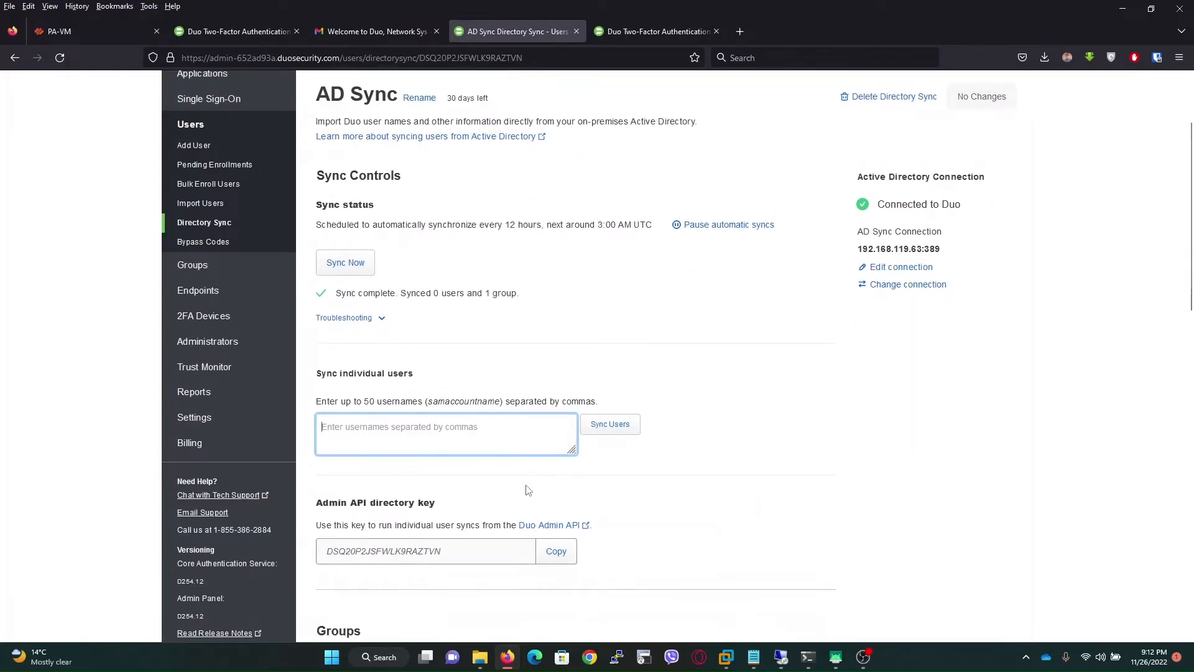
{"action": "scroll", "coordinate": [528, 490], "scroll_direction": "down", "scroll_amount": 7}
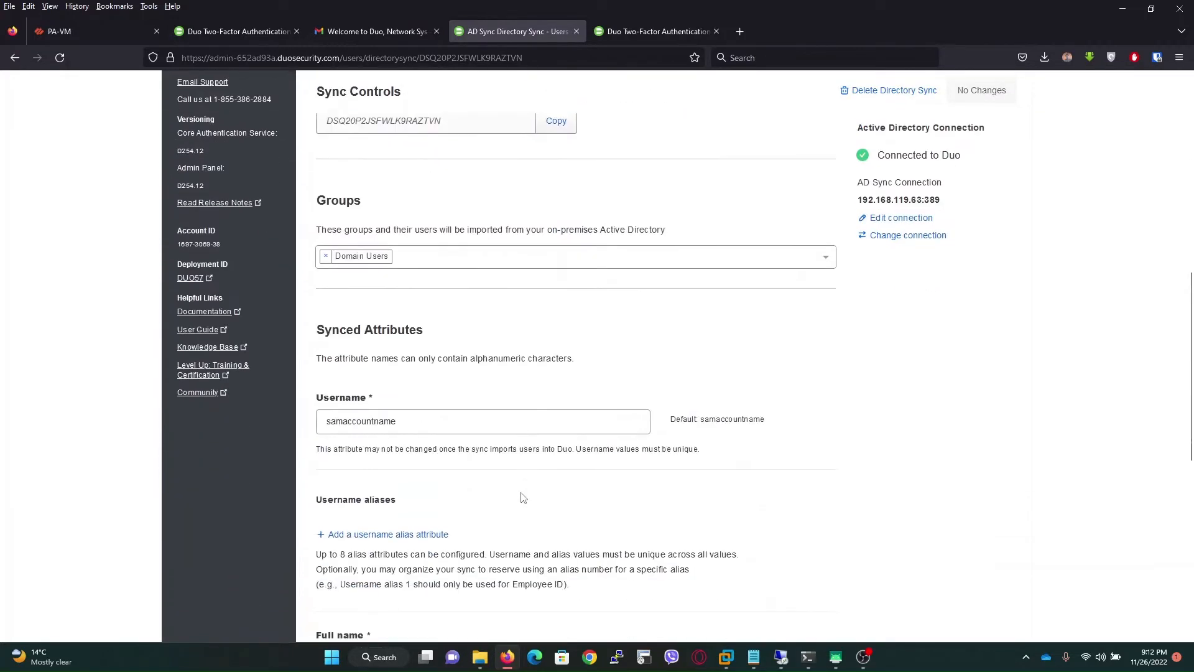
{"action": "left_click", "coordinate": [435, 235]}
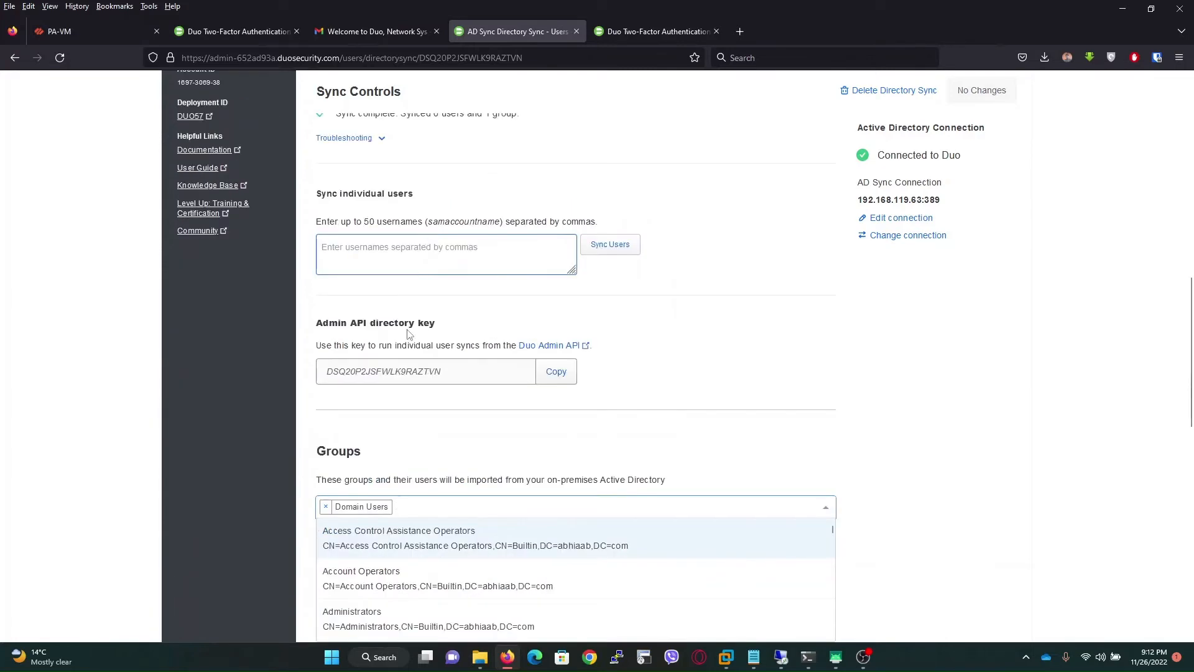
{"action": "type", "text": "admin"}
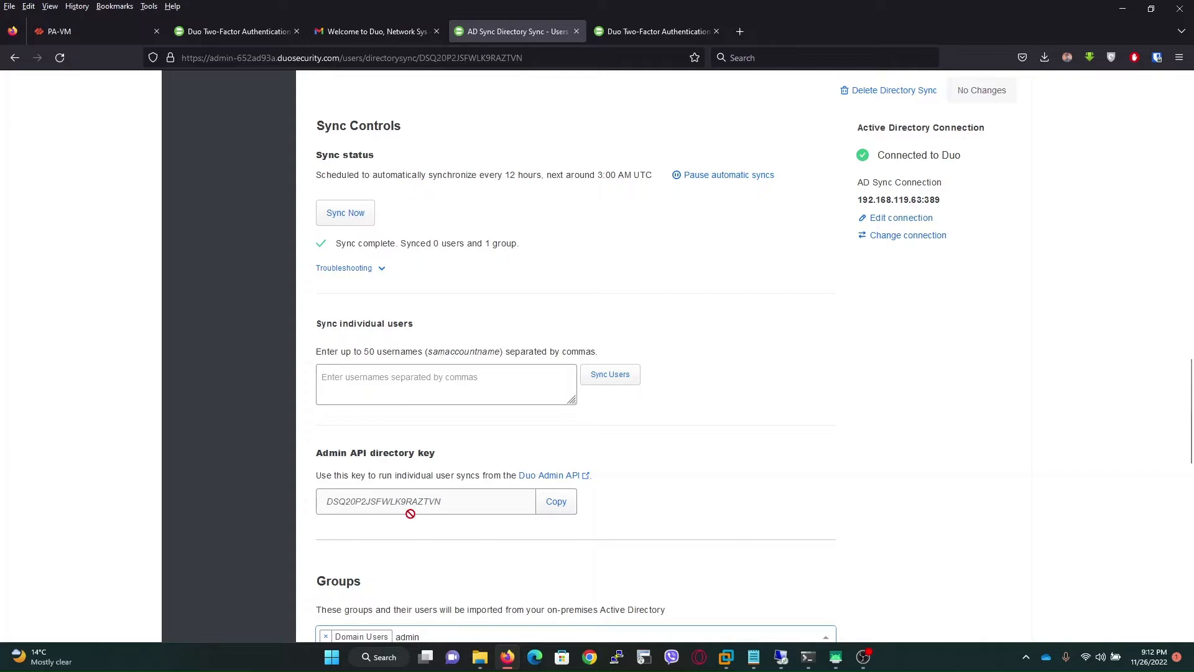
{"action": "scroll", "coordinate": [410, 514], "scroll_direction": "down", "scroll_amount": 3}
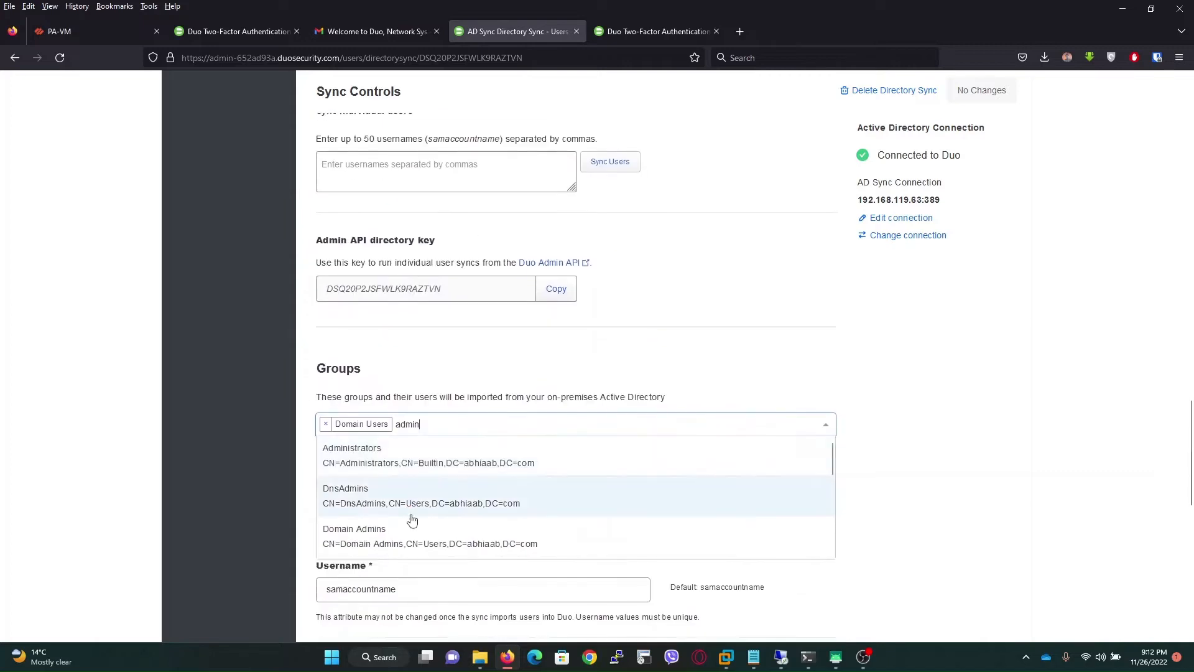
{"action": "type", "text": "n"}
{"action": "left_click", "coordinate": [393, 461]}
{"action": "scroll", "coordinate": [436, 454], "scroll_direction": "down", "scroll_amount": 8}
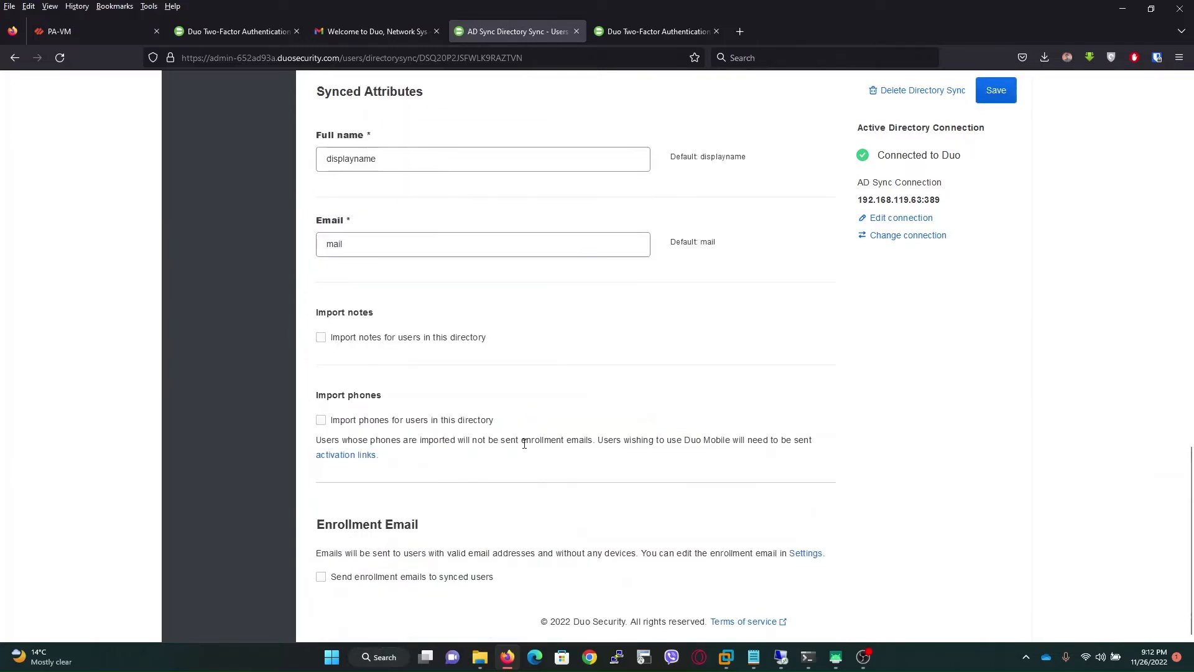
- Save the directory sync with the Administrators group, rerun the synchronization immediately and check the synced users
{"action": "left_click", "coordinate": [995, 91]}
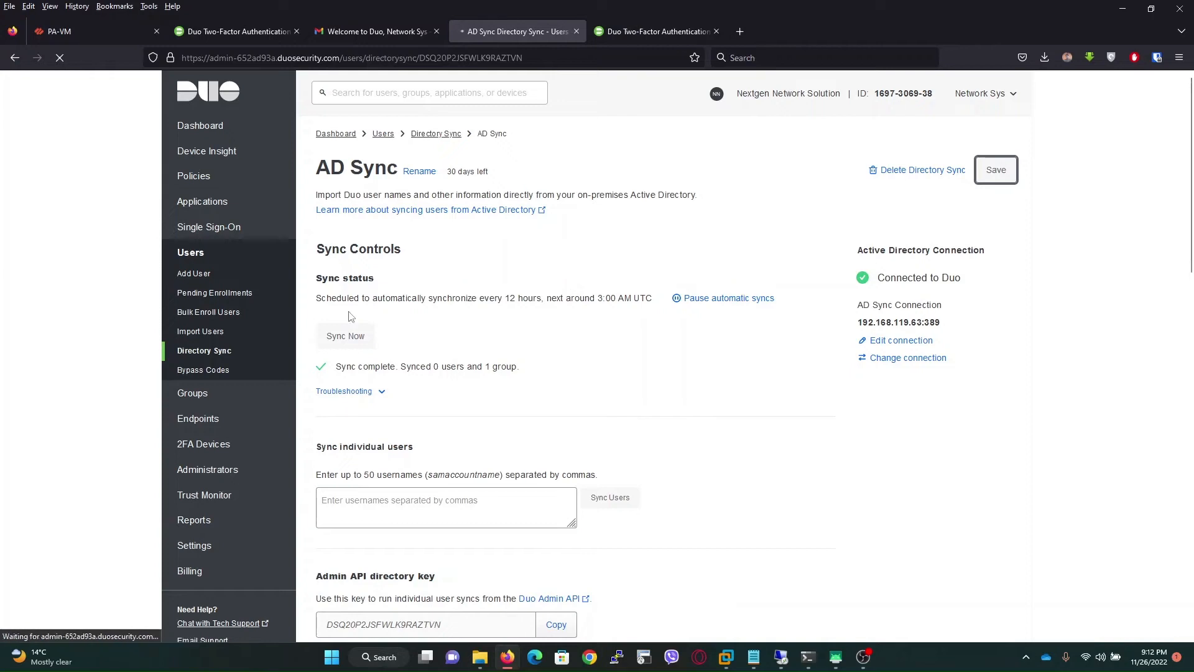
{"action": "left_click", "coordinate": [349, 390]}
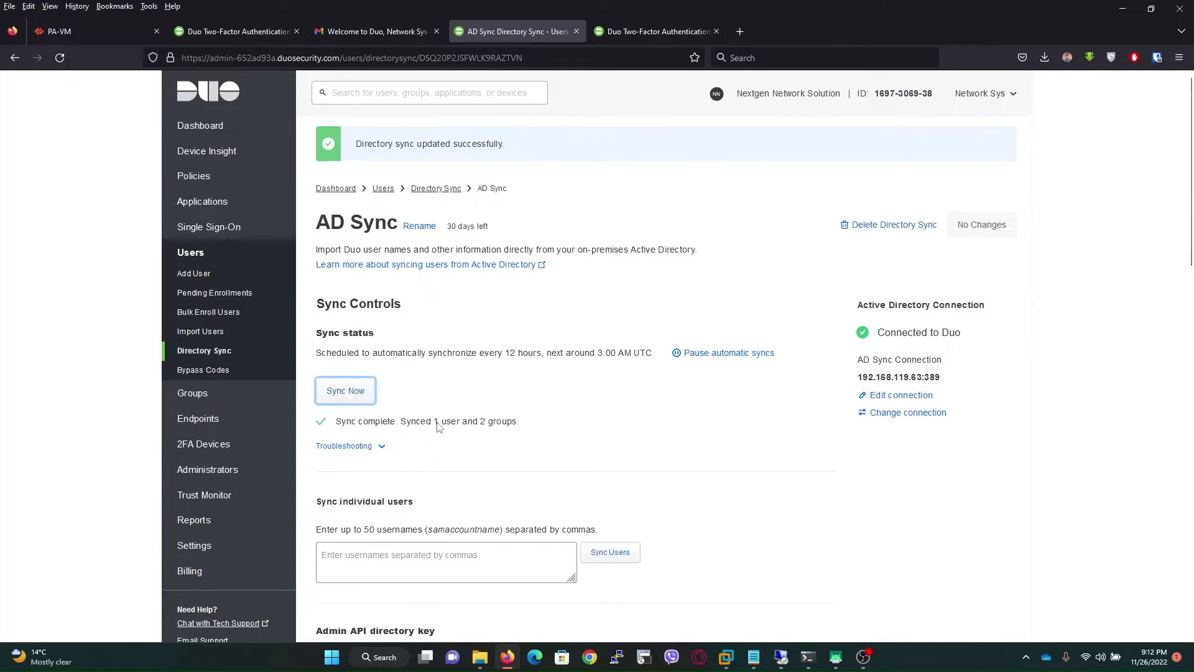
{"action": "left_click_drag", "start_coordinate": [435, 426], "coordinate": [454, 427]}
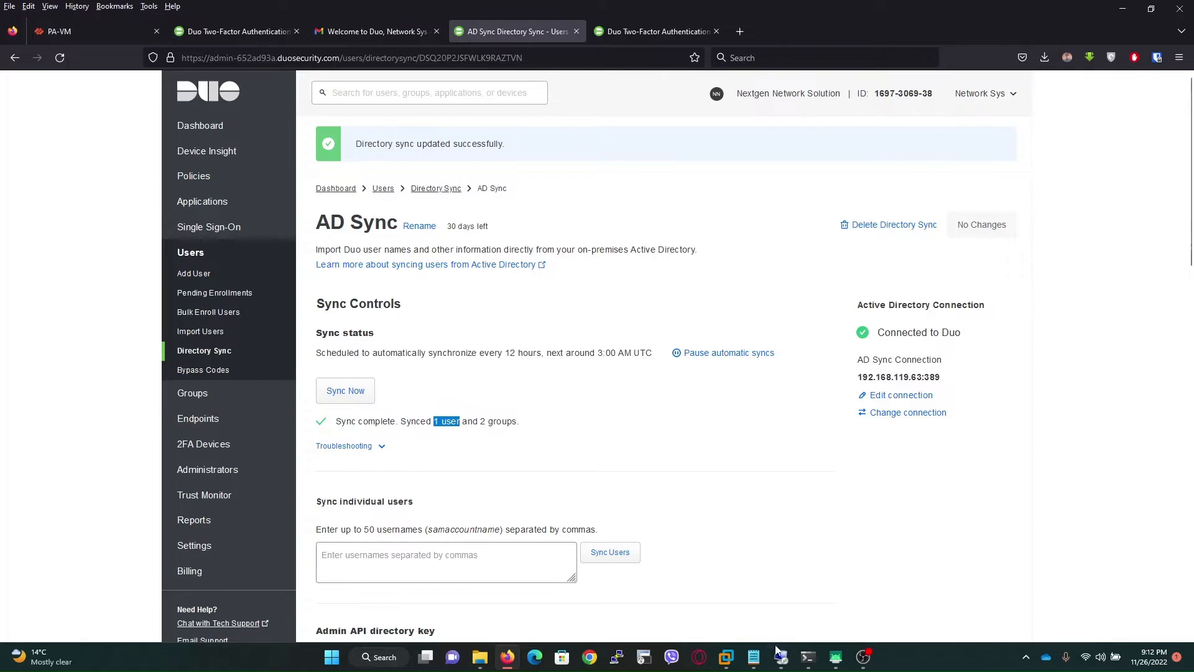
- Browse the Active Directory groups available for import in AD Sync and filter them by "use"
{"action": "scroll", "coordinate": [452, 476], "scroll_direction": "down", "scroll_amount": 2}
{"action": "scroll", "coordinate": [451, 475], "scroll_direction": "down", "scroll_amount": 3}
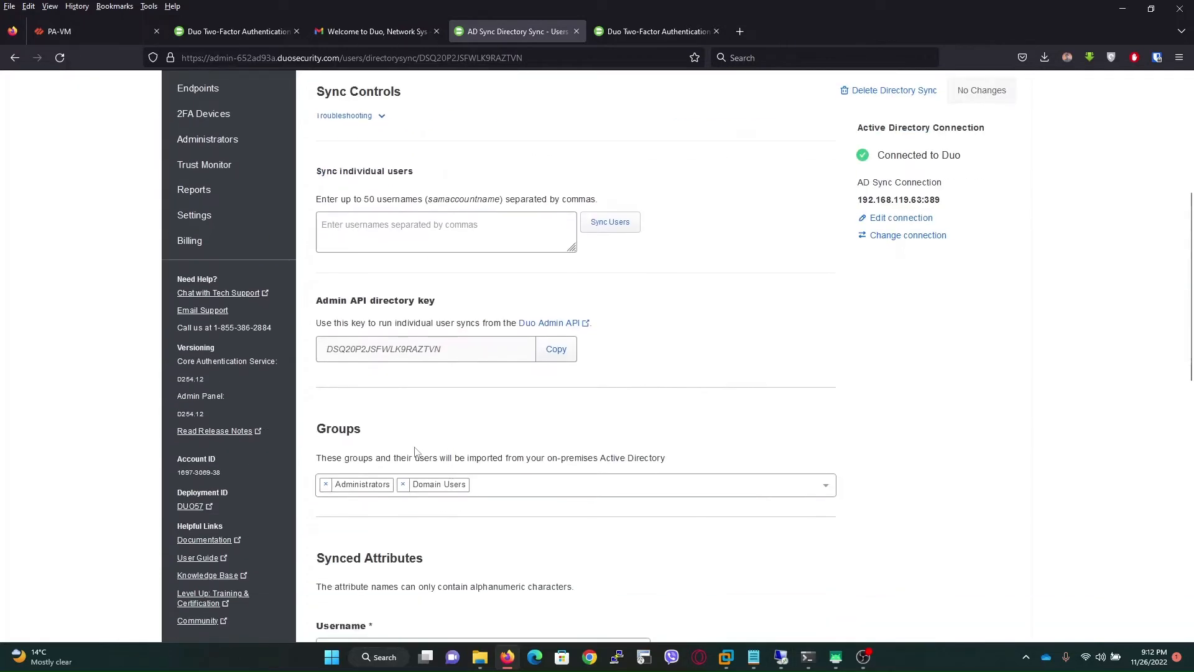
{"action": "left_click", "coordinate": [533, 501]}
{"action": "scroll", "coordinate": [505, 501], "scroll_direction": "down", "scroll_amount": 3}
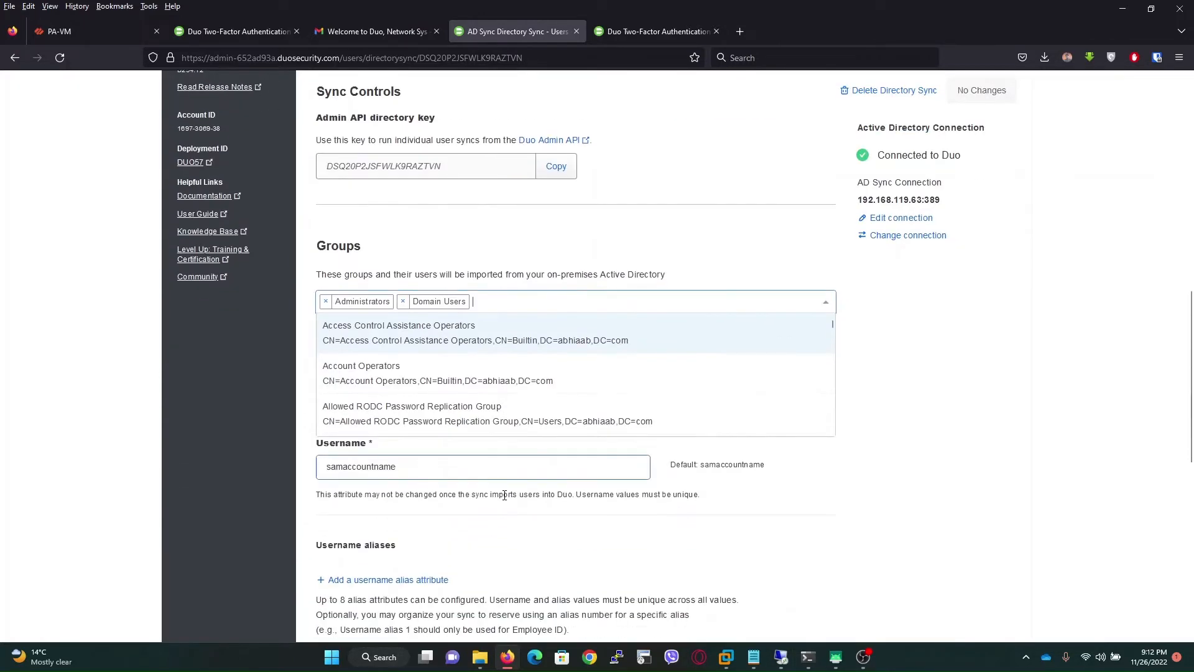
{"action": "scroll", "coordinate": [472, 423], "scroll_direction": "down", "scroll_amount": 2}
{"action": "scroll", "coordinate": [453, 431], "scroll_direction": "down", "scroll_amount": 3}
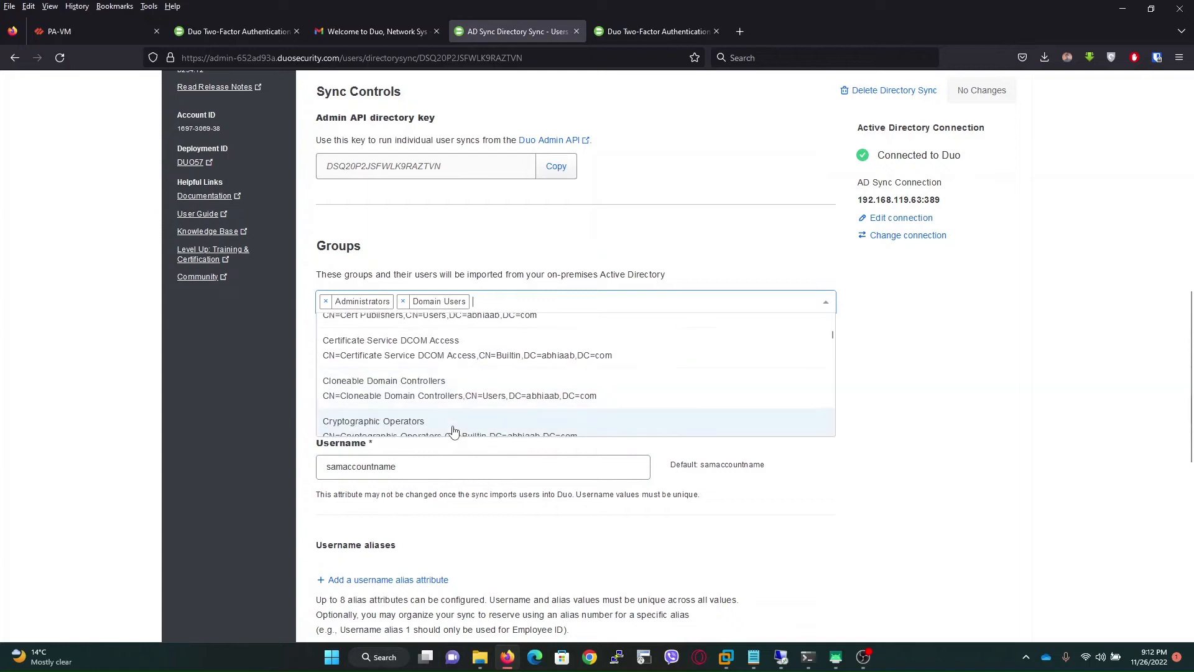
{"action": "scroll", "coordinate": [453, 432], "scroll_direction": "down", "scroll_amount": 3}
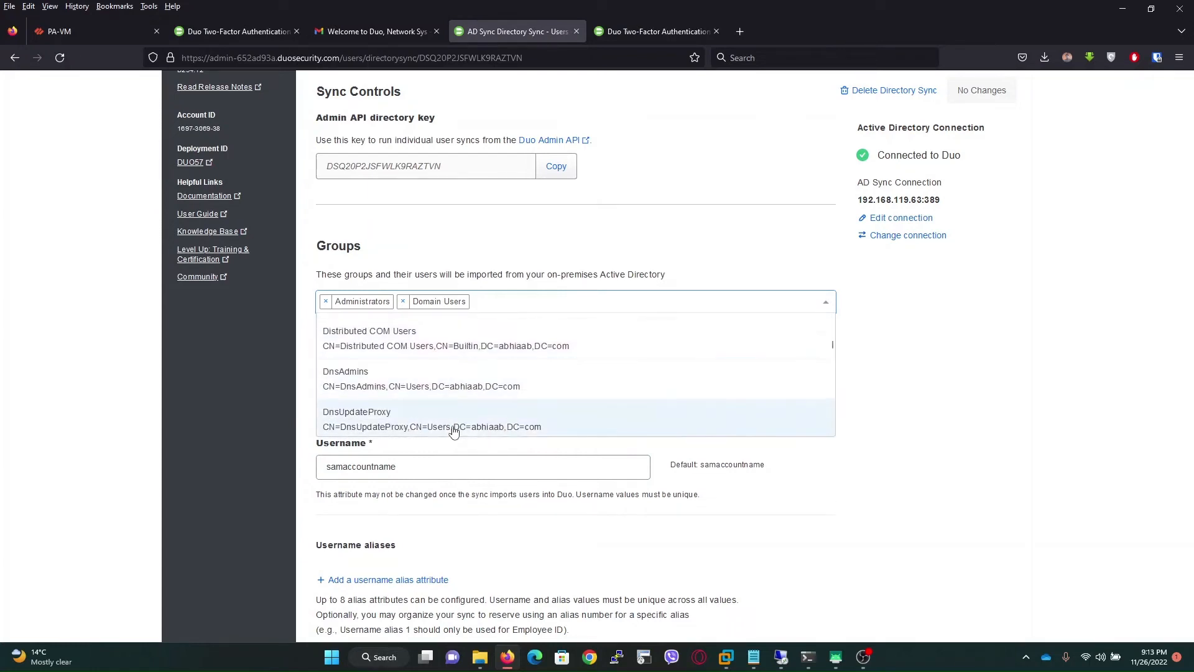
{"action": "scroll", "coordinate": [453, 432], "scroll_direction": "down", "scroll_amount": 4}
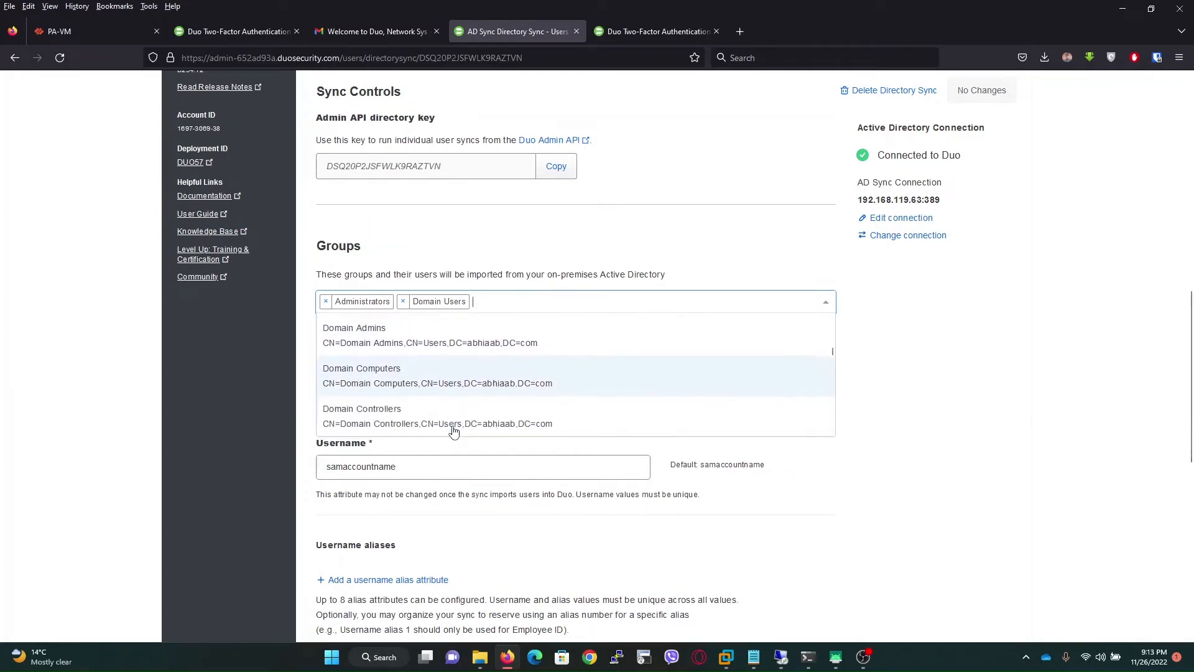
{"action": "scroll", "coordinate": [453, 431], "scroll_direction": "down", "scroll_amount": 5}
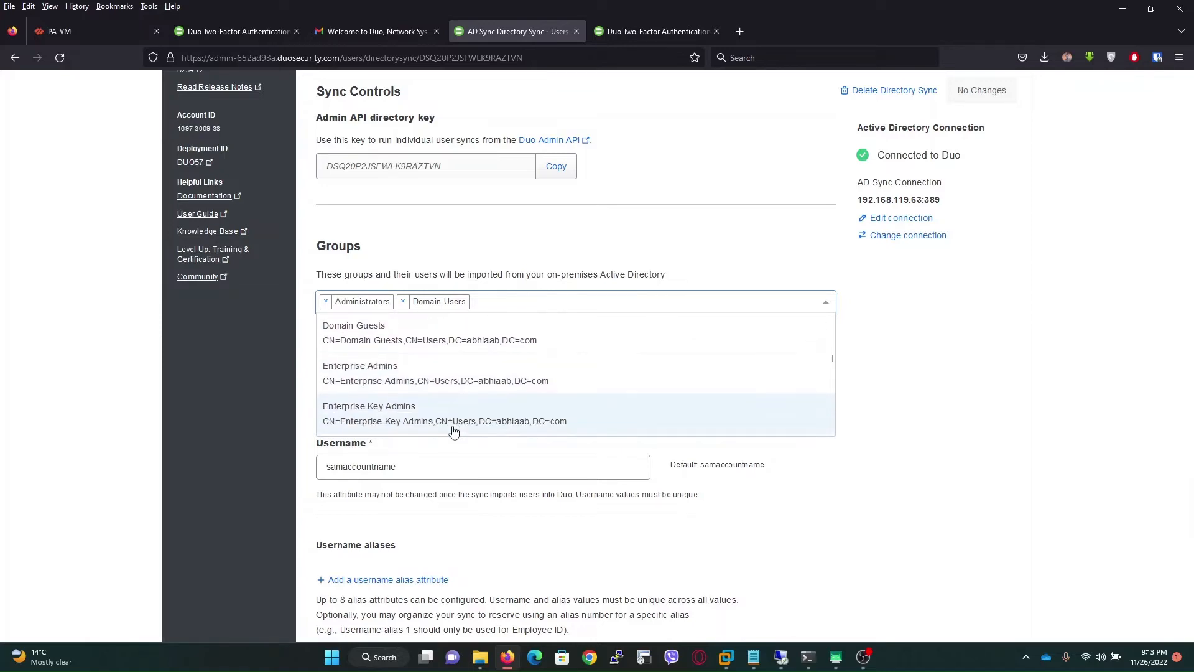
{"action": "scroll", "coordinate": [454, 431], "scroll_direction": "down", "scroll_amount": 4}
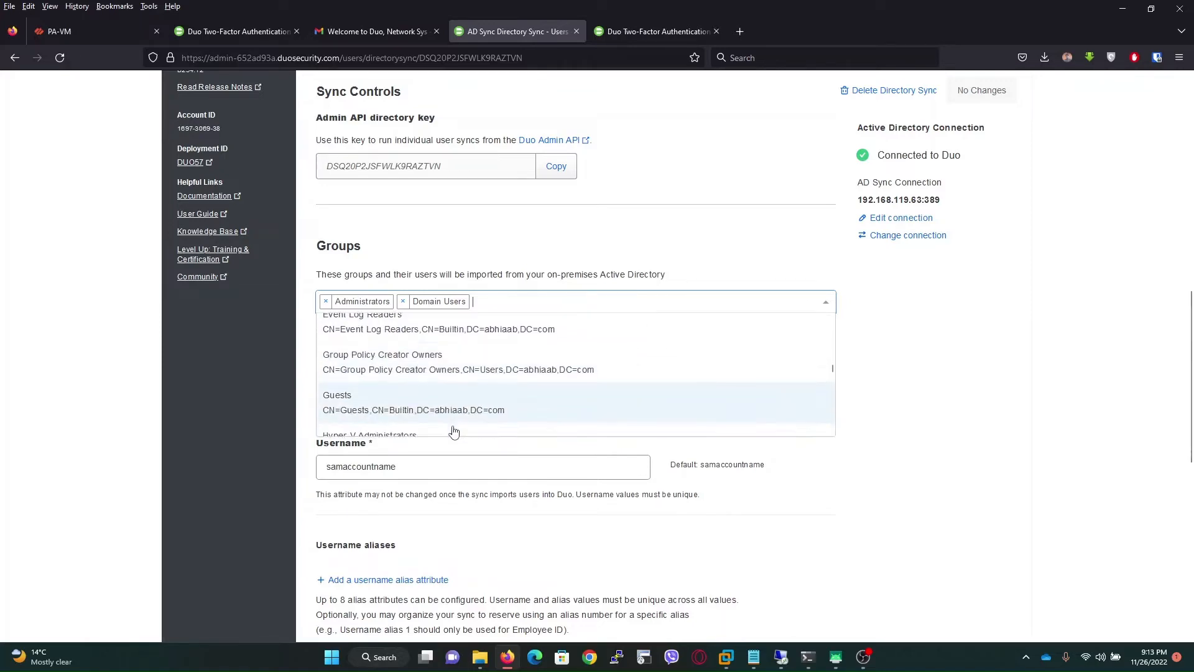
{"action": "type", "text": "use"}
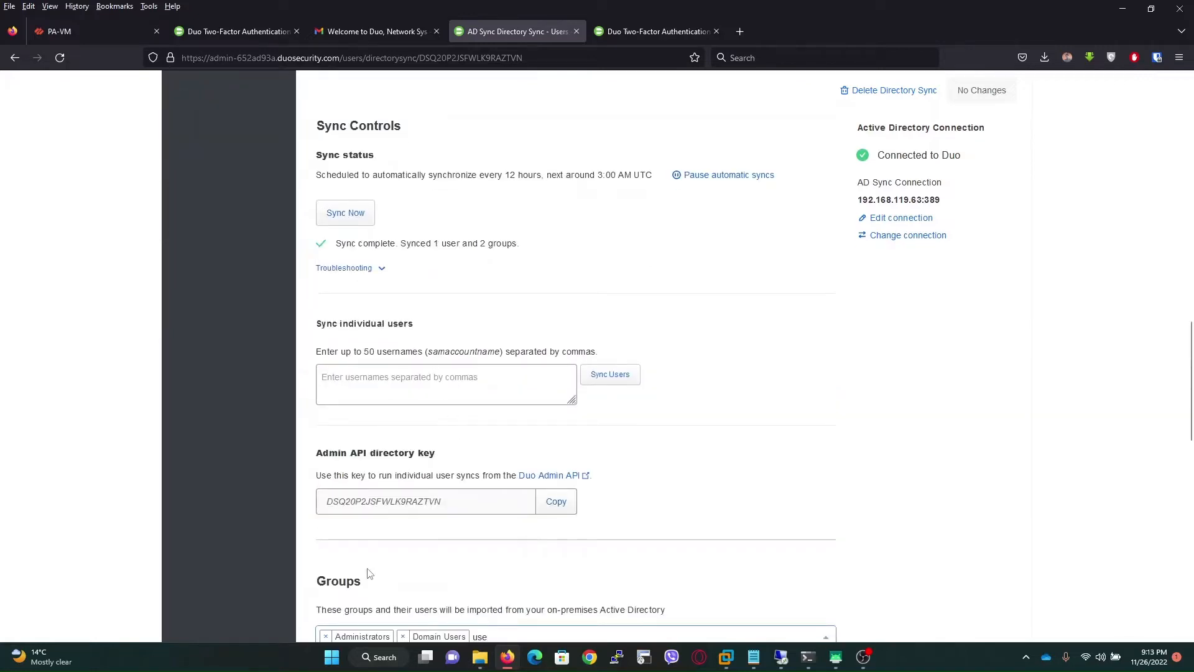
{"action": "left_click", "coordinate": [386, 391]}
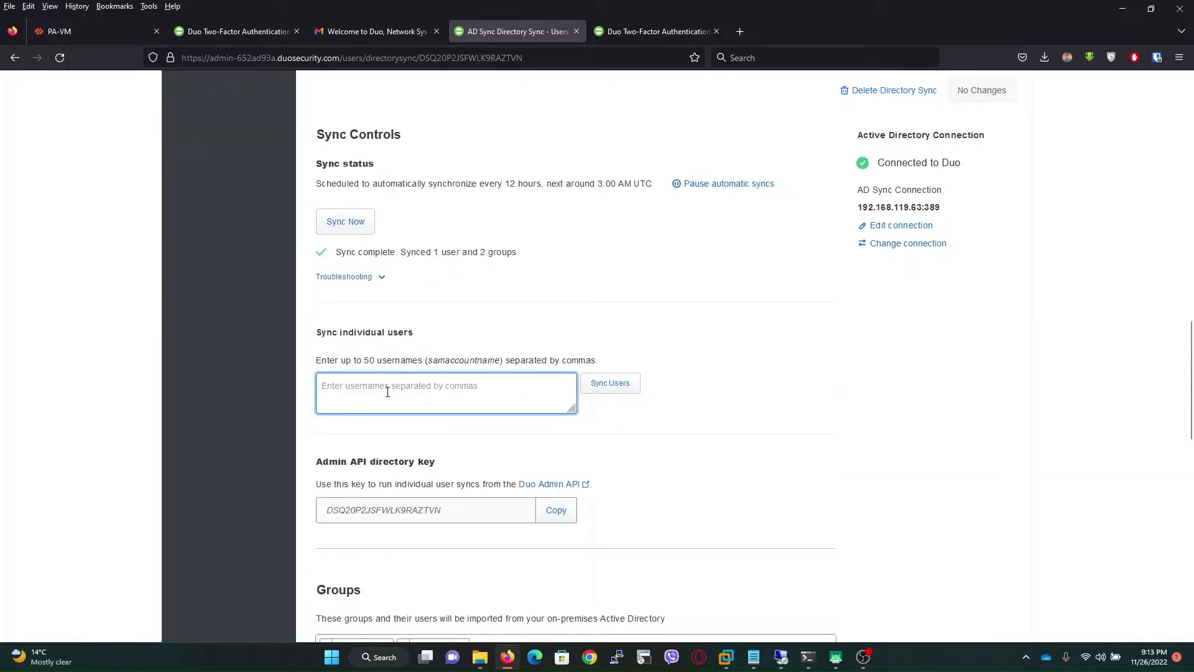
- Filter the importable groups by "users" and add Distributed COM Users to AD Sync
{"action": "scroll", "coordinate": [485, 454], "scroll_direction": "down", "scroll_amount": 3}
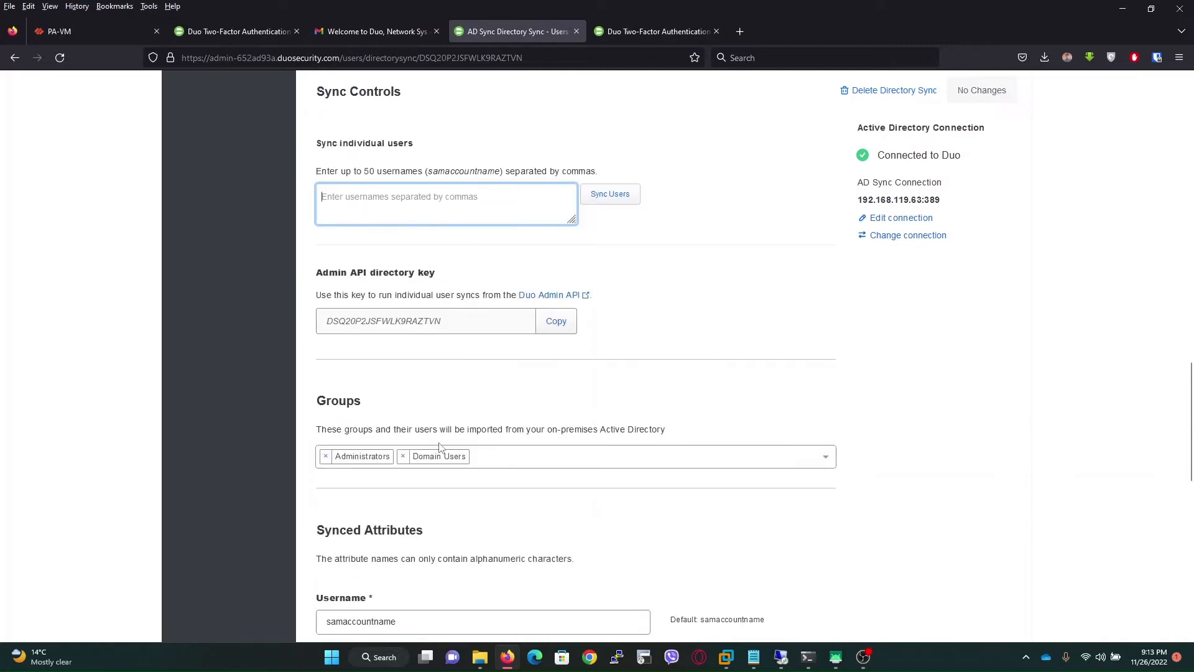
{"action": "left_click", "coordinate": [531, 466]}
{"action": "type", "text": "use"}
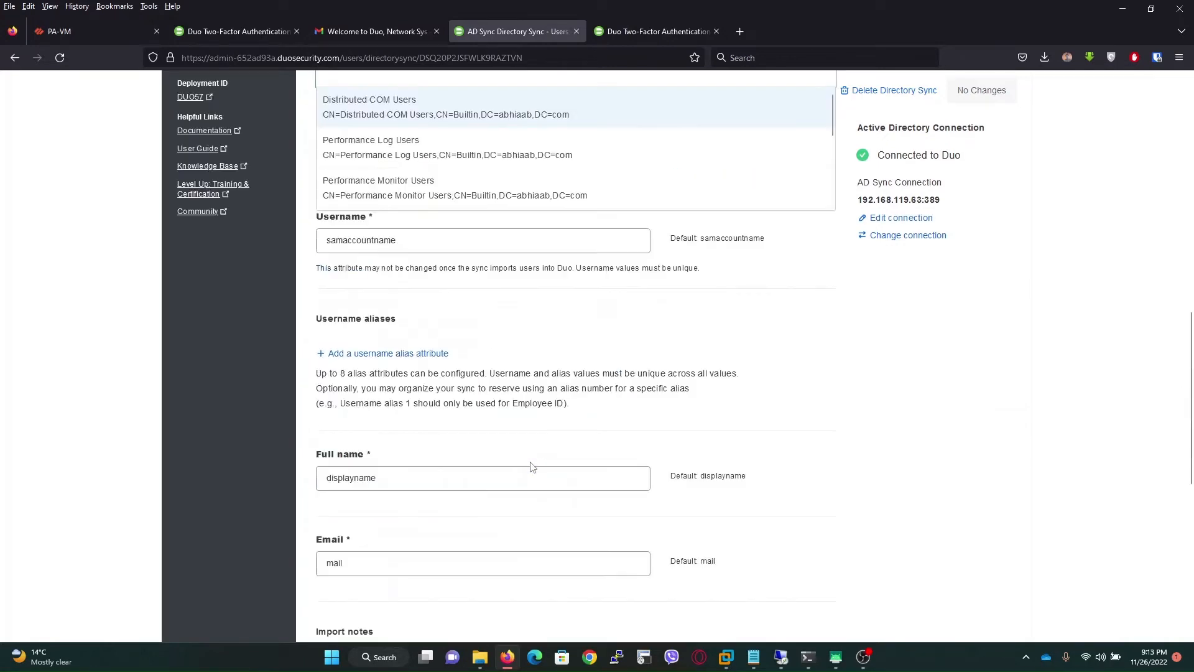
{"action": "scroll", "coordinate": [485, 213], "scroll_direction": "up", "scroll_amount": 2}
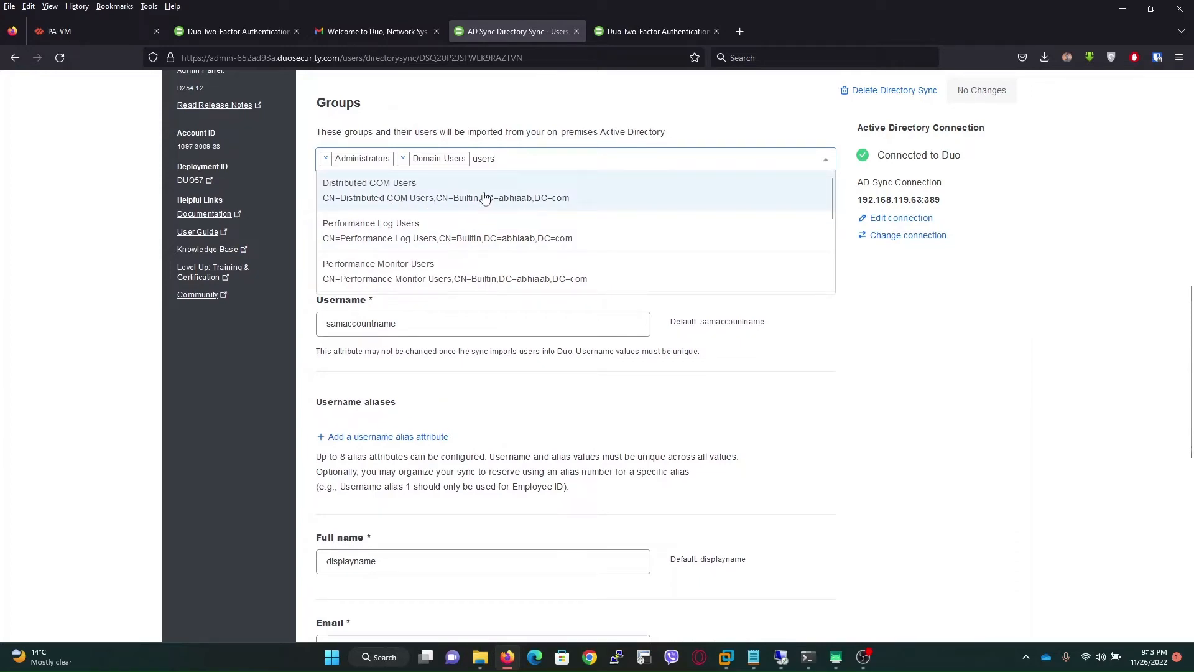
{"action": "left_click", "coordinate": [485, 197]}
- Save the directory sync with Distributed COM Users, run it immediately and review the sync result and selected groups
{"action": "left_click", "coordinate": [993, 90]}
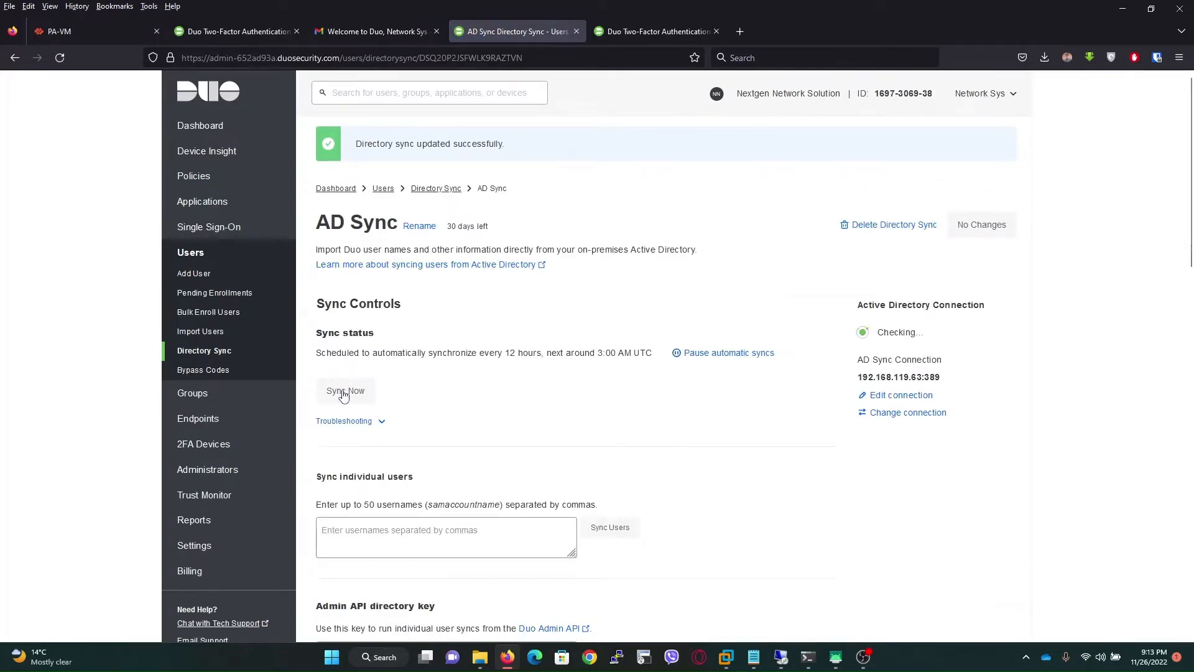
{"action": "left_click", "coordinate": [358, 398]}
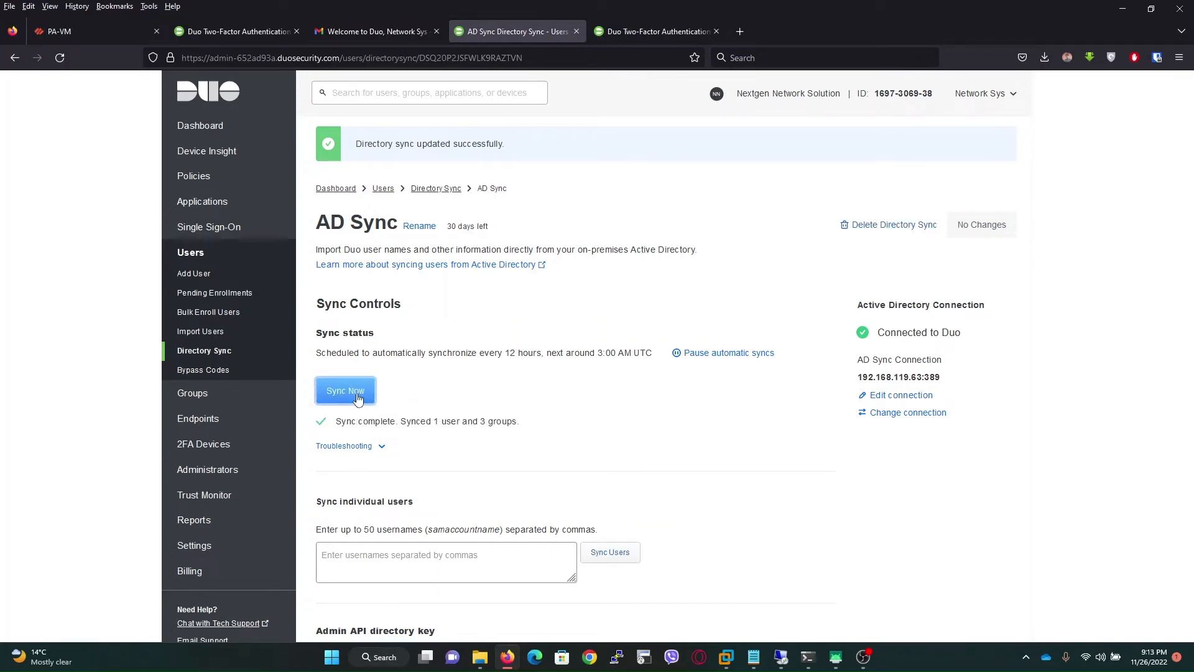
{"action": "scroll", "coordinate": [436, 423], "scroll_direction": "down", "scroll_amount": 7}
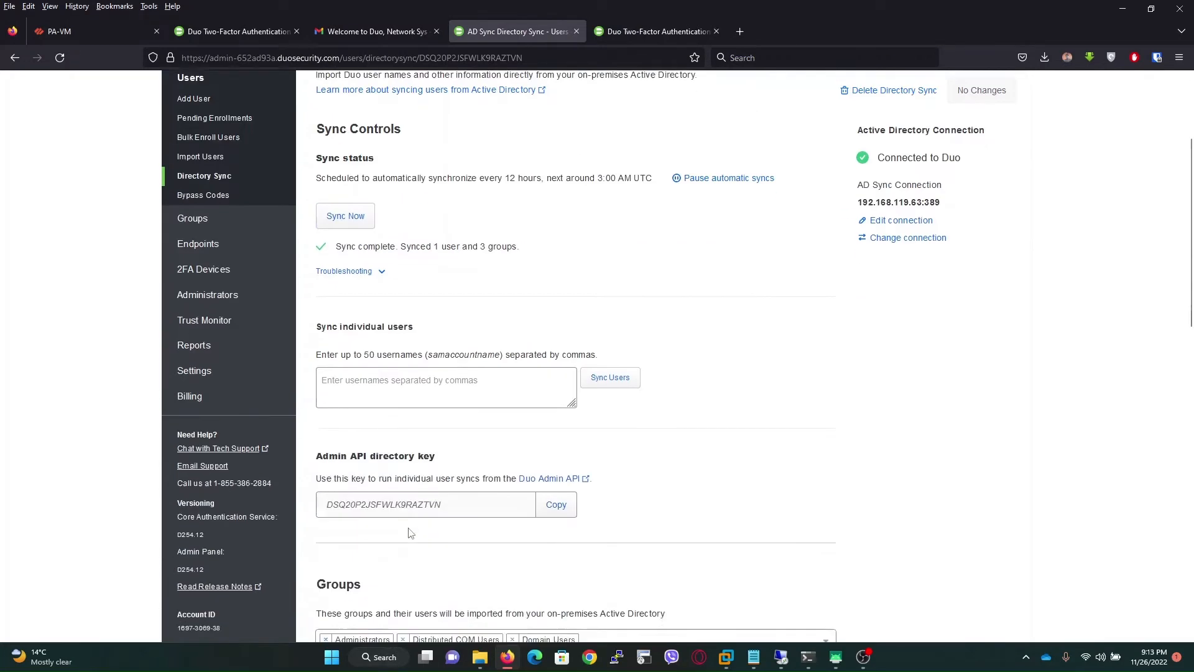
{"action": "scroll", "coordinate": [407, 527], "scroll_direction": "down", "scroll_amount": 4}
{"action": "scroll", "coordinate": [409, 528], "scroll_direction": "up", "scroll_amount": 2}
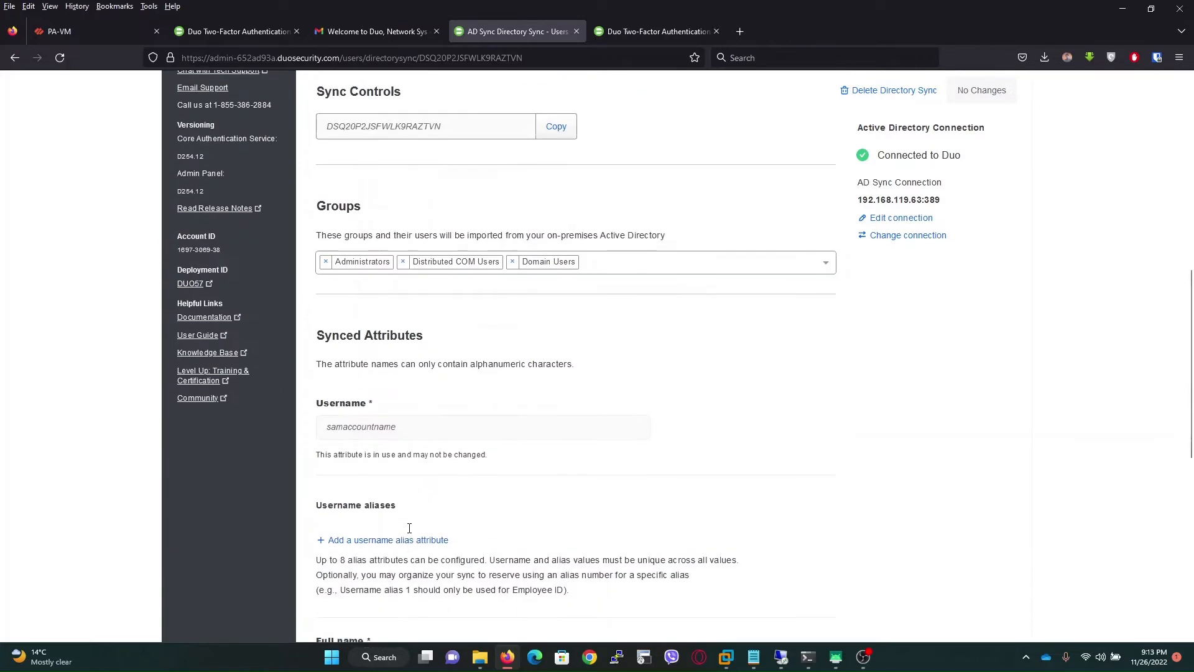
- Browse the list of Active Directory groups still available for import in AD Sync
{"action": "left_click", "coordinate": [632, 277]}
{"action": "scroll", "coordinate": [632, 277], "scroll_direction": "up", "scroll_amount": 4}
{"action": "scroll", "coordinate": [471, 491], "scroll_direction": "down", "scroll_amount": 2}
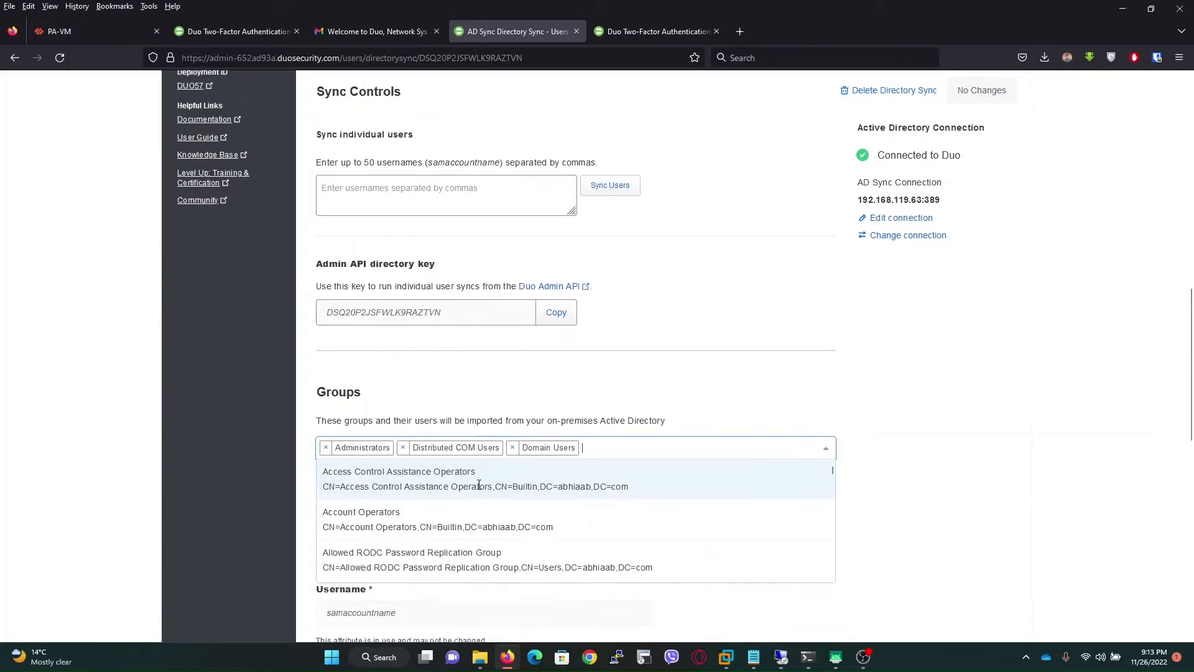
{"action": "scroll", "coordinate": [460, 482], "scroll_direction": "down", "scroll_amount": 2}
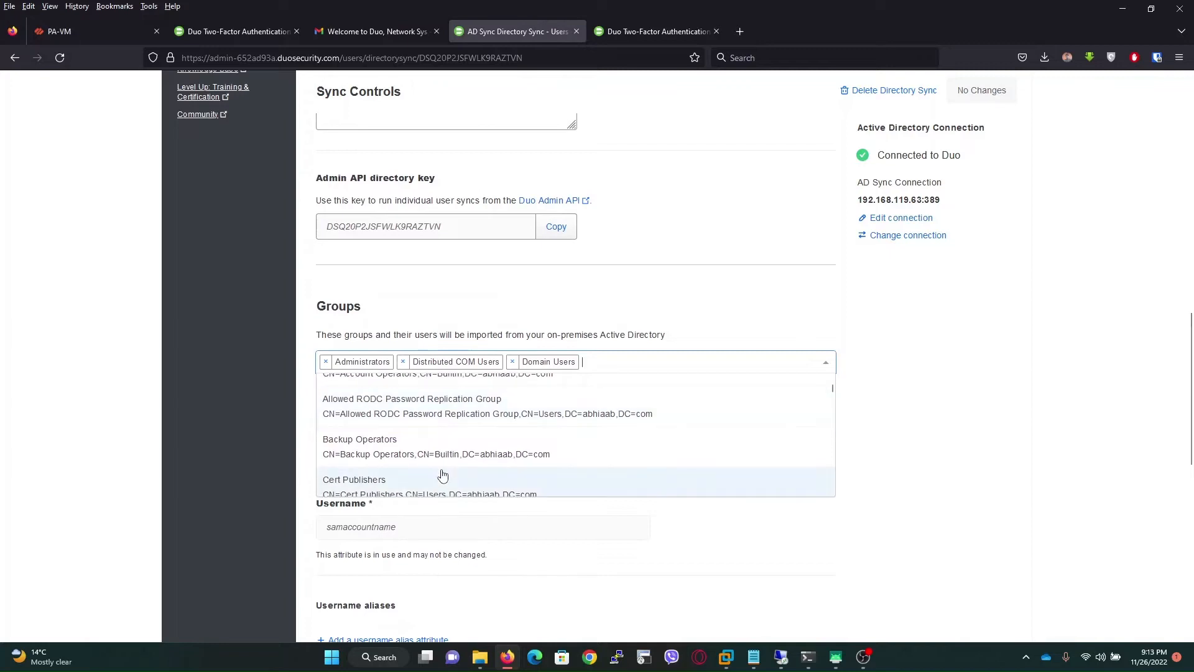
{"action": "scroll", "coordinate": [443, 475], "scroll_direction": "down", "scroll_amount": 2}
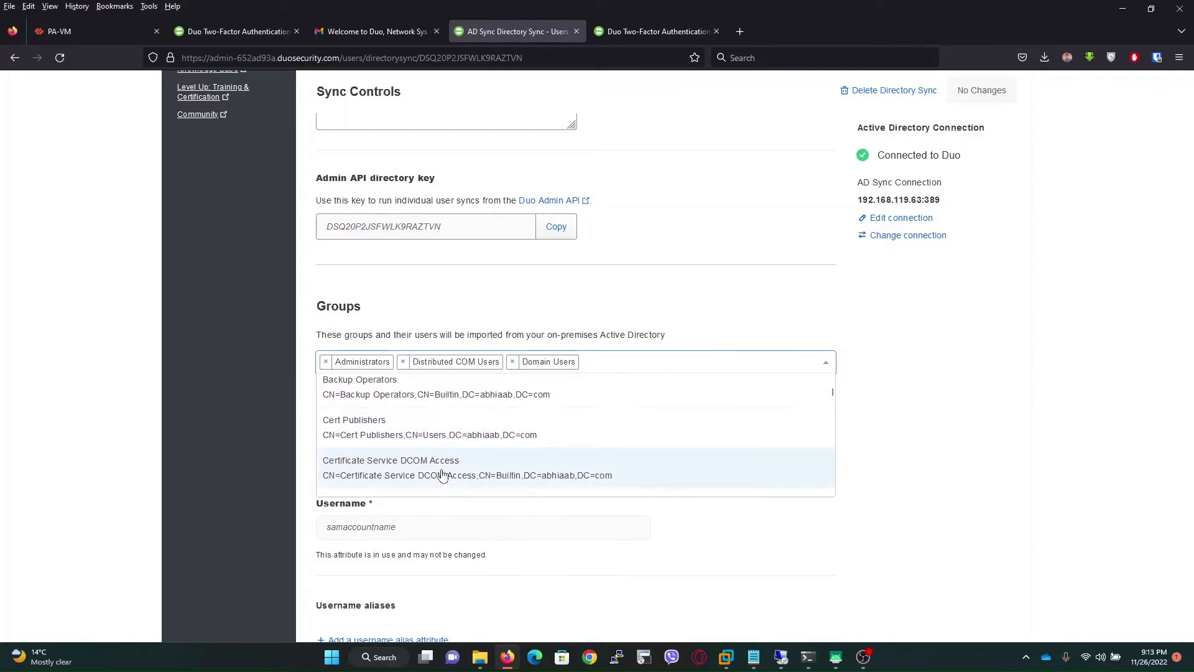
{"action": "scroll", "coordinate": [443, 474], "scroll_direction": "down", "scroll_amount": 2}
{"action": "scroll", "coordinate": [443, 475], "scroll_direction": "down", "scroll_amount": 4}
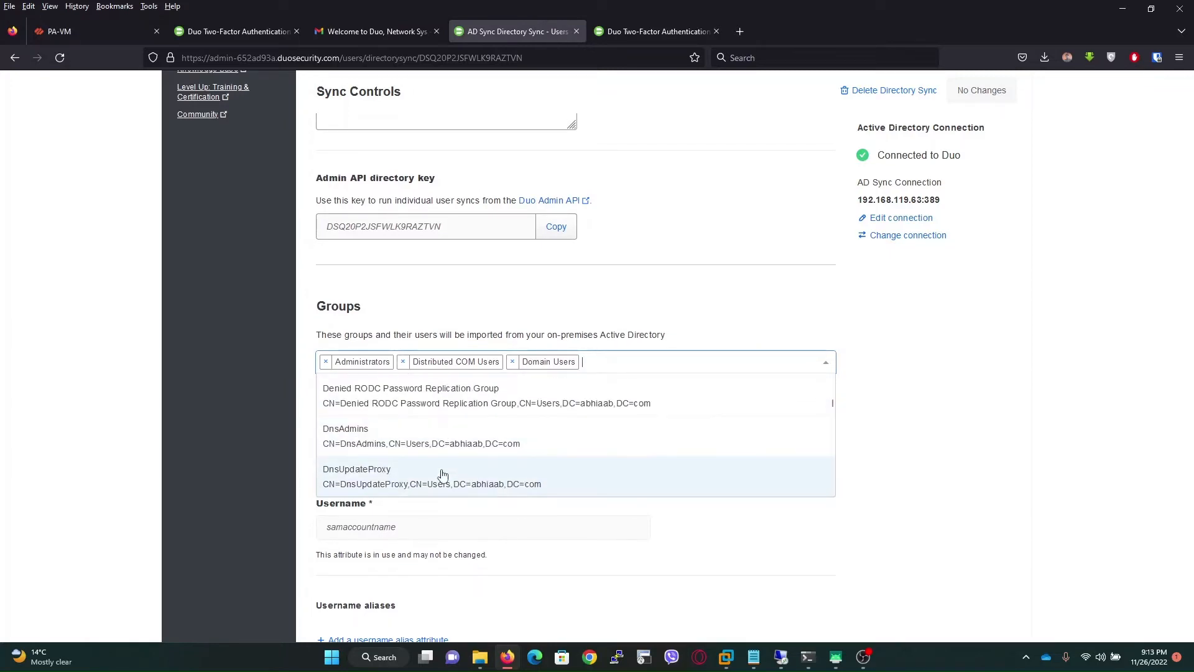
{"action": "scroll", "coordinate": [443, 476], "scroll_direction": "down", "scroll_amount": 3}
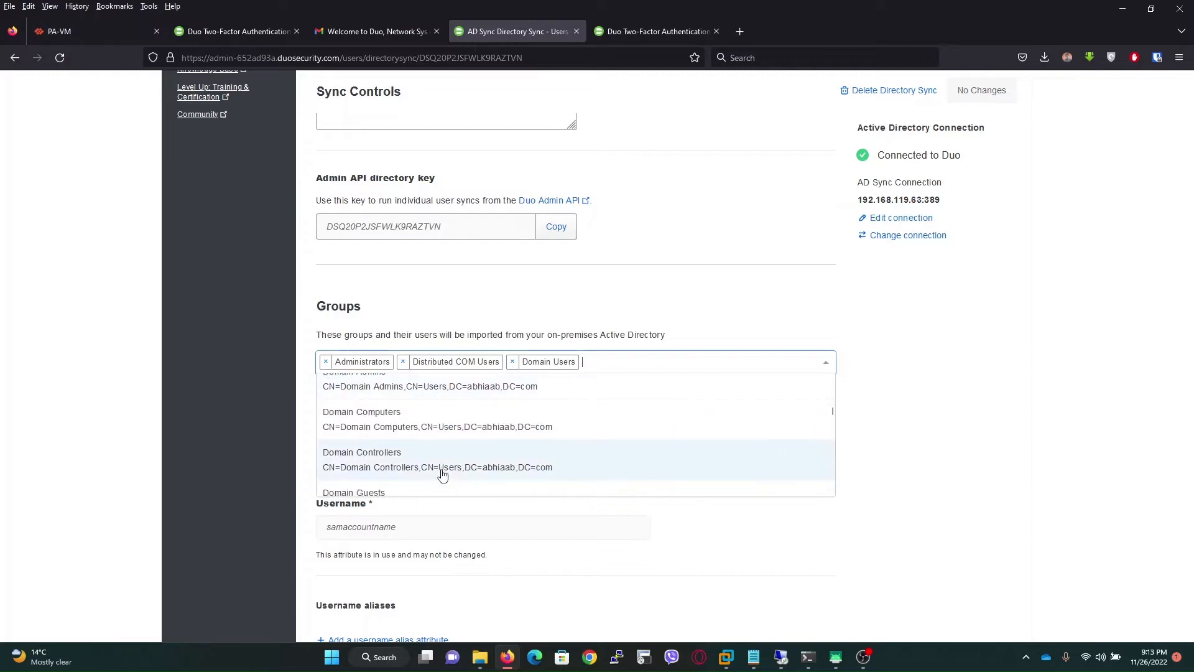
{"action": "scroll", "coordinate": [442, 475], "scroll_direction": "down", "scroll_amount": 3}
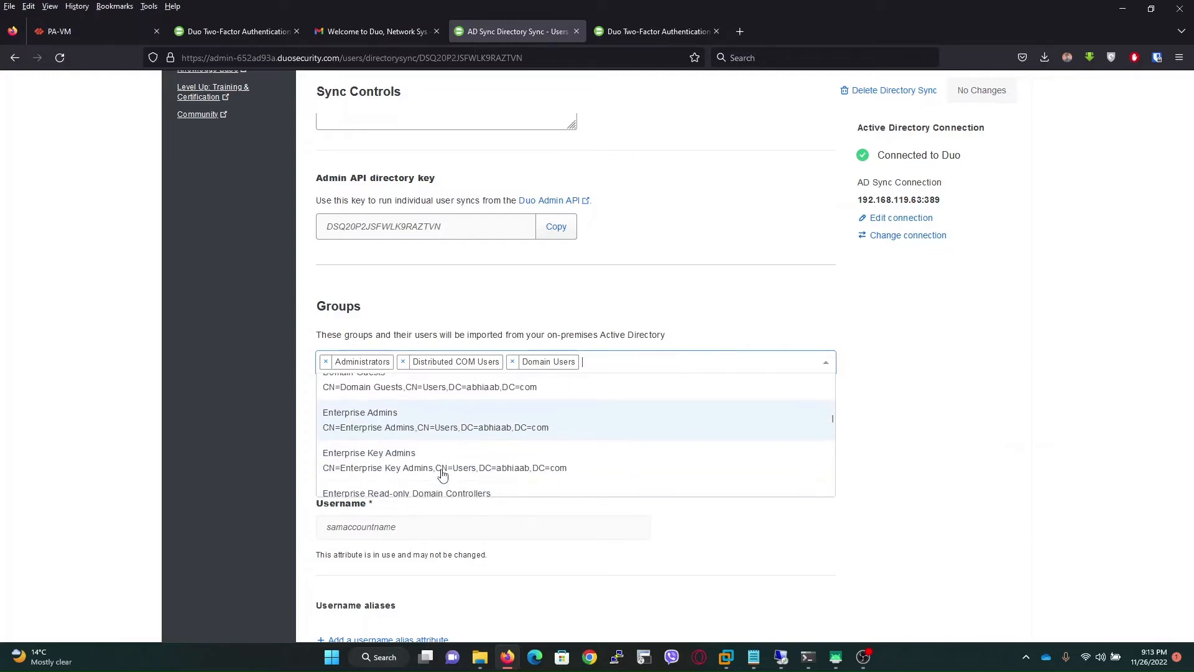
- Filter the importable groups by "users" and add the built-in Users group to AD Sync
{"action": "type", "text": "users"}
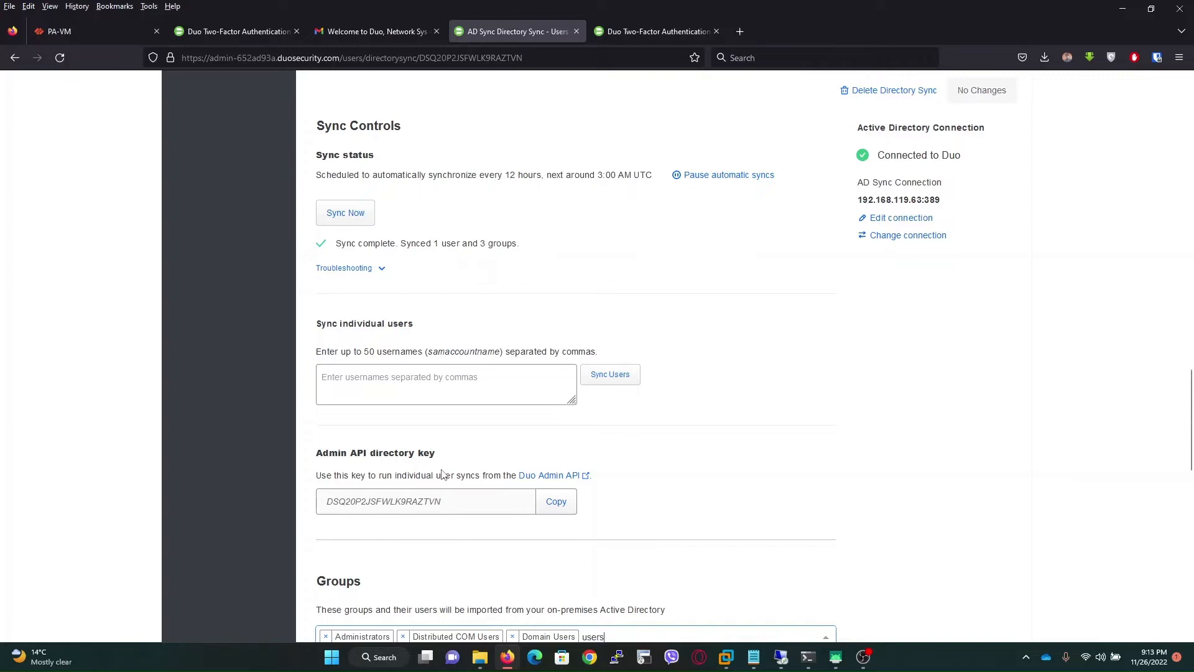
{"action": "scroll", "coordinate": [442, 475], "scroll_direction": "down", "scroll_amount": 5}
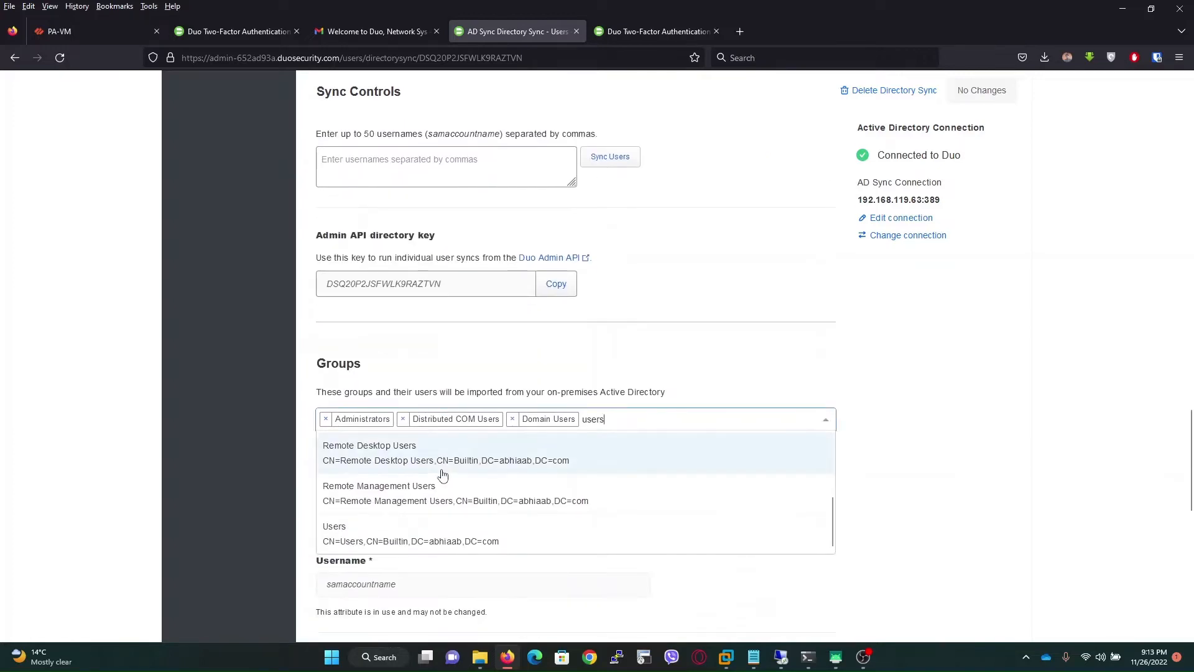
{"action": "scroll", "coordinate": [437, 502], "scroll_direction": "down", "scroll_amount": 1}
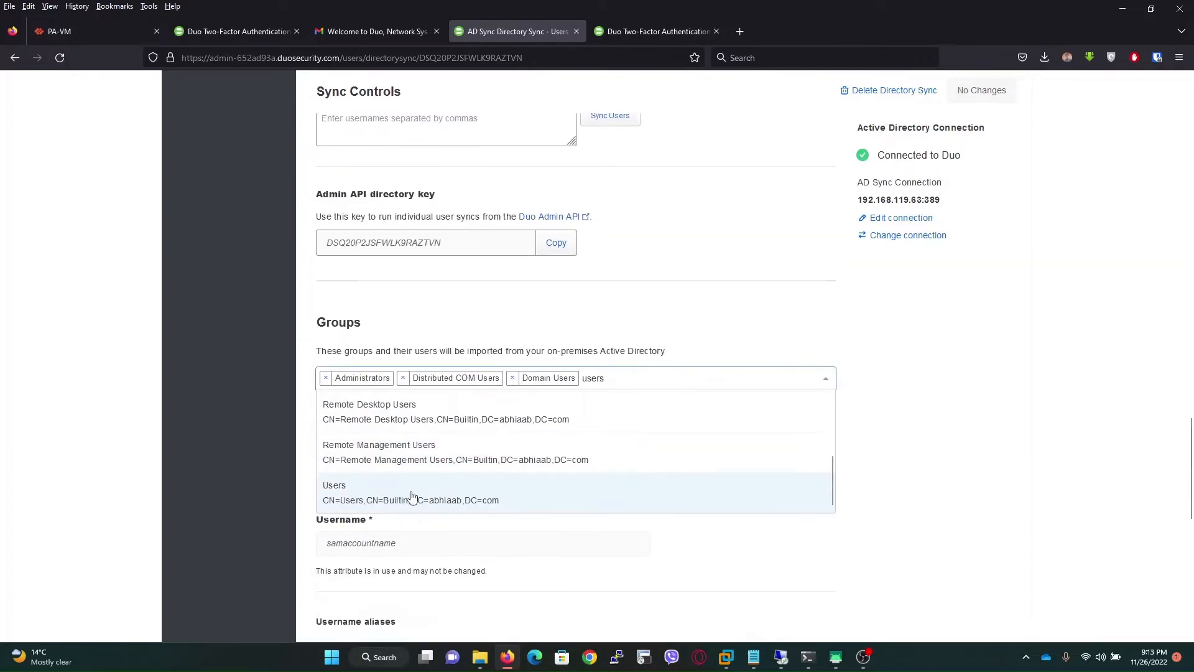
{"action": "left_click", "coordinate": [410, 495]}
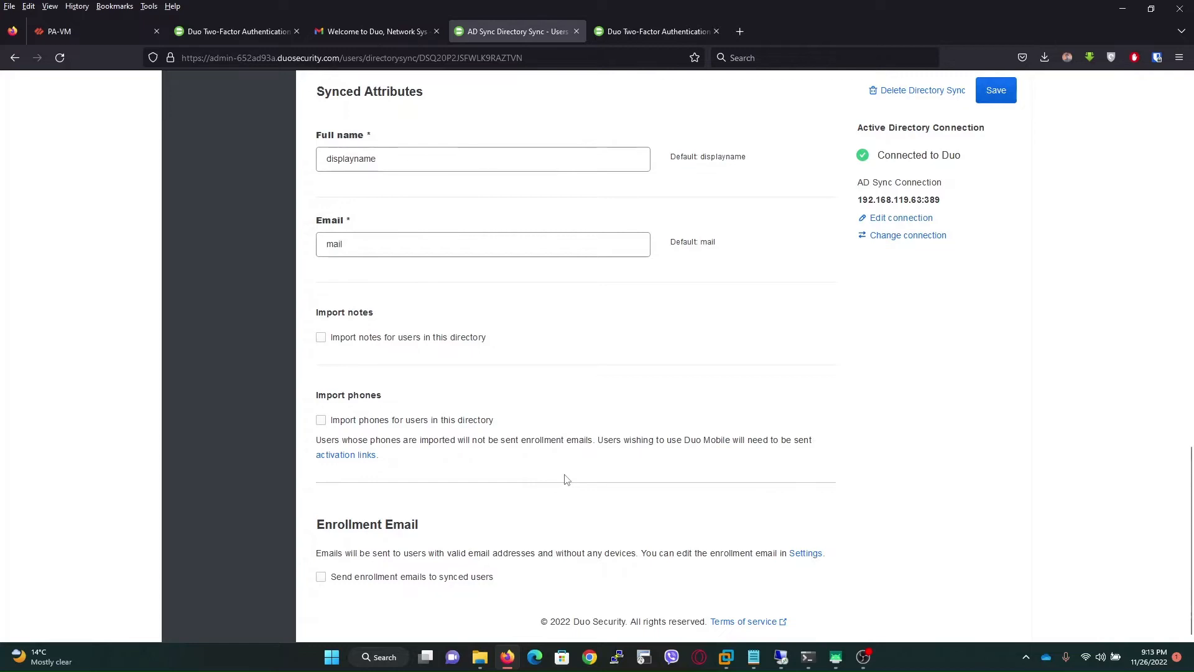
- Save the directory sync with the Users group included and run the synchronization immediately
{"action": "scroll", "coordinate": [566, 480], "scroll_direction": "up", "scroll_amount": 3}
{"action": "scroll", "coordinate": [565, 479], "scroll_direction": "up", "scroll_amount": 4}
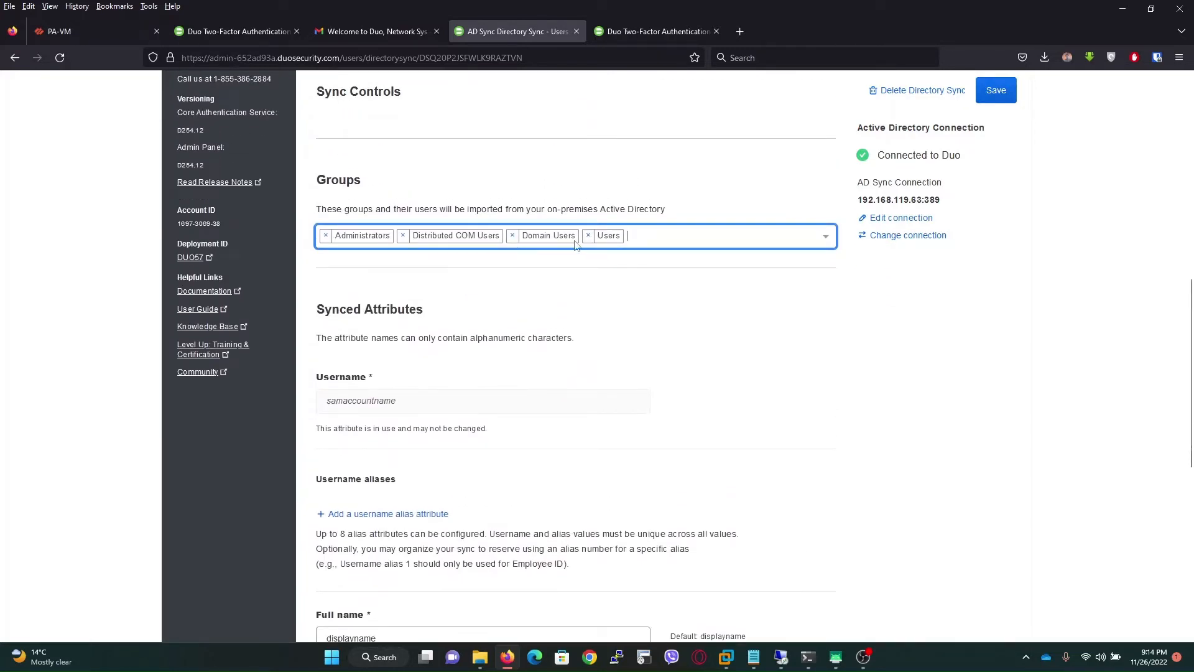
{"action": "left_click", "coordinate": [995, 89]}
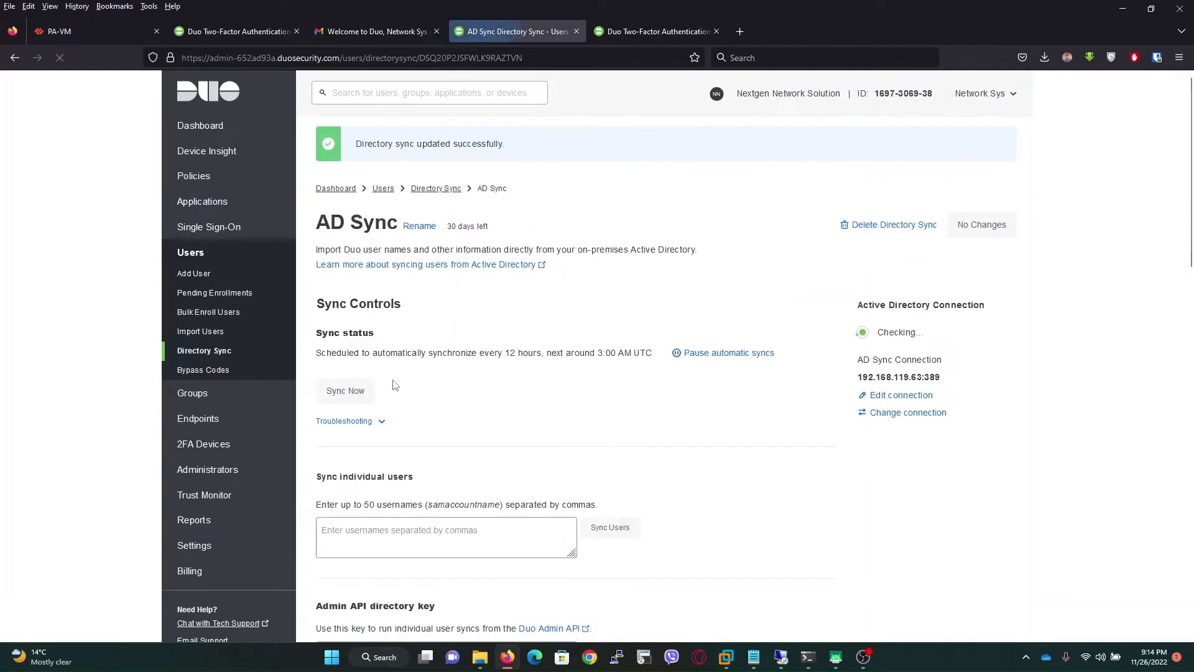
{"action": "left_click", "coordinate": [346, 389]}
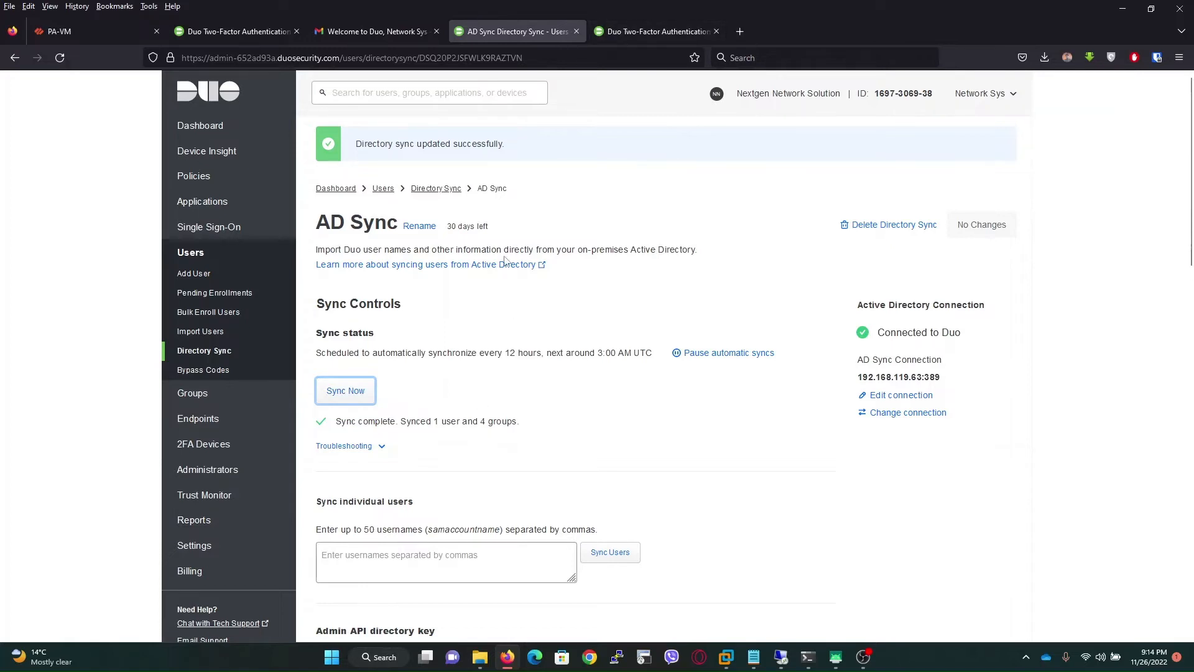
- Check the synced entries in Duo's user list and group list
{"action": "left_click", "coordinate": [383, 188]}
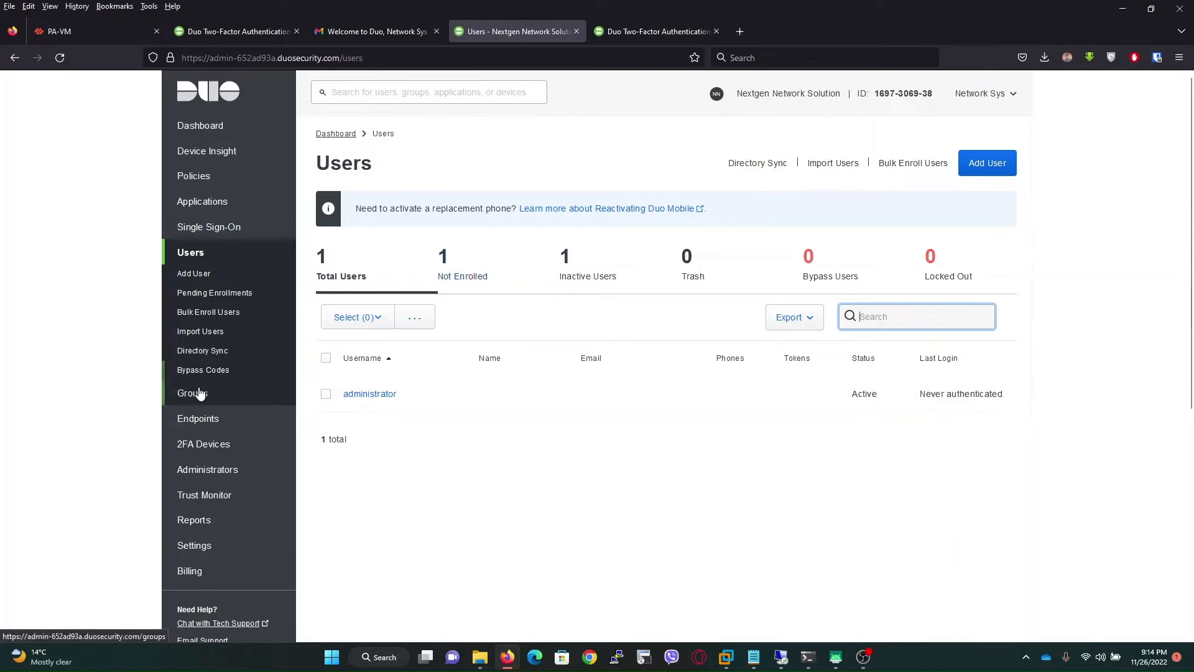
{"action": "left_click", "coordinate": [199, 394]}
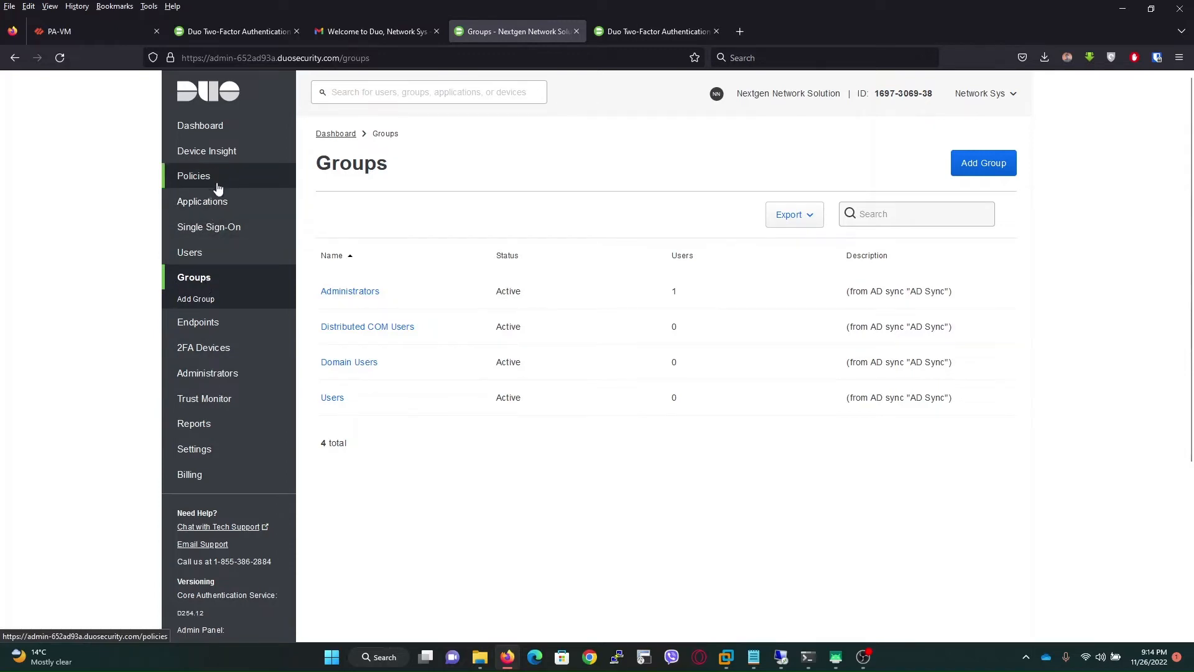
{"action": "left_click", "coordinate": [194, 256]}
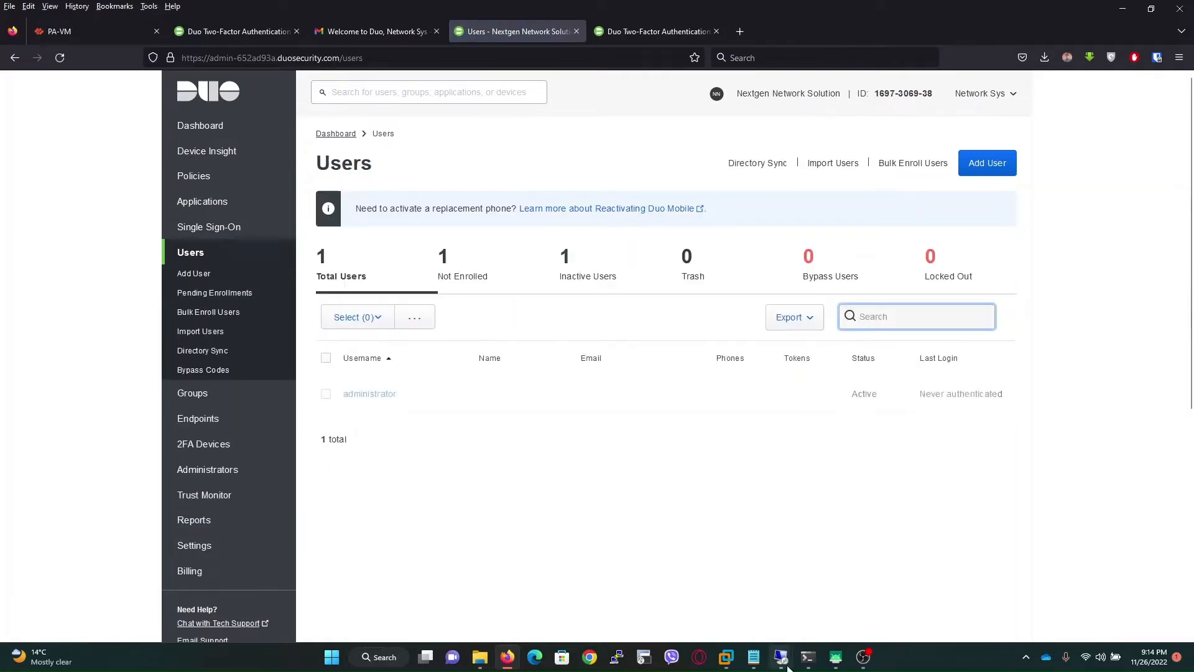
- Switch to Active Directory Users and Computers on the remote server, dismiss the domain properties and open the Users container
{"action": "mouse_move", "coordinate": [781, 656]}
{"action": "left_click", "coordinate": [832, 587]}
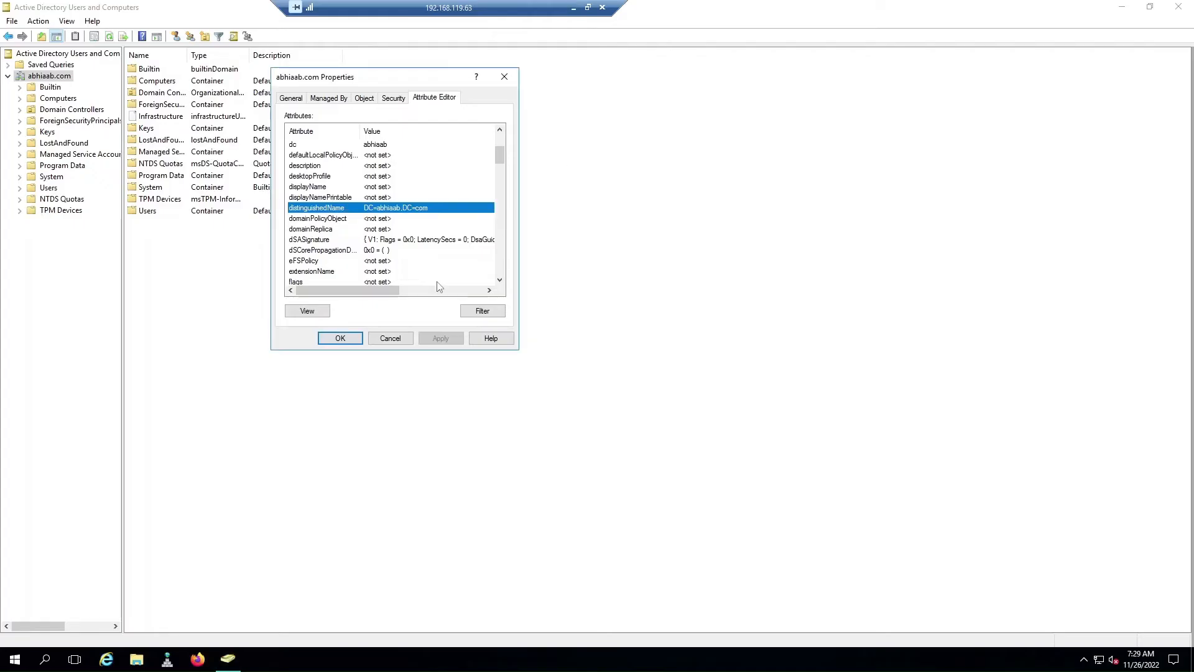
{"action": "left_click", "coordinate": [392, 338]}
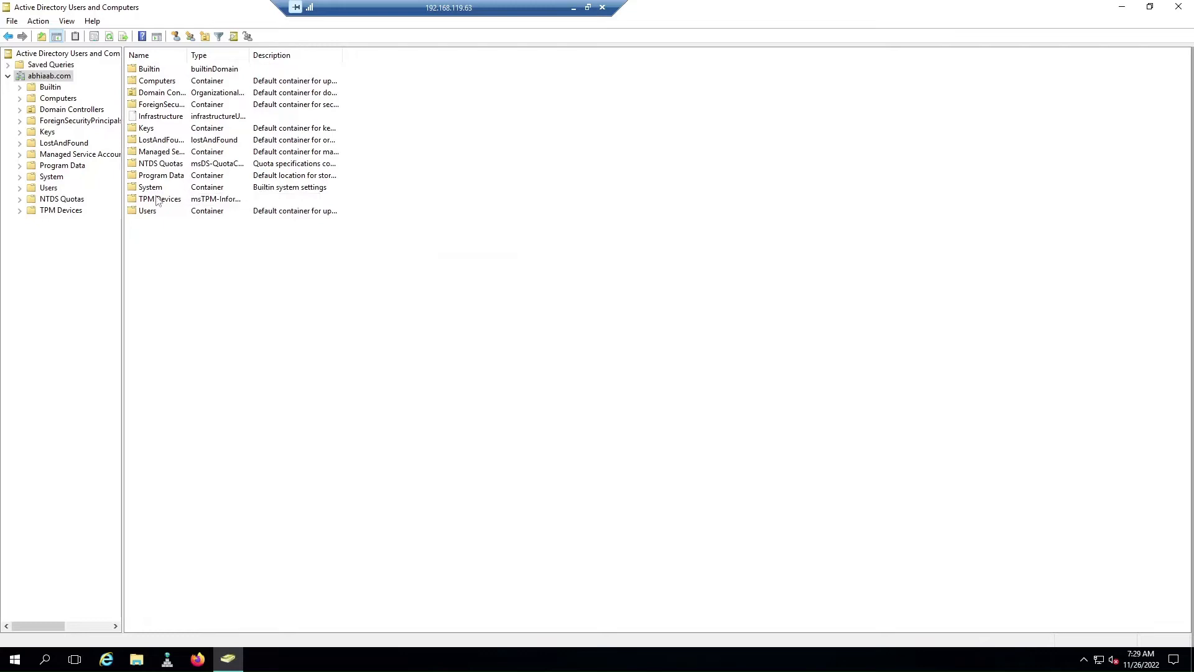
{"action": "double_click", "coordinate": [144, 214]}
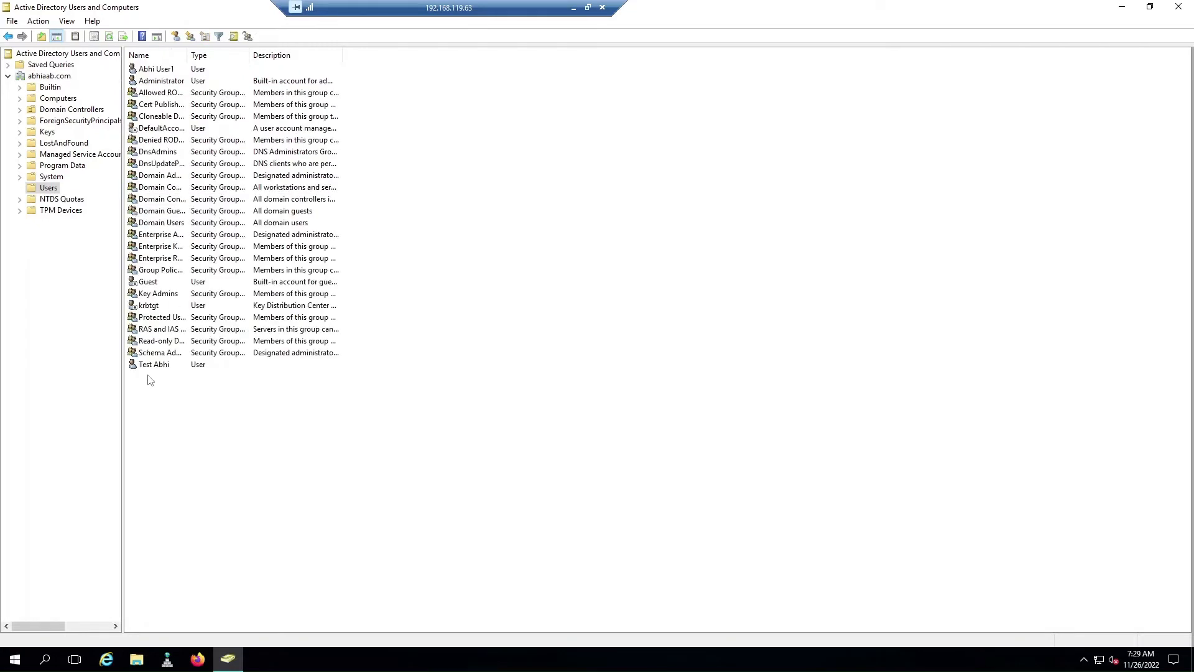
- Open the properties of the duoadmin test user at the end of the Users container and show its group memberships
{"action": "left_click", "coordinate": [143, 366]}
{"action": "right_click", "coordinate": [144, 365]}
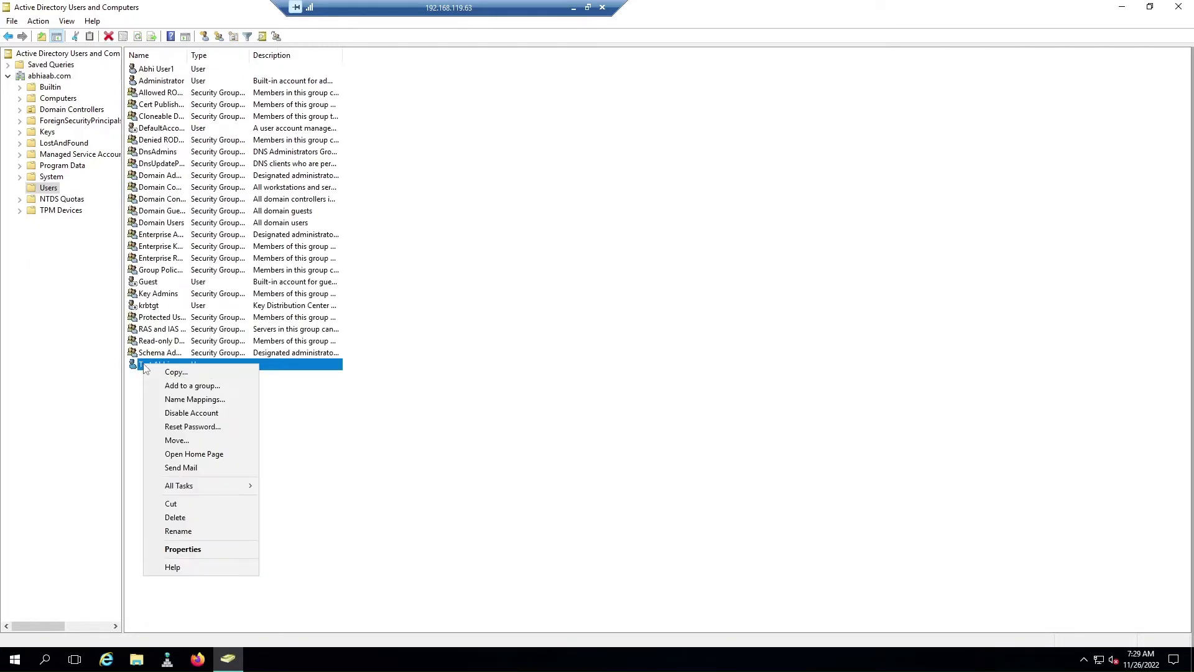
{"action": "left_click", "coordinate": [189, 553]}
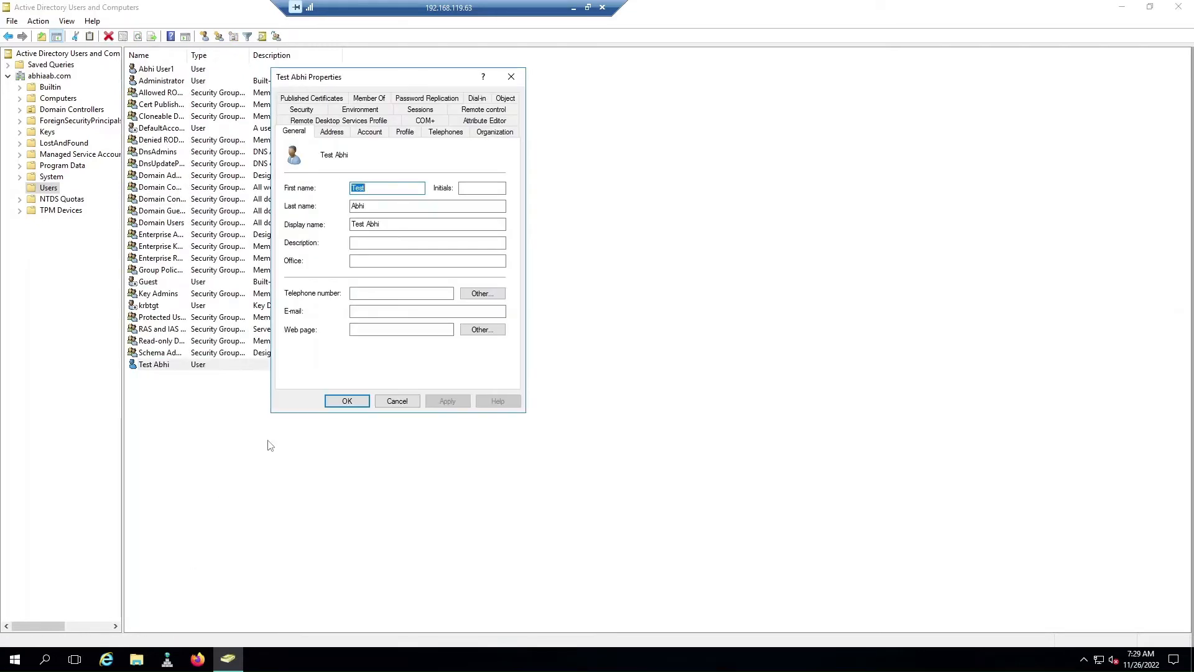
{"action": "left_click", "coordinate": [400, 133]}
{"action": "left_click", "coordinate": [373, 132]}
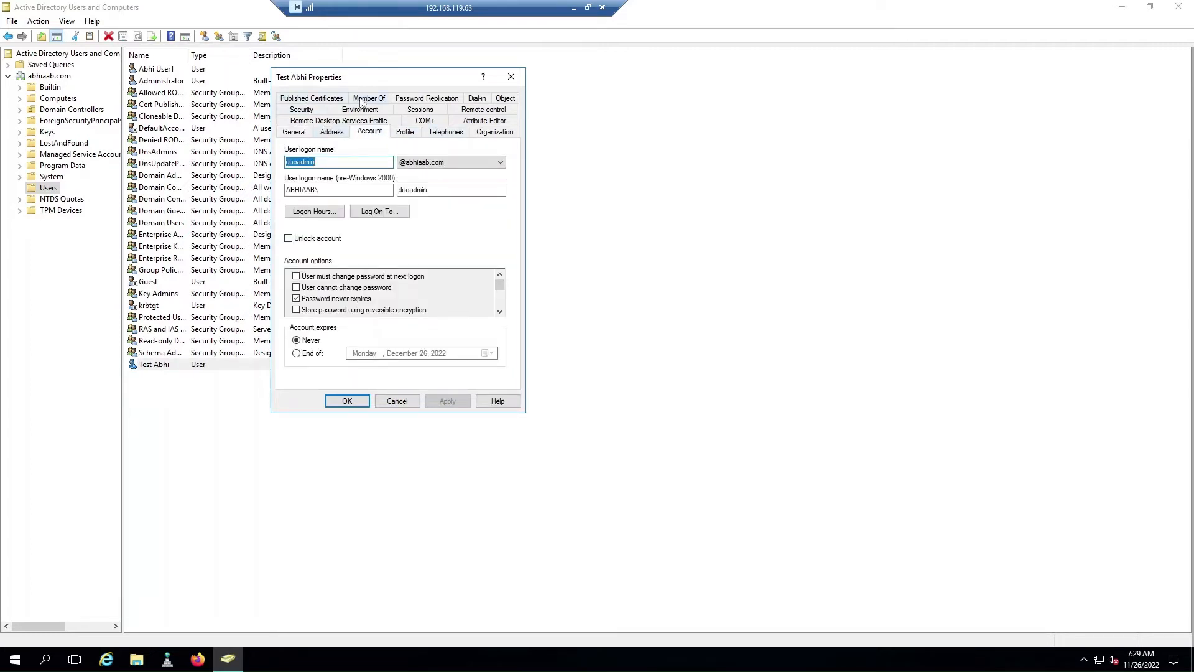
{"action": "left_click", "coordinate": [362, 100]}
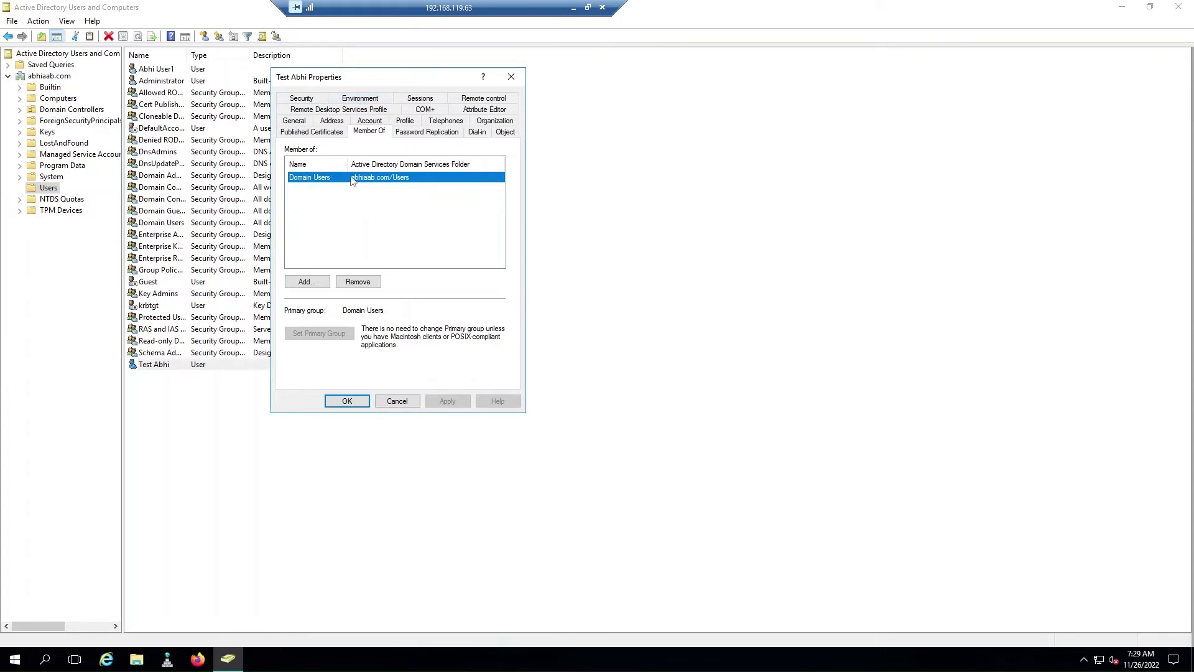
- Find the built-in Administrators group, add the duoadmin test user to it and save the account properties
{"action": "left_click", "coordinate": [300, 282]}
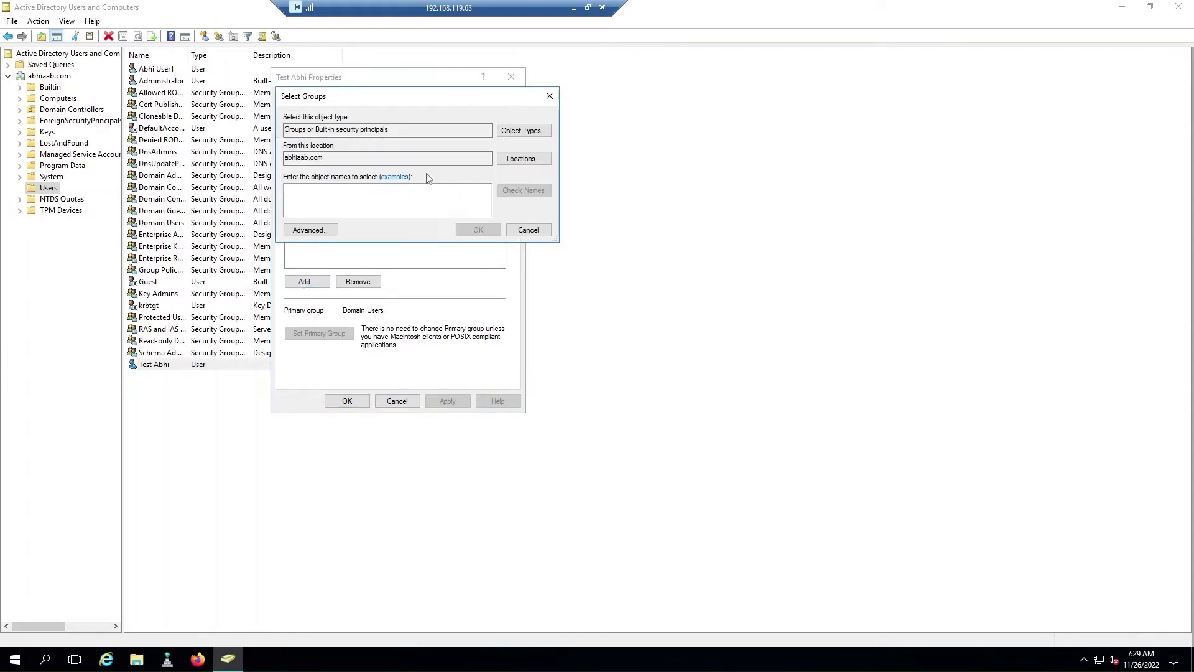
{"action": "left_click", "coordinate": [309, 230]}
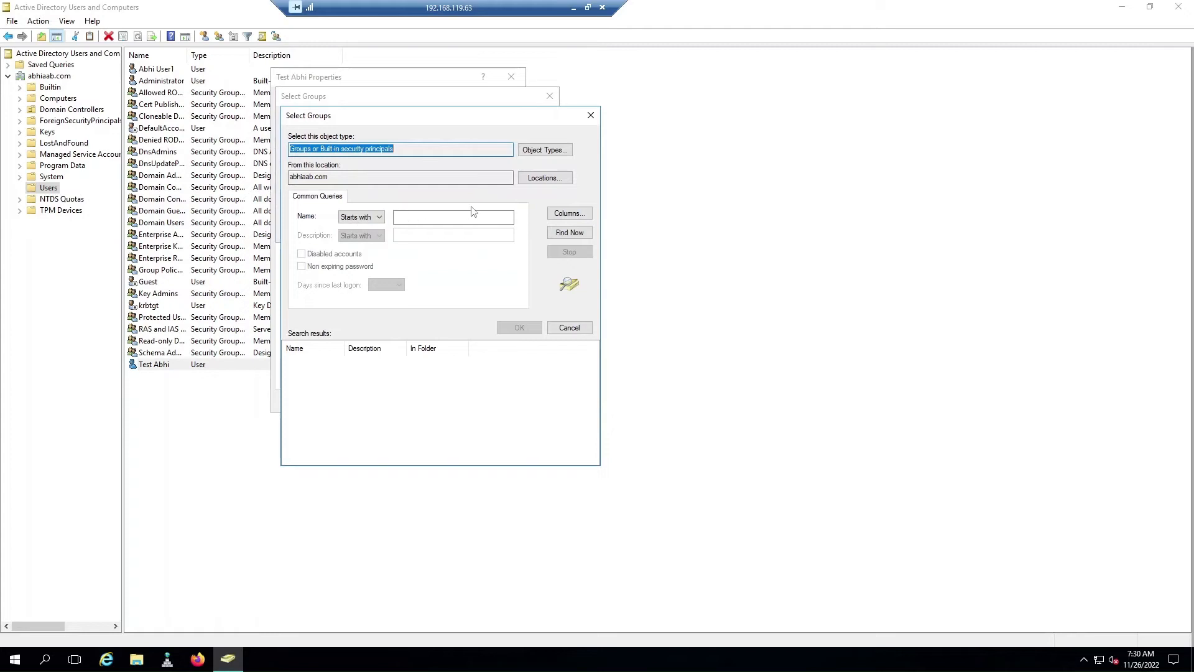
{"action": "left_click", "coordinate": [569, 231]}
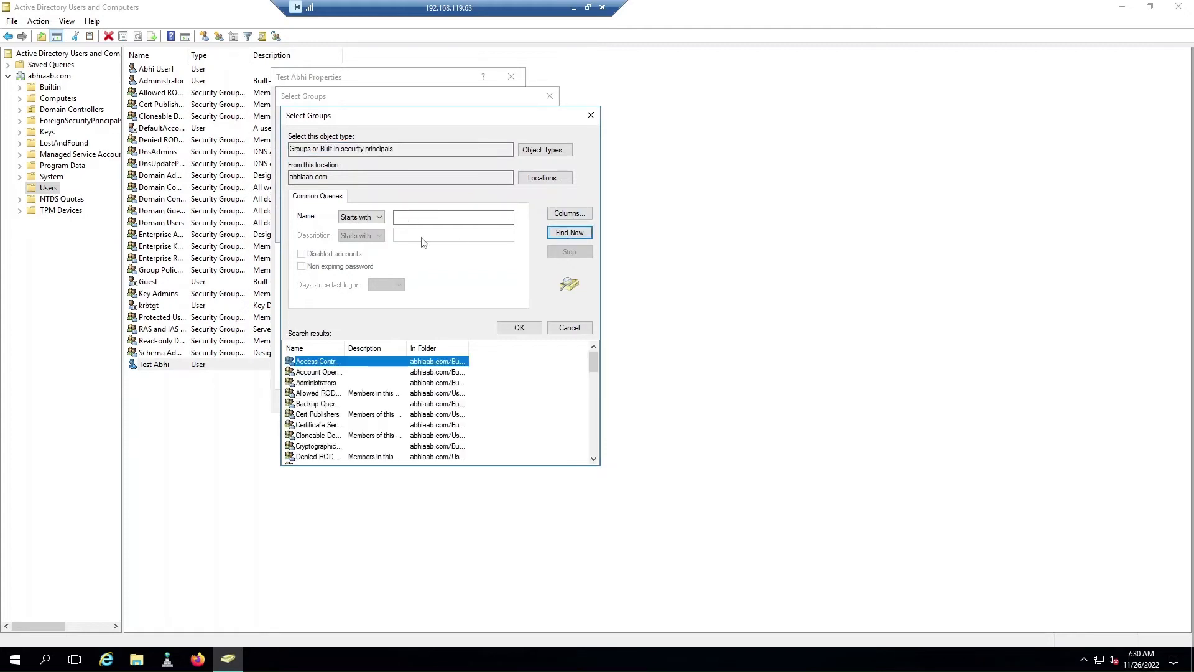
{"action": "left_click", "coordinate": [322, 385]}
{"action": "left_click", "coordinate": [519, 327]}
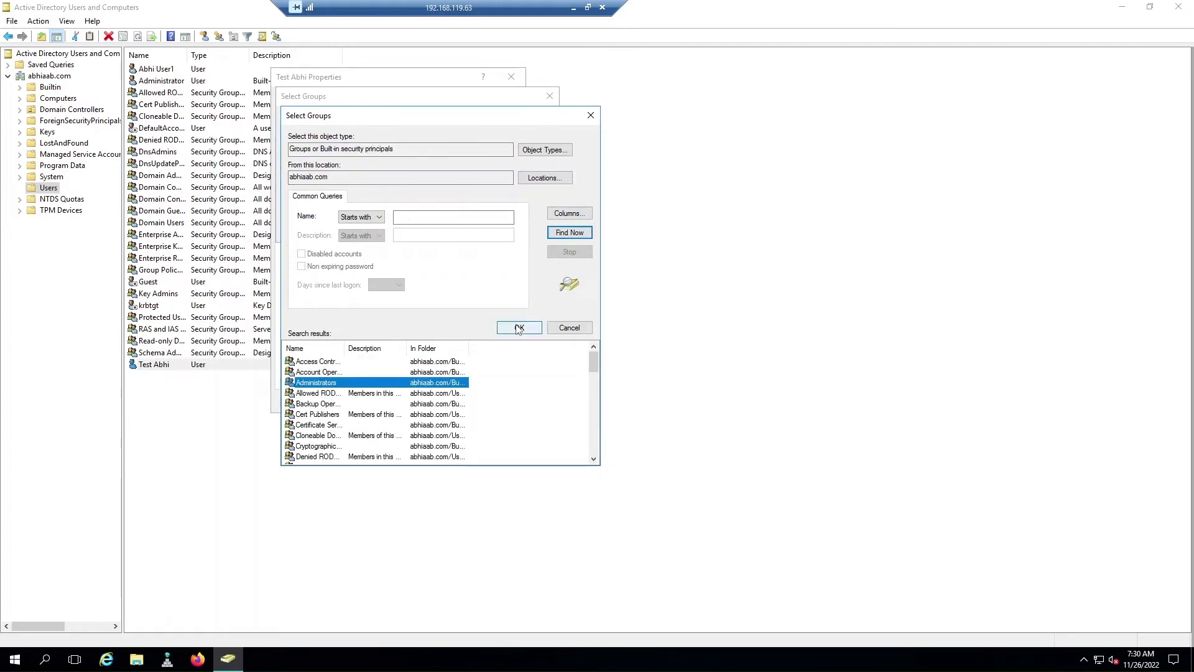
{"action": "left_click", "coordinate": [474, 230]}
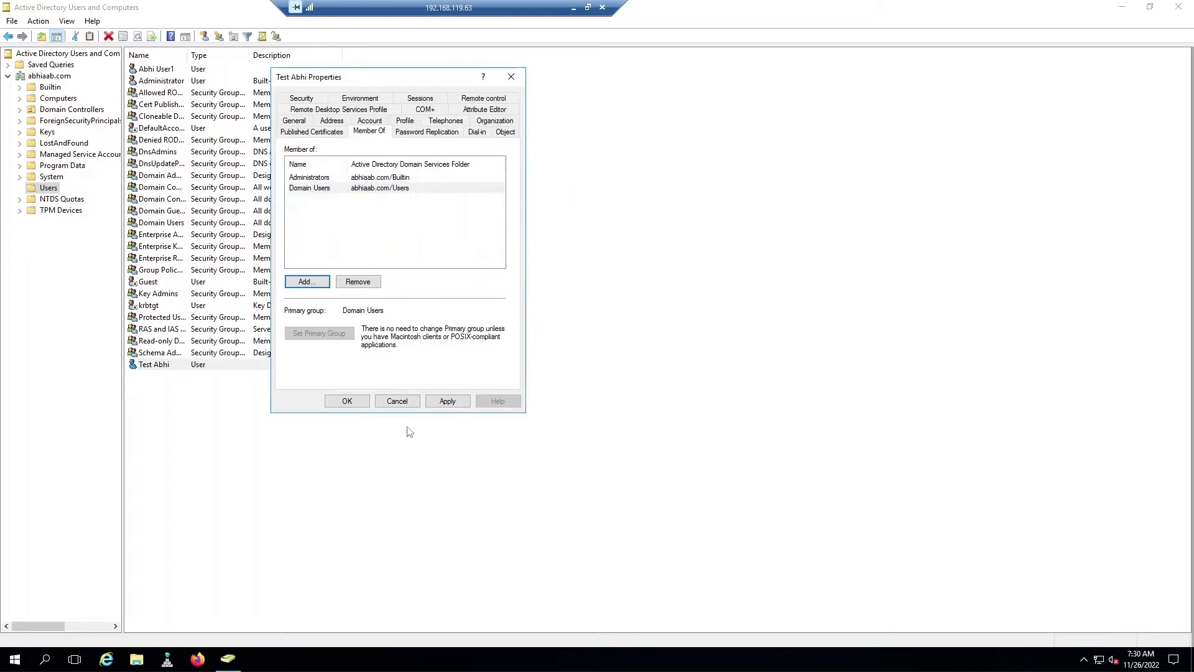
{"action": "left_click", "coordinate": [447, 401]}
{"action": "left_click", "coordinate": [347, 400]}
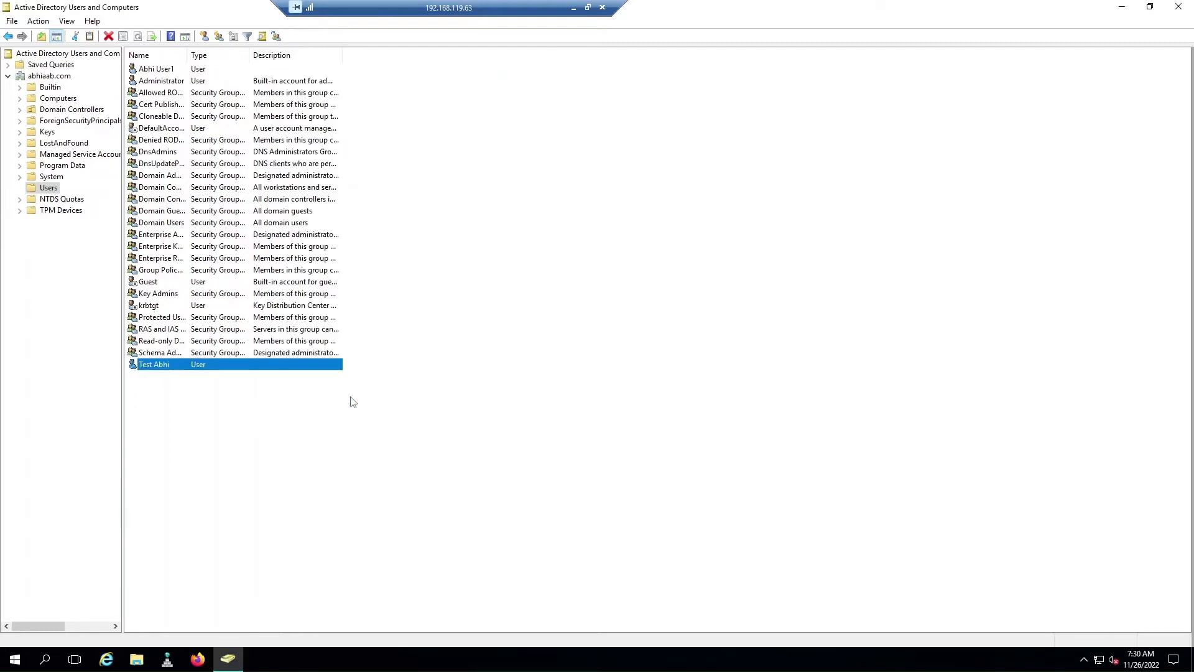
- Add the first user account in the Users container to the built-in Administrators group and apply the membership change
{"action": "double_click", "coordinate": [155, 70]}
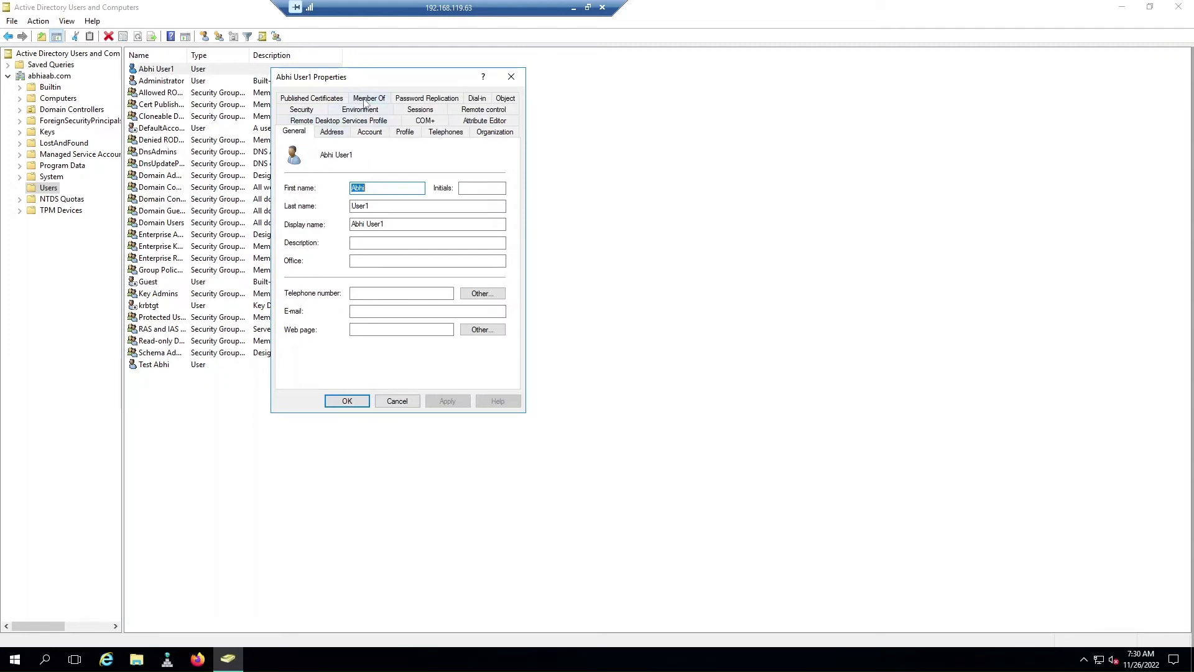
{"action": "left_click", "coordinate": [367, 99]}
{"action": "left_click", "coordinate": [314, 280]}
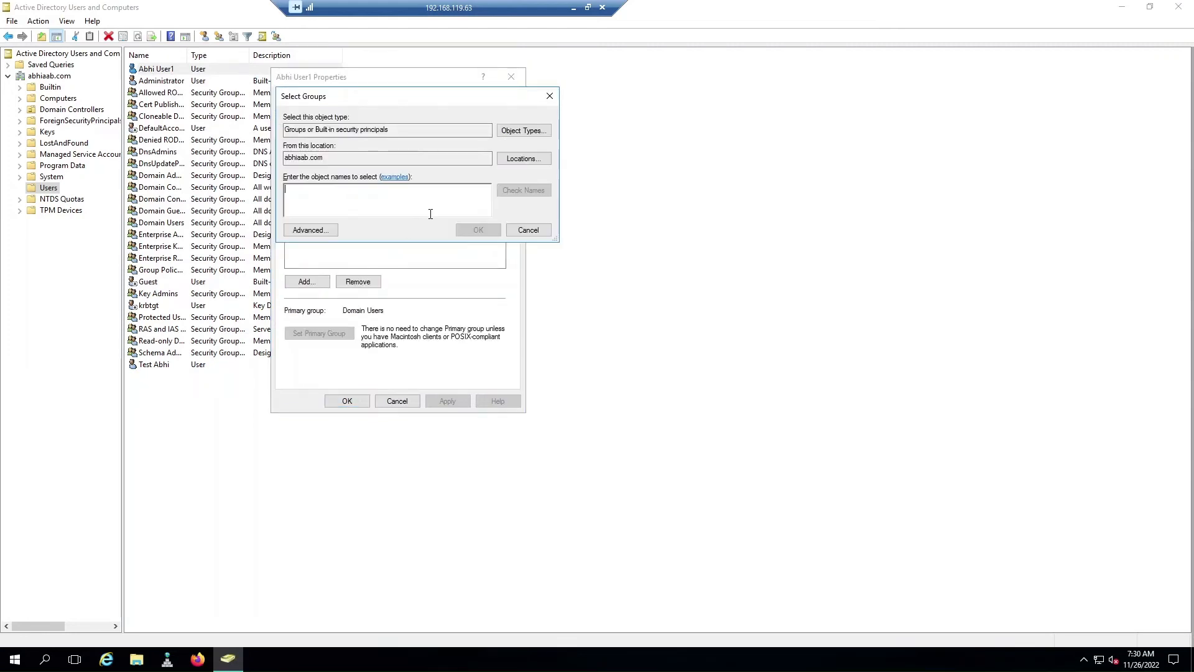
{"action": "left_click", "coordinate": [310, 231]}
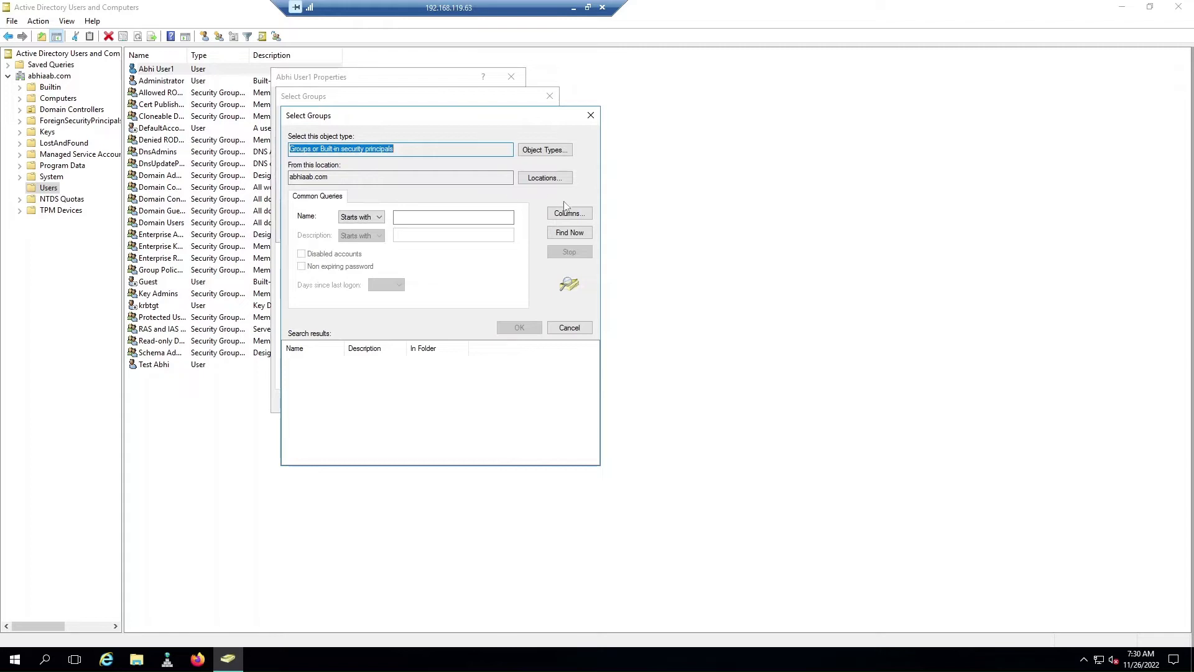
{"action": "left_click", "coordinate": [569, 233]}
{"action": "left_click", "coordinate": [326, 383]}
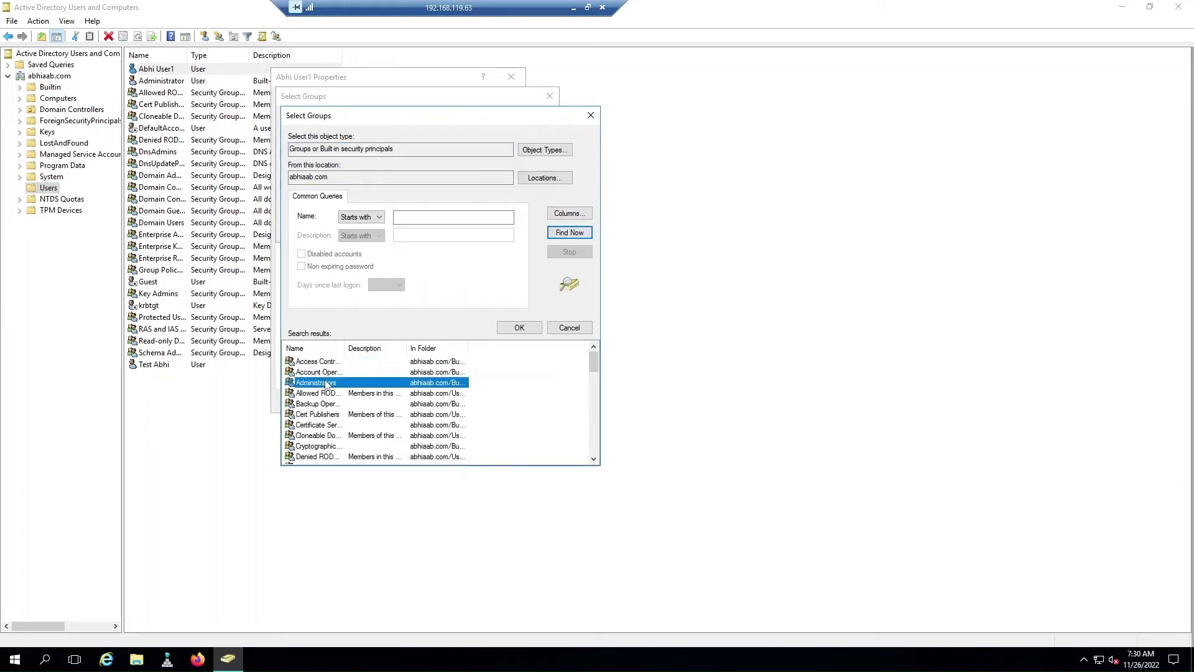
{"action": "left_click", "coordinate": [519, 327]}
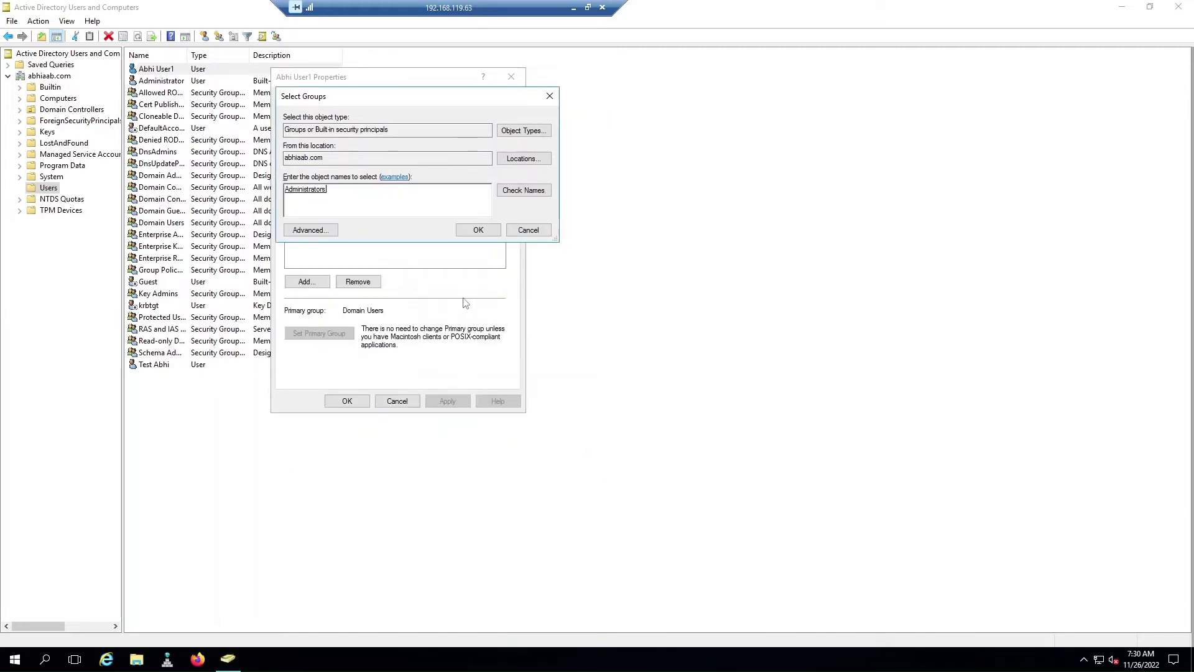
{"action": "left_click", "coordinate": [476, 232]}
{"action": "left_click", "coordinate": [447, 401]}
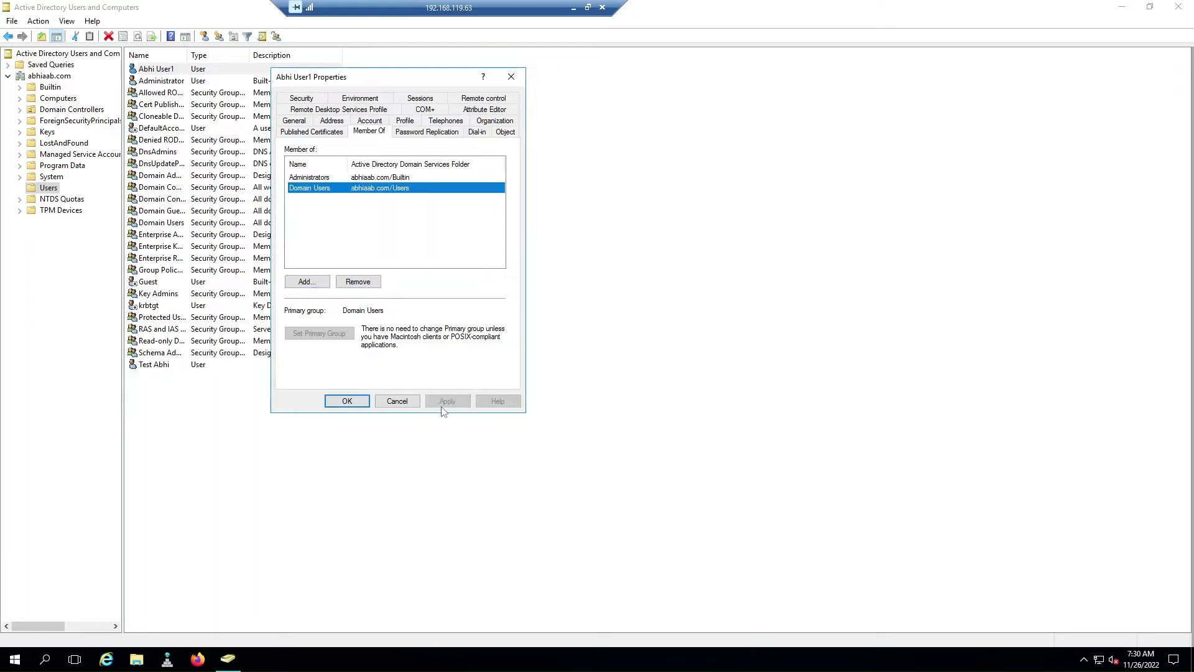
- Close the account properties and start creating a new user in the Users container
{"action": "left_click", "coordinate": [360, 402]}
{"action": "left_click", "coordinate": [269, 388]}
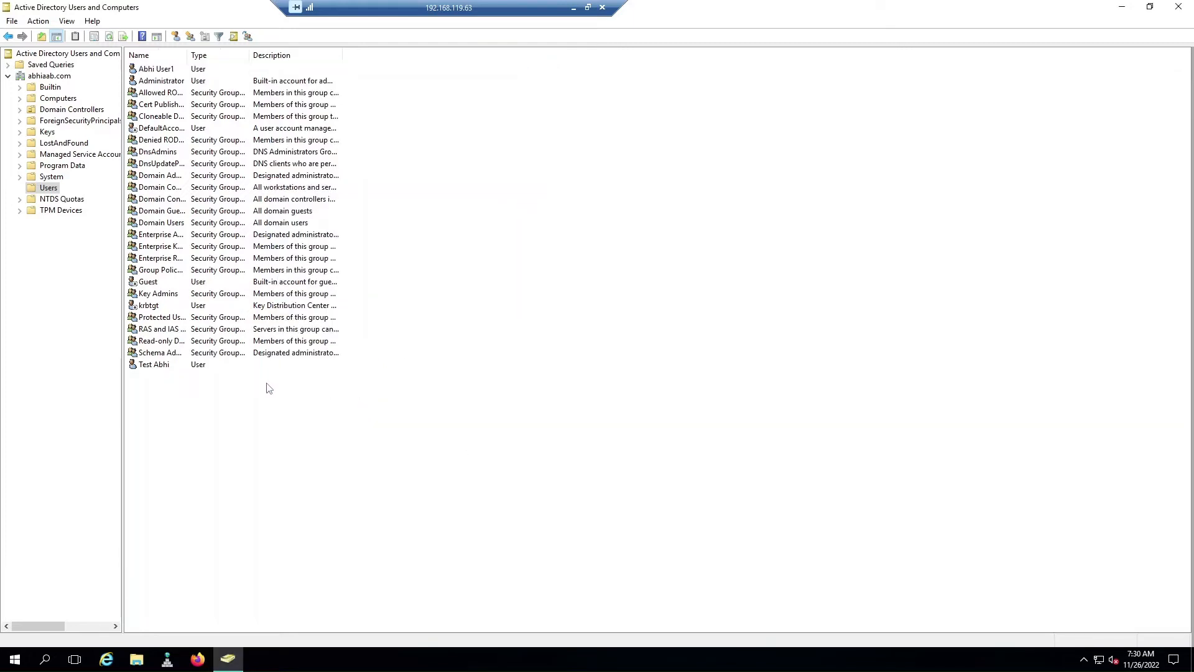
{"action": "right_click", "coordinate": [269, 388]}
{"action": "mouse_move", "coordinate": [301, 423]}
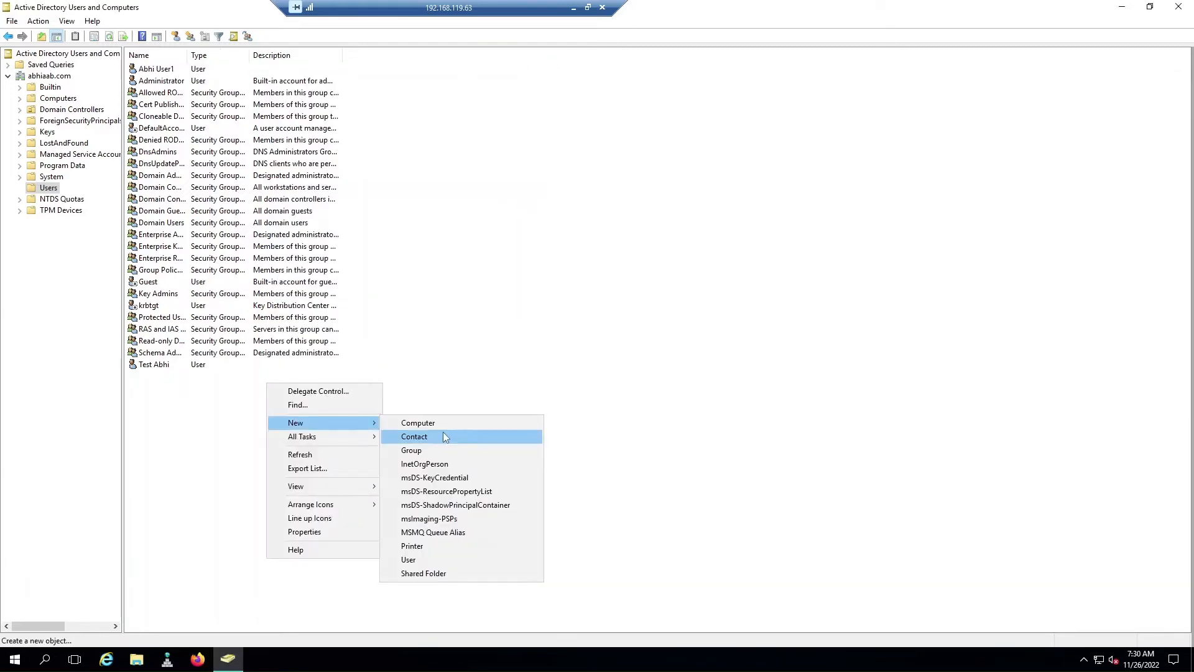
{"action": "left_click", "coordinate": [409, 560]}
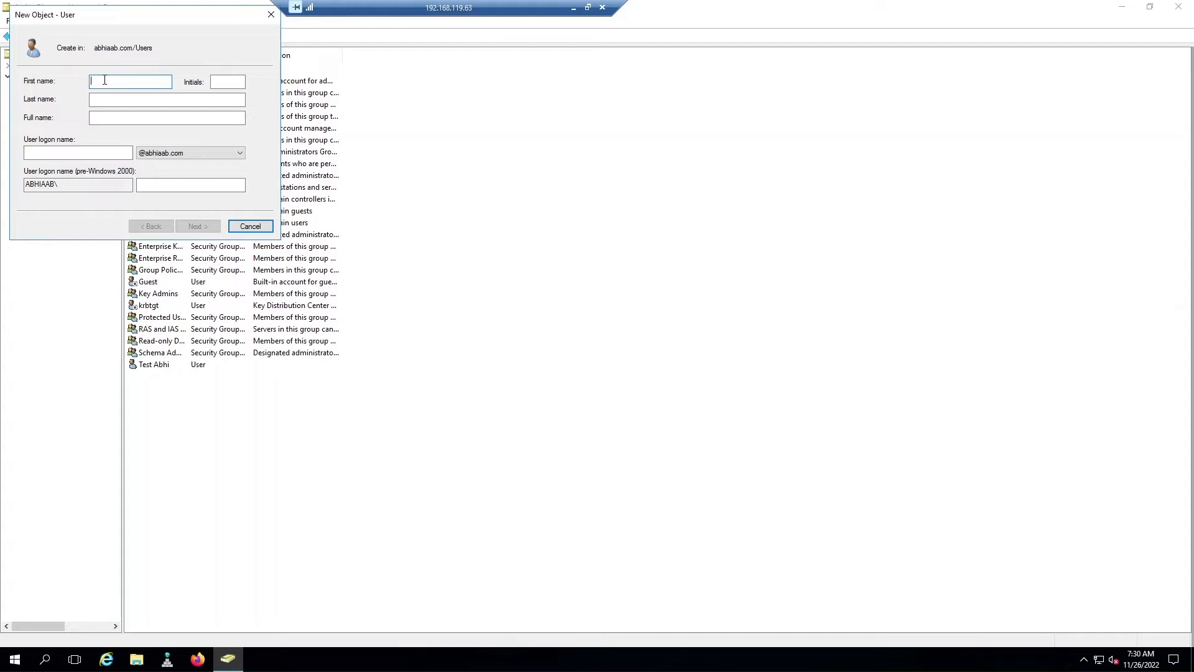
- Fill in first name duo, last name test and user logon name duoadmin for the new user, and try to continue
{"action": "key", "text": "Tab"}
{"action": "type", "text": "test"}
{"action": "key", "text": "Tab"}
{"action": "key", "text": "Tab"}
{"action": "type", "text": "duo"}
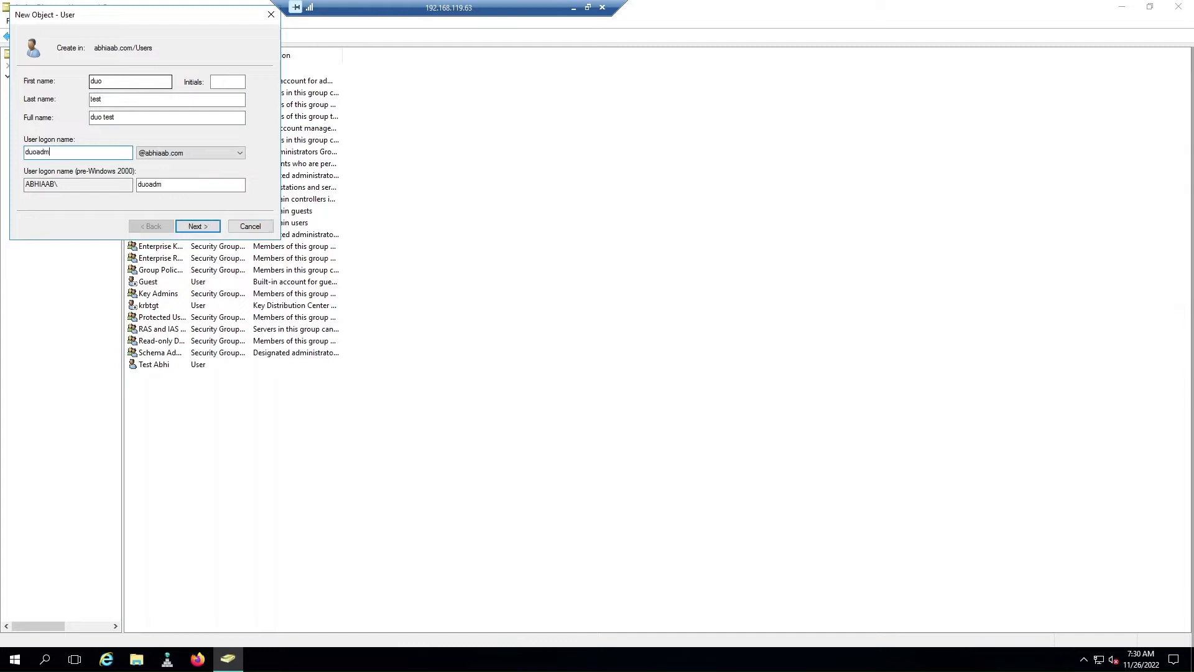
{"action": "left_click", "coordinate": [194, 227]}
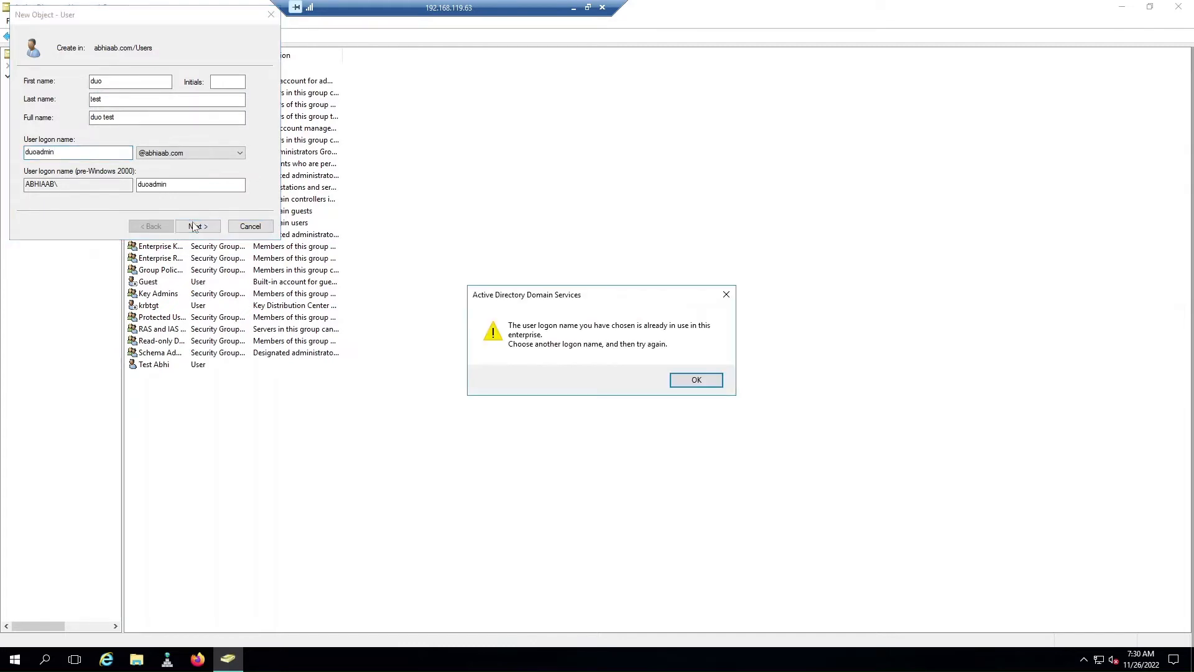
{"action": "left_click", "coordinate": [695, 380]}
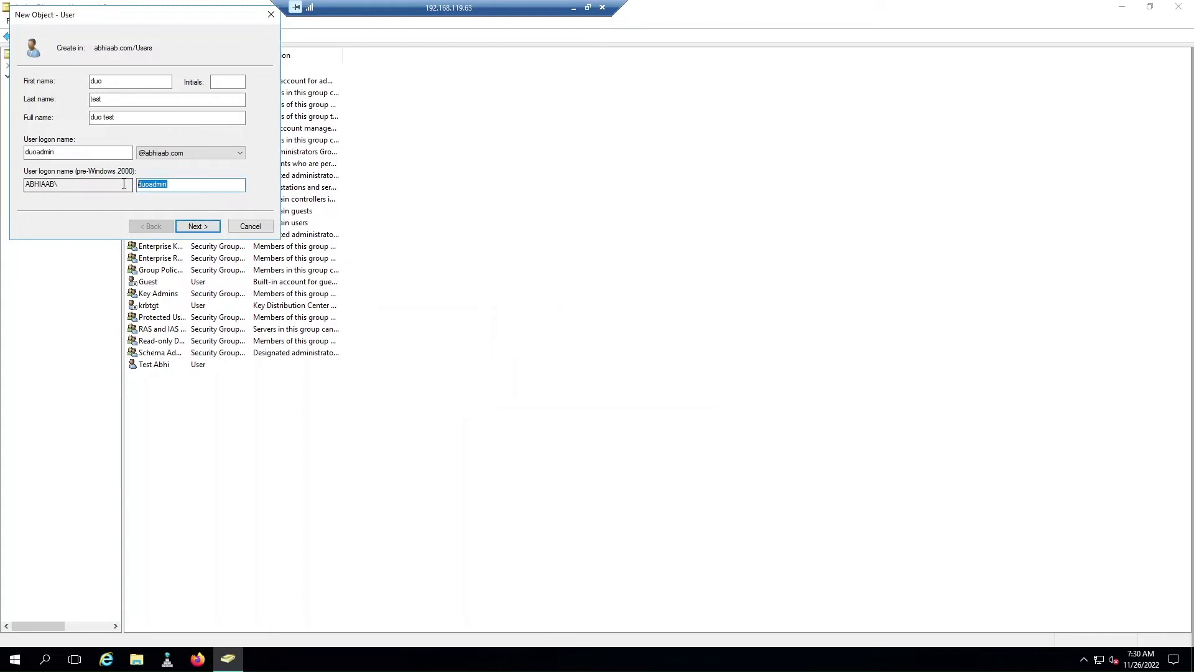
- Change the new user's logon name and pre-Windows 2000 logon name to duo and continue to the password settings
{"action": "type", "text": "duo"}
{"action": "key", "text": "BackSpace"}
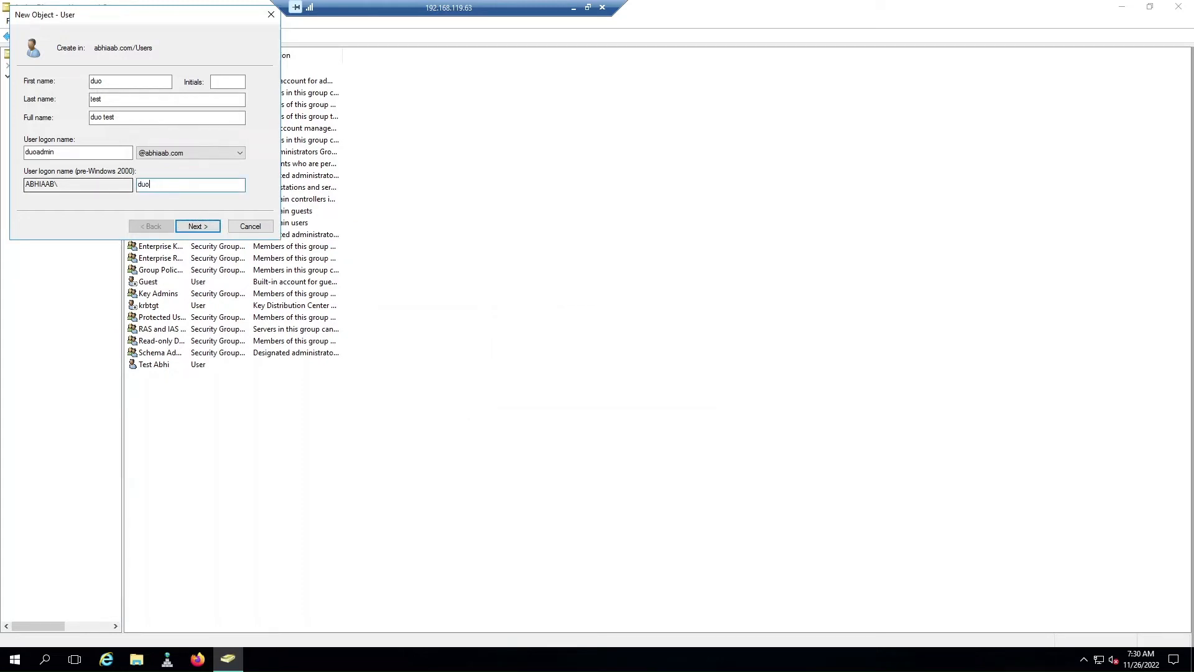
{"action": "left_click", "coordinate": [186, 226]}
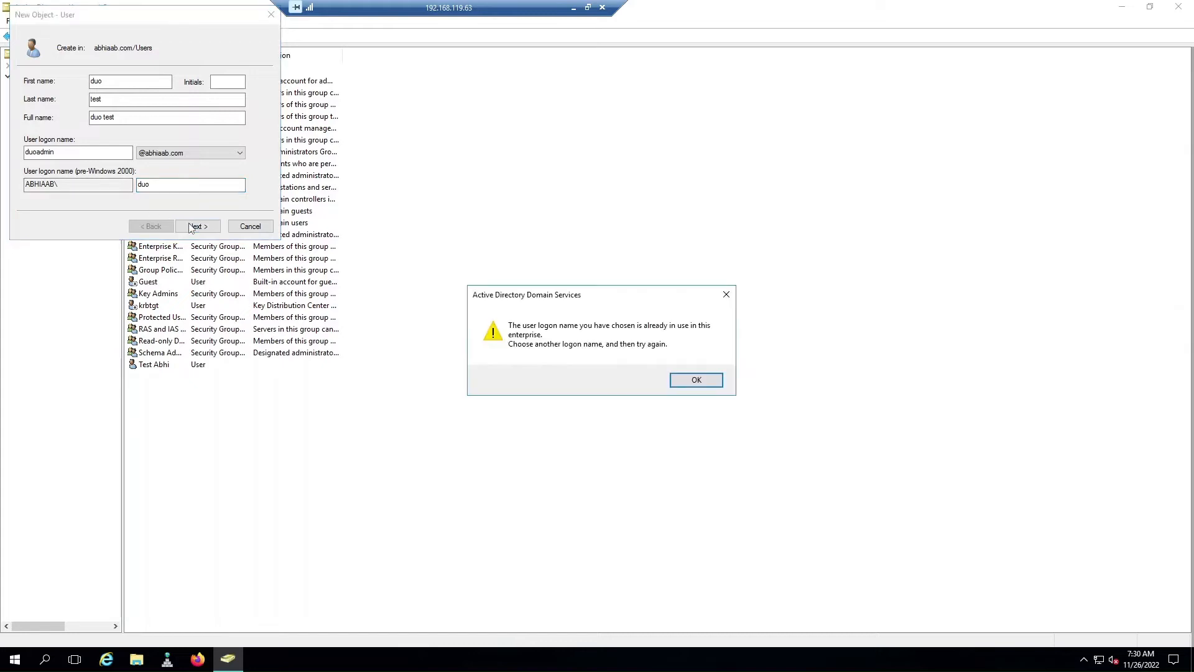
{"action": "left_click", "coordinate": [696, 379]}
{"action": "left_click", "coordinate": [69, 151]}
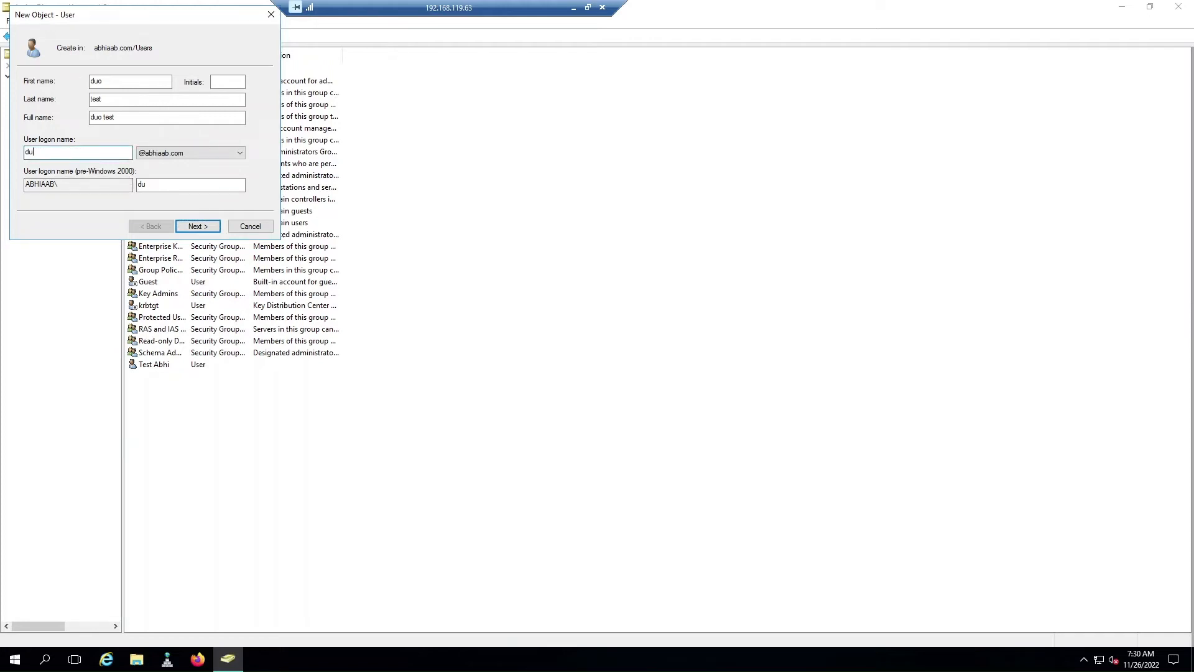
{"action": "left_click", "coordinate": [196, 227]}
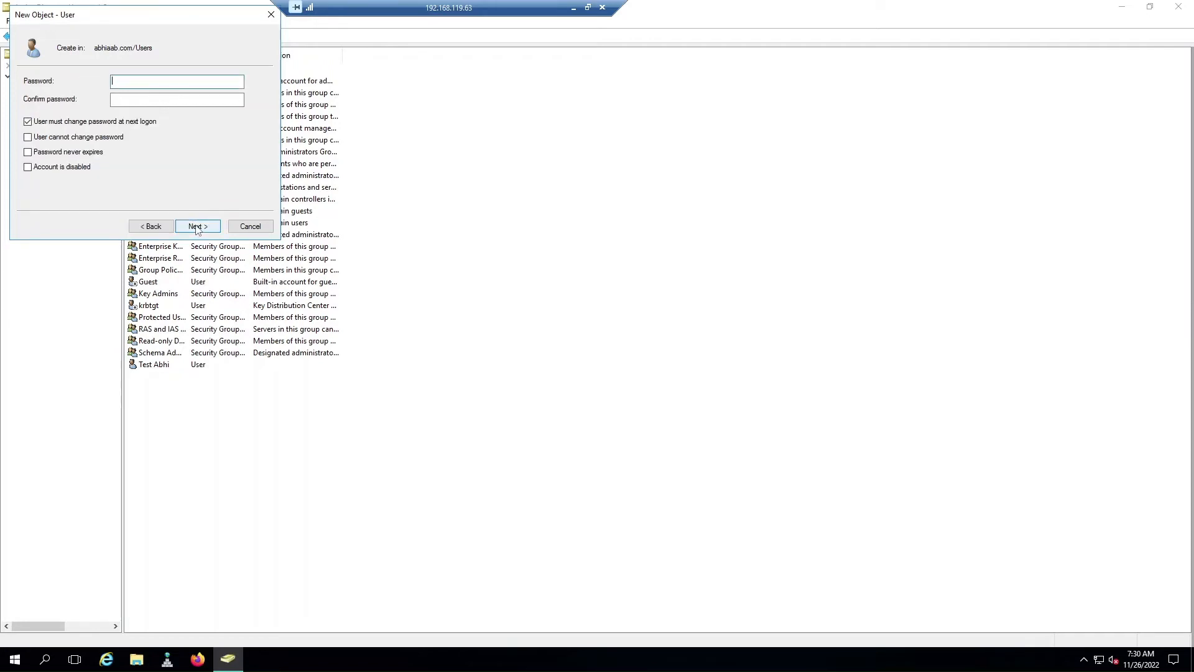
- Set the password to never expire, enter and confirm the account password, and finish creating the user
{"action": "left_click", "coordinate": [55, 152]}
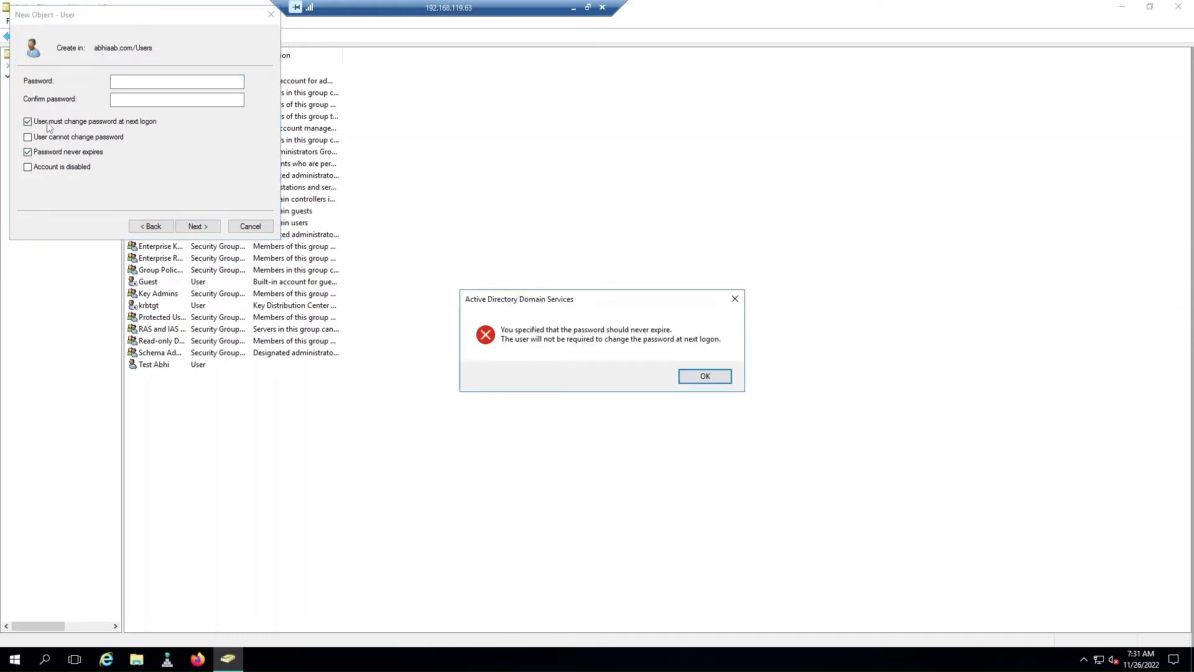
{"action": "left_click", "coordinate": [706, 375]}
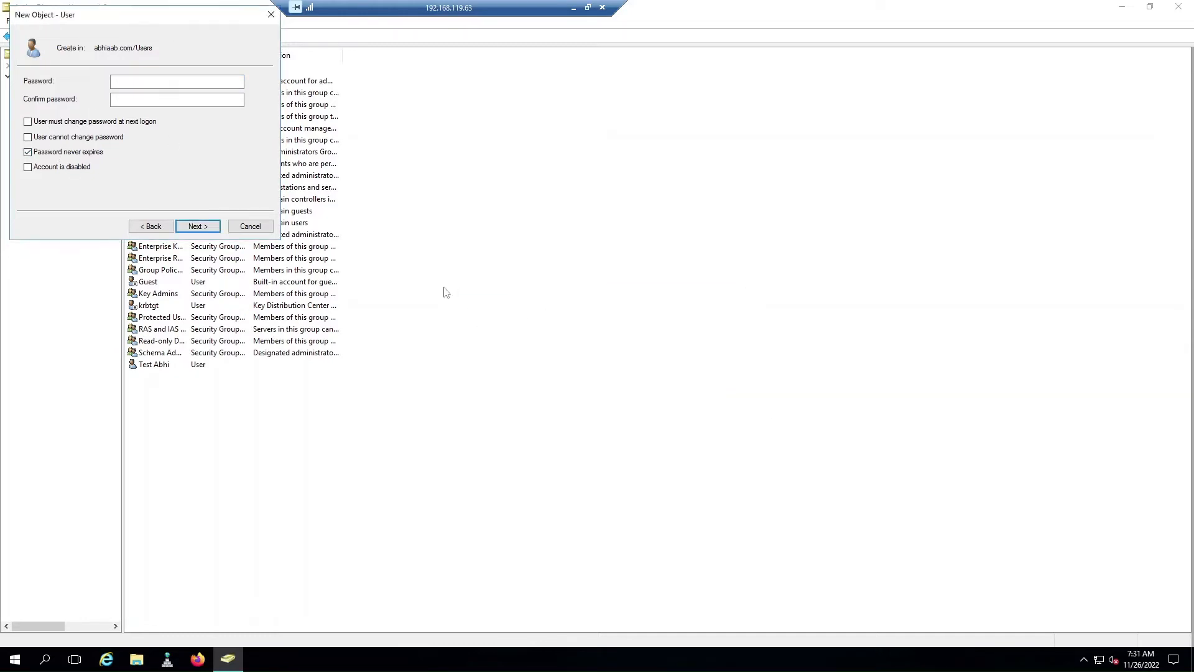
{"action": "left_click", "coordinate": [157, 82]}
{"action": "type", "text": "*"}
{"action": "key", "text": "Tab"}
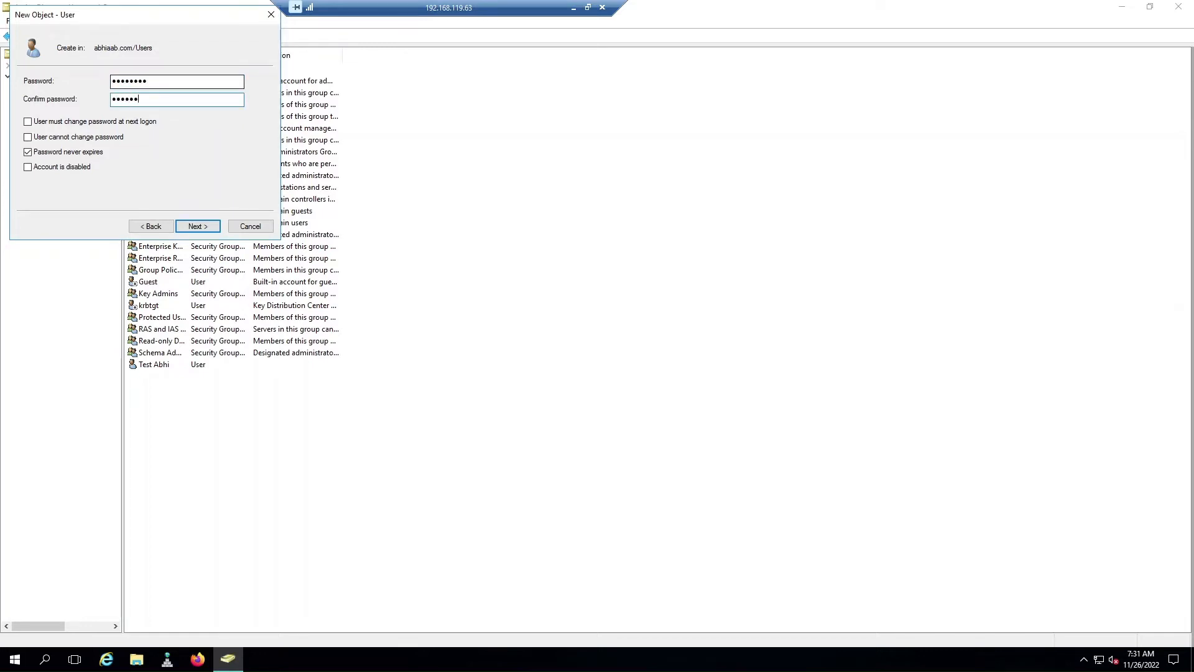
{"action": "left_click", "coordinate": [198, 226]}
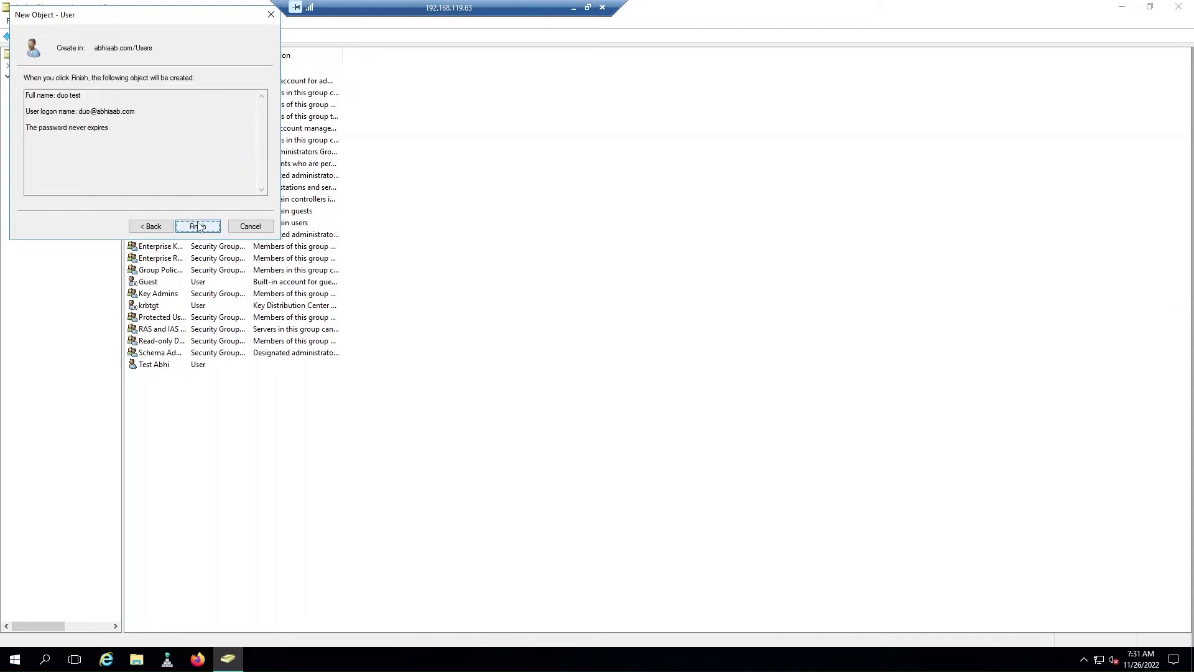
{"action": "left_click", "coordinate": [197, 225]}
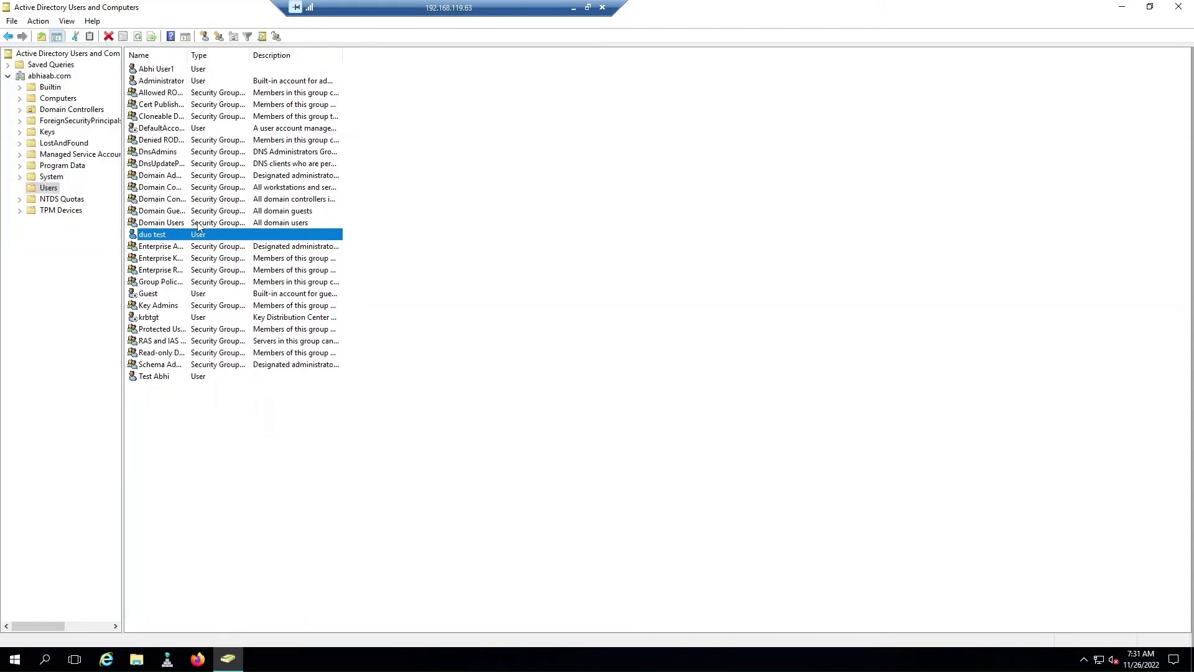
- Switch to the Duo Admin Panel in the browser, open the AD Sync directory sync and run a synchronization
{"action": "left_click", "coordinate": [574, 7]}
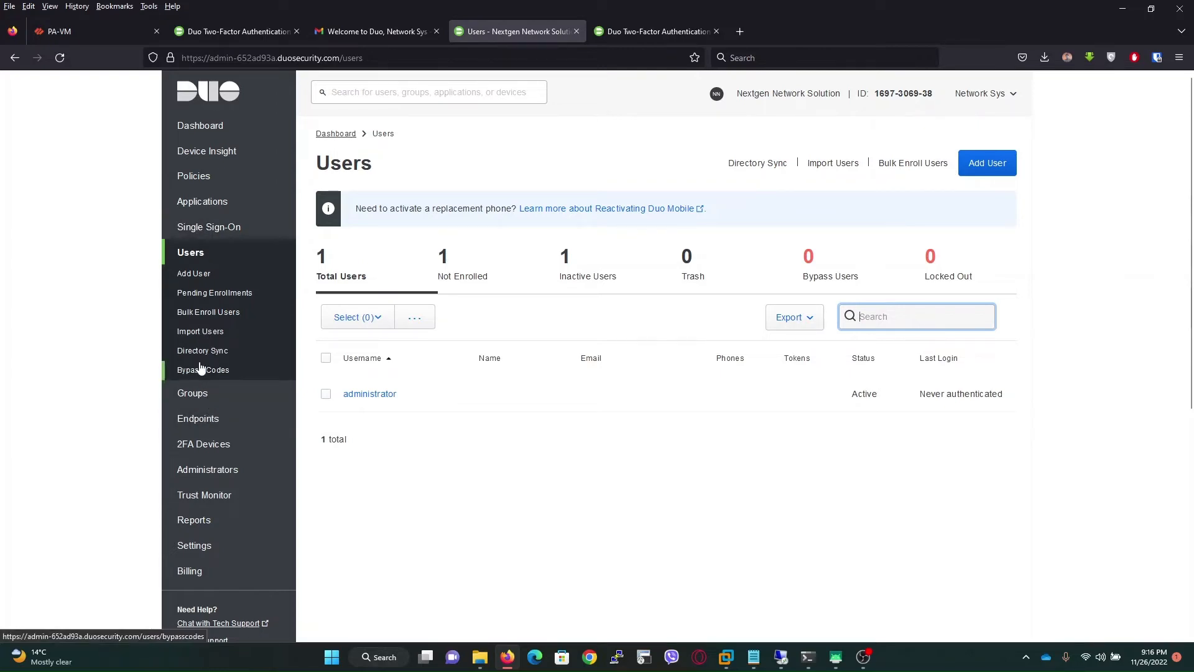
{"action": "left_click", "coordinate": [196, 274]}
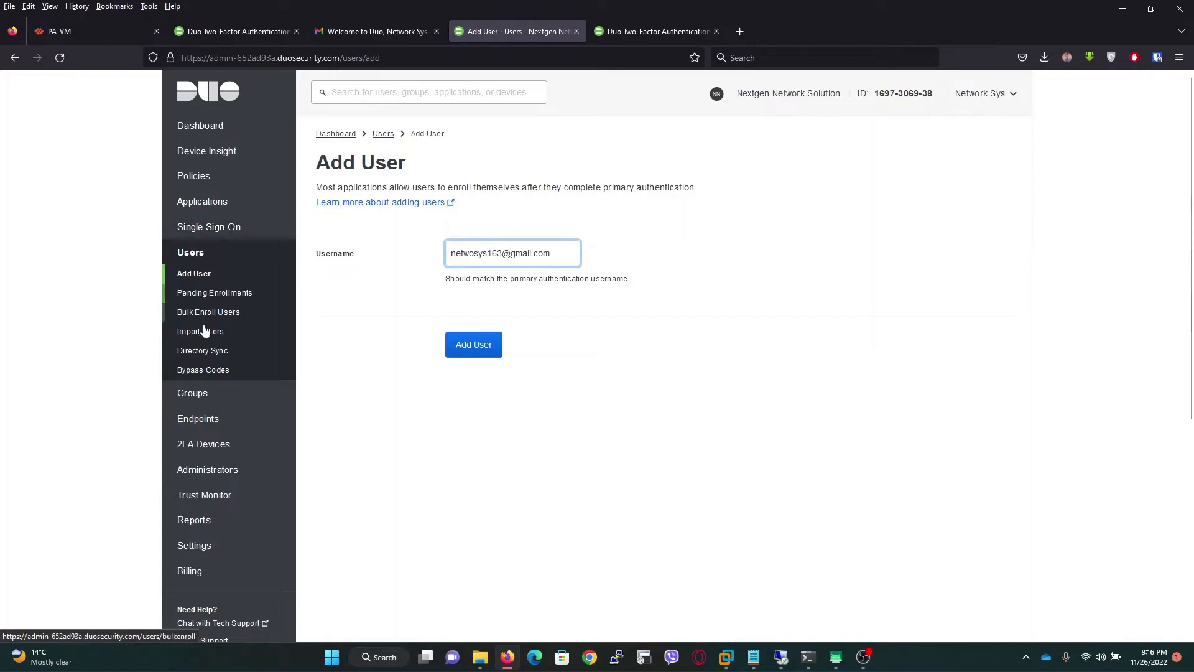
{"action": "left_click", "coordinate": [200, 351]}
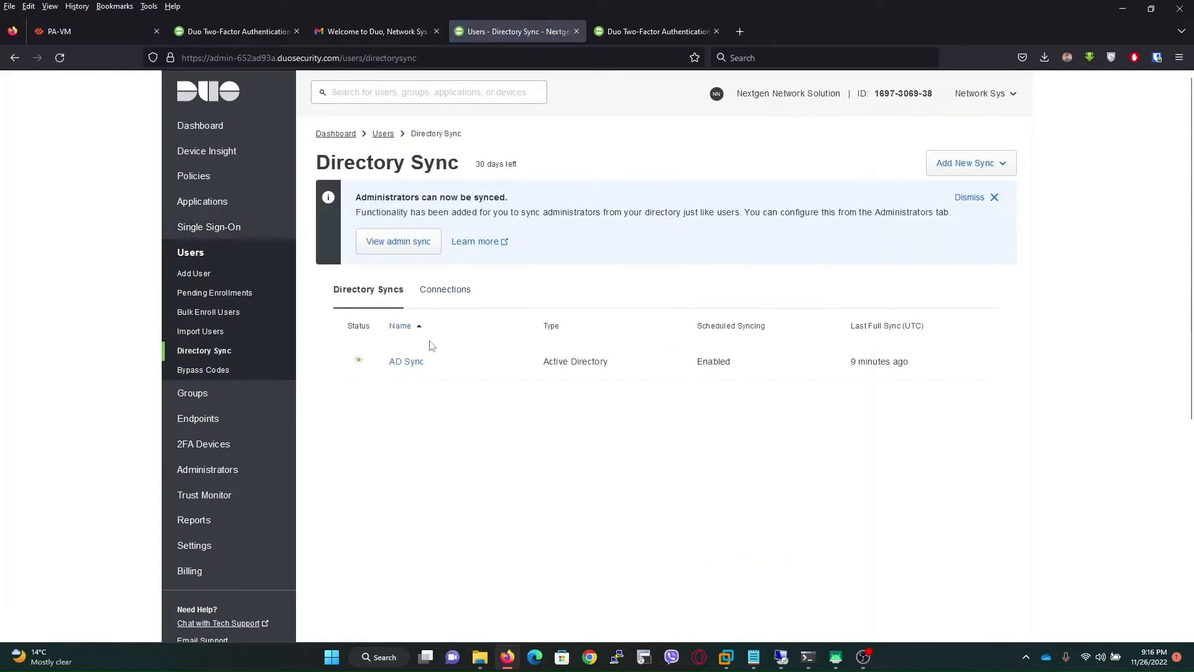
{"action": "left_click", "coordinate": [403, 363]}
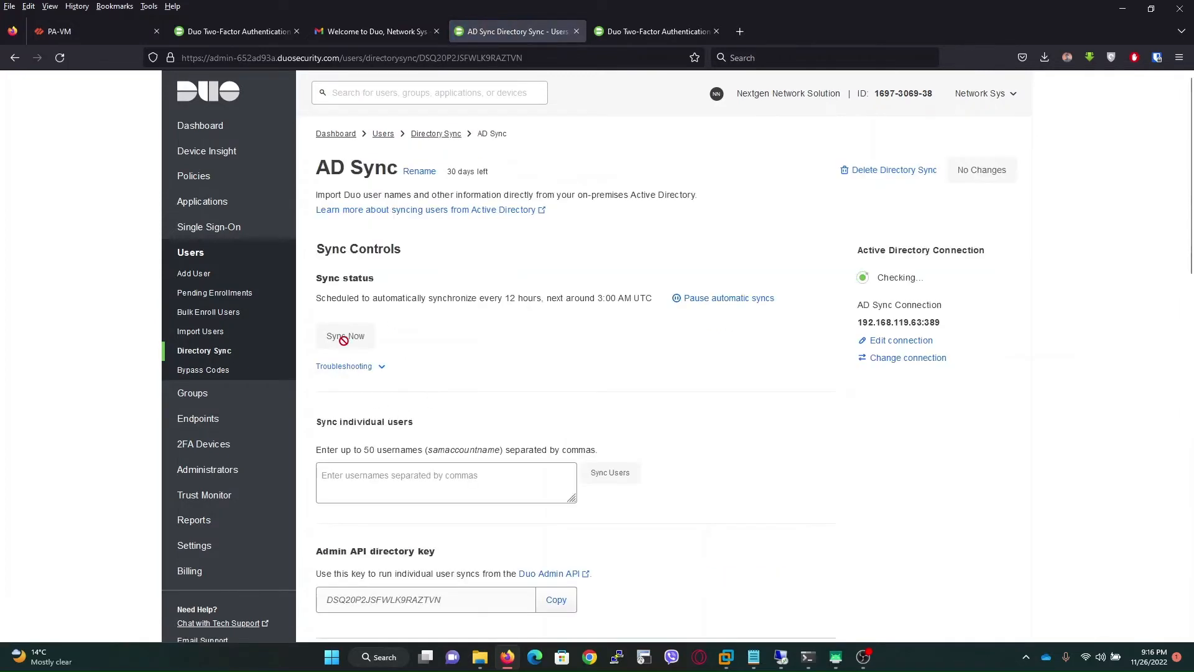
{"action": "left_click", "coordinate": [343, 337]}
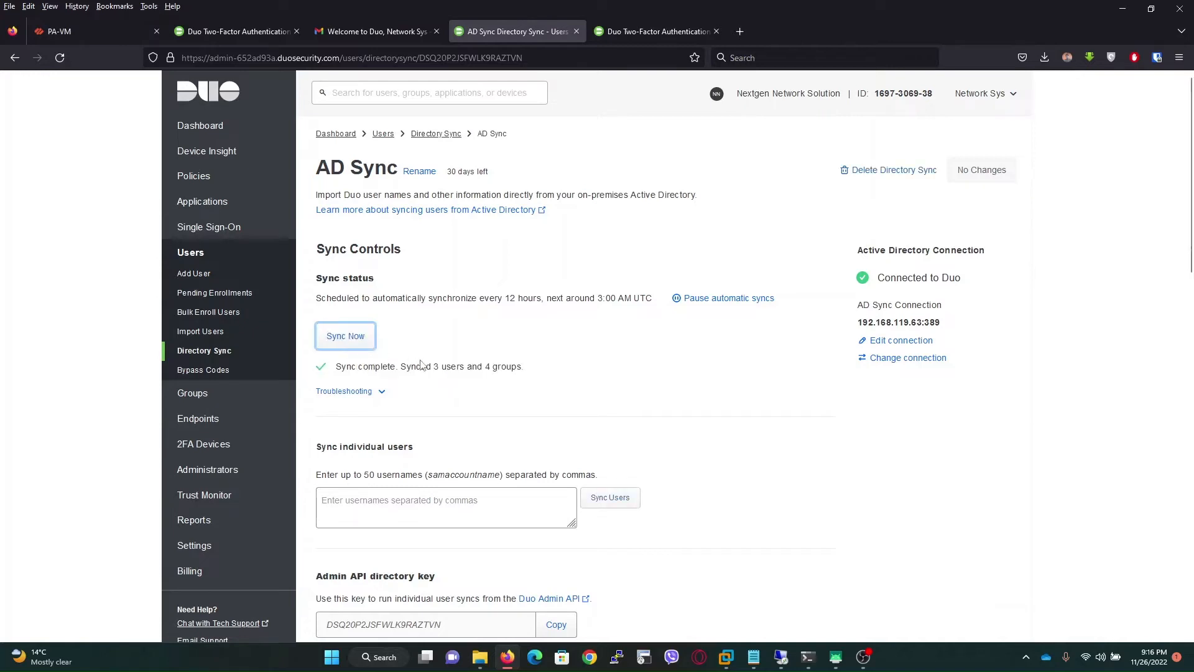
- Examine the AD Sync result, imported groups, synced attributes and enrollment email settings
{"action": "left_click_drag", "start_coordinate": [435, 372], "coordinate": [458, 372]}
{"action": "left_click", "coordinate": [576, 367]}
{"action": "scroll", "coordinate": [706, 422], "scroll_direction": "down", "scroll_amount": 10}
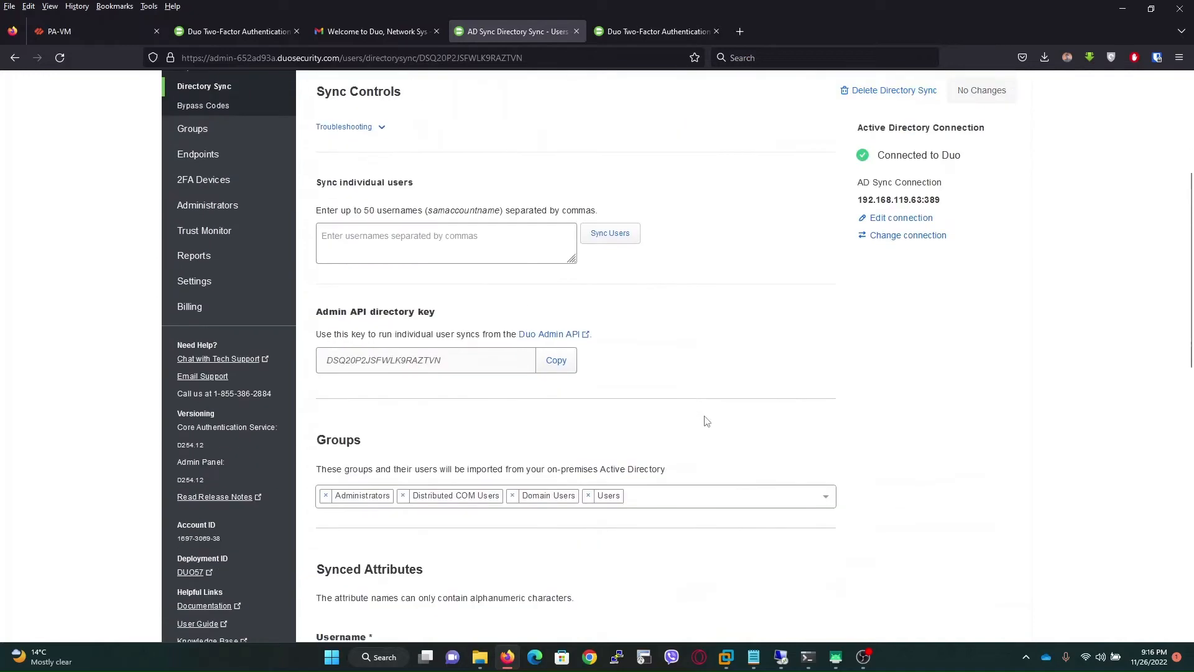
{"action": "scroll", "coordinate": [707, 422], "scroll_direction": "down", "scroll_amount": 2}
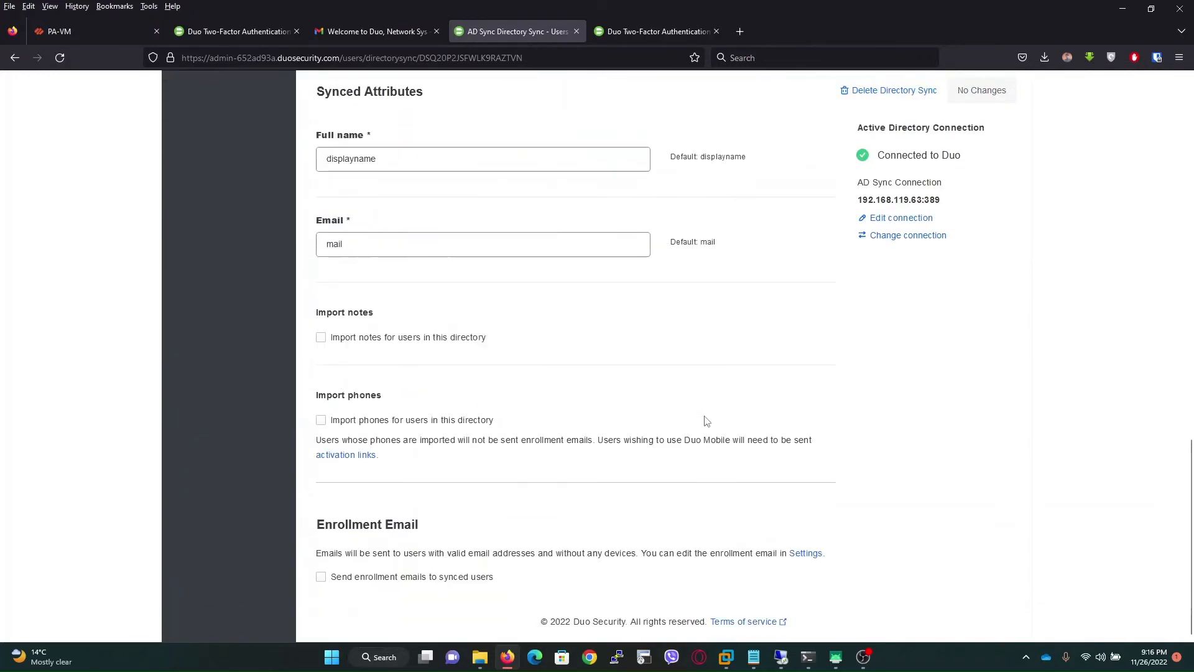
{"action": "scroll", "coordinate": [706, 421], "scroll_direction": "up", "scroll_amount": 10}
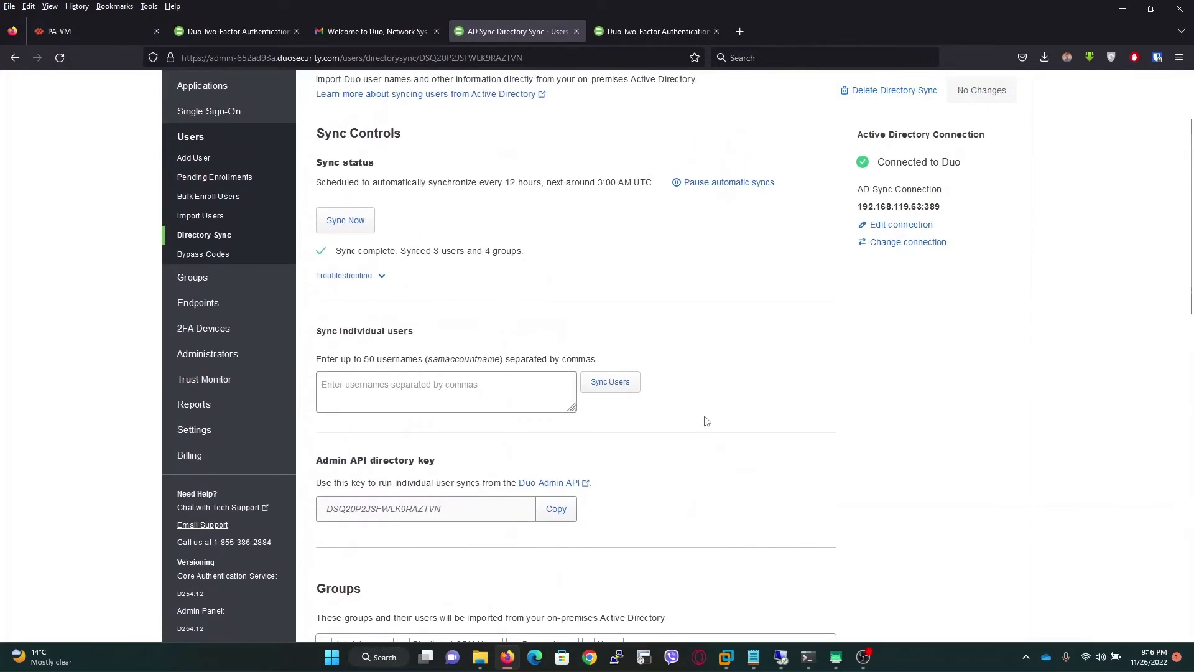
{"action": "scroll", "coordinate": [428, 312], "scroll_direction": "down", "scroll_amount": 12}
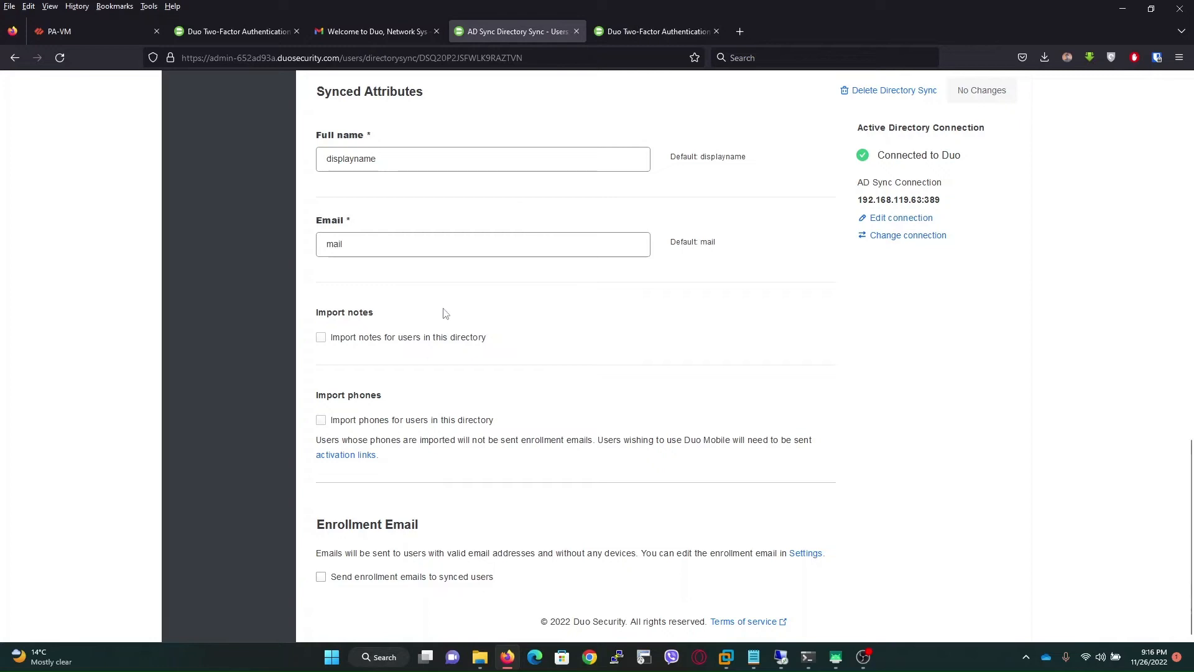
{"action": "scroll", "coordinate": [444, 311], "scroll_direction": "up", "scroll_amount": 8}
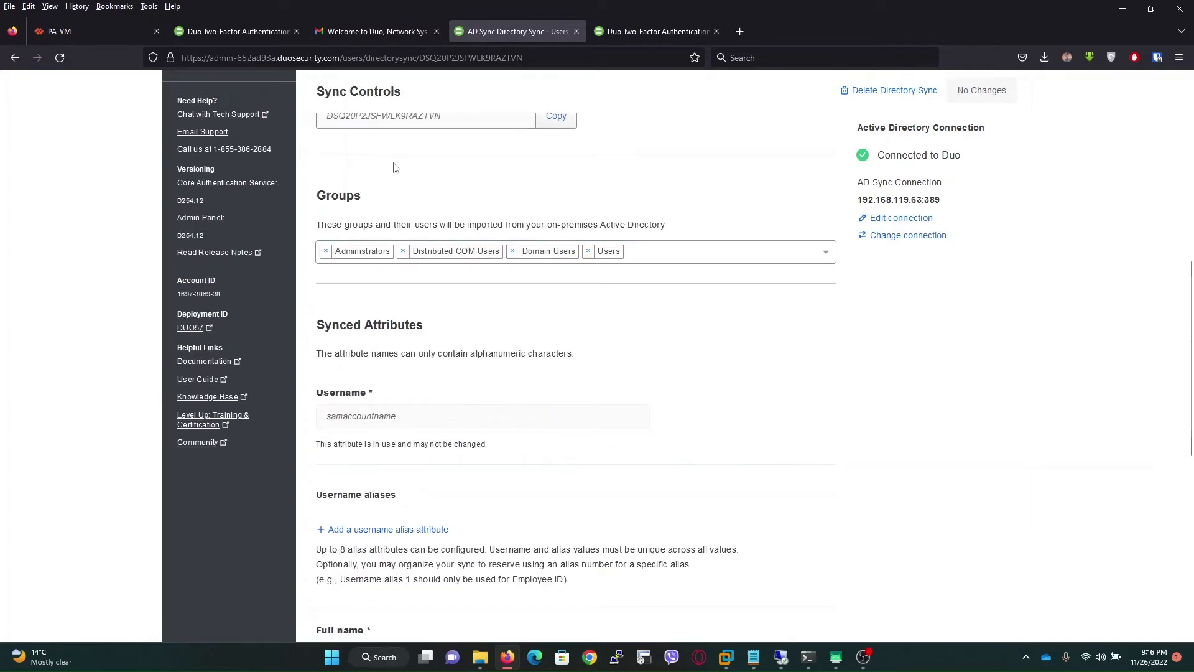
{"action": "scroll", "coordinate": [433, 404], "scroll_direction": "down", "scroll_amount": 8}
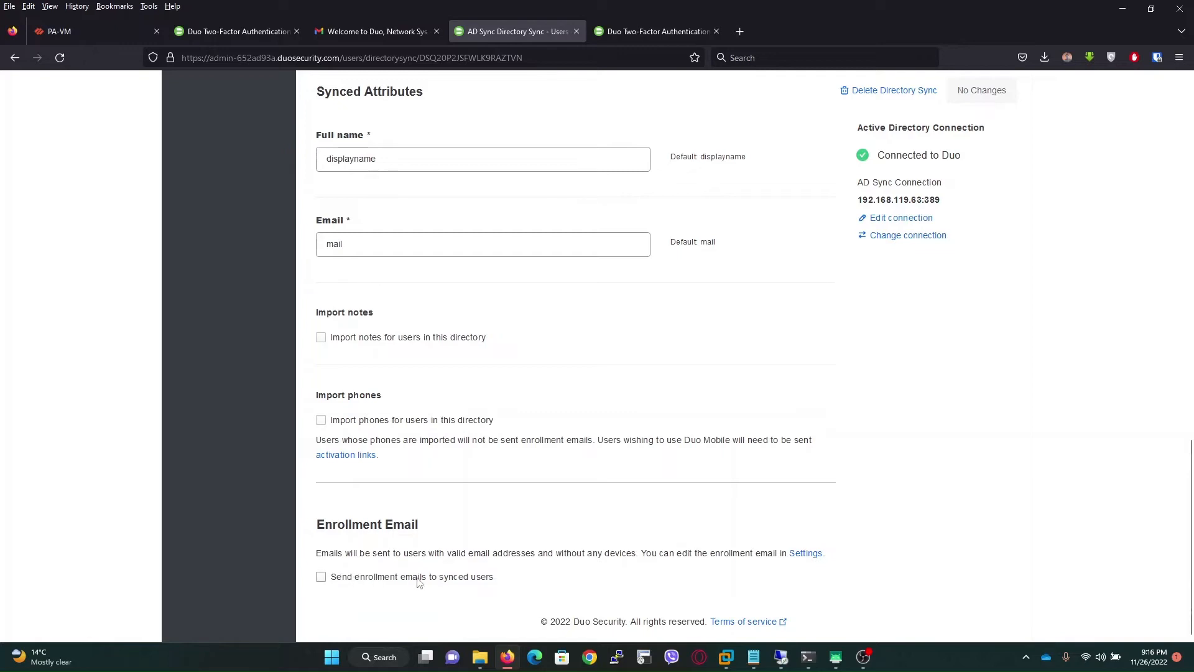
{"action": "scroll", "coordinate": [436, 410], "scroll_direction": "up", "scroll_amount": 8}
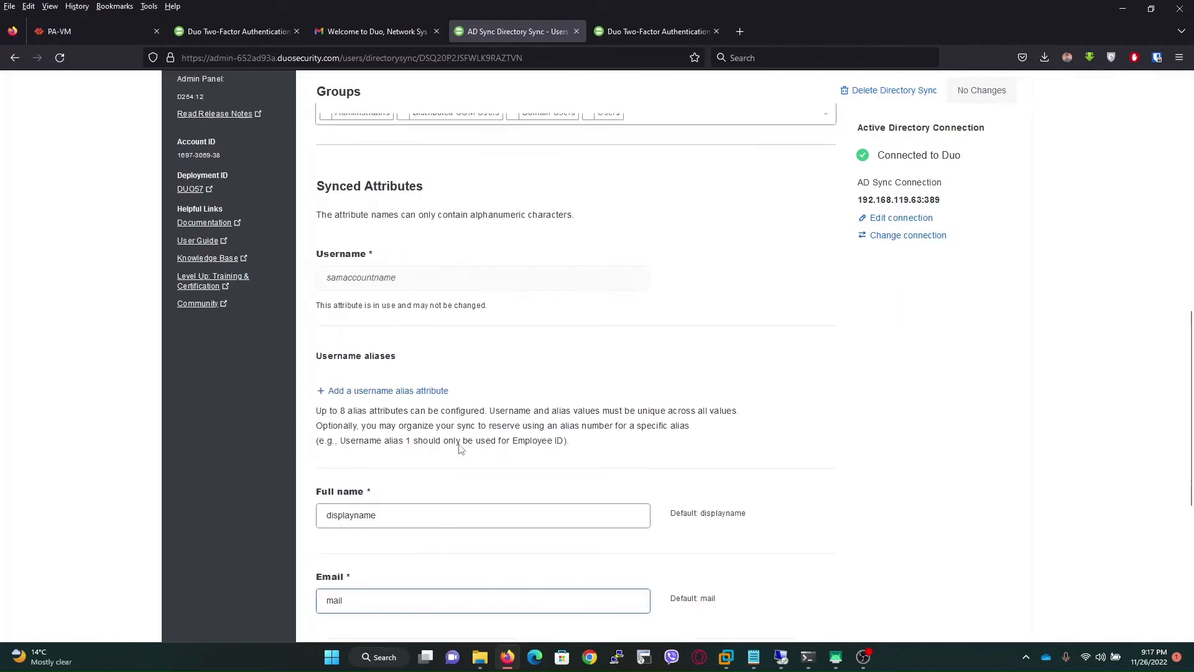
{"action": "scroll", "coordinate": [399, 301], "scroll_direction": "up", "scroll_amount": 4}
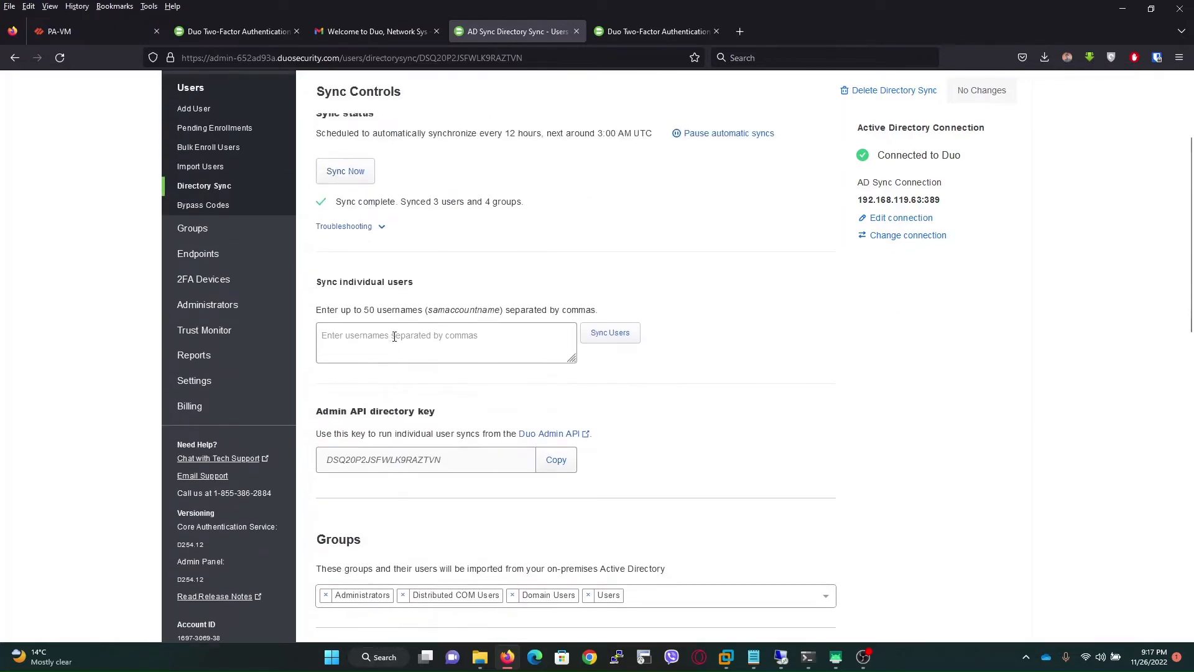
- Run the AD Sync synchronization again and open the Duo Users list to check the imported accounts
{"action": "left_click", "coordinate": [345, 336]}
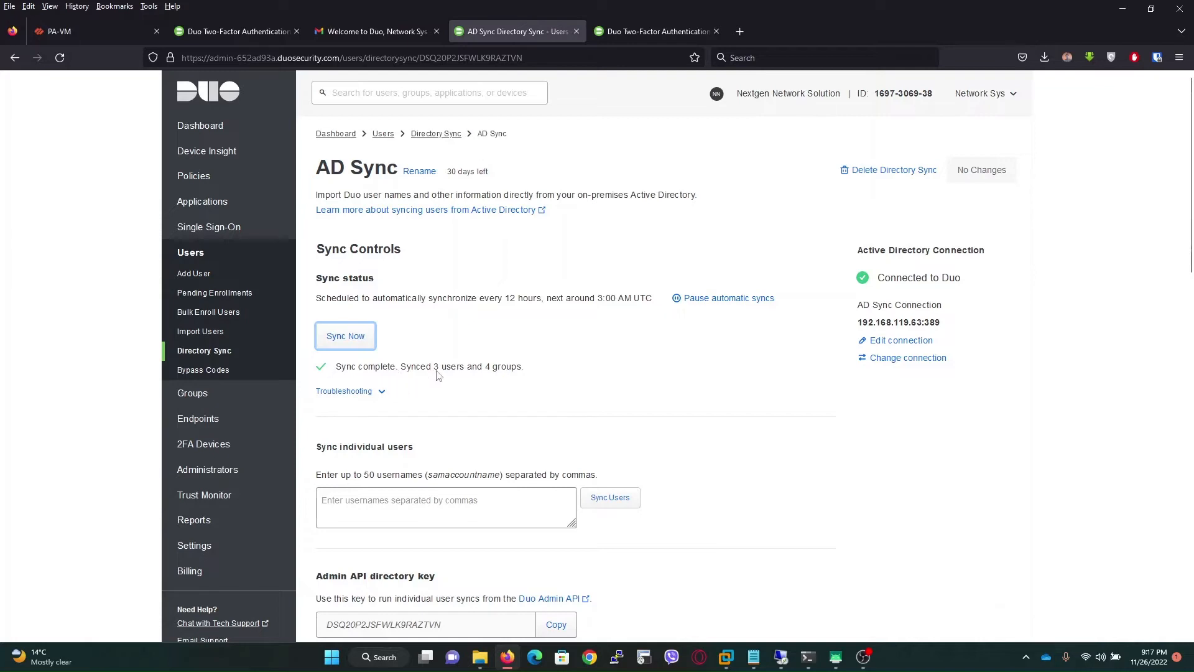
{"action": "triple_click", "coordinate": [436, 372]}
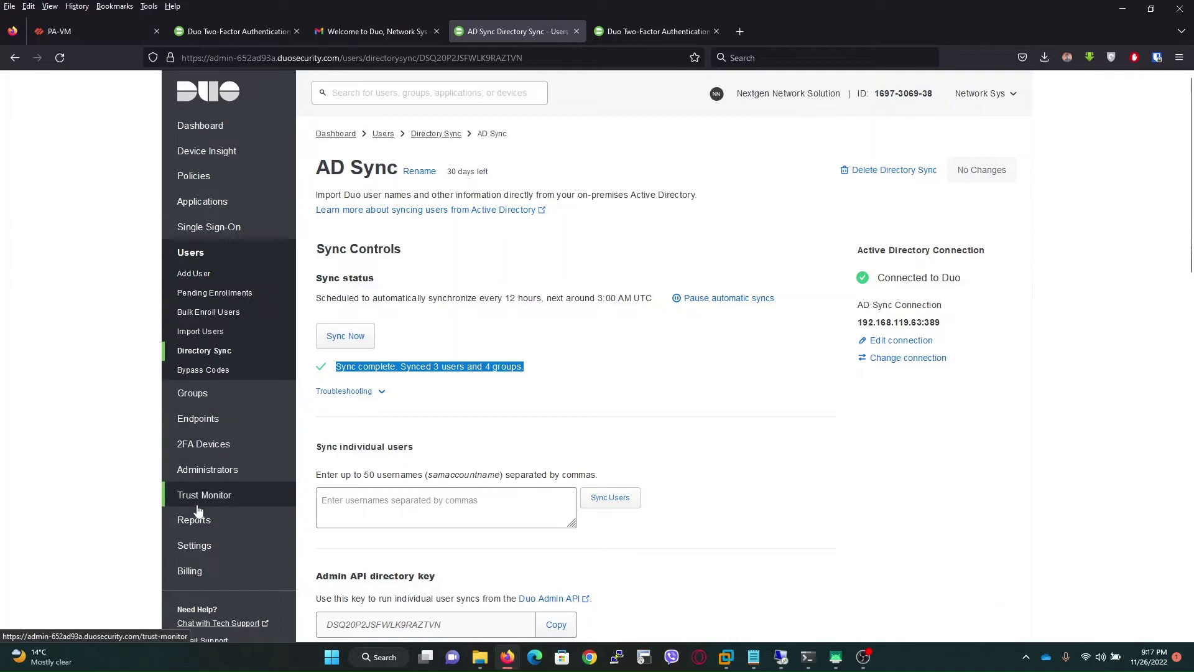
{"action": "left_click", "coordinate": [190, 259]}
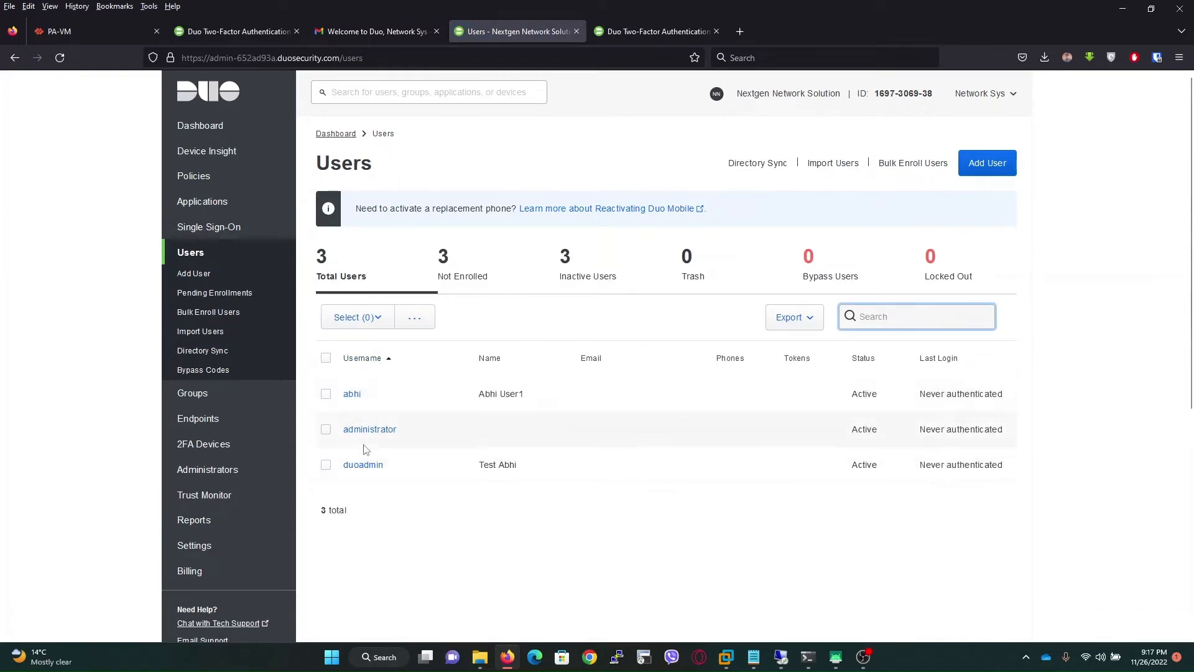
- Return to the AD Sync directory sync and open its Active Directory connection for editing
{"action": "left_click", "coordinate": [751, 168]}
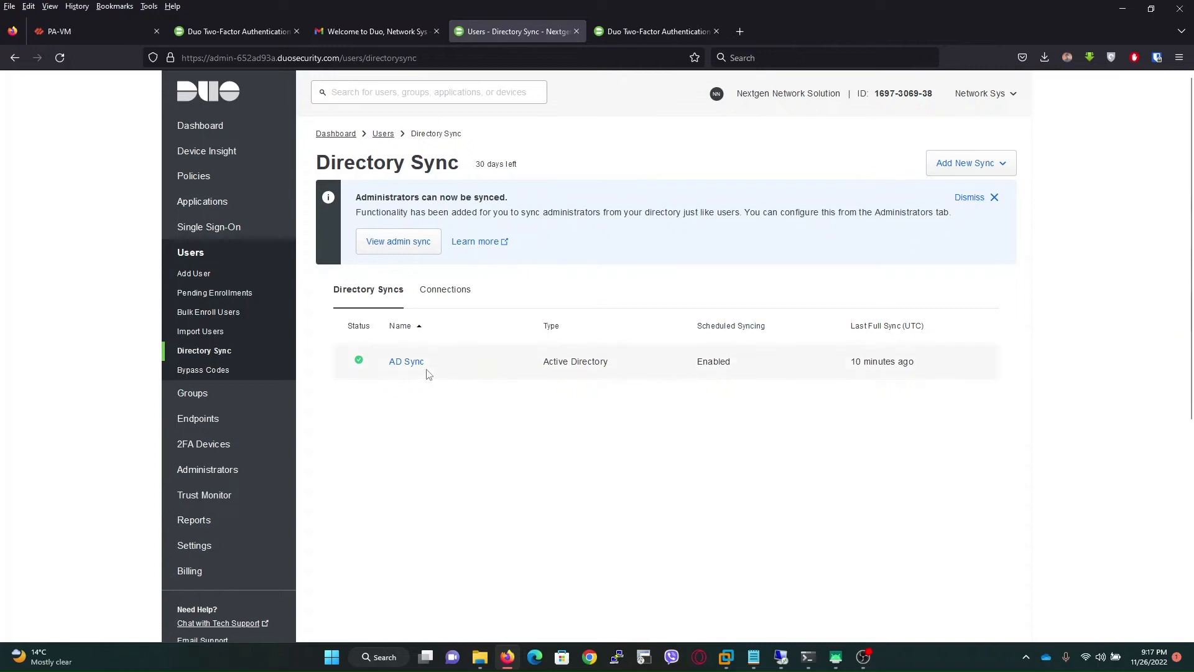
{"action": "left_click", "coordinate": [406, 362]}
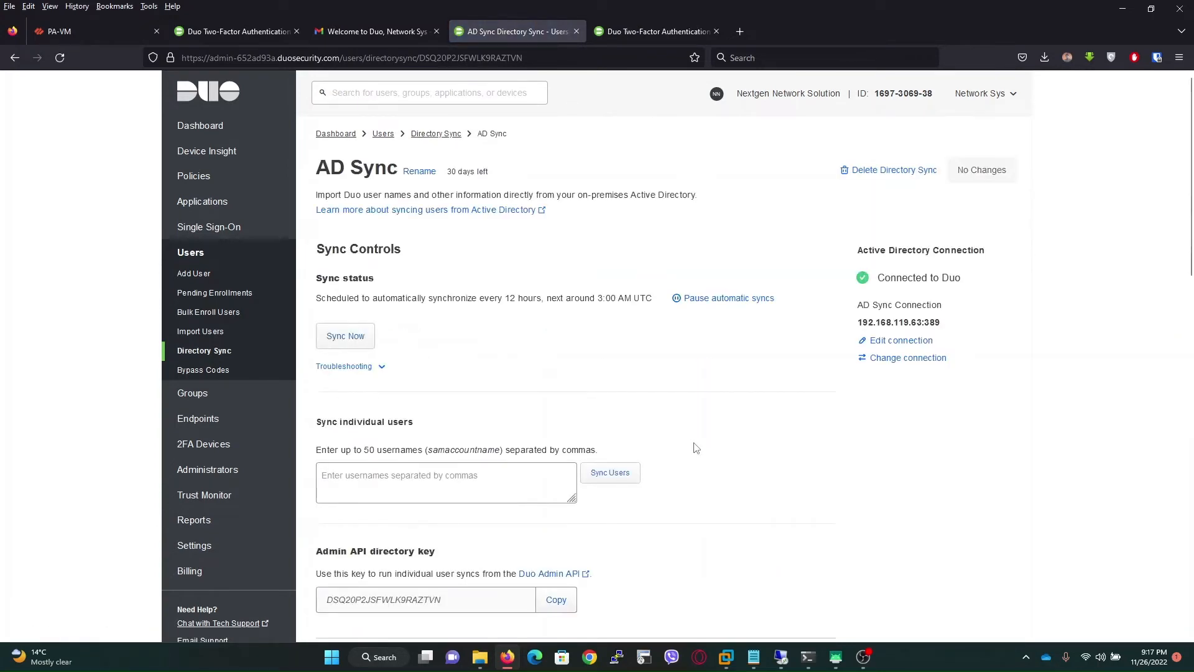
{"action": "scroll", "coordinate": [696, 448], "scroll_direction": "down", "scroll_amount": 1}
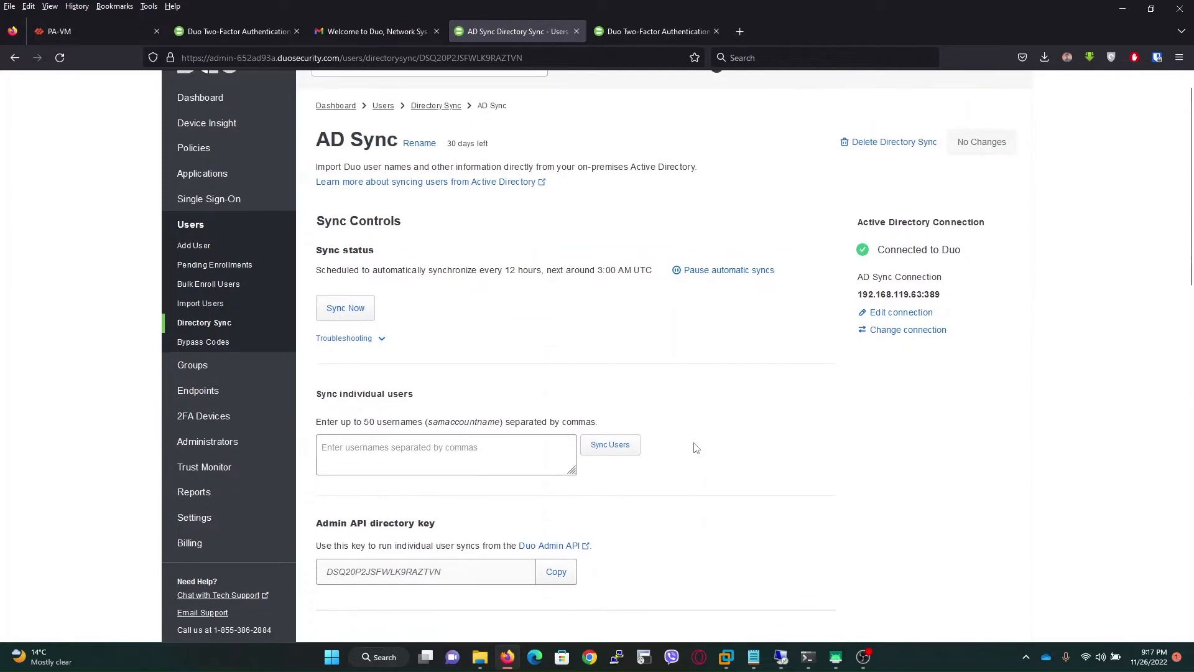
{"action": "left_click", "coordinate": [913, 317]}
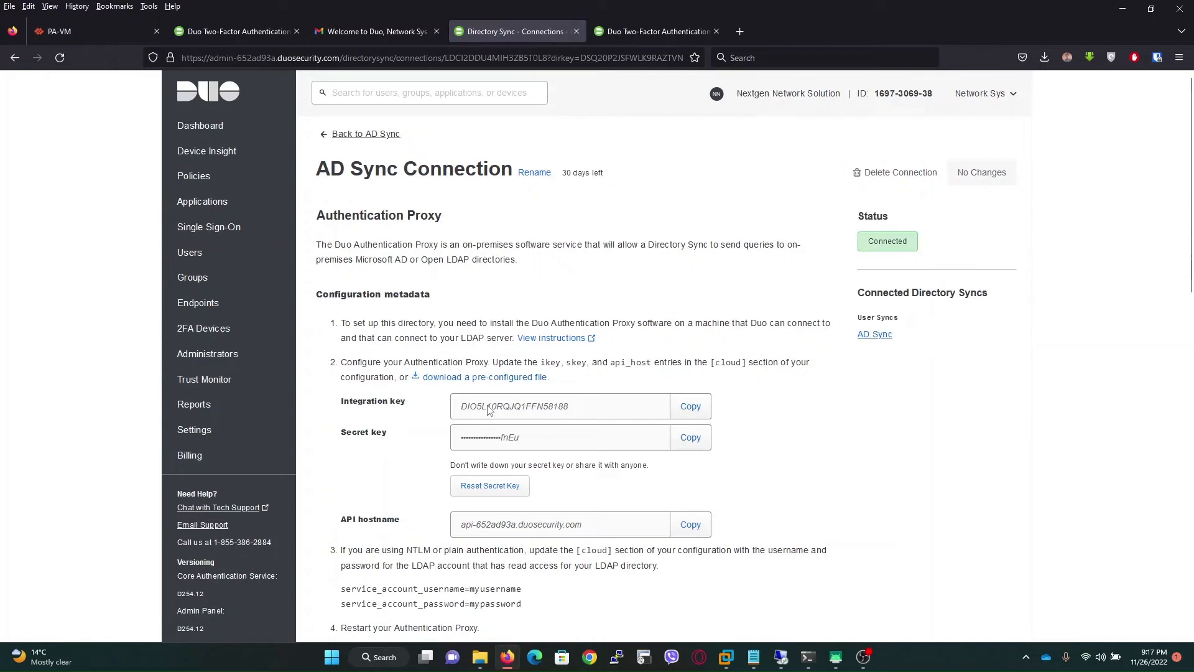
- Review the Active Directory connection's authentication and transport settings, then return to AD Sync and run a full synchronization
{"action": "scroll", "coordinate": [612, 347], "scroll_direction": "down", "scroll_amount": 15}
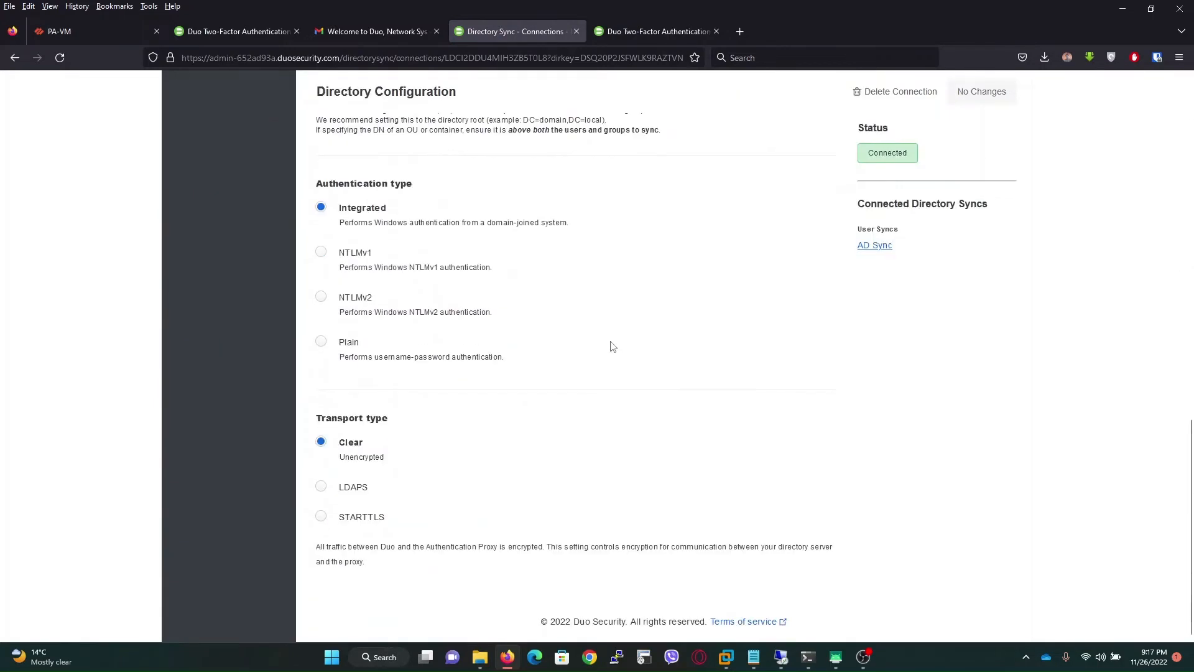
{"action": "scroll", "coordinate": [613, 347], "scroll_direction": "up", "scroll_amount": 15}
{"action": "left_click", "coordinate": [873, 341]}
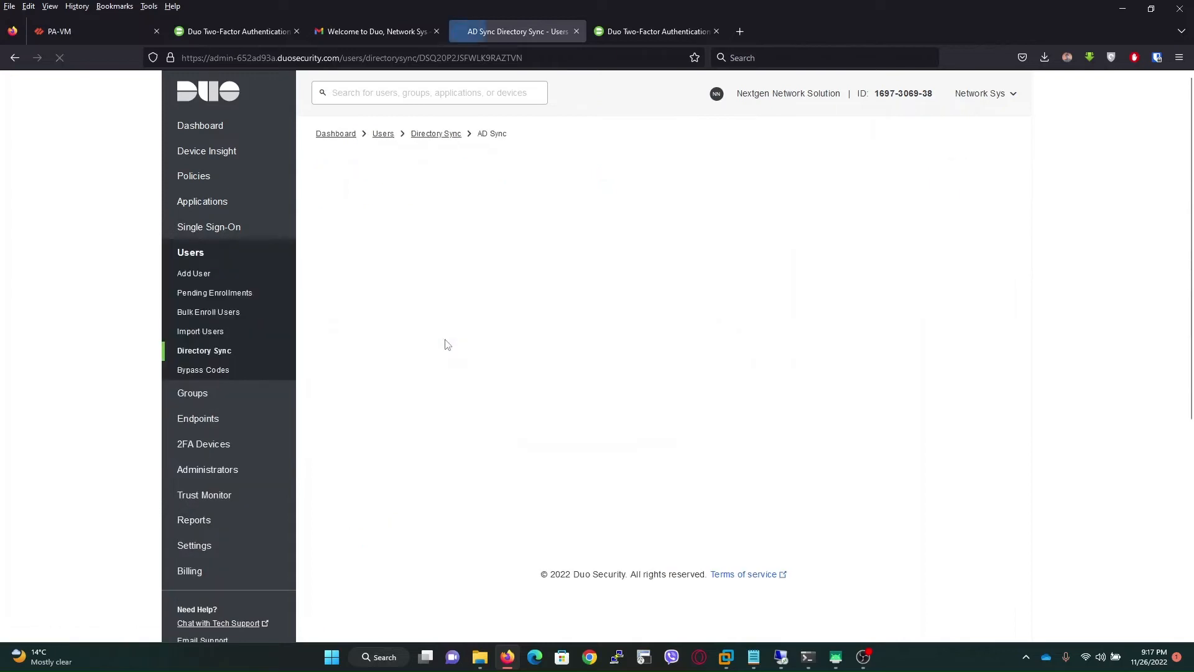
{"action": "left_click", "coordinate": [348, 335]}
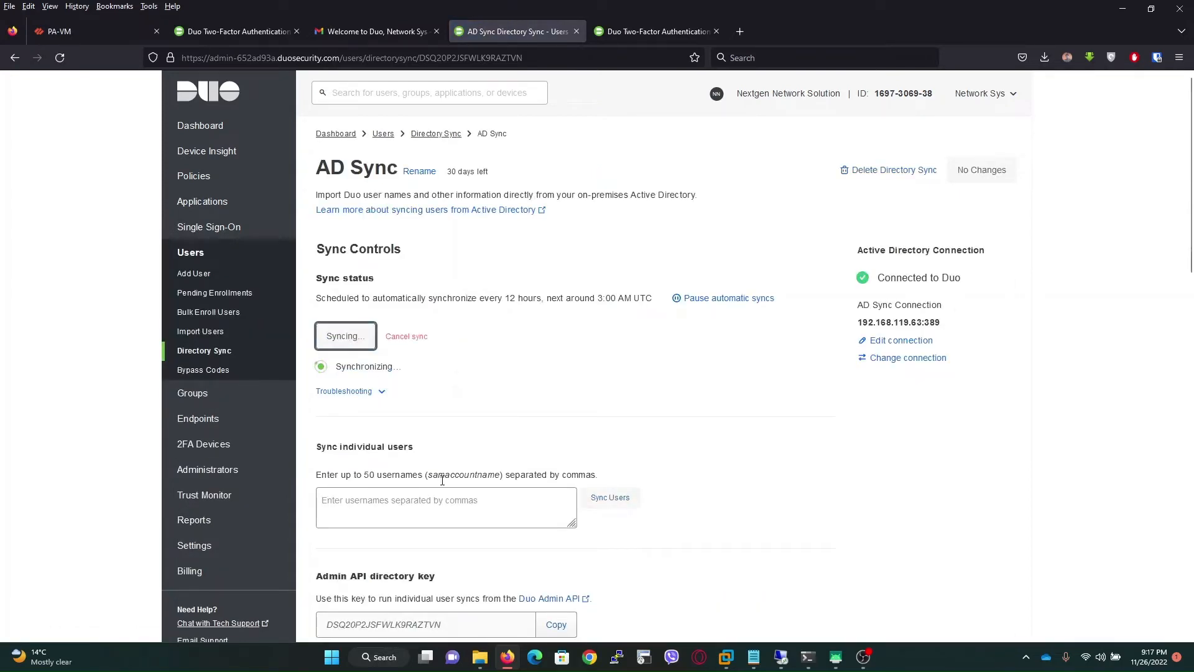
- Try to sync the individual user duo from the AD Sync page
{"action": "left_click", "coordinate": [444, 511]}
{"action": "type", "text": "duo"}
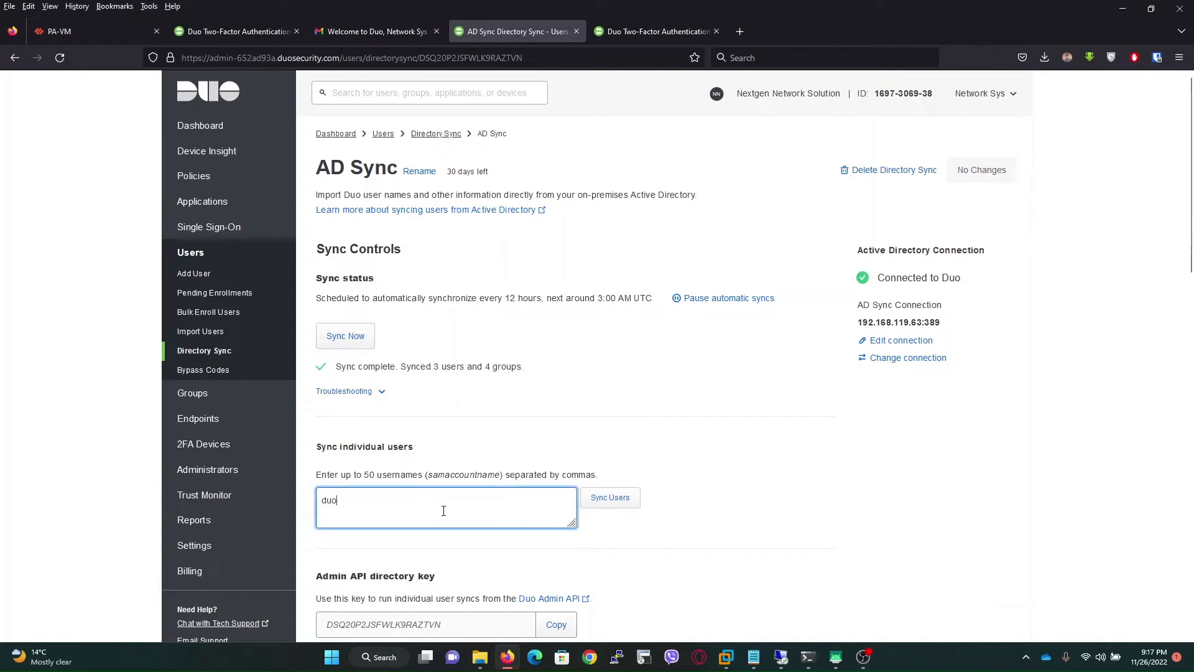
{"action": "left_click", "coordinate": [609, 497]}
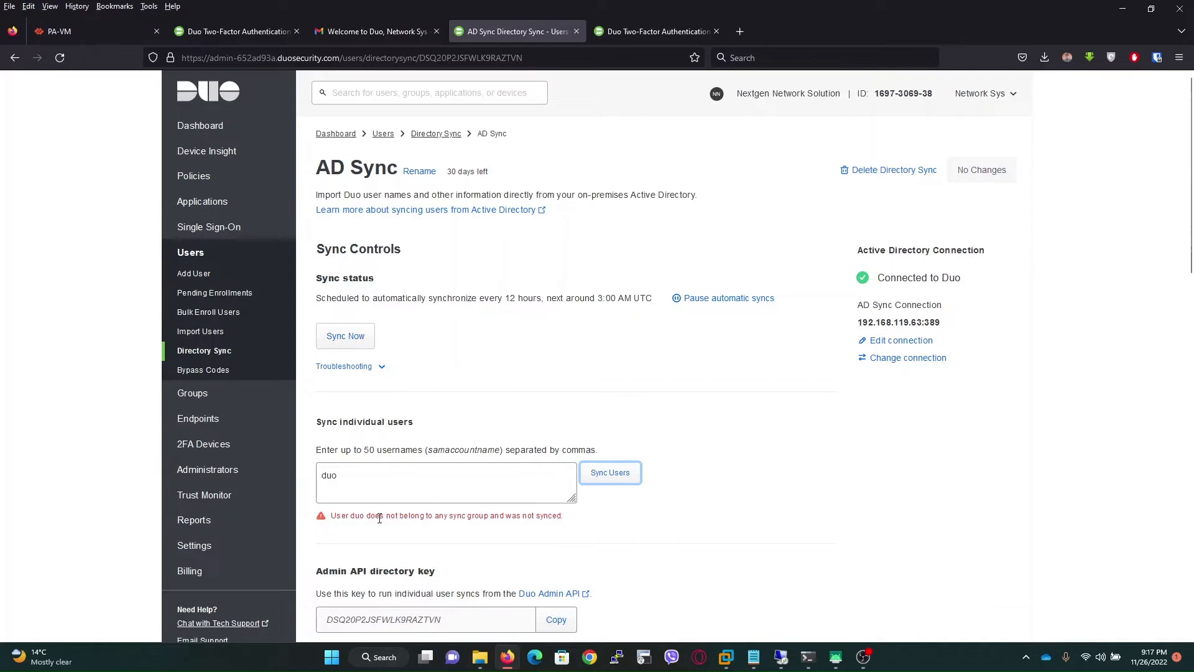
{"action": "left_click_drag", "start_coordinate": [379, 518], "coordinate": [558, 516]}
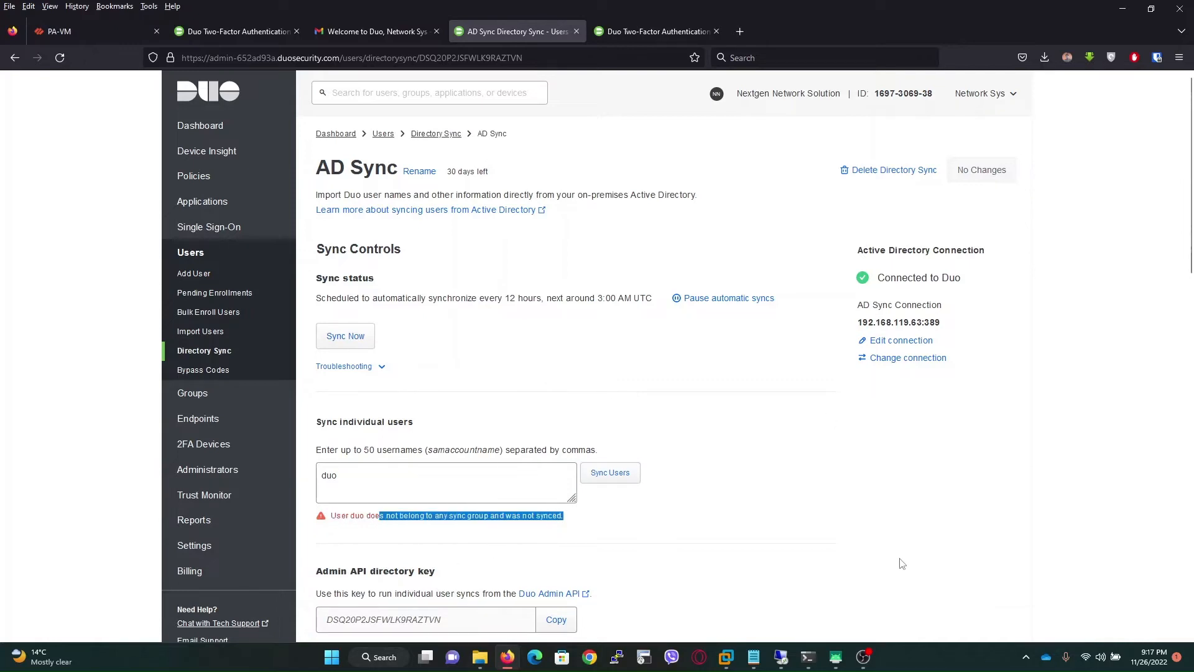
- Switch to the remote desktop session on 192.168.119.63 and open the group memberships of the duo test user
{"action": "mouse_move", "coordinate": [782, 657]}
{"action": "left_click", "coordinate": [753, 601]}
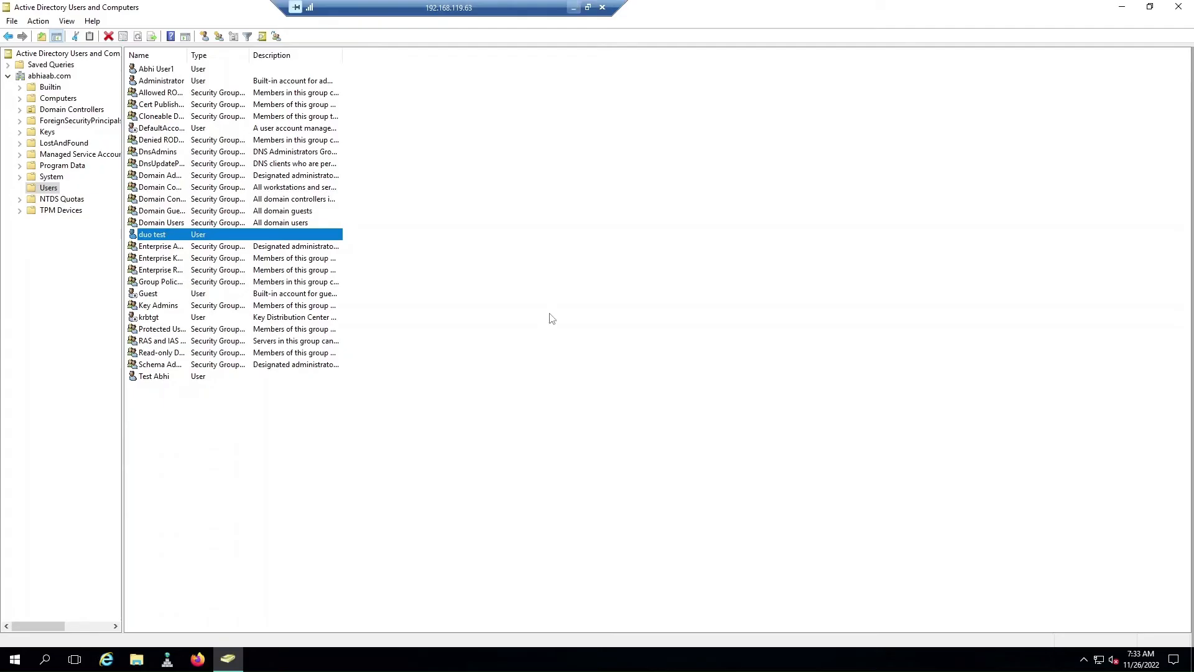
{"action": "double_click", "coordinate": [149, 236]}
{"action": "left_click", "coordinate": [370, 100]}
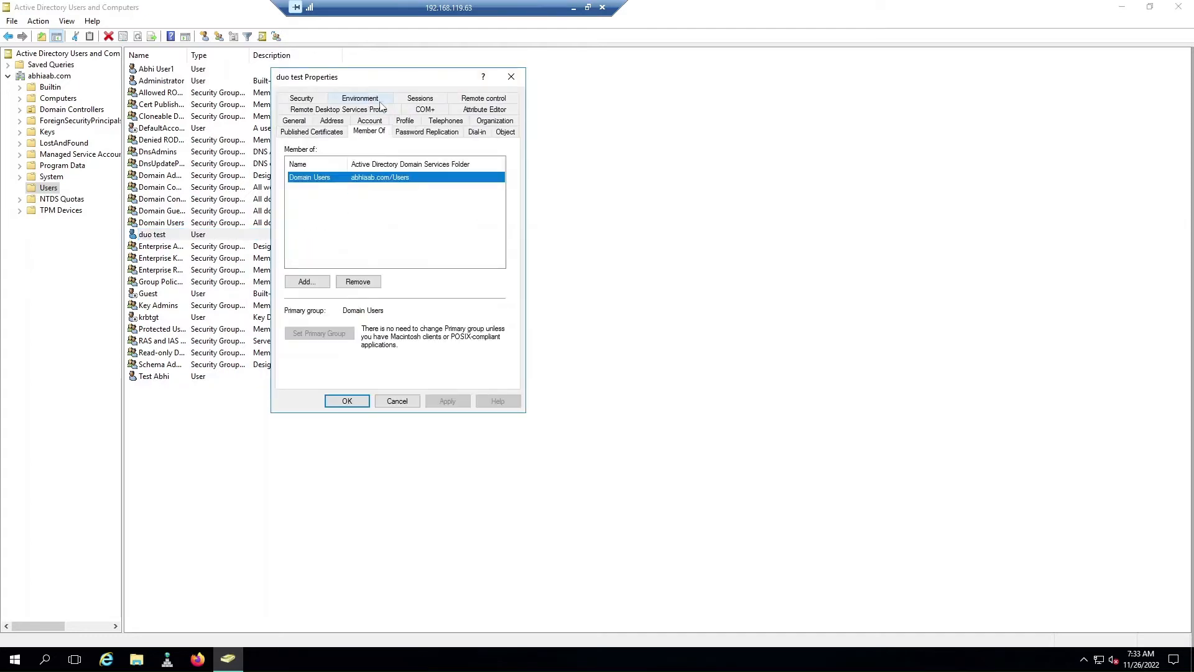
- Find the Administrators group in the directory, add the duo test user to it and apply the membership
{"action": "left_click", "coordinate": [308, 281]}
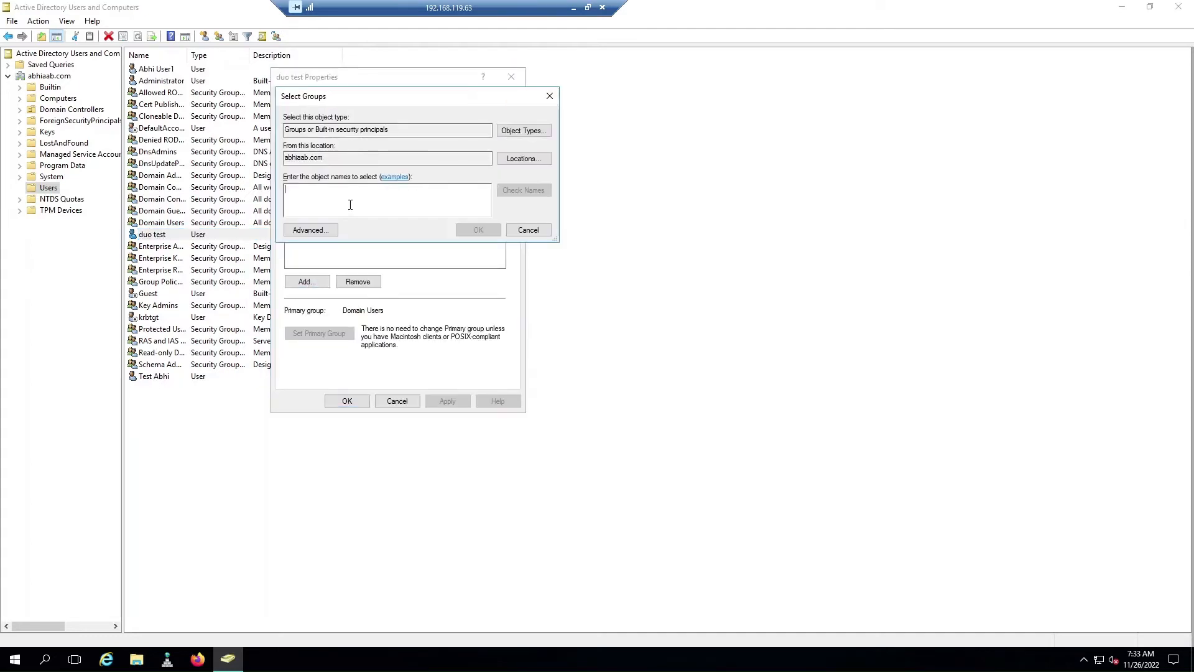
{"action": "left_click", "coordinate": [313, 230]}
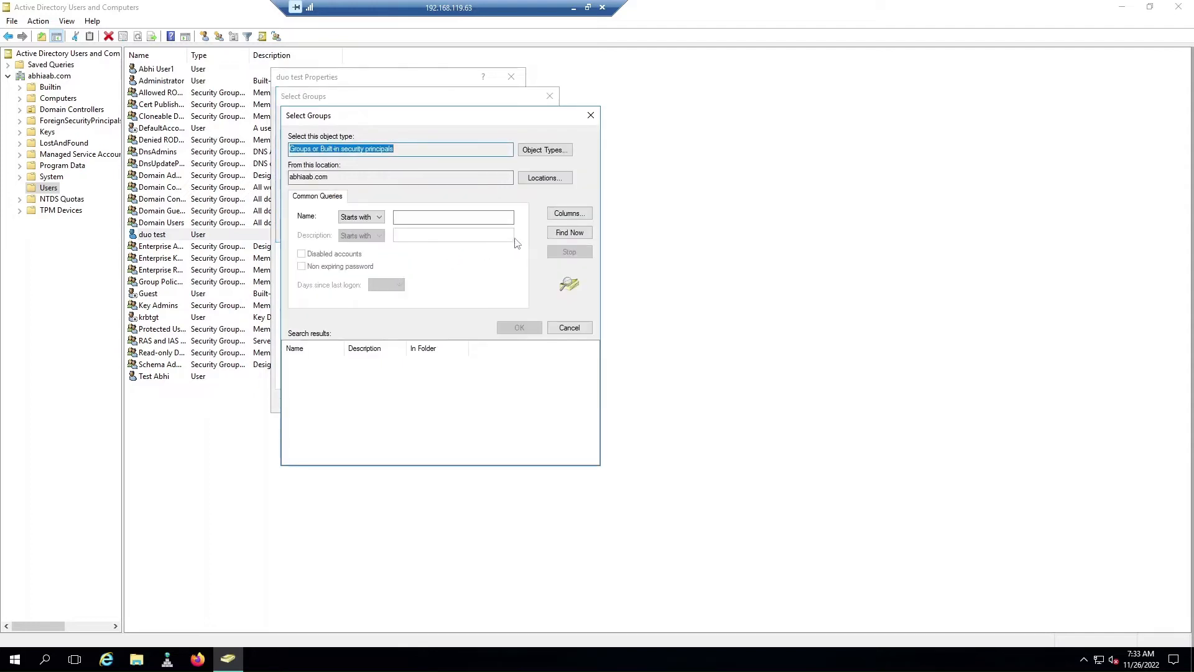
{"action": "left_click", "coordinate": [560, 231]}
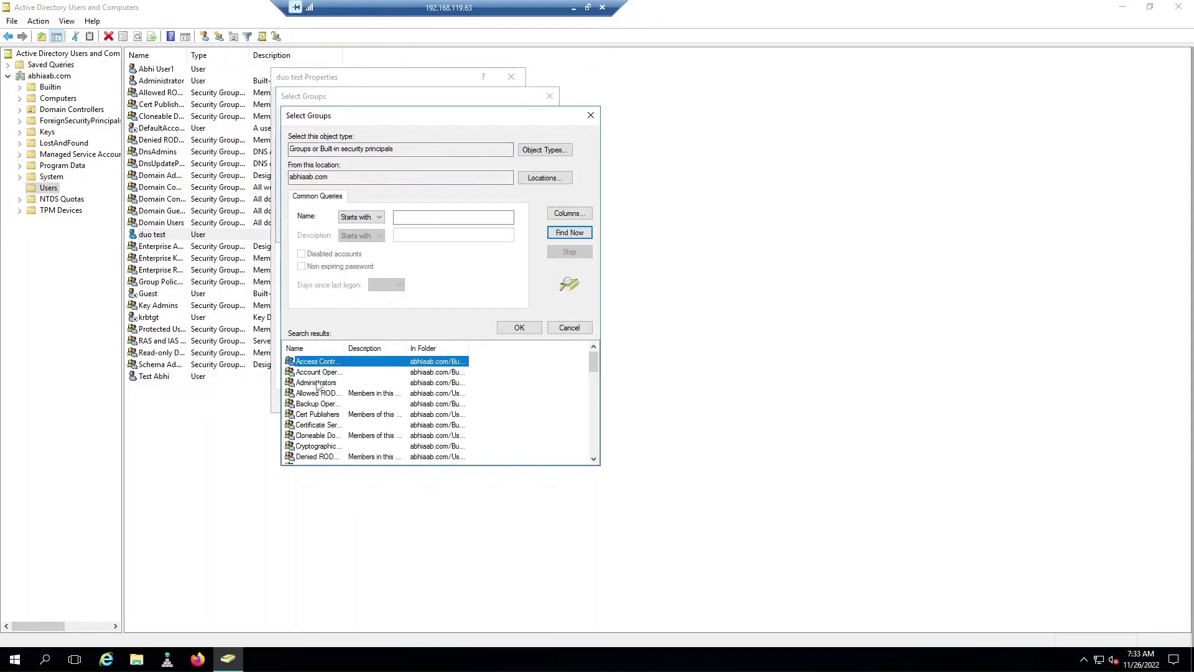
{"action": "left_click", "coordinate": [317, 383]}
{"action": "left_click", "coordinate": [519, 328]}
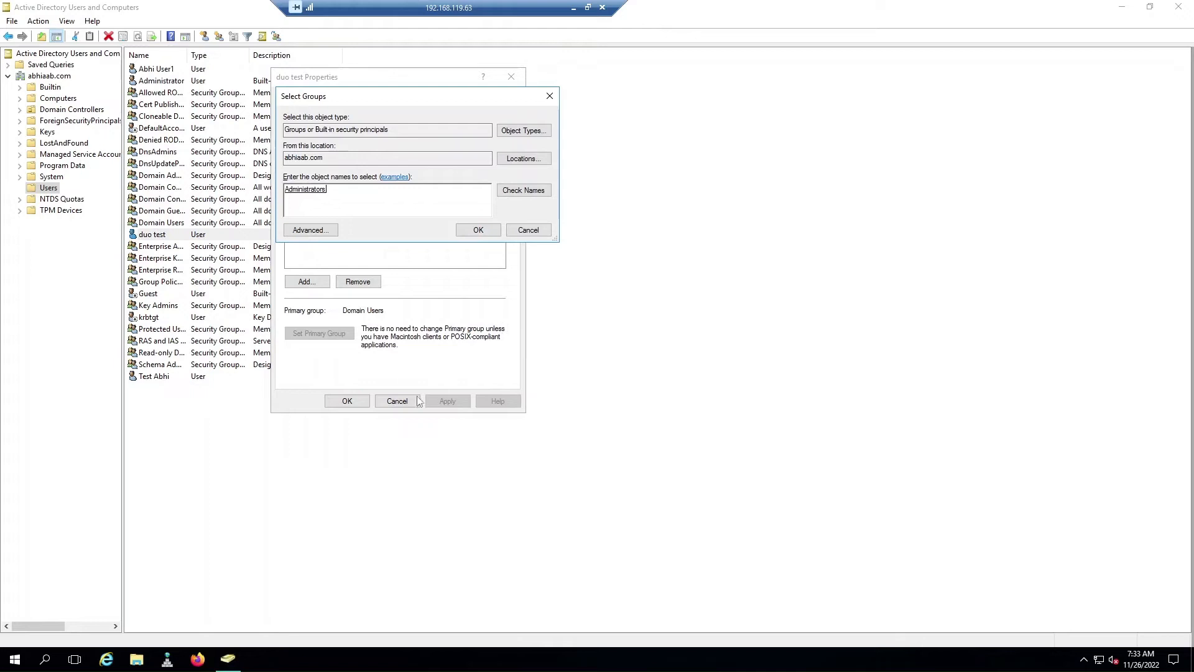
{"action": "left_click", "coordinate": [479, 230]}
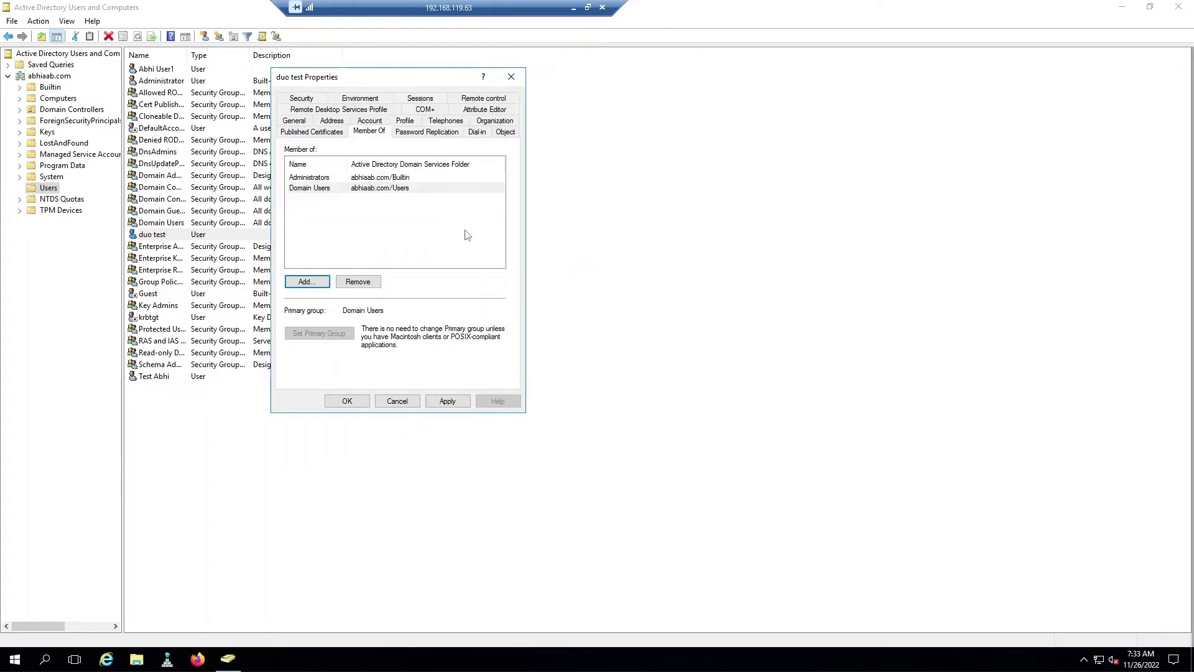
{"action": "left_click", "coordinate": [433, 405]}
{"action": "left_click", "coordinate": [372, 403]}
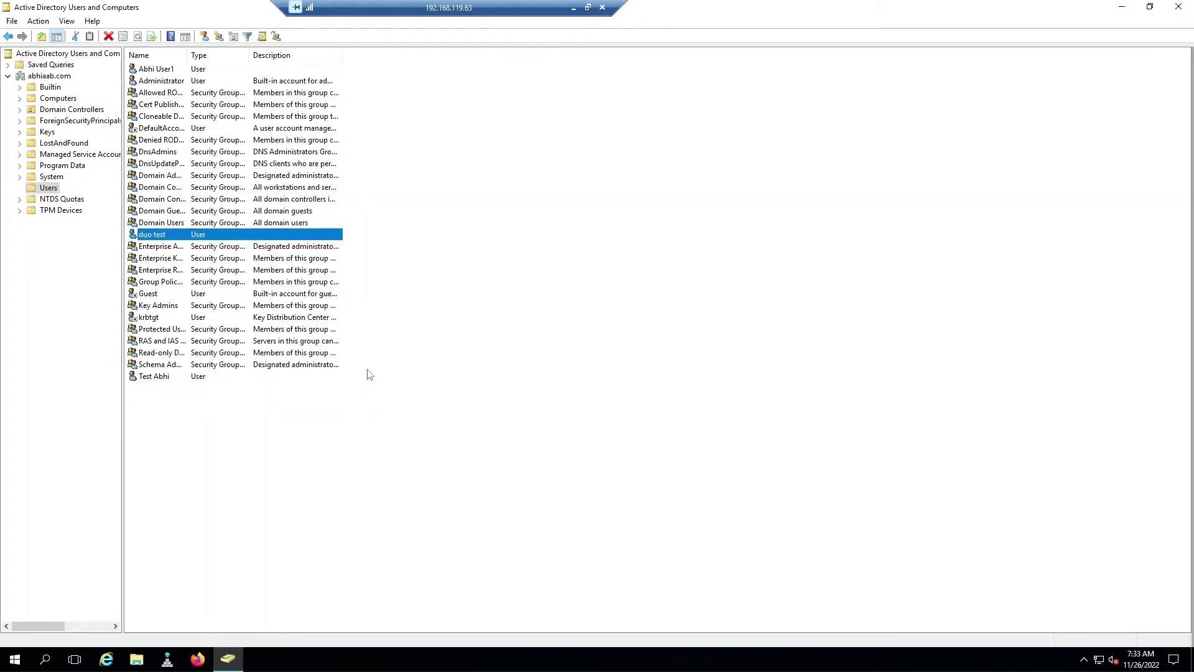
- Return to the Duo Admin Panel, run the AD Sync synchronization again and open the Users list
{"action": "left_click", "coordinate": [572, 8]}
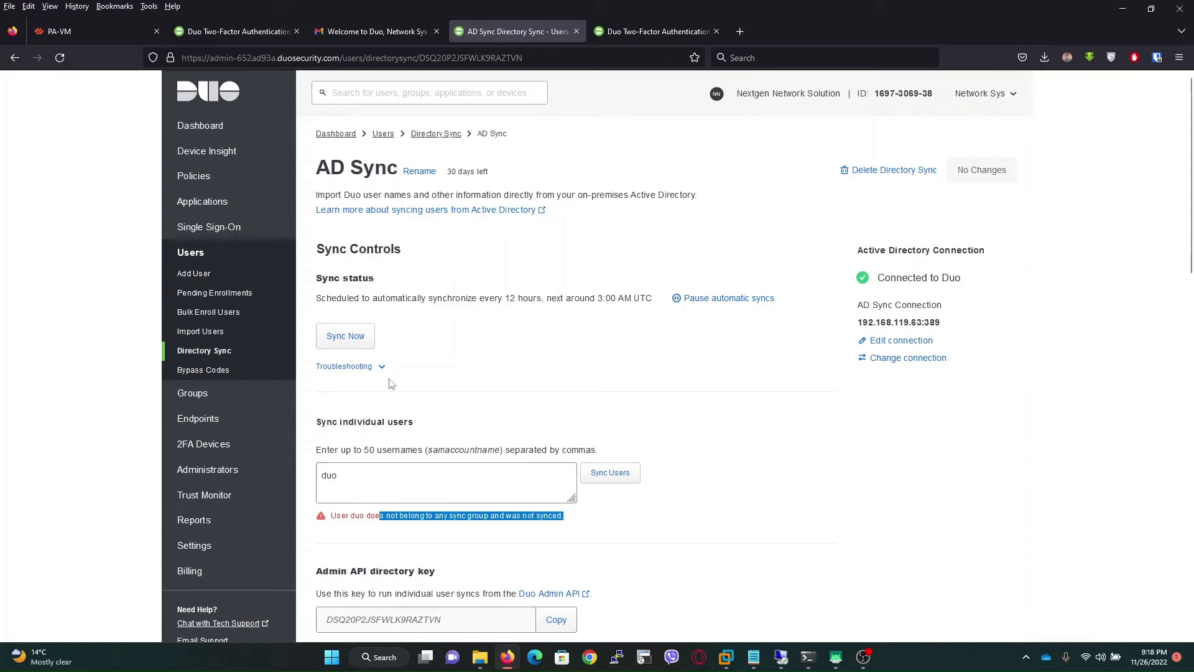
{"action": "left_click", "coordinate": [347, 337]}
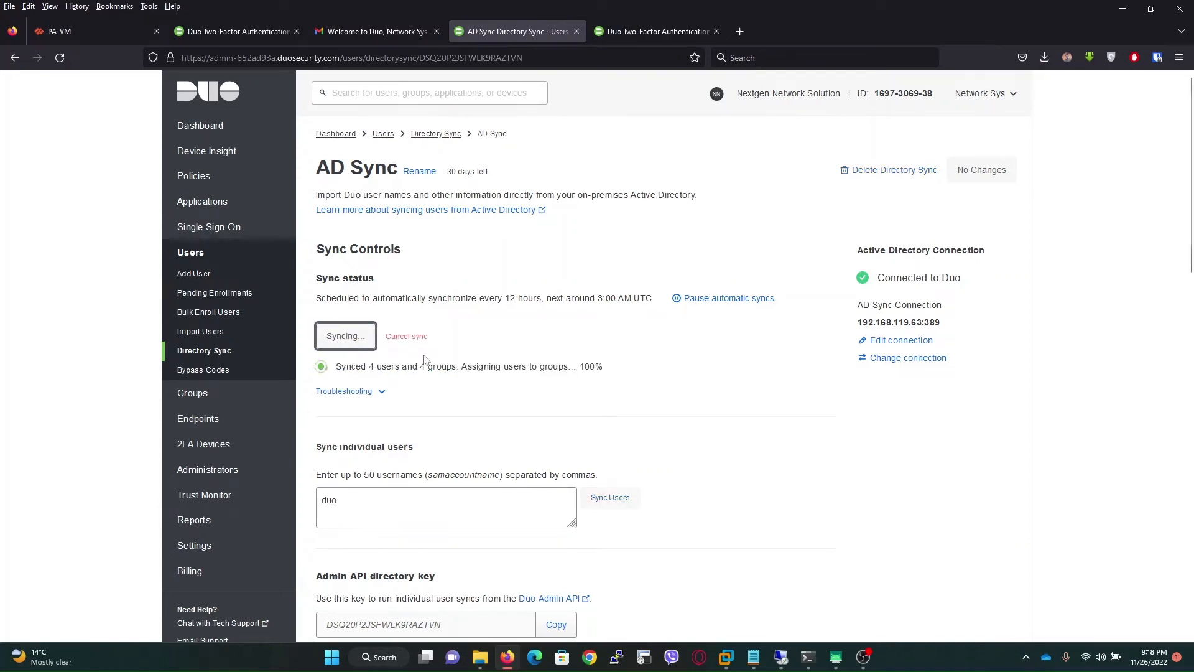
{"action": "left_click_drag", "start_coordinate": [432, 367], "coordinate": [460, 371]}
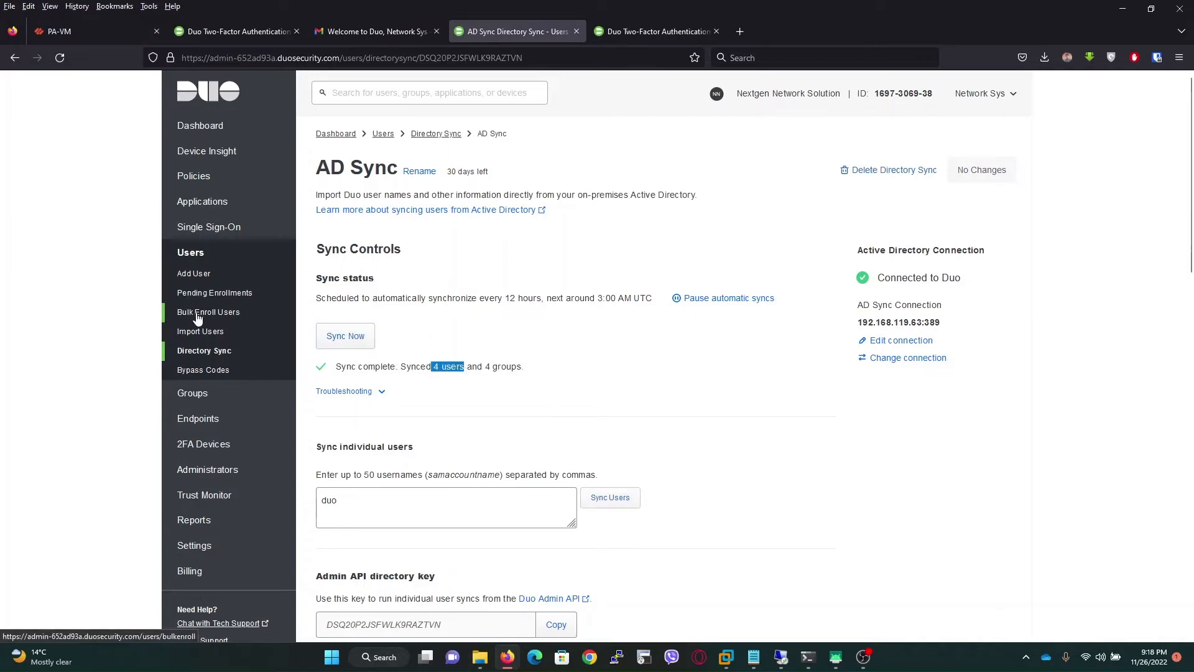
{"action": "left_click", "coordinate": [190, 261]}
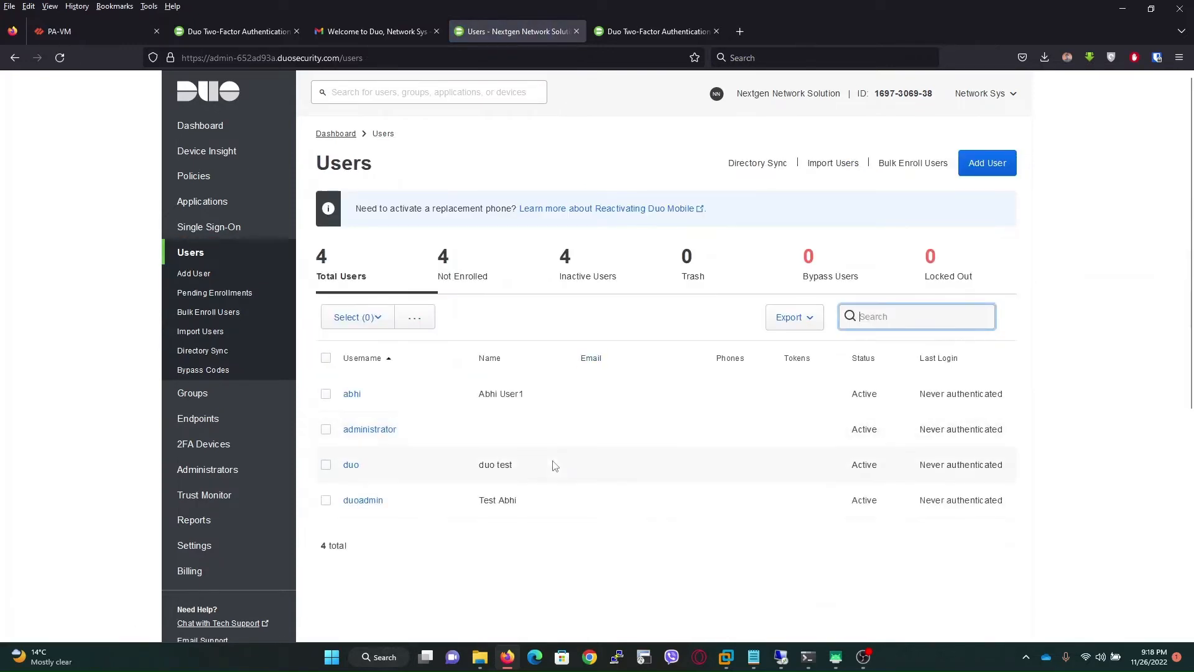
- Open the synced duo user and examine its status, groups, phones, hardware tokens and bypass codes
{"action": "left_click", "coordinate": [351, 465]}
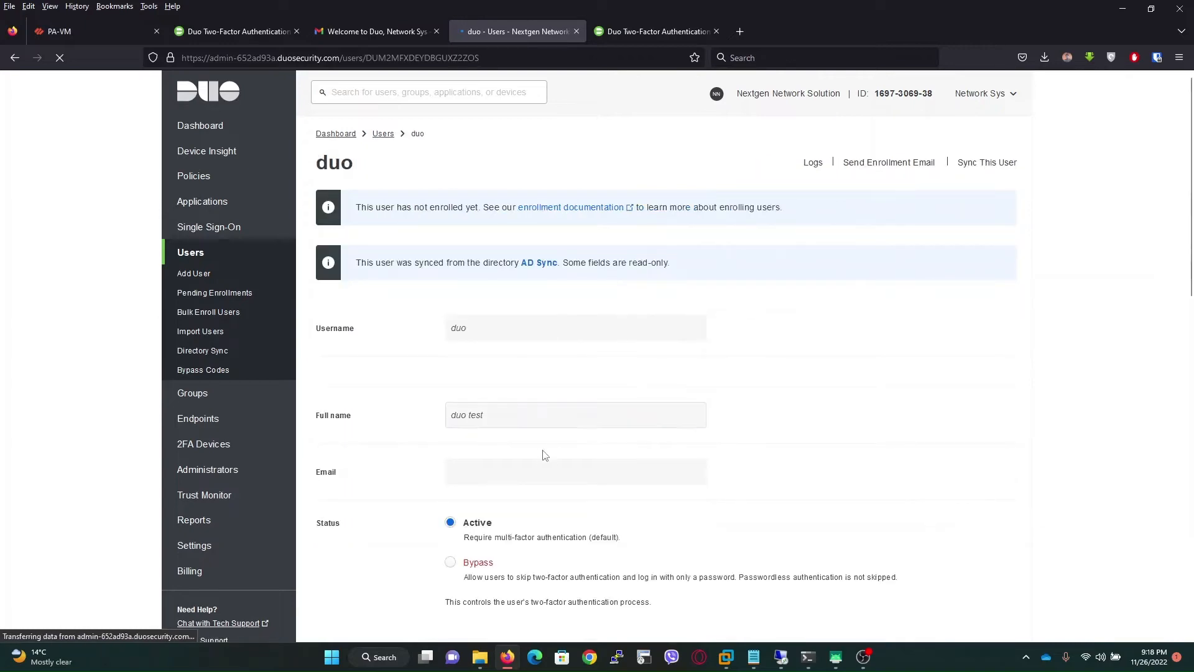
{"action": "scroll", "coordinate": [544, 454], "scroll_direction": "down", "scroll_amount": 10}
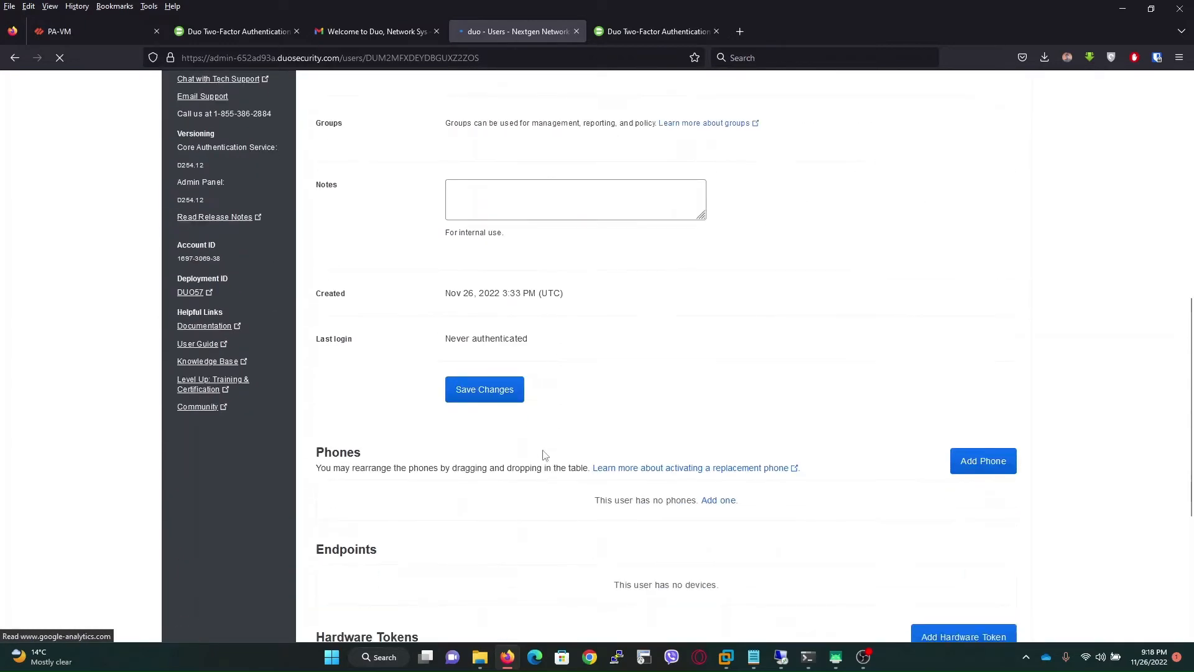
{"action": "scroll", "coordinate": [545, 455], "scroll_direction": "down", "scroll_amount": 2}
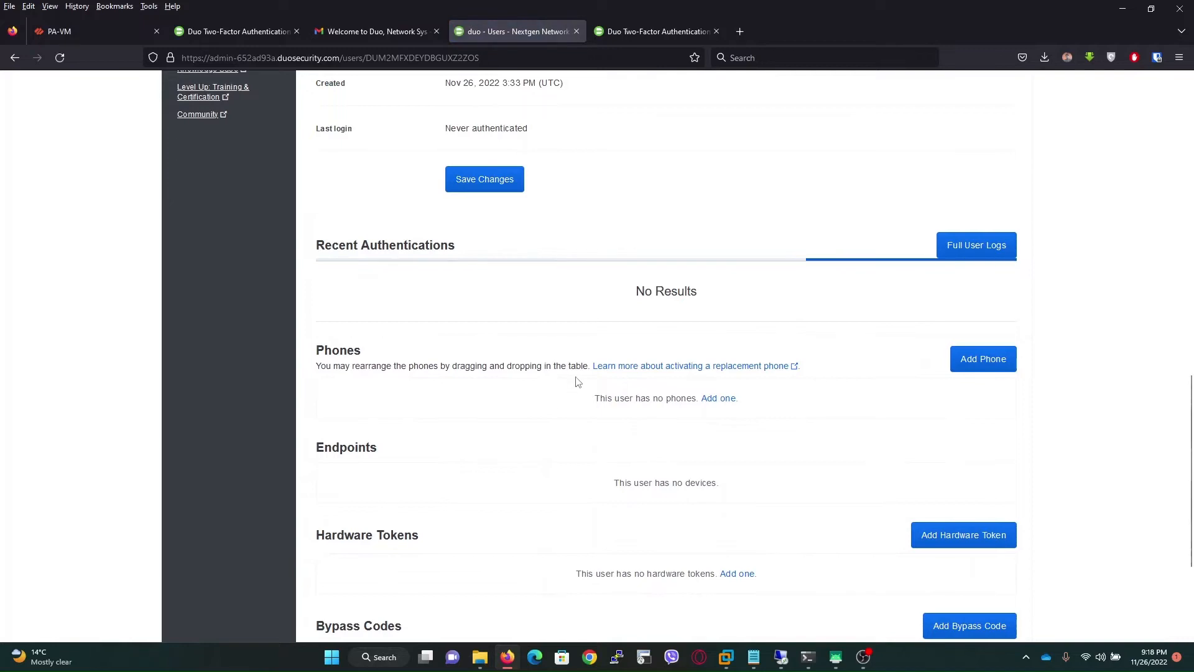
{"action": "scroll", "coordinate": [577, 381], "scroll_direction": "down", "scroll_amount": 2}
{"action": "scroll", "coordinate": [577, 382], "scroll_direction": "down", "scroll_amount": 2}
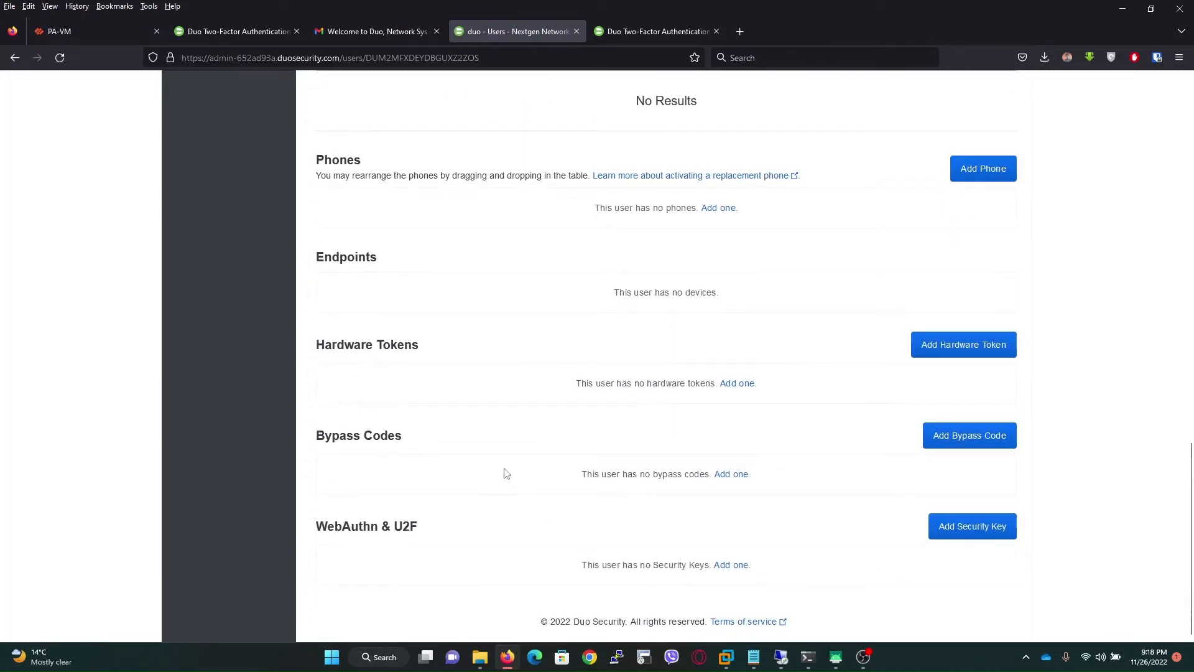
{"action": "scroll", "coordinate": [507, 474], "scroll_direction": "up", "scroll_amount": 3}
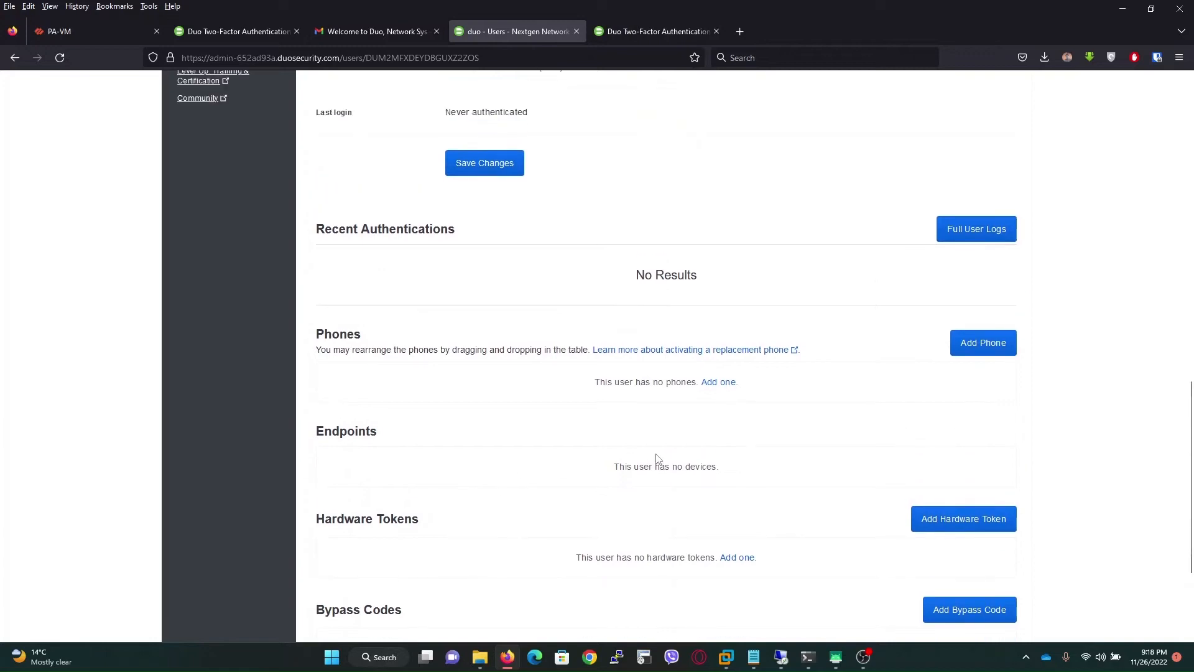
{"action": "scroll", "coordinate": [483, 460], "scroll_direction": "up", "scroll_amount": 2}
{"action": "scroll", "coordinate": [483, 460], "scroll_direction": "down", "scroll_amount": 2}
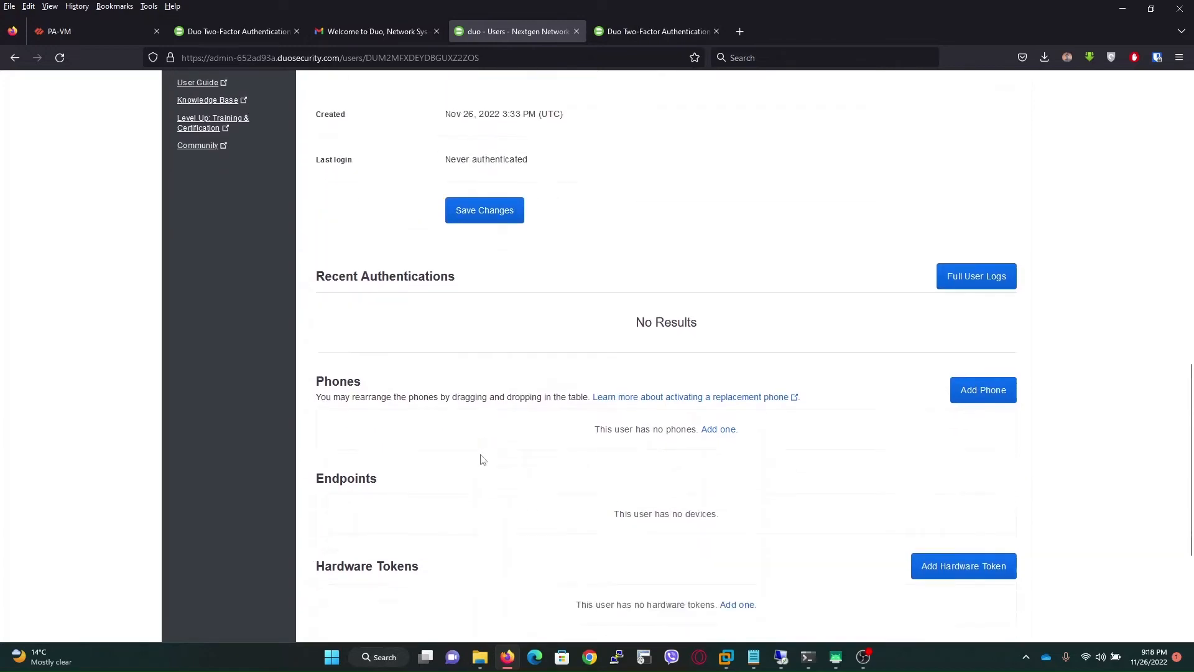
{"action": "scroll", "coordinate": [484, 459], "scroll_direction": "up", "scroll_amount": 4}
{"action": "scroll", "coordinate": [483, 459], "scroll_direction": "up", "scroll_amount": 4}
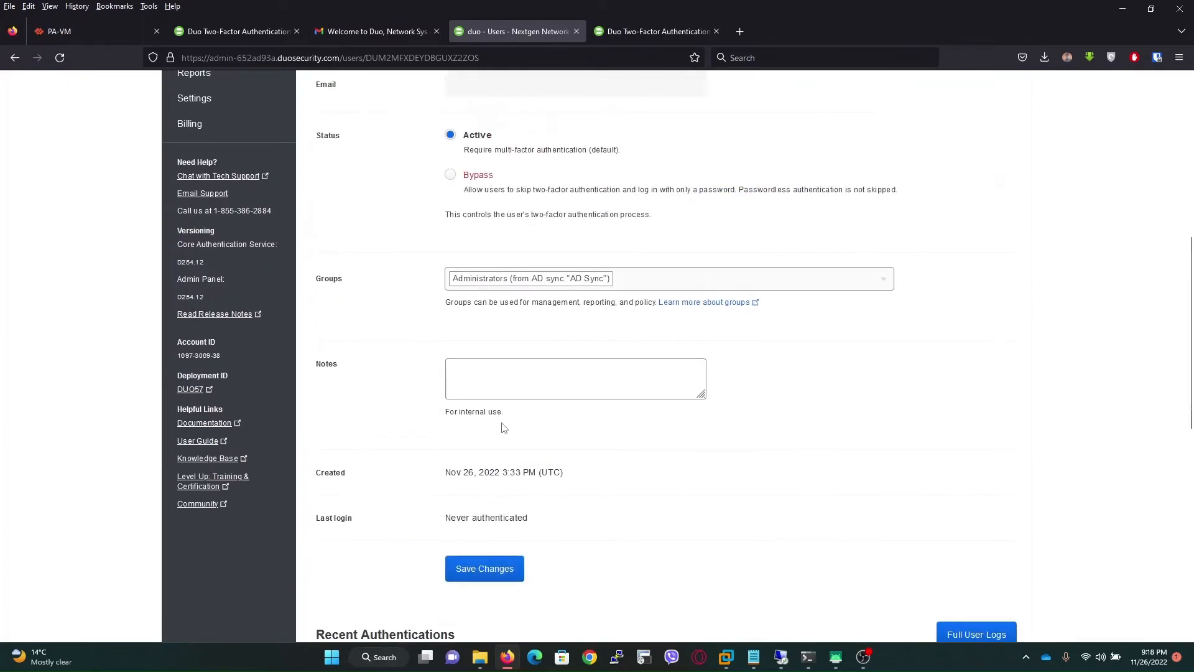
{"action": "left_click", "coordinate": [515, 381]}
{"action": "scroll", "coordinate": [517, 383], "scroll_direction": "up", "scroll_amount": 2}
{"action": "scroll", "coordinate": [516, 384], "scroll_direction": "up", "scroll_amount": 3}
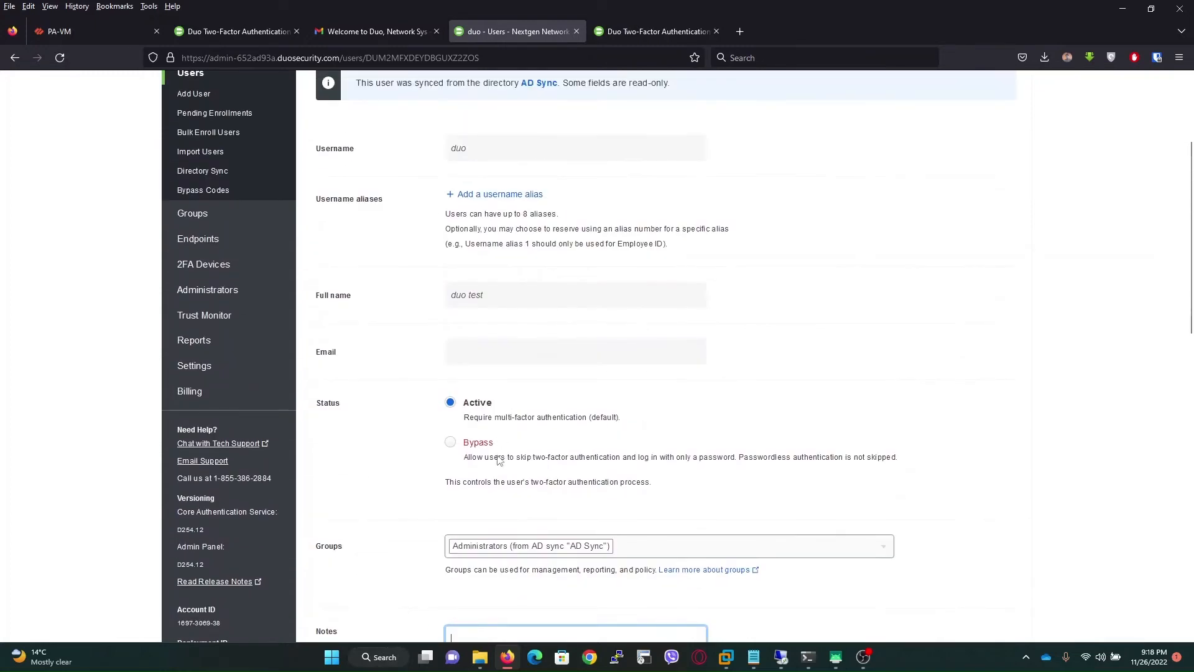
- Try to edit the duo user's email in Duo, and add and remove an empty username alias
{"action": "left_click", "coordinate": [488, 351]}
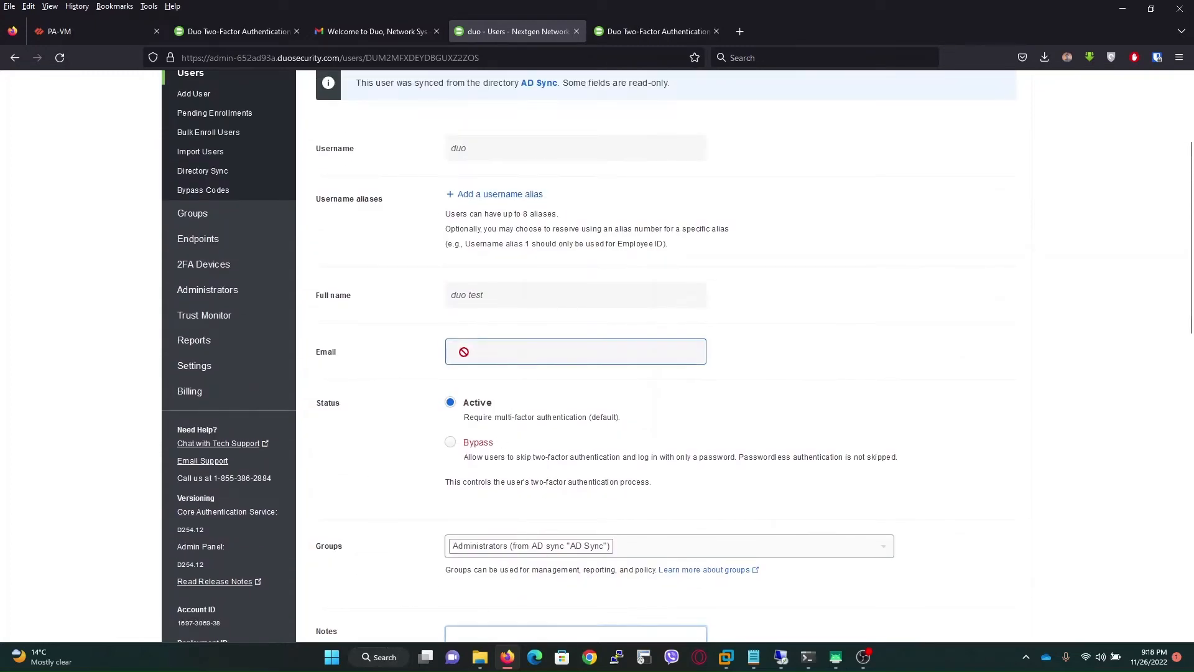
{"action": "scroll", "coordinate": [463, 352], "scroll_direction": "up", "scroll_amount": 2}
{"action": "left_click", "coordinate": [479, 361]}
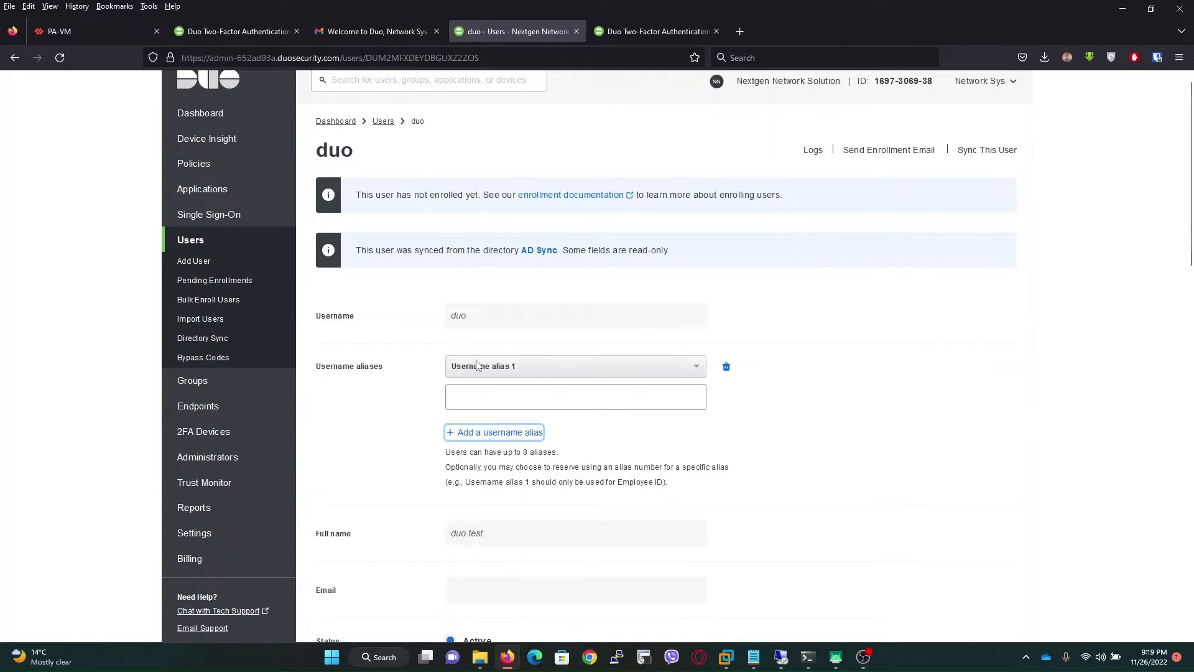
{"action": "left_click", "coordinate": [725, 367]}
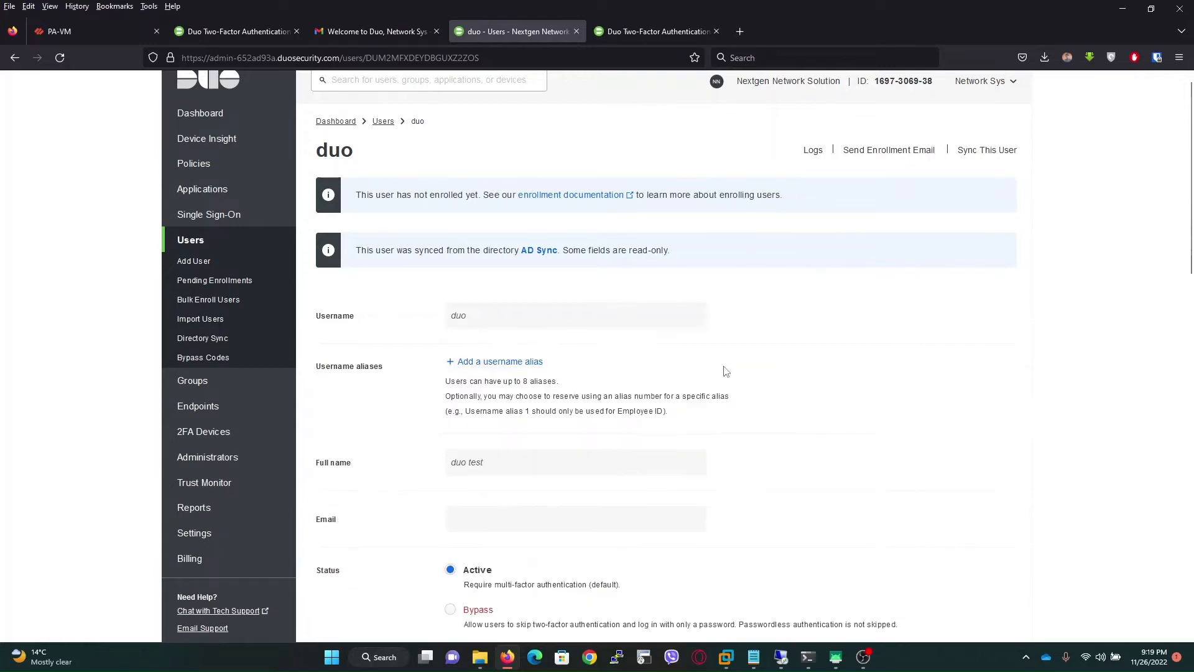
{"action": "scroll", "coordinate": [647, 517], "scroll_direction": "down", "scroll_amount": 3}
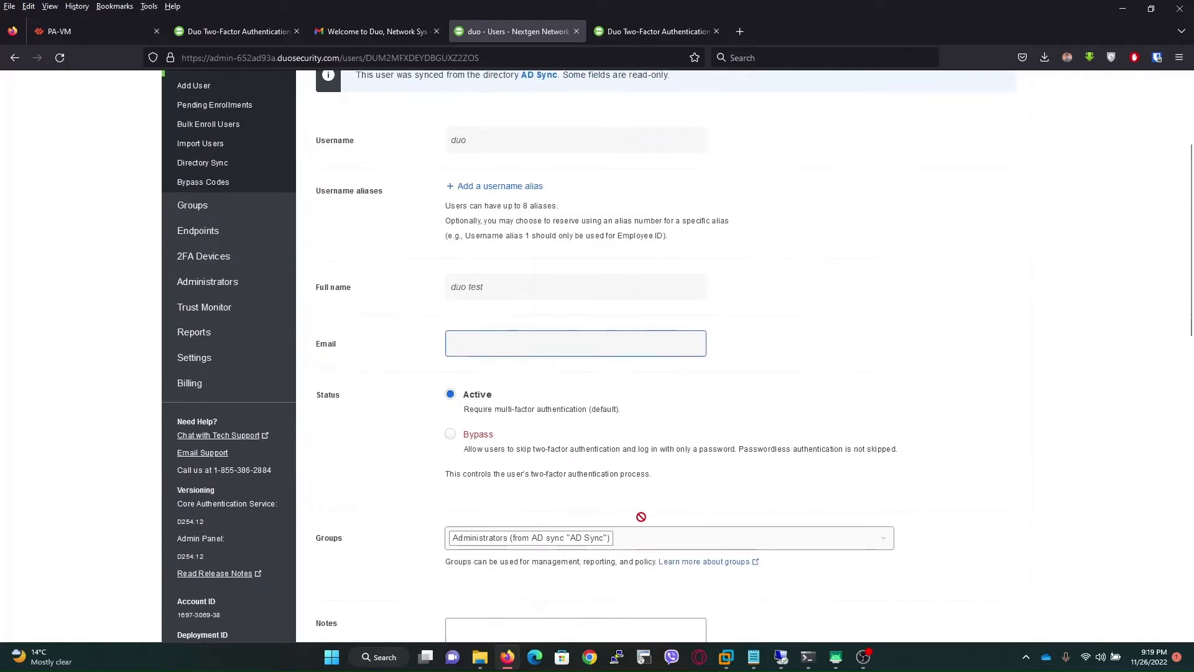
{"action": "left_click", "coordinate": [479, 338]}
{"action": "scroll", "coordinate": [476, 339], "scroll_direction": "up", "scroll_amount": 1}
{"action": "scroll", "coordinate": [476, 339], "scroll_direction": "up", "scroll_amount": 3}
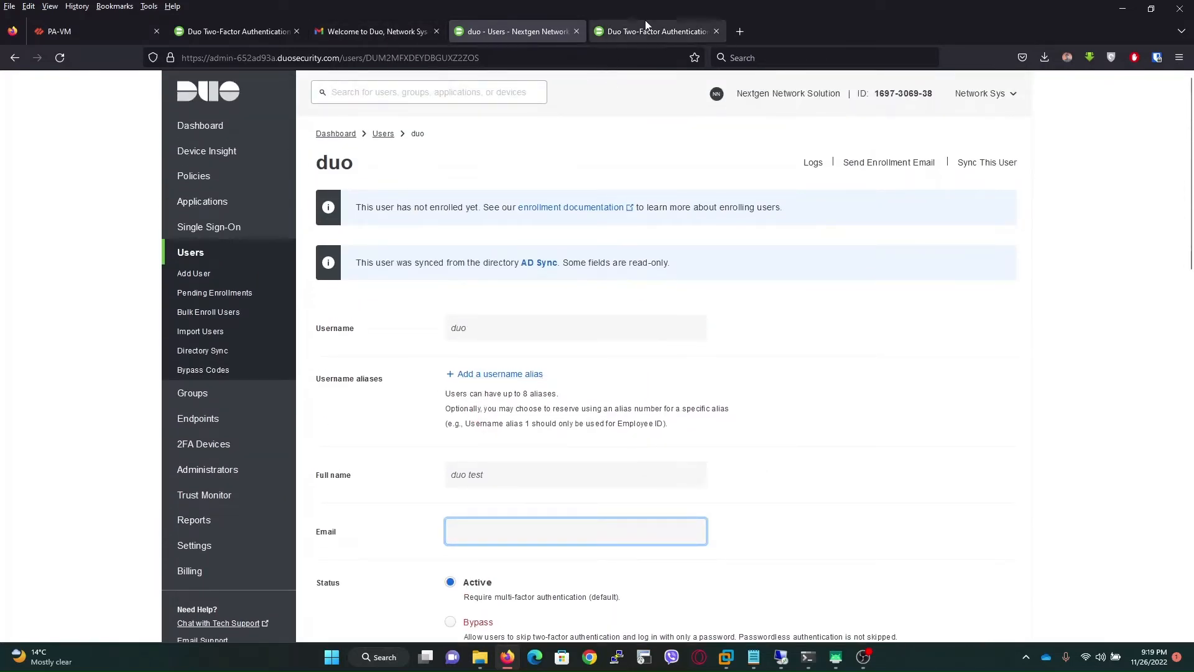
{"action": "mouse_move", "coordinate": [786, 659]}
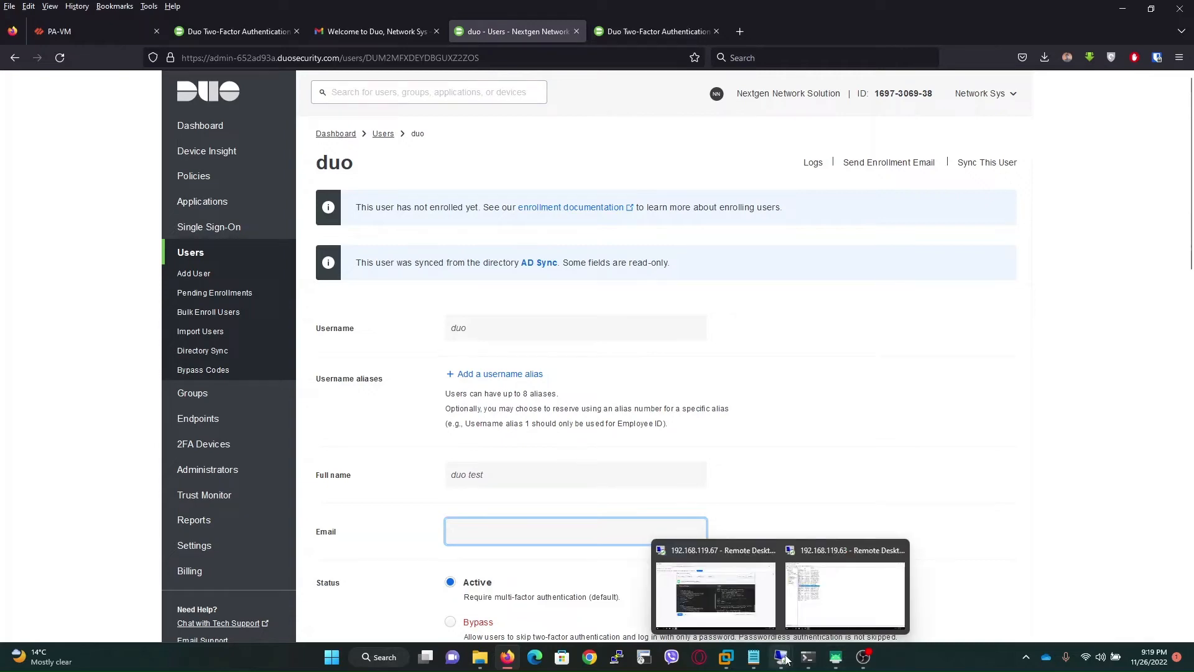
{"action": "left_click", "coordinate": [808, 615]}
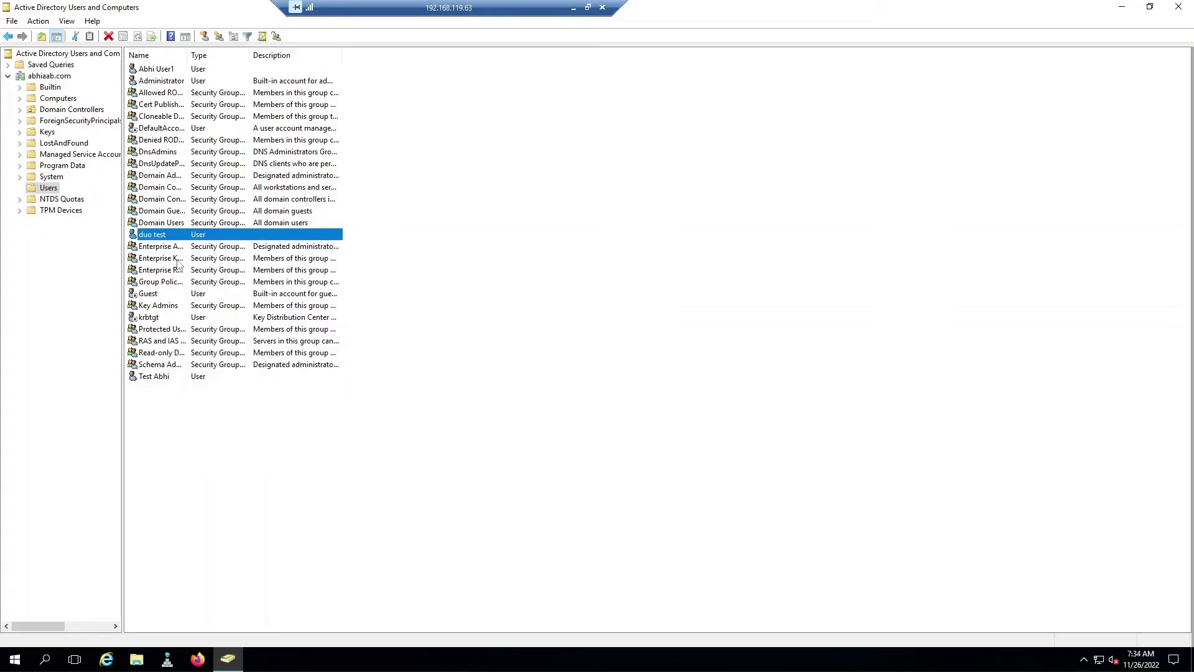
{"action": "right_click", "coordinate": [154, 239]}
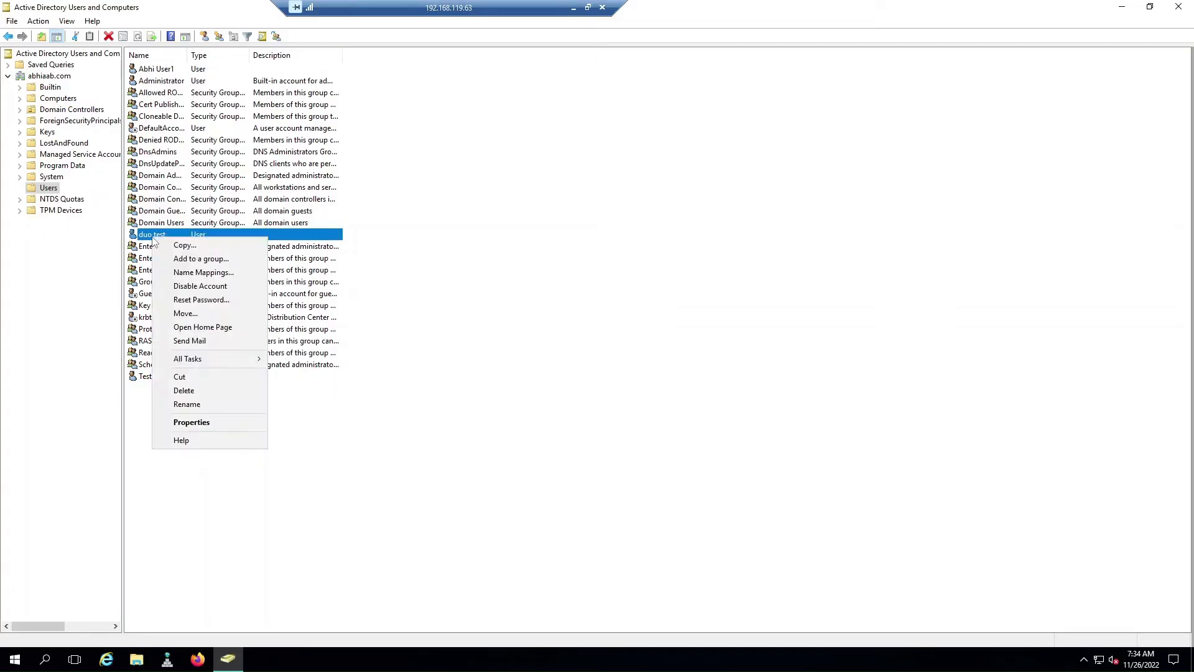
{"action": "left_click", "coordinate": [191, 421]}
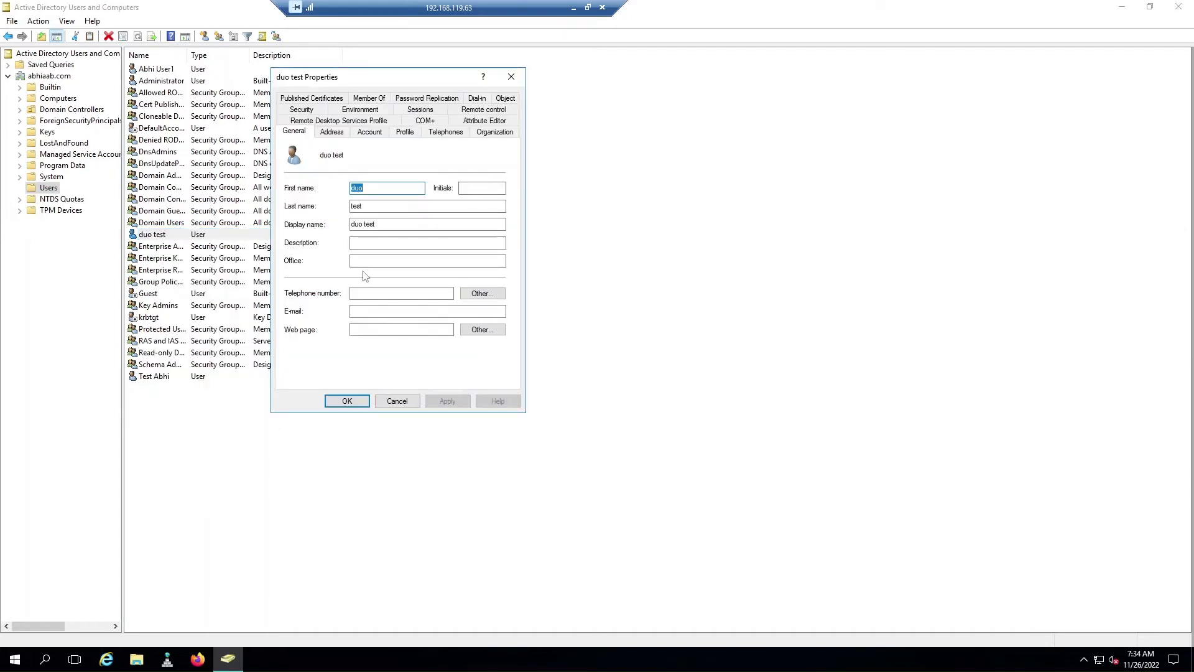
{"action": "left_click", "coordinate": [364, 314]}
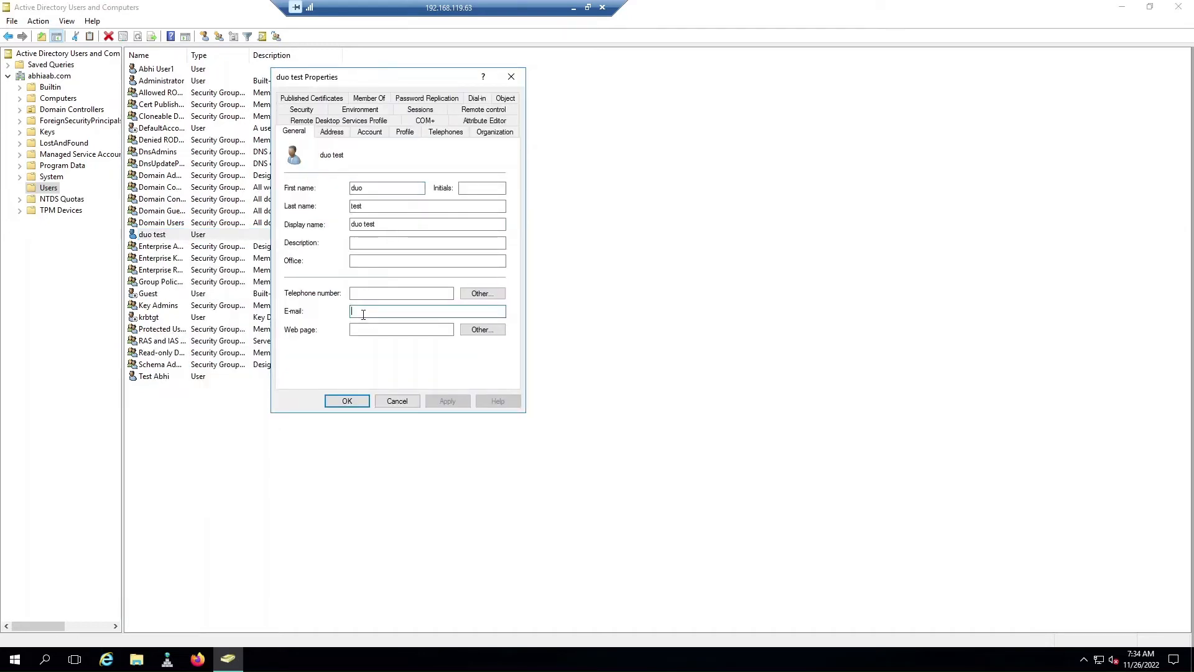
{"action": "type", "text": "n"}
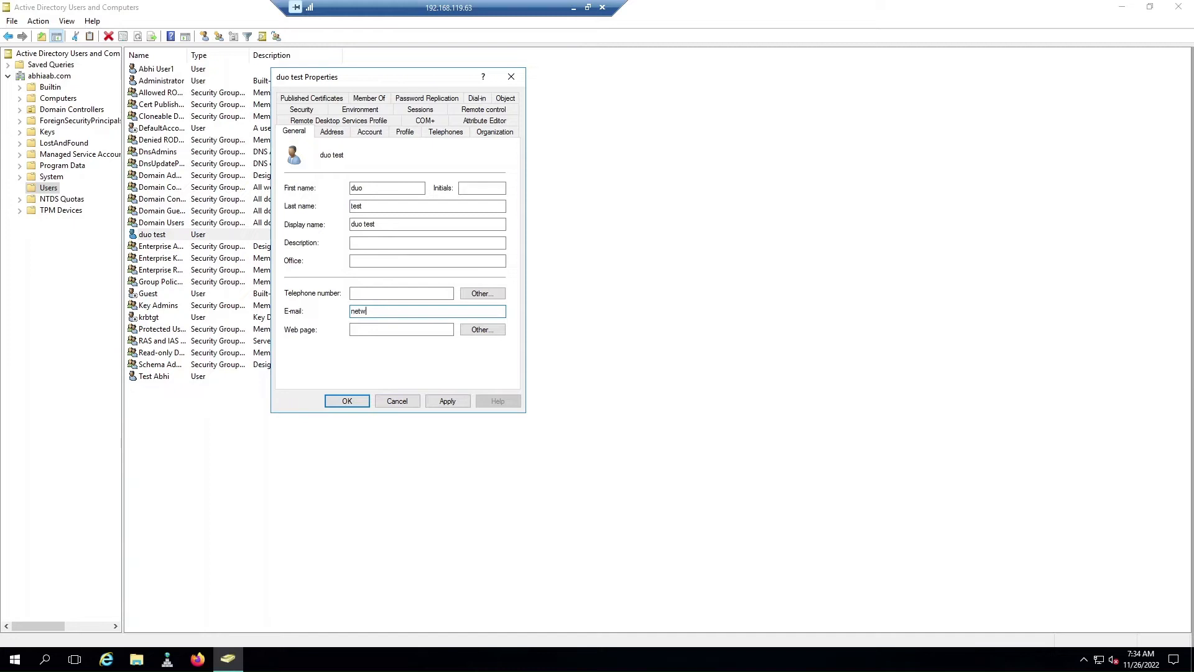
{"action": "type", "text": "etw"}
{"action": "key", "text": "BackSpace"}
{"action": "key", "text": "BackSpace"}
{"action": "left_click", "coordinate": [401, 403]}
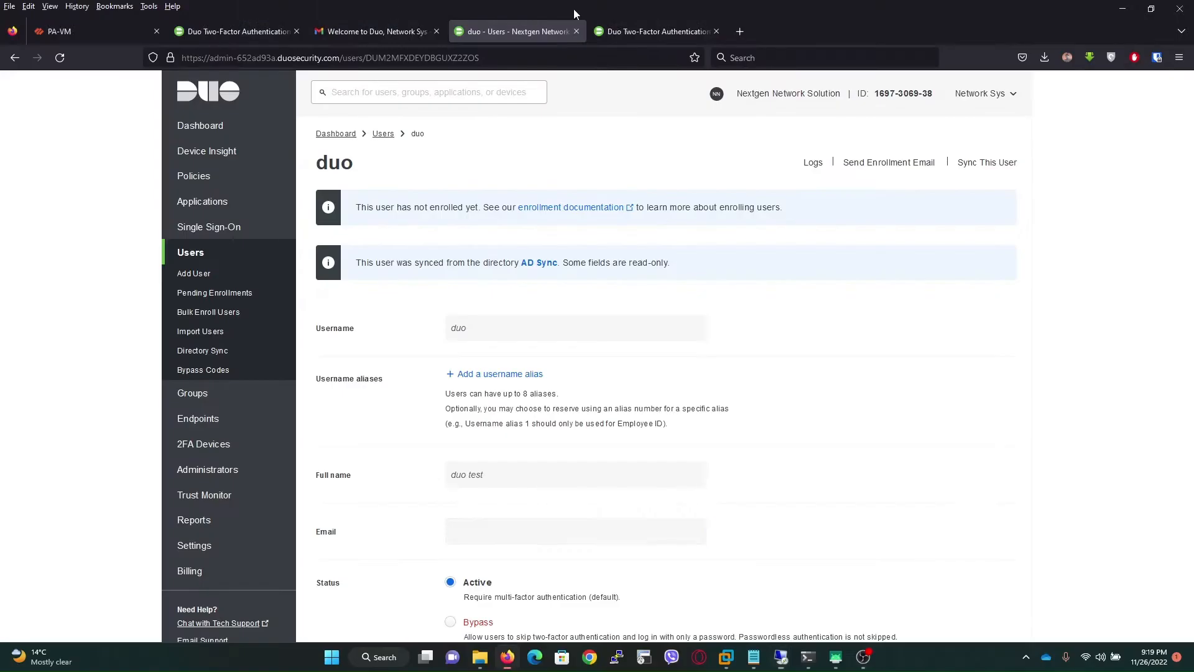
- Add a phone to the duo user, choosing Nepal as the country and entering the user's mobile number
{"action": "scroll", "coordinate": [465, 530], "scroll_direction": "down", "scroll_amount": 7}
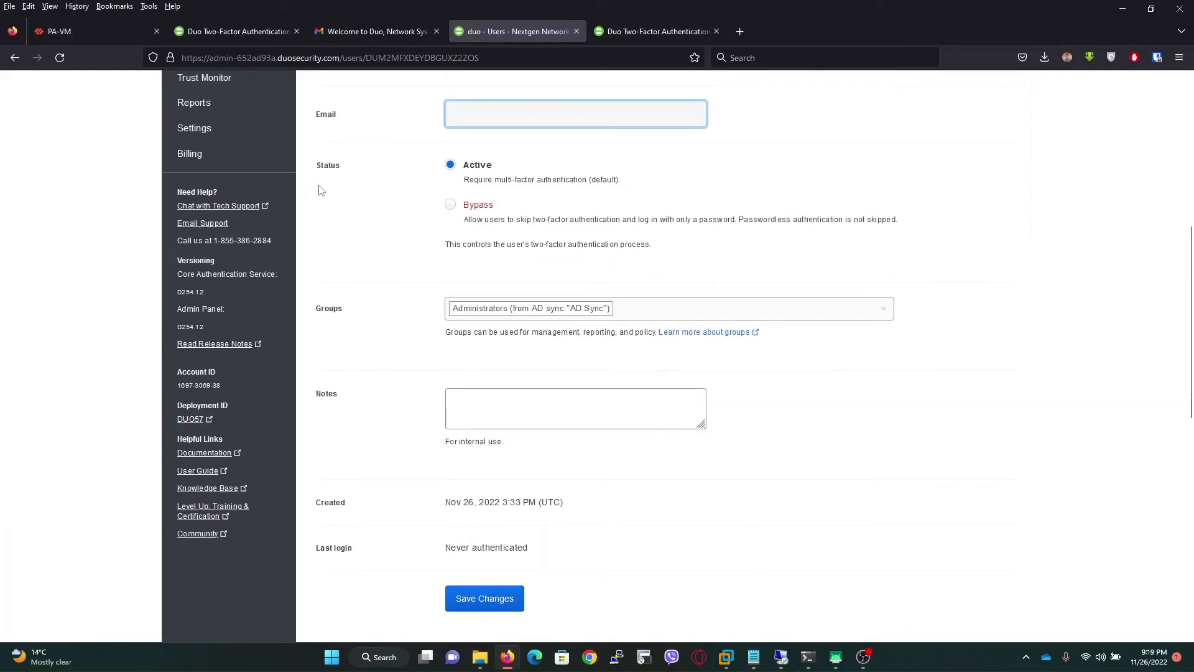
{"action": "scroll", "coordinate": [448, 521], "scroll_direction": "down", "scroll_amount": 8}
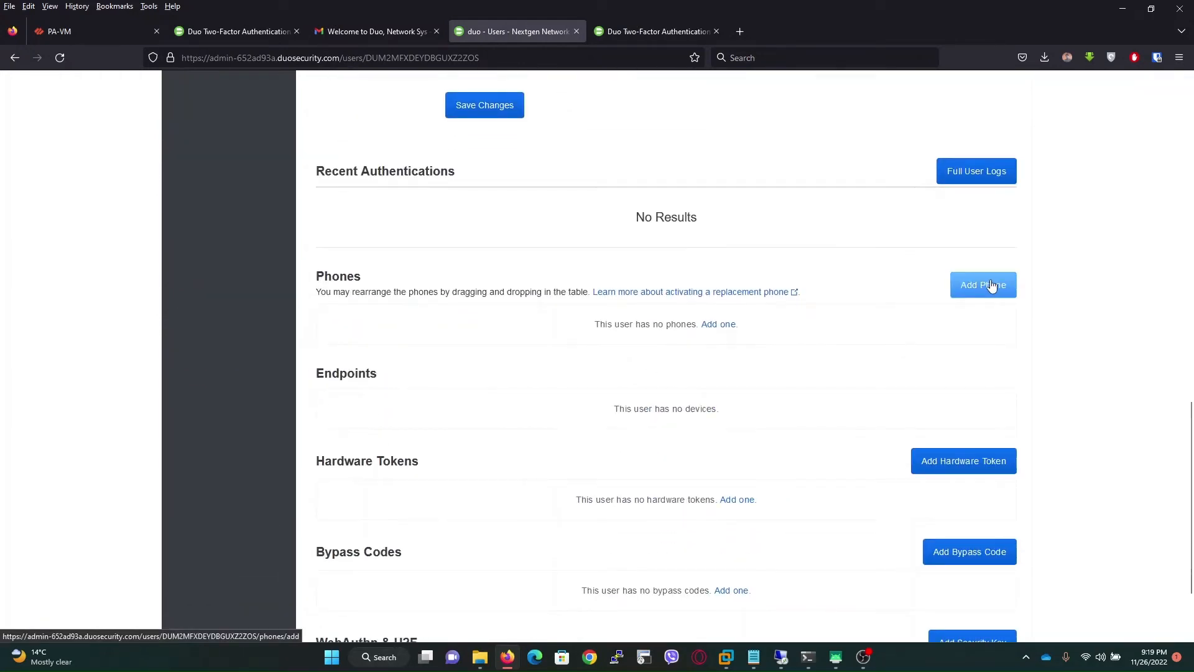
{"action": "left_click", "coordinate": [992, 285]}
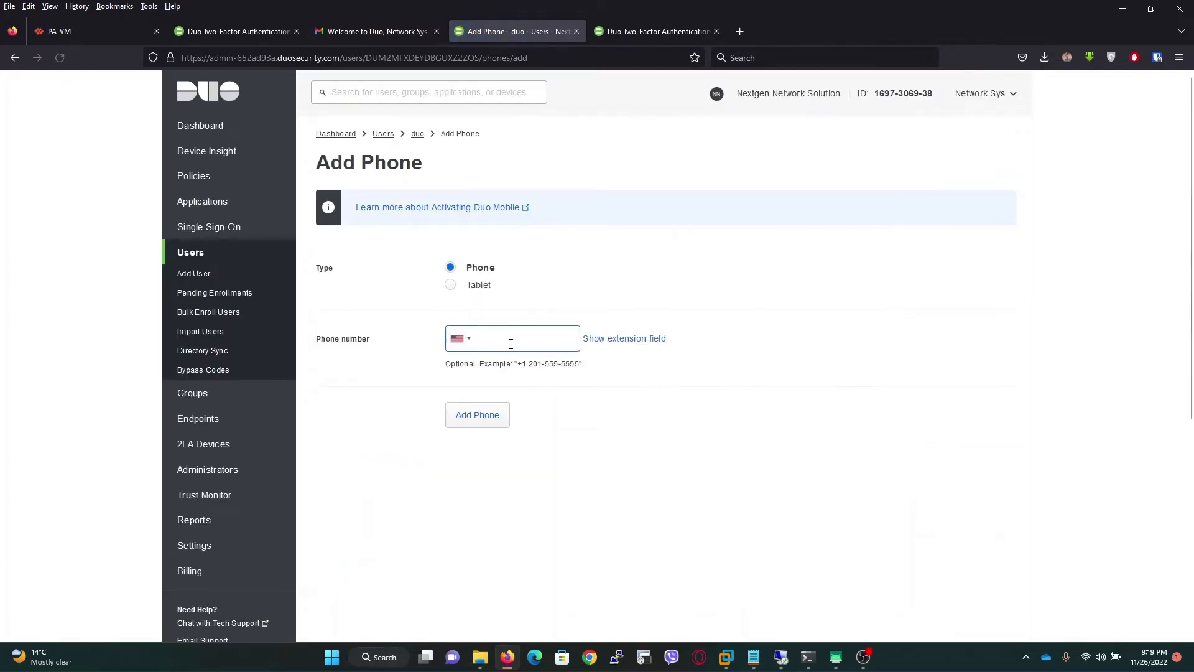
{"action": "left_click", "coordinate": [497, 344]}
{"action": "left_click", "coordinate": [465, 347]}
{"action": "key", "text": "n"}
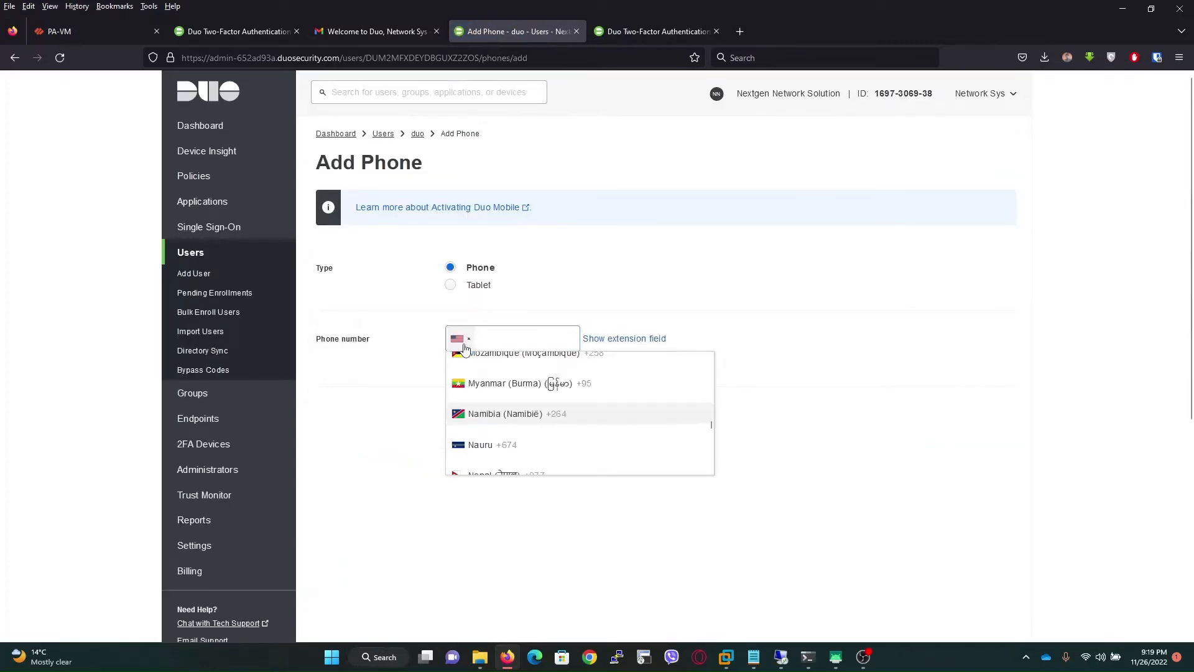
{"action": "key", "text": "e"}
{"action": "left_click", "coordinate": [484, 412]}
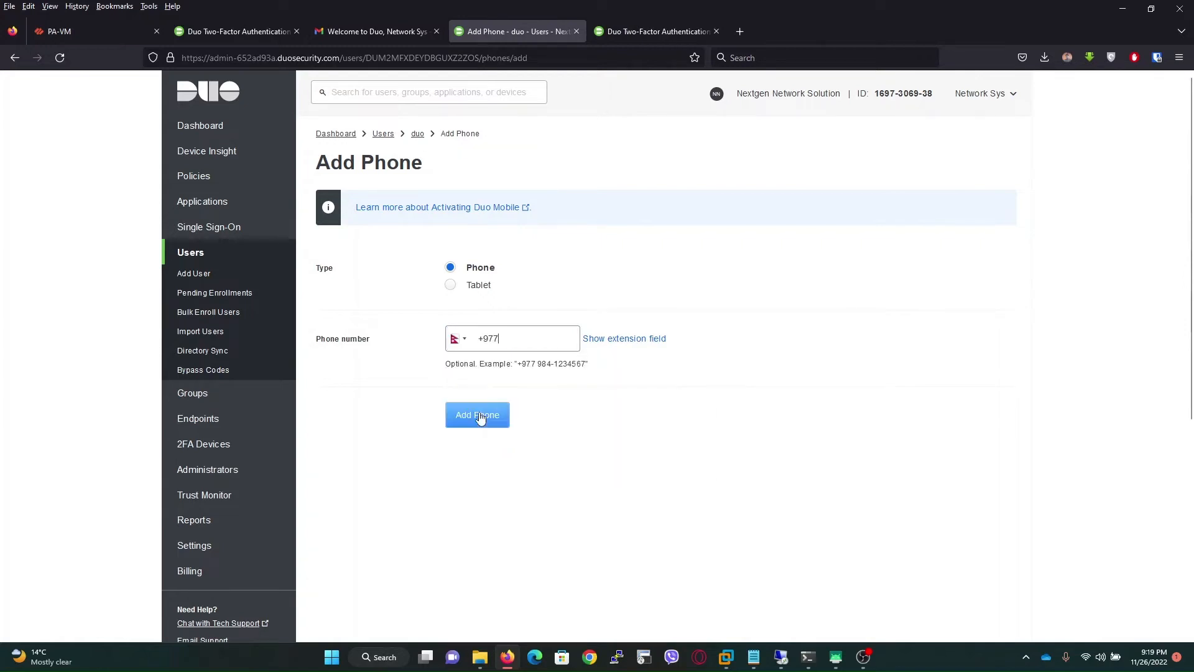
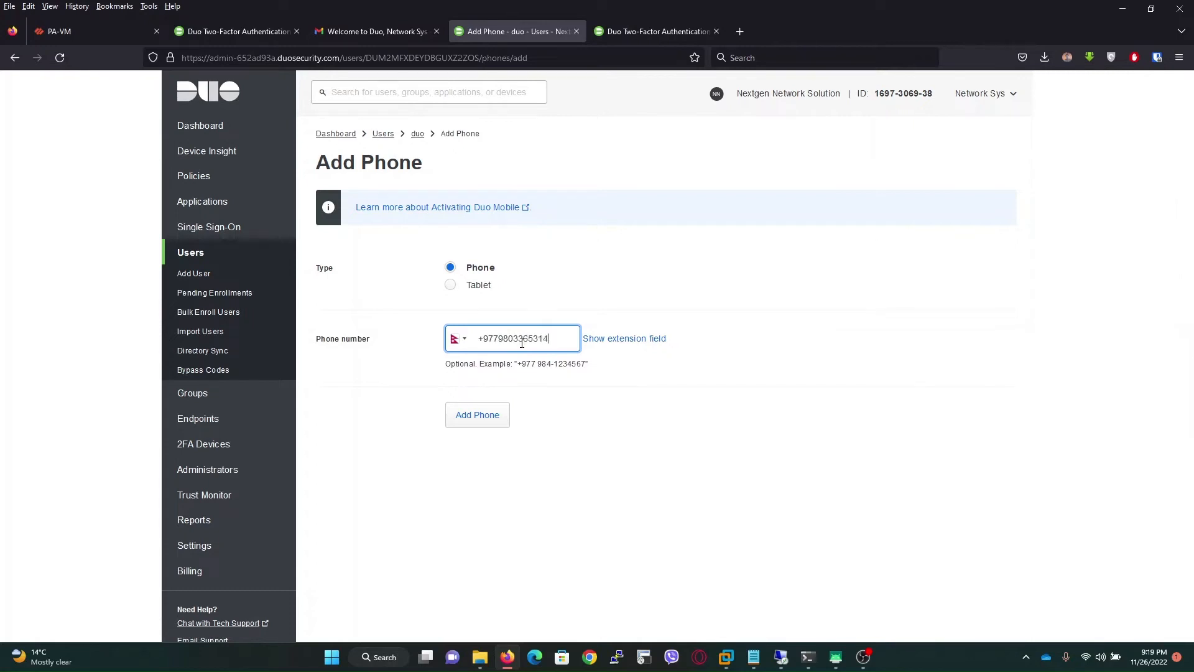
{"action": "left_click", "coordinate": [480, 416]}
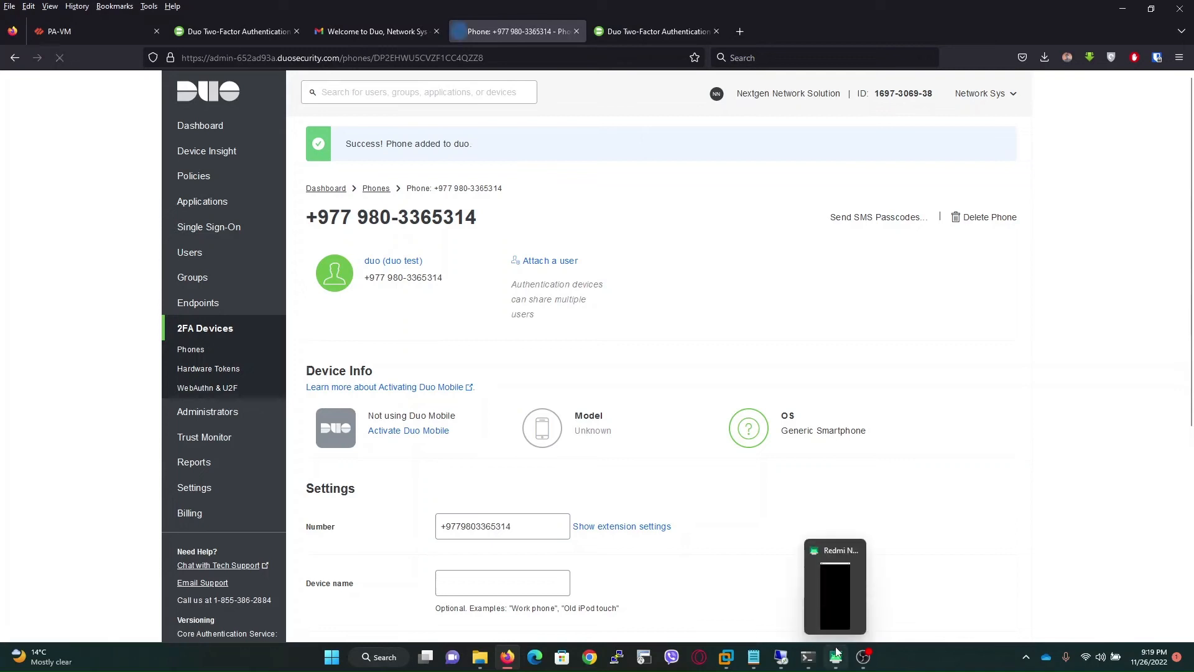
- Review the new phone's settings and save them with type Mobile and platform Generic Smartphone
{"action": "scroll", "coordinate": [530, 354], "scroll_direction": "down", "scroll_amount": 2}
{"action": "scroll", "coordinate": [531, 353], "scroll_direction": "down", "scroll_amount": 4}
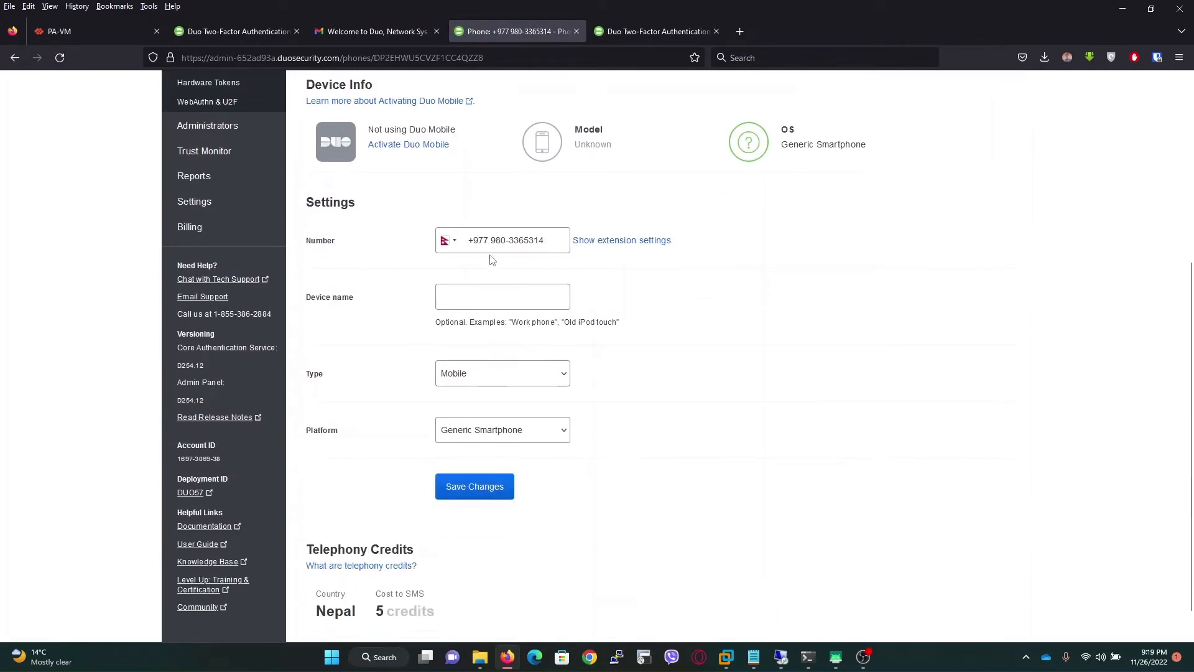
{"action": "scroll", "coordinate": [458, 485], "scroll_direction": "down", "scroll_amount": 1}
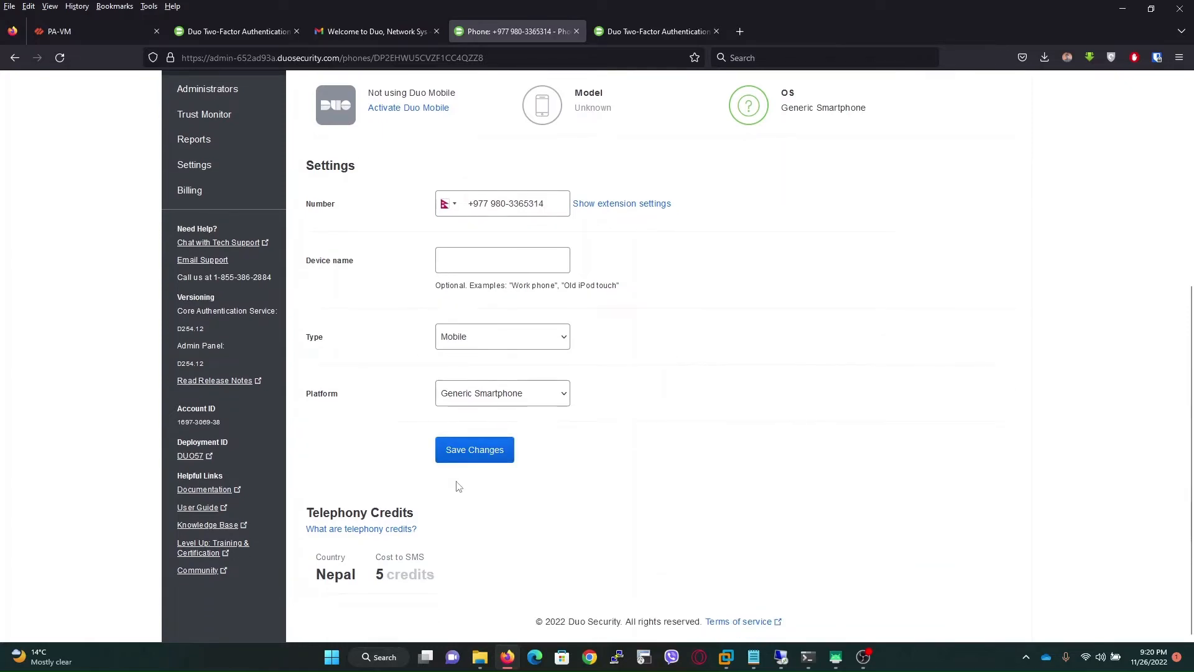
{"action": "scroll", "coordinate": [459, 486], "scroll_direction": "up", "scroll_amount": 4}
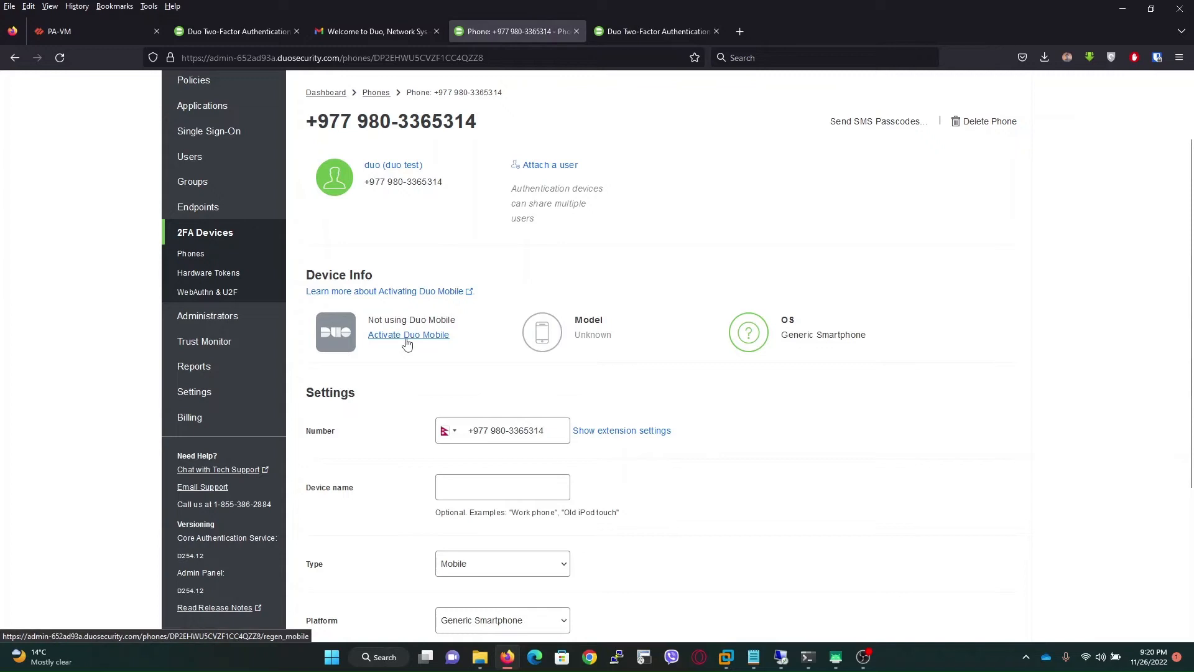
{"action": "scroll", "coordinate": [406, 344], "scroll_direction": "down", "scroll_amount": 4}
{"action": "left_click", "coordinate": [485, 455]}
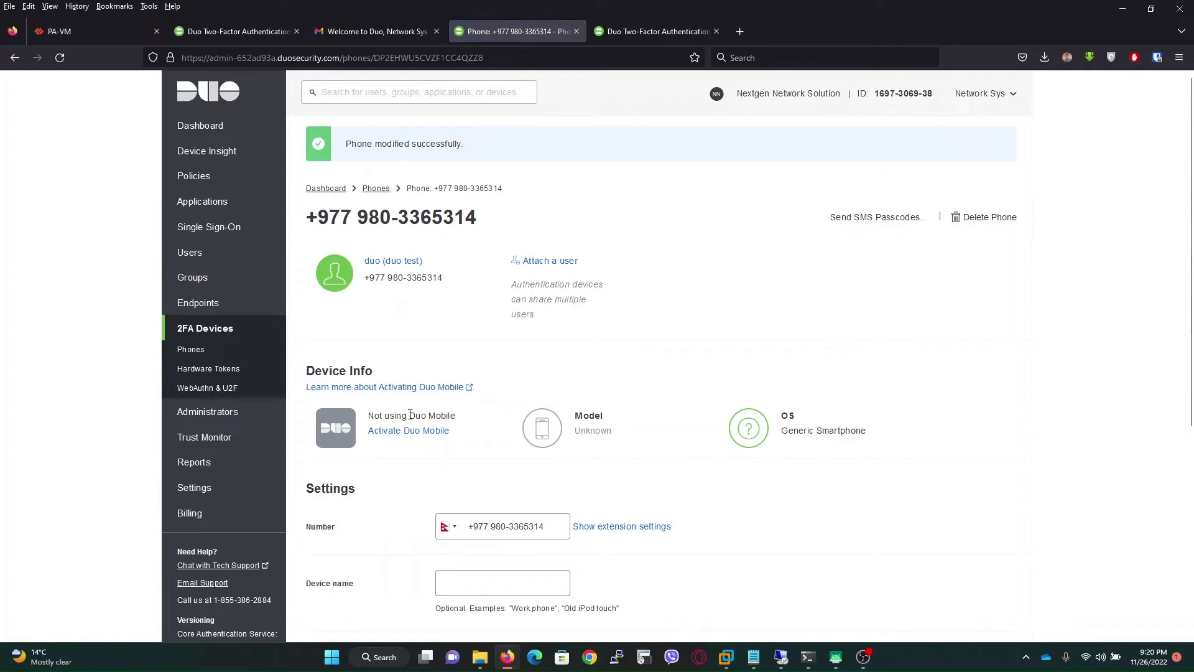
- Generate a Duo Mobile activation code for the phone with a 24-hour expiration and bring up the mirrored phone
{"action": "left_click", "coordinate": [407, 435]}
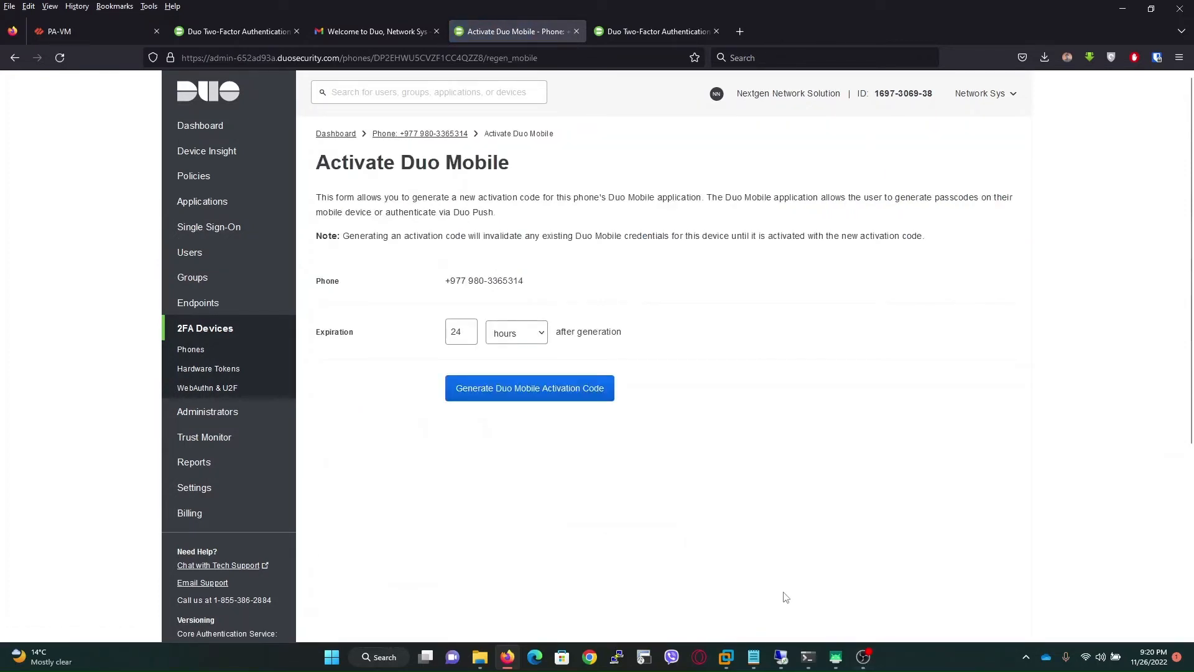
{"action": "left_click", "coordinate": [544, 395]}
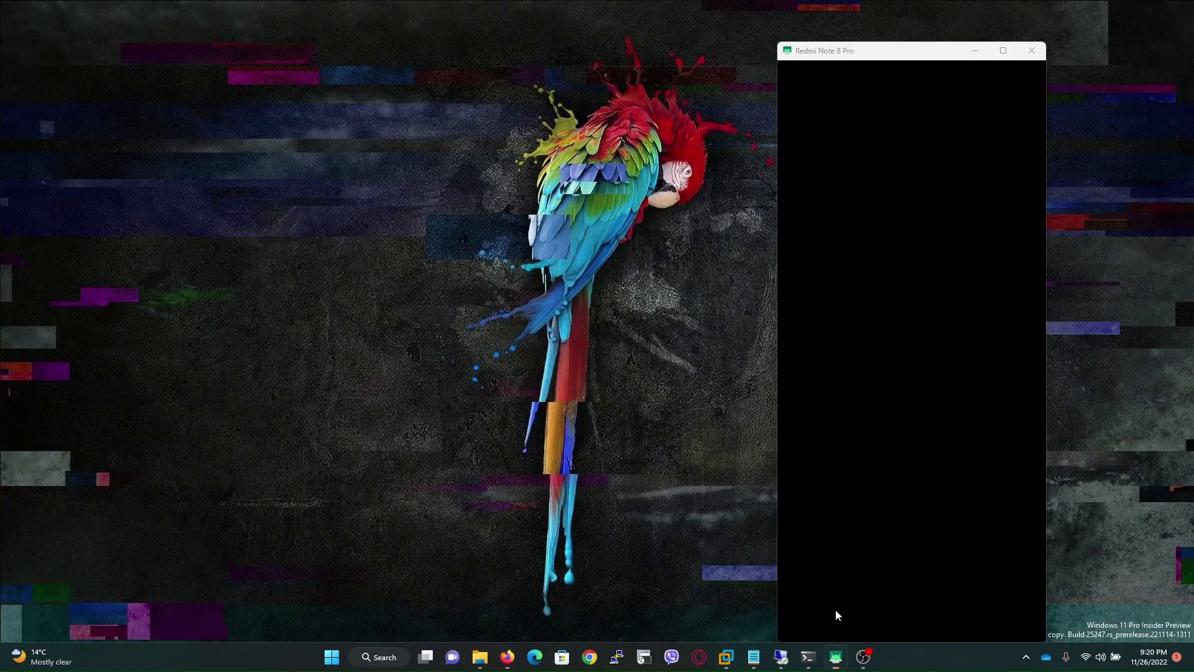
{"action": "left_click", "coordinate": [834, 609]}
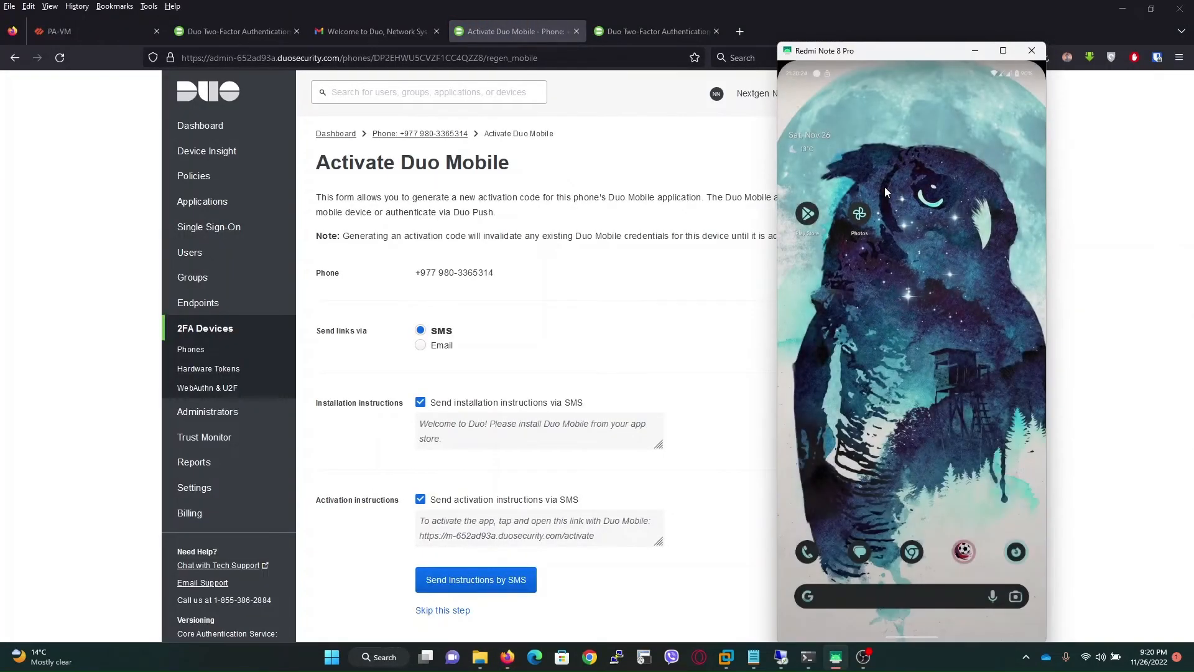
{"action": "left_click", "coordinate": [420, 345]}
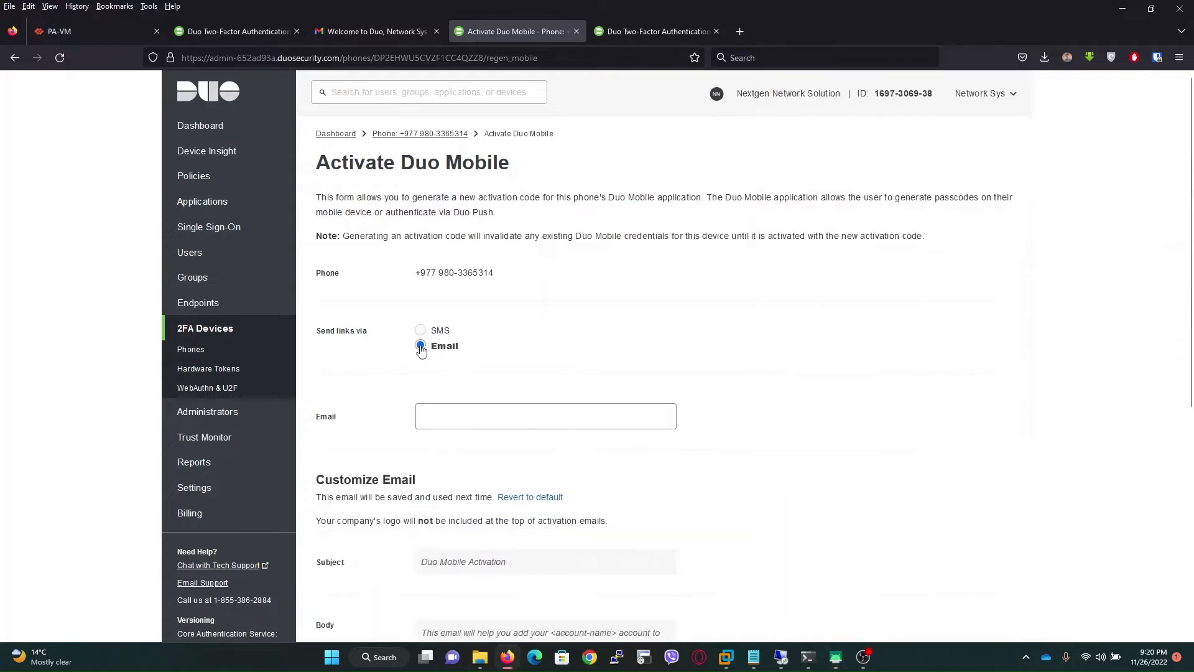
{"action": "left_click", "coordinate": [521, 416]}
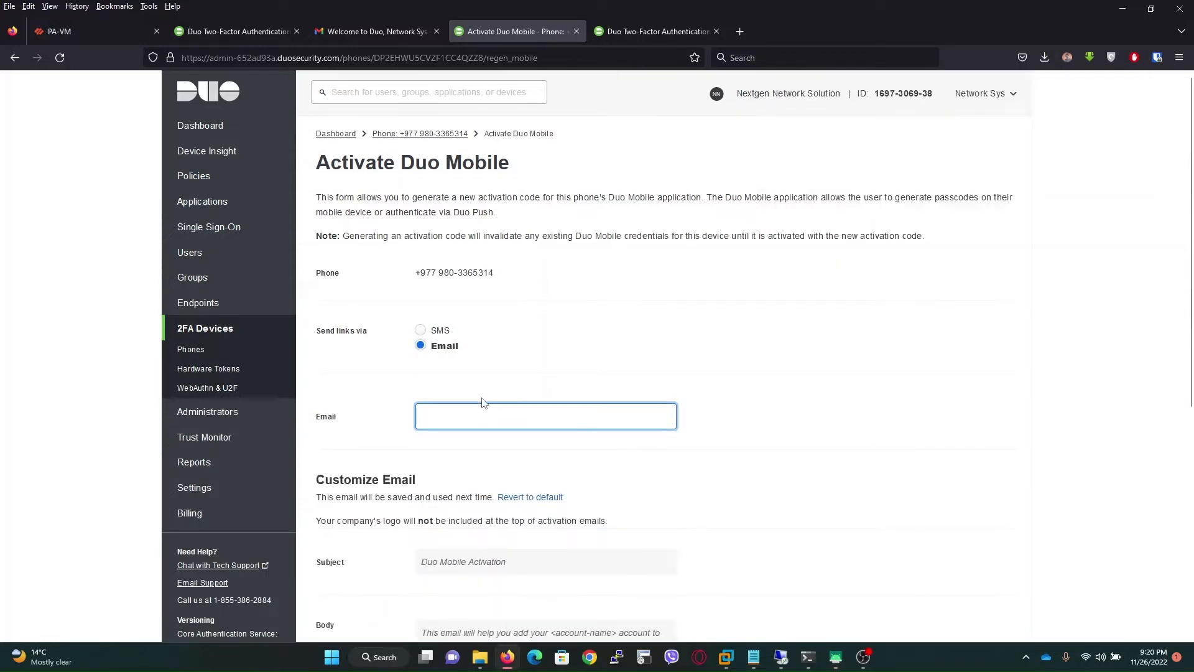
{"action": "left_click", "coordinate": [421, 330]}
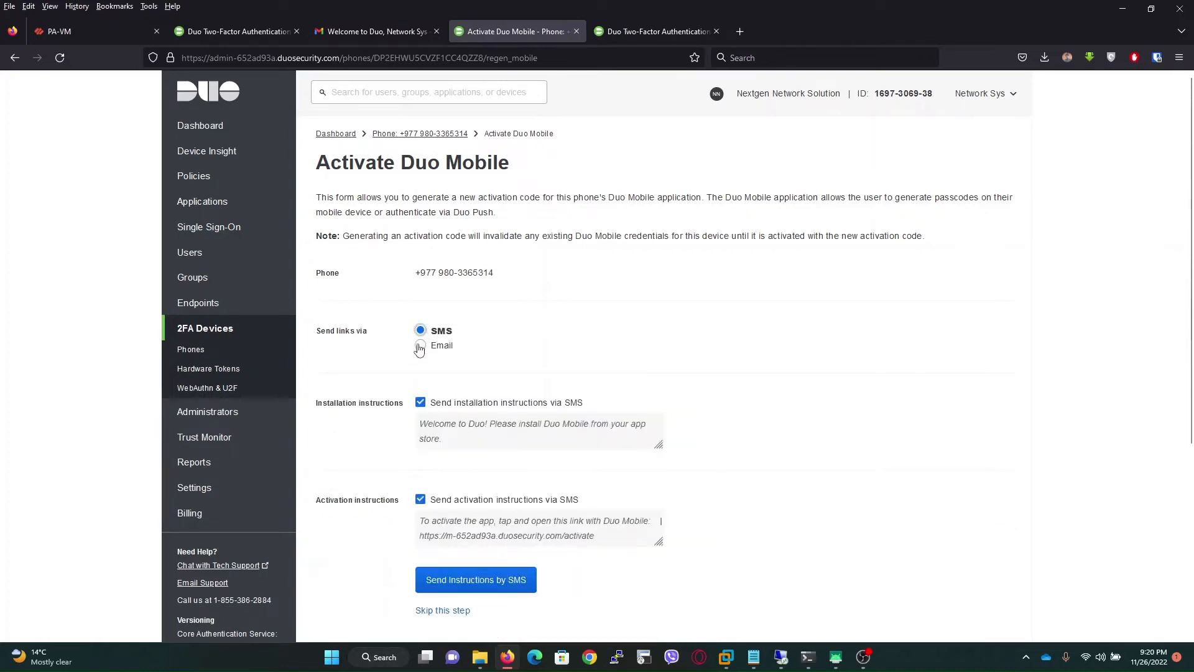
- Send the Duo Mobile installation and activation instructions by SMS and check the mirrored Redmi Note 8 Pro
{"action": "scroll", "coordinate": [448, 437], "scroll_direction": "down", "scroll_amount": 4}
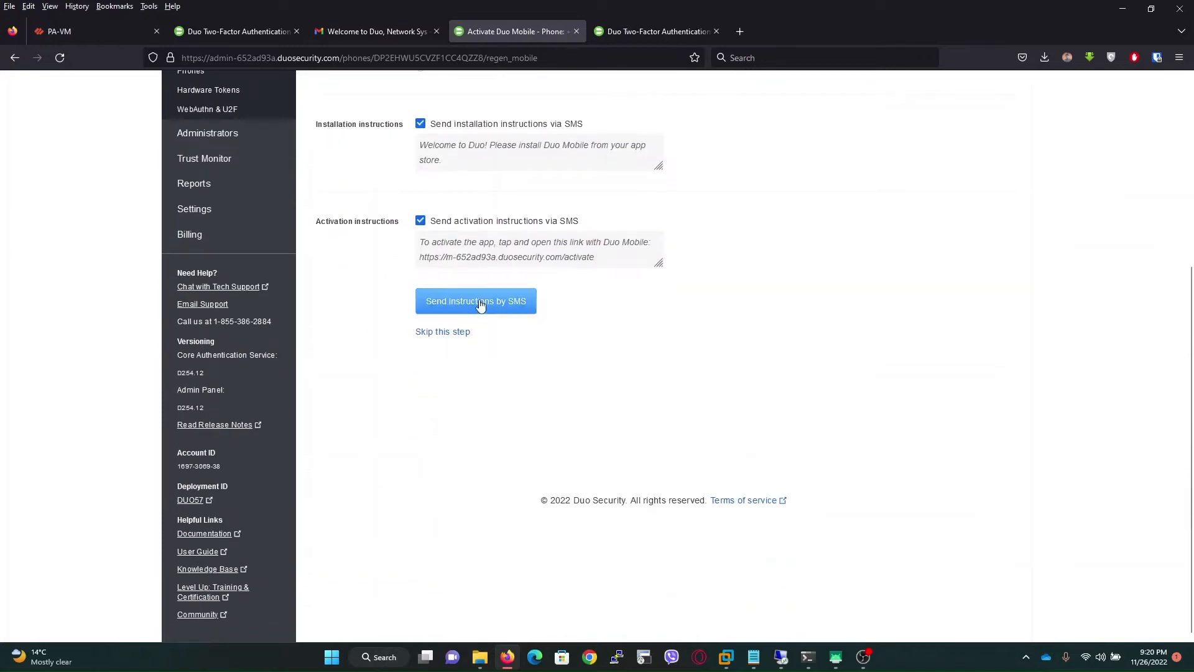
{"action": "left_click", "coordinate": [481, 303]}
{"action": "left_click", "coordinate": [835, 656]}
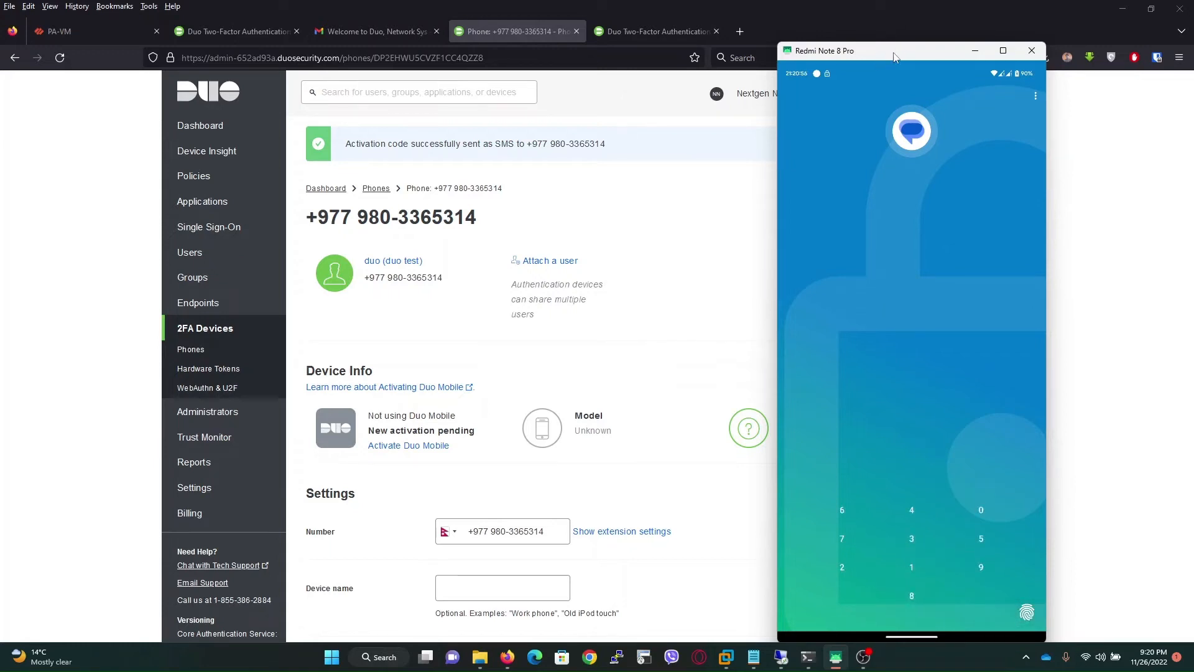
{"action": "left_click", "coordinate": [975, 51]}
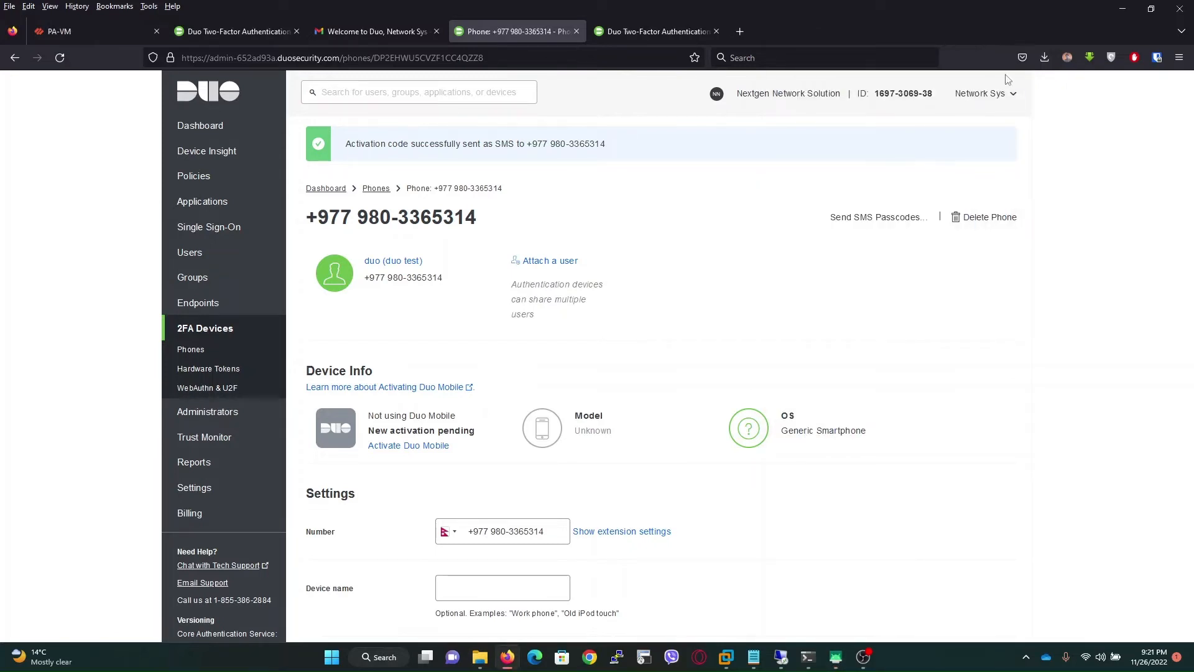
- Open the newest activation link from the DUOSEC messages on the mirrored phone and check the phone's activation status in the Duo Admin Panel
{"action": "left_click", "coordinate": [835, 657]}
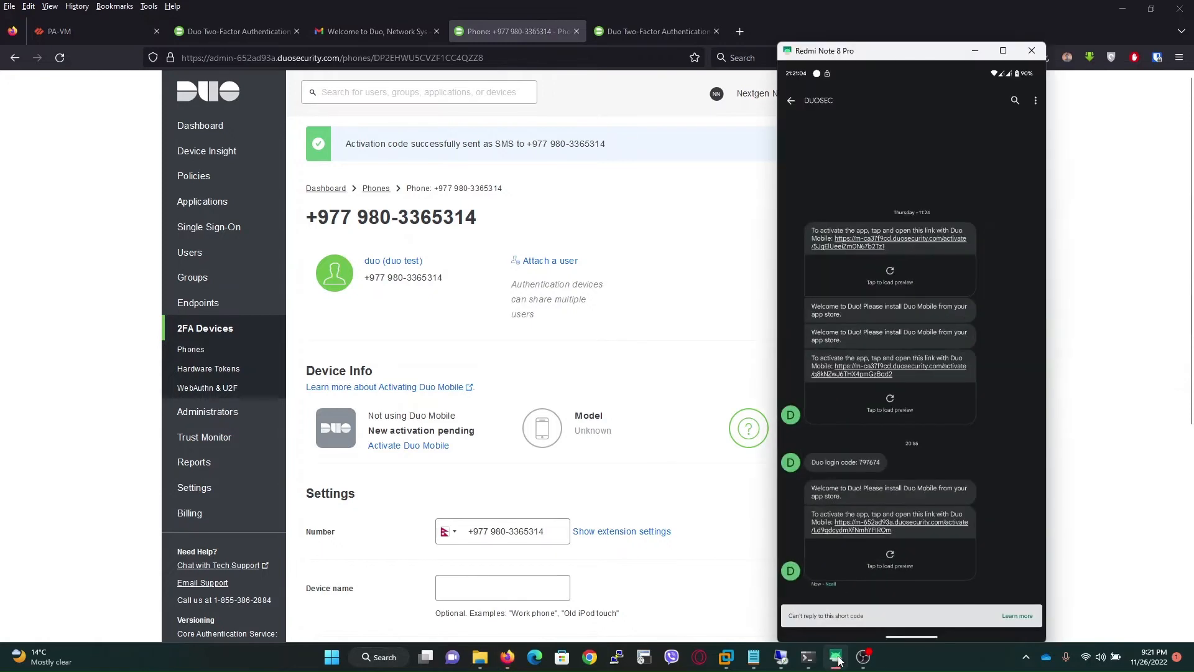
{"action": "left_click", "coordinate": [888, 525]}
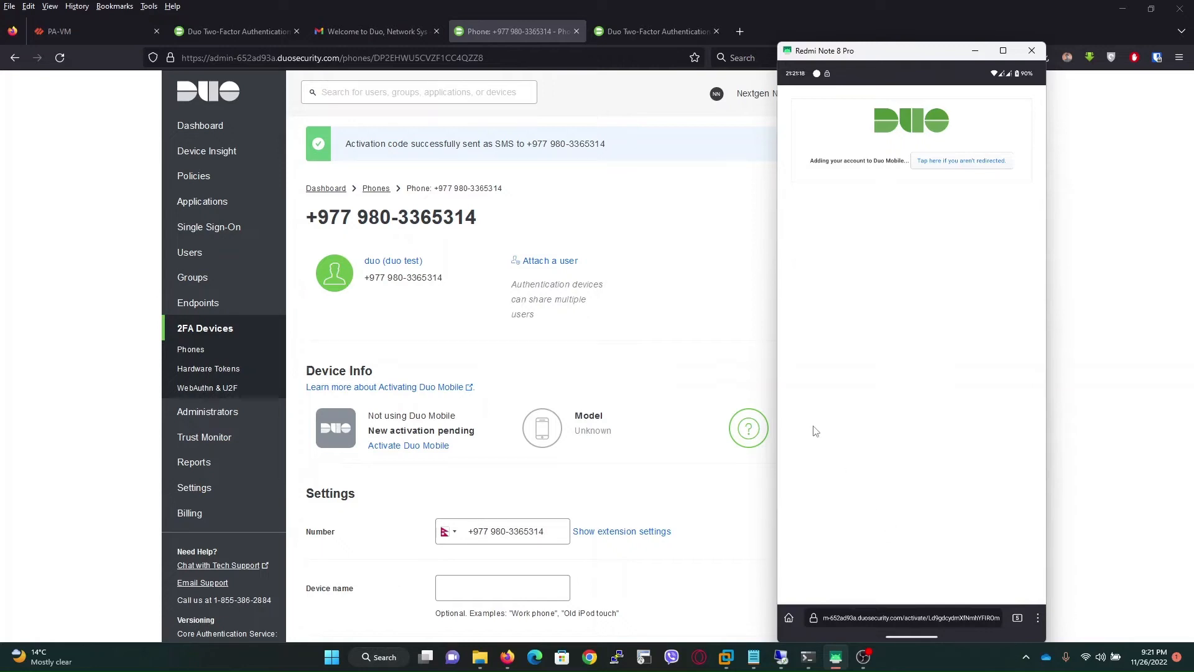
{"action": "left_click", "coordinate": [36, 261]}
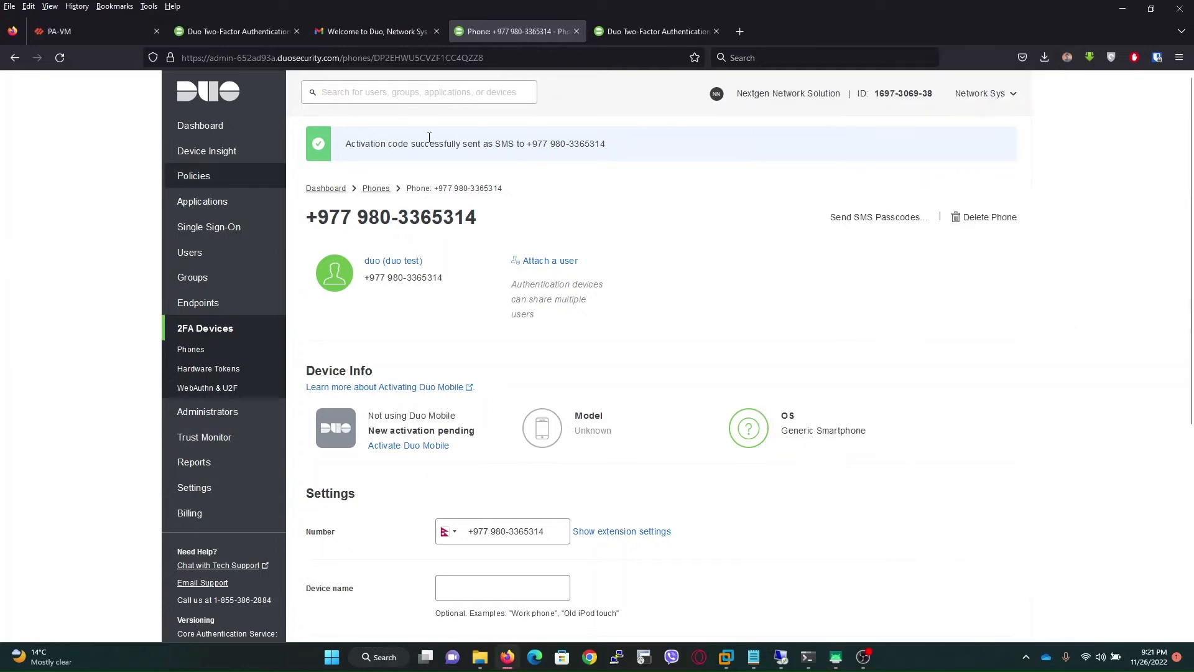
{"action": "scroll", "coordinate": [529, 287], "scroll_direction": "down", "scroll_amount": 4}
{"action": "scroll", "coordinate": [530, 288], "scroll_direction": "down", "scroll_amount": 1}
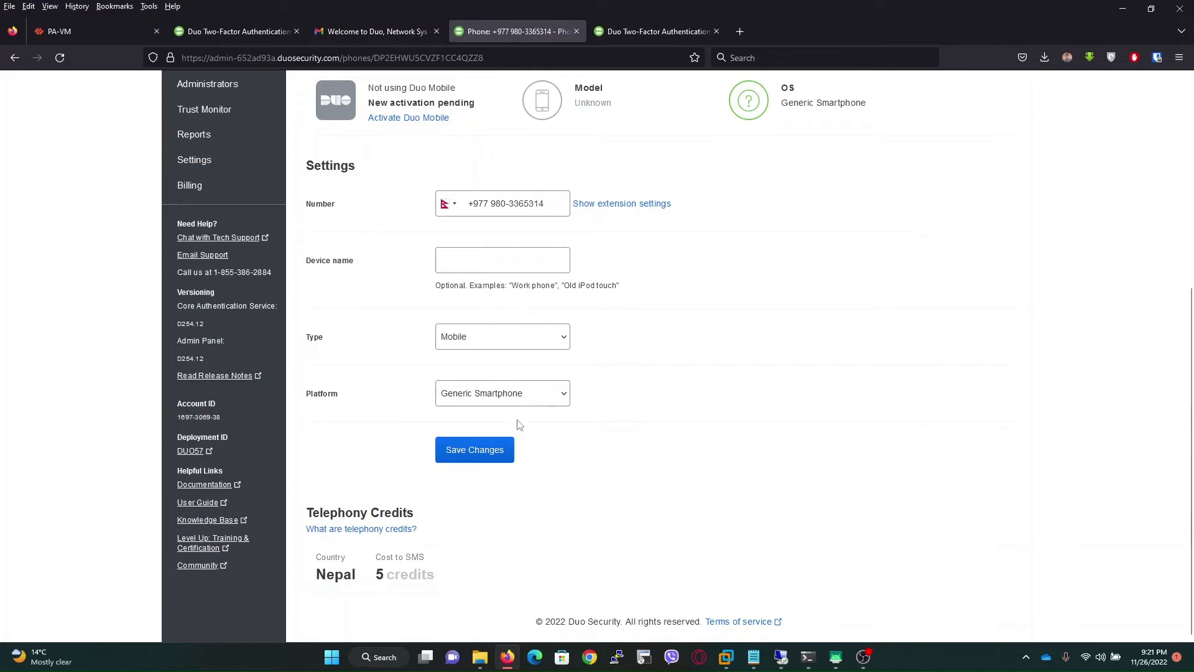
{"action": "mouse_move", "coordinate": [835, 656]}
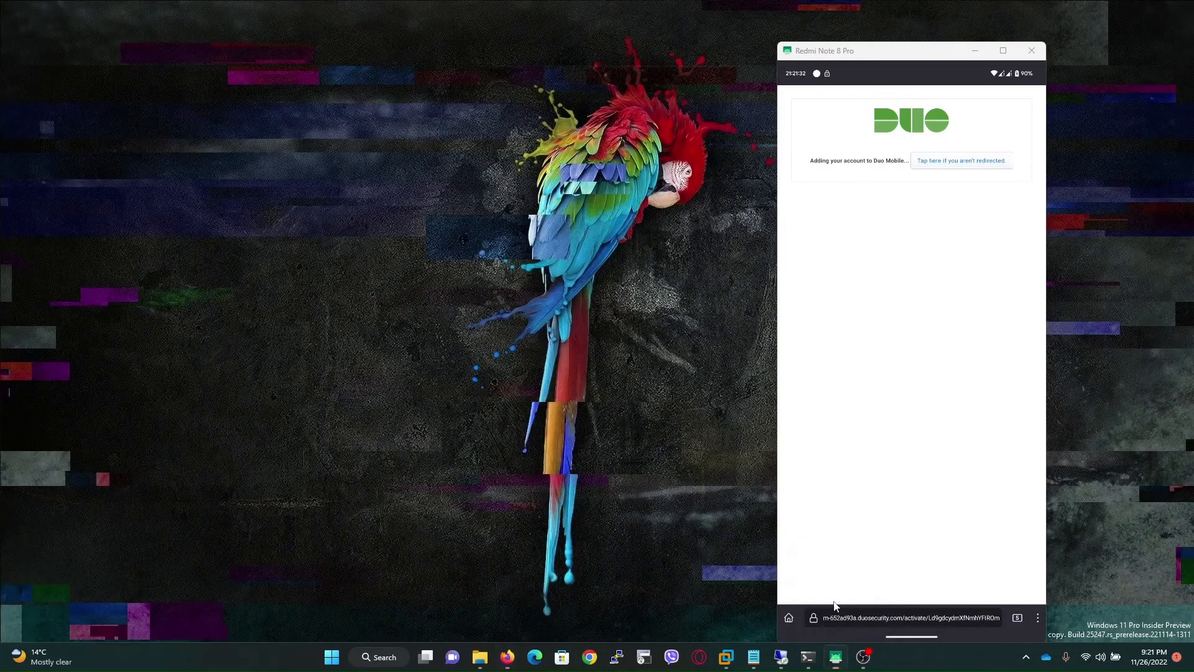
{"action": "left_click", "coordinate": [835, 606]}
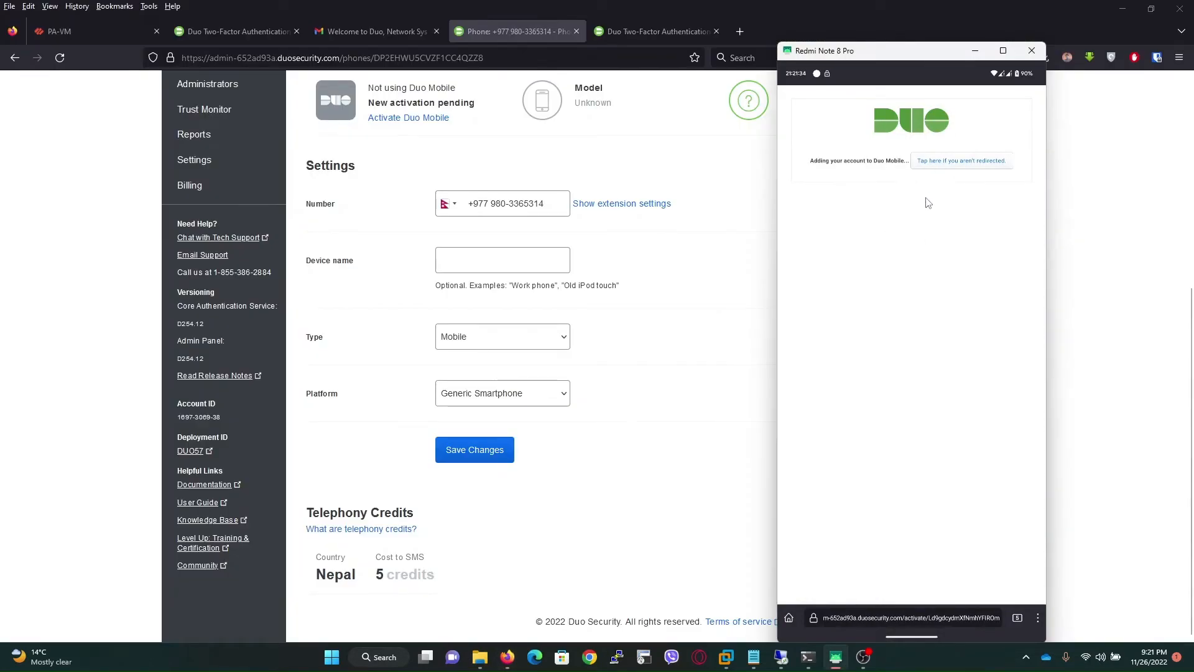
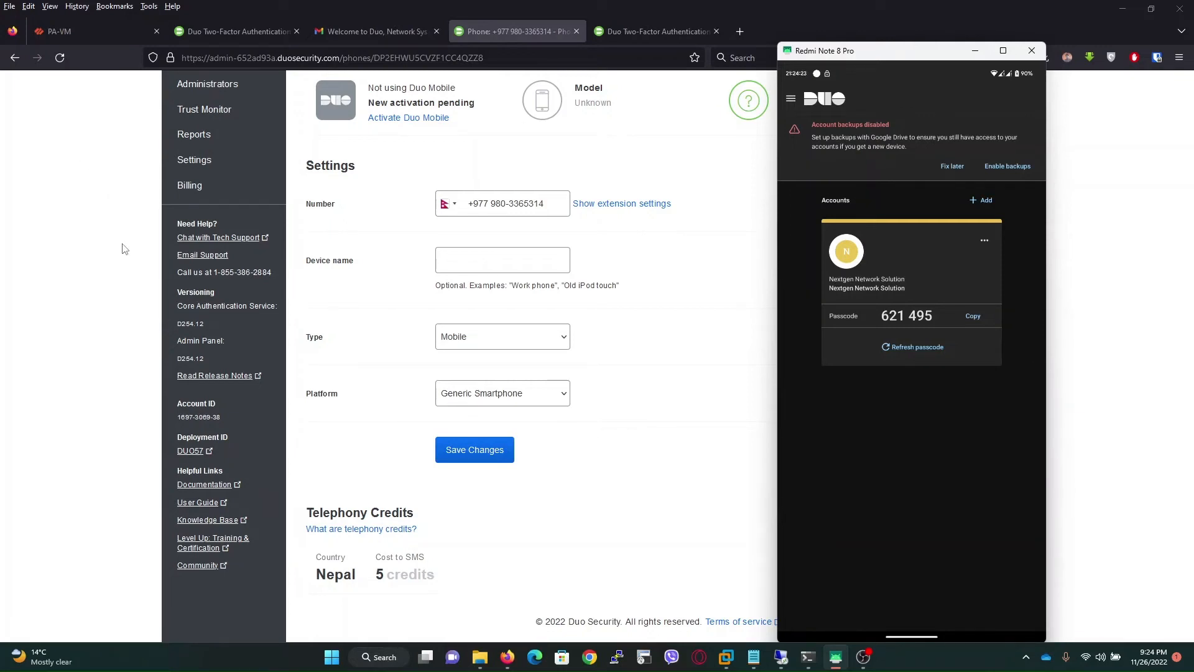
- Switch to the PA-VM firewall and start a new RADIUS server profile named DUO-TEST-RADIUS
{"action": "left_click", "coordinate": [61, 36]}
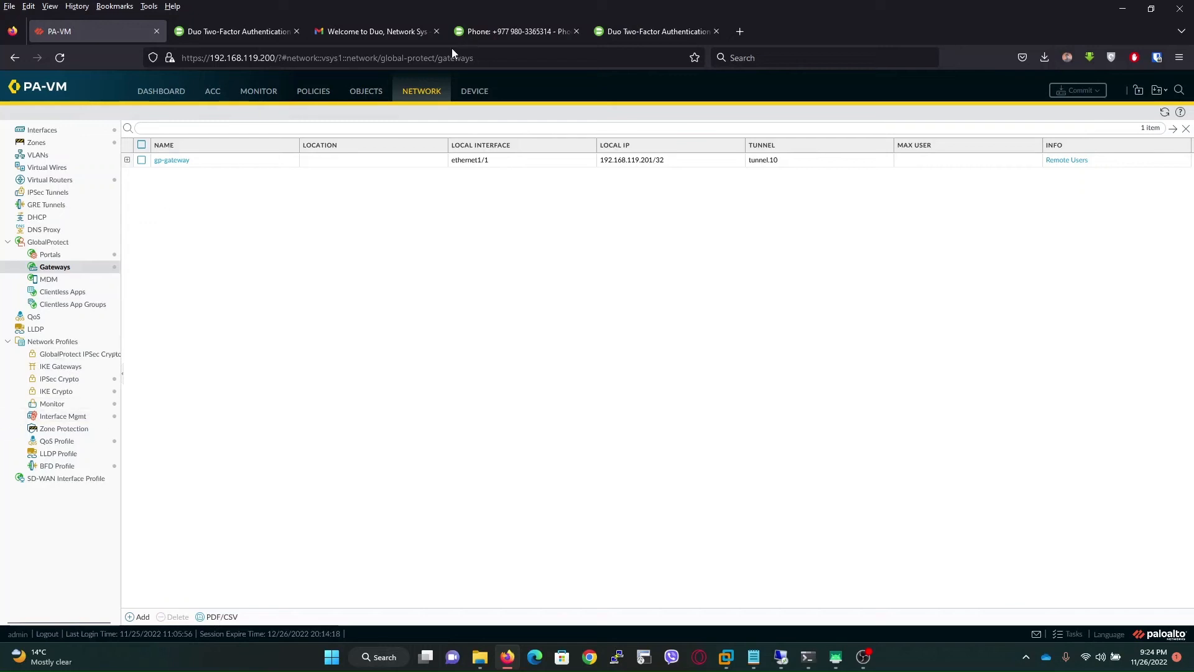
{"action": "left_click", "coordinate": [468, 91]}
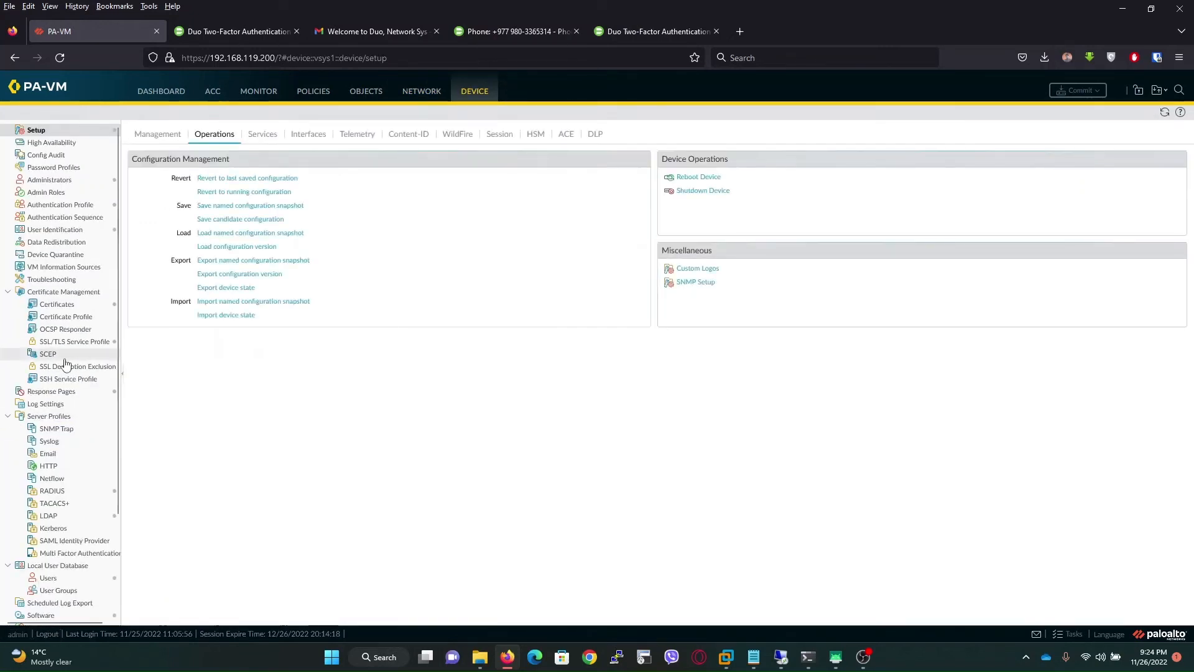
{"action": "left_click", "coordinate": [52, 492]}
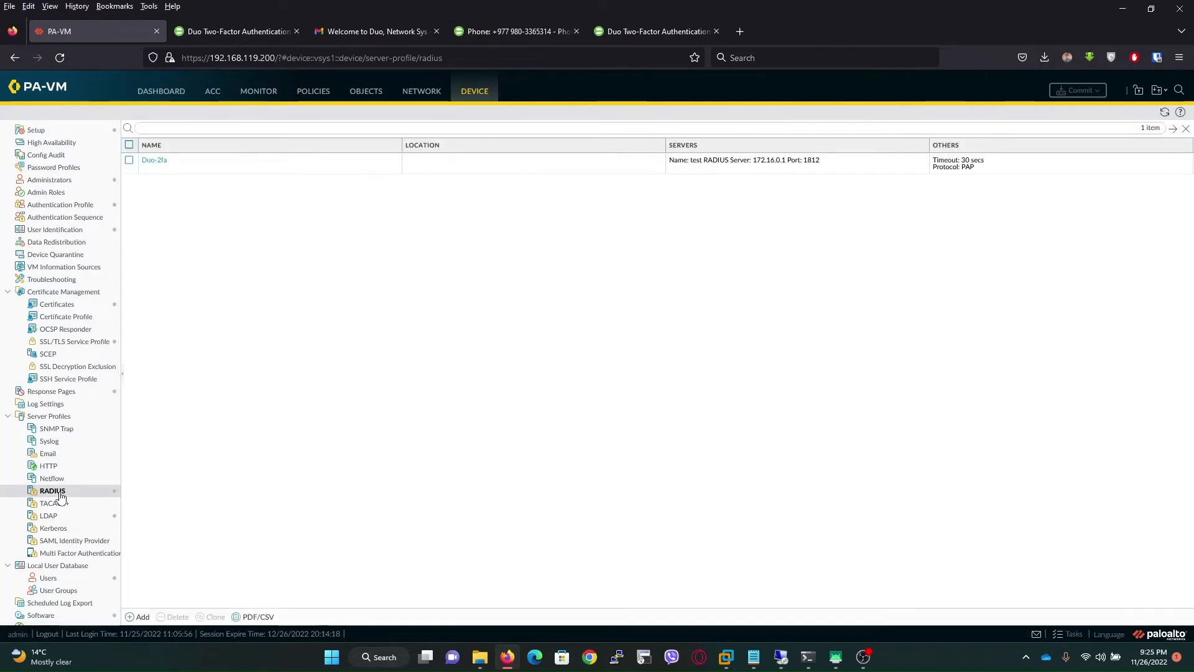
{"action": "left_click", "coordinate": [138, 617]}
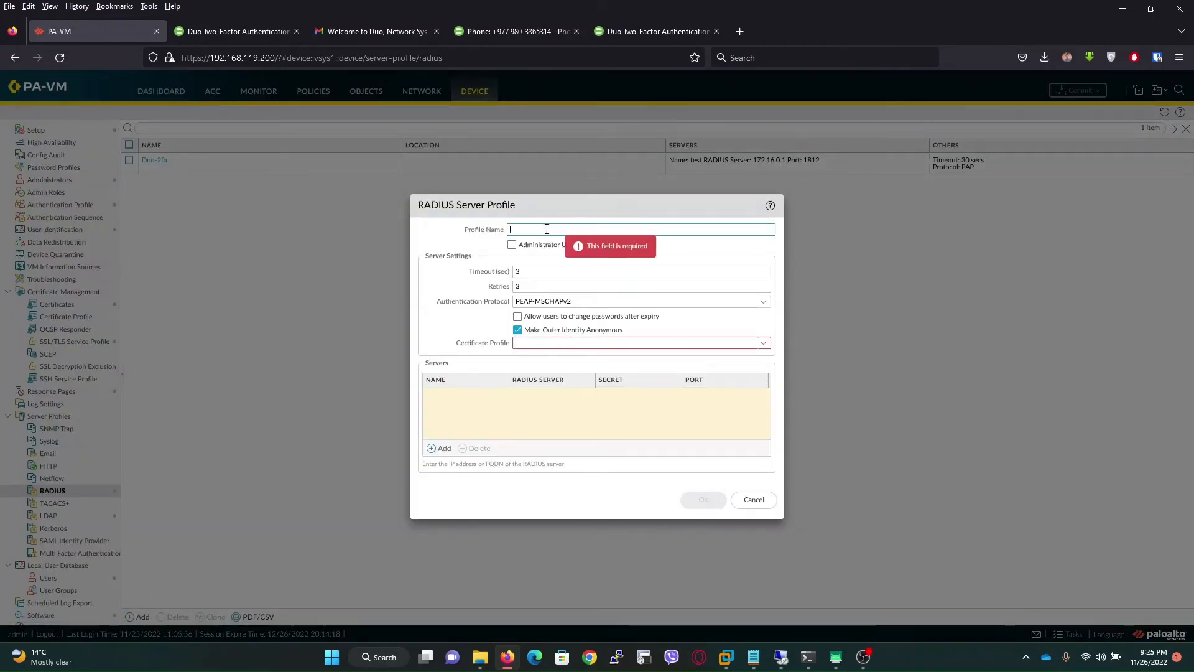
{"action": "type", "text": "DUO-TEST-RADIUS"}
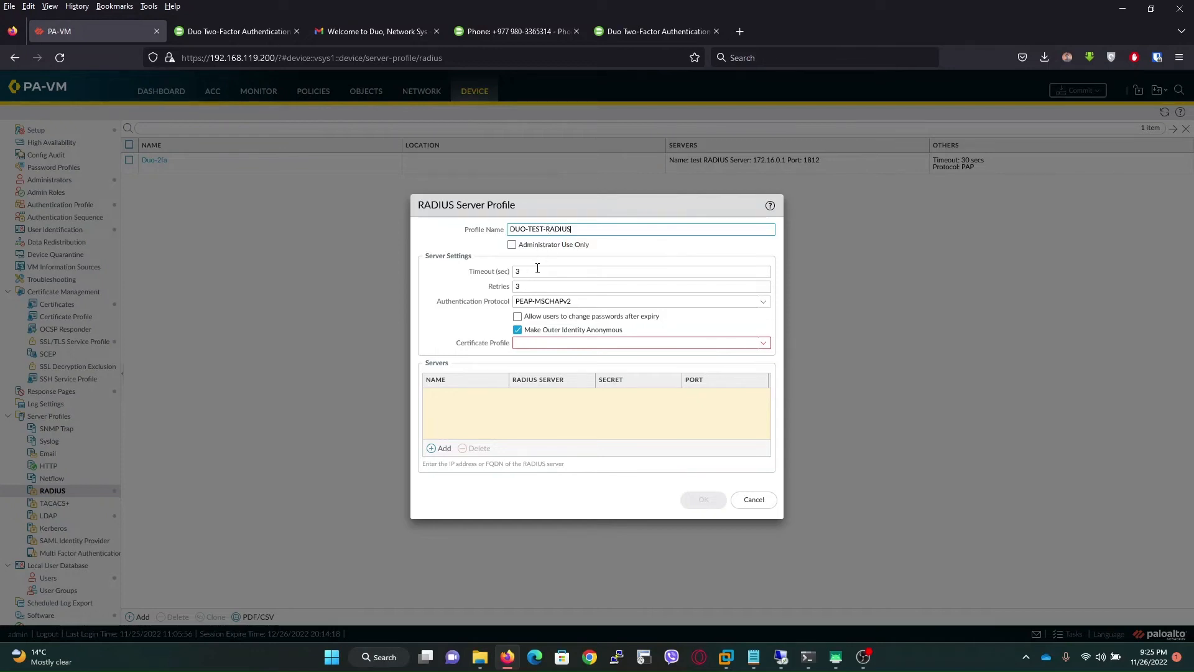
- Set the RADIUS profile's timeout to 30 seconds and its authentication protocol to PAP
{"action": "left_click", "coordinate": [537, 269]}
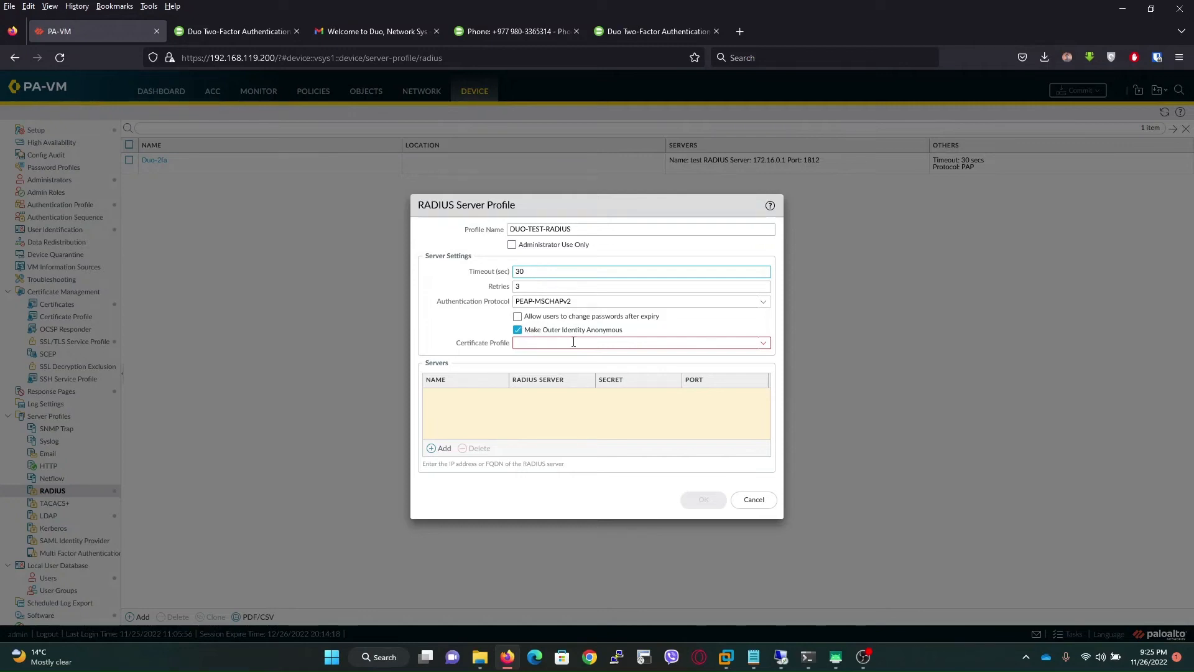
{"action": "left_click", "coordinate": [763, 304]}
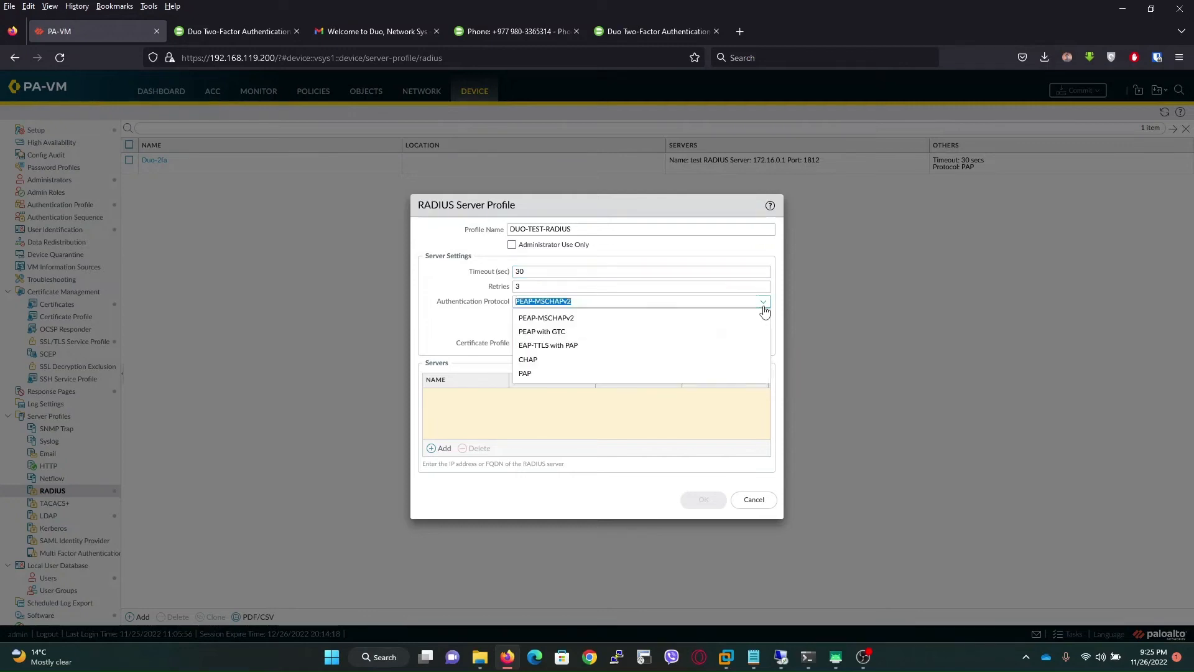
{"action": "left_click", "coordinate": [538, 374]}
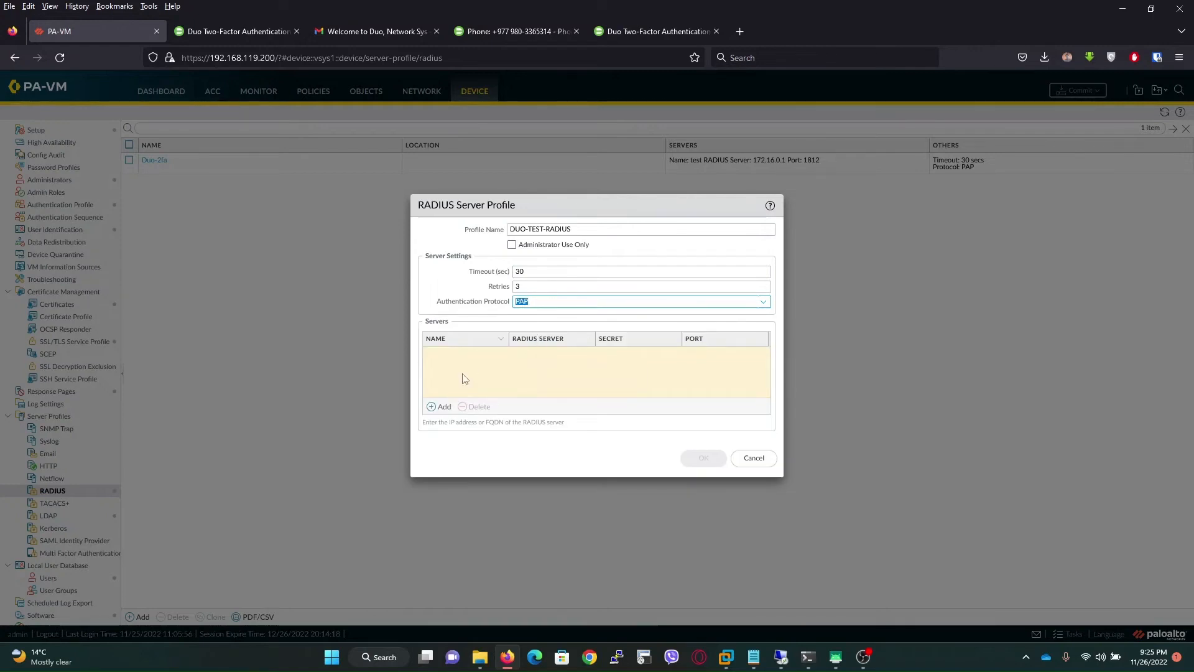
- Add a server named duo-2FA with RADIUS server address 192.168.119.67 to the profile
{"action": "left_click", "coordinate": [438, 406]}
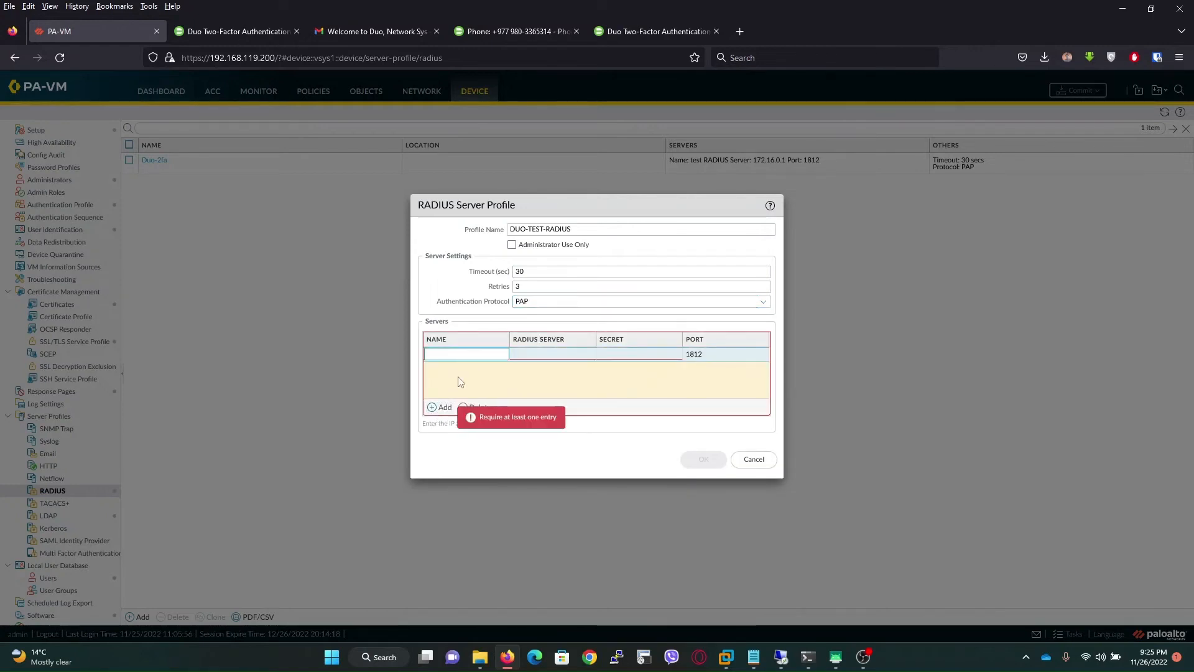
{"action": "type", "text": "duo-"}
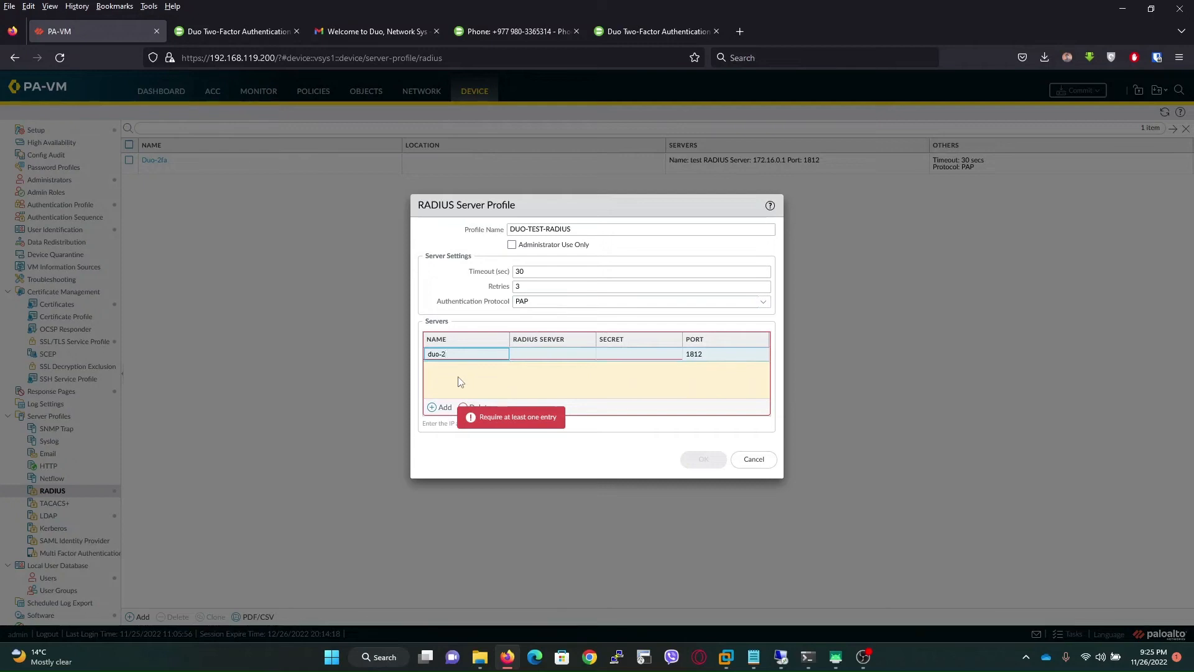
{"action": "type", "text": "2FA"}
{"action": "key", "text": "Tab"}
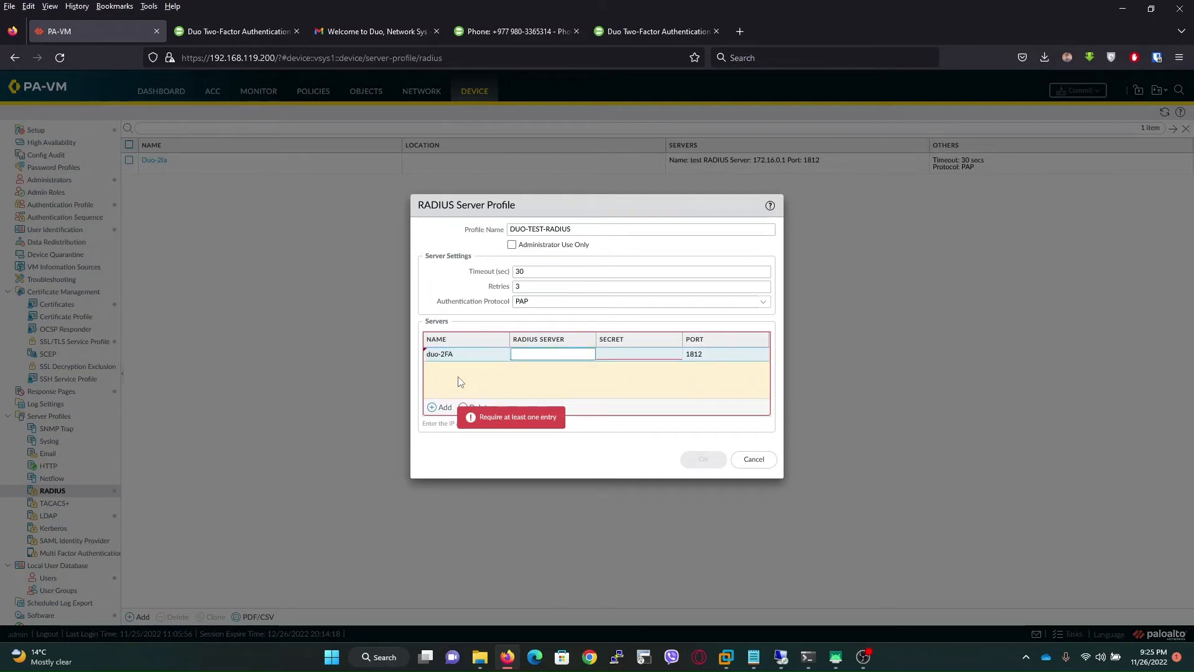
{"action": "type", "text": "192"}
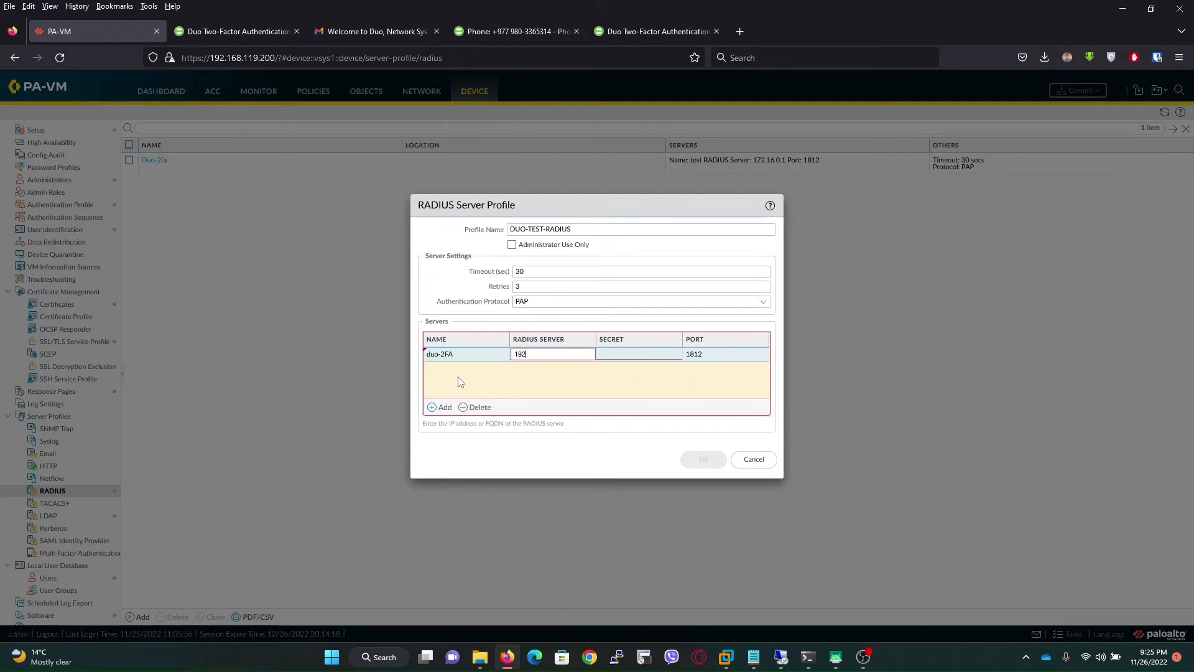
{"action": "type", "text": ".168.119"}
{"action": "mouse_move", "coordinate": [781, 656]}
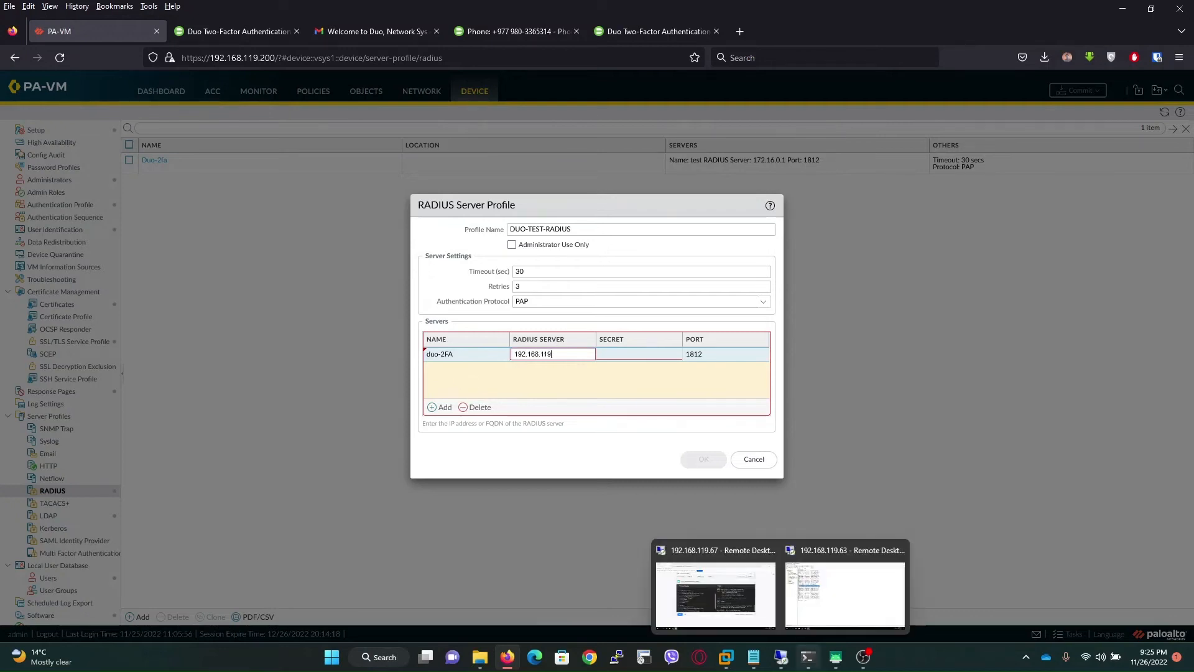
{"action": "left_click", "coordinate": [742, 597]}
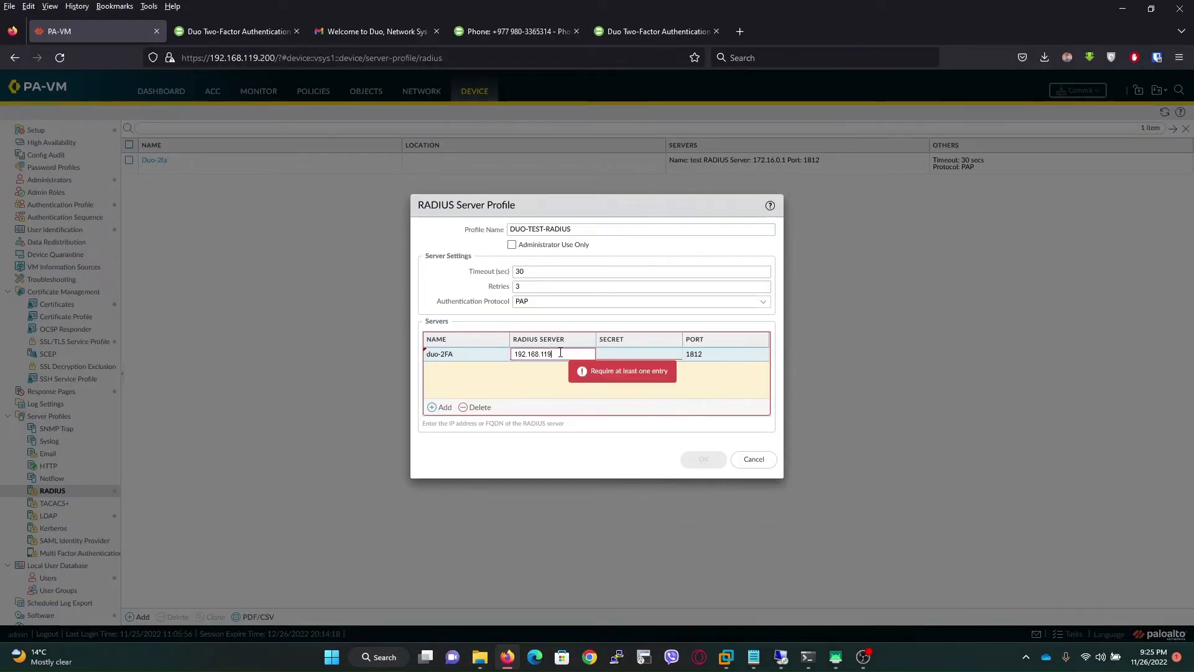
{"action": "left_click", "coordinate": [638, 354]}
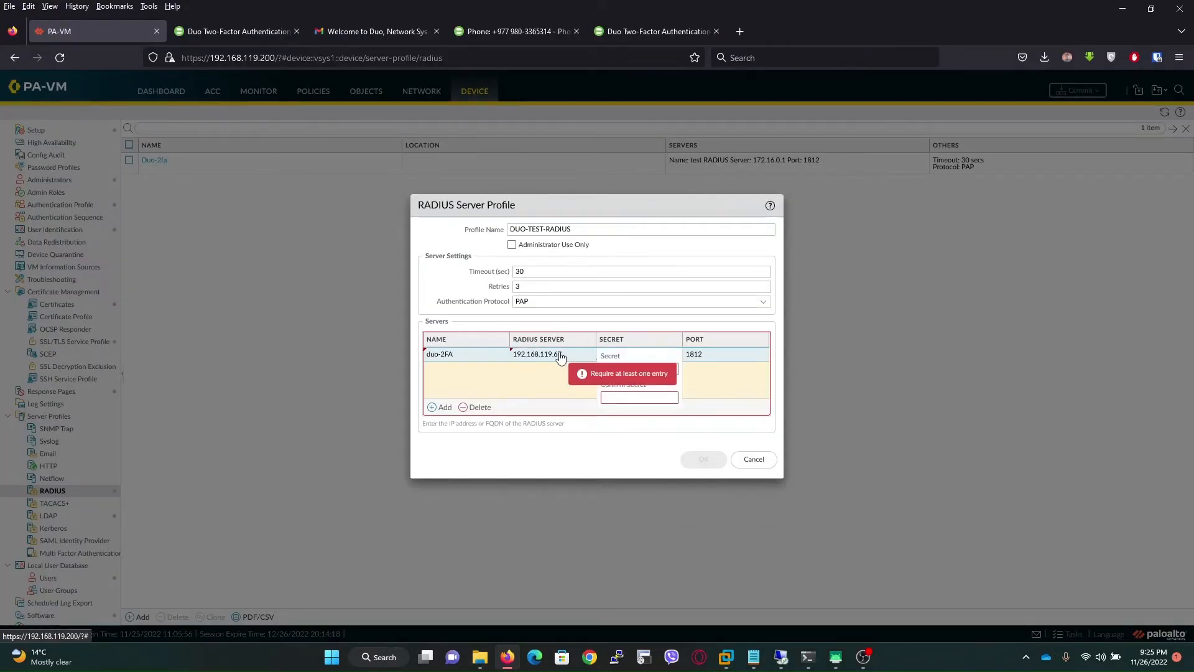
{"action": "key", "text": "ctrl+v"}
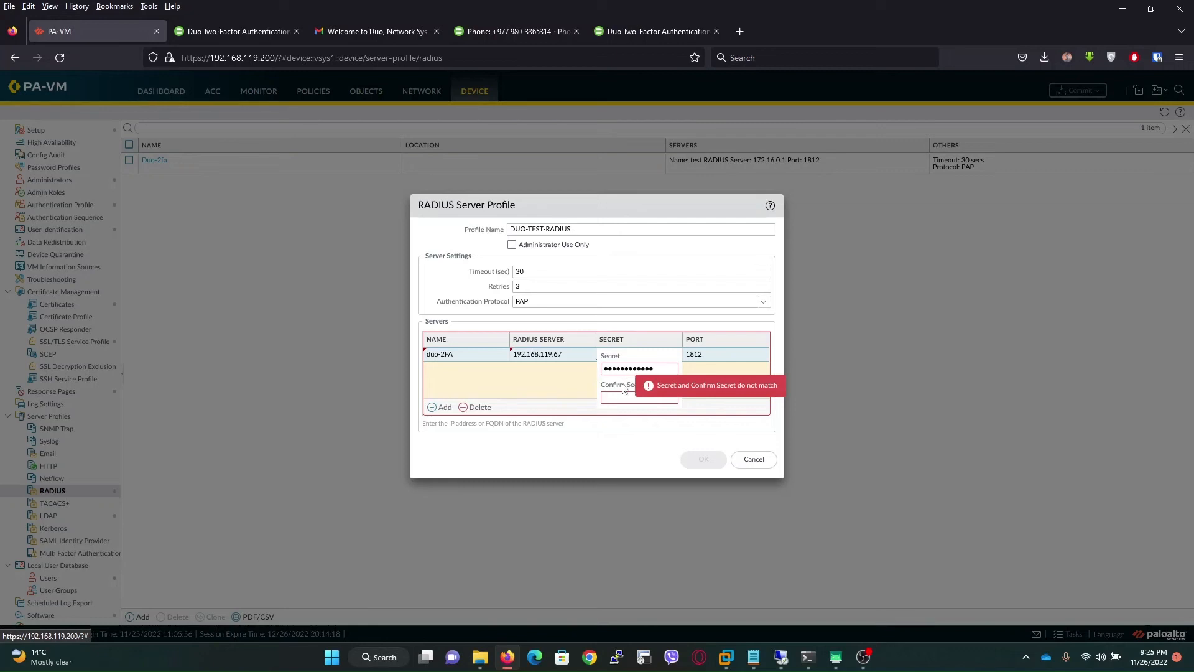
{"action": "double_click", "coordinate": [661, 368]}
{"action": "mouse_move", "coordinate": [781, 657]}
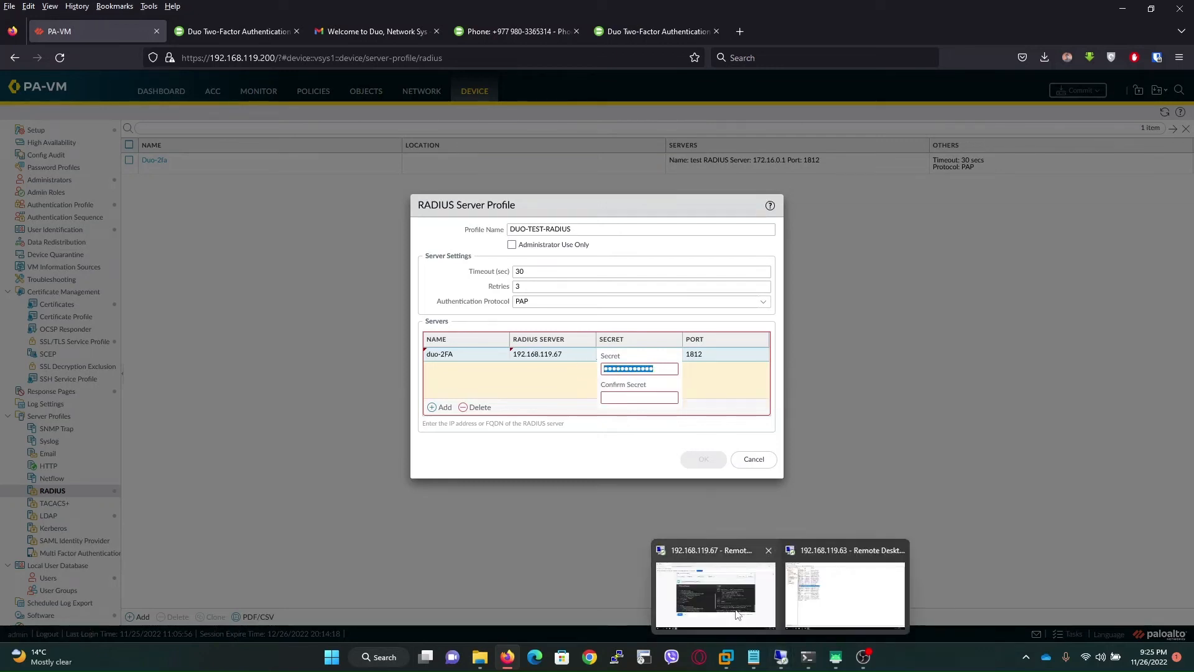
{"action": "mouse_move", "coordinate": [738, 614]}
{"action": "key", "text": "BackSpace"}
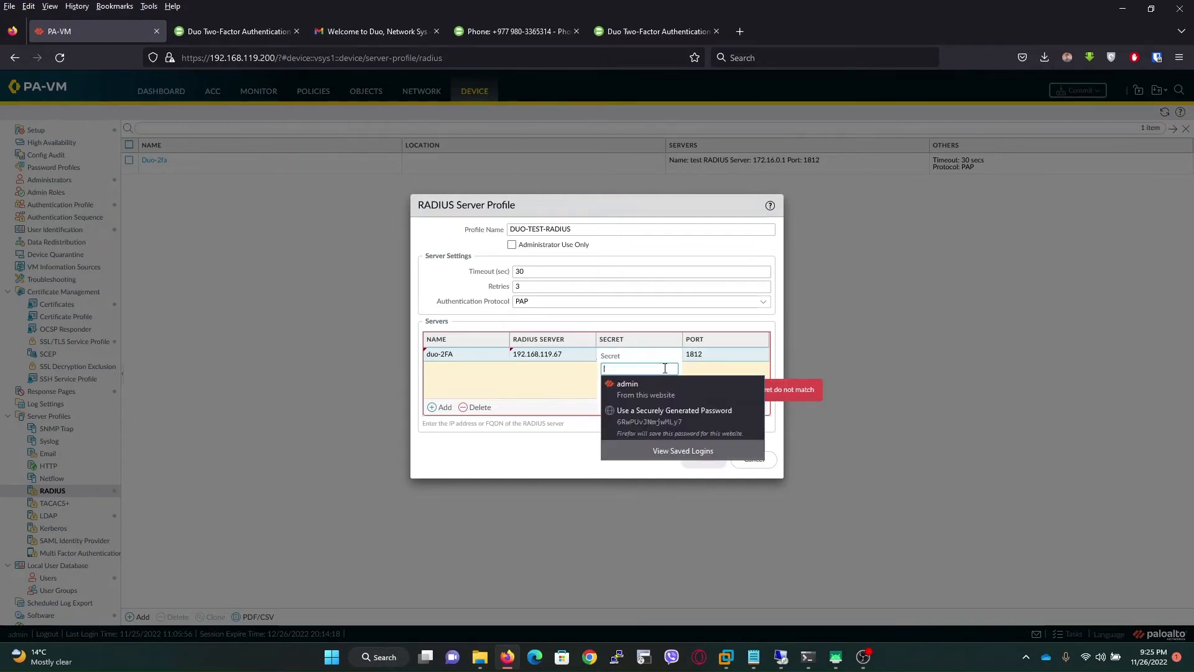
- Enter and confirm the duo-2FA server's shared secret, and save the RADIUS profile without updating the browser's stored login
{"action": "type", "text": "•••"}
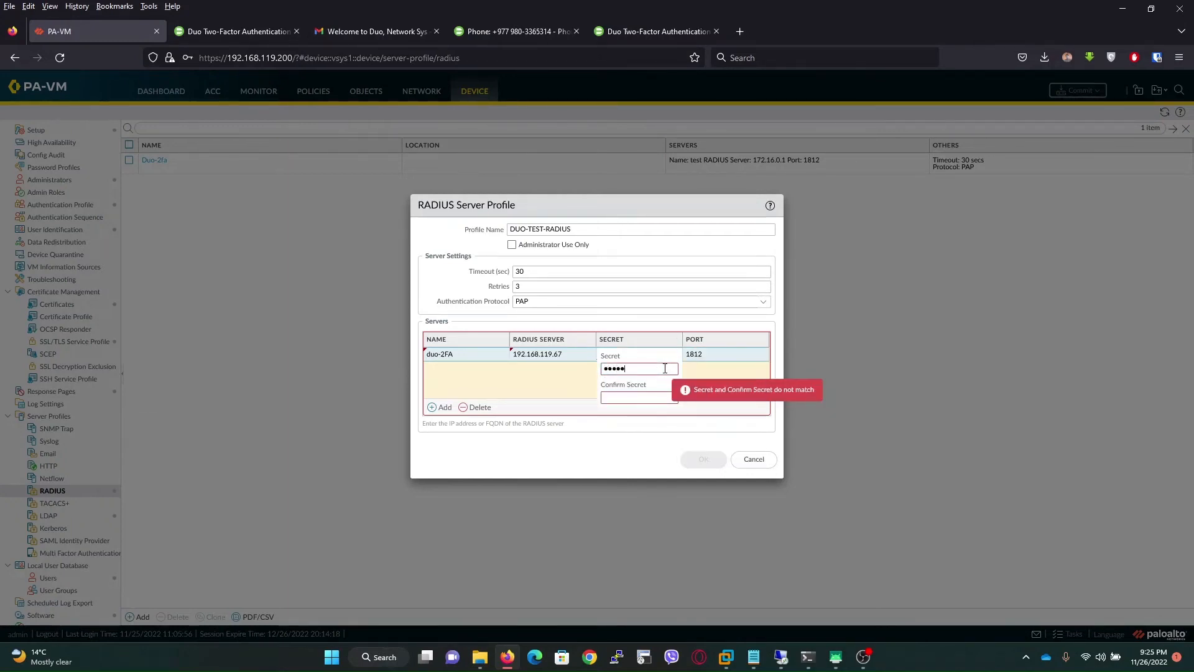
{"action": "key", "text": "Tab"}
{"action": "type", "text": "•"}
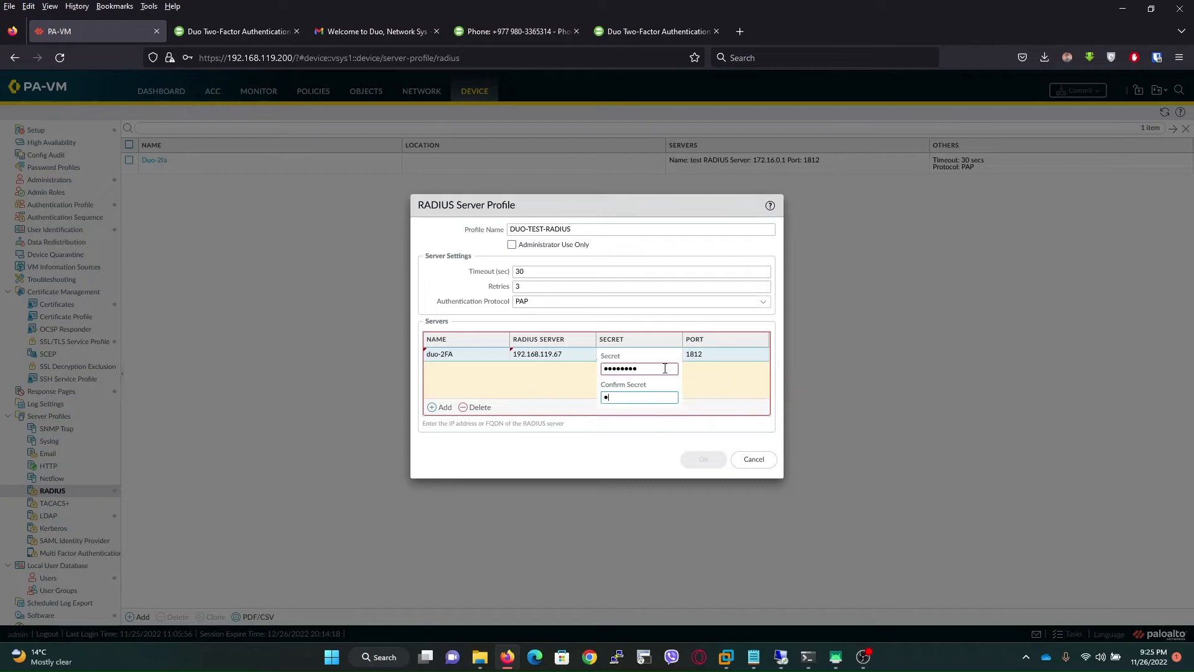
{"action": "type", "text": "••••"}
{"action": "left_click", "coordinate": [701, 404]}
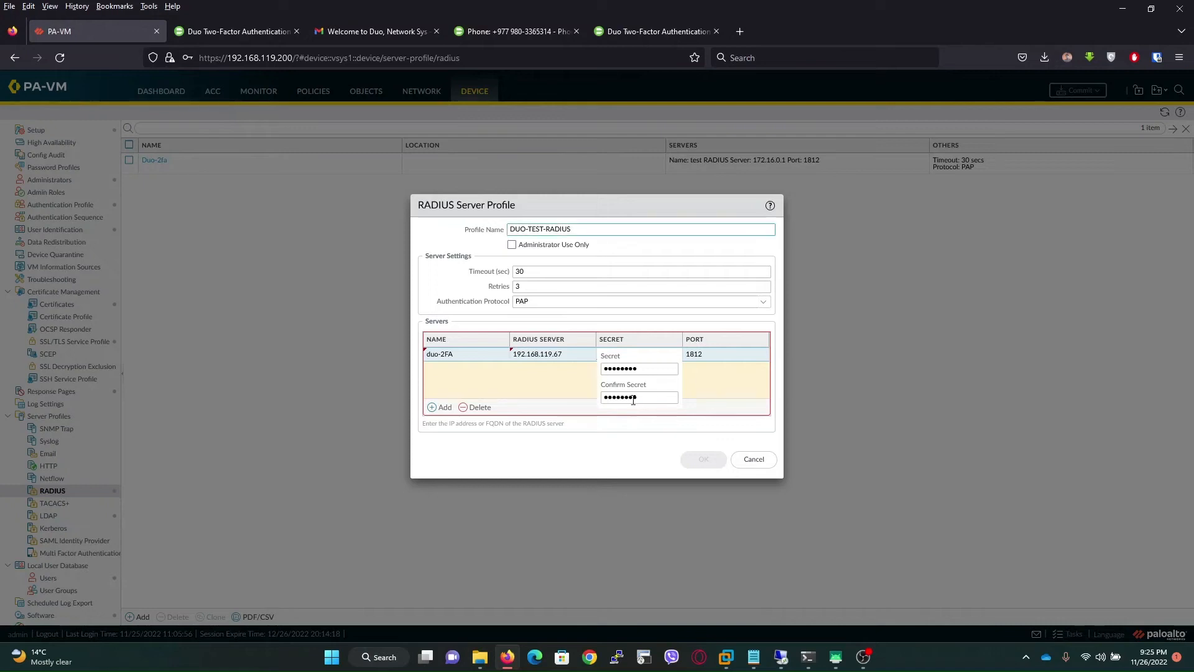
{"action": "left_click", "coordinate": [614, 399]}
{"action": "key", "text": "Tab"}
{"action": "key", "text": "Tab"}
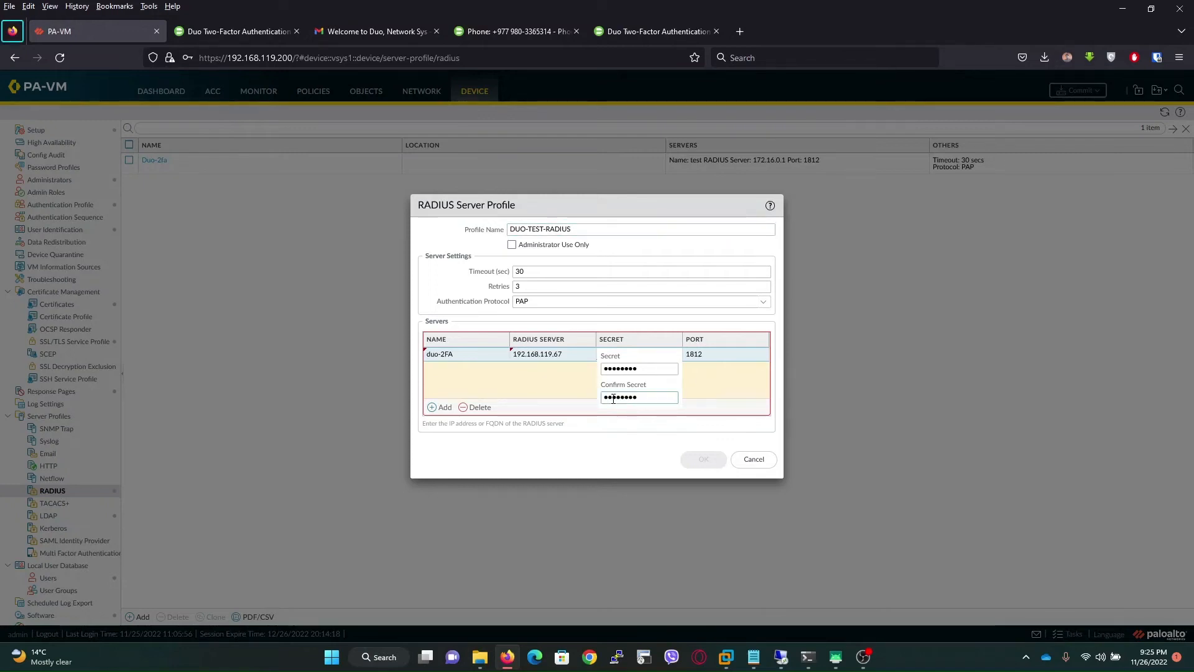
{"action": "left_click", "coordinate": [572, 393]}
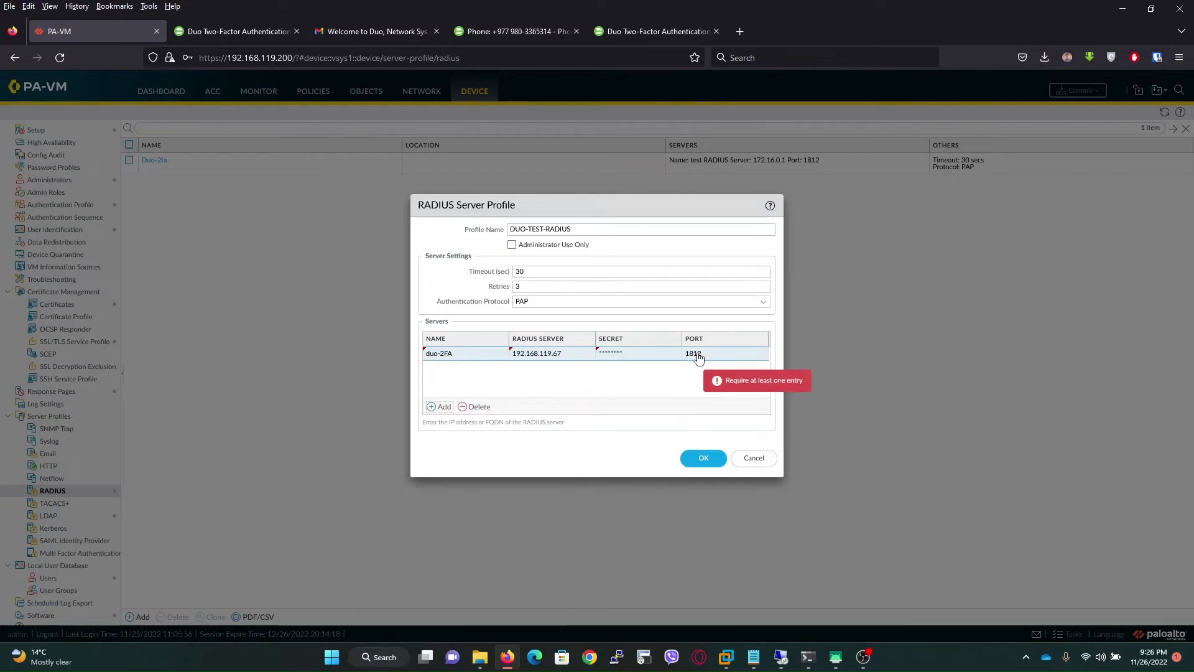
{"action": "left_click", "coordinate": [701, 459]}
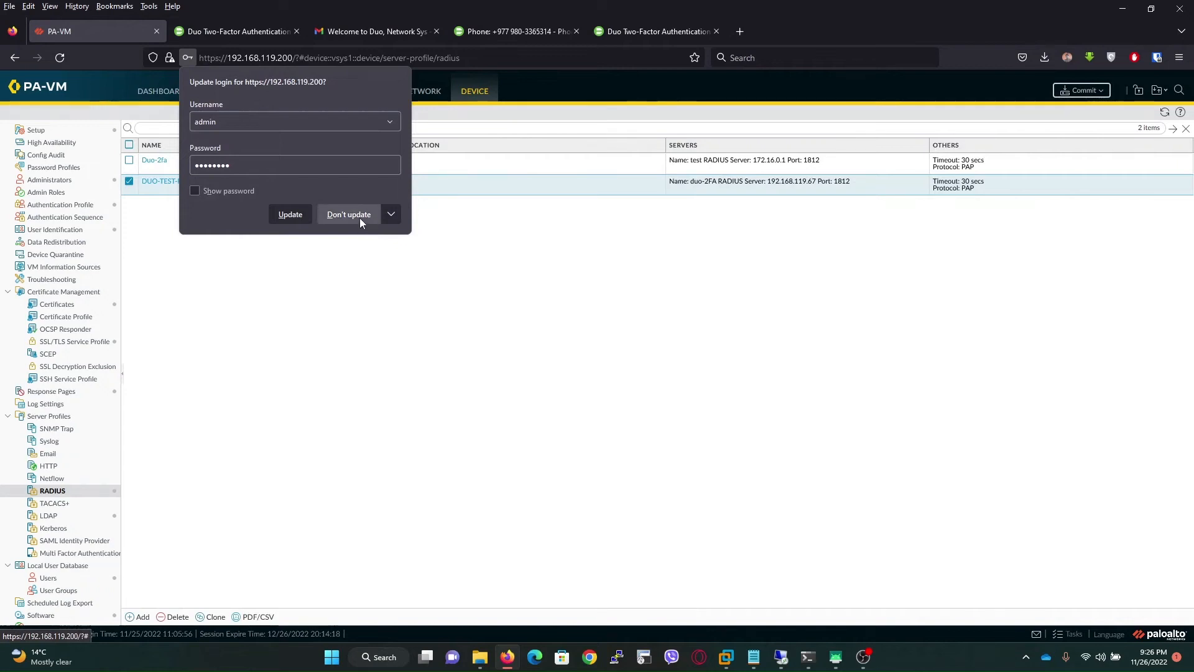
{"action": "left_click", "coordinate": [362, 217]}
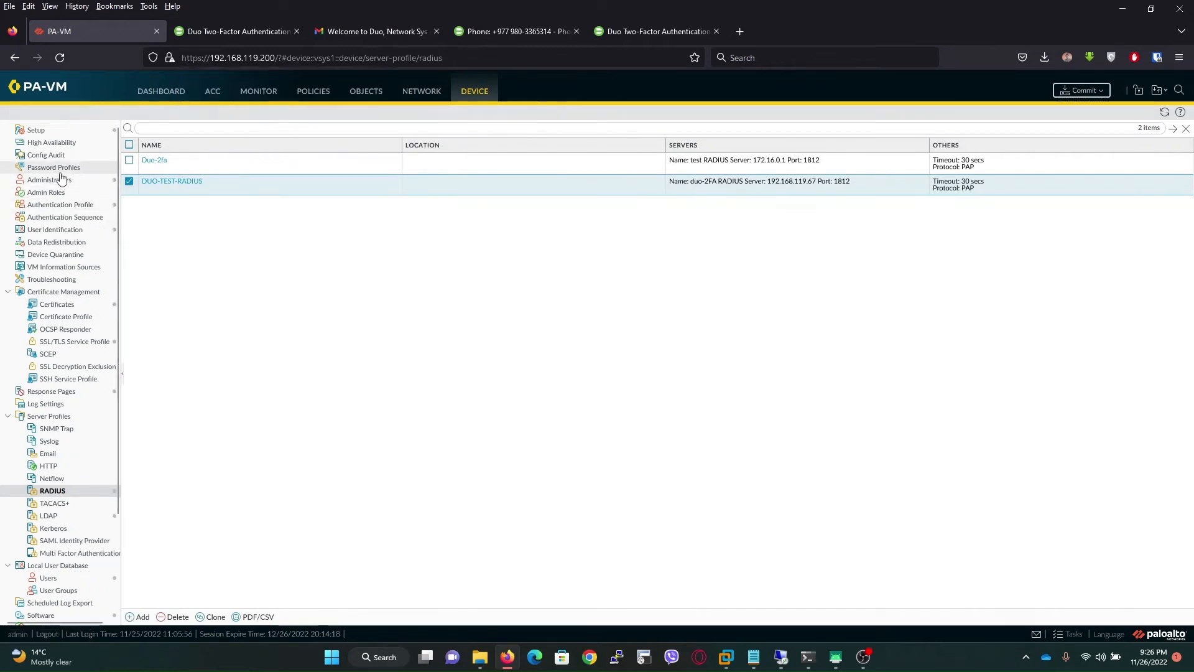
- Start a new authentication profile named AUTH-PROF_DUO
{"action": "left_click", "coordinate": [94, 204]}
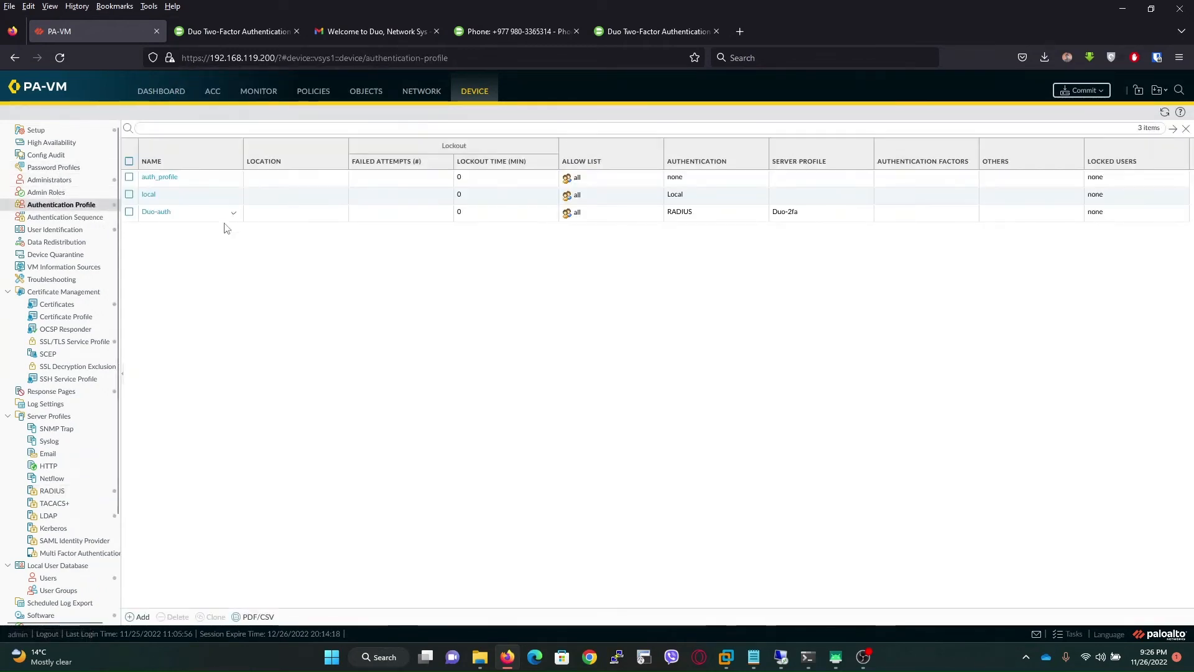
{"action": "left_click", "coordinate": [143, 618]}
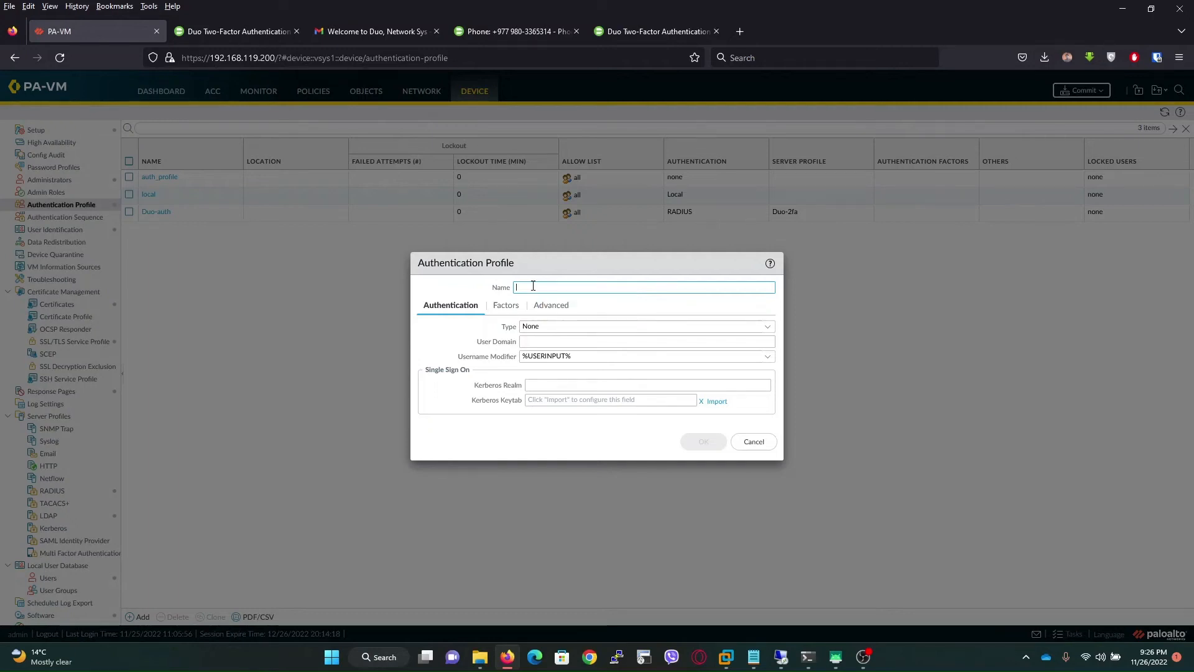
{"action": "type", "text": "TH-PROF_DUO"}
{"action": "left_click", "coordinate": [551, 287]}
{"action": "type", "text": "F_DUO"}
- Set the authentication profile's type to RADIUS and its server profile to DUO-TEST-RADIUS
{"action": "left_click", "coordinate": [770, 330]}
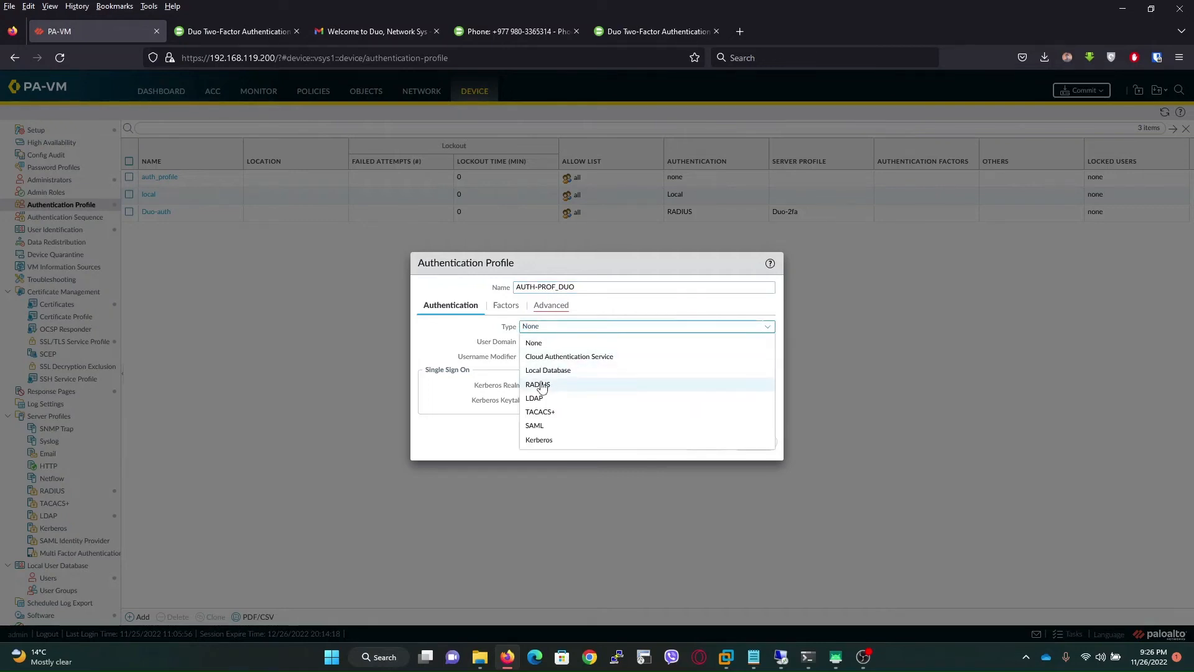
{"action": "left_click", "coordinate": [539, 385]}
{"action": "left_click", "coordinate": [768, 342]}
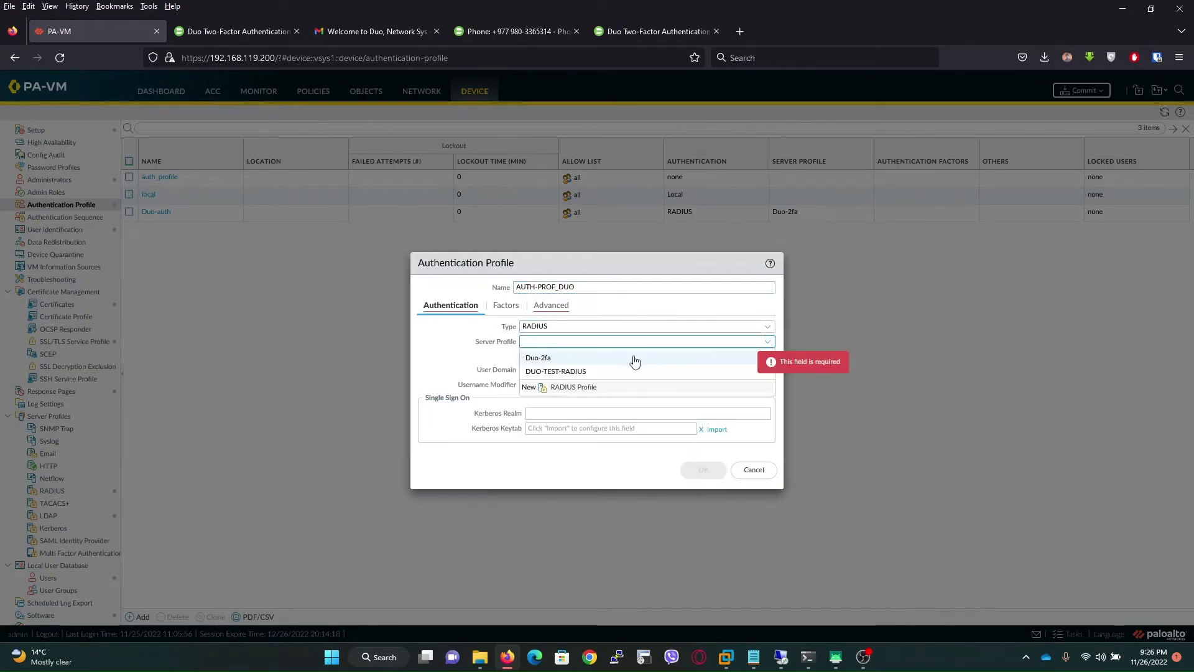
{"action": "left_click", "coordinate": [579, 372]}
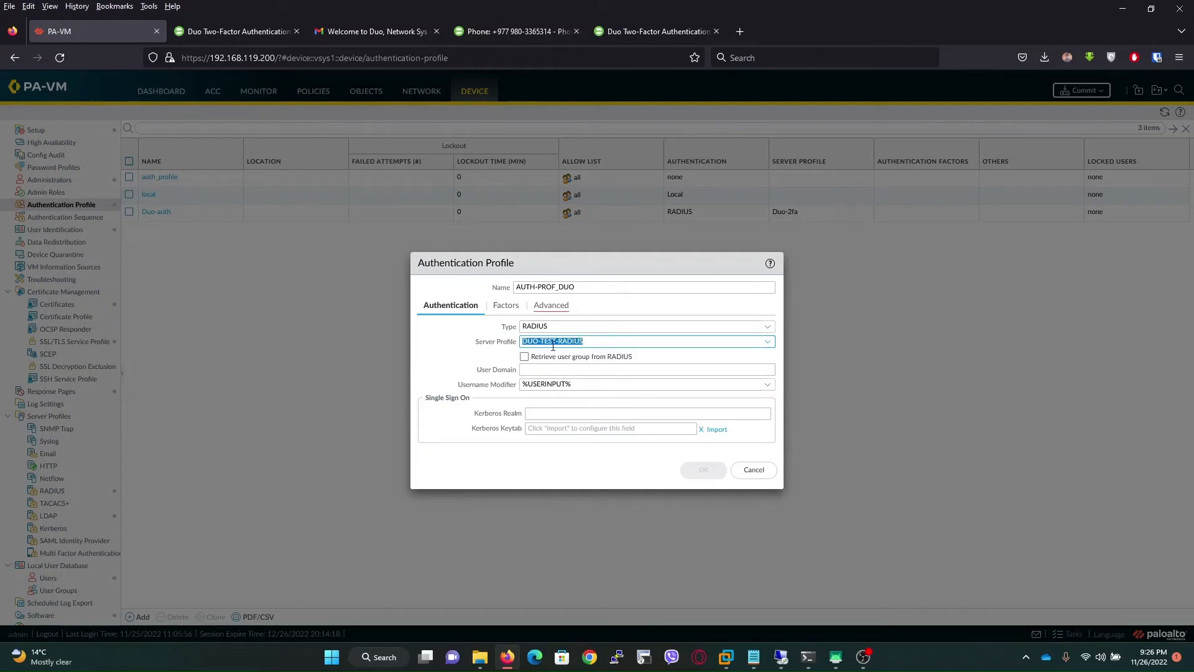
{"action": "left_click", "coordinate": [551, 369]}
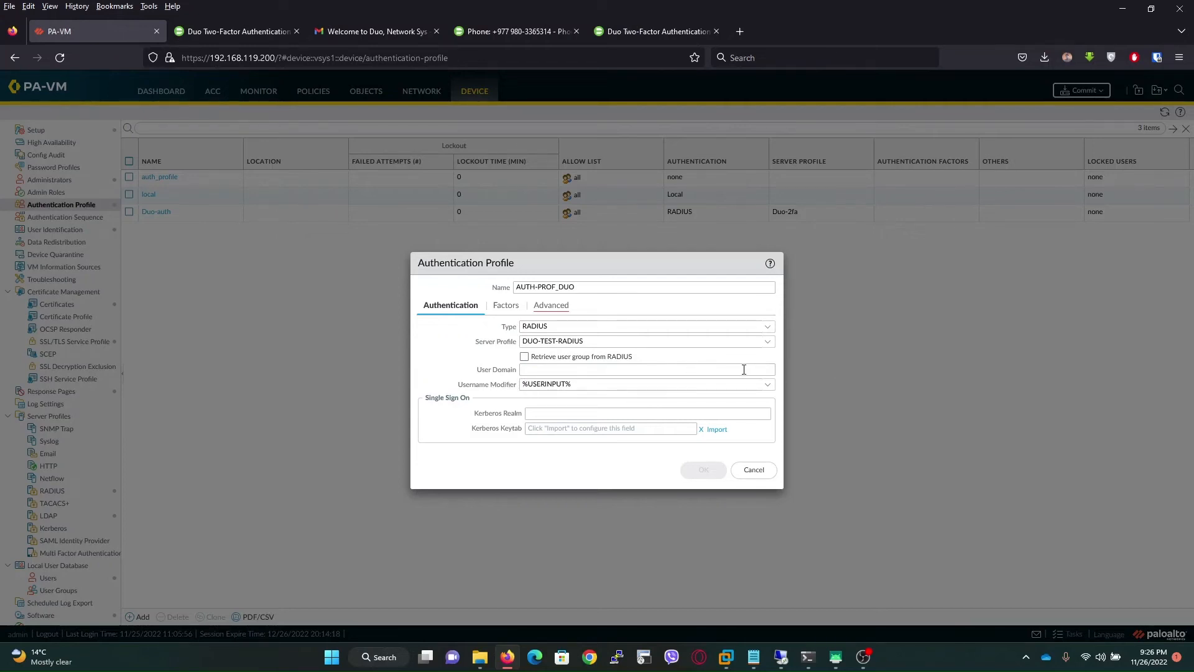
{"action": "left_click", "coordinate": [506, 305]}
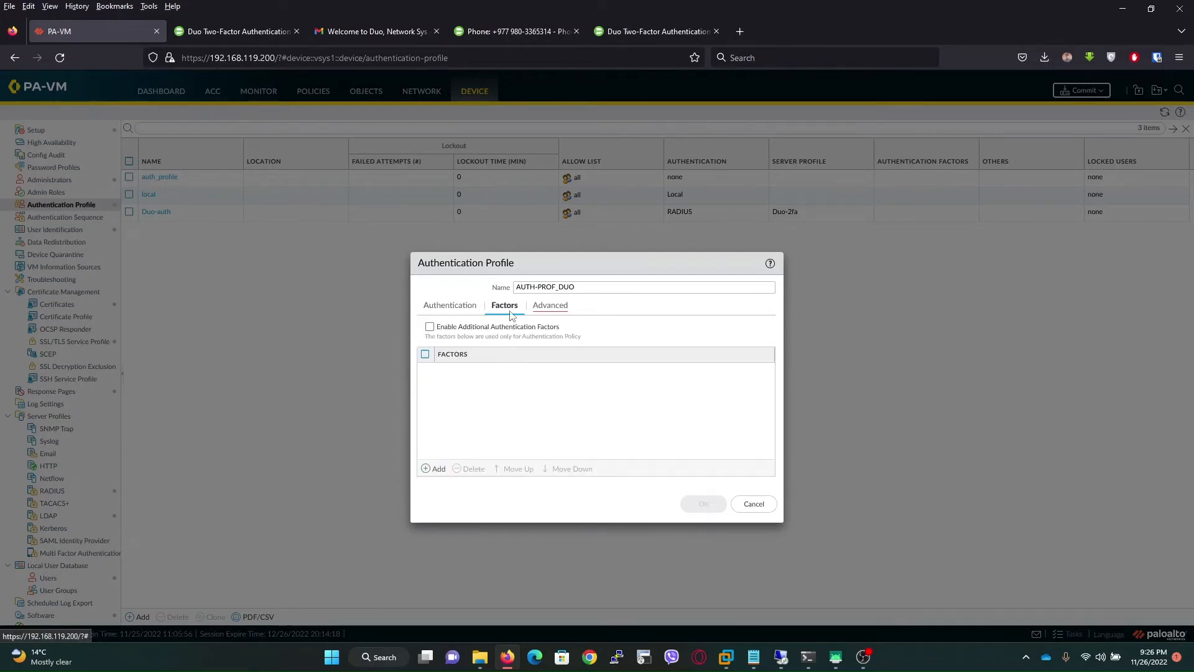
{"action": "left_click", "coordinate": [434, 469]}
{"action": "left_click", "coordinate": [530, 431]}
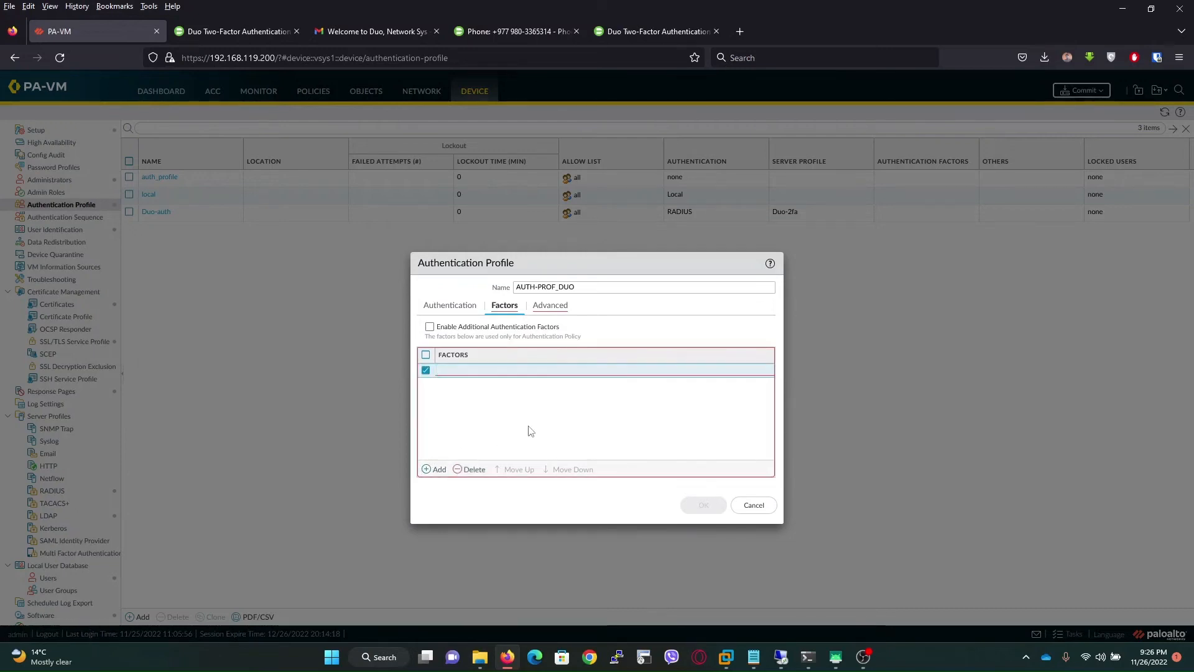
{"action": "left_click", "coordinate": [469, 474]}
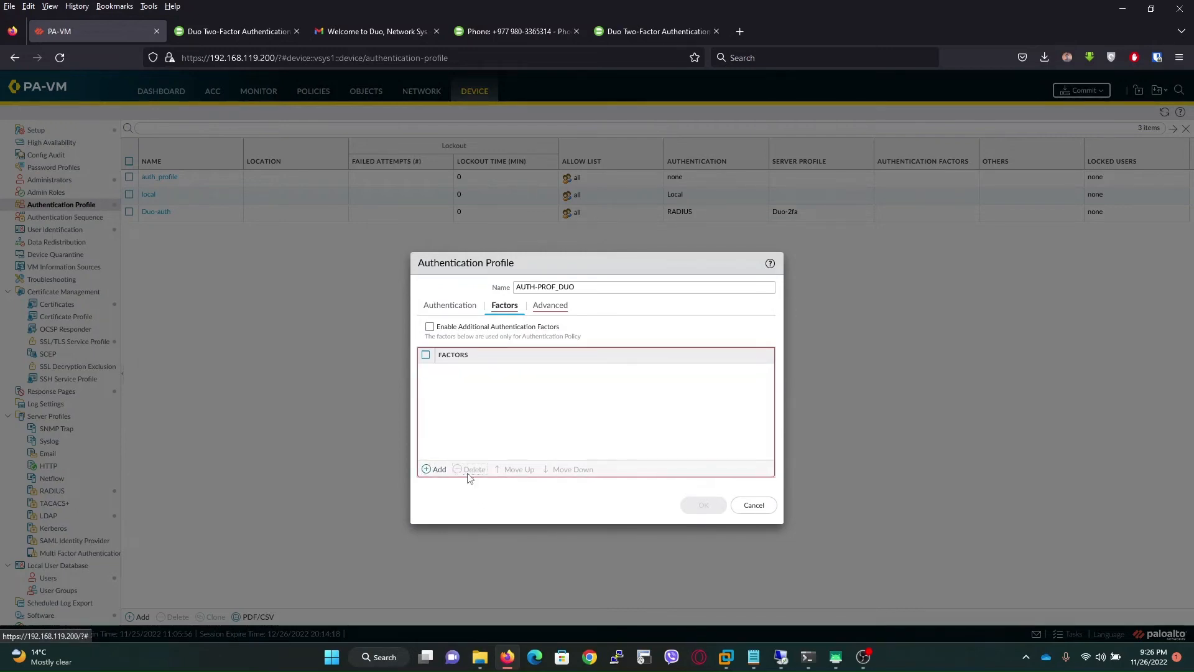
- Add all to the AUTH-PROF_DUO profile's allow list and save the authentication profile
{"action": "left_click", "coordinate": [539, 309]}
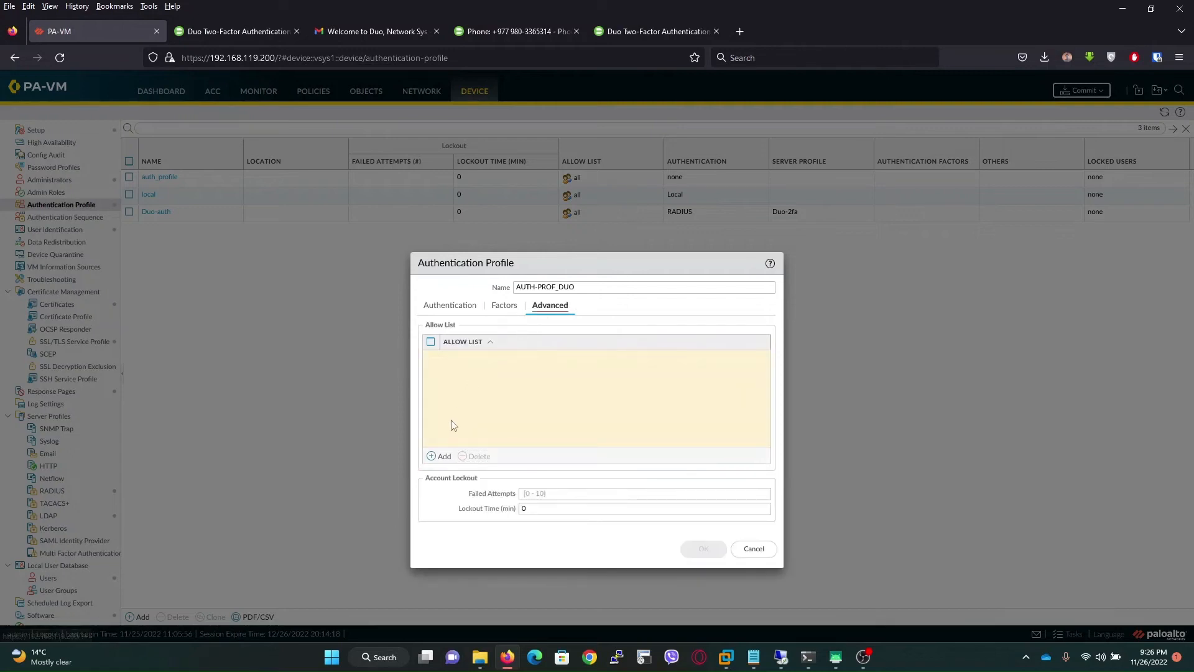
{"action": "left_click", "coordinate": [437, 456]}
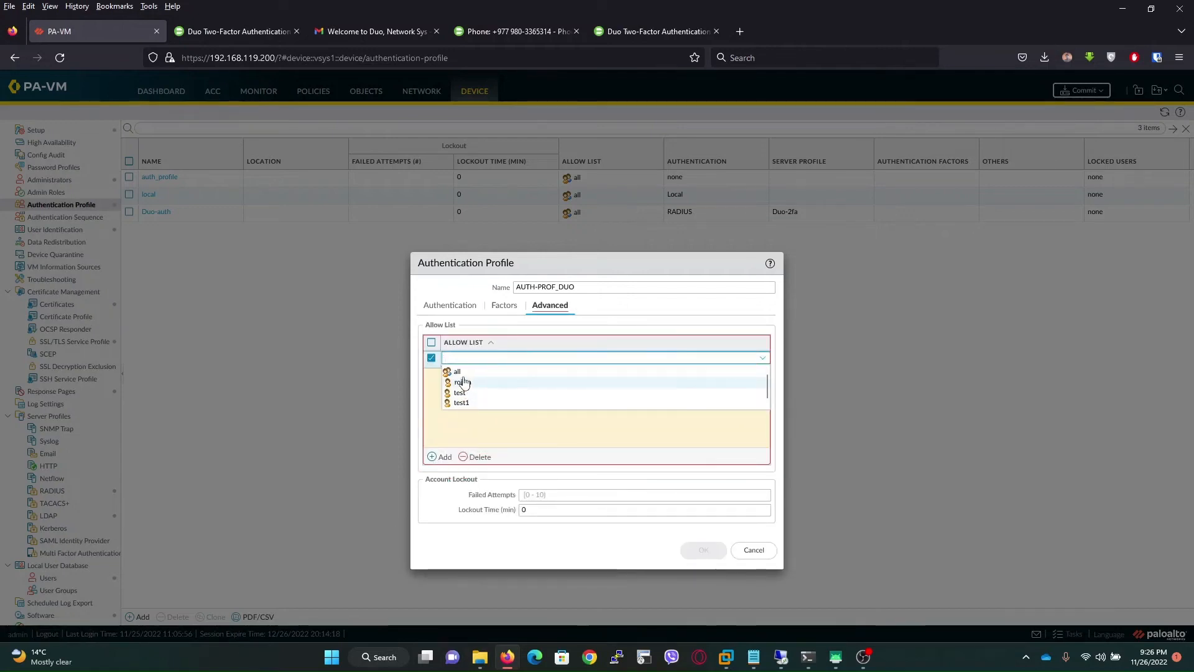
{"action": "left_click", "coordinate": [458, 371]}
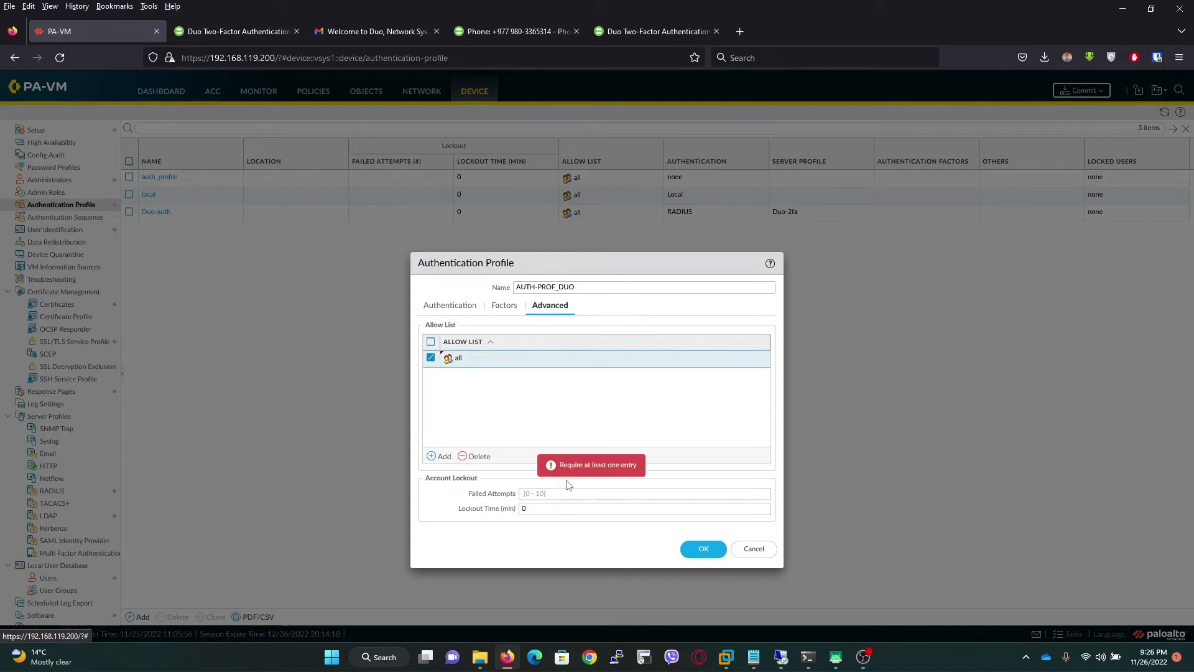
{"action": "left_click", "coordinate": [704, 548]}
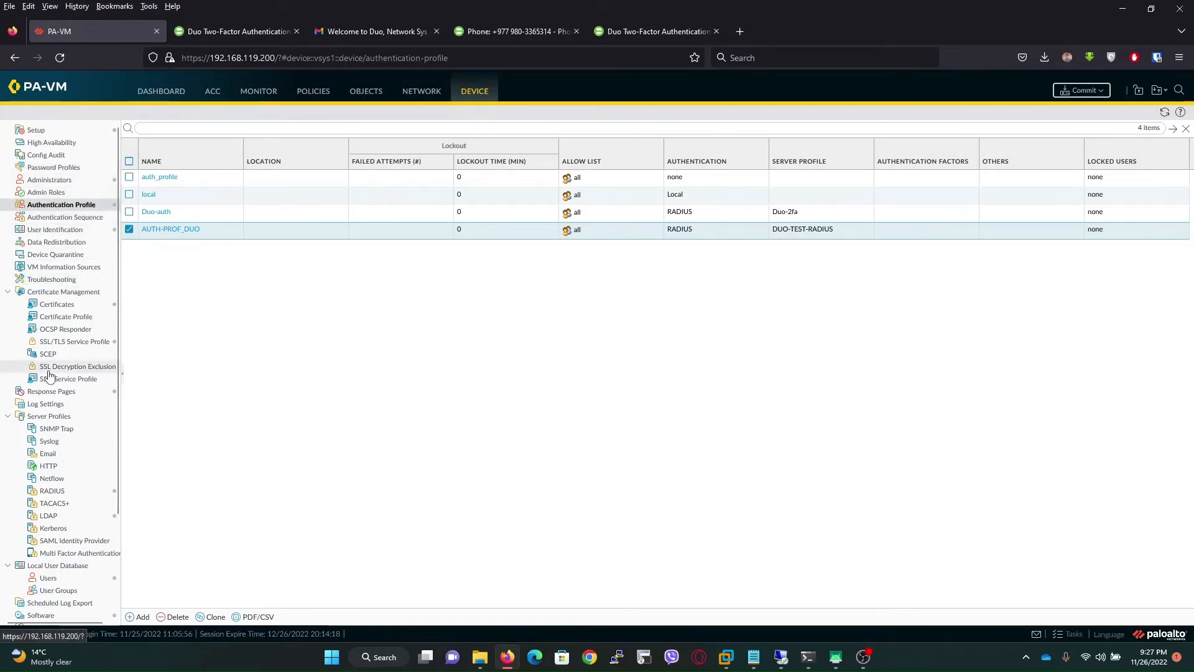
- Set the authentication profile of the client-auth entry in the GlobalProtect gateway gp-gateway to AUTH-PROF_DUO
{"action": "left_click", "coordinate": [421, 93]}
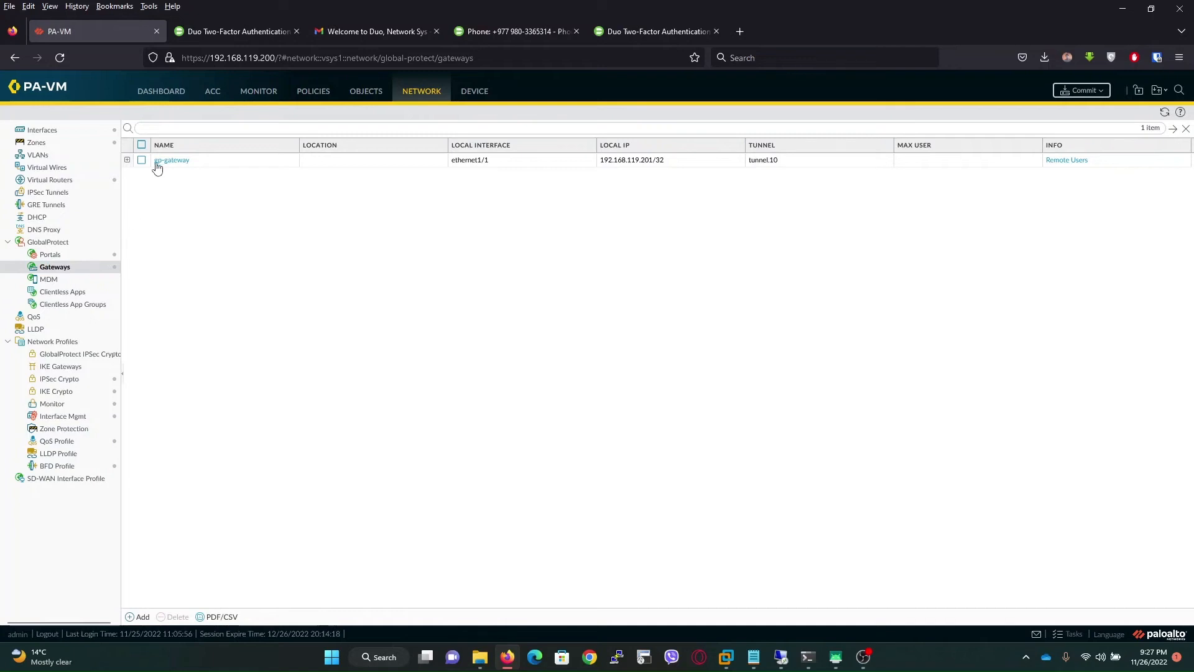
{"action": "left_click", "coordinate": [163, 161]}
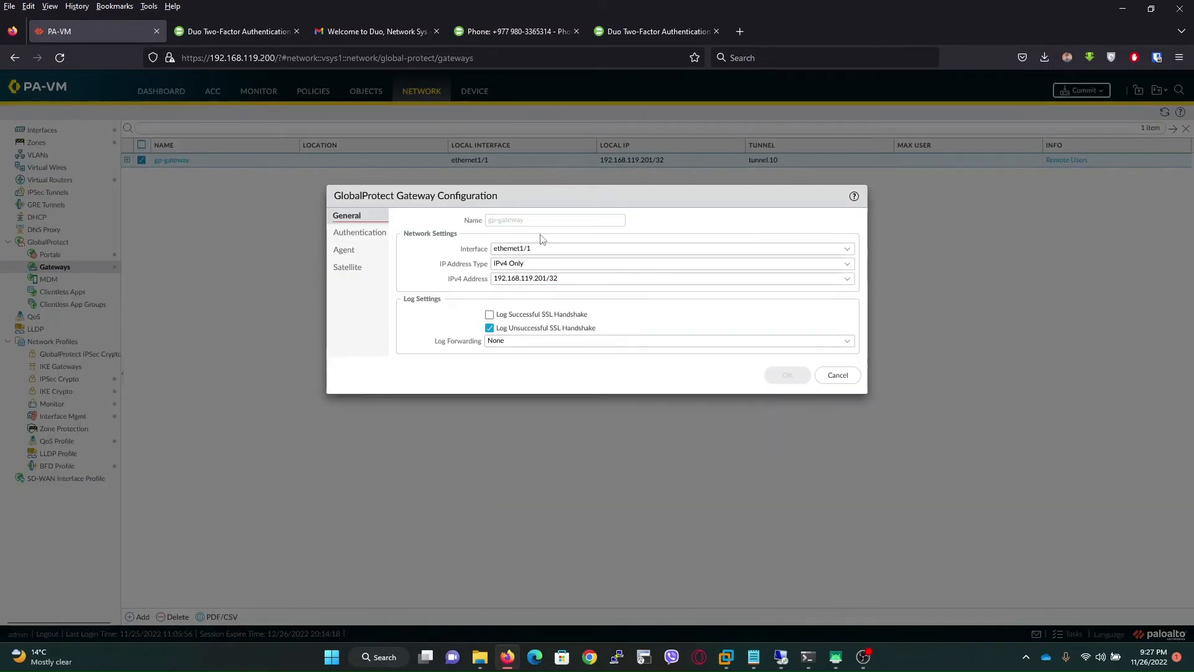
{"action": "left_click", "coordinate": [366, 237]}
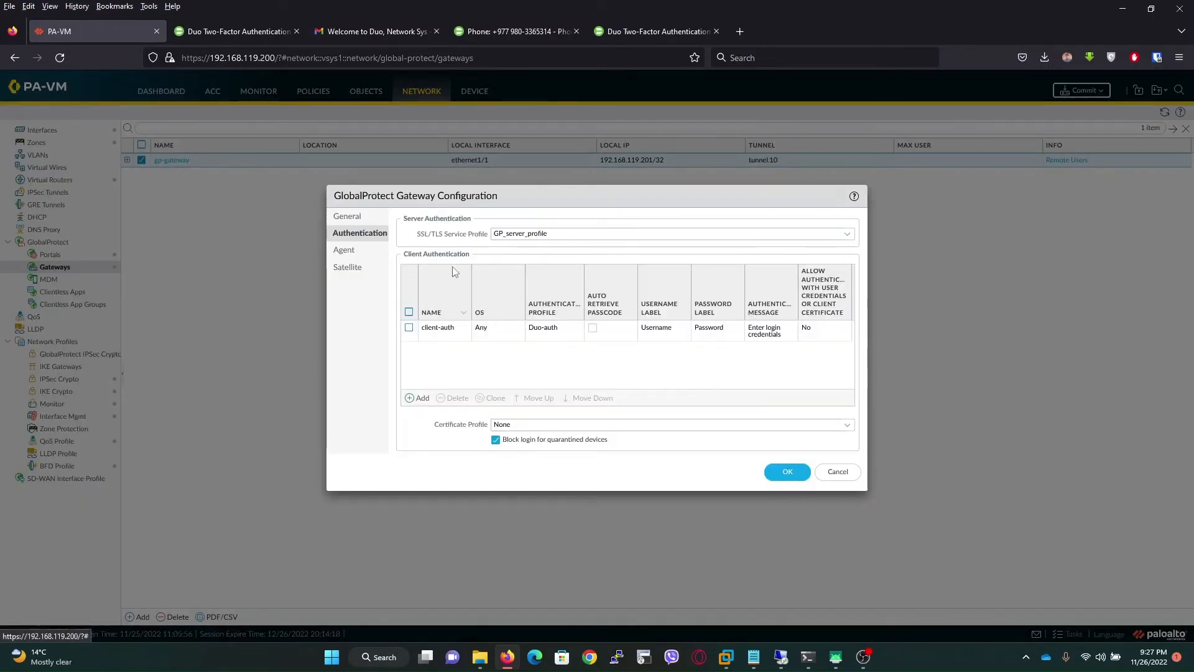
{"action": "left_click", "coordinate": [437, 328]}
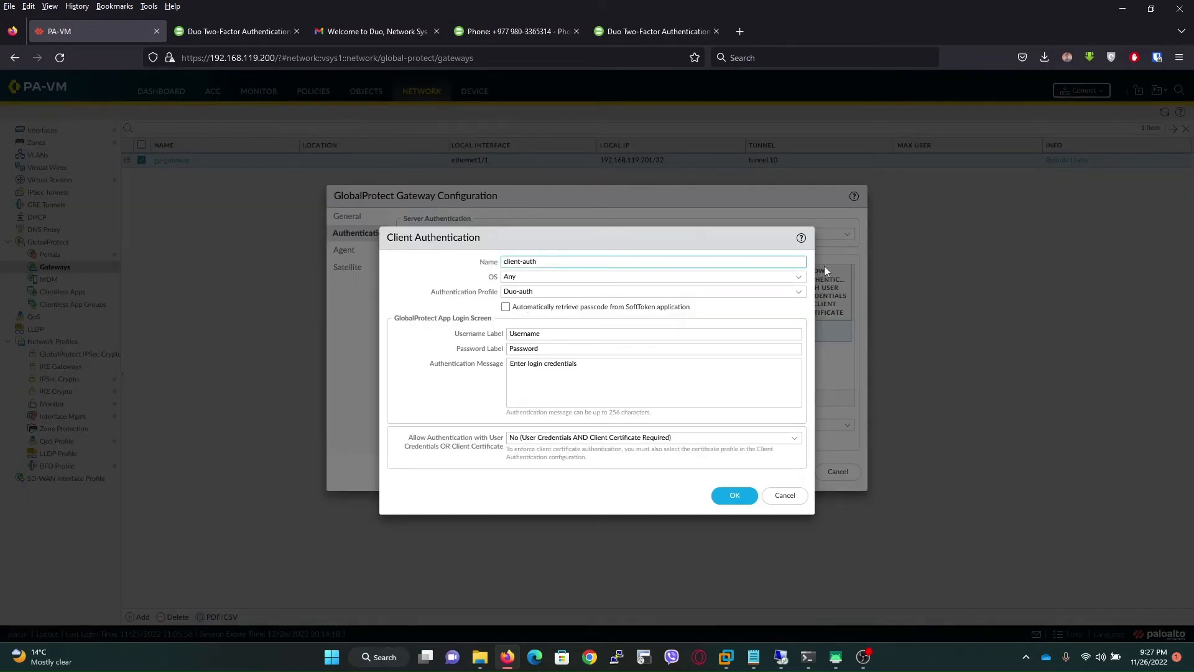
{"action": "left_click", "coordinate": [800, 293]}
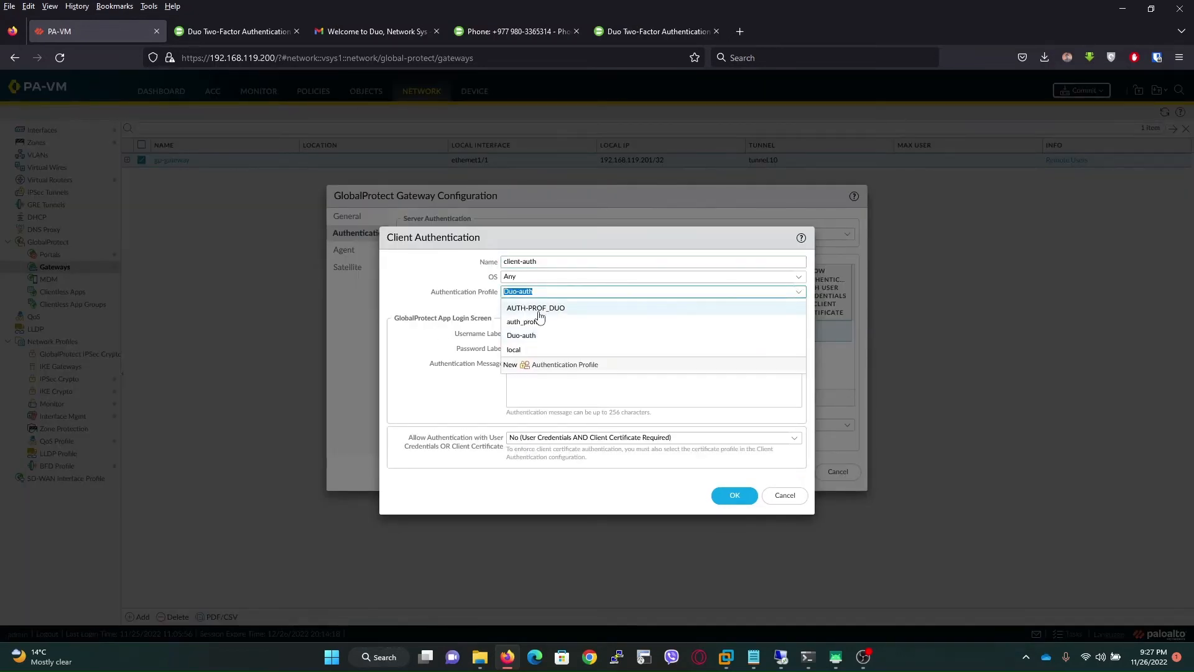
{"action": "left_click", "coordinate": [533, 308]}
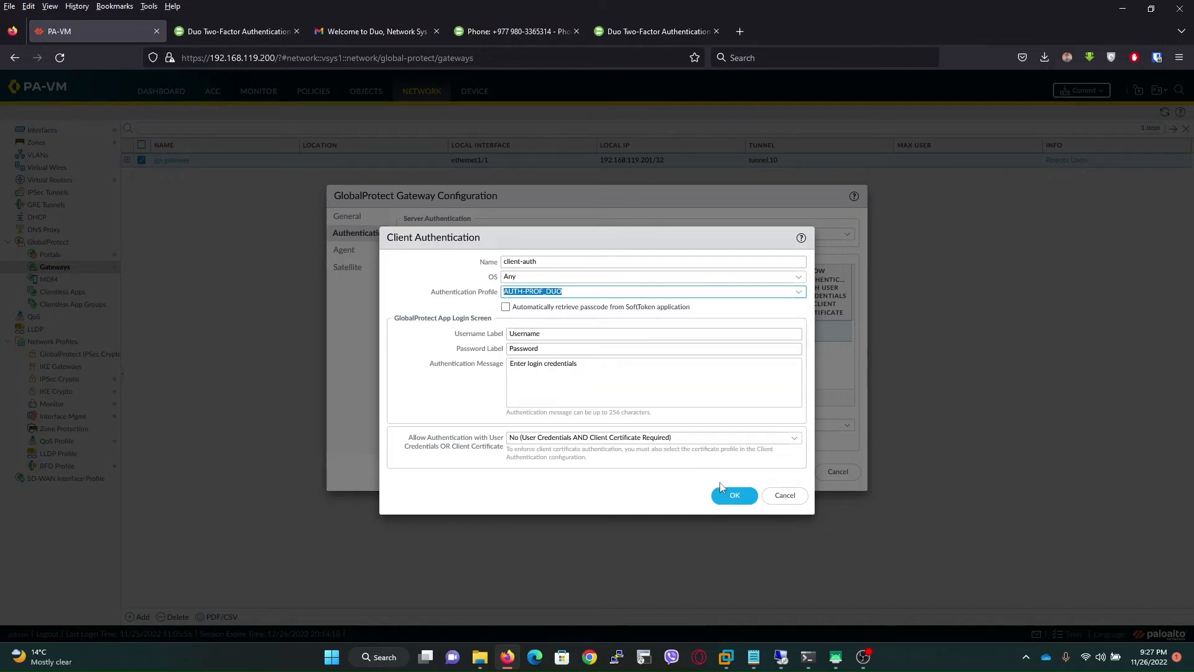
{"action": "left_click", "coordinate": [730, 496]}
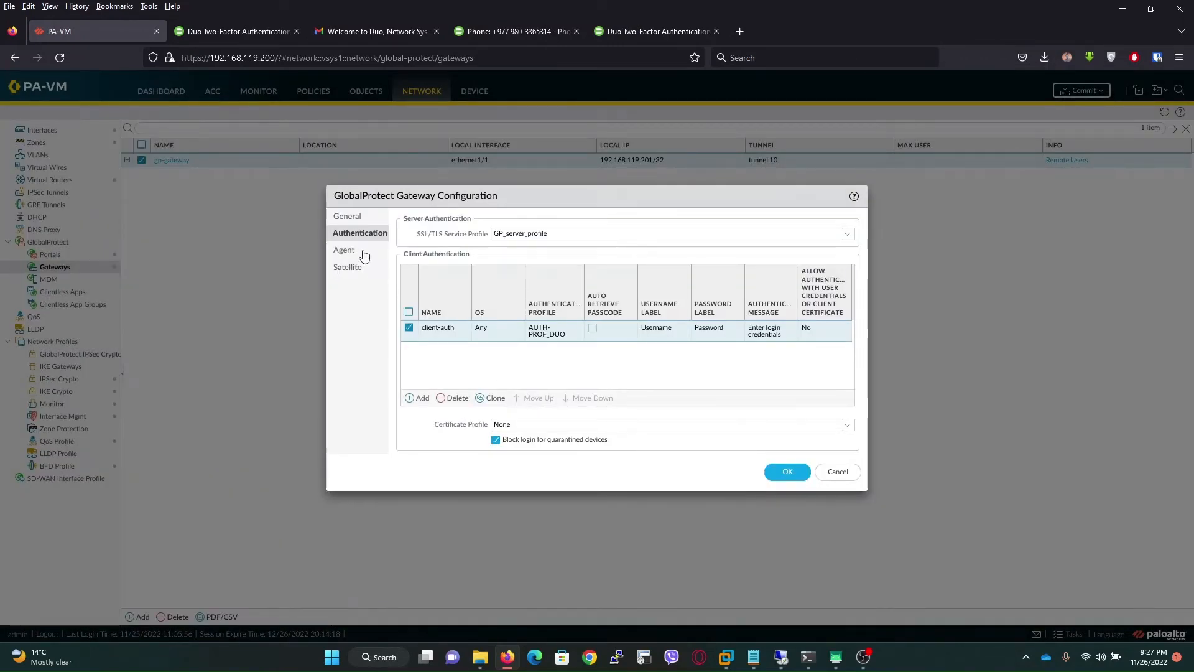
- Check the authentication override settings of the gateway's gp-agent client config and save the gateway configuration
{"action": "left_click", "coordinate": [346, 255]}
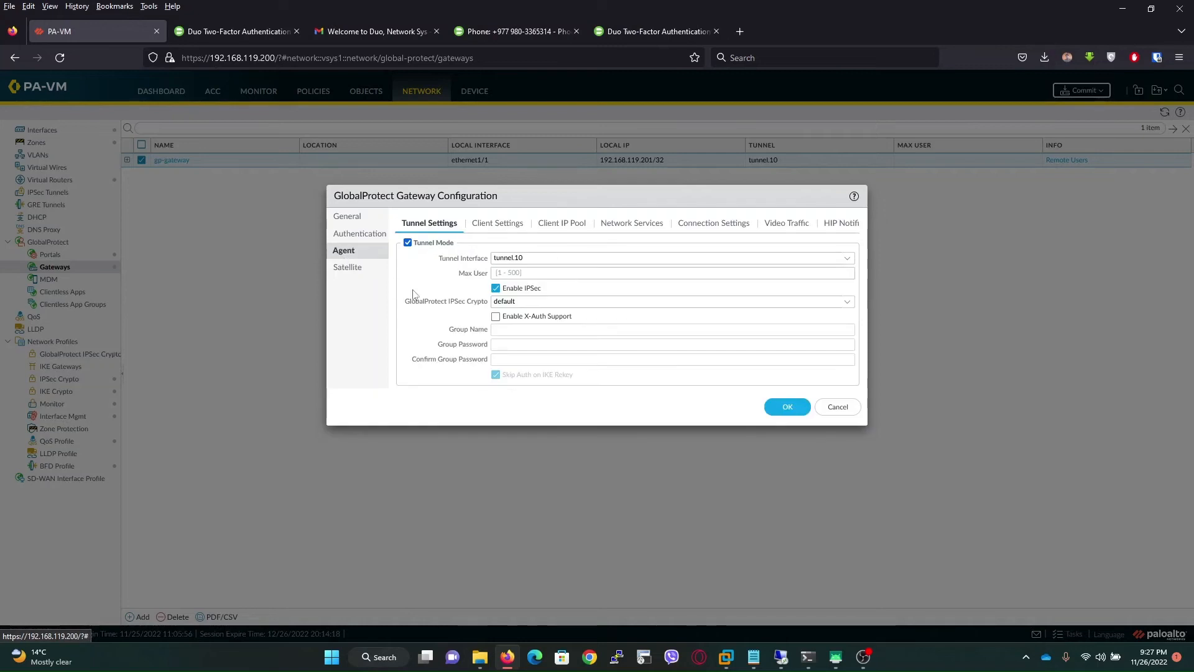
{"action": "left_click", "coordinate": [487, 228]}
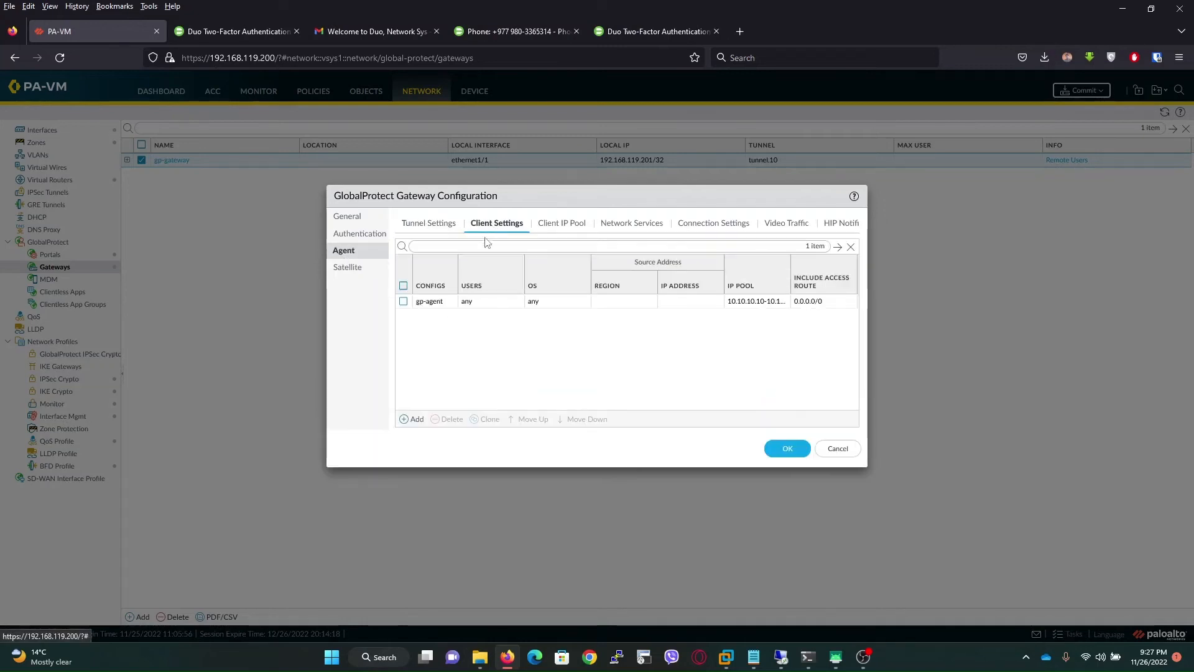
{"action": "left_click", "coordinate": [434, 302]}
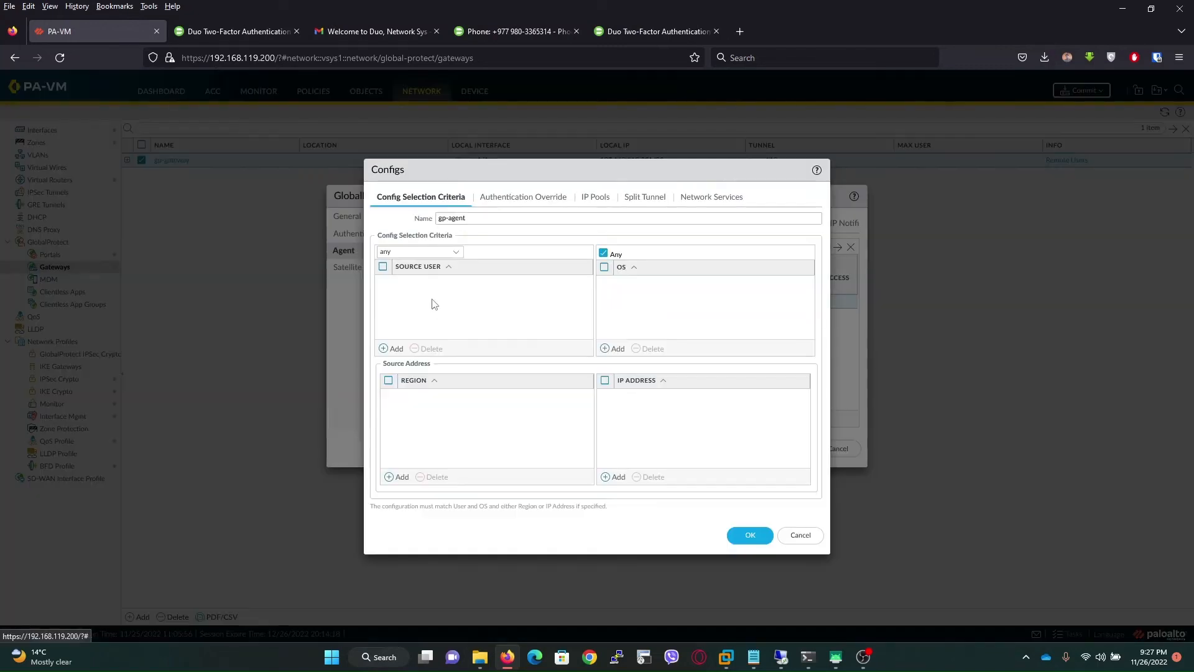
{"action": "left_click", "coordinate": [506, 199]}
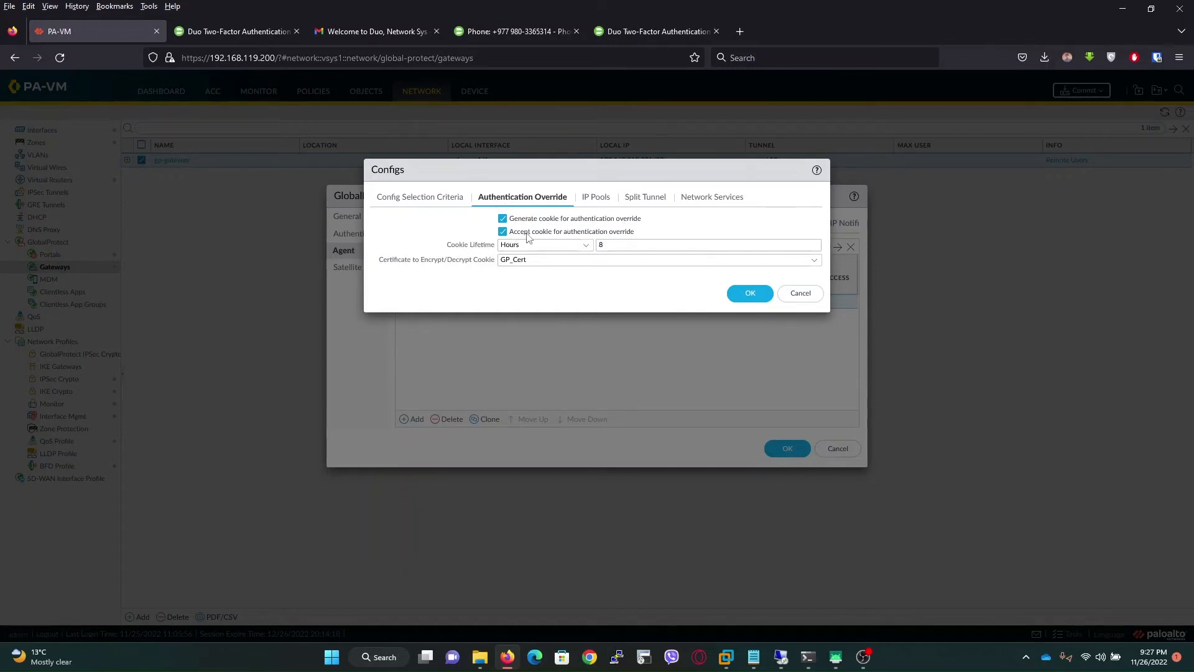
{"action": "left_click", "coordinate": [750, 293]}
{"action": "left_click", "coordinate": [785, 445]}
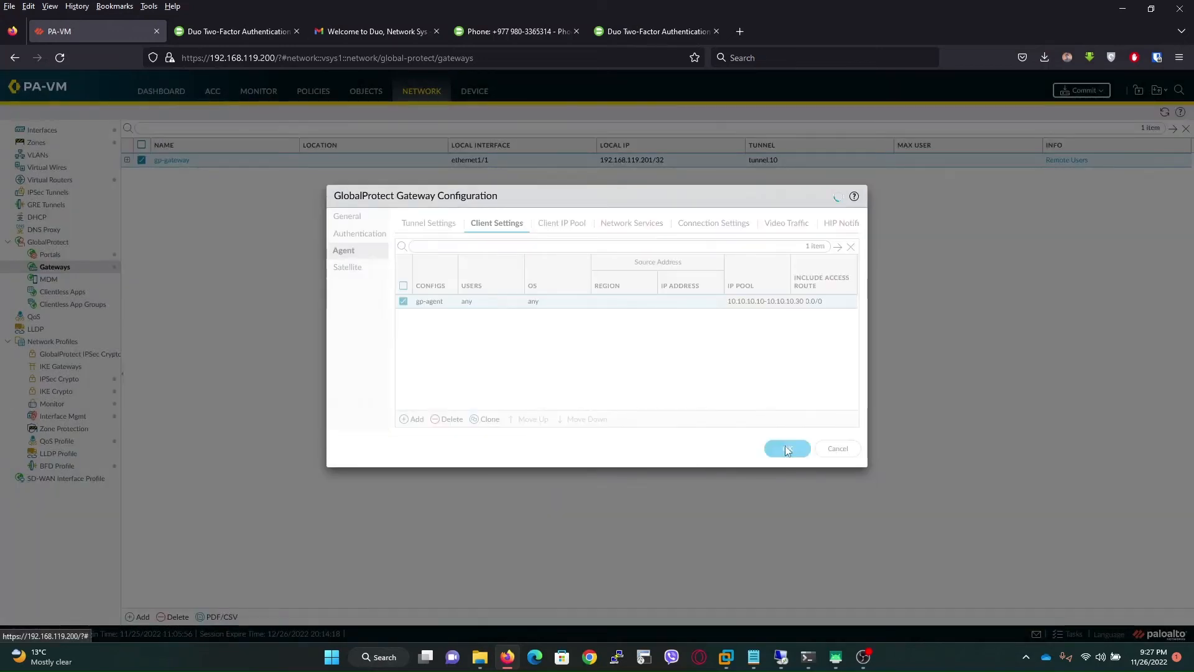
- Set the authentication profile of the gp-client-auth entry in the GlobalProtect portal gp-test to AUTH-PROF_DUO and recheck the entry
{"action": "left_click", "coordinate": [57, 254]}
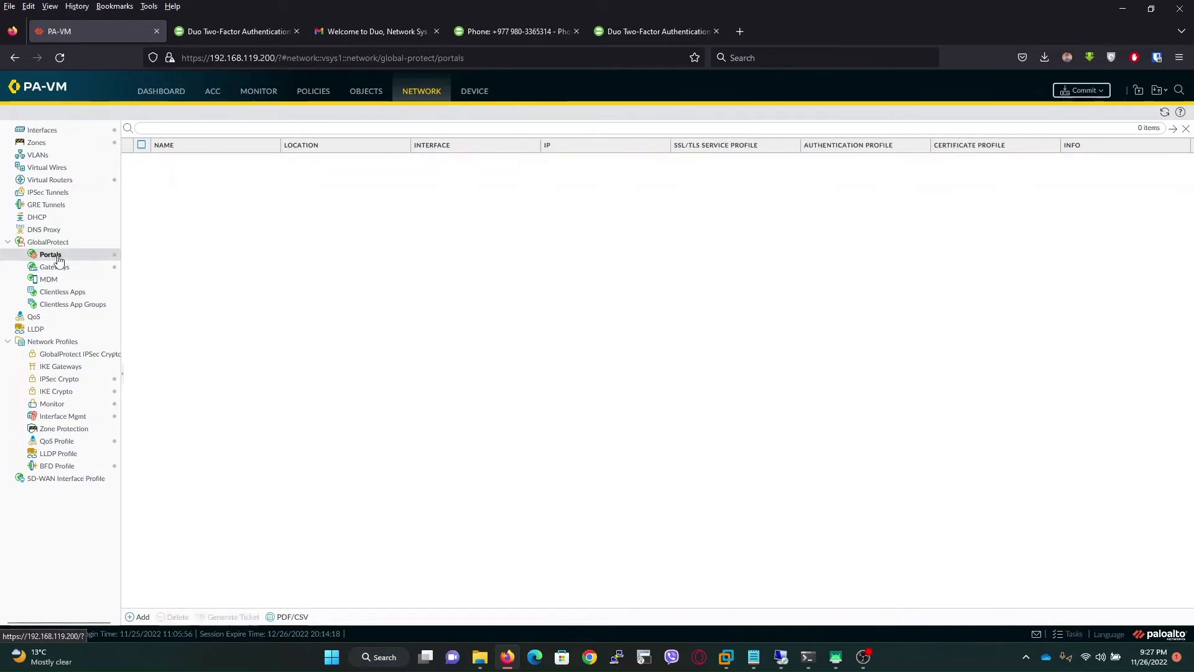
{"action": "left_click", "coordinate": [165, 160]}
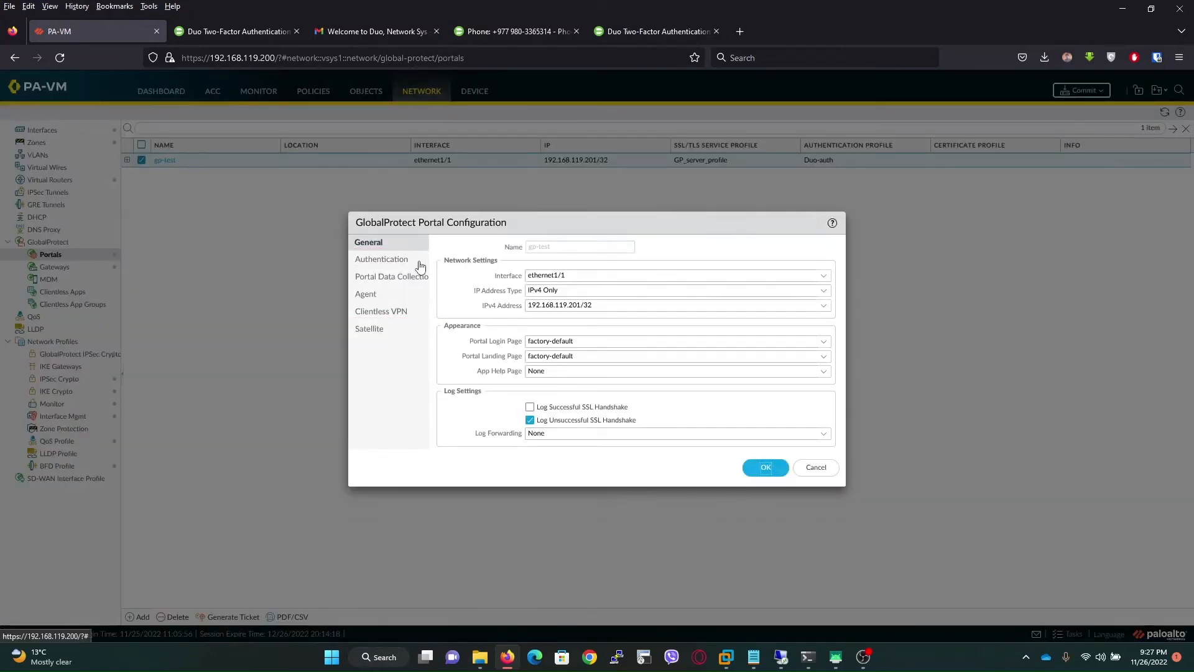
{"action": "left_click", "coordinate": [389, 262]}
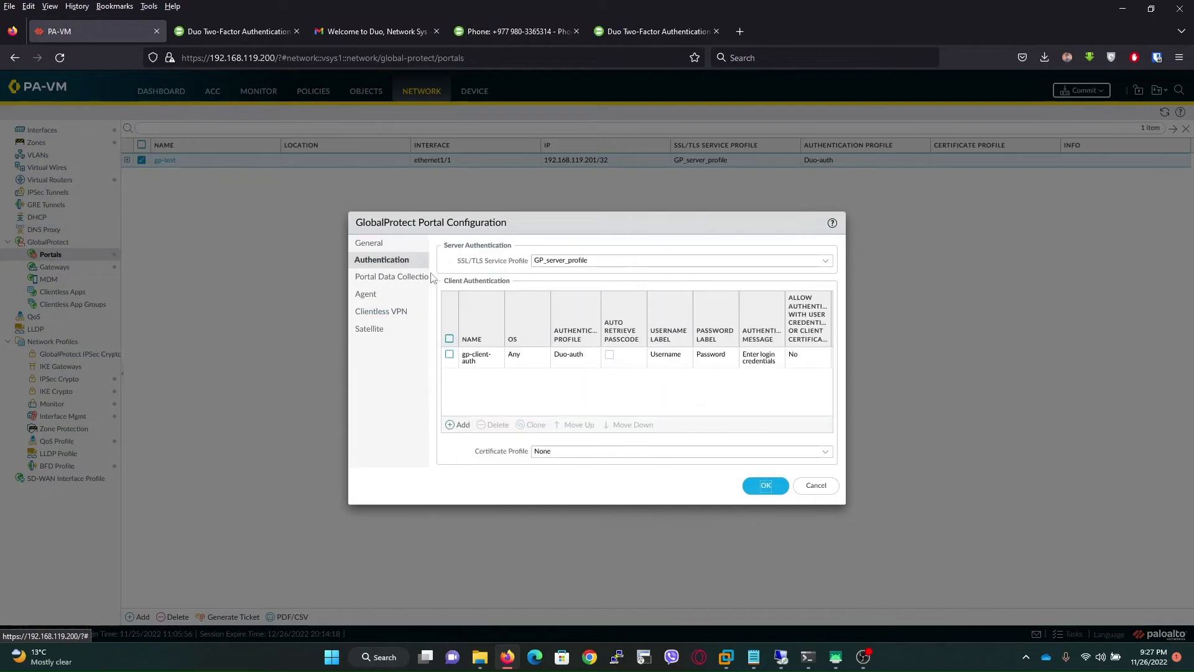
{"action": "left_click", "coordinate": [471, 359]}
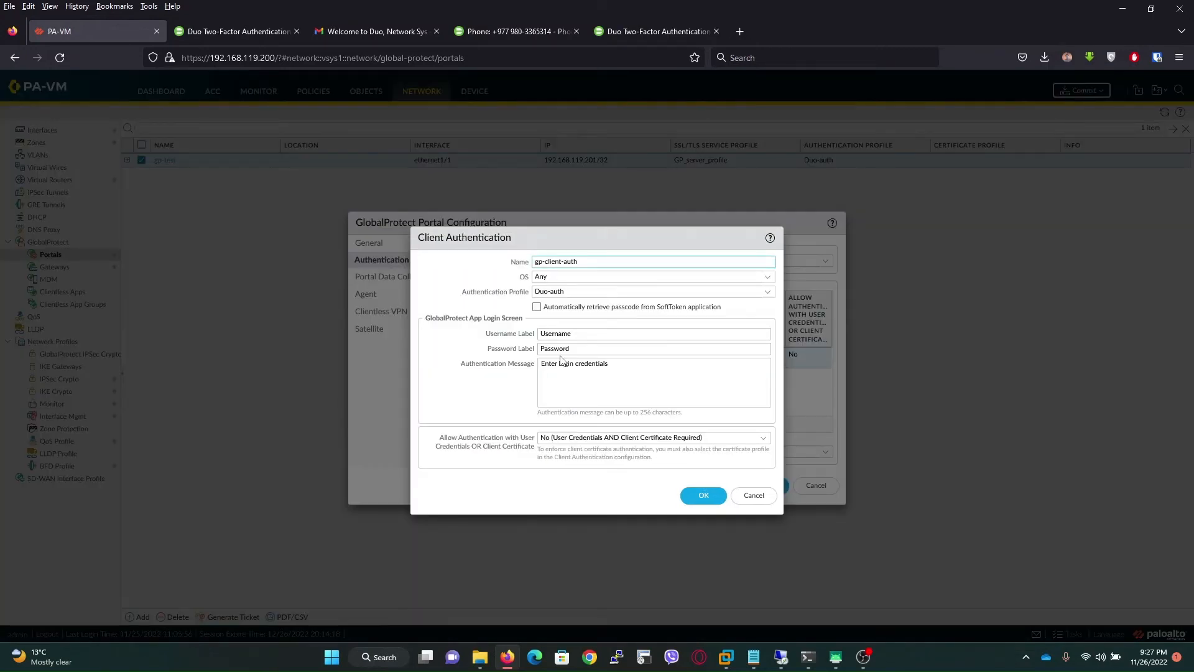
{"action": "left_click", "coordinate": [769, 295]}
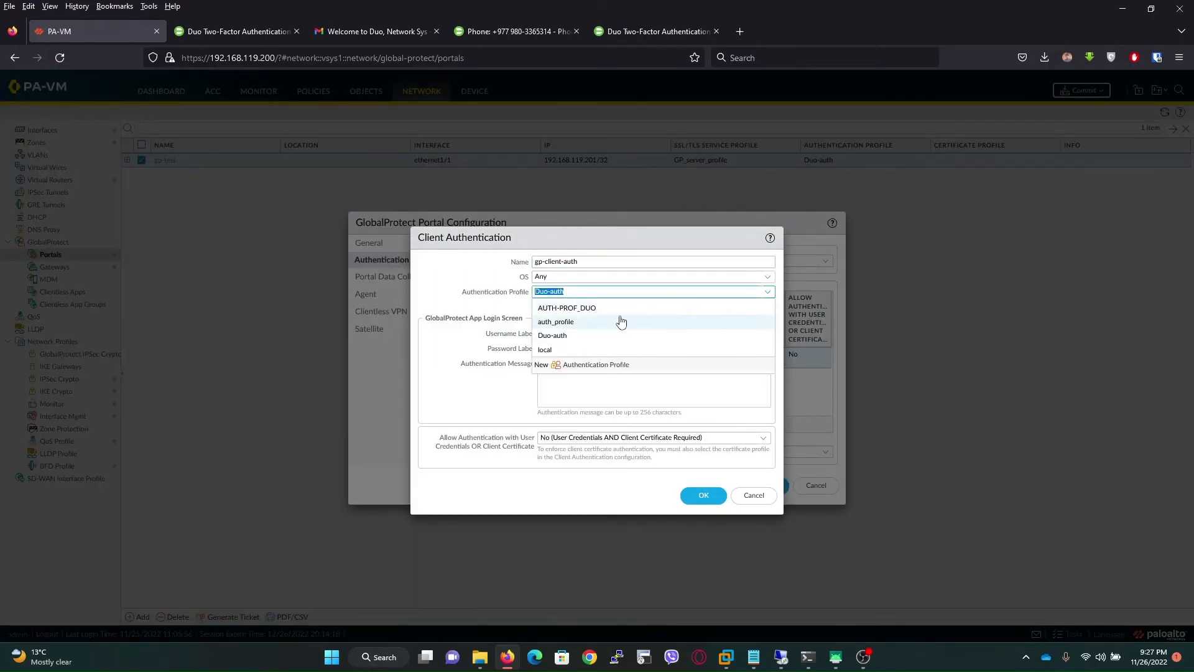
{"action": "left_click", "coordinate": [594, 309]}
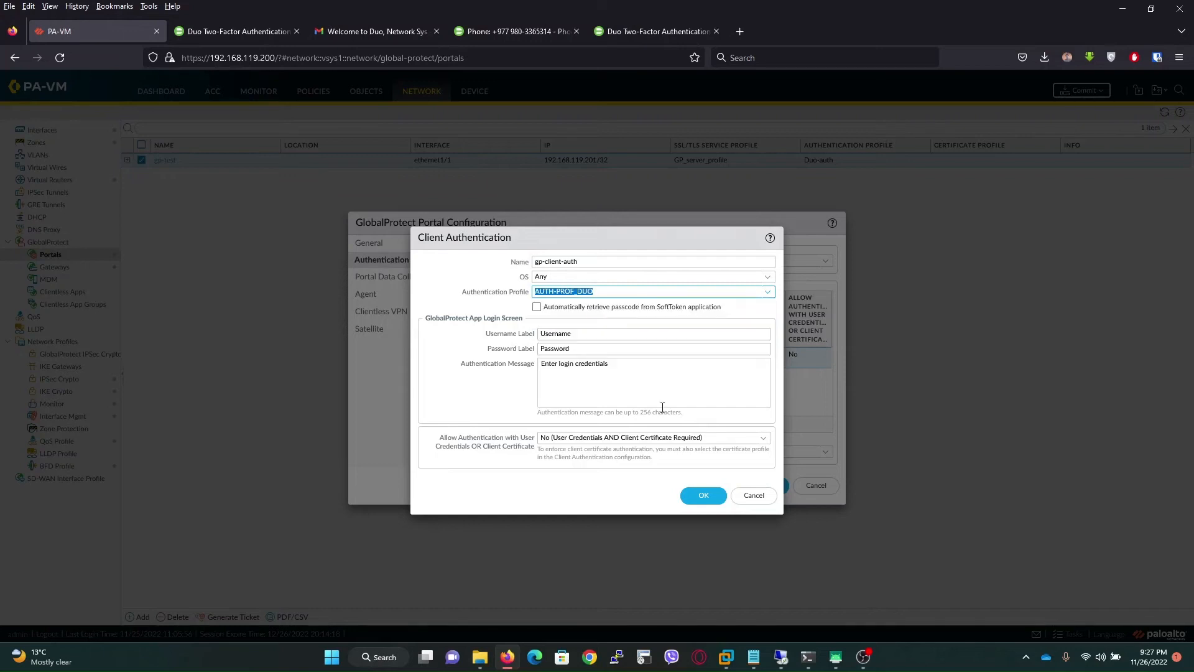
{"action": "left_click", "coordinate": [699, 494]}
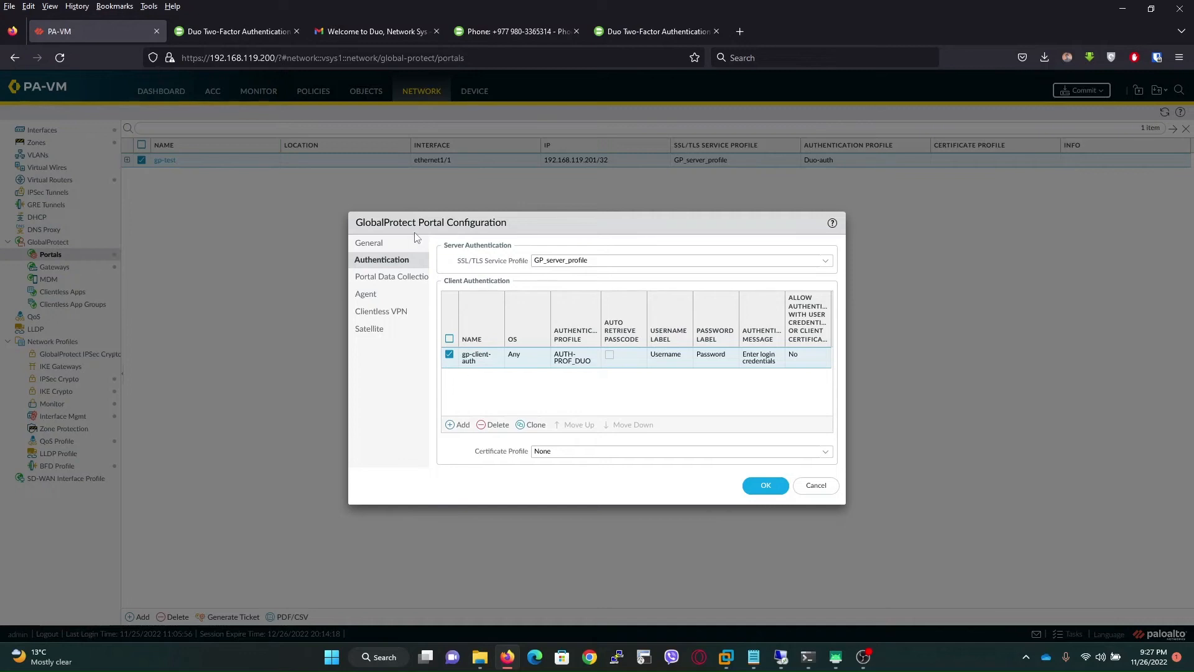
{"action": "left_click", "coordinate": [375, 243]}
{"action": "left_click", "coordinate": [378, 260]}
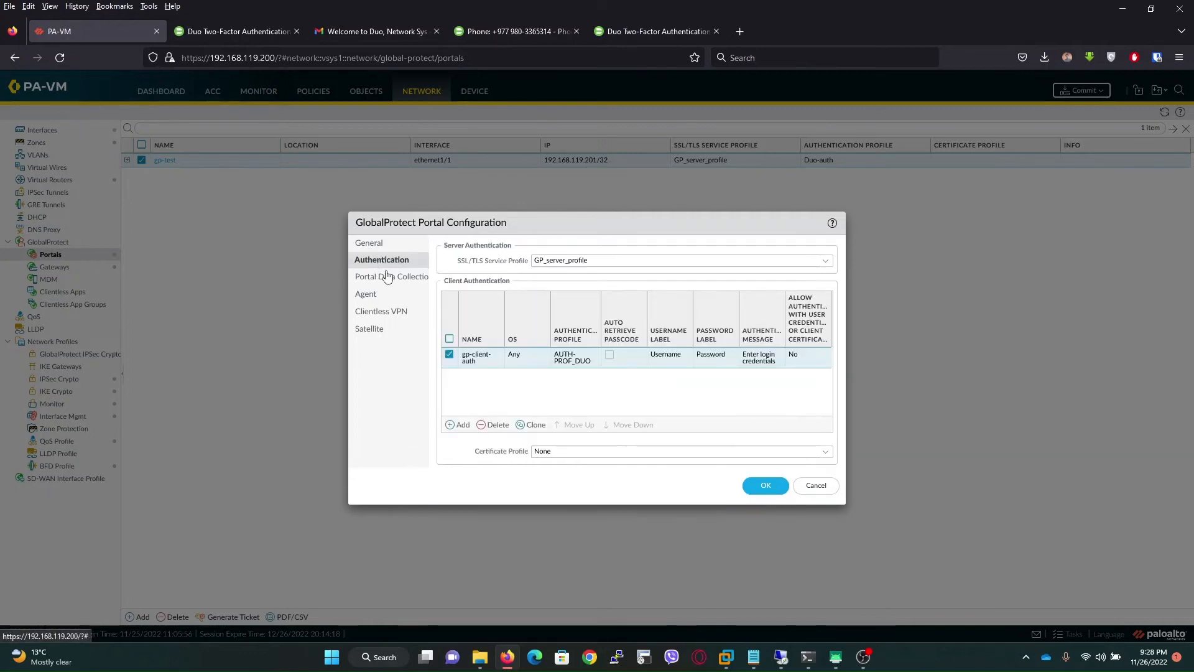
{"action": "left_click", "coordinate": [476, 353]}
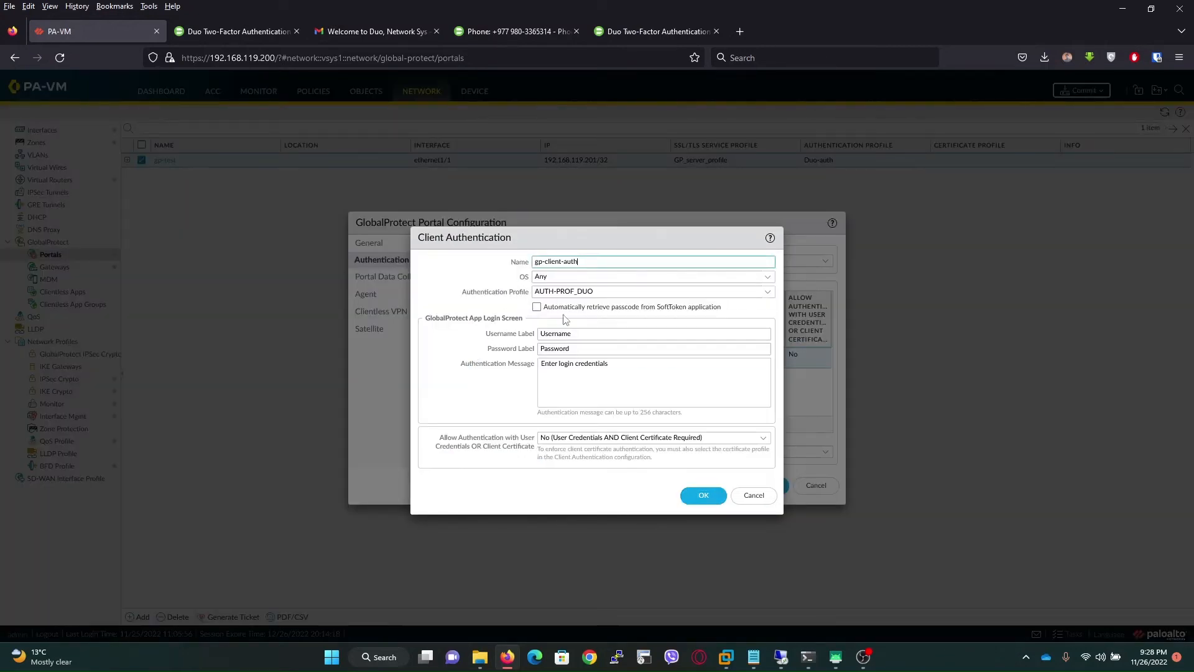
{"action": "left_click", "coordinate": [703, 496]}
- Check the authentication override settings and cookie certificate of the portal's Client-auth agent config, and save the portal configuration
{"action": "left_click", "coordinate": [378, 300]}
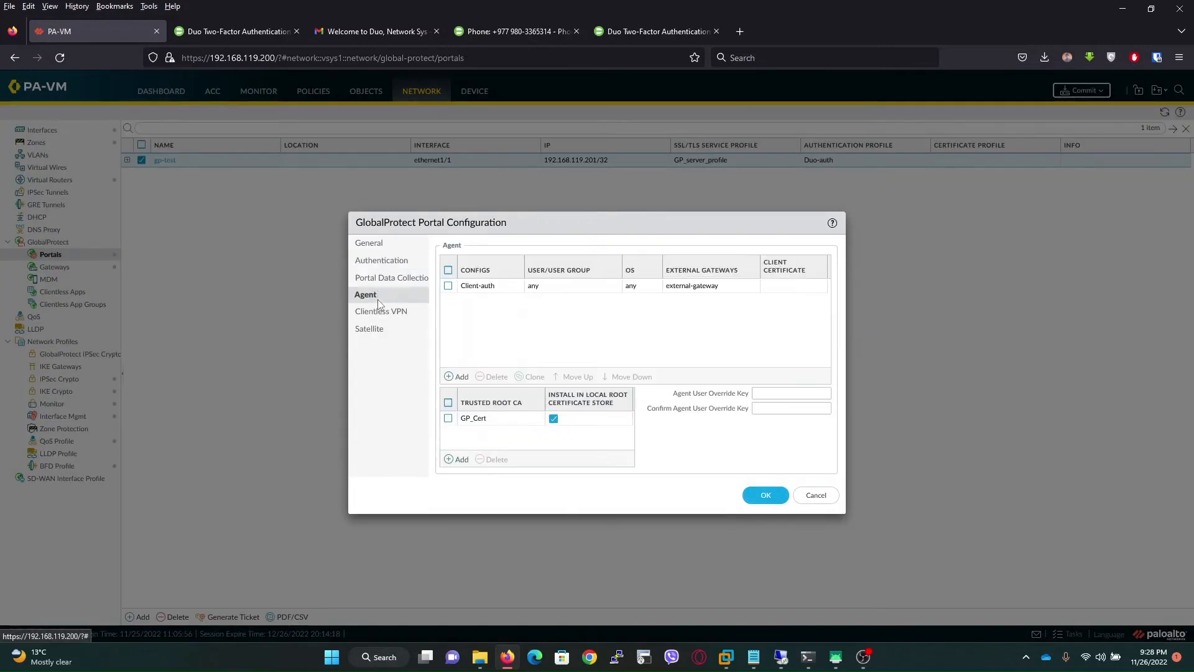
{"action": "left_click", "coordinate": [483, 285]}
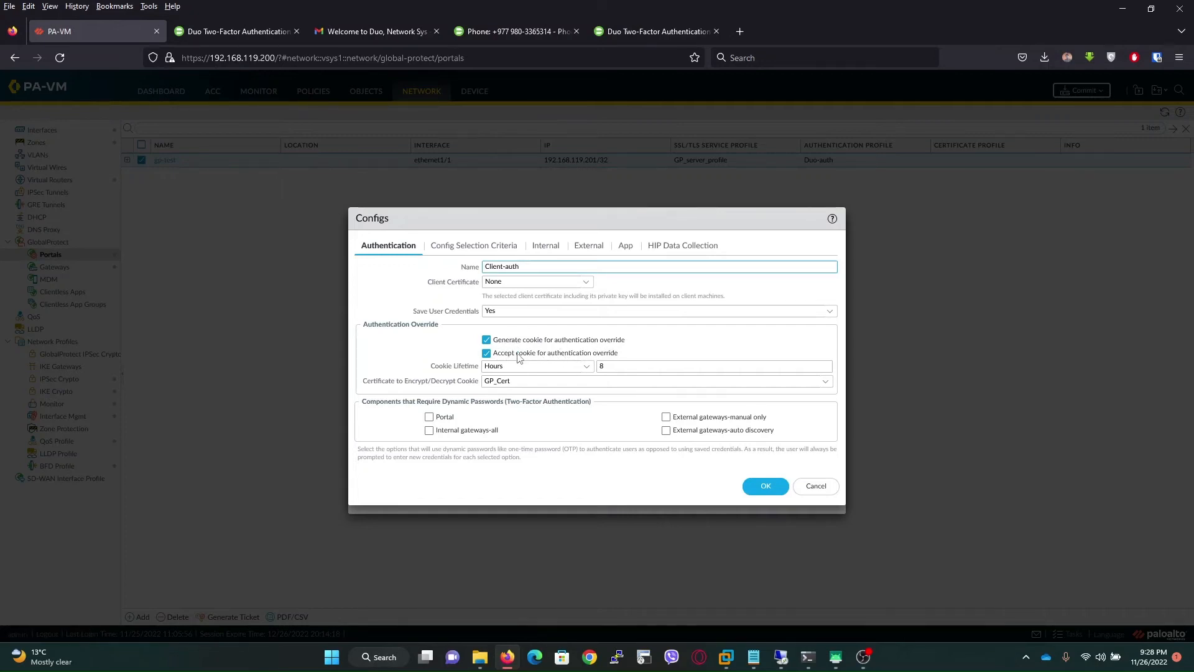
{"action": "left_click", "coordinate": [767, 486]}
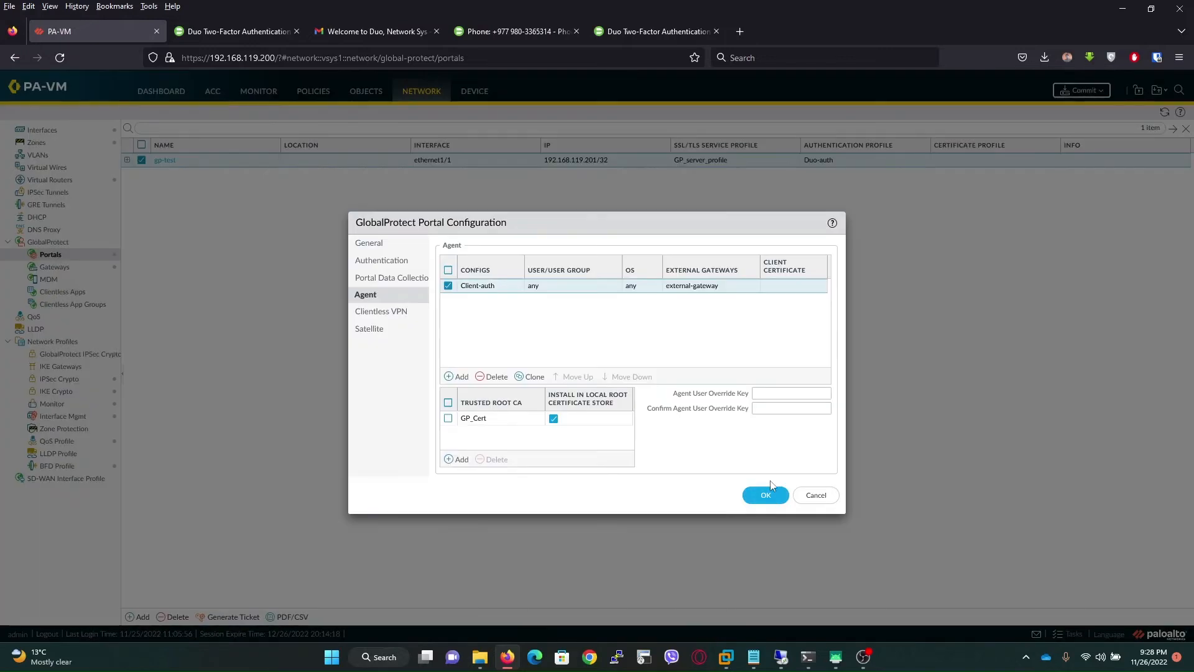
{"action": "left_click", "coordinate": [480, 287]}
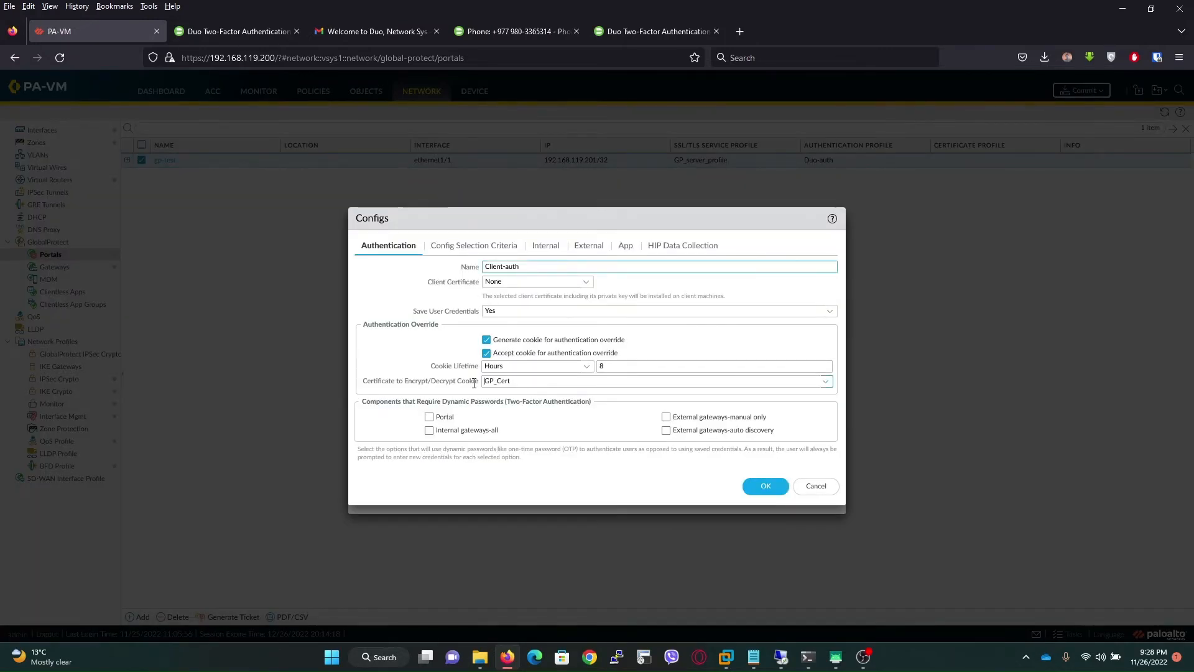
{"action": "left_click", "coordinate": [501, 382]}
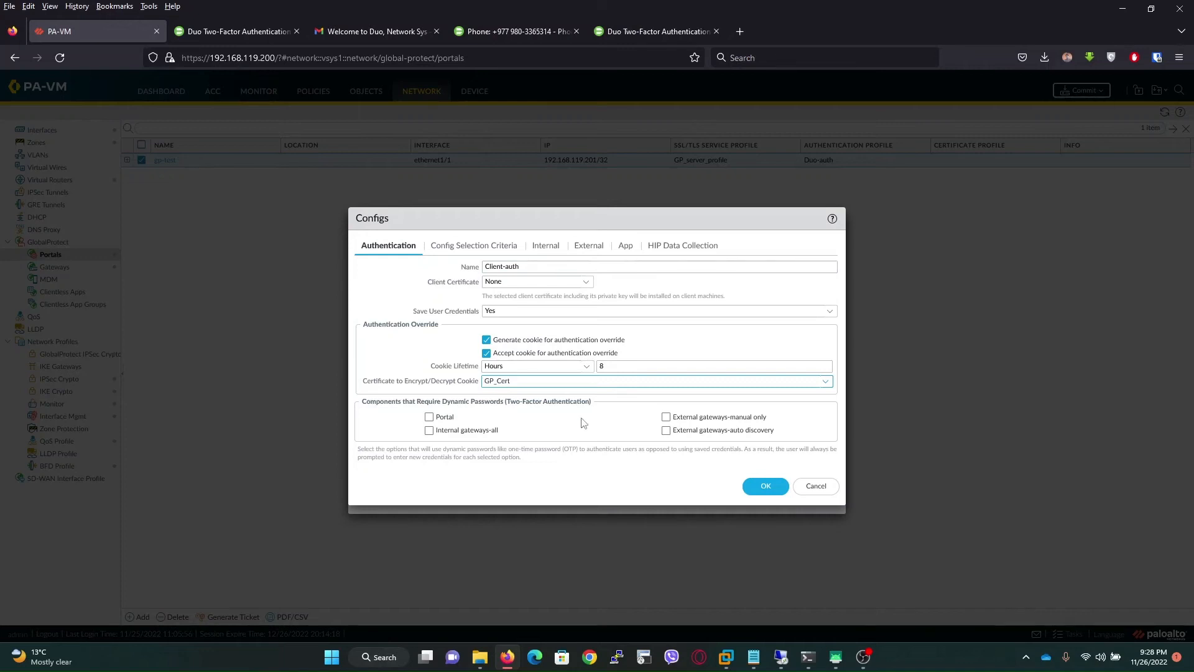
{"action": "left_click", "coordinate": [766, 486]}
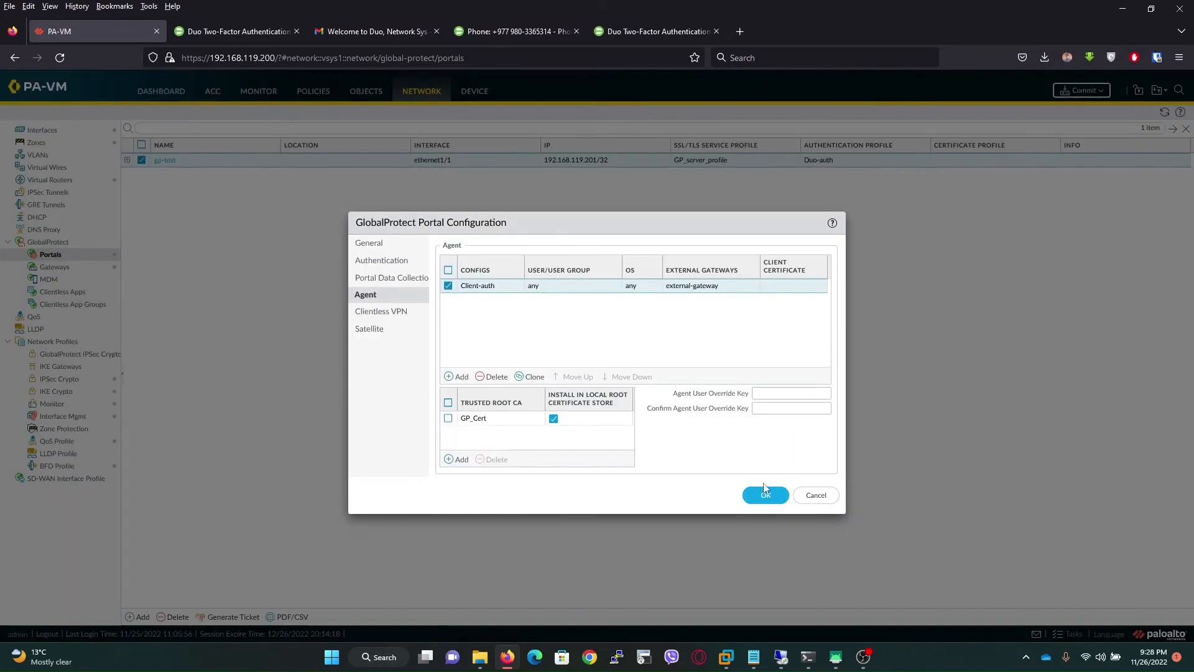
{"action": "left_click", "coordinate": [765, 494]}
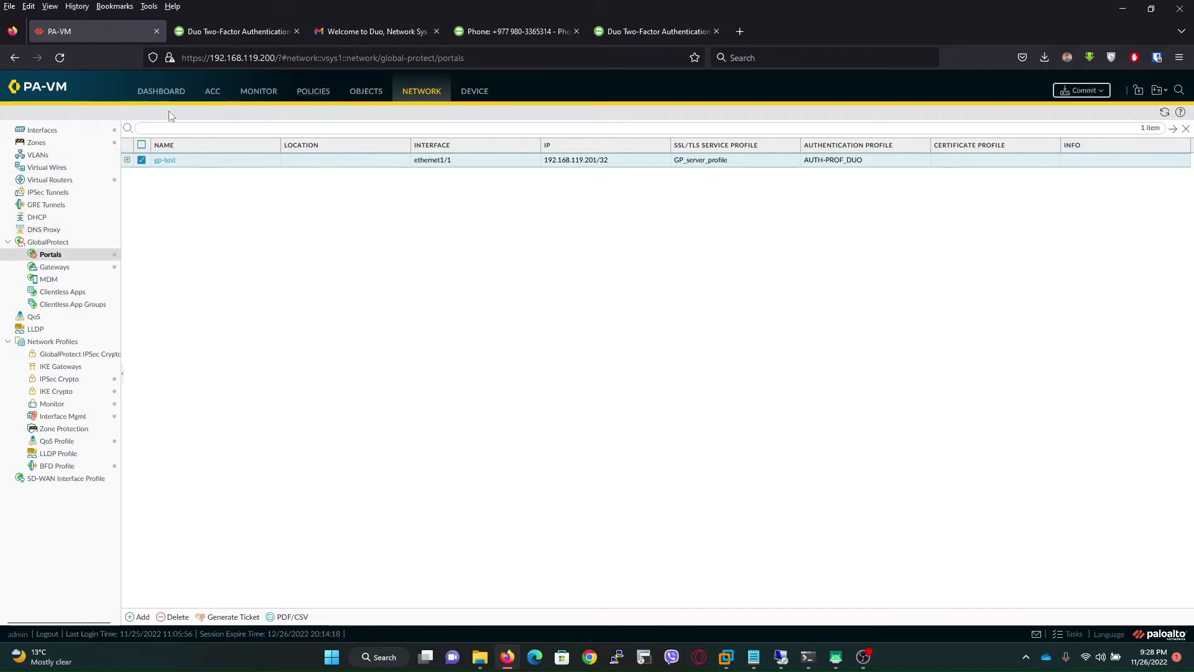
- Glance at the security policy rules and the dashboard, and commit the pending firewall configuration changes
{"action": "left_click", "coordinate": [310, 96]}
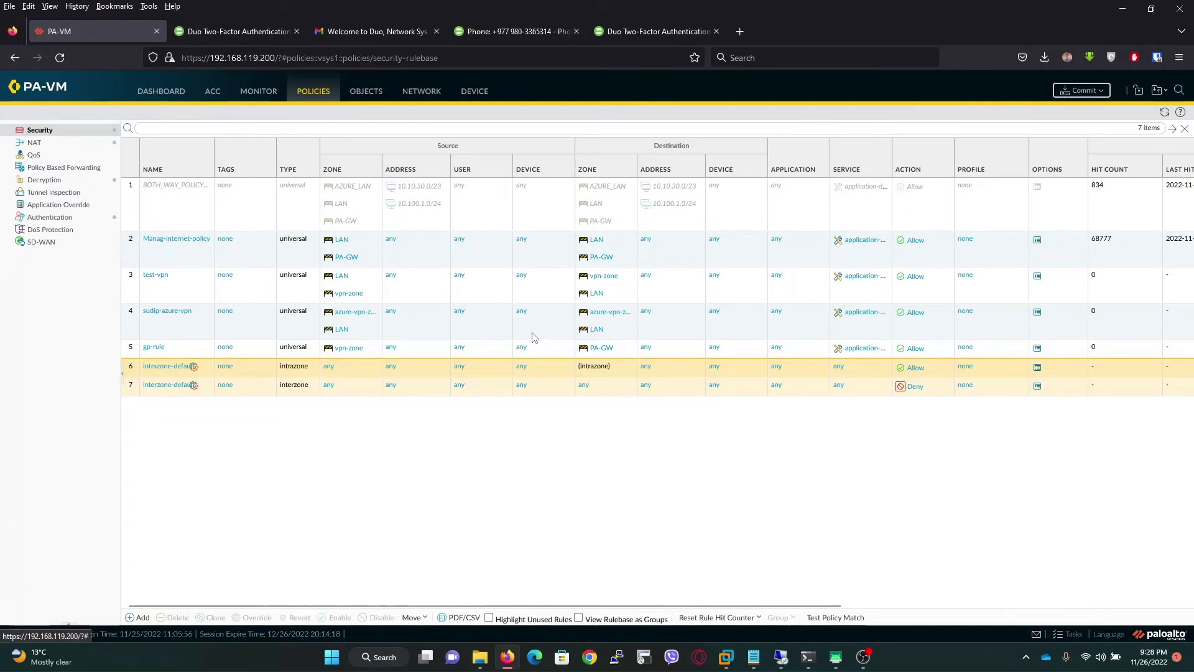
{"action": "left_click", "coordinate": [163, 91]}
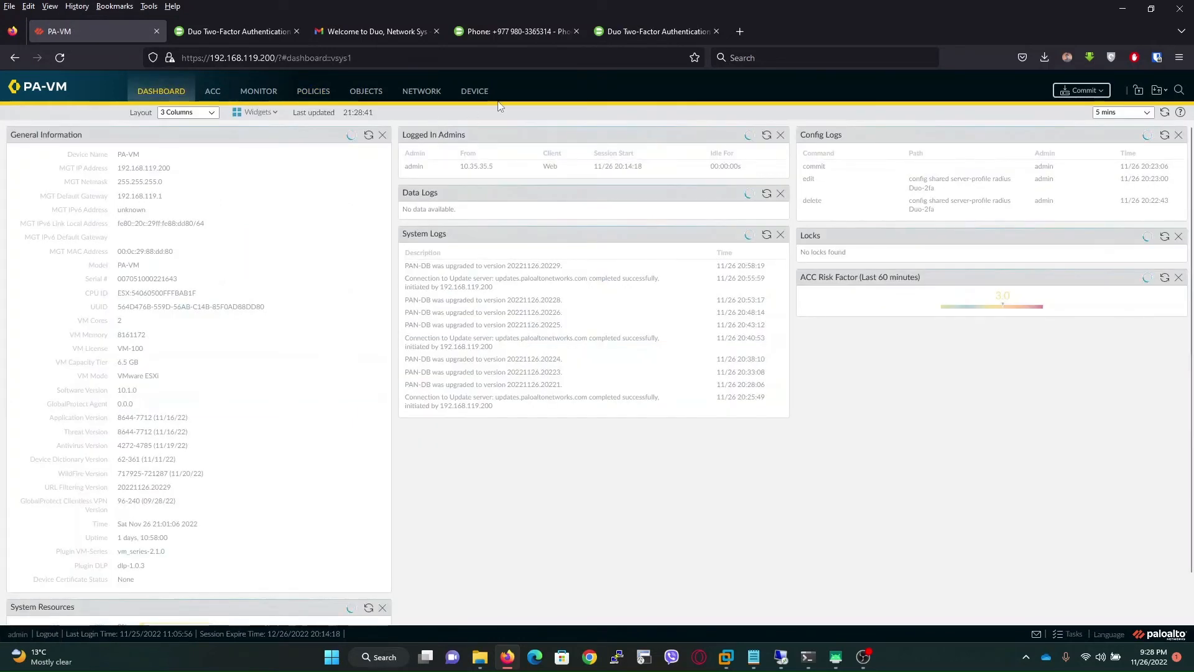
{"action": "left_click", "coordinate": [1082, 90]}
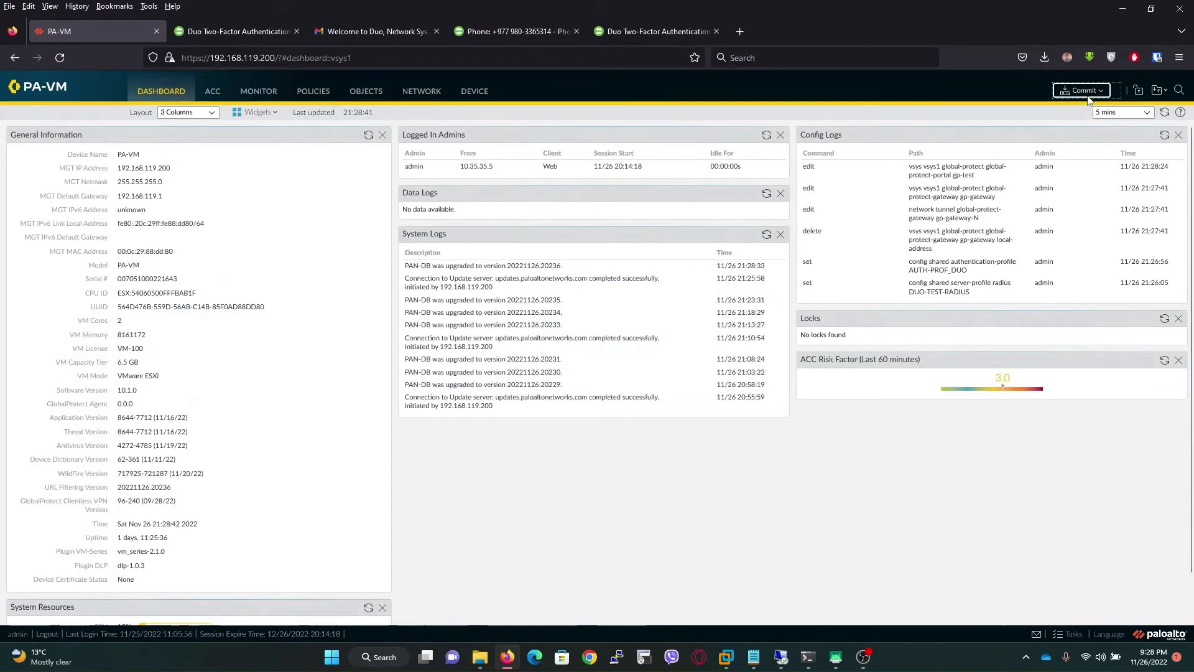
{"action": "left_click", "coordinate": [705, 493]}
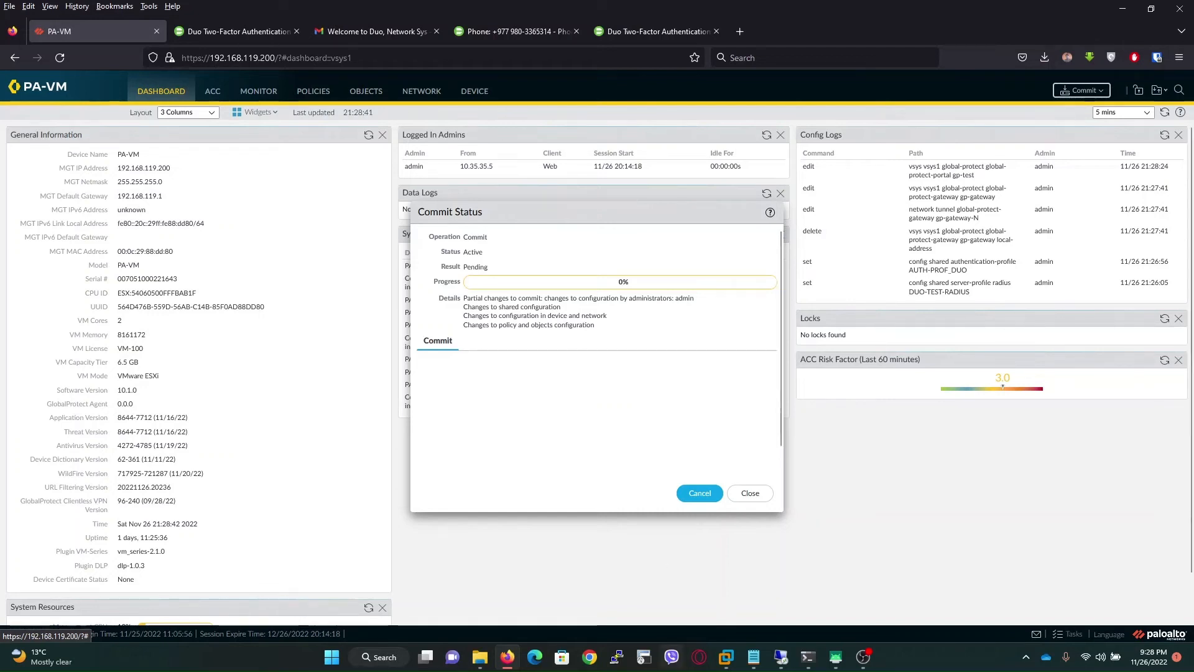
- Open a PuTTY SSH session to the firewall at 192.168.119.200 and accept its host key
{"action": "left_click", "coordinate": [616, 656]}
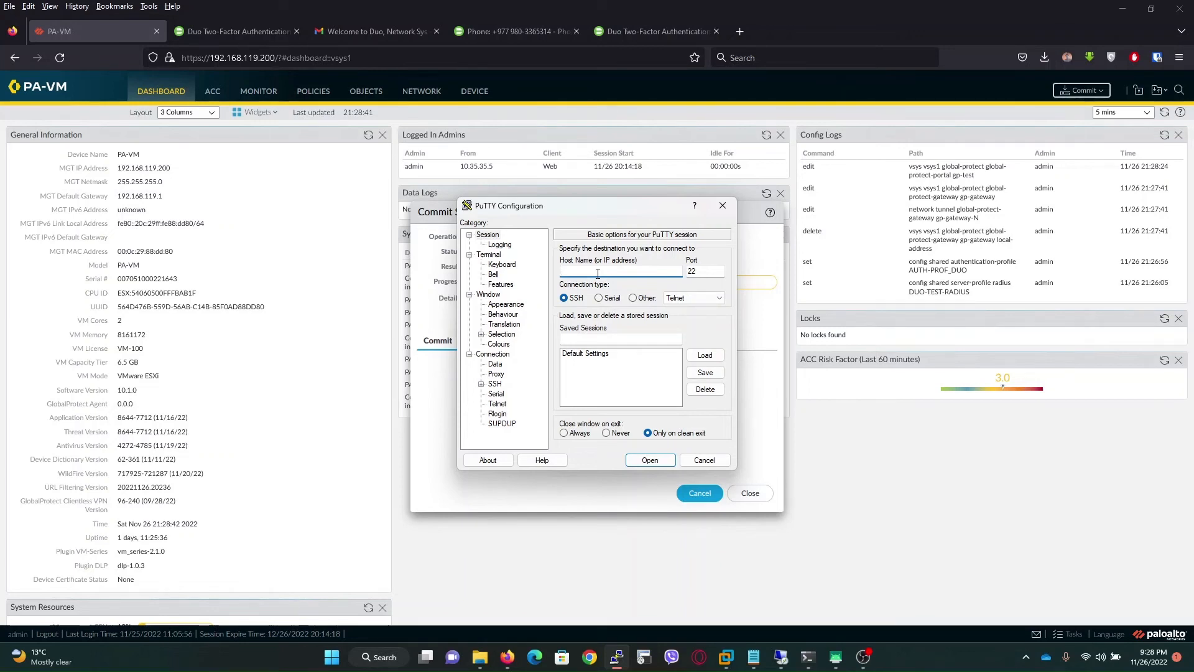
{"action": "type", "text": "192.168.119.200"}
{"action": "key", "text": "Return"}
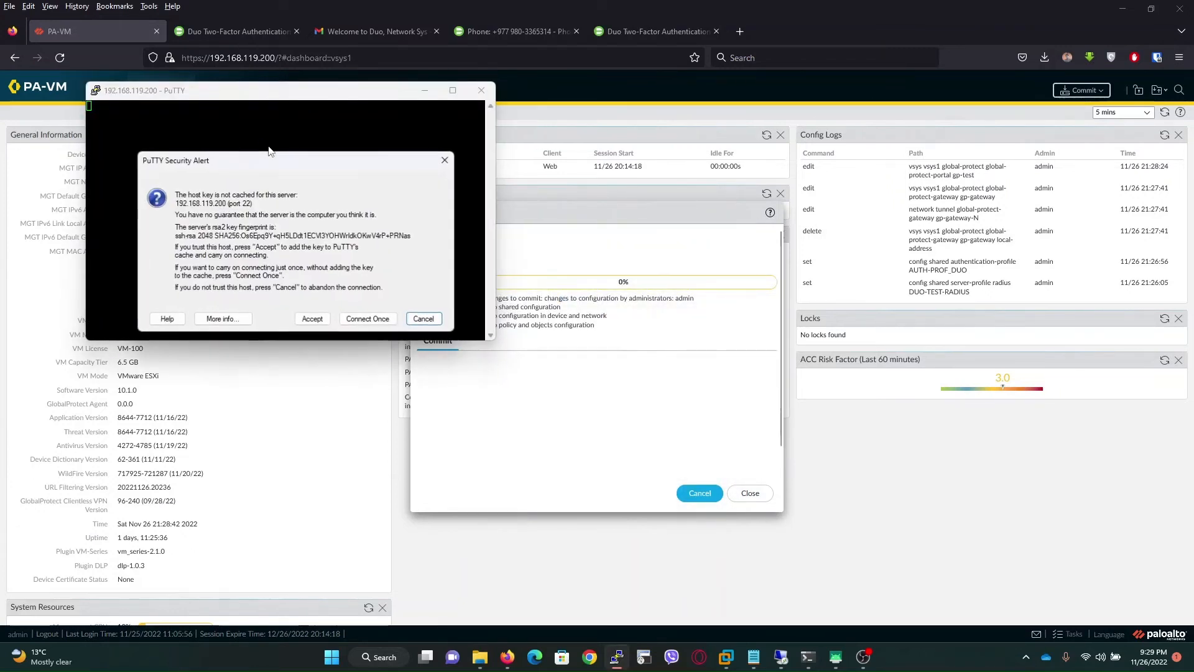
{"action": "left_click", "coordinate": [312, 318]}
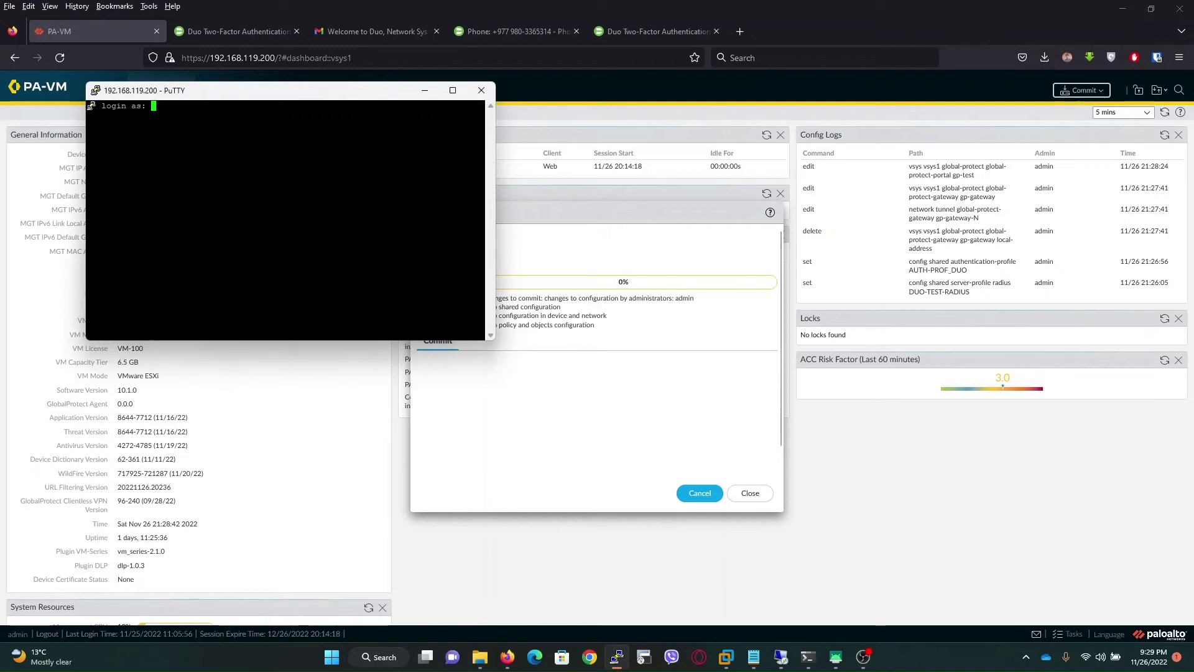
- Log in to the firewall CLI as admin with the account password, entering the password again if it is rejected
{"action": "type", "text": "admin"}
{"action": "key", "text": "Return"}
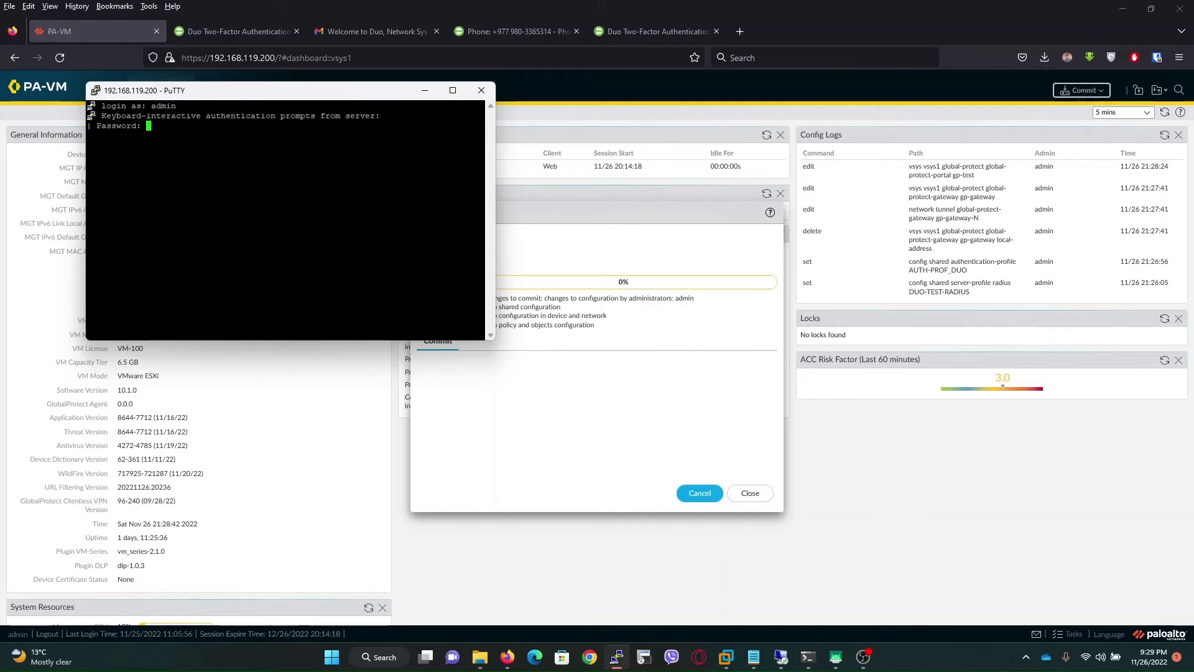
{"action": "key", "text": "Return"}
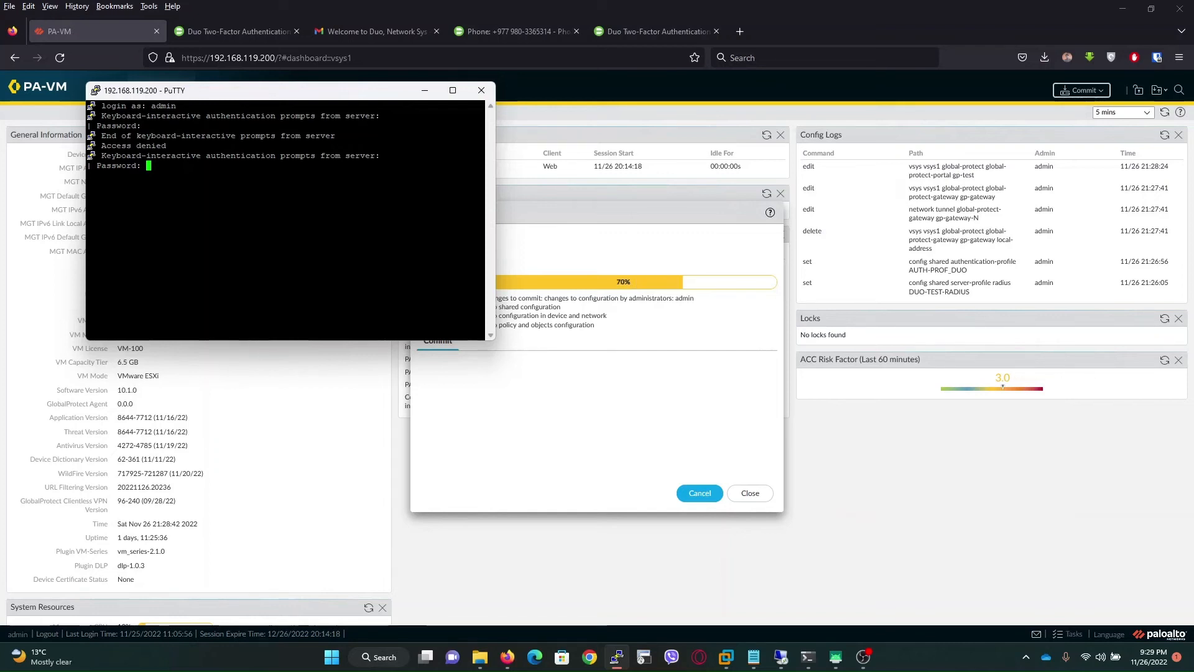
{"action": "key", "text": "Return"}
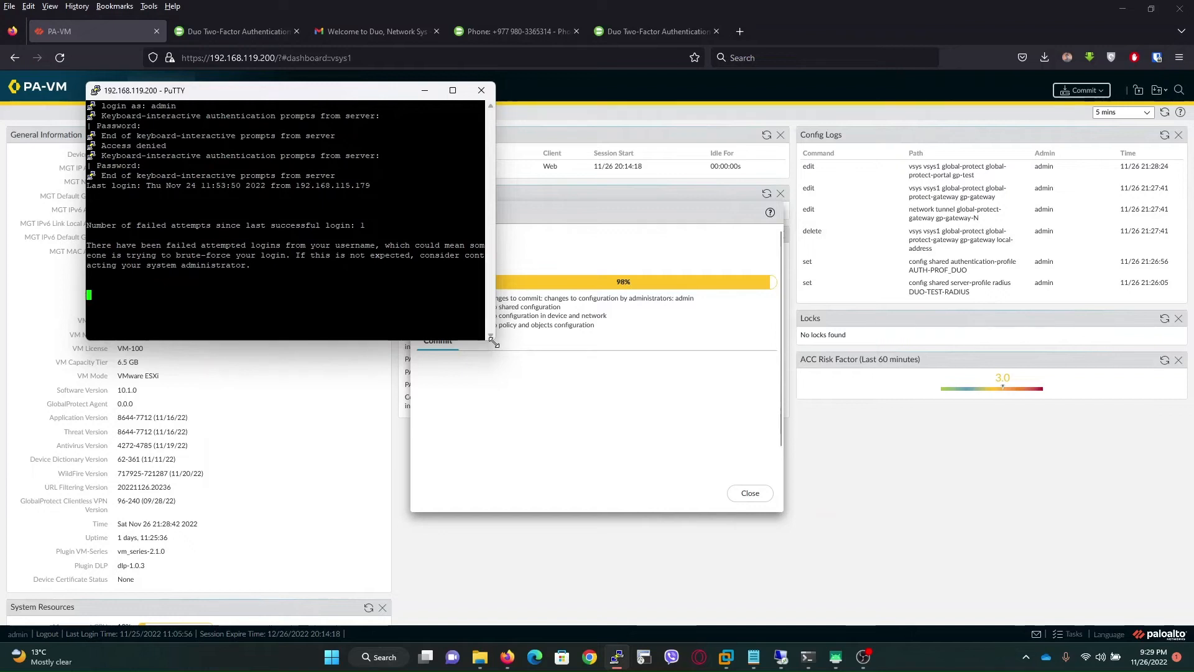
- Enlarge the terminal window, check the commit status in the firewall web interface and dismiss the status dialog
{"action": "left_click_drag", "start_coordinate": [495, 342], "coordinate": [725, 493]}
{"action": "left_click", "coordinate": [766, 473]}
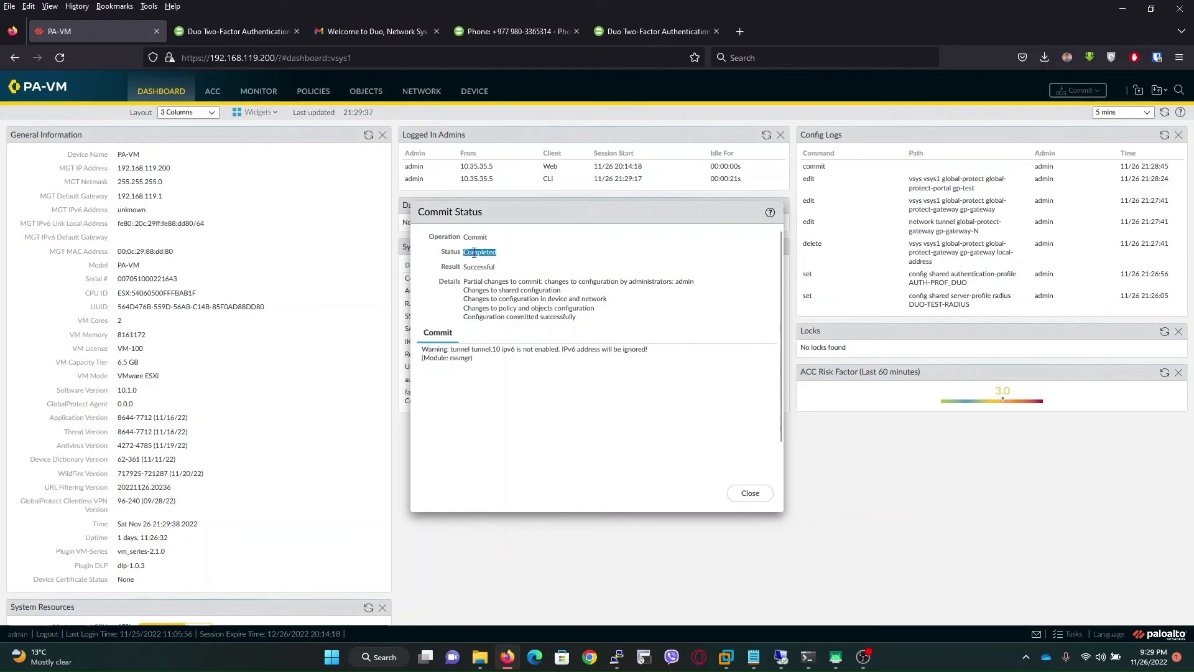
{"action": "left_click", "coordinate": [751, 492]}
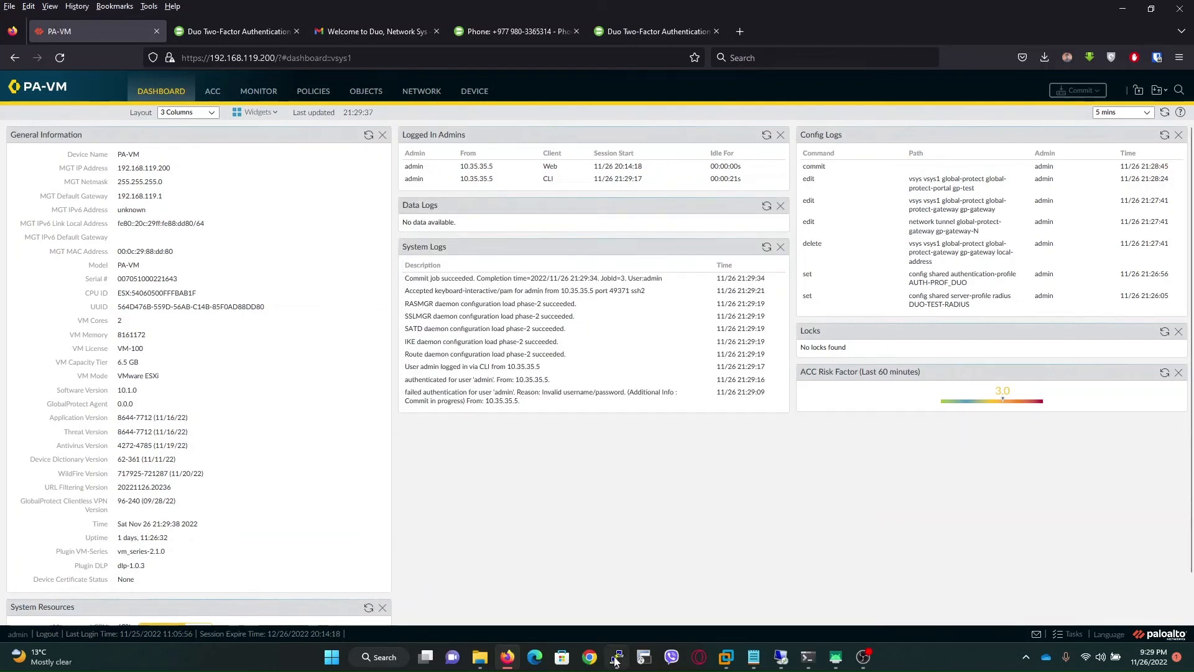
- Return to the PuTTY session, begin the command test authentication and list its available completions
{"action": "mouse_move", "coordinate": [616, 657]}
{"action": "left_click", "coordinate": [624, 590]}
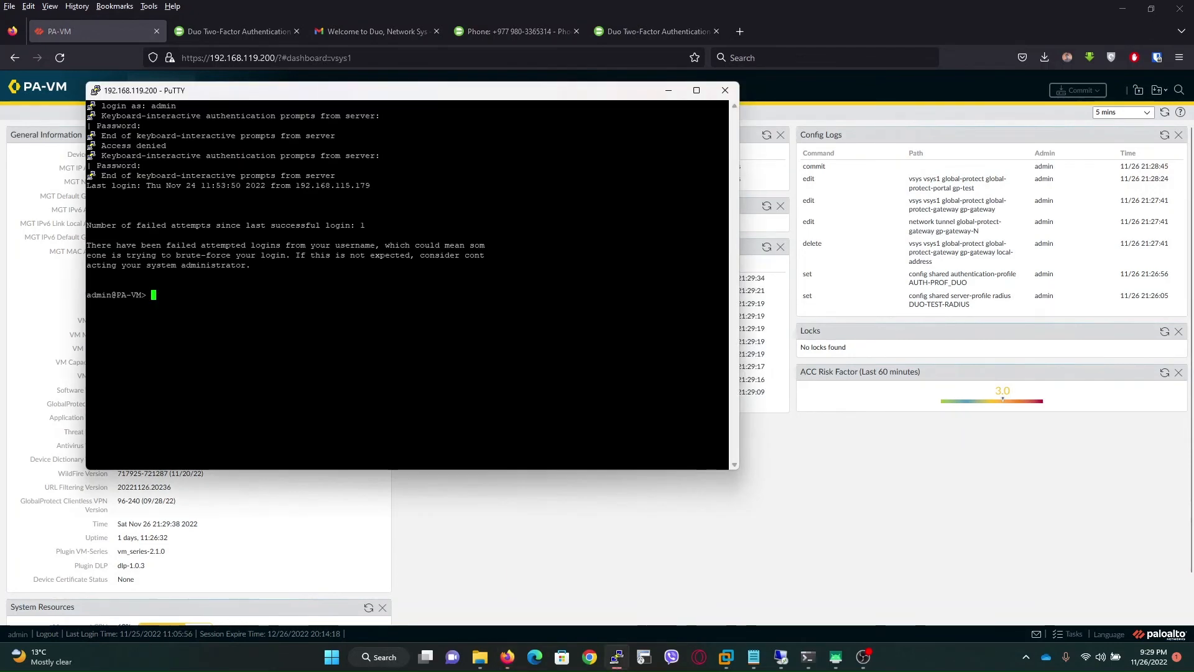
{"action": "type", "text": "test authentication"}
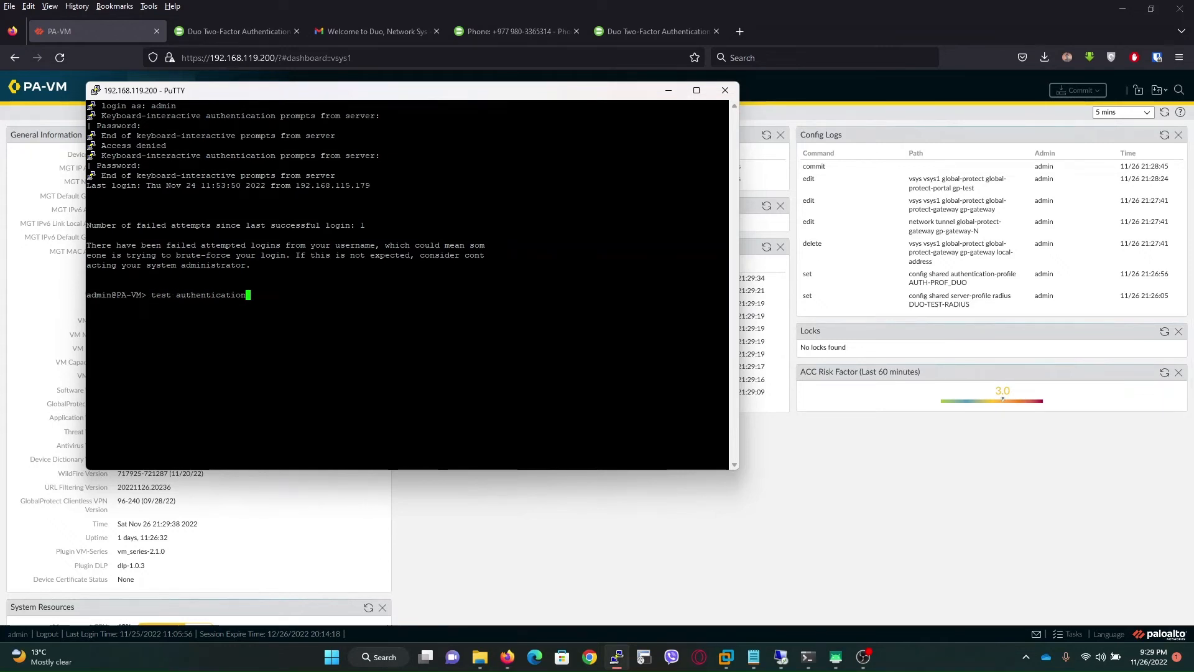
{"action": "type", "text": "p"}
{"action": "key", "text": "BackSpace"}
{"action": "key", "text": "question"}
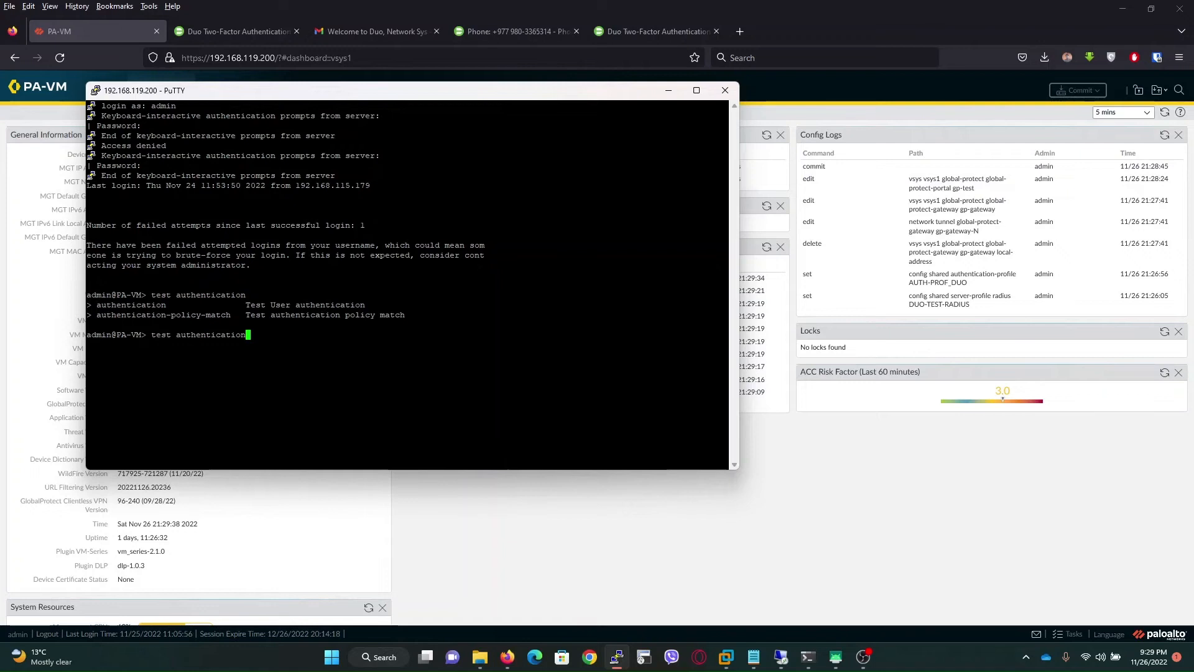
- Extend the command with authentication-profile AUTH-PROF_DUO, listing the available profiles and remaining arguments
{"action": "type", "text": "aut"}
{"action": "key", "text": "Tab"}
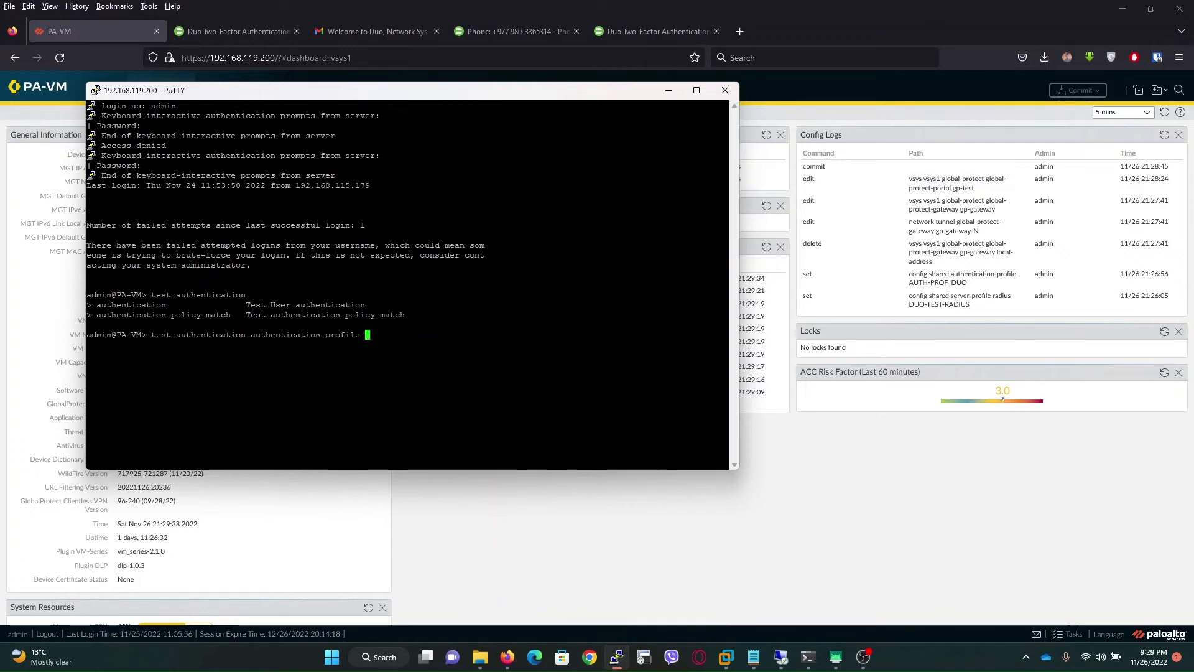
{"action": "key", "text": "question"}
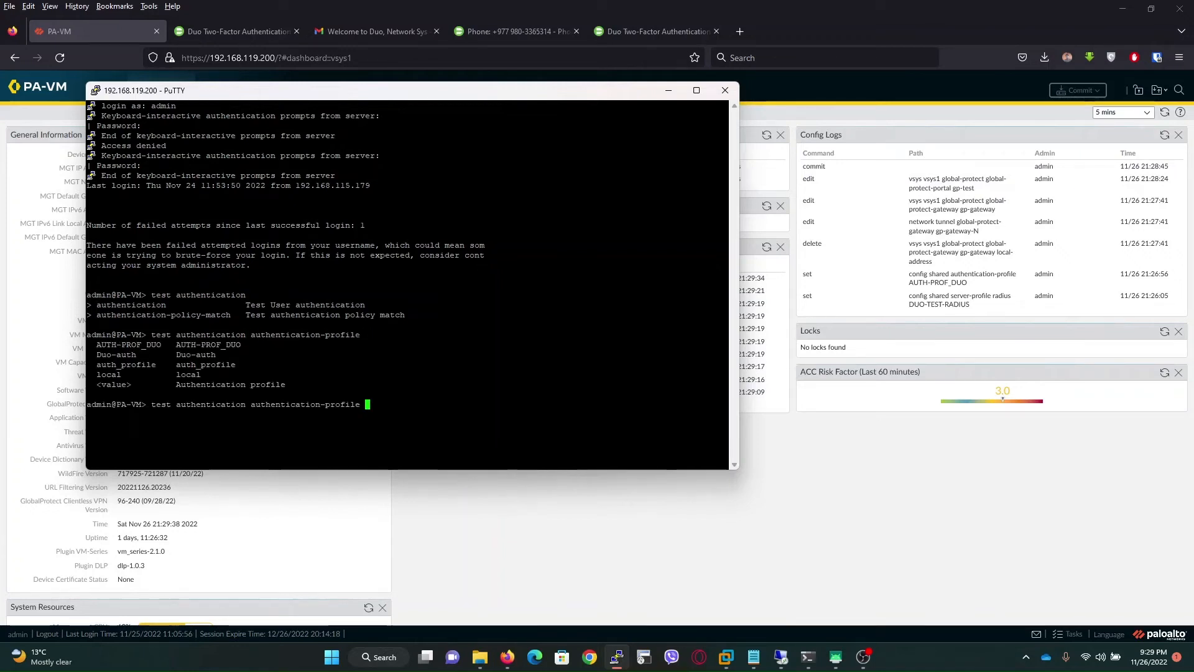
{"action": "type", "text": "AUTH"}
{"action": "key", "text": "question"}
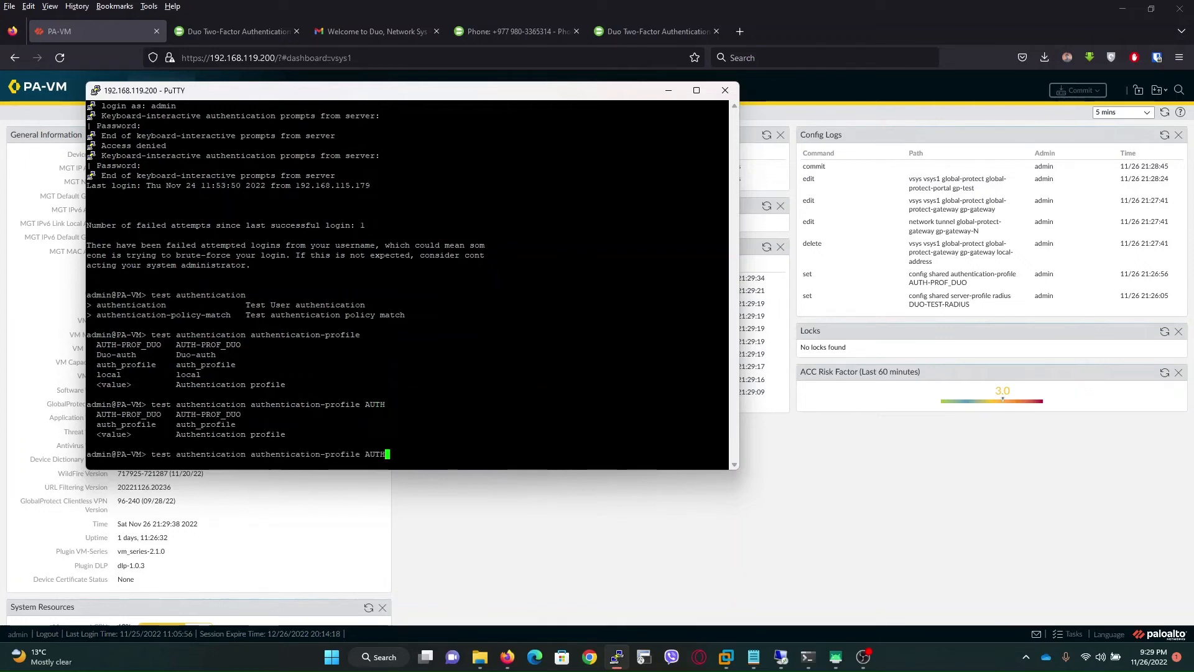
{"action": "type", "text": "-"}
{"action": "key", "text": "Tab"}
{"action": "key", "text": "question"}
- Complete the test authentication command with the arguments username duo and password
{"action": "type", "text": "us"}
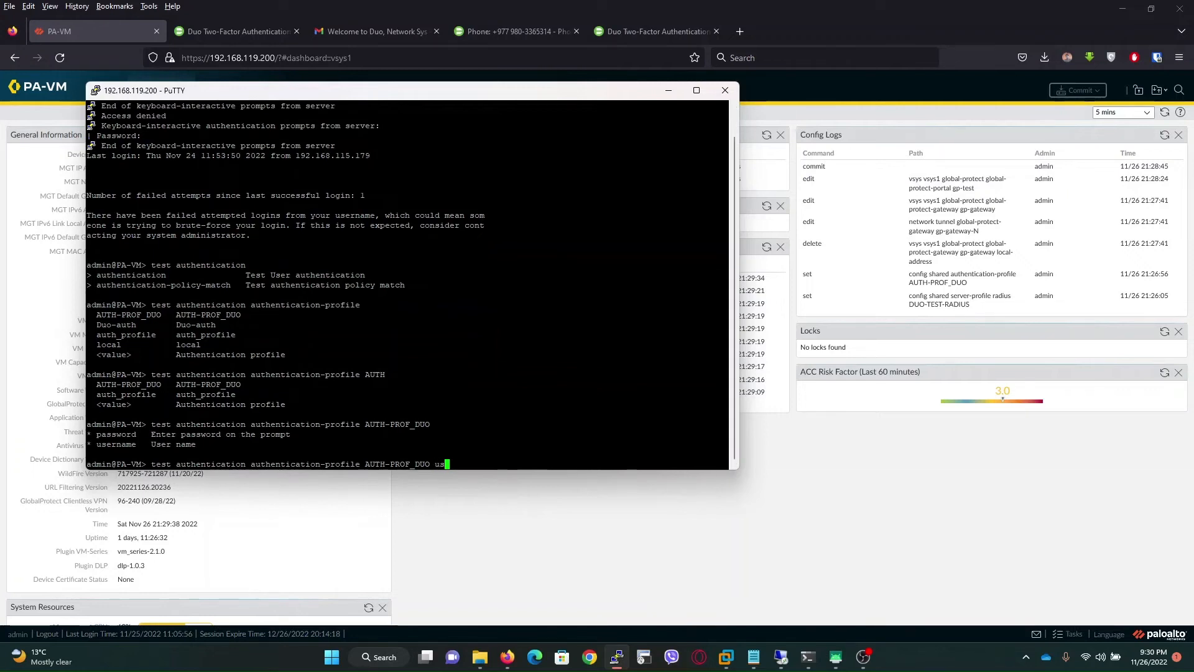
{"action": "type", "text": "er"}
{"action": "key", "text": "Tab"}
{"action": "type", "text": "duo"}
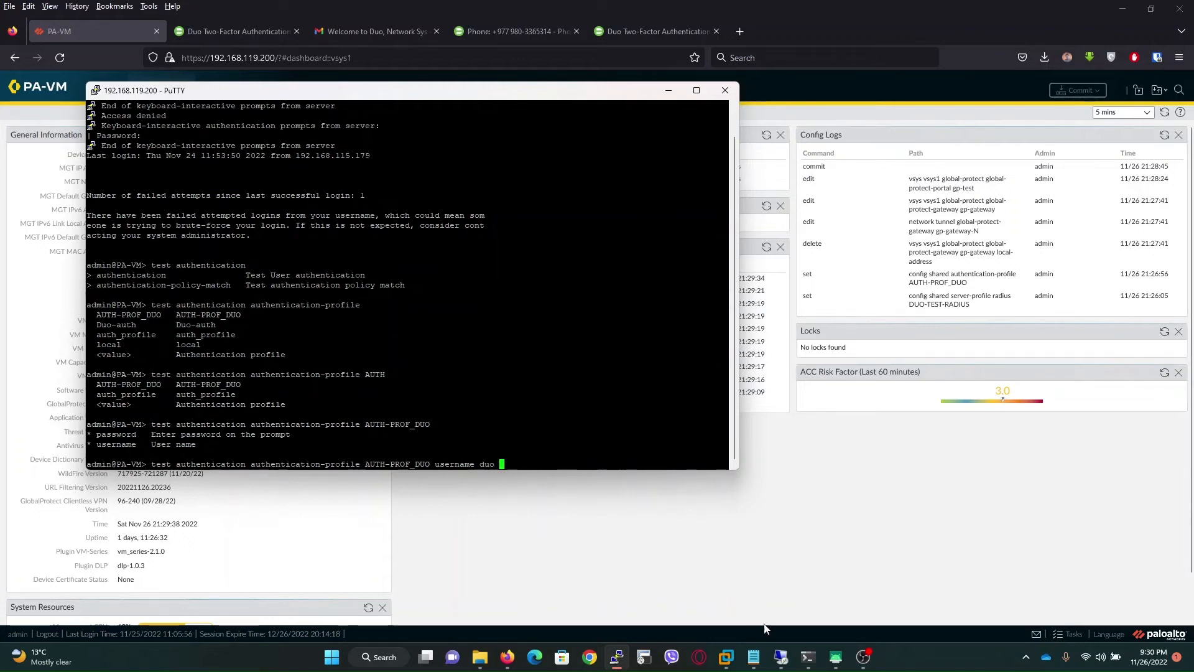
{"action": "mouse_move", "coordinate": [643, 657]}
{"action": "mouse_move", "coordinate": [802, 595]}
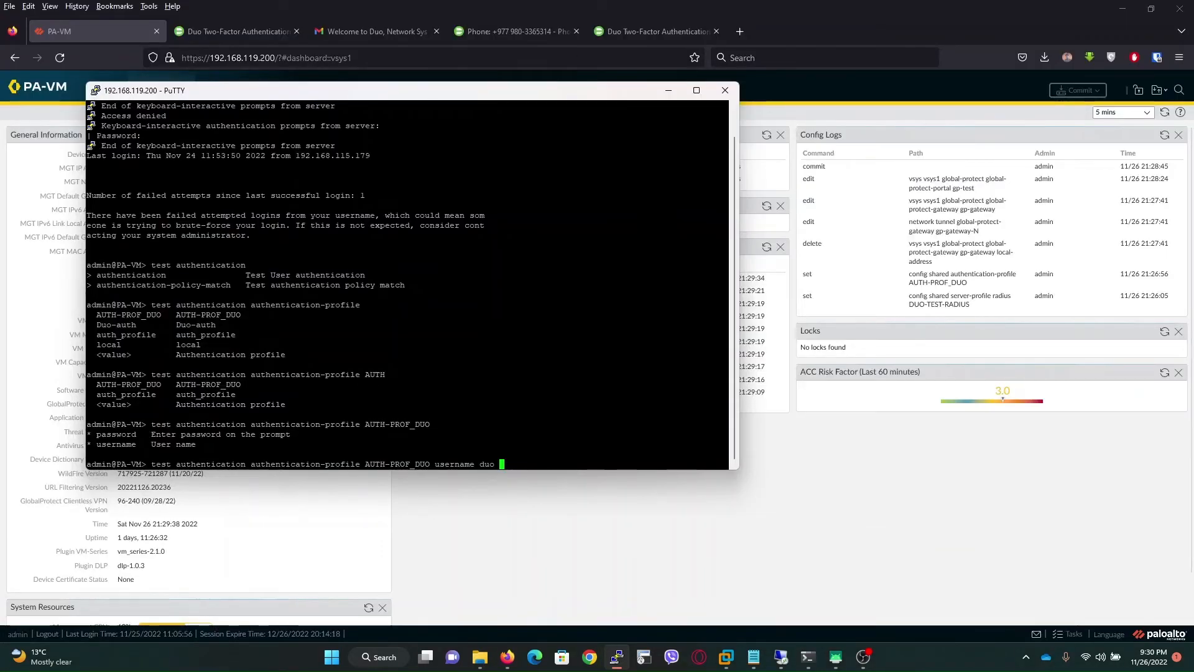
{"action": "type", "text": "password"}
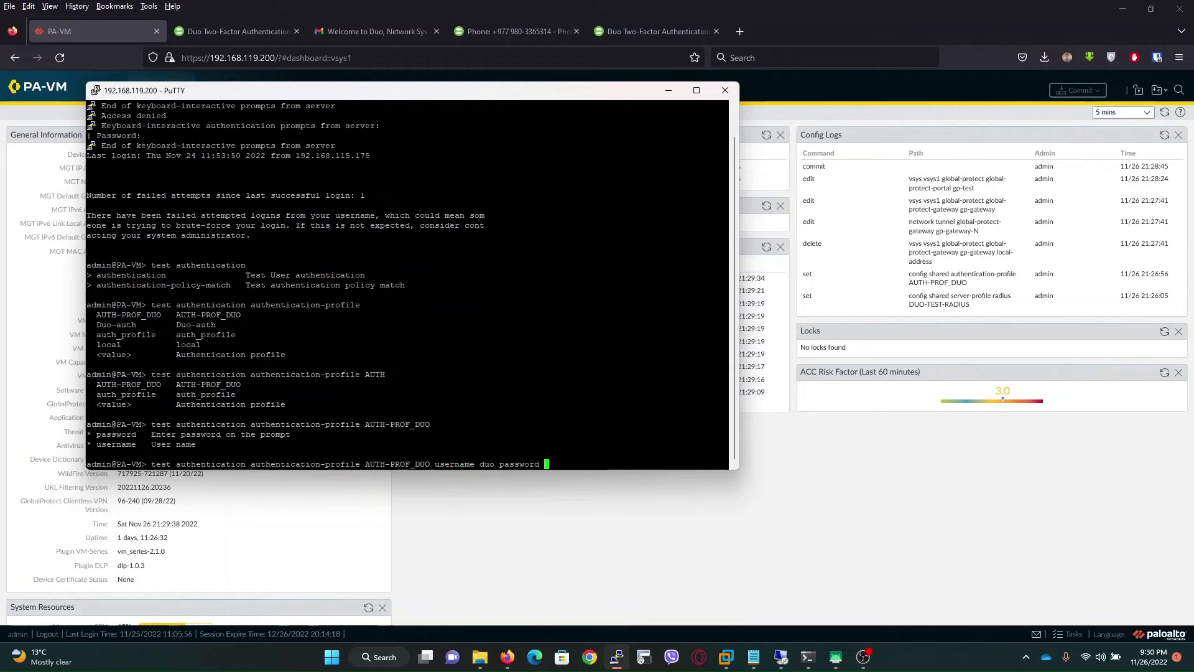
- Check the enrolled phone's page in the Duo admin panel and the Duo Palo Alto documentation, and return to PuTTY
{"action": "left_click", "coordinate": [618, 32]}
{"action": "left_click", "coordinate": [520, 30]}
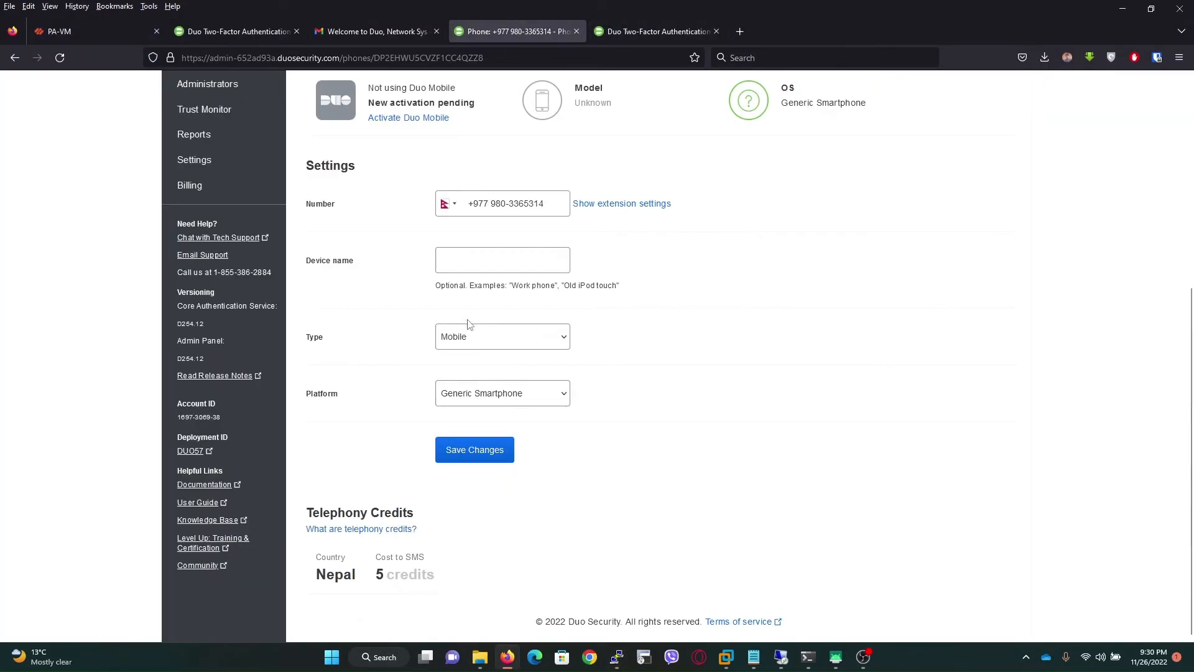
{"action": "scroll", "coordinate": [463, 370], "scroll_direction": "up", "scroll_amount": 5}
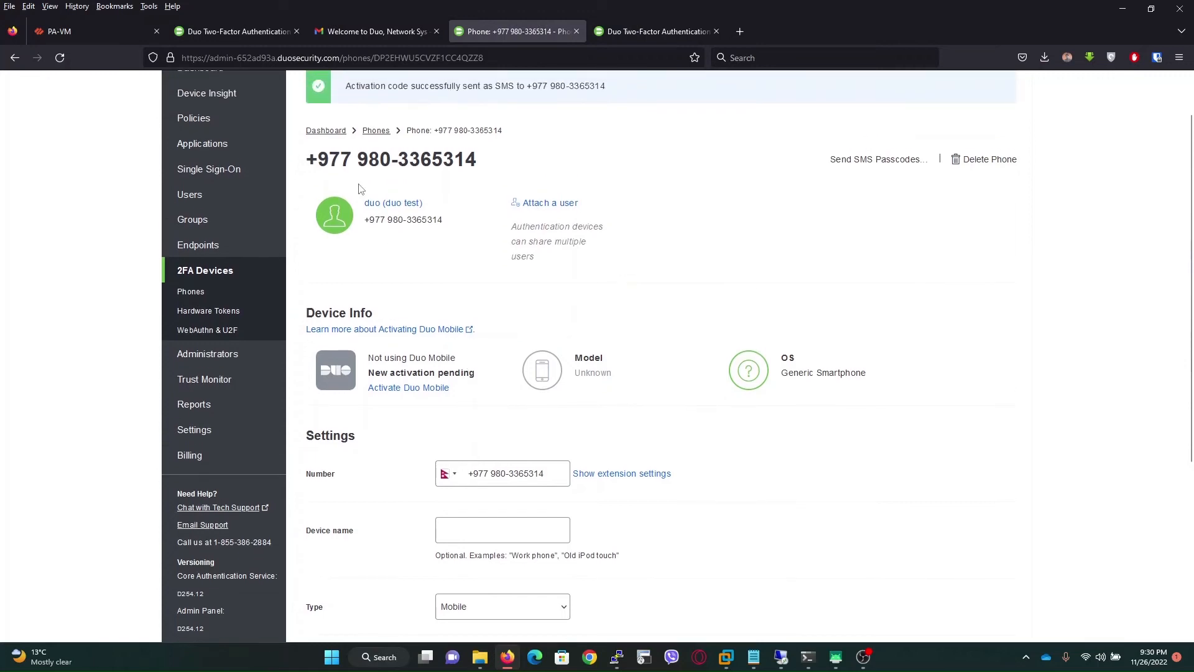
{"action": "left_click", "coordinate": [1117, 12]}
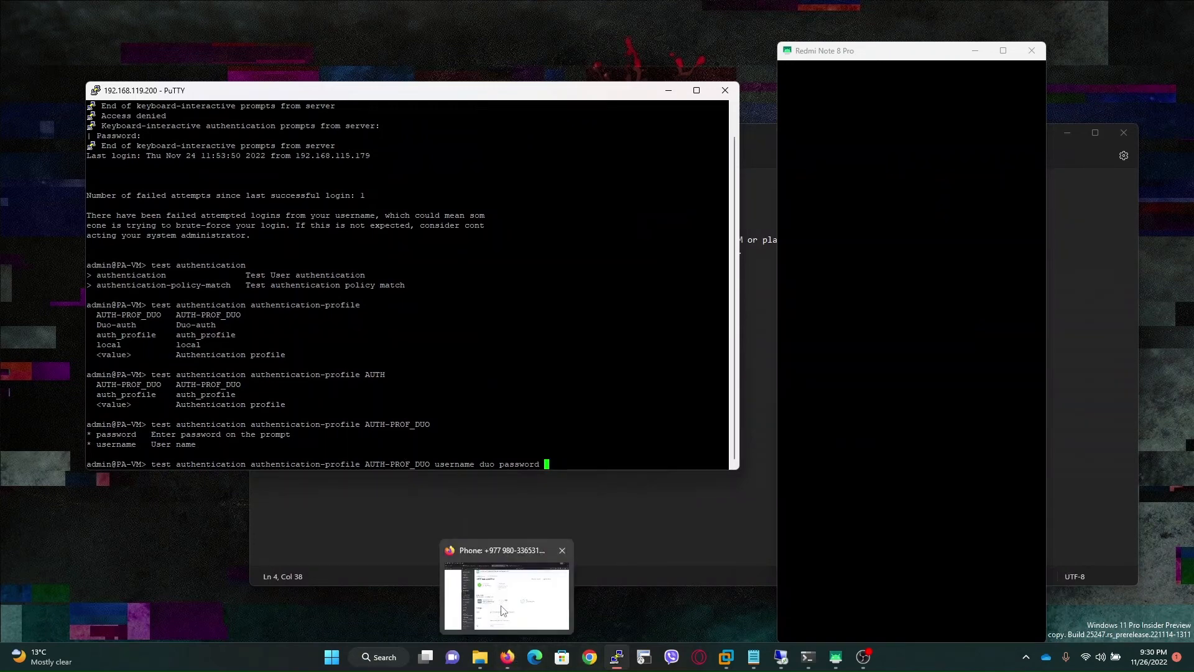
{"action": "left_click", "coordinate": [504, 607]}
{"action": "left_click", "coordinate": [677, 35]}
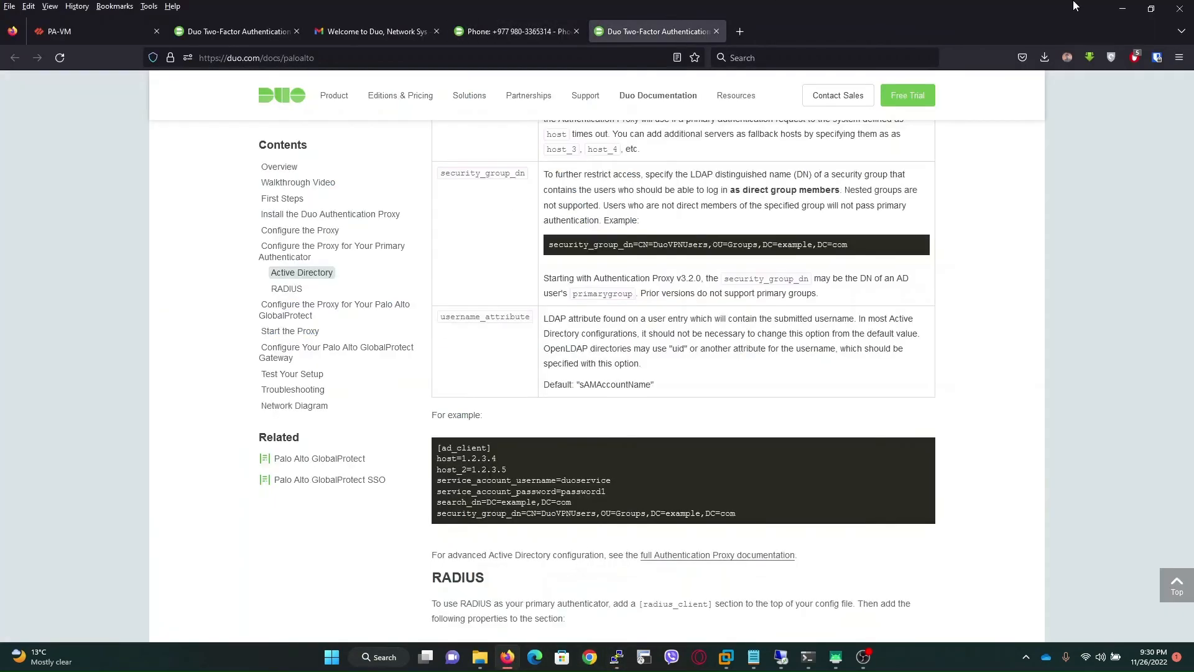
{"action": "left_click", "coordinate": [1113, 12]}
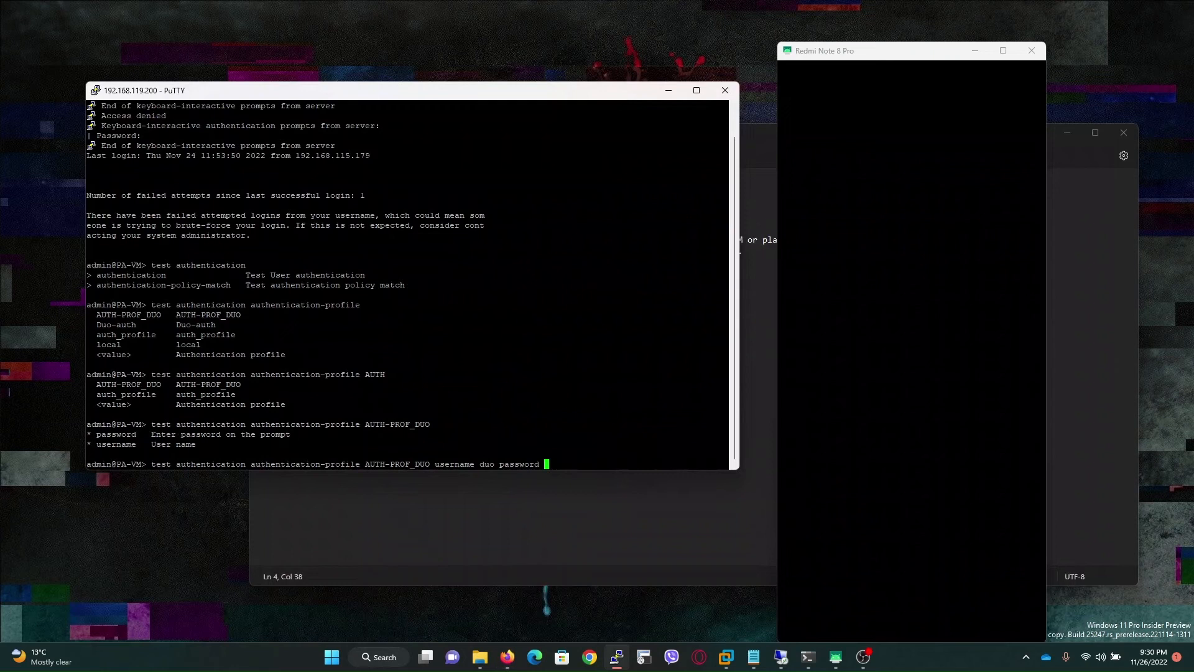
- Run the authentication test, enter the password of user duo and approve the TEST GP login request in Duo Mobile
{"action": "key", "text": "Return"}
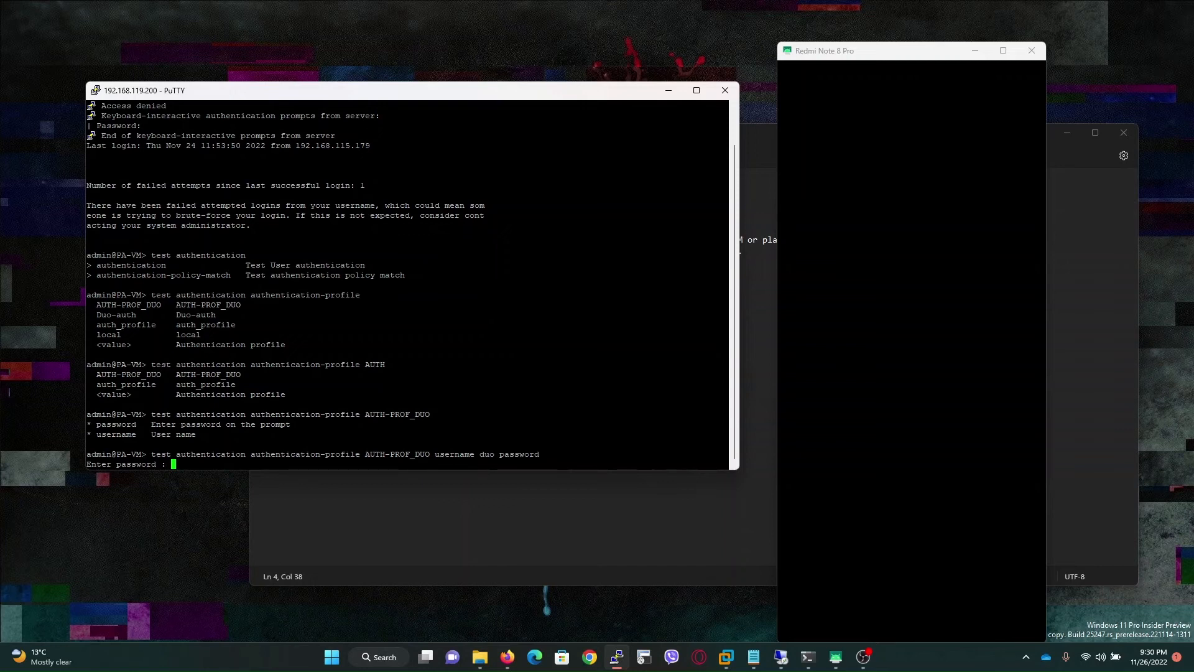
{"action": "key", "text": "Return"}
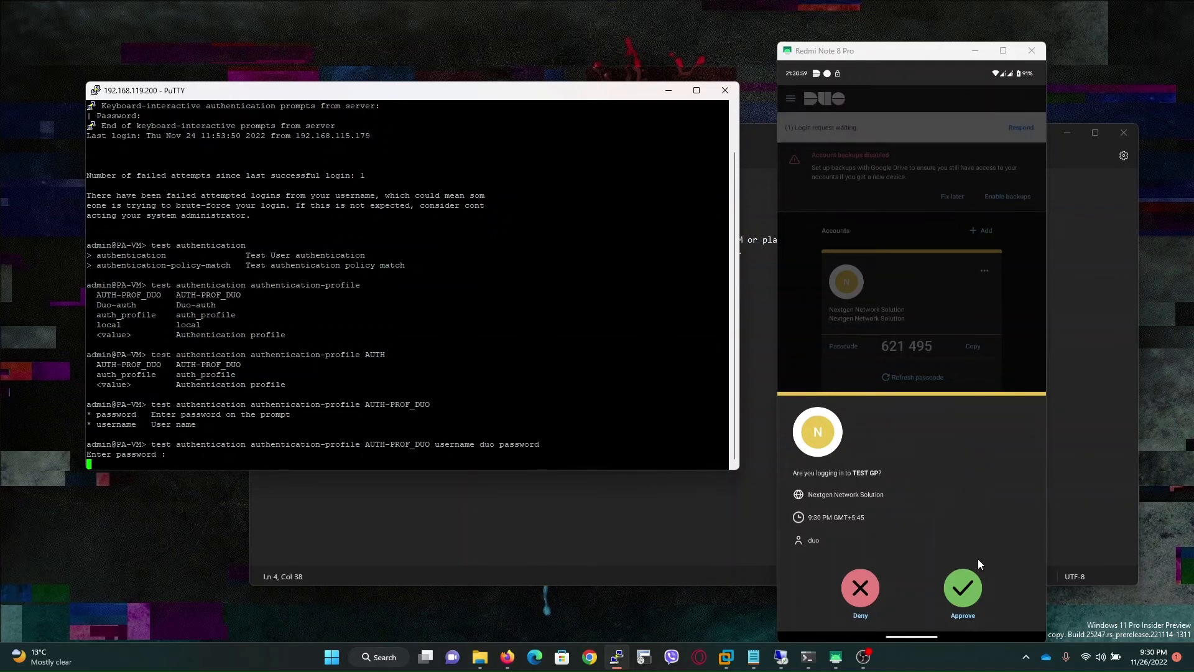
{"action": "left_click", "coordinate": [961, 596]}
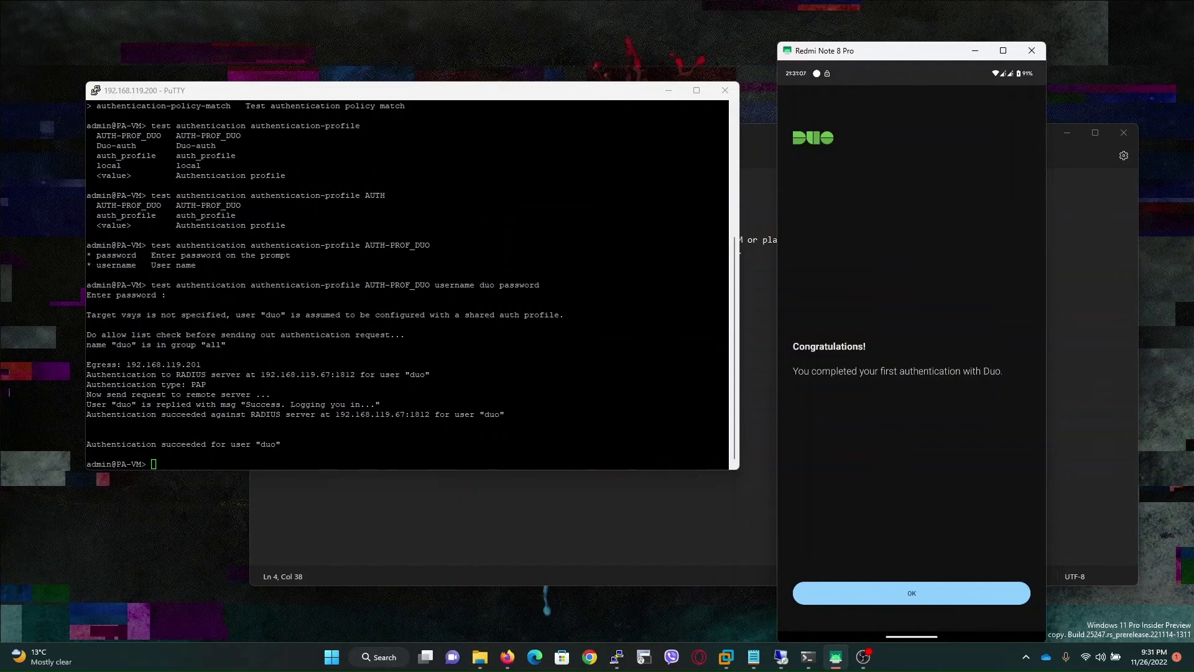
- Examine the RADIUS authentication result in the terminal and dismiss the first-authentication screen in Duo Mobile
{"action": "left_click_drag", "start_coordinate": [86, 414], "coordinate": [500, 414]}
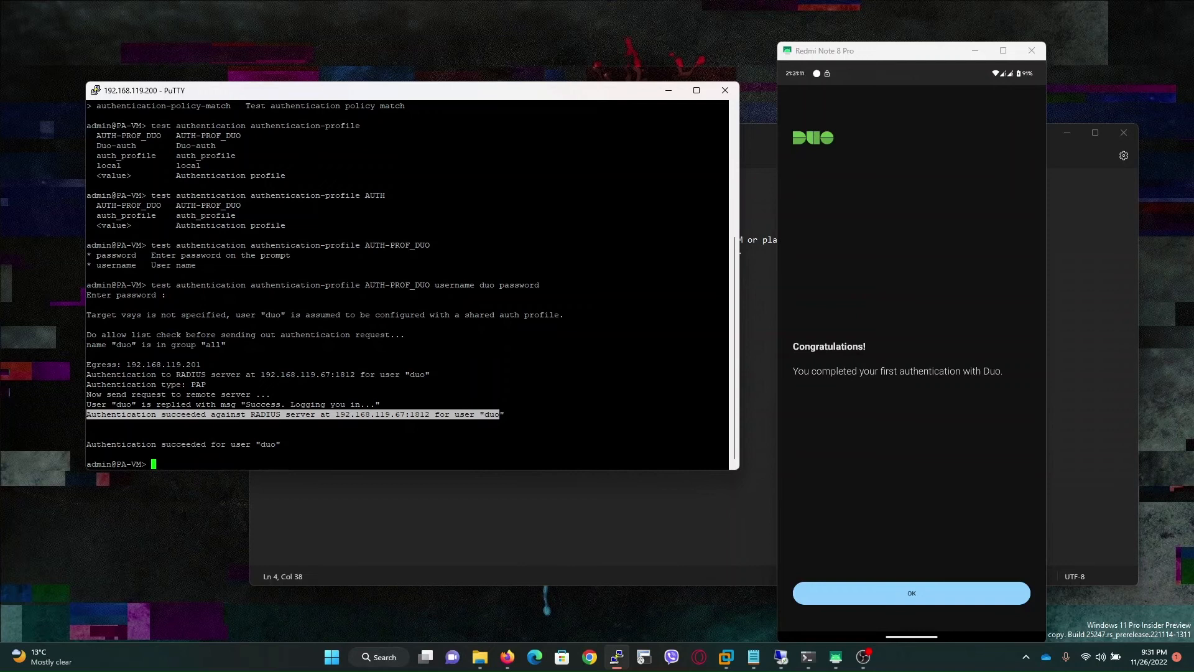
{"action": "triple_click", "coordinate": [94, 414]}
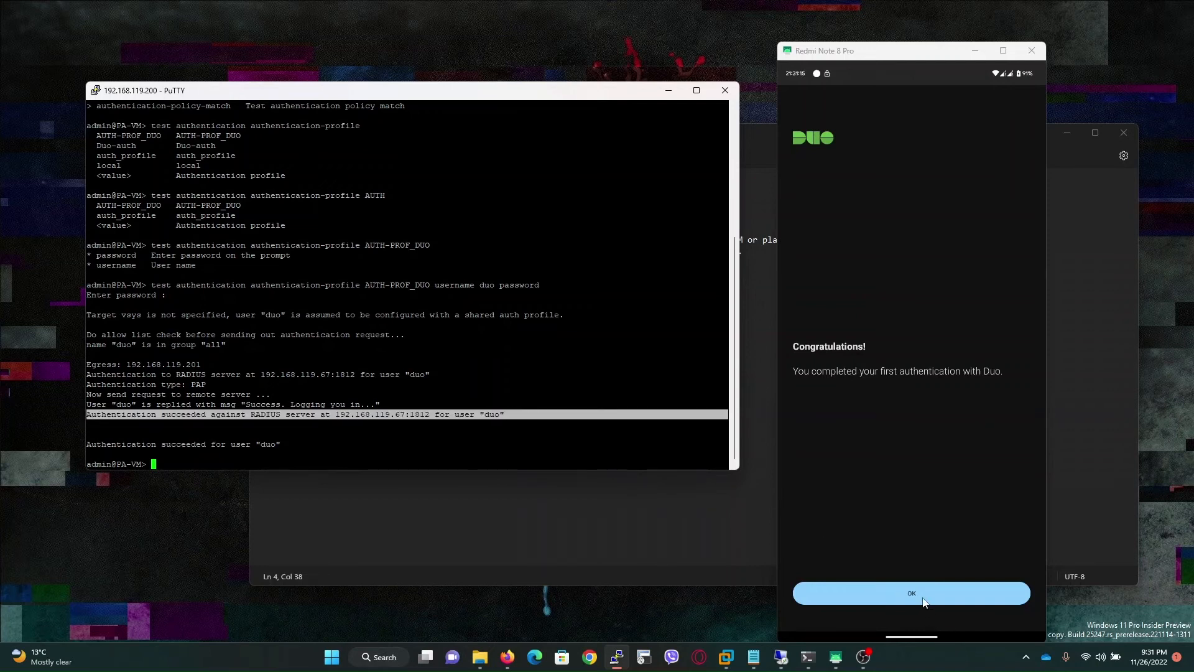
{"action": "left_click", "coordinate": [923, 600]}
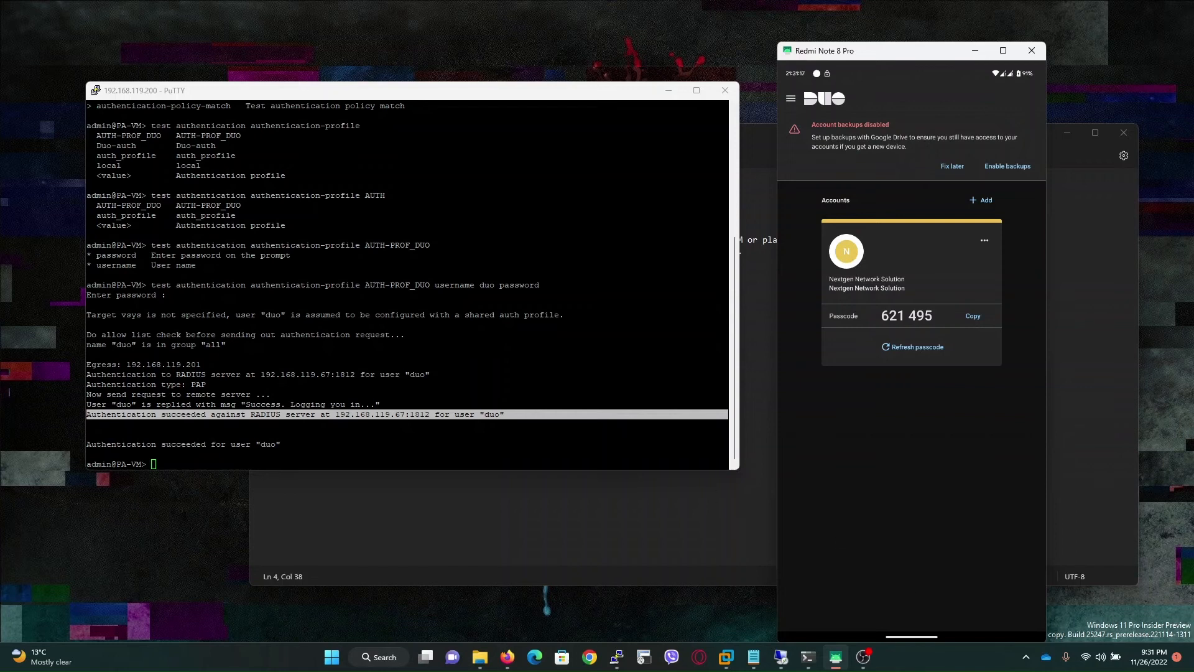
- Recall the previous authentication test command at the PuTTY prompt, and open a blank Notepad window placed lower on the desktop
{"action": "left_click", "coordinate": [243, 444]}
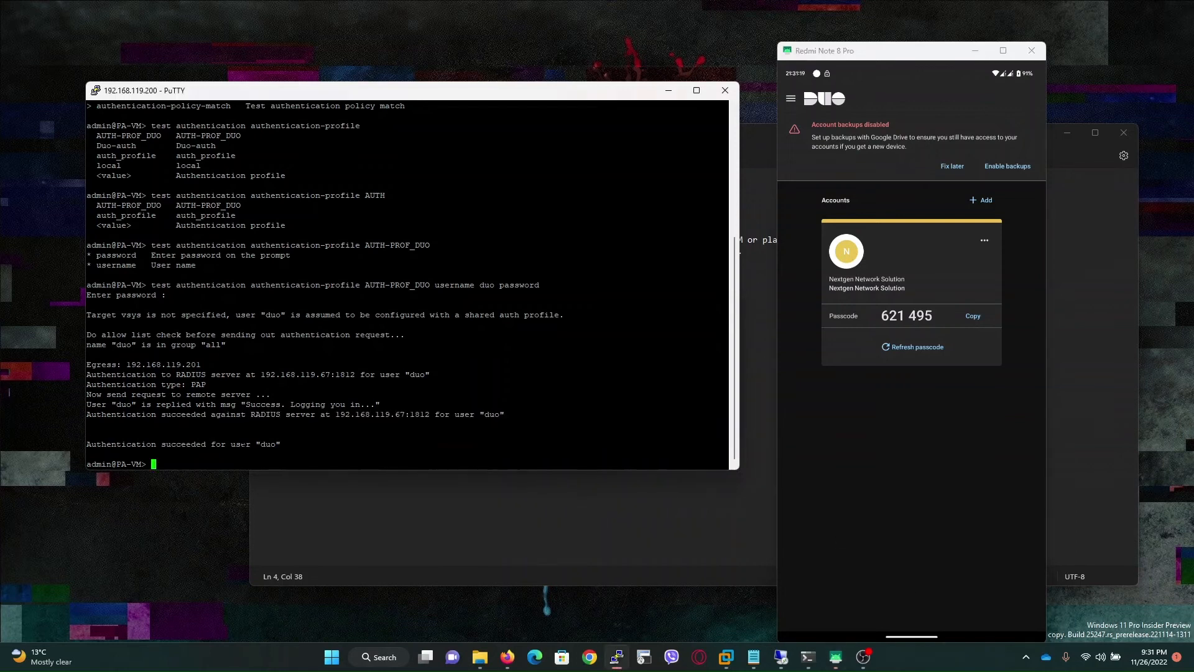
{"action": "key", "text": "Up"}
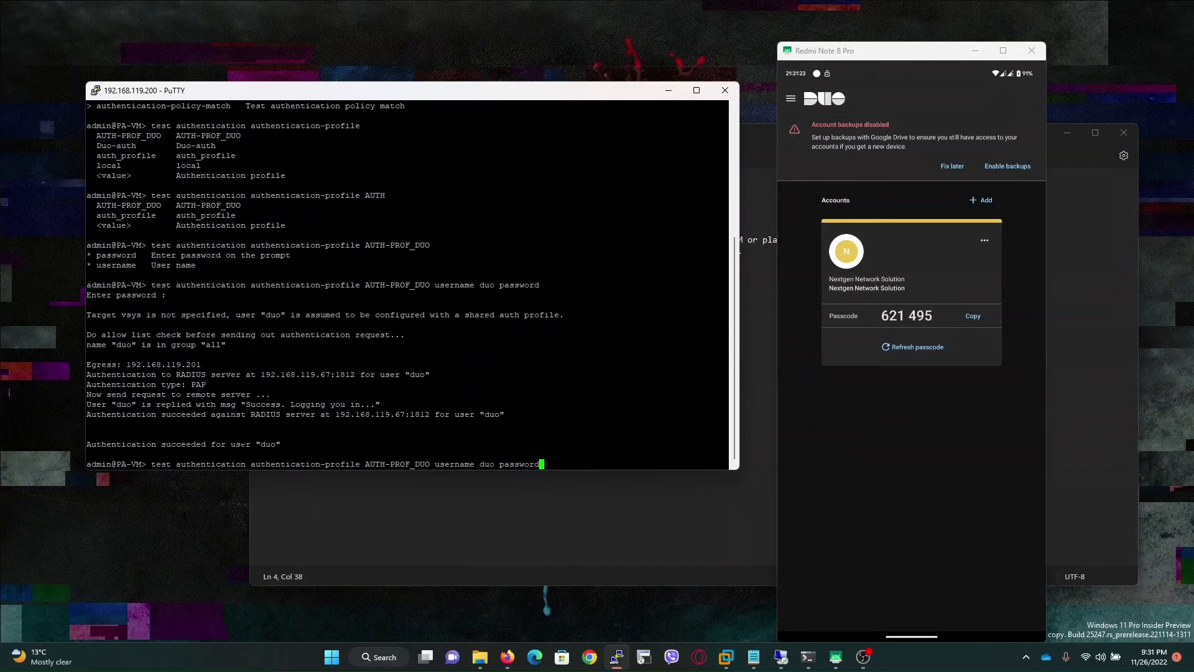
{"action": "key", "text": "super+r"}
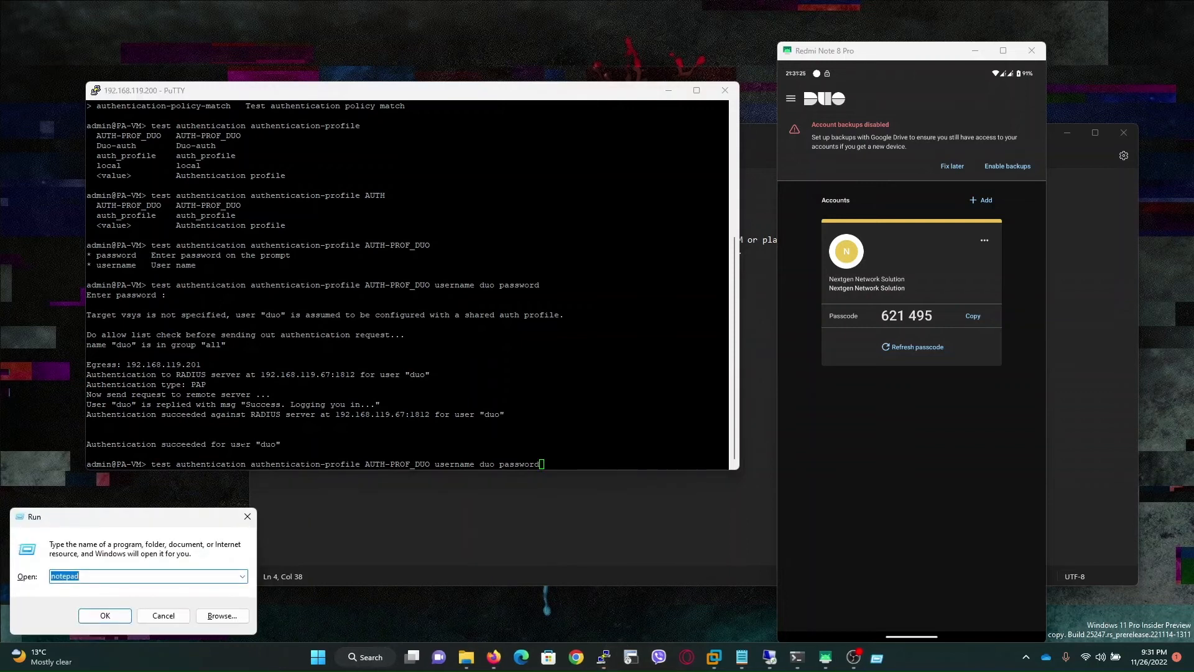
{"action": "type", "text": "notepad"}
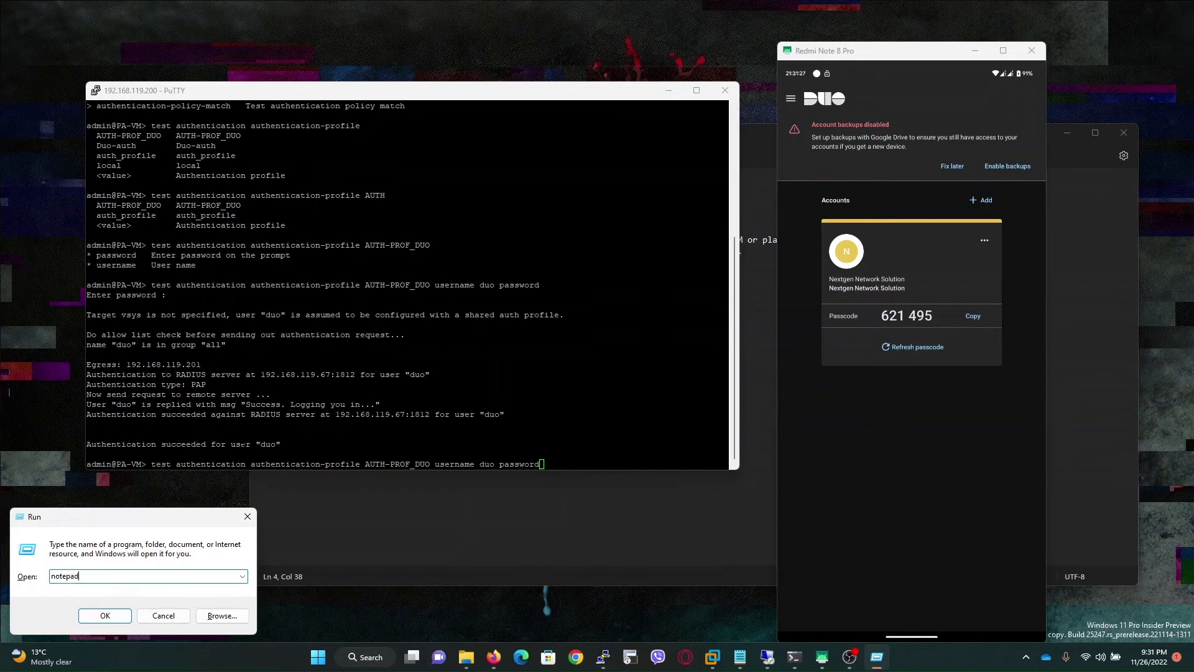
{"action": "key", "text": "Return"}
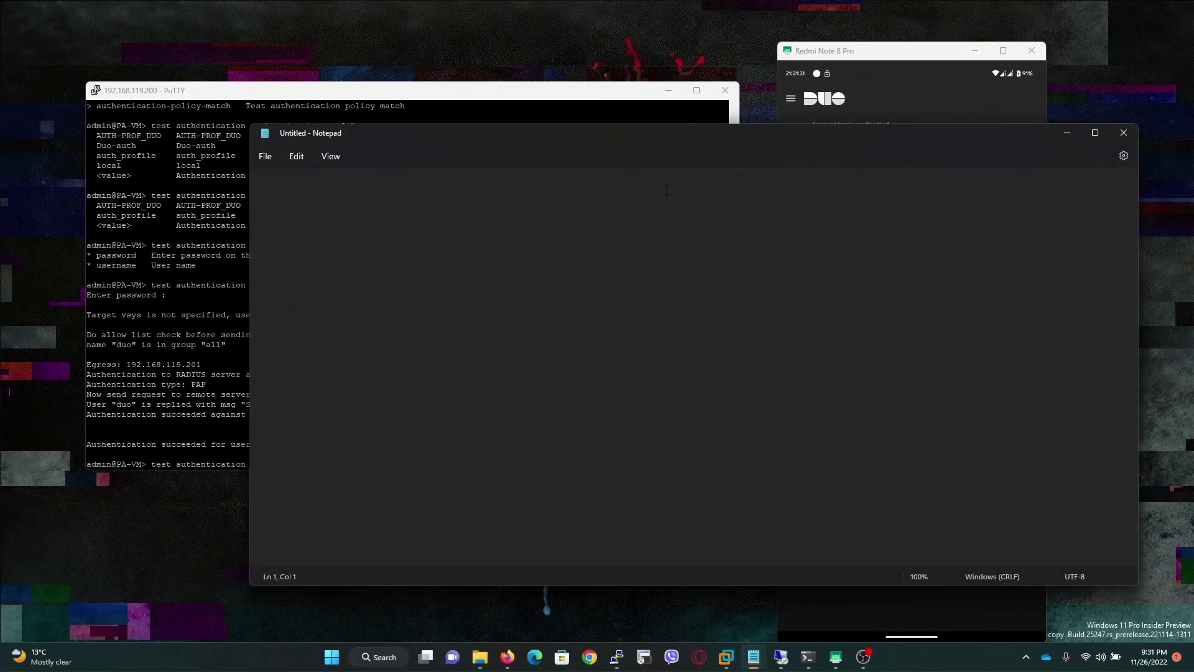
{"action": "left_click_drag", "start_coordinate": [659, 129], "coordinate": [782, 386]}
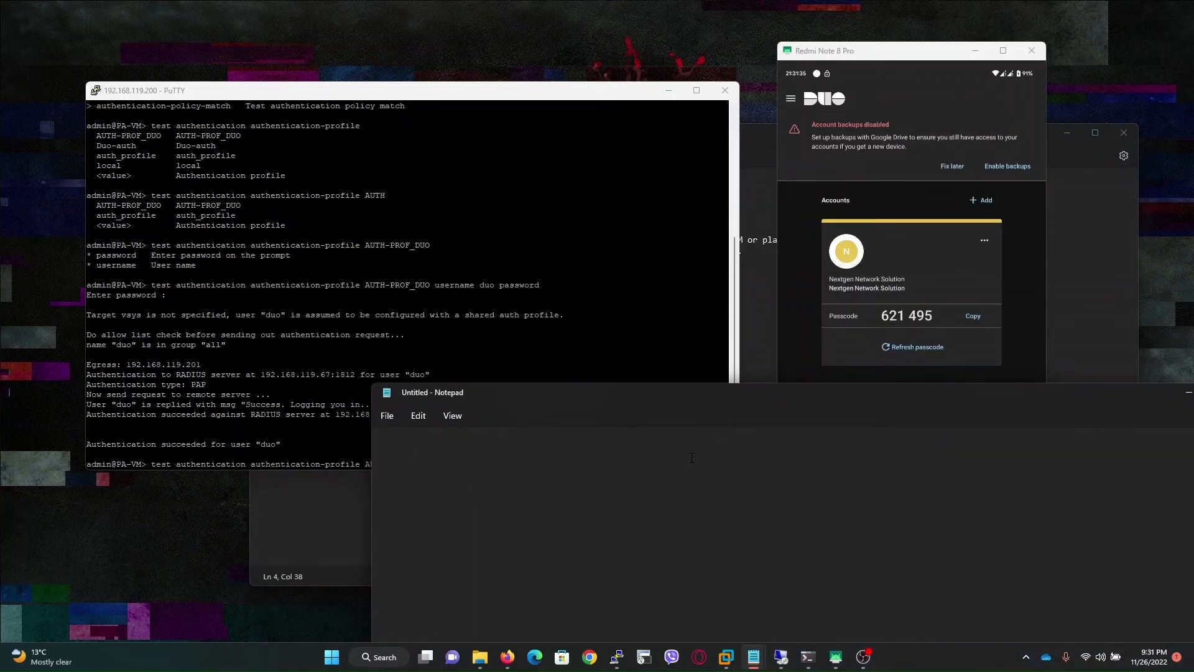
- Refresh the Duo Mobile passcode, write the account password, a comma and the new passcode as one line in Notepad, and select that line
{"action": "left_click", "coordinate": [914, 337]}
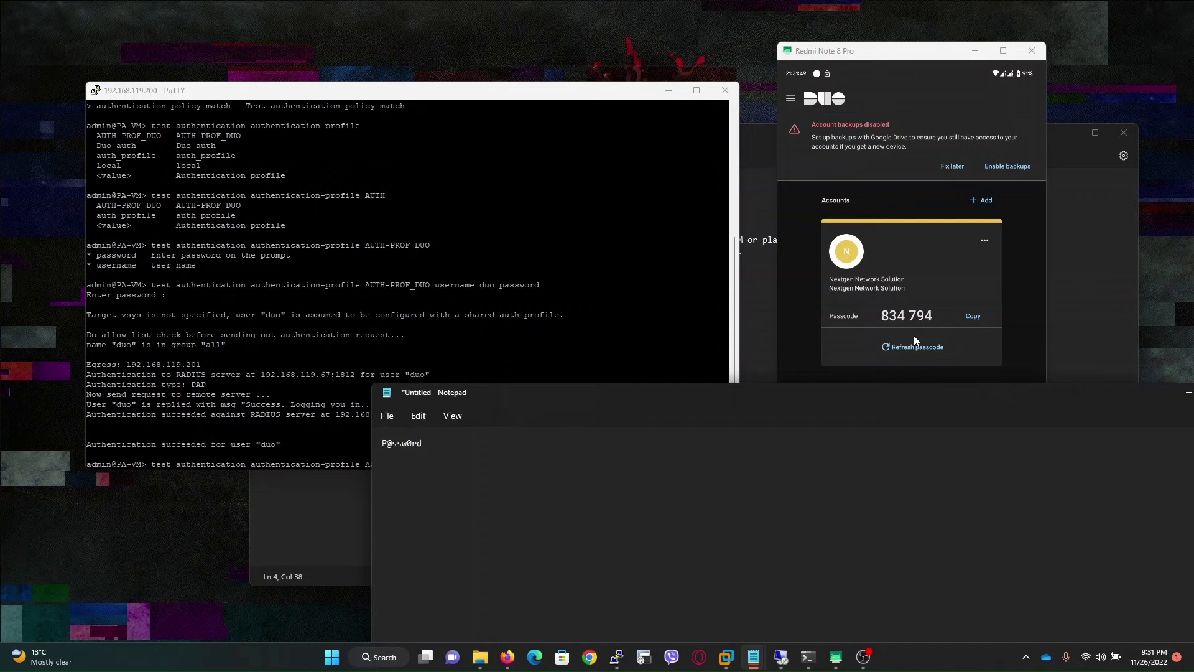
{"action": "left_click_drag", "start_coordinate": [463, 445], "coordinate": [377, 449]}
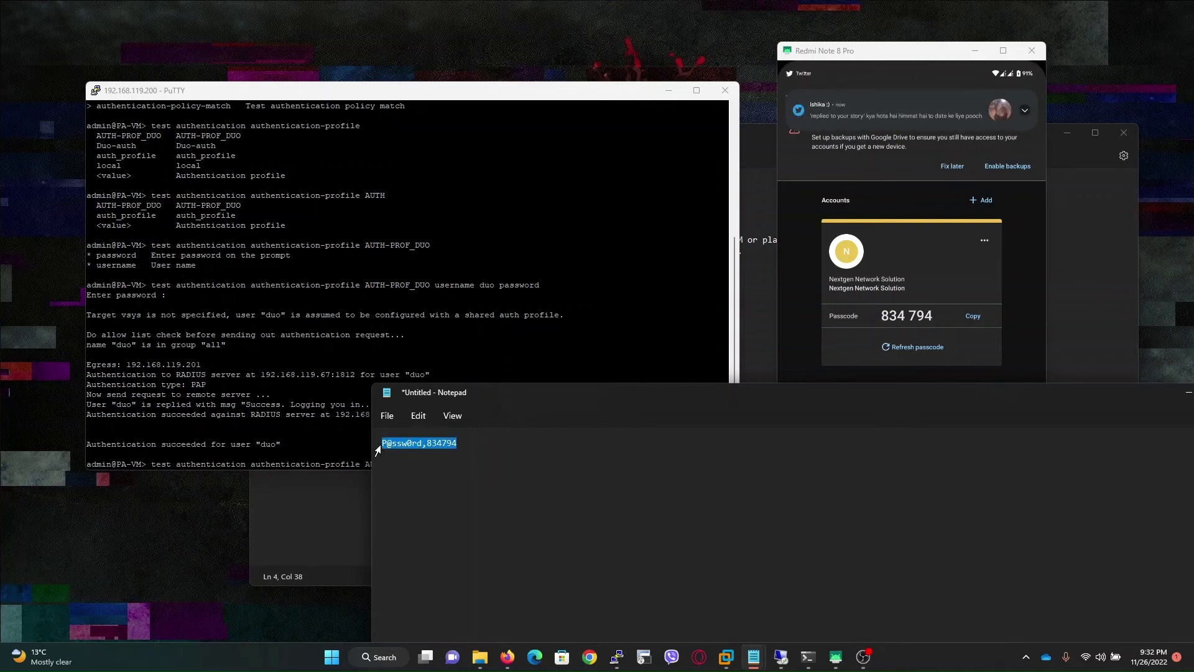
- Try the AUTH-PROF_DUO authentication test for user duo in PuTTY with the account password and appended Duo passcode, and return to Notepad
{"action": "key", "text": "alt+Tab"}
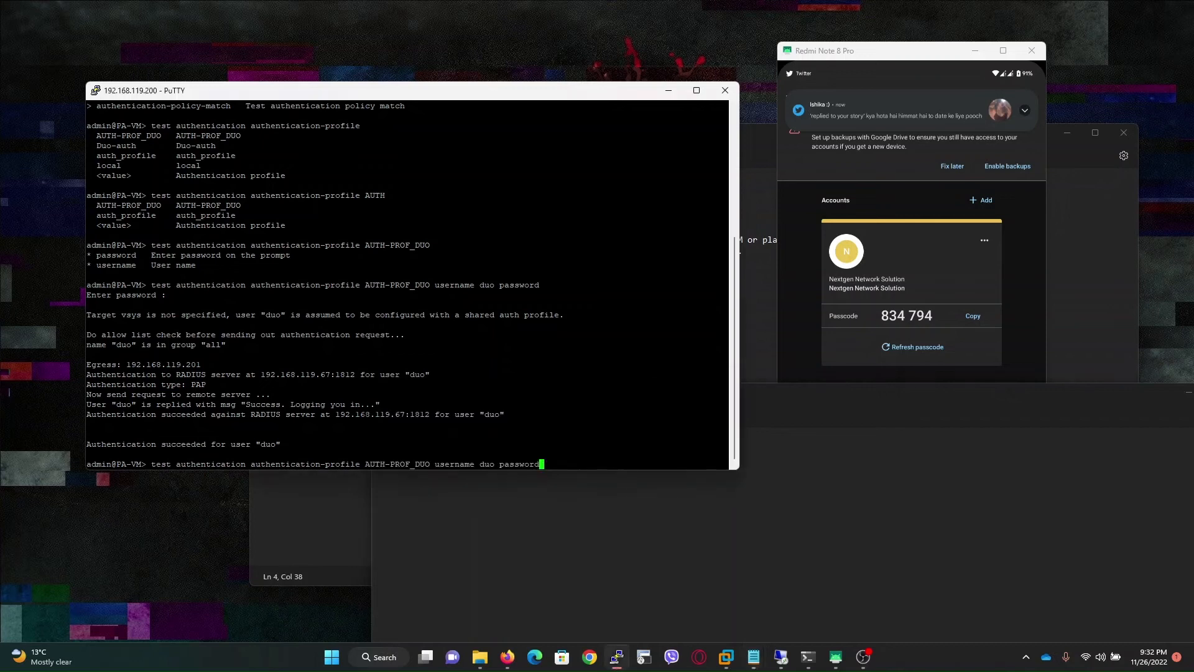
{"action": "key", "text": "Return"}
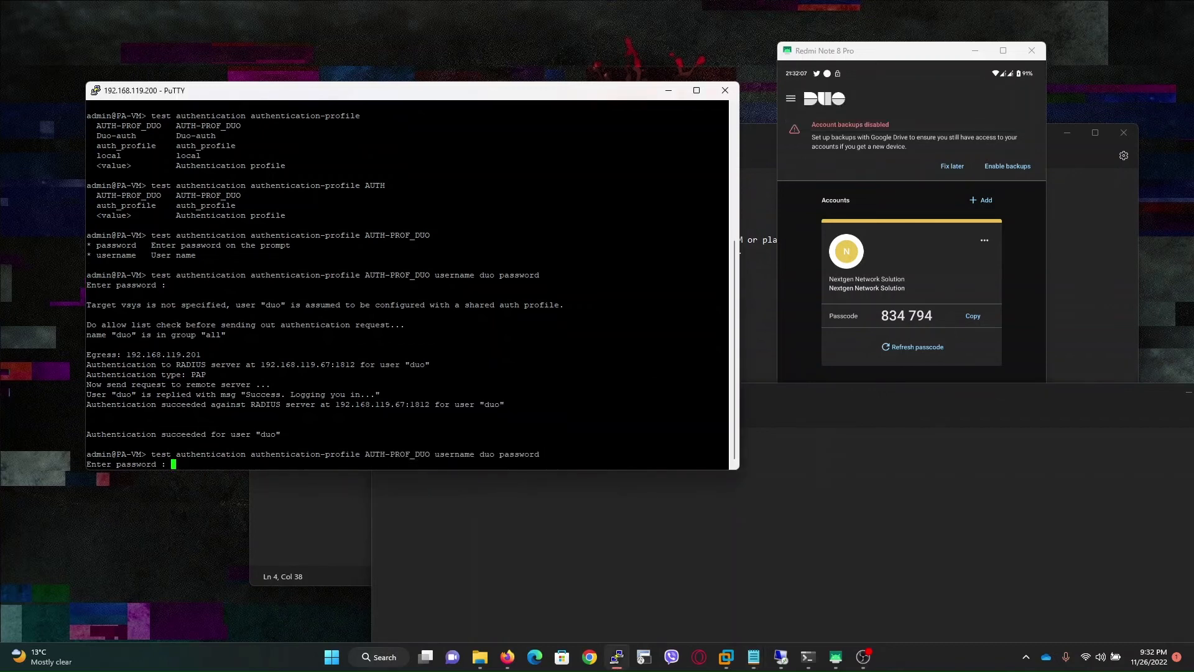
{"action": "key", "text": "Return"}
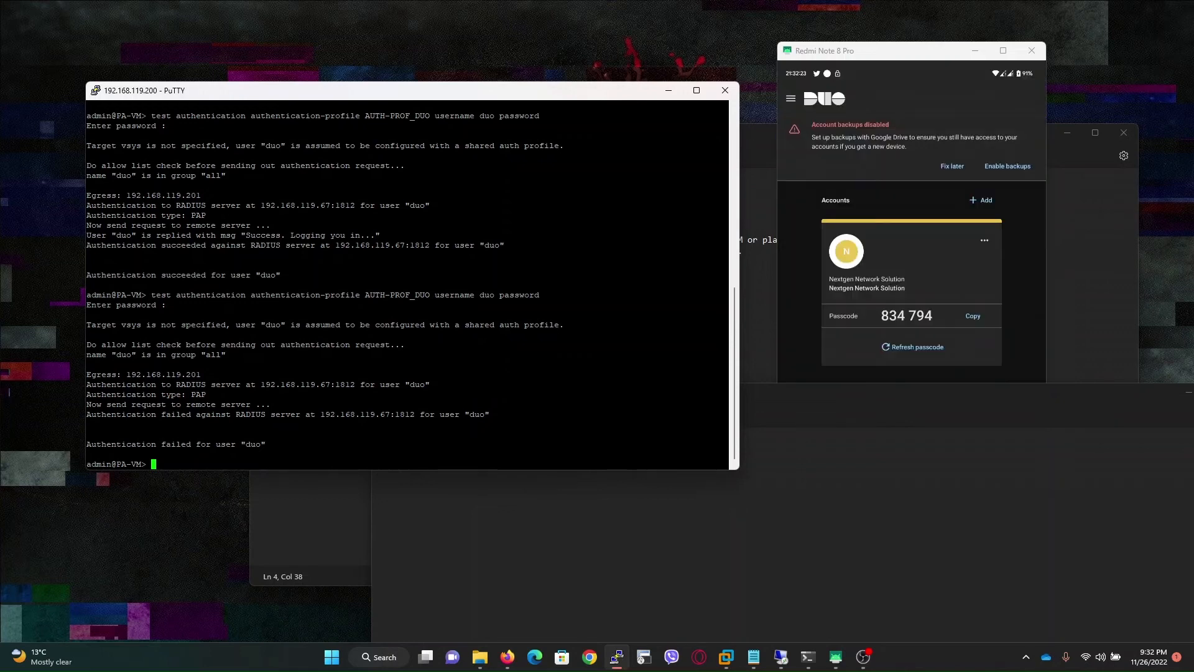
{"action": "left_click", "coordinate": [781, 497]}
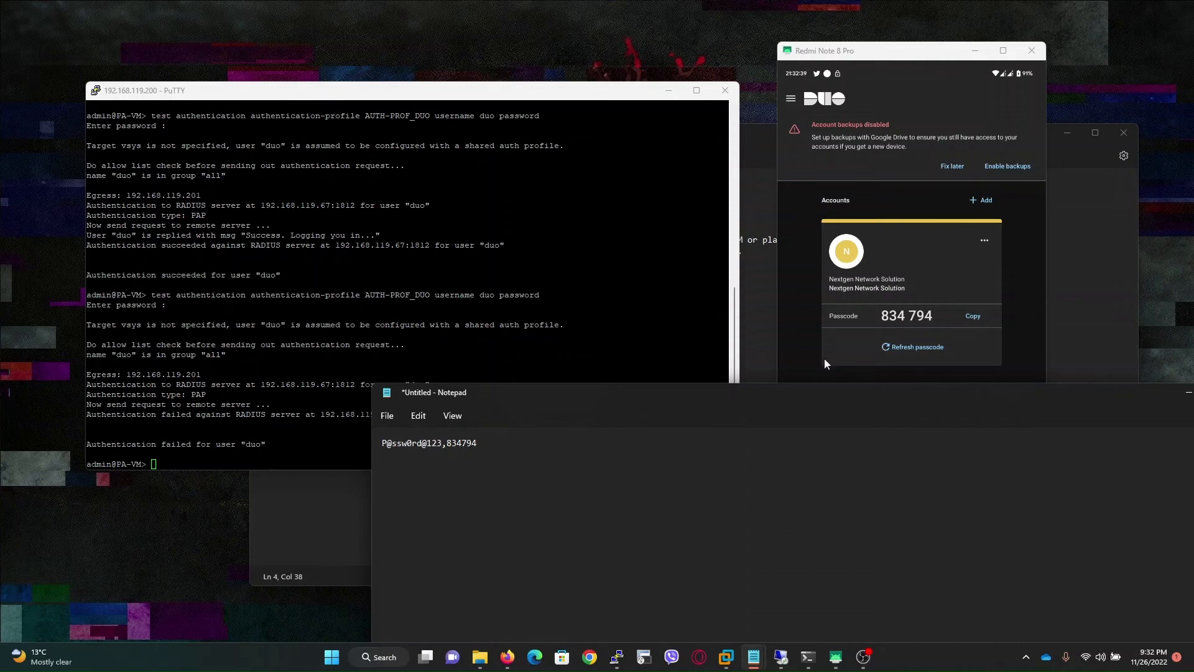
- Try the AUTH-PROF_DUO authentication test for user duo again with the password-and-passcode line from Notepad
{"action": "key", "text": "ctrl+a"}
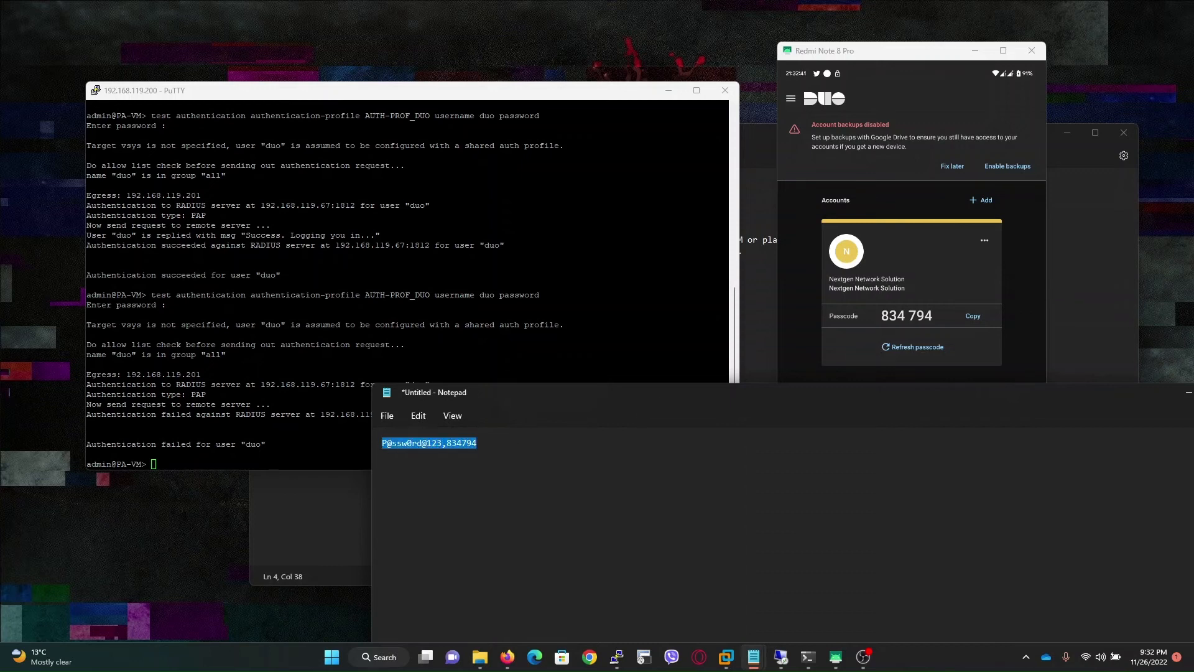
{"action": "key", "text": "alt+Tab"}
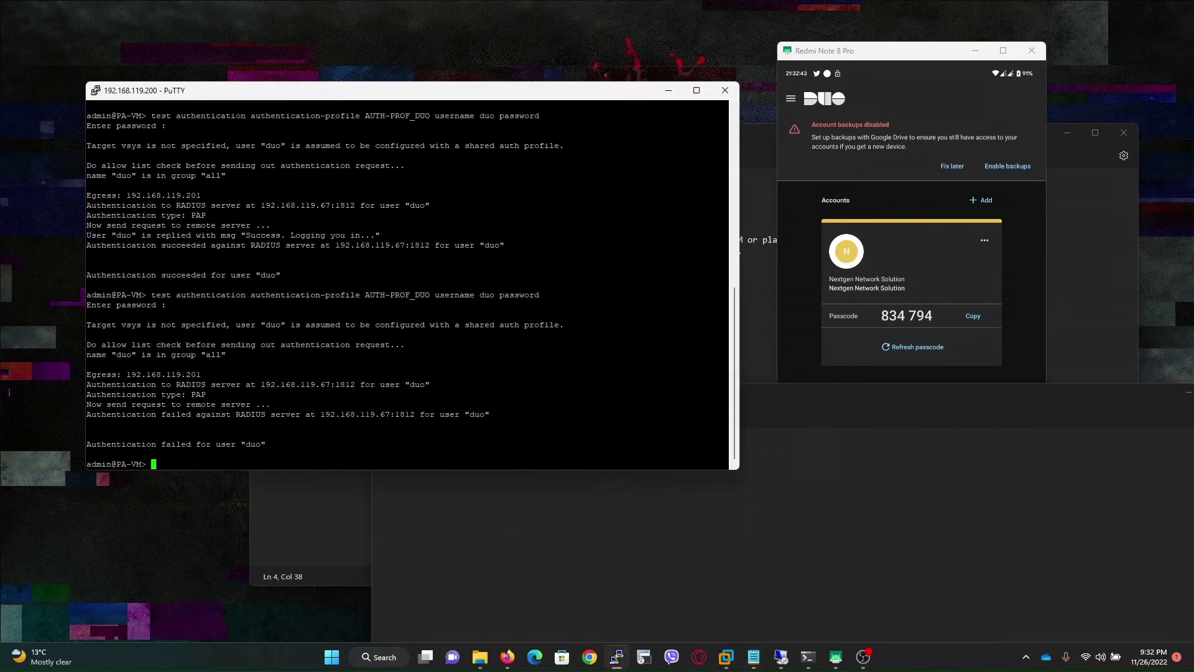
{"action": "key", "text": "Up"}
{"action": "key", "text": "Return"}
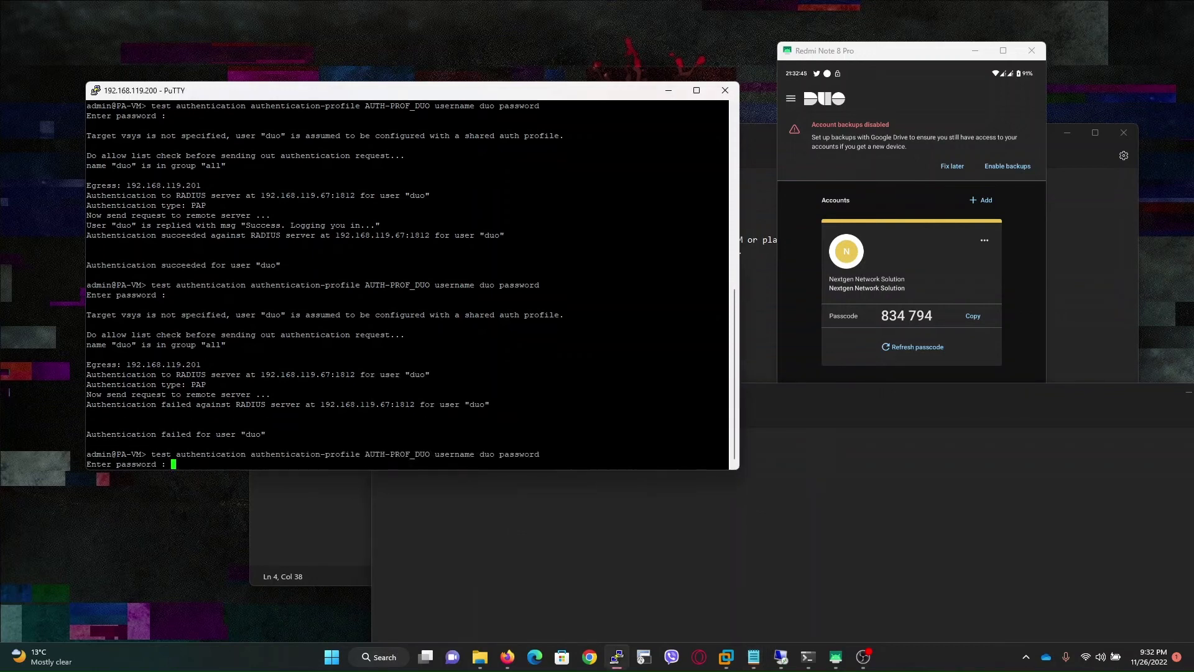
{"action": "key", "text": "Return"}
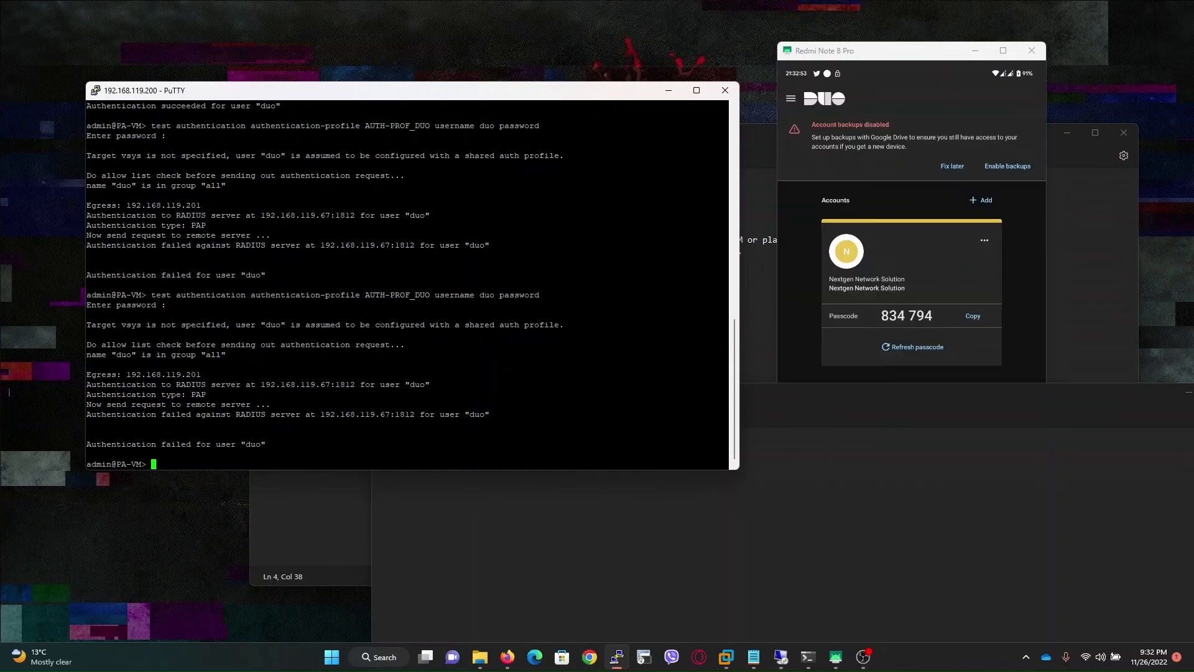
- Rerun the AUTH-PROF_DUO test for user duo with the account password and approve the TEST GP login request in Duo Mobile
{"action": "key", "text": "Up"}
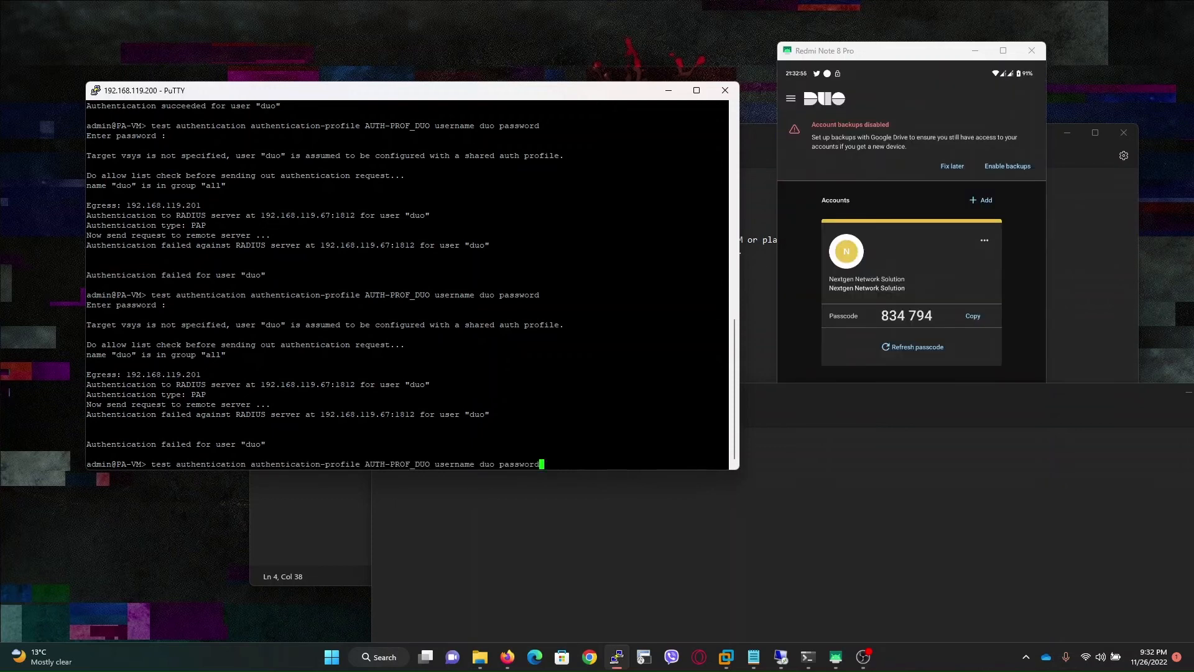
{"action": "key", "text": "Return"}
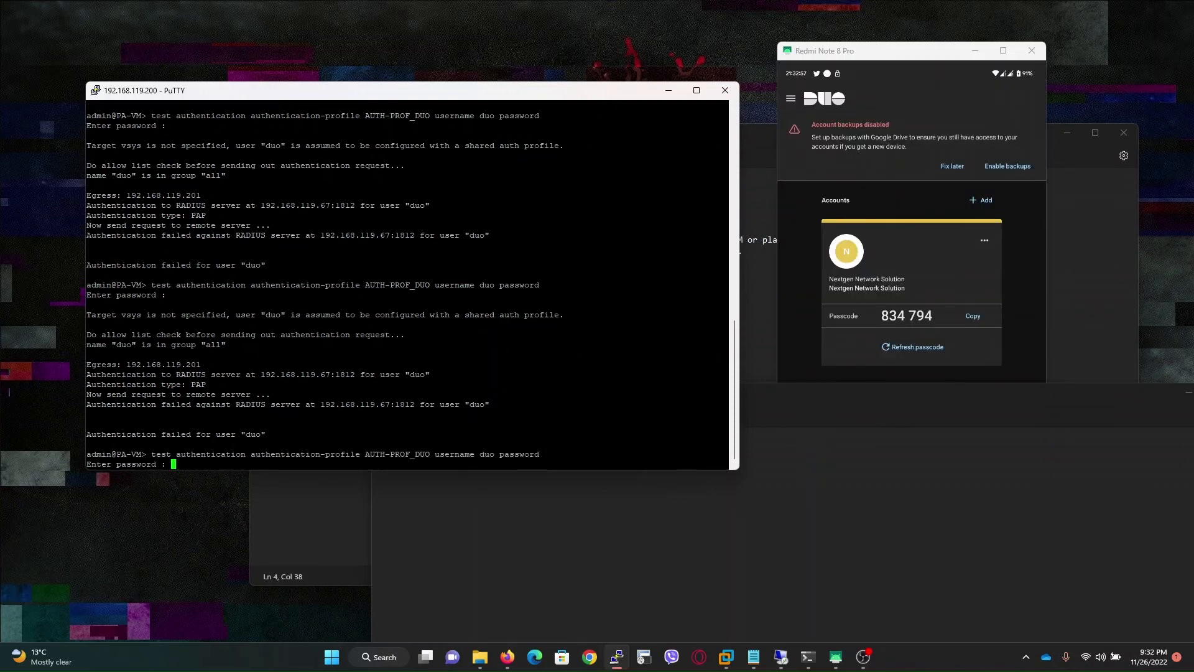
{"action": "key", "text": "Return"}
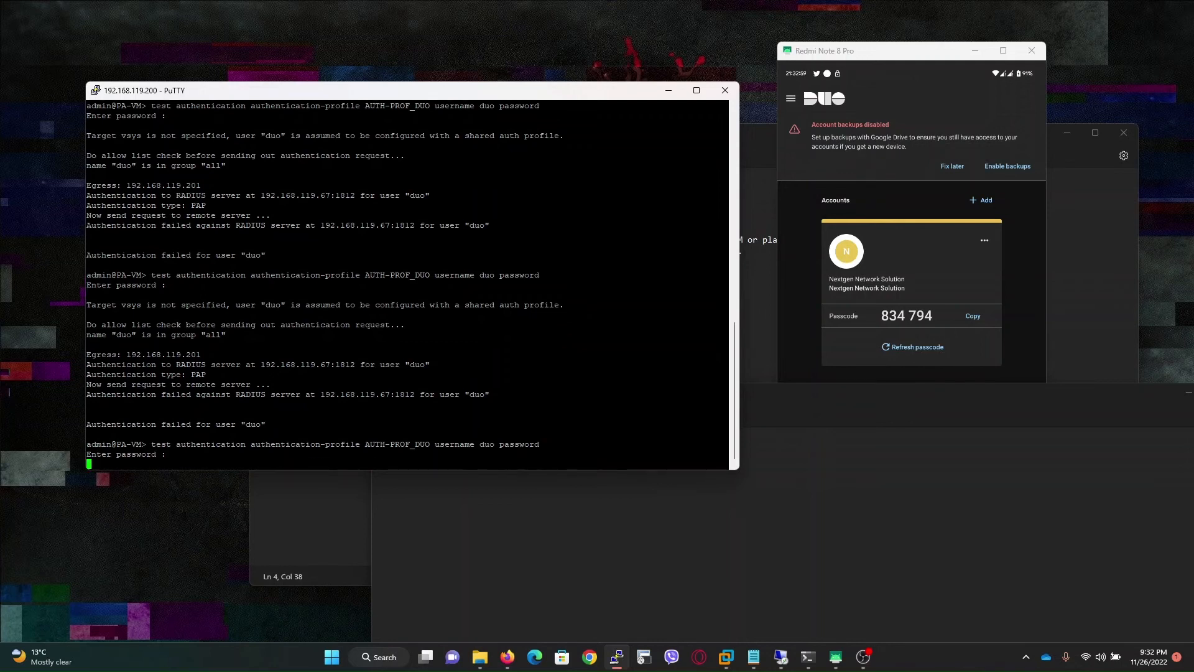
{"action": "left_click", "coordinate": [925, 118]}
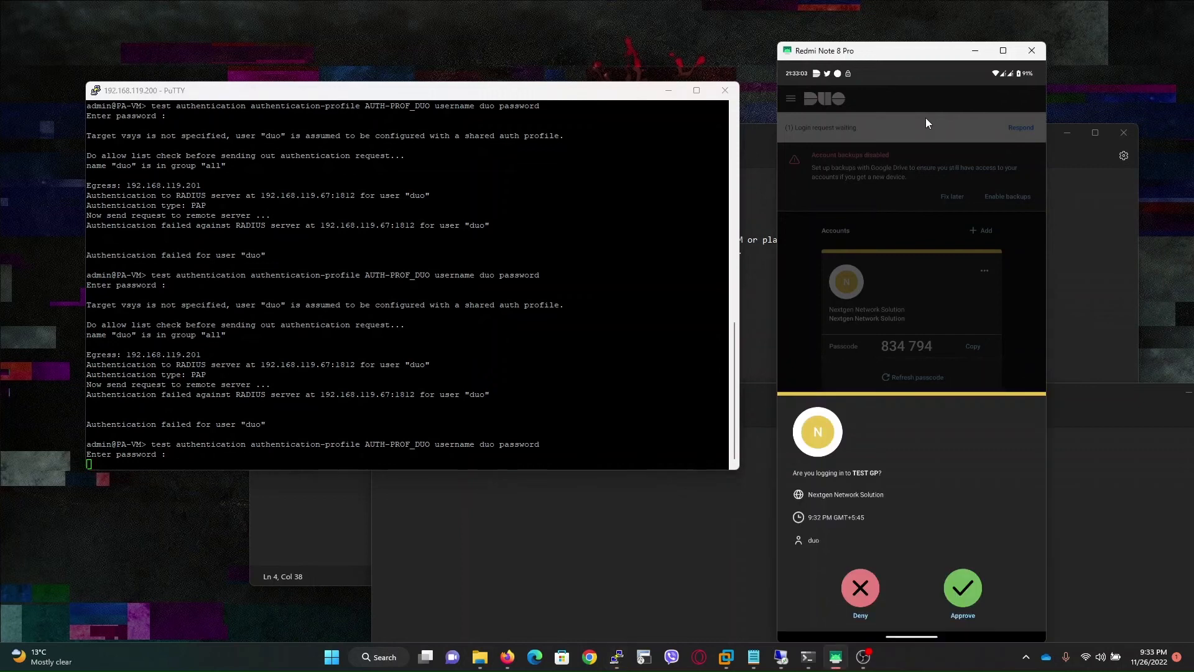
{"action": "left_click", "coordinate": [963, 588]}
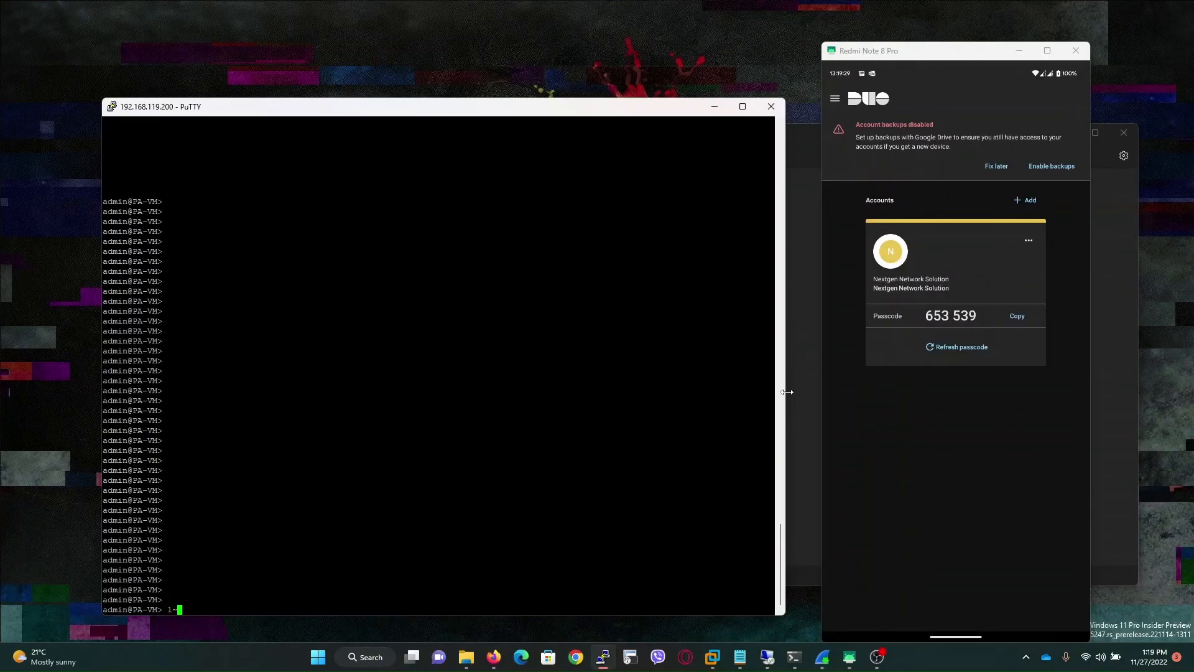
- Clear the stray characters at the PuTTY prompt and look at the Duo Mobile activation page in Firefox
{"action": "key", "text": "BackSpace"}
{"action": "key", "text": "BackSpace"}
{"action": "left_click", "coordinate": [1029, 240]}
{"action": "left_click", "coordinate": [494, 657]}
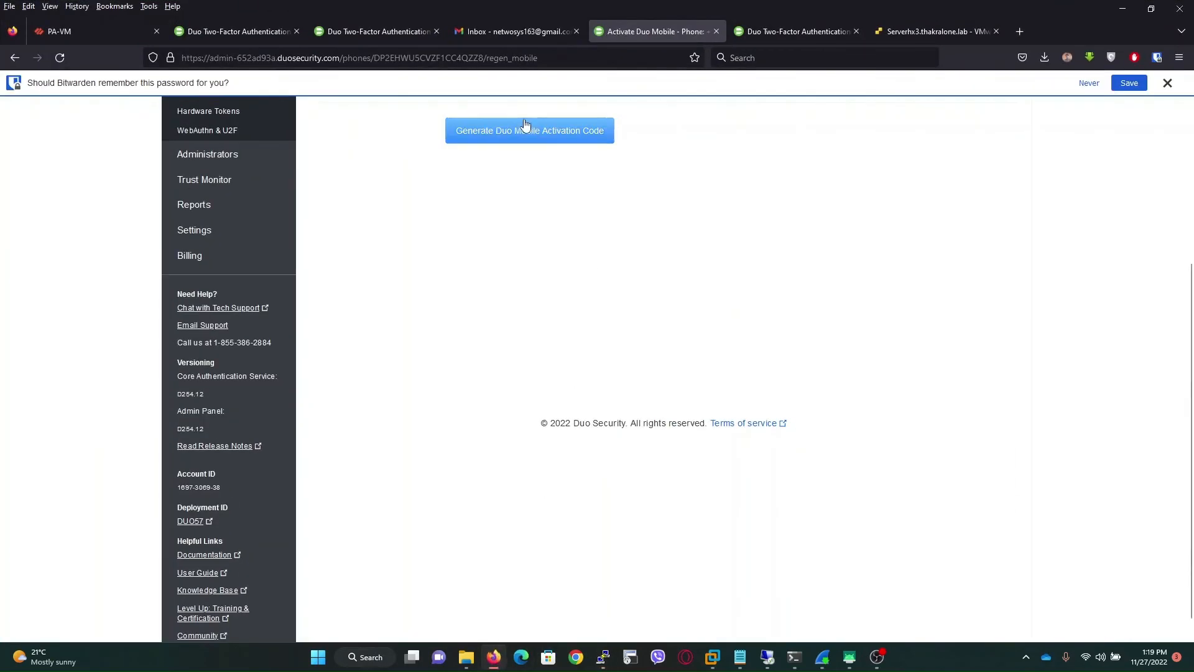
{"action": "left_click", "coordinate": [491, 131]}
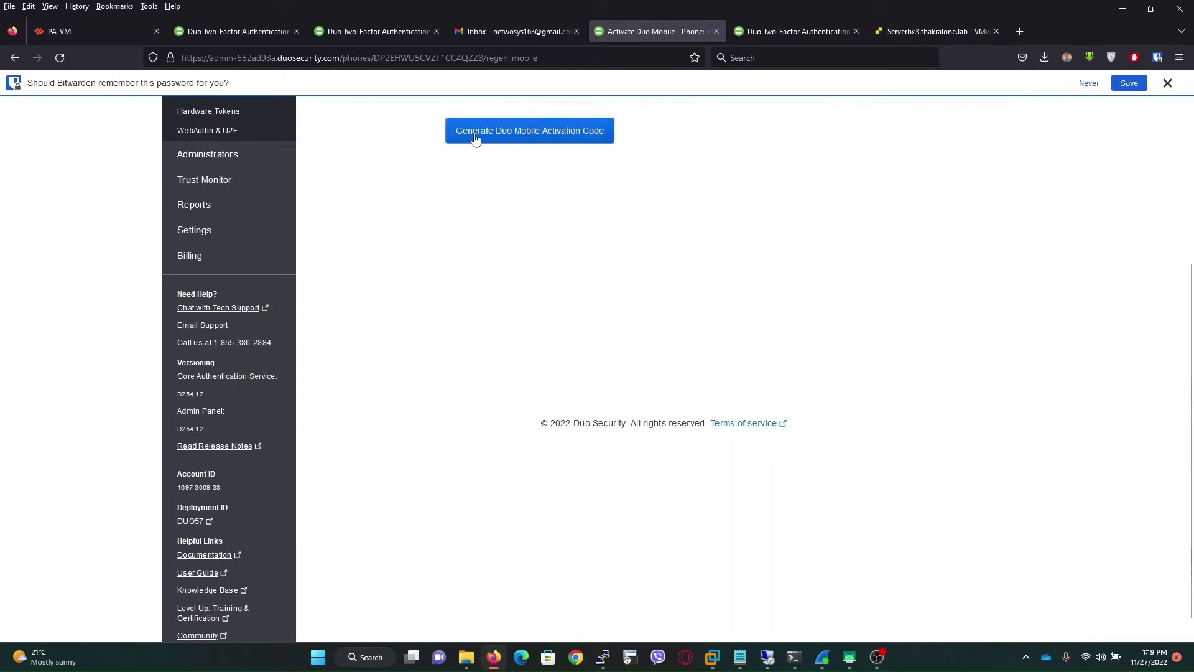
{"action": "left_click", "coordinate": [1122, 9]}
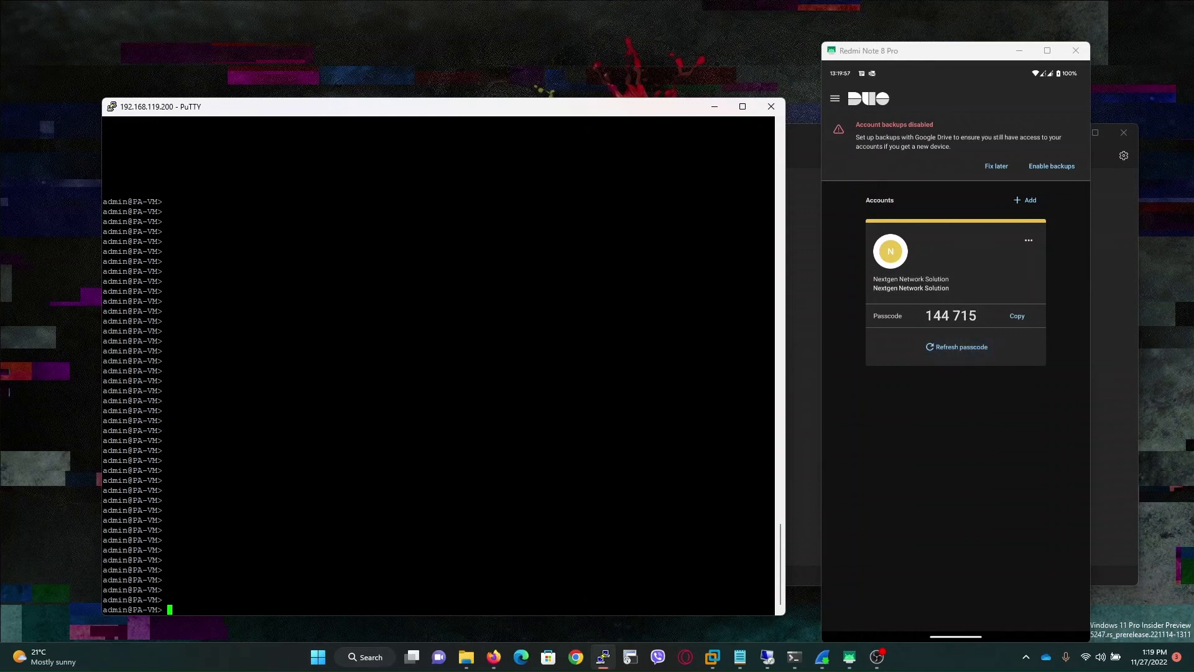
- Write the command "test authentication authentication-profile AUTH-PROF_DUO username duo" at the firewall prompt without running it
{"action": "type", "text": "test auth"}
{"action": "key", "text": "Tab"}
{"action": "type", "text": "aut"}
{"action": "key", "text": "Tab"}
{"action": "type", "text": "AUT"}
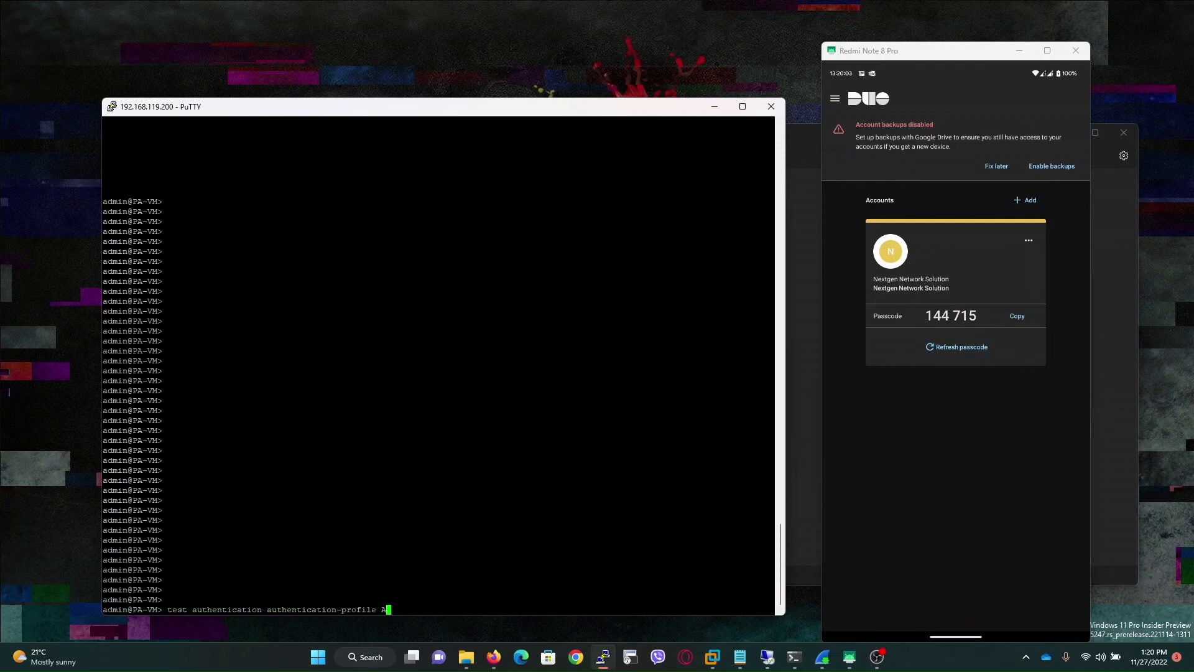
{"action": "key", "text": "Tab"}
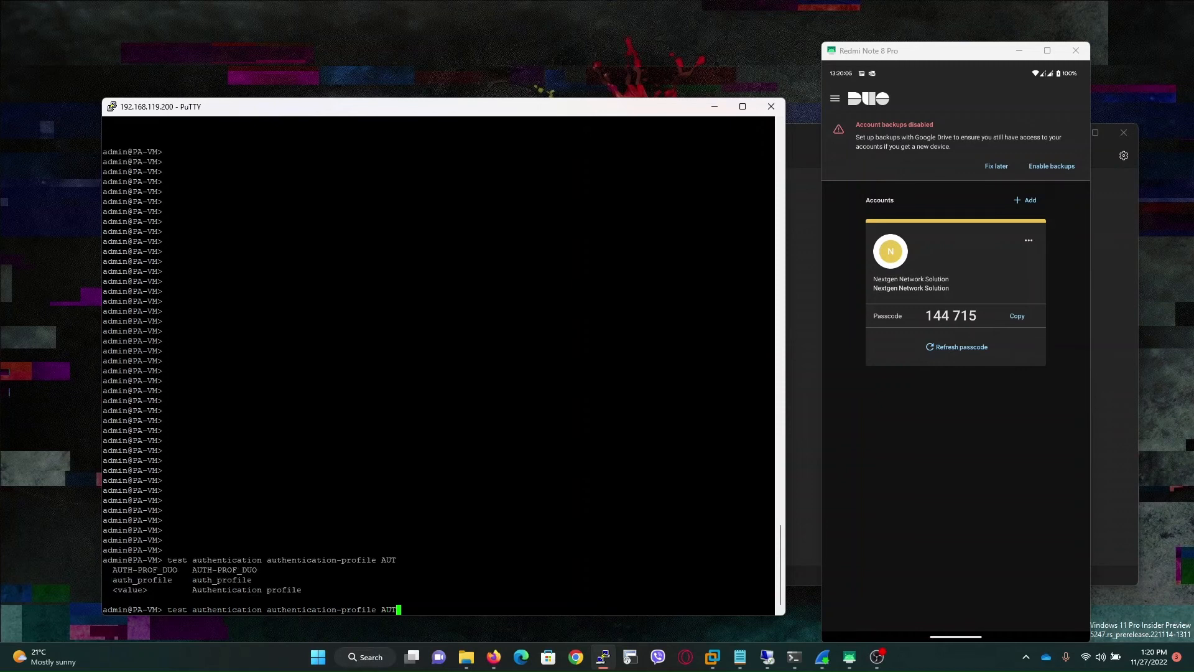
{"action": "type", "text": "H"}
{"action": "key", "text": "Tab"}
{"action": "type", "text": "-PR"}
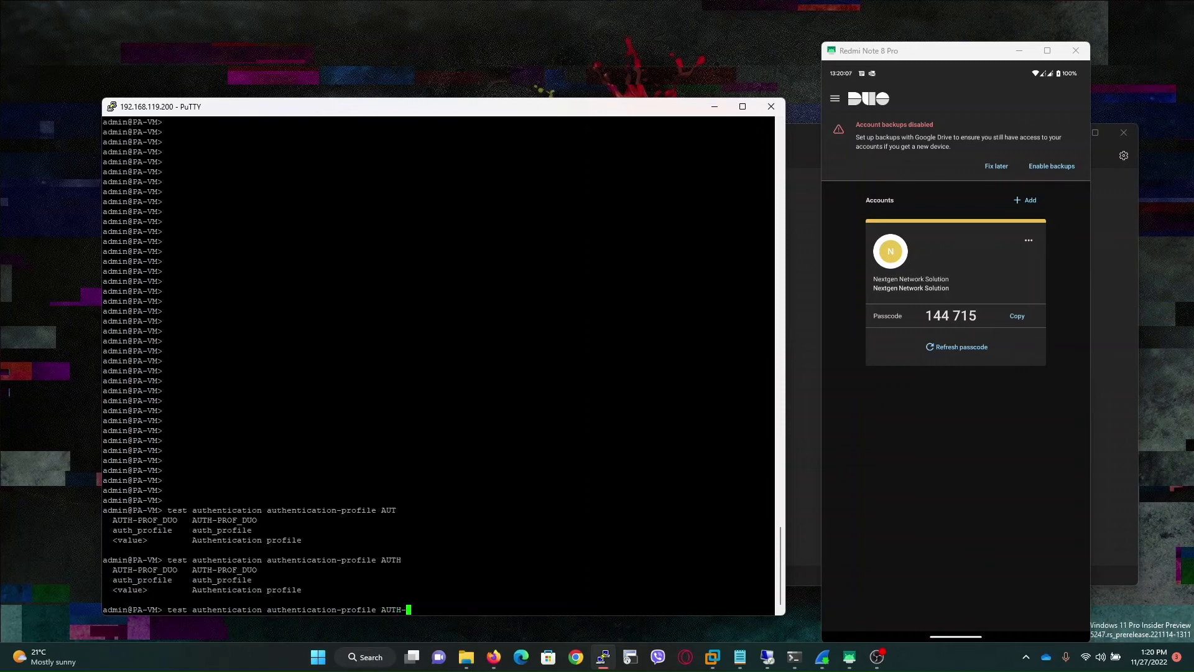
{"action": "key", "text": "Tab"}
{"action": "type", "text": "username duo"}
- Open a blank Notepad window and write the account password followed by a comma
{"action": "key", "text": "super+r"}
{"action": "type", "text": "n"}
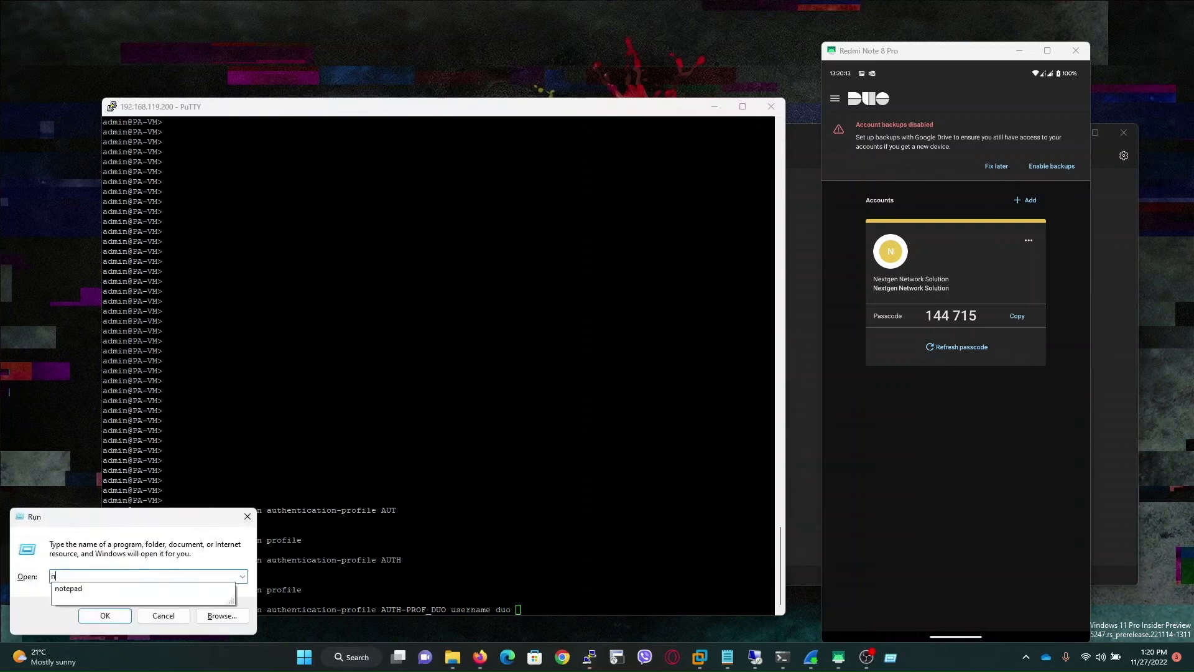
{"action": "type", "text": "otepad"}
{"action": "key", "text": "Return"}
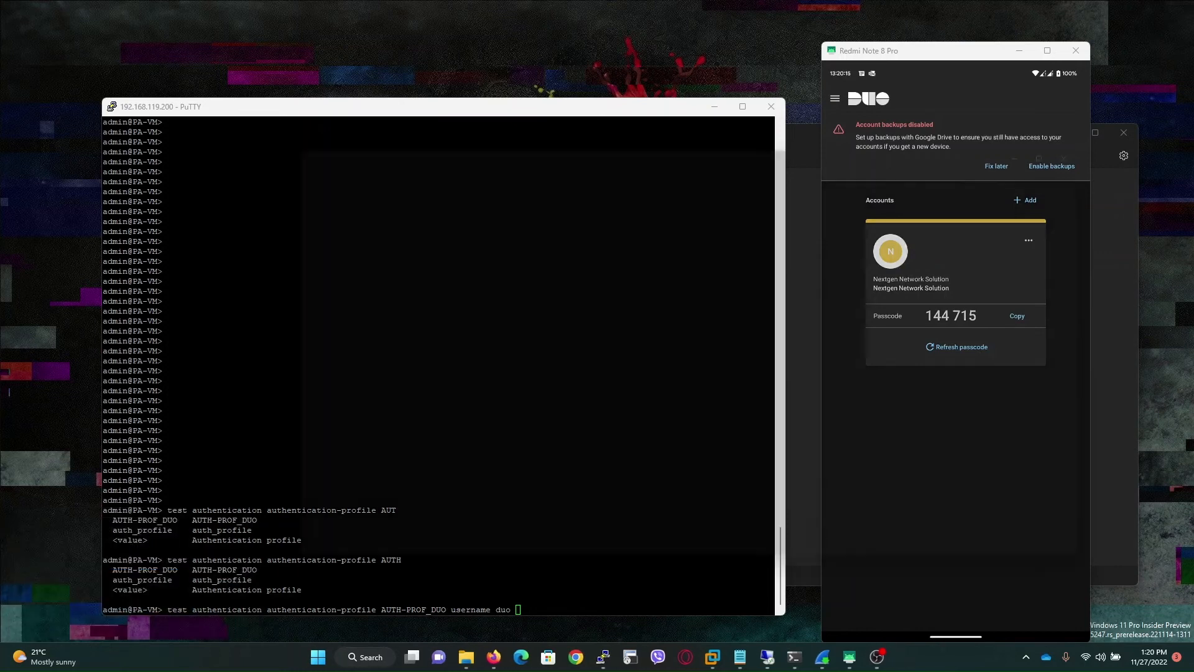
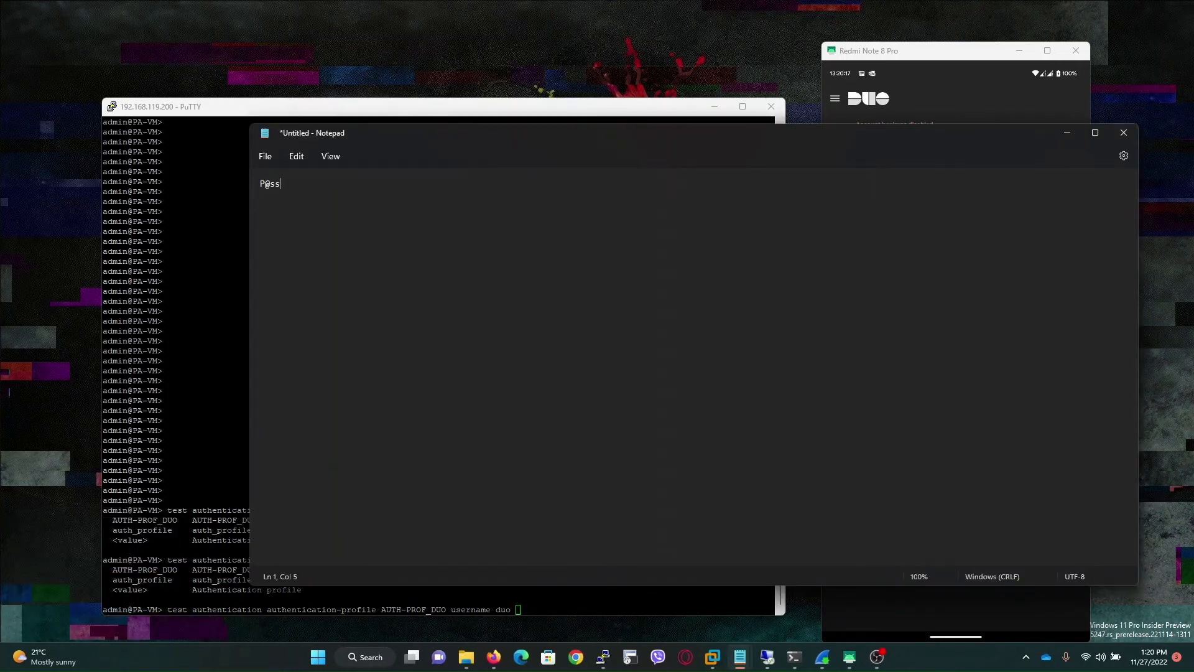
- Append the current Duo Mobile passcode after the comma, move Notepad lower to uncover the phone window, and select the whole line
{"action": "left_click", "coordinate": [920, 50]}
{"action": "left_click", "coordinate": [609, 263]}
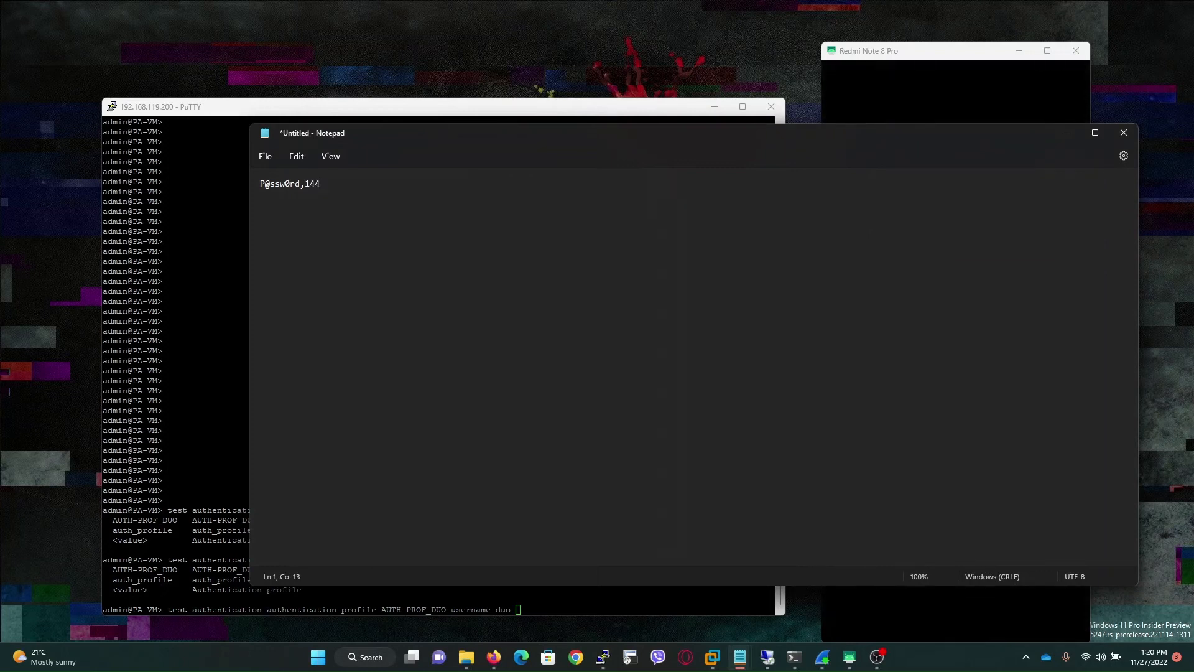
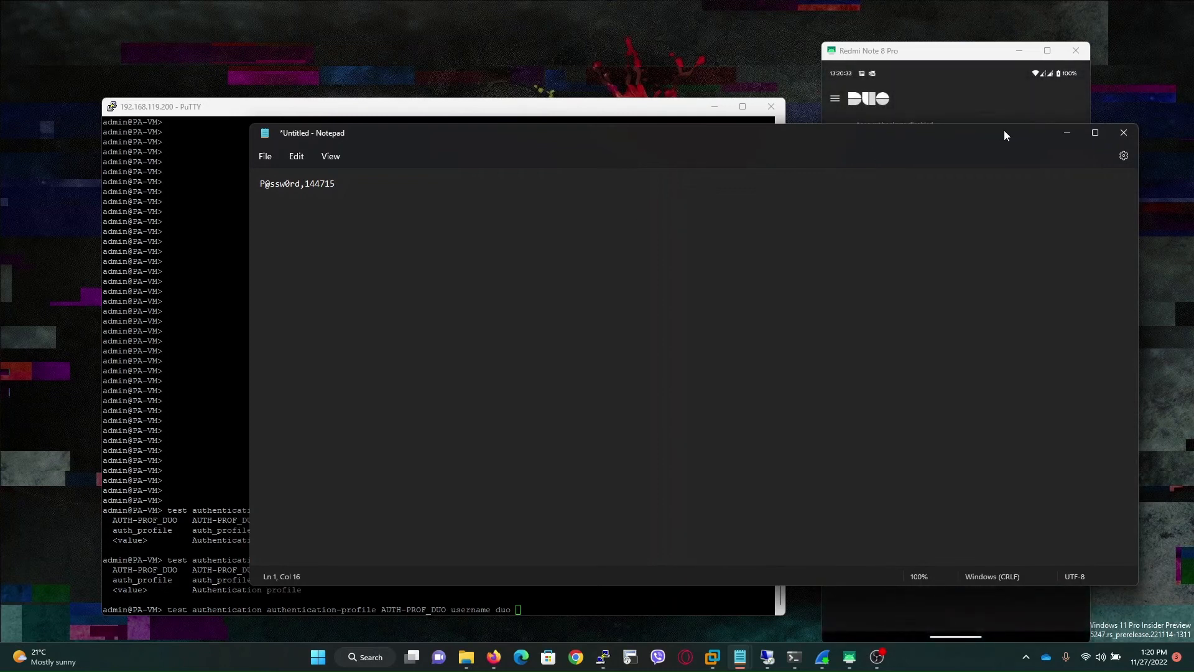
{"action": "left_click_drag", "start_coordinate": [1003, 135], "coordinate": [1055, 227]}
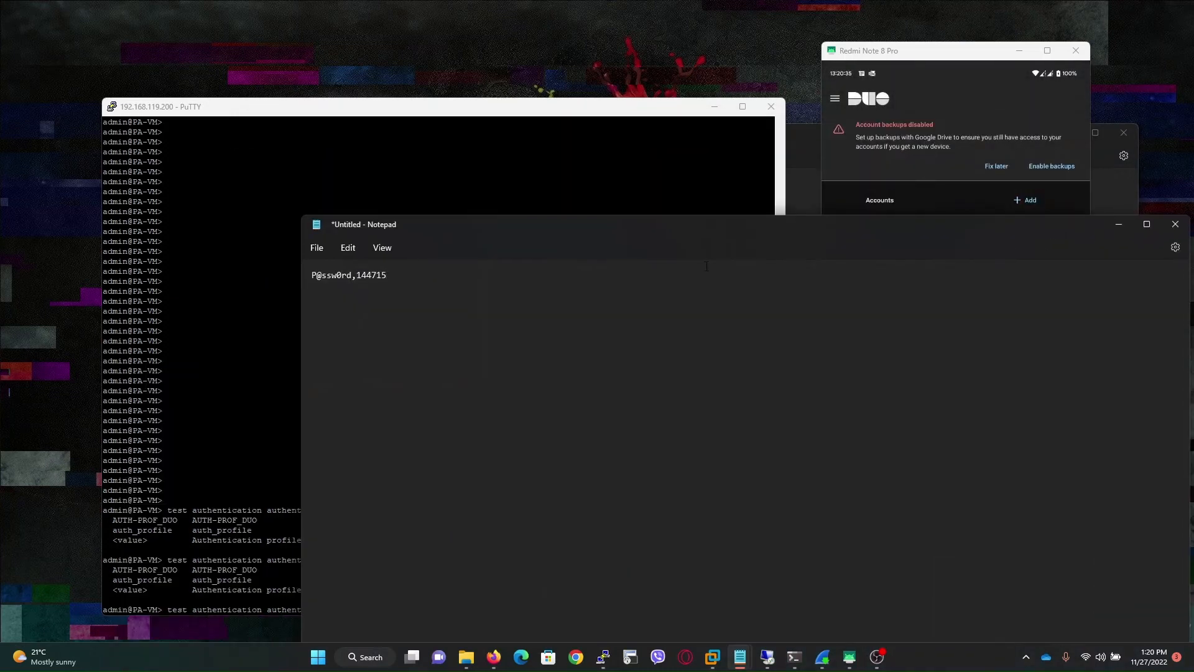
{"action": "key", "text": "ctrl+a"}
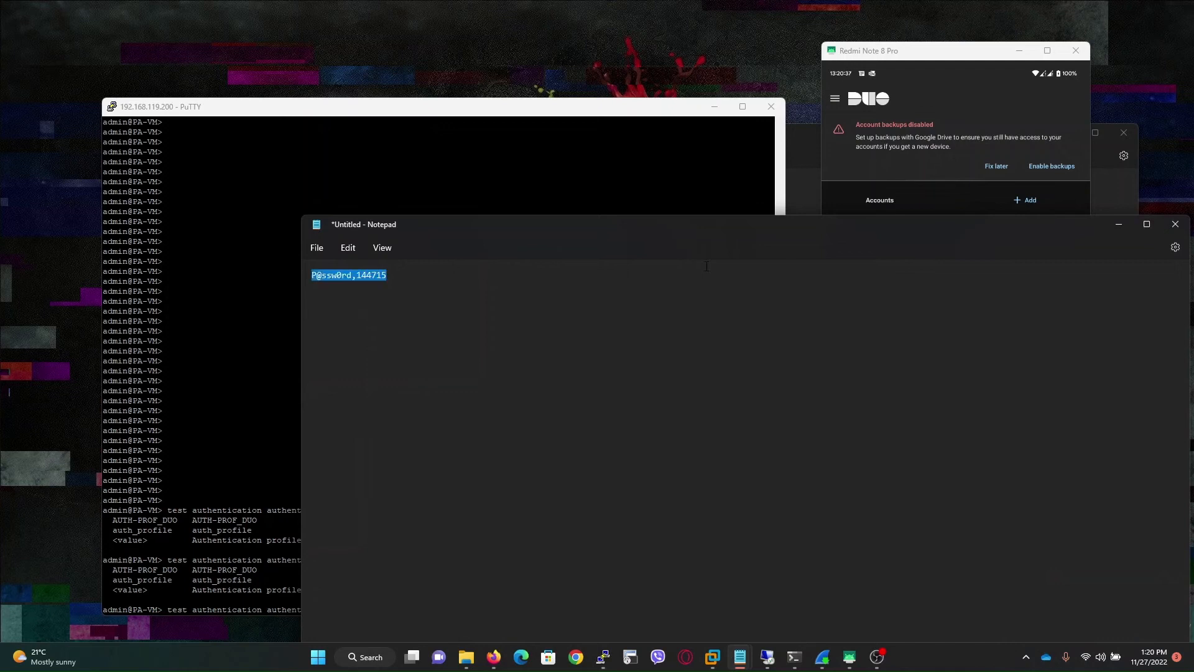
- Complete the PuTTY command with the password keyword and run it, entering the account password and appended Duo passcode
{"action": "key", "text": "alt+Tab"}
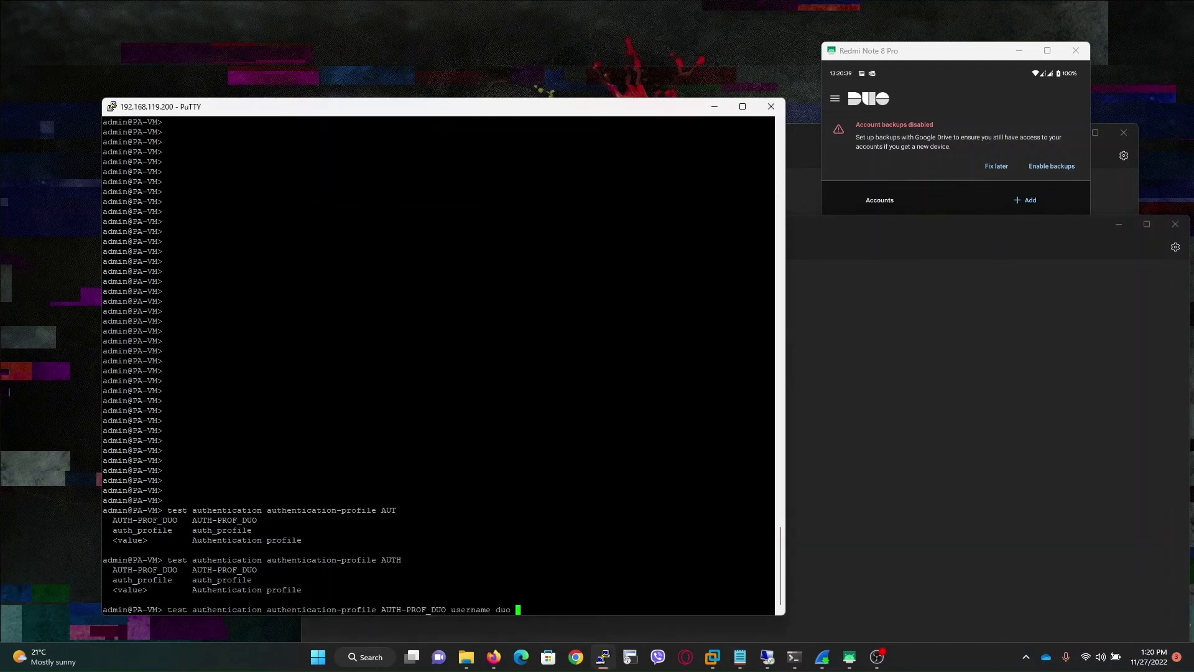
{"action": "type", "text": "password"}
{"action": "key", "text": "Return"}
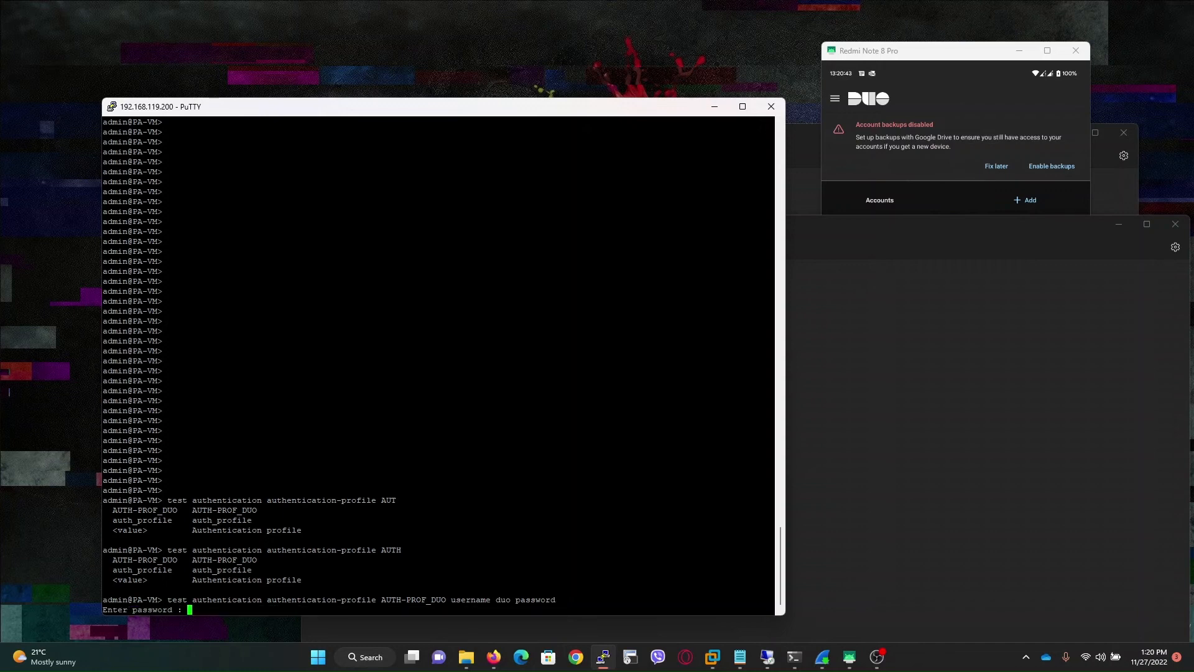
{"action": "key", "text": "Return"}
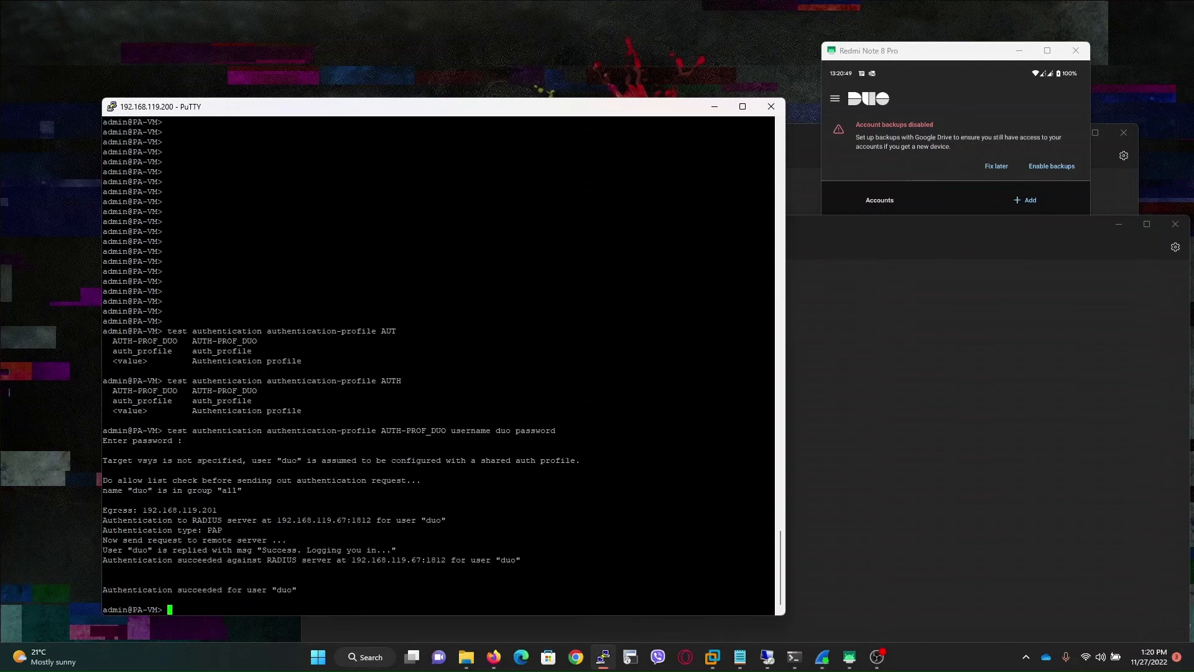
- Highlight the RADIUS reply message and the egress address in the authentication test output
{"action": "left_click_drag", "start_coordinate": [103, 549], "coordinate": [552, 562]}
{"action": "left_click", "coordinate": [553, 562]}
{"action": "left_click_drag", "start_coordinate": [142, 510], "coordinate": [221, 508]}
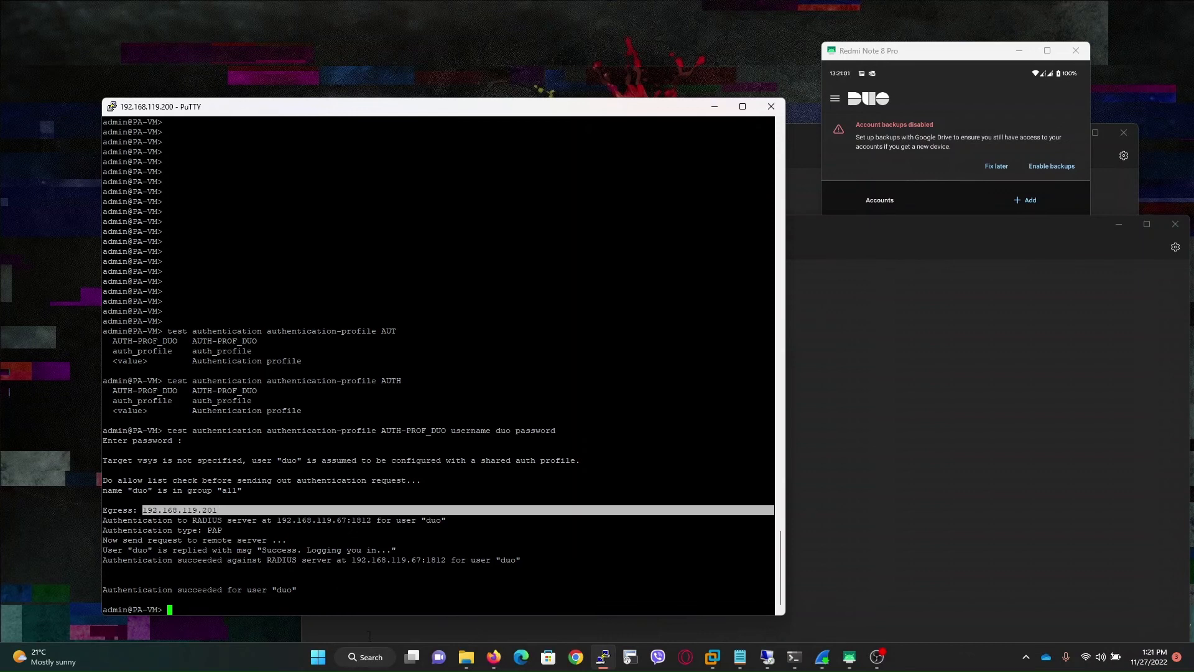
- Switch to the PA-VM web interface in Firefox and view the Services settings in the device setup
{"action": "left_click", "coordinate": [493, 657]}
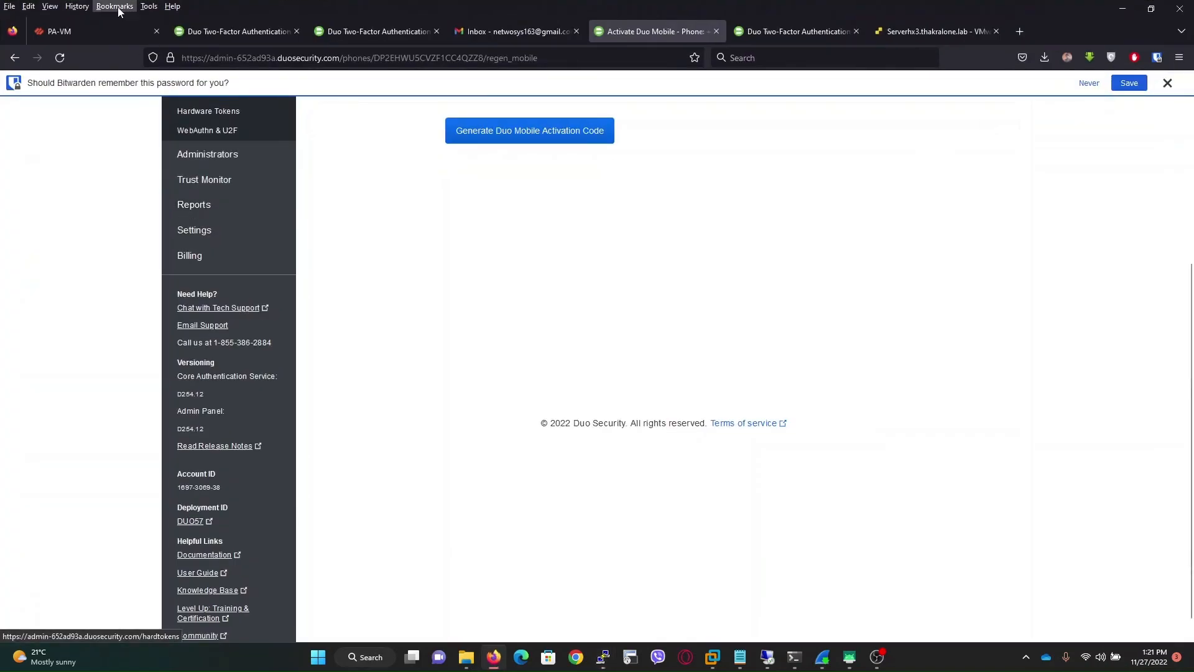
{"action": "left_click", "coordinate": [83, 25]}
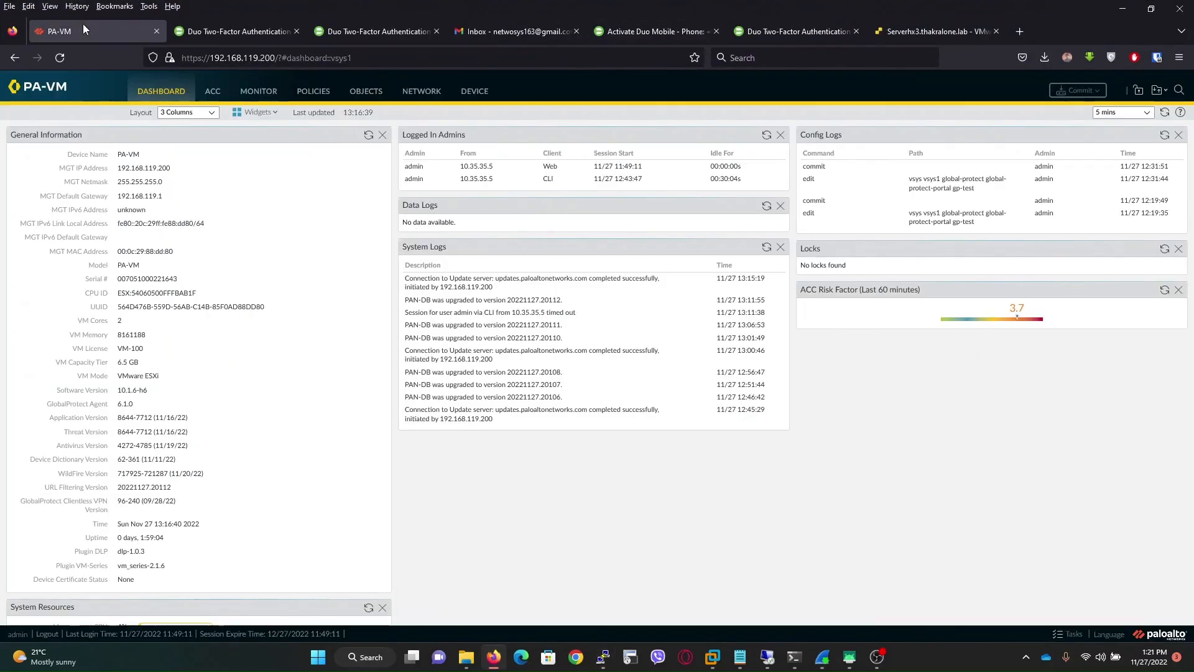
{"action": "left_click", "coordinate": [416, 91]}
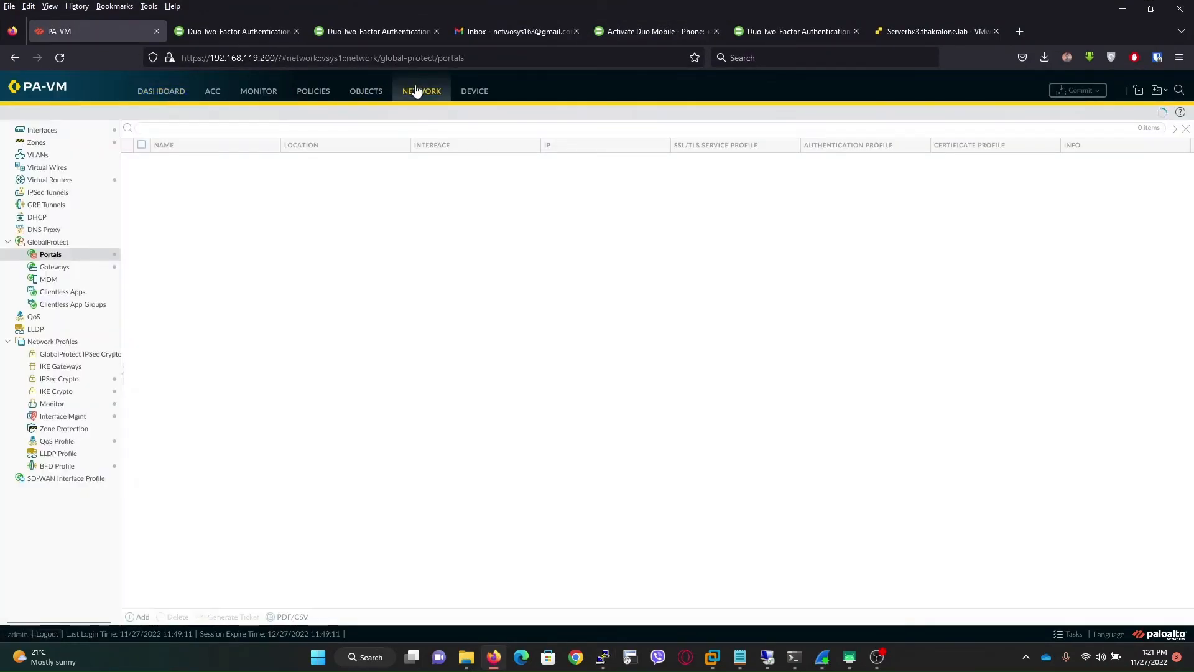
{"action": "left_click", "coordinate": [473, 91]}
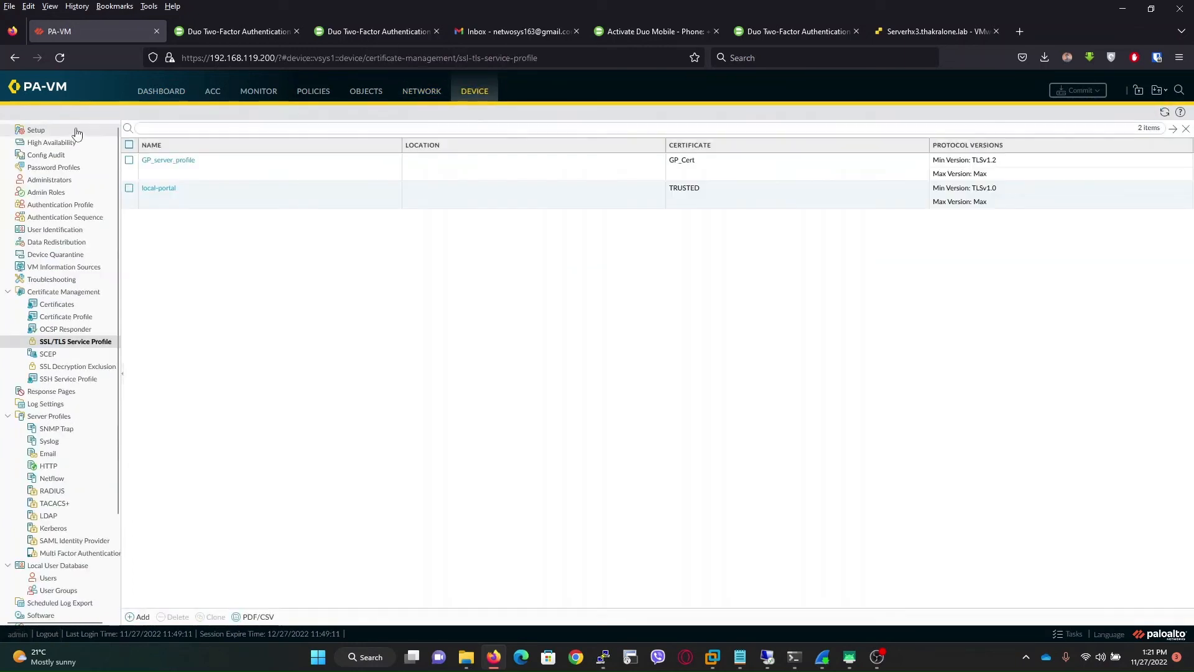
{"action": "left_click", "coordinate": [60, 132]}
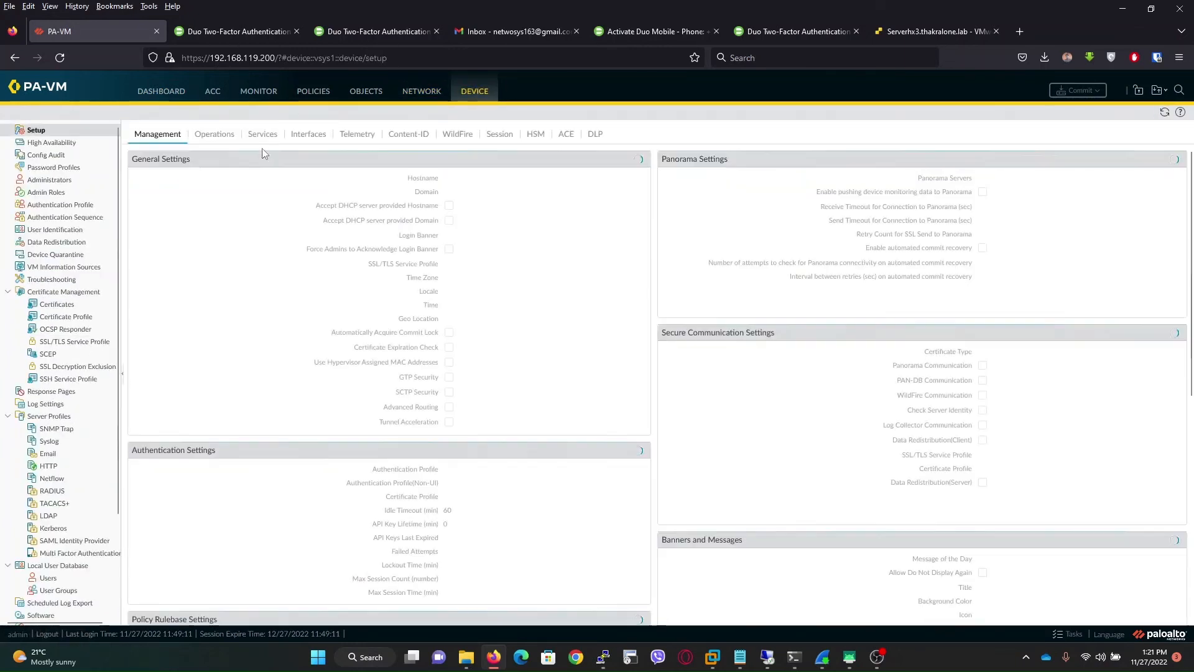
{"action": "left_click", "coordinate": [260, 136]}
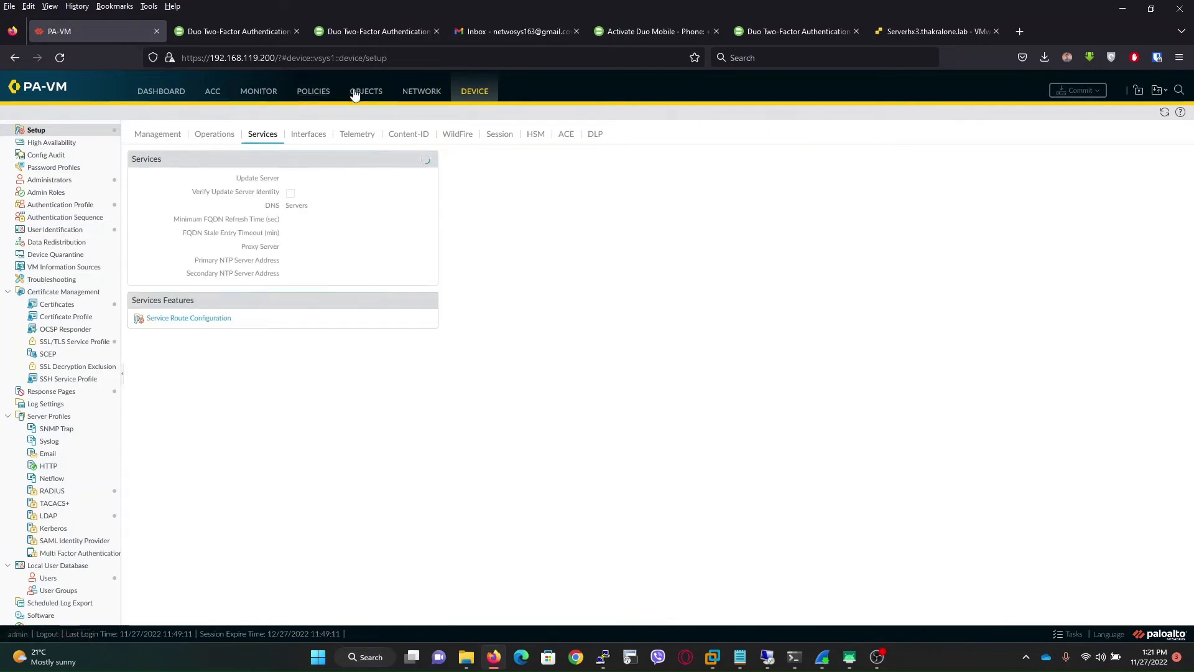
- View the firewall's Ethernet interfaces and select the ethernet1/1 row to check its IP address
{"action": "left_click", "coordinate": [419, 91]}
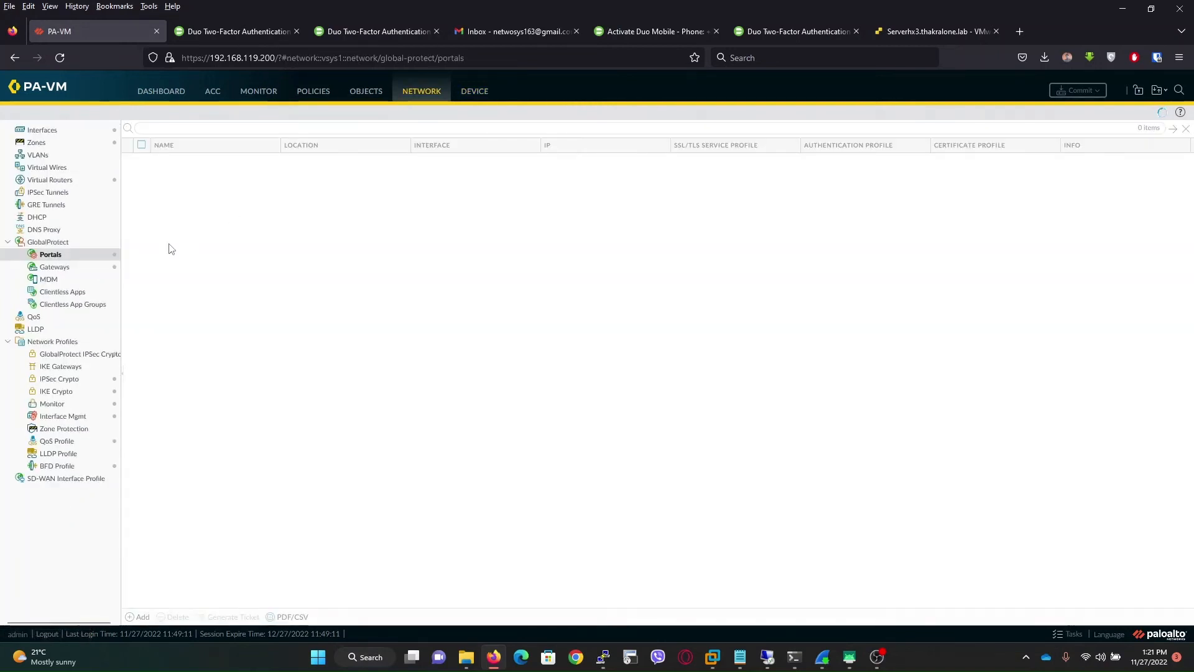
{"action": "left_click", "coordinate": [55, 132]}
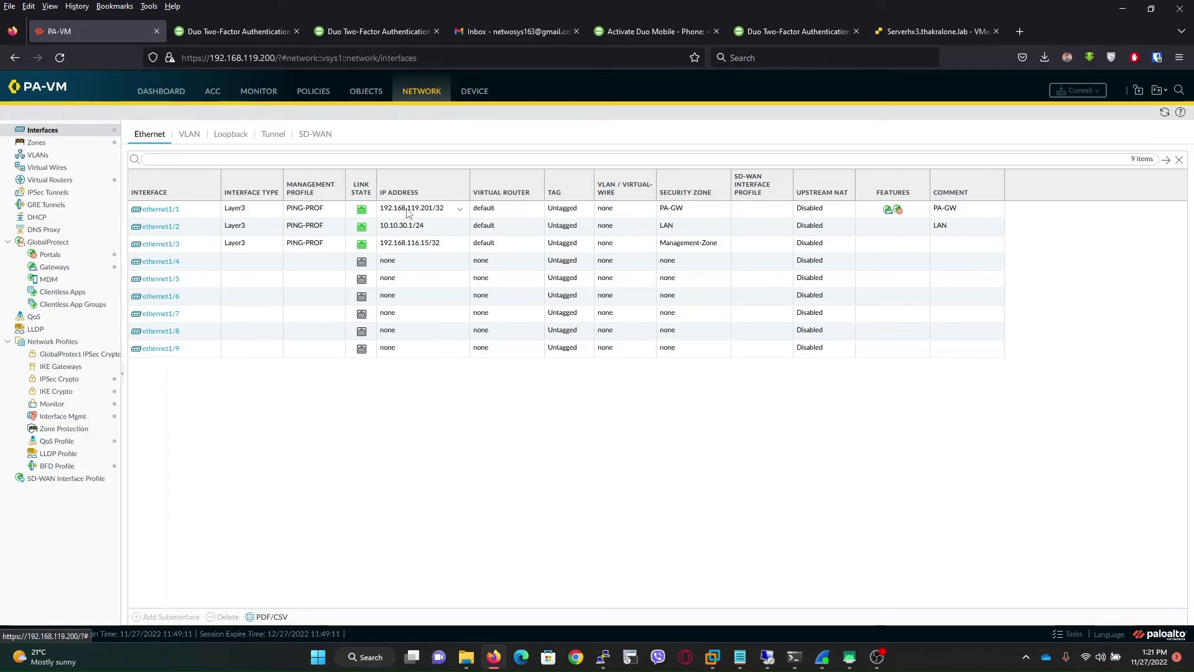
{"action": "left_click", "coordinate": [412, 212]}
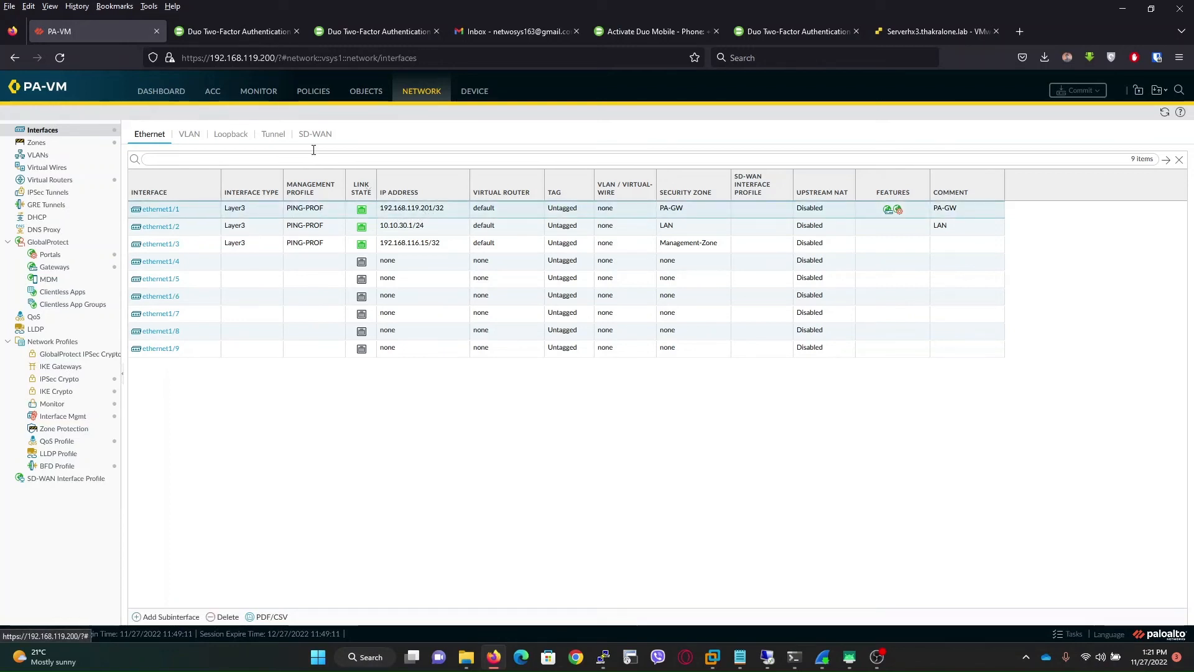
- Check the source interface and address set for RADIUS in the device's Service Route Configuration, and close it without changes
{"action": "left_click", "coordinate": [478, 89]}
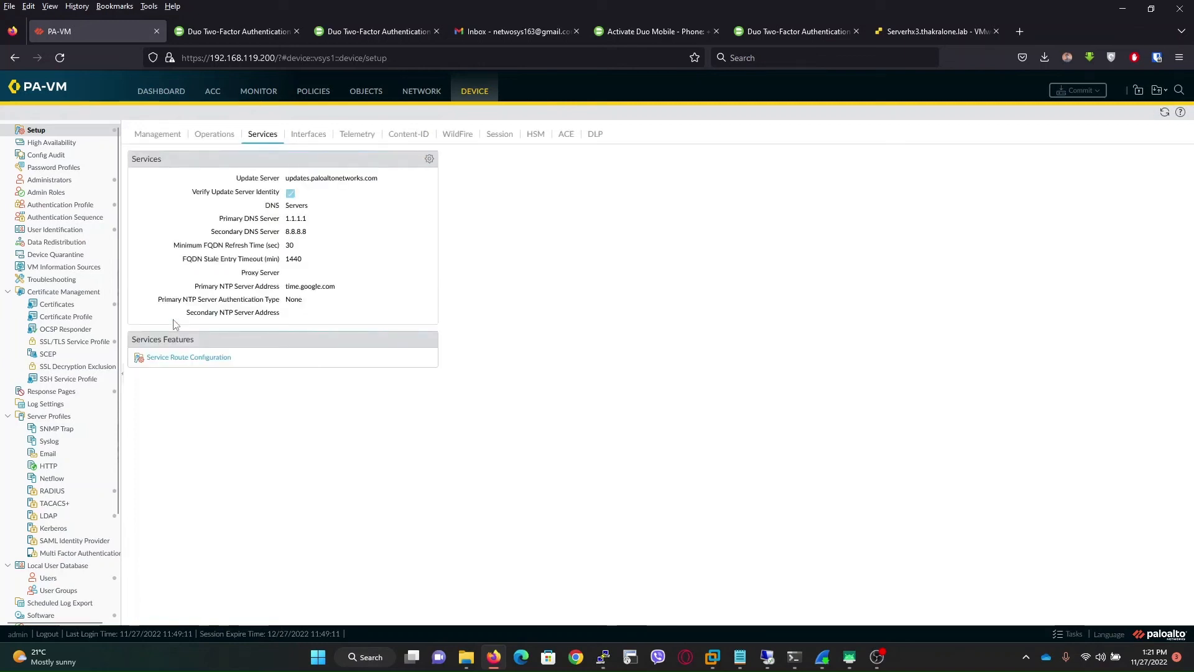
{"action": "left_click", "coordinate": [166, 358]}
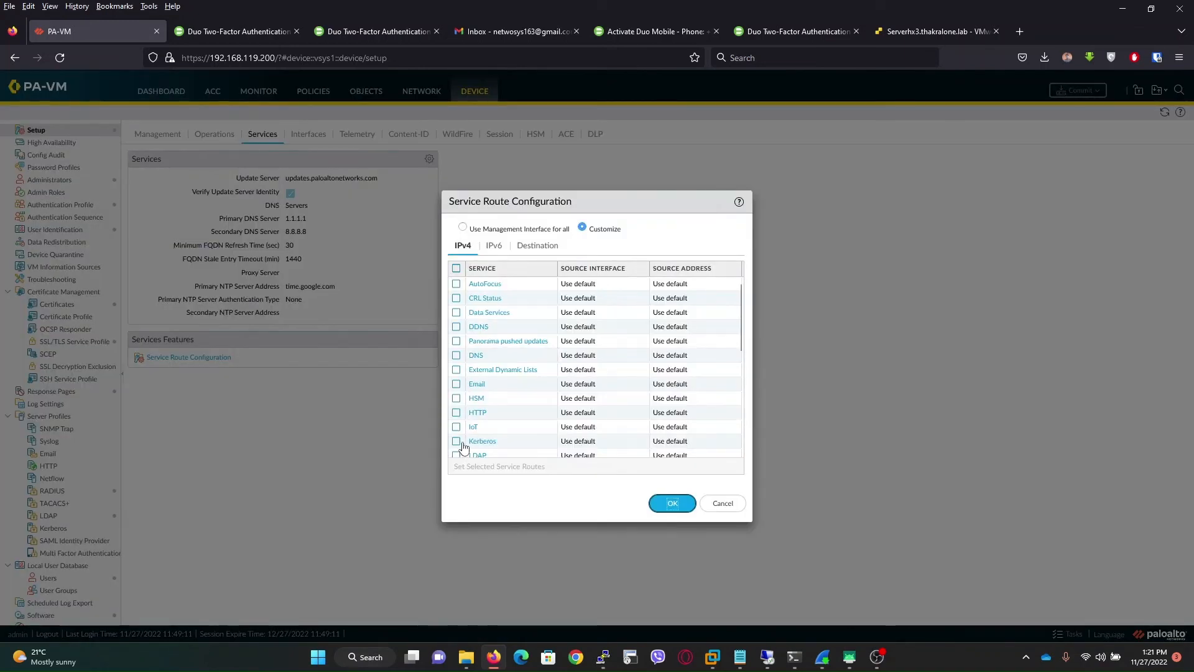
{"action": "scroll", "coordinate": [483, 418], "scroll_direction": "down", "scroll_amount": 1}
{"action": "scroll", "coordinate": [483, 418], "scroll_direction": "down", "scroll_amount": 5}
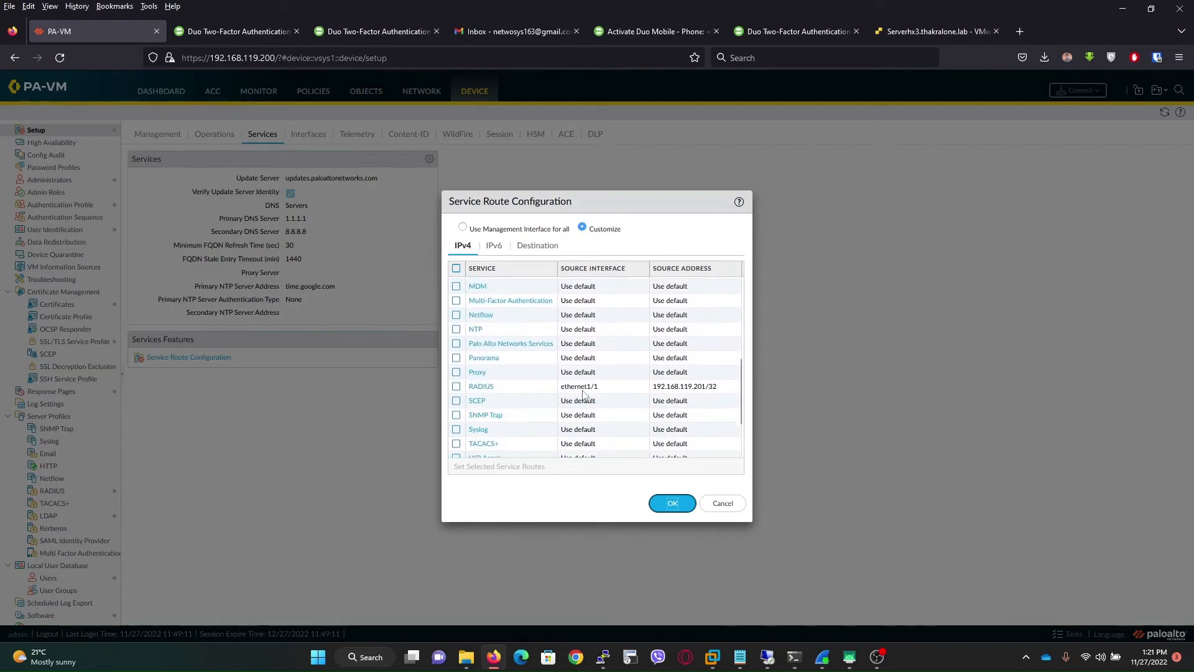
{"action": "left_click", "coordinate": [710, 388]}
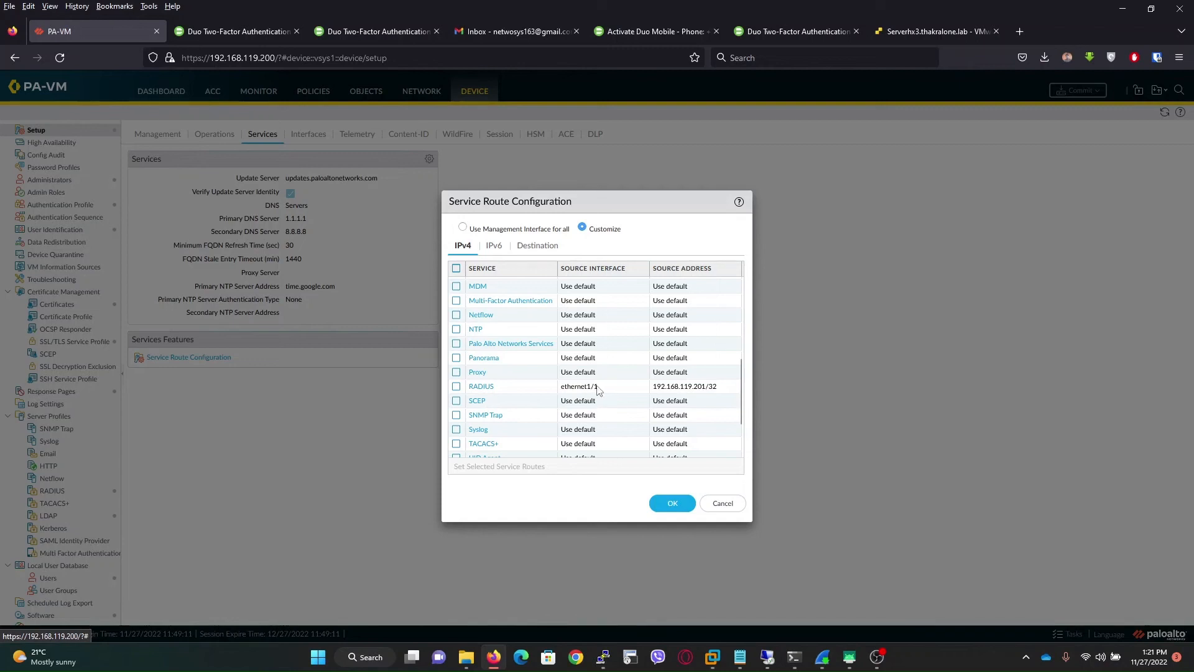
{"action": "left_click", "coordinate": [721, 503]}
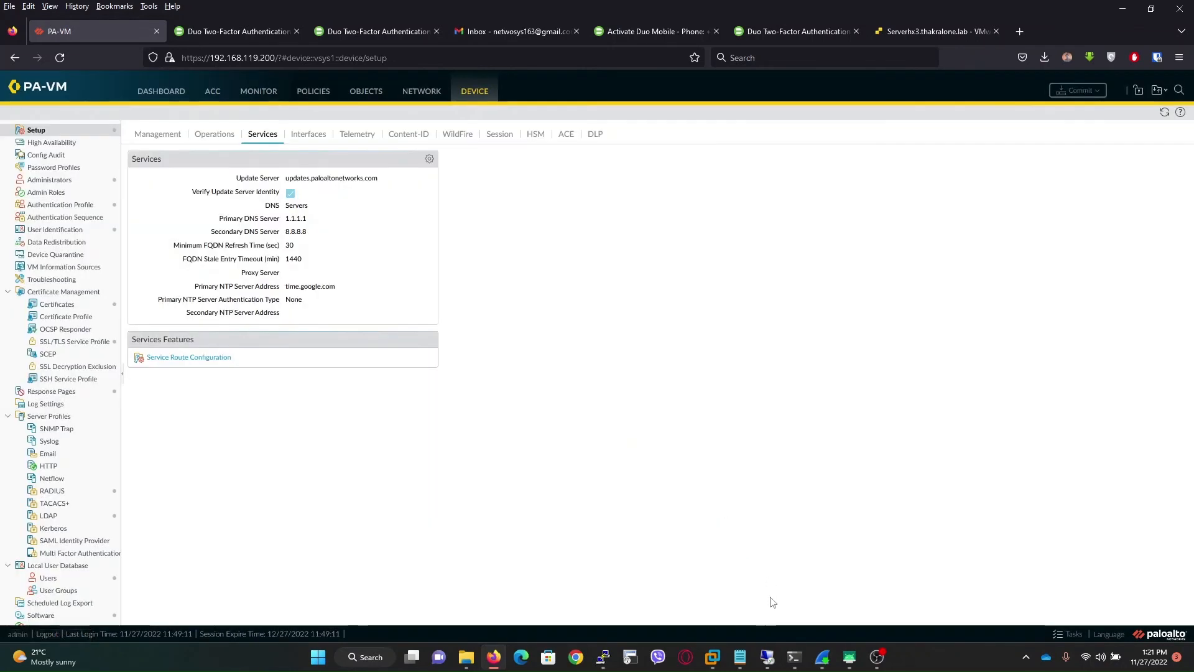
- Switch to PuTTY with the phone mirror beside it, rerun the AUTH-PROF_DUO test with the account password, and approve the Duo login request
{"action": "left_click", "coordinate": [602, 657]}
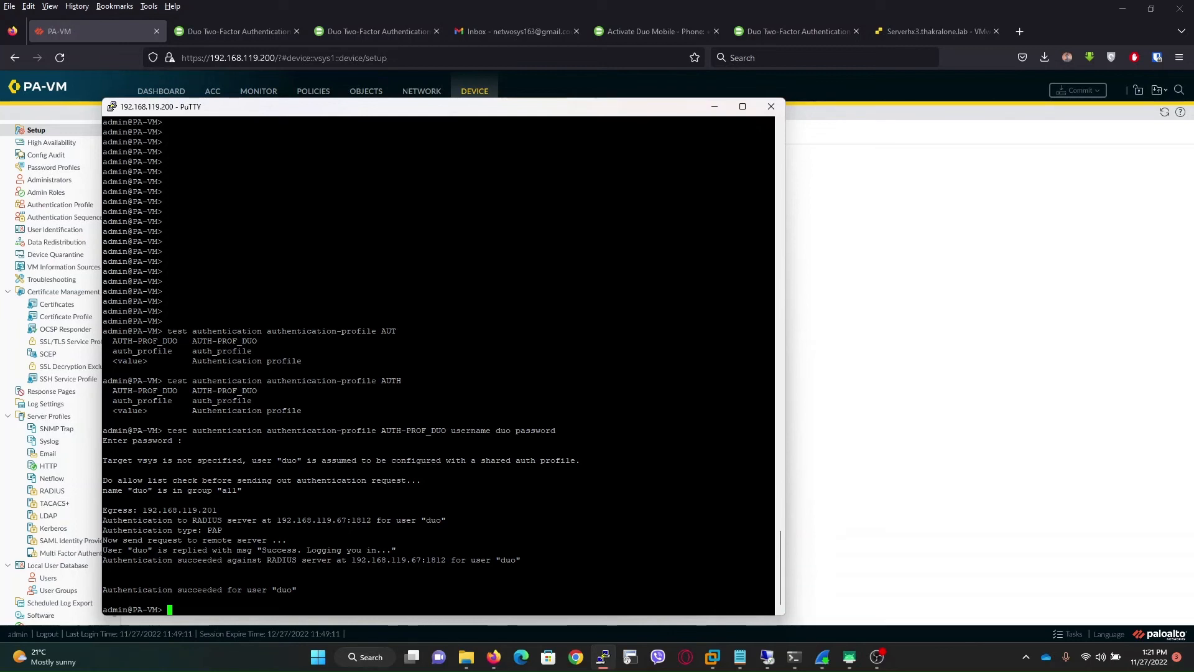
{"action": "left_click", "coordinate": [847, 663]}
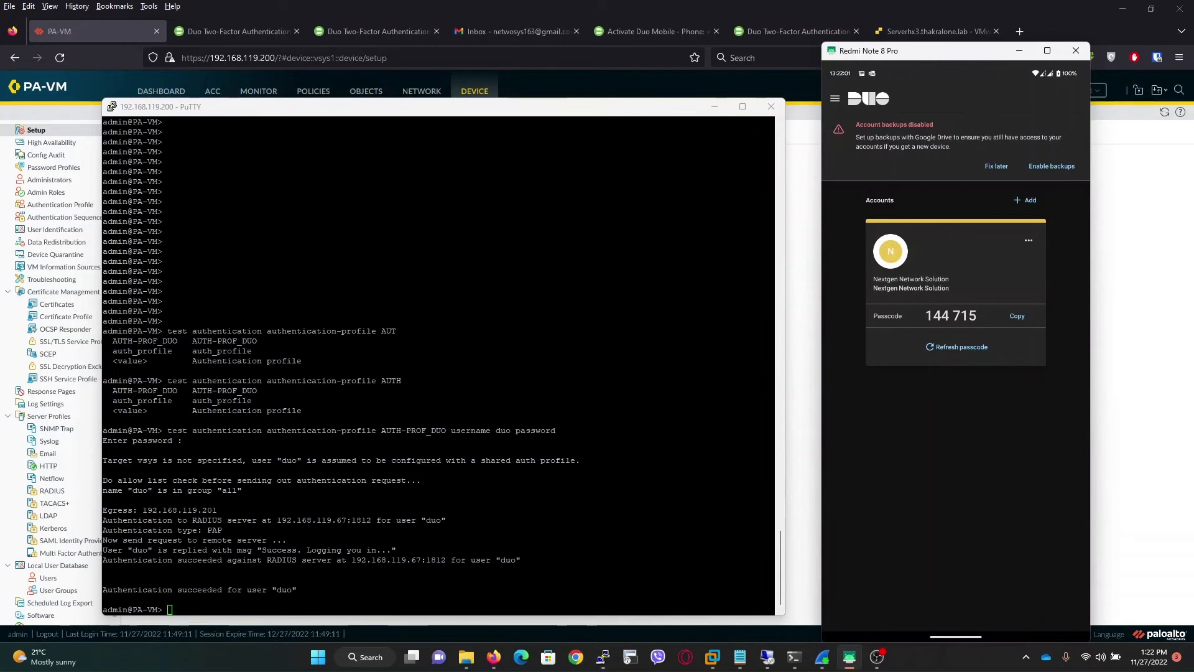
{"action": "key", "text": "Up"}
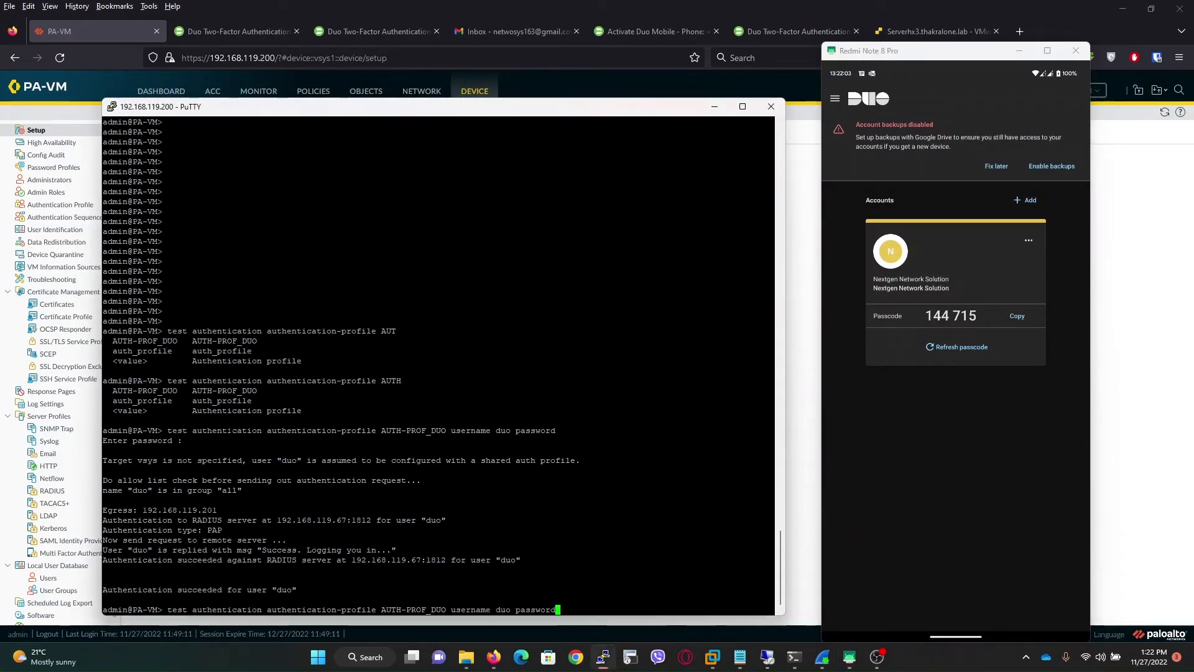
{"action": "key", "text": "Return"}
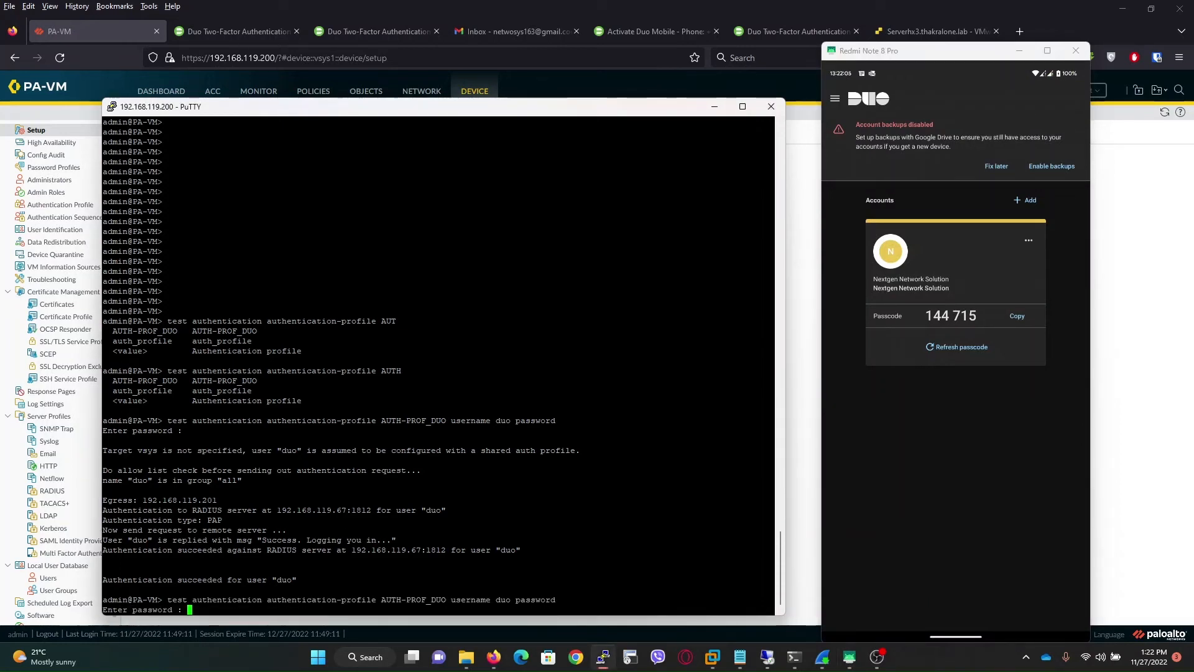
{"action": "key", "text": "Return"}
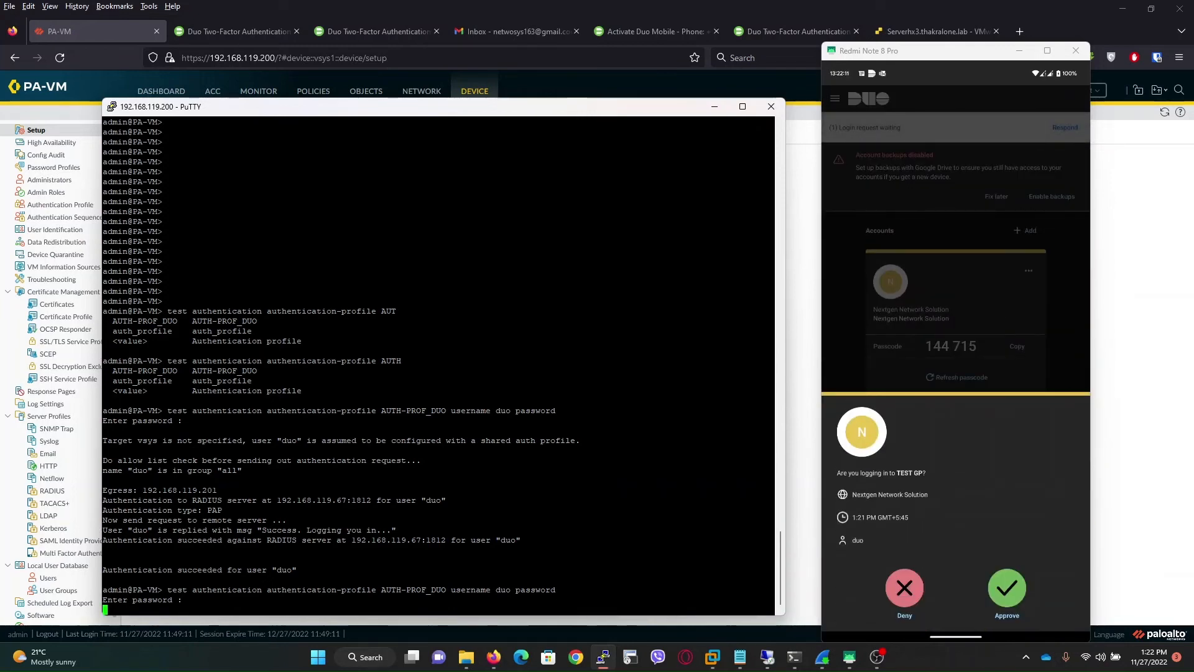
{"action": "left_click", "coordinate": [1007, 588]}
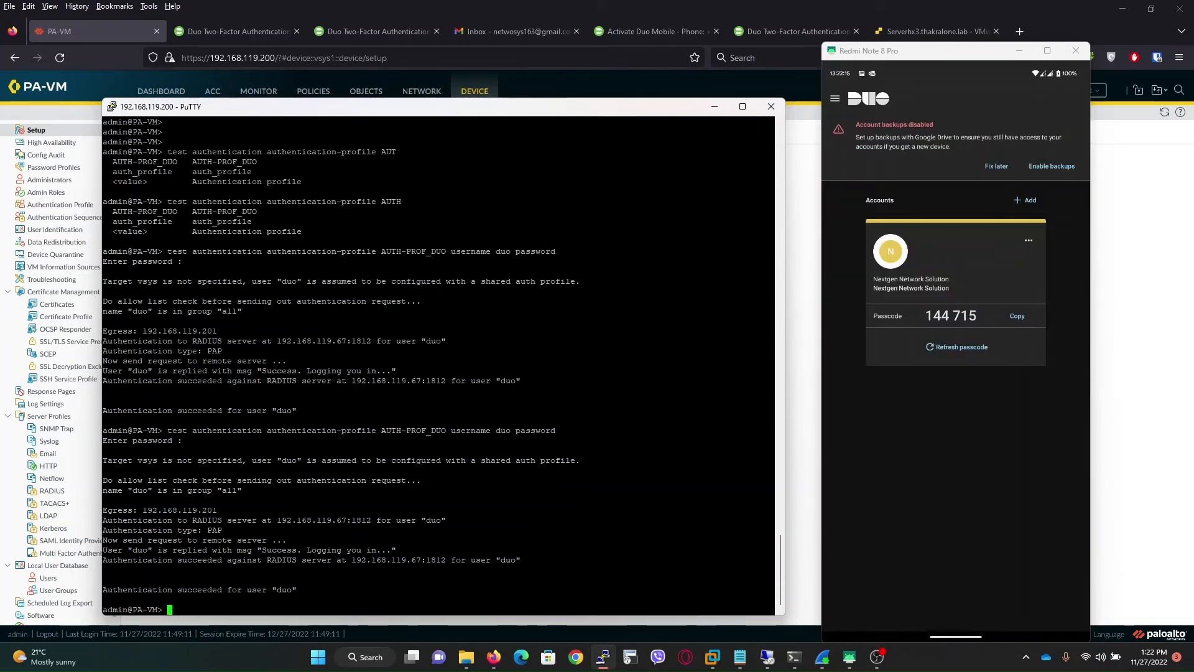
- Try the AUTH-PROF_DUO authentication test for username duo again, entering the account password with an appended Duo passcode
{"action": "key", "text": "Return"}
{"action": "key", "text": "Return"}
{"action": "key", "text": "Return"}
{"action": "key", "text": "Up"}
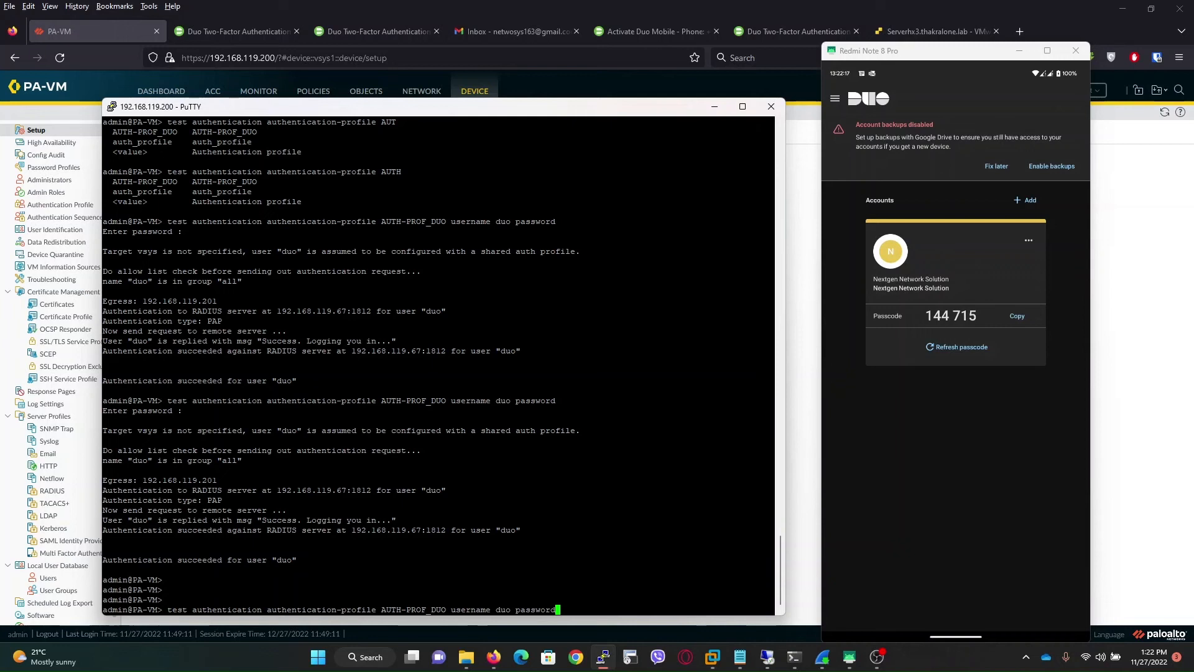
{"action": "key", "text": "Return"}
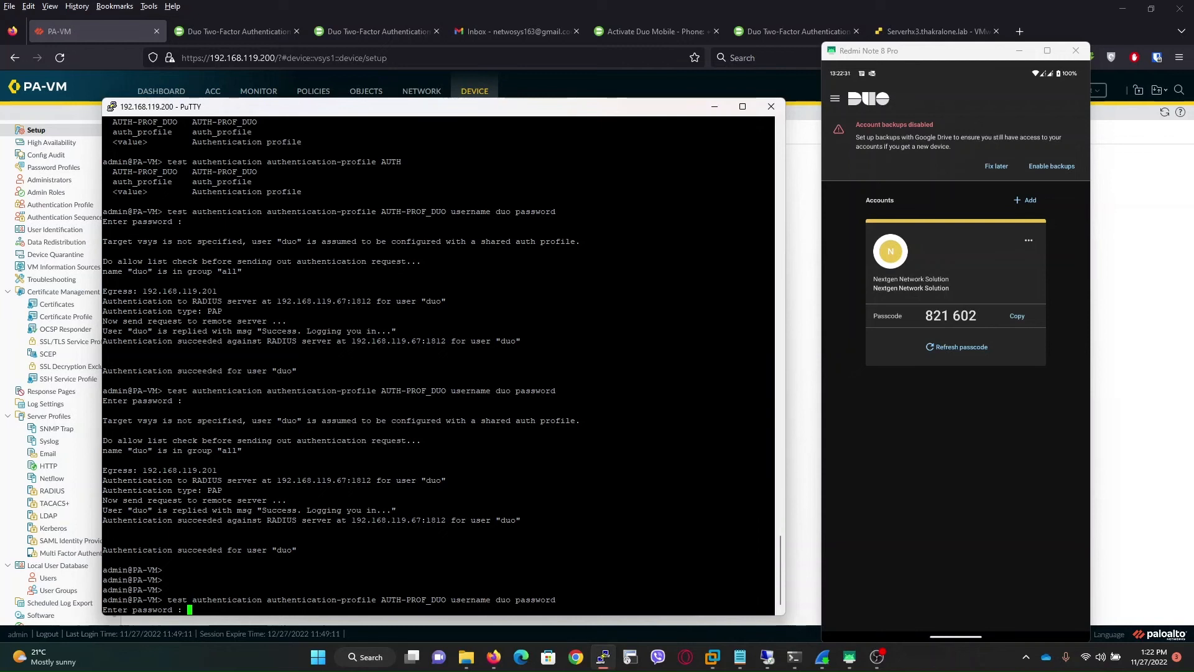
{"action": "key", "text": "Return"}
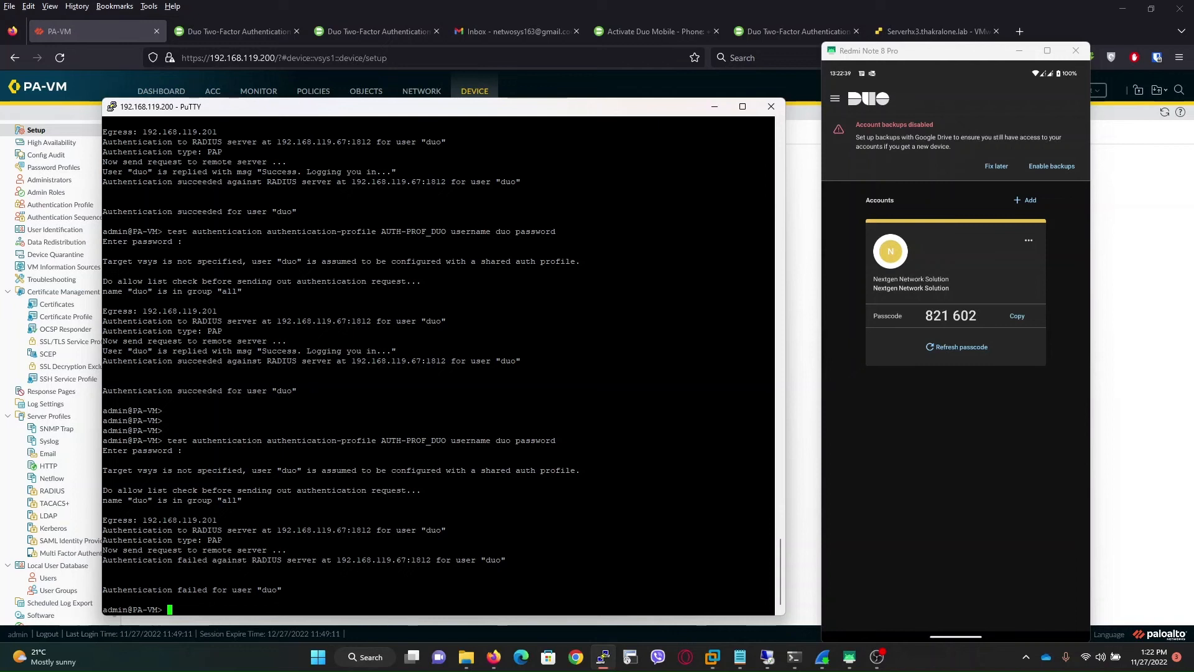
- Repeat the authentication test with the account password and a fresh Duo passcode, and highlight the RADIUS result lines in the output
{"action": "key", "text": "Up"}
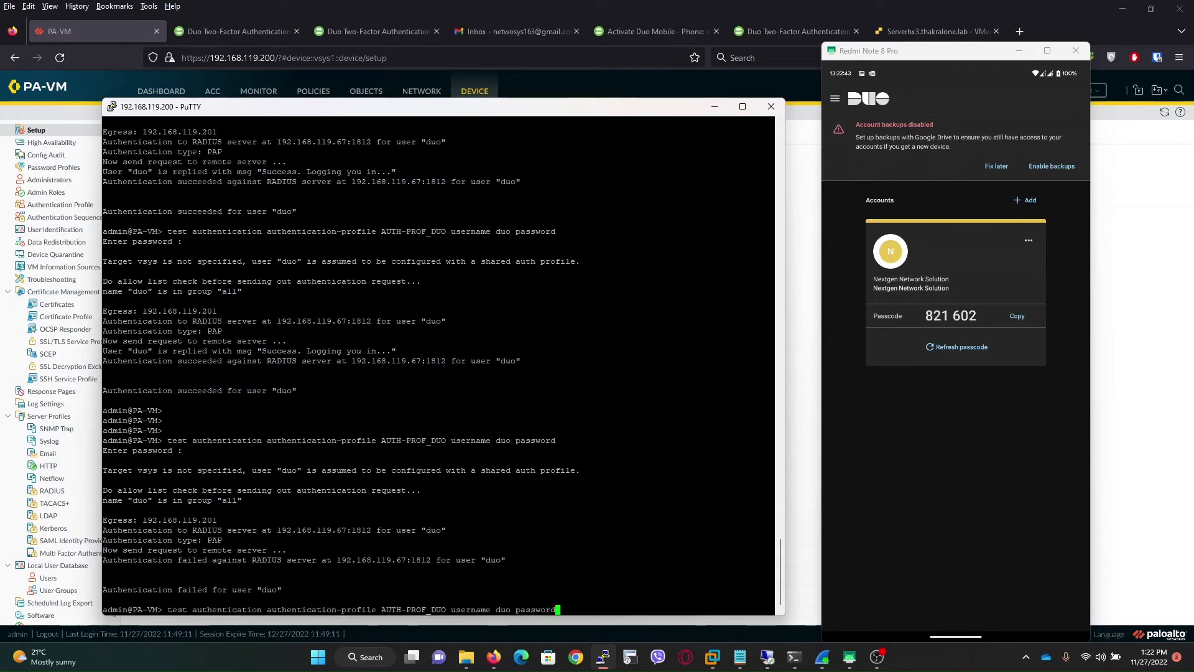
{"action": "key", "text": "Return"}
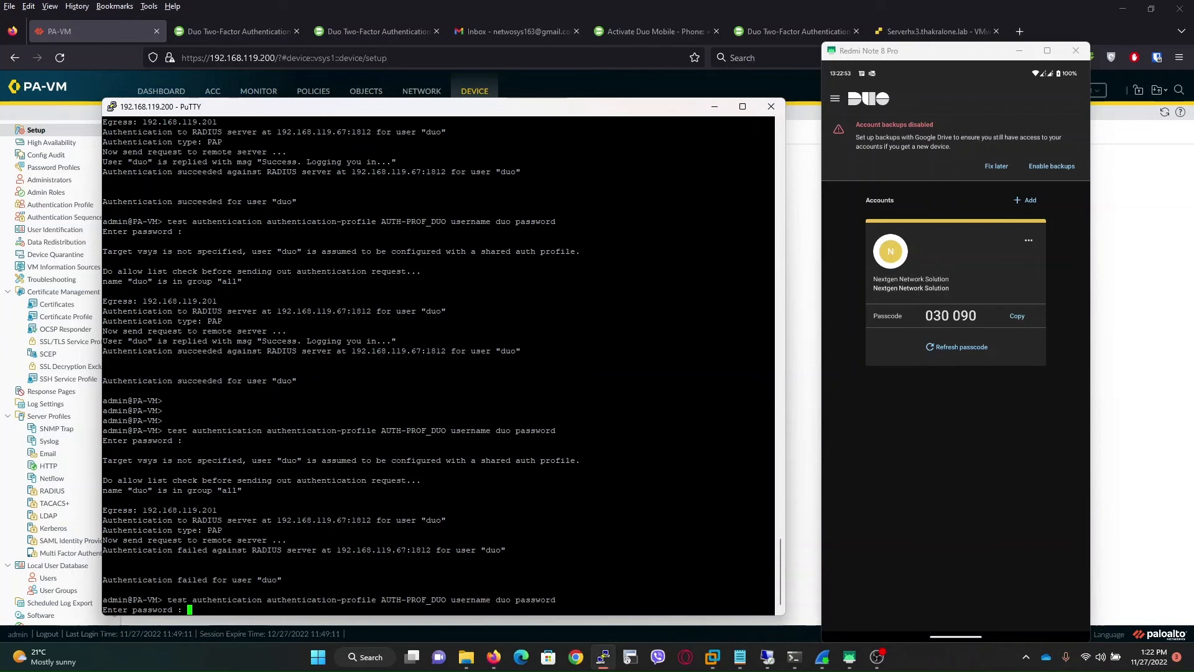
{"action": "key", "text": "Return"}
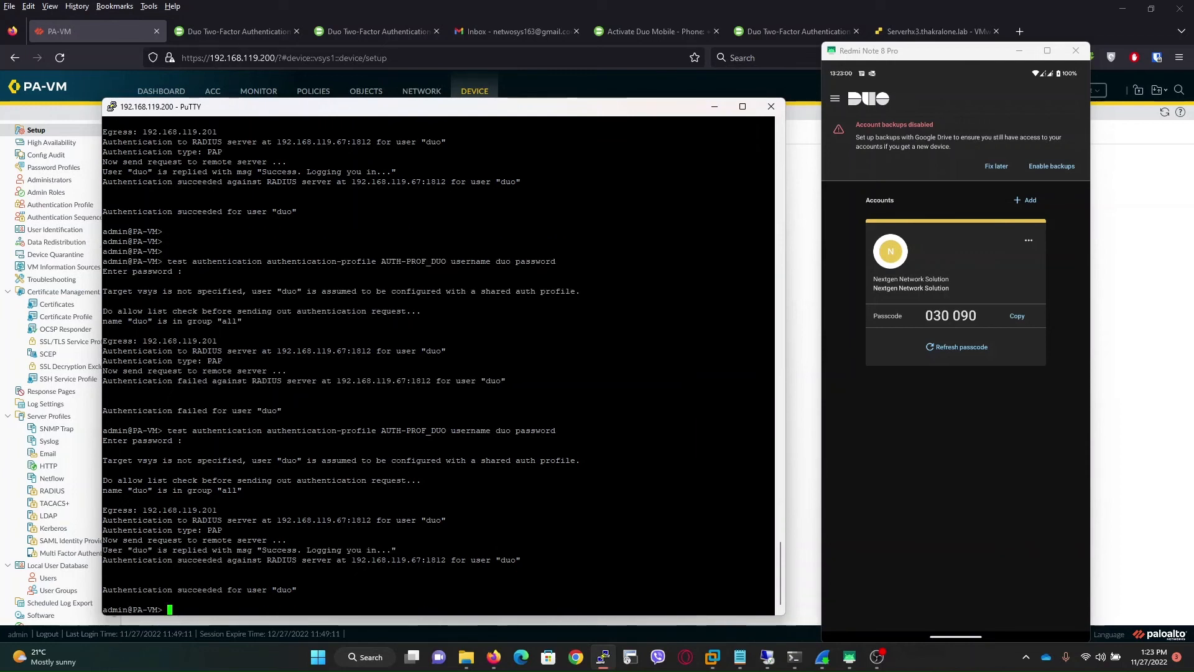
{"action": "left_click_drag", "start_coordinate": [523, 559], "coordinate": [105, 460]}
{"action": "left_click", "coordinate": [269, 580]}
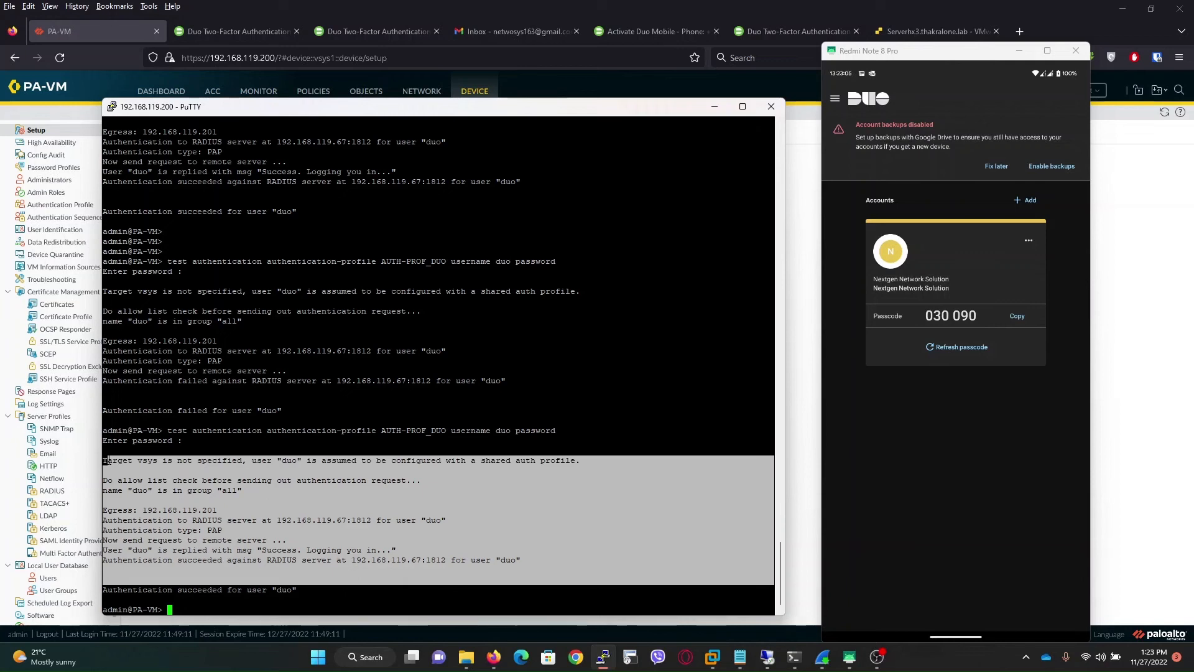
{"action": "left_click", "coordinate": [106, 460]}
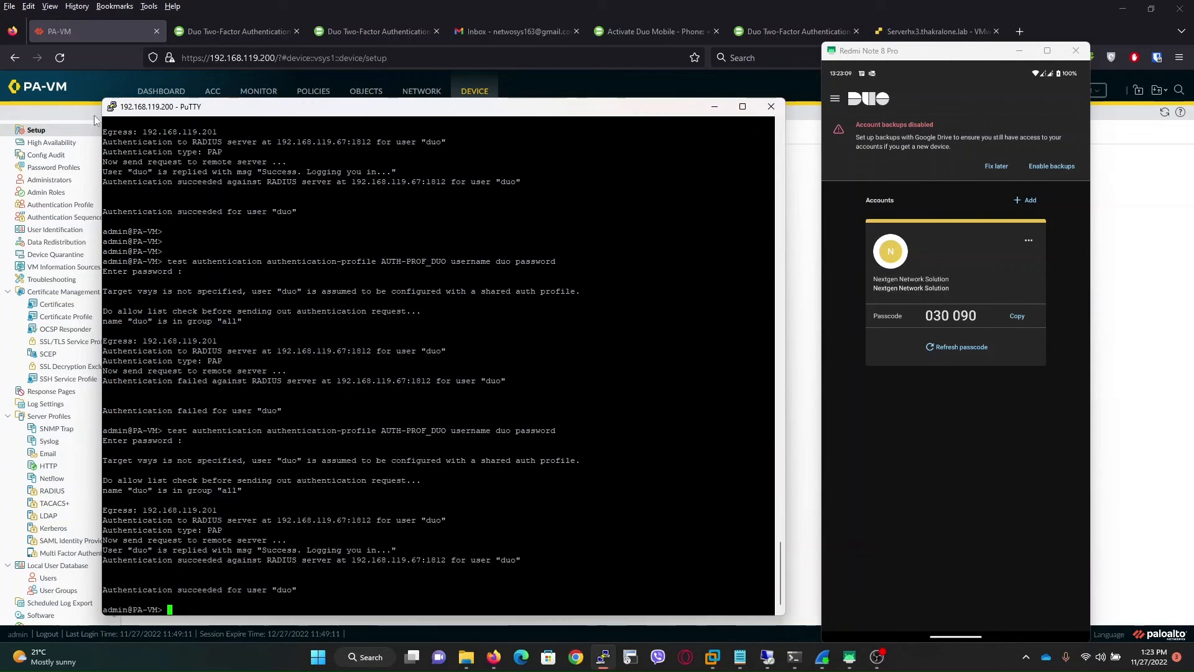
- Switch to the Image-Windows virtual machine in VMware Workstation and activate its desktop
{"action": "left_click", "coordinate": [84, 81]}
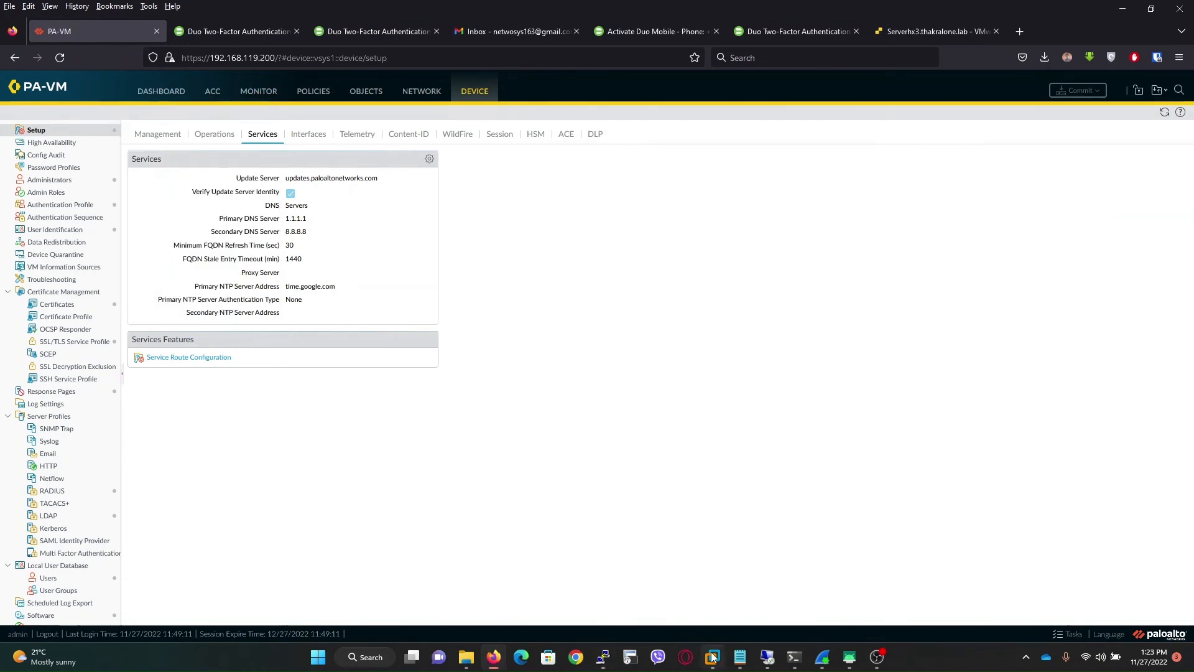
{"action": "mouse_move", "coordinate": [712, 654]}
{"action": "left_click", "coordinate": [758, 605]}
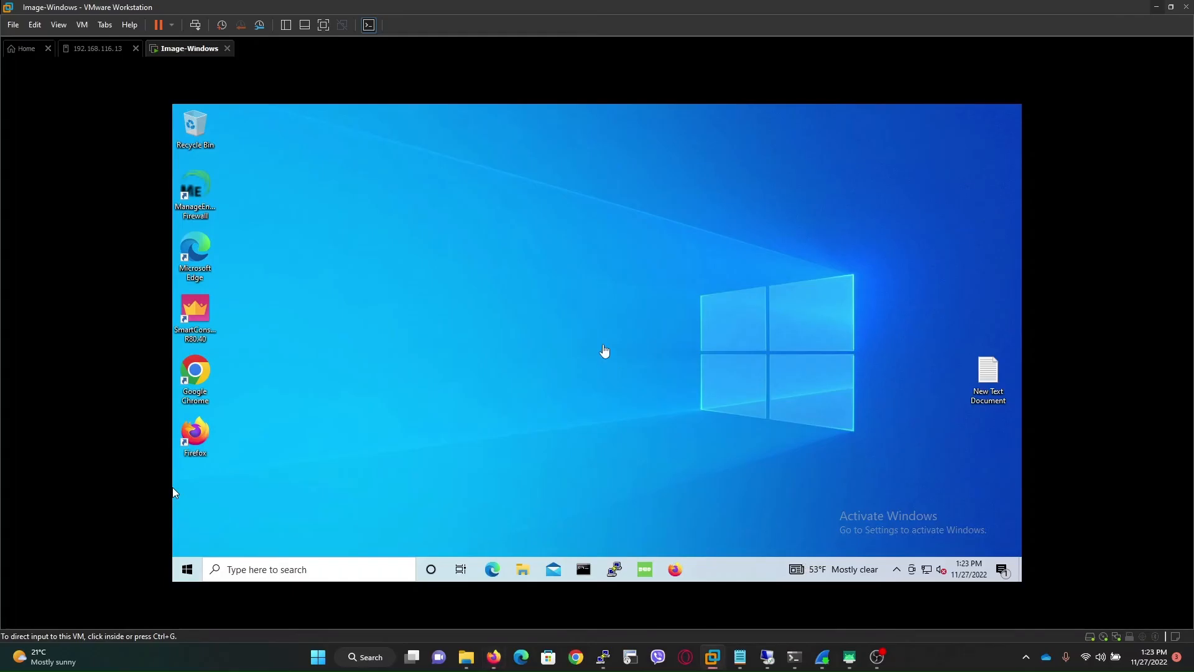
{"action": "right_click", "coordinate": [181, 487]}
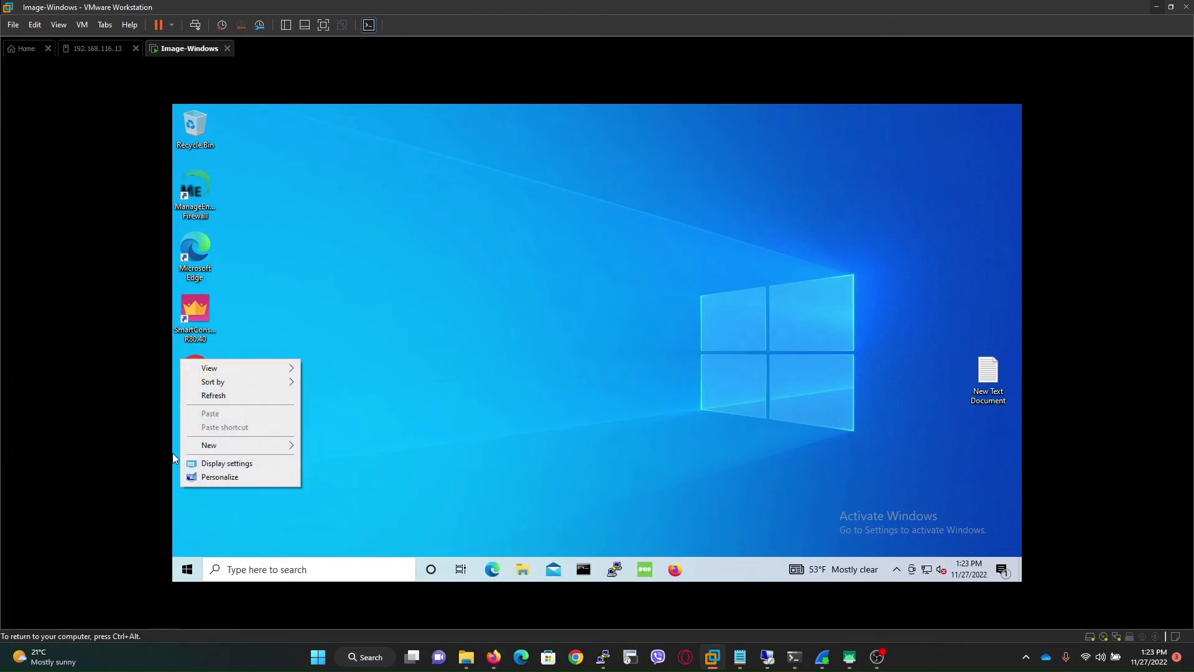
{"action": "left_click", "coordinate": [588, 306]}
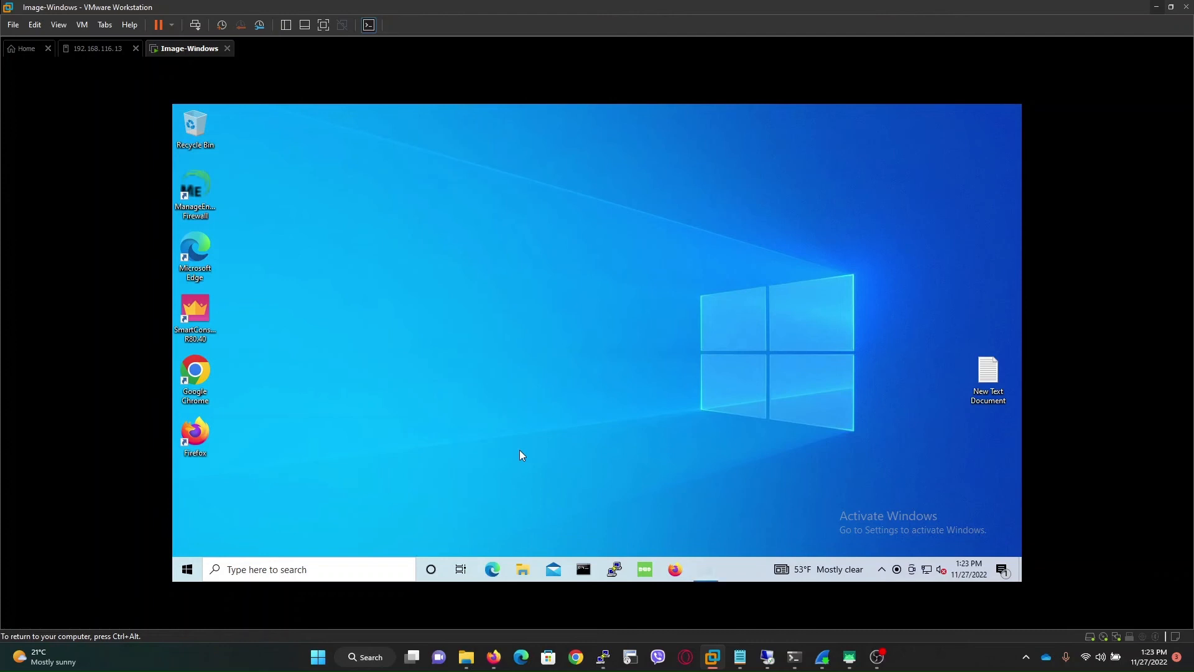
- Ping 192.168.119.201 from a command prompt in the virtual machine, and stop the ping after a few replies
{"action": "key", "text": "super+r"}
{"action": "key", "text": "Return"}
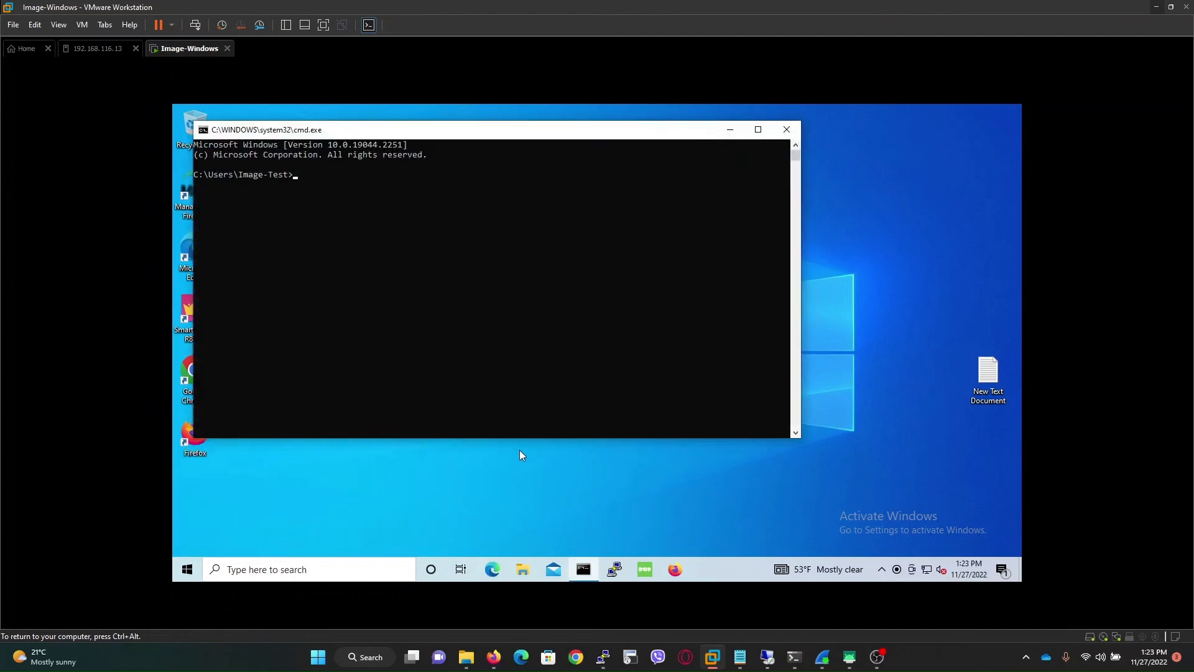
{"action": "type", "text": "ping 192.168.119.201"}
{"action": "key", "text": "Return"}
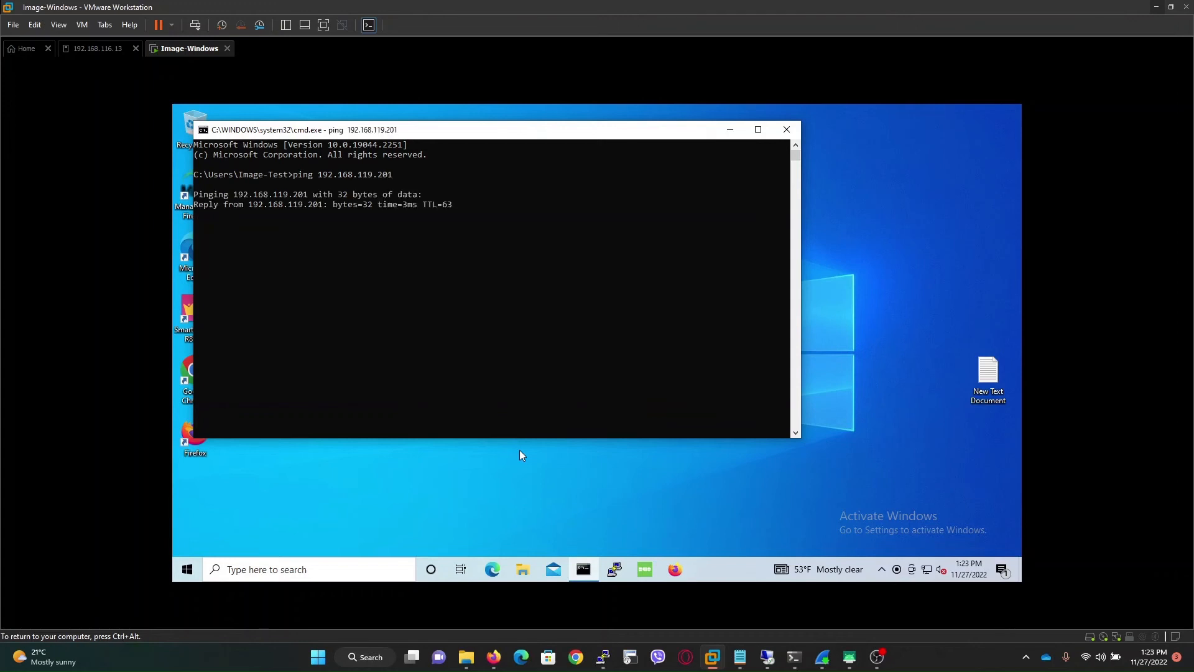
{"action": "key", "text": "ctrl+c"}
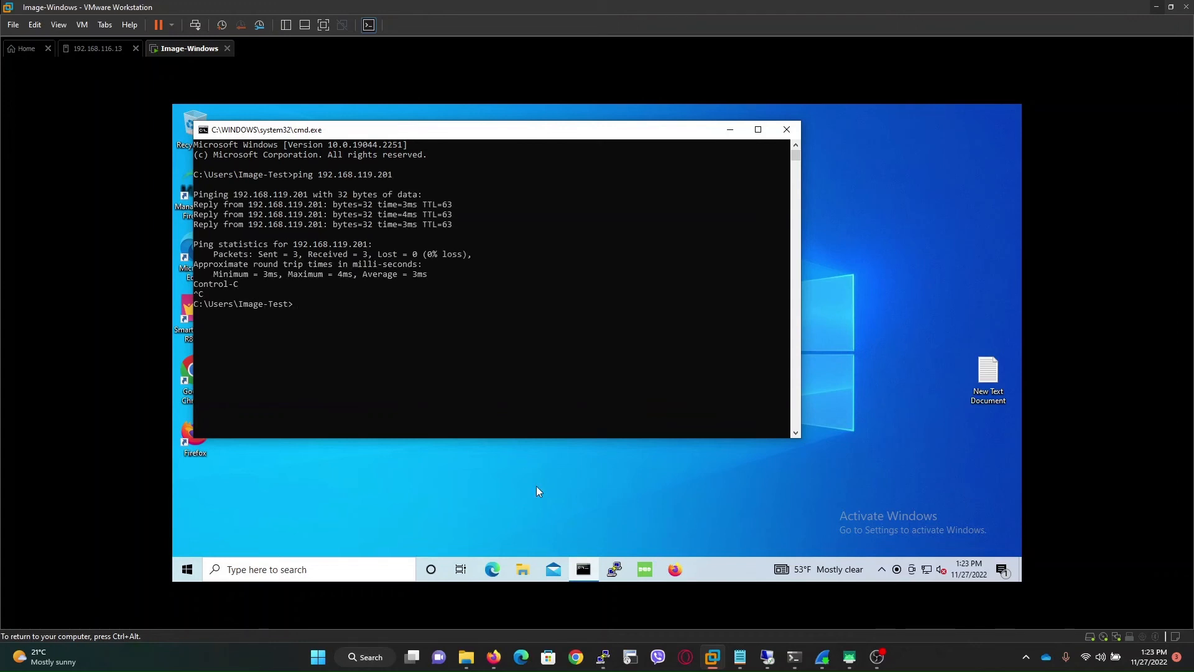
- Open Firefox in the virtual machine, maximize its window, and decline making it the default browser
{"action": "left_click", "coordinate": [664, 567]}
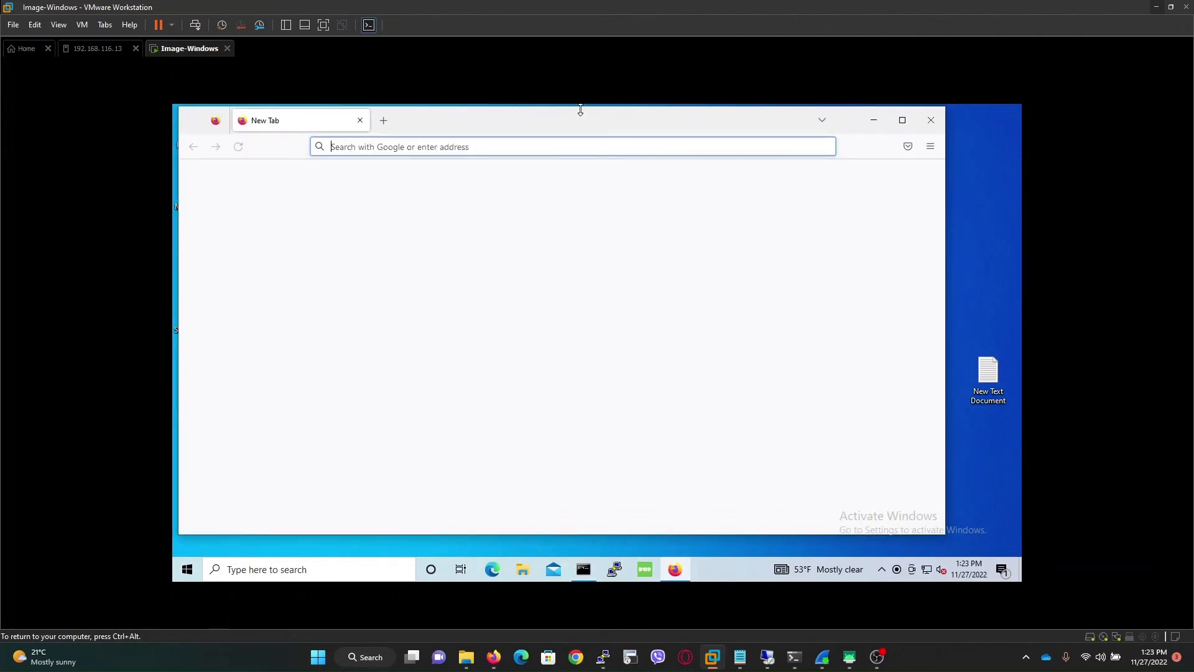
{"action": "double_click", "coordinate": [570, 117]}
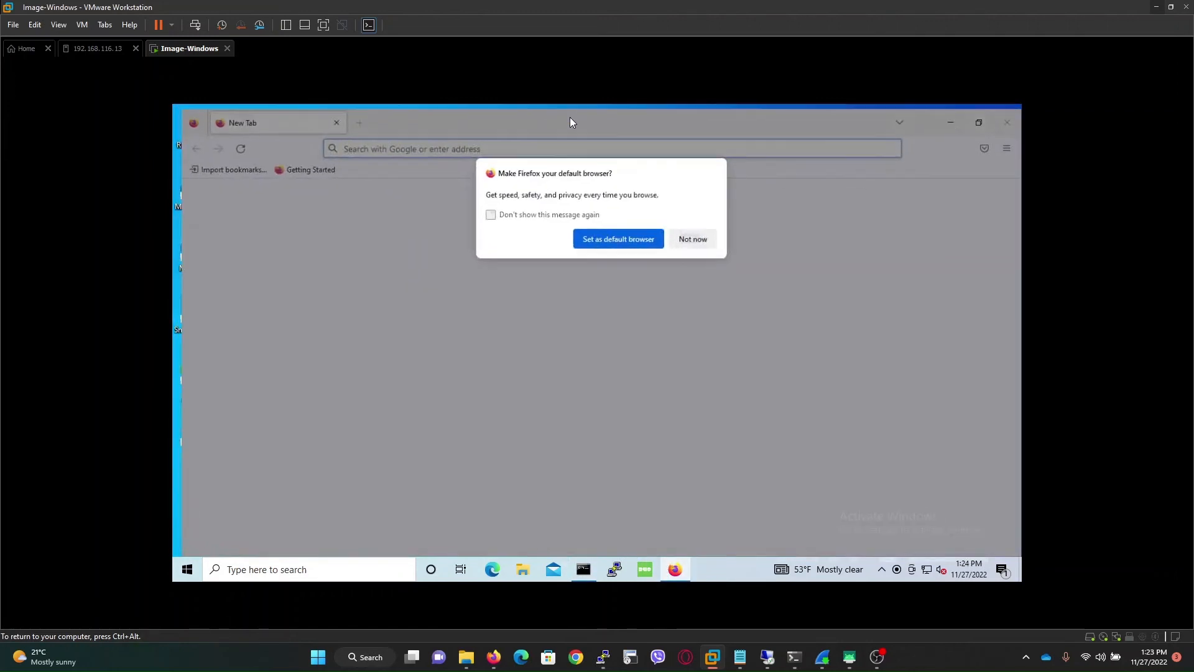
{"action": "left_click", "coordinate": [699, 240]}
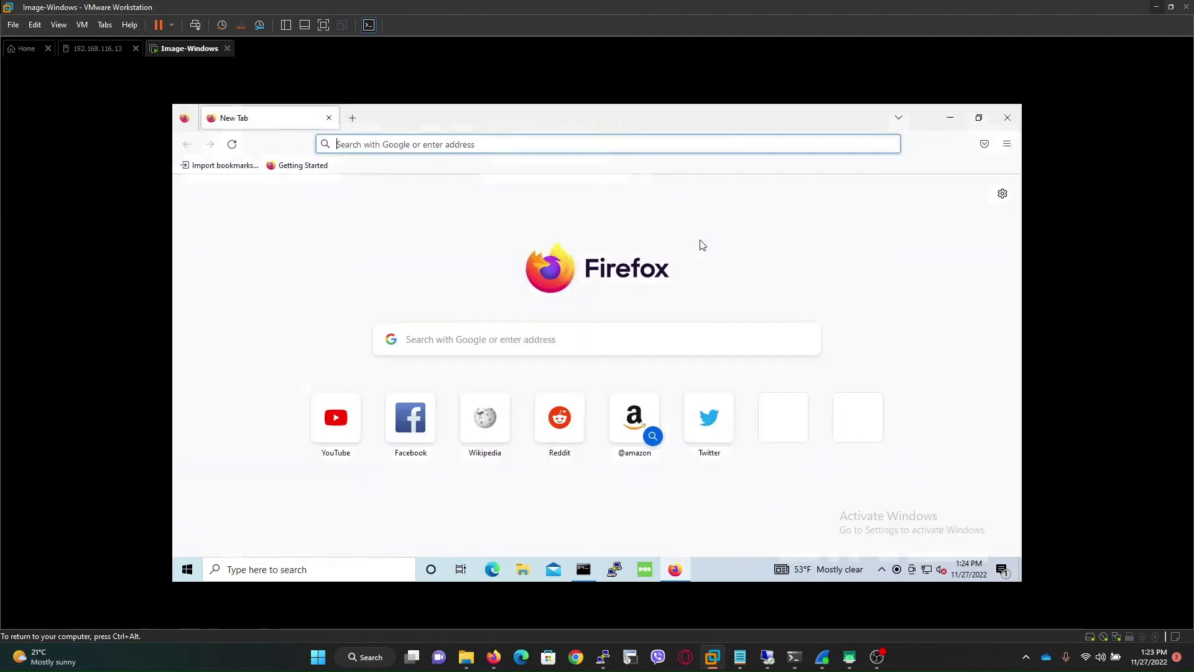
{"action": "left_click", "coordinate": [398, 143]}
{"action": "type", "text": "htt"}
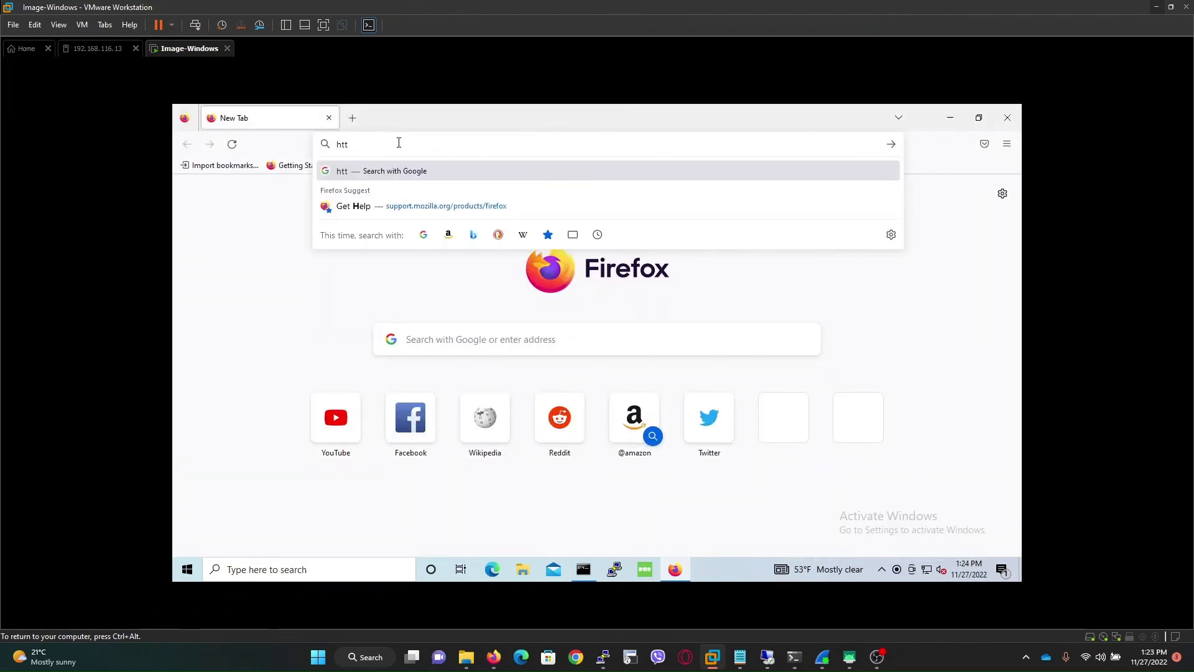
{"action": "type", "text": "ps://192"}
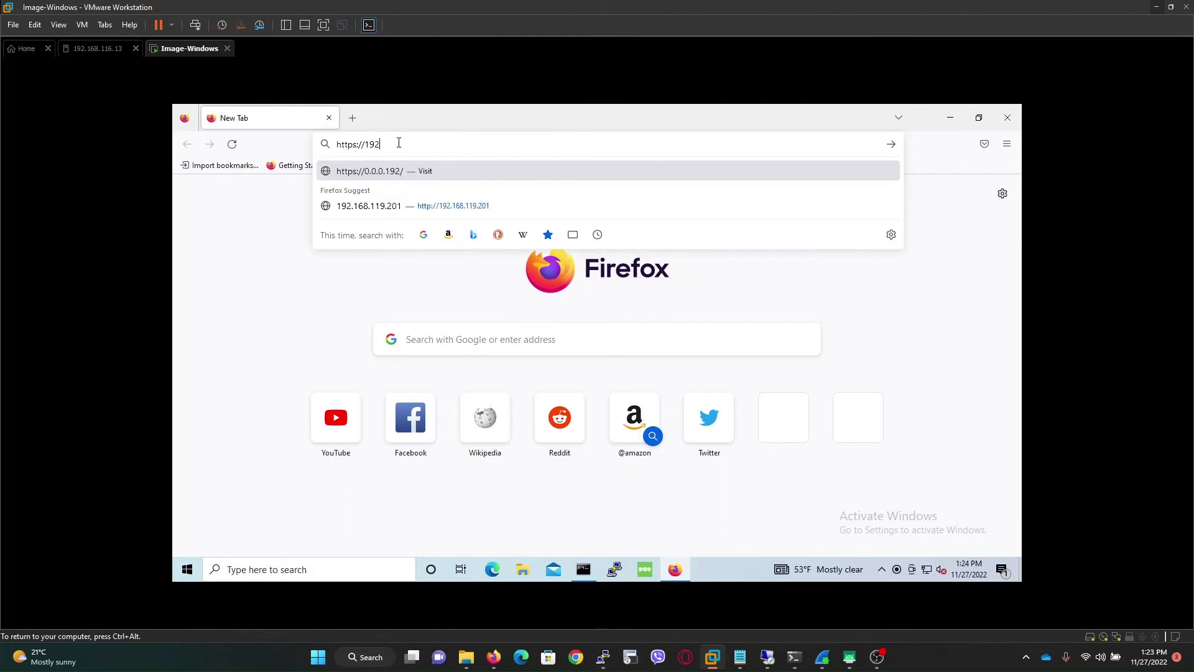
{"action": "type", "text": ".168.119.201"}
{"action": "key", "text": "Return"}
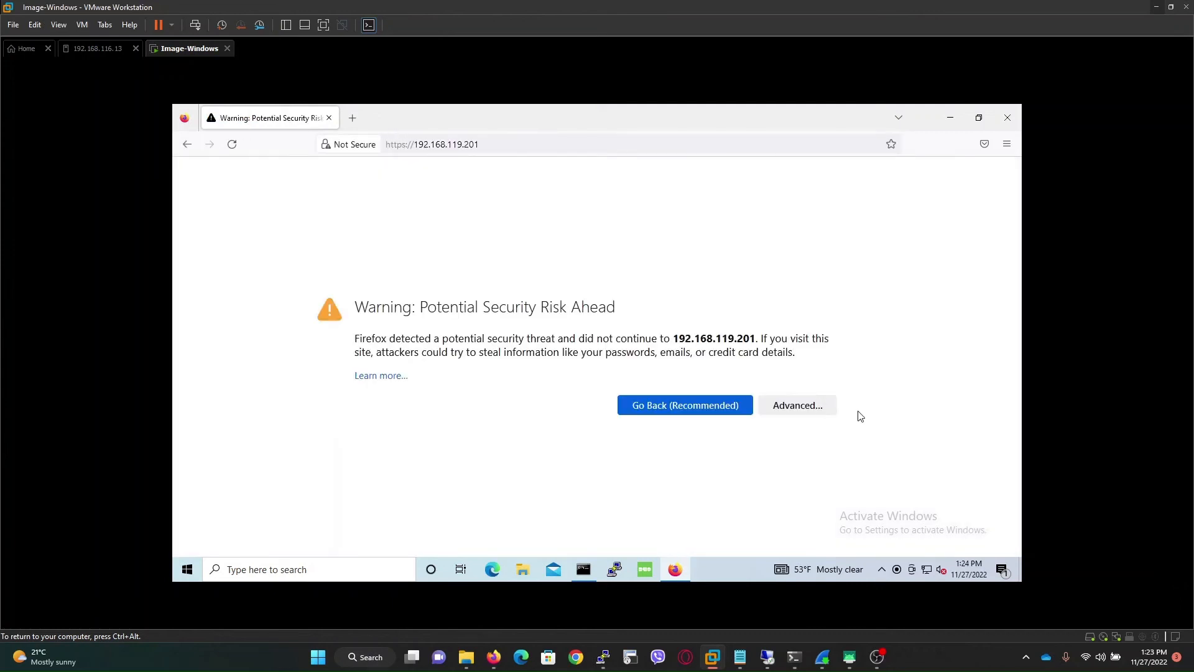
{"action": "left_click", "coordinate": [812, 407]}
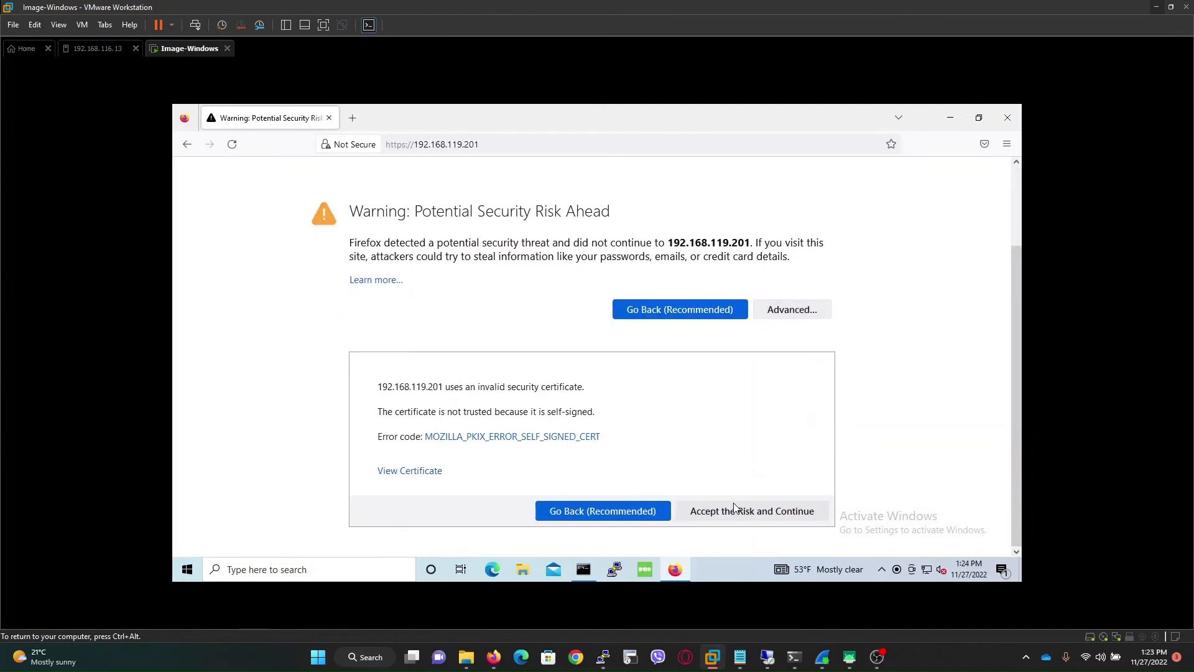
{"action": "left_click", "coordinate": [734, 508]}
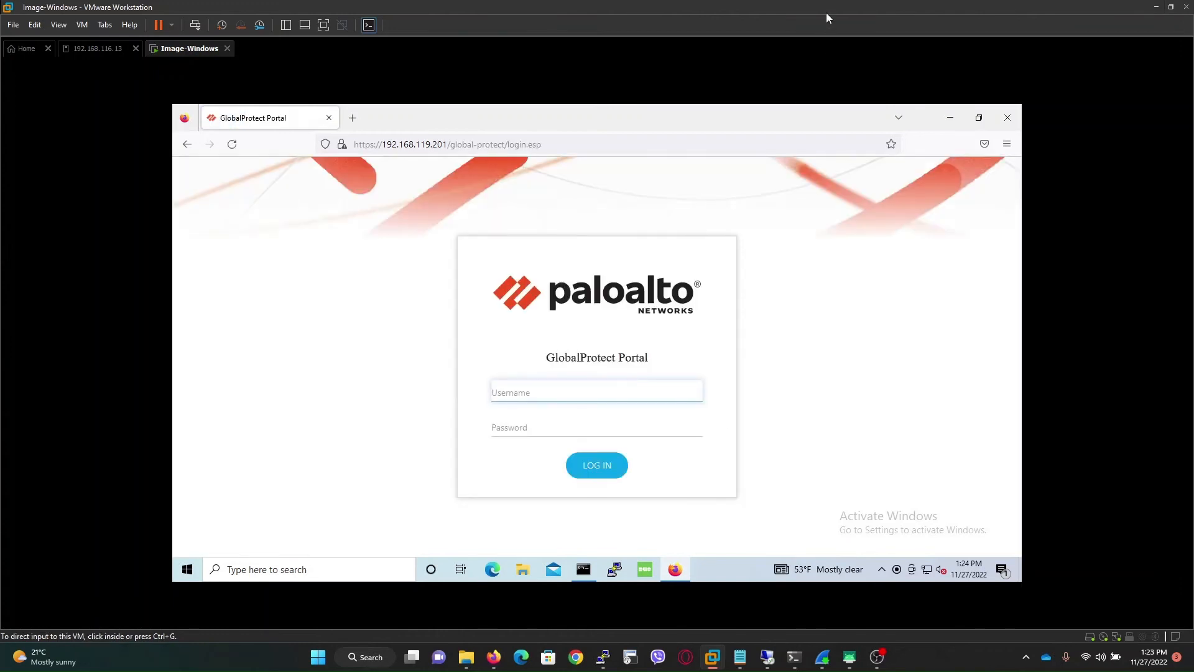
- Bring up the Redmi Note 8 Pro phone mirror showing Duo Mobile and arrange it beside the virtual machine window
{"action": "left_click_drag", "start_coordinate": [825, 13], "coordinate": [555, 54]}
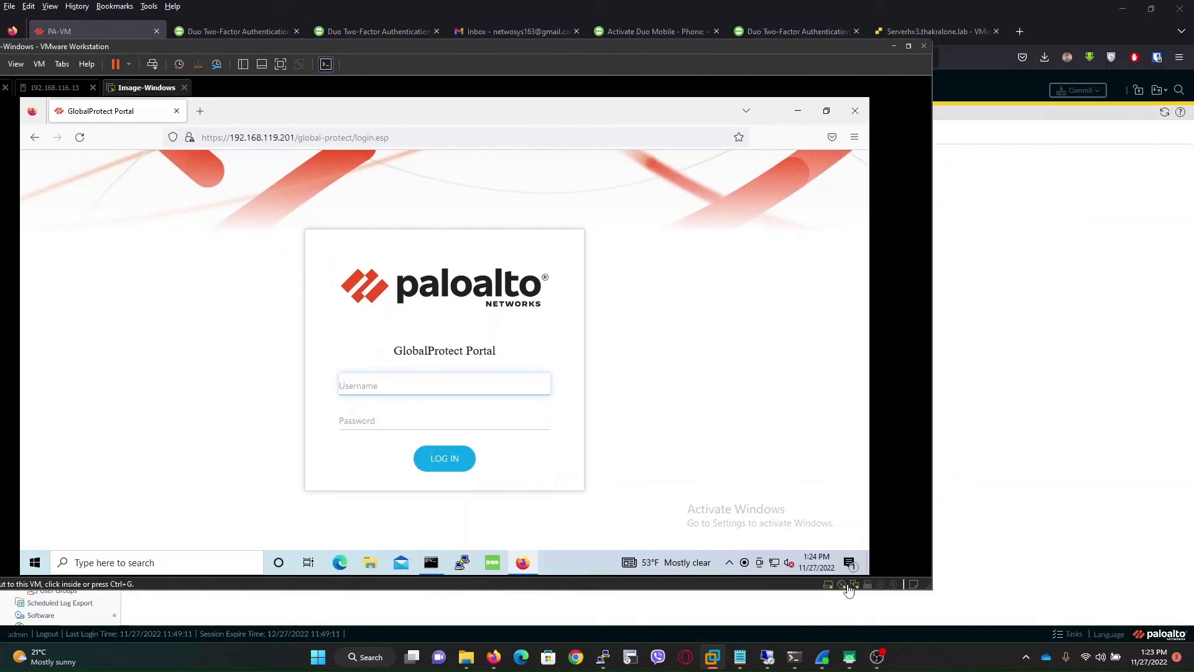
{"action": "mouse_move", "coordinate": [883, 667]}
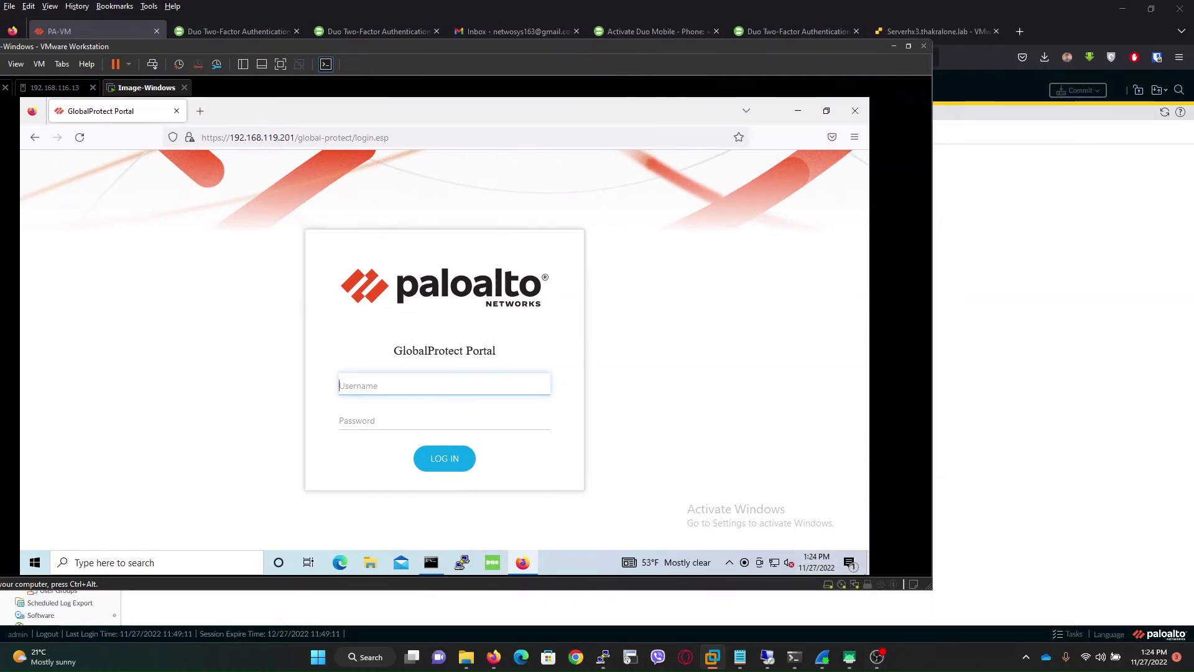
{"action": "left_click", "coordinate": [849, 657]}
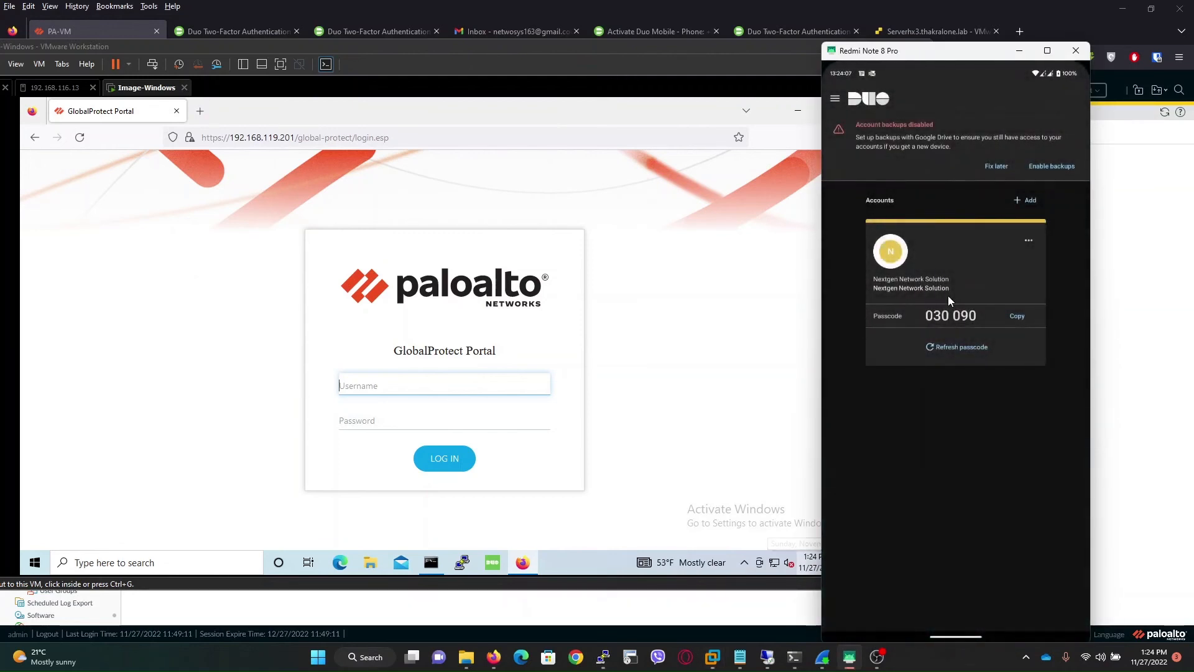
{"action": "left_click", "coordinate": [436, 385]}
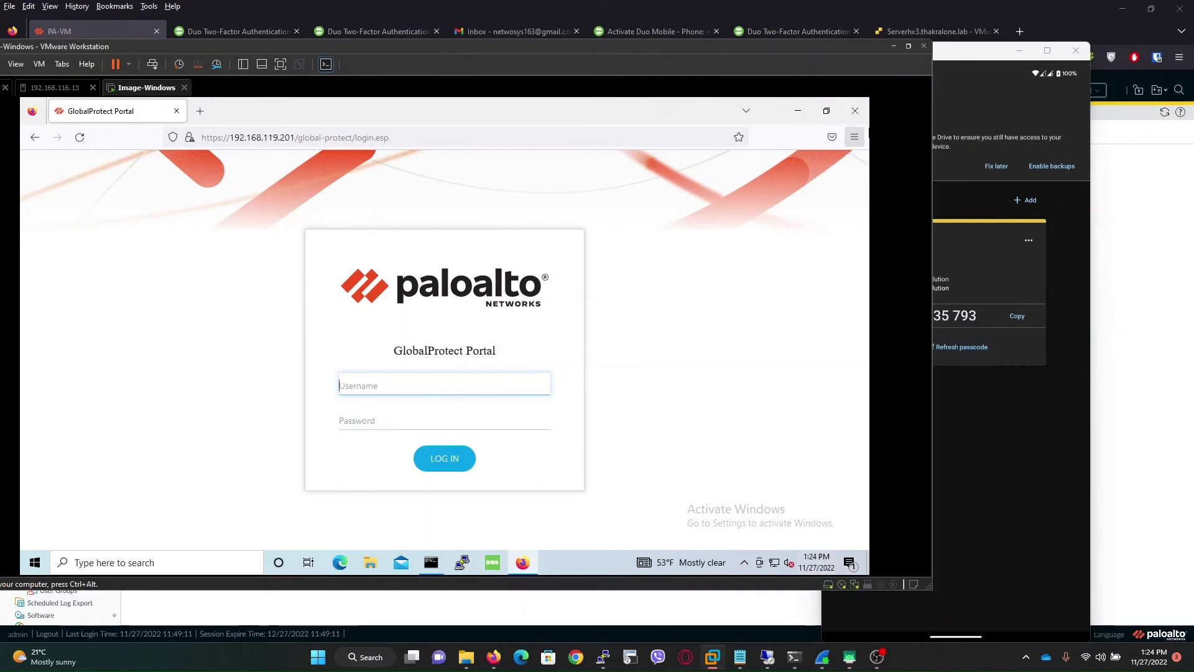
{"action": "key", "text": "ctrl+alt"}
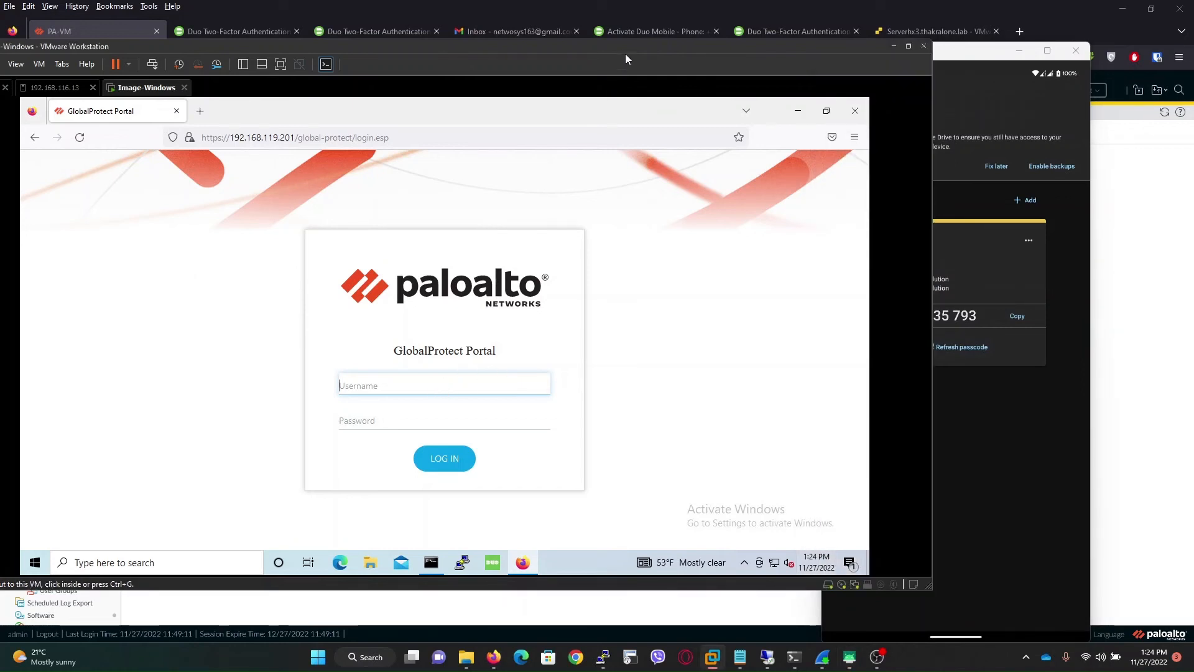
{"action": "left_click_drag", "start_coordinate": [623, 52], "coordinate": [536, 64]}
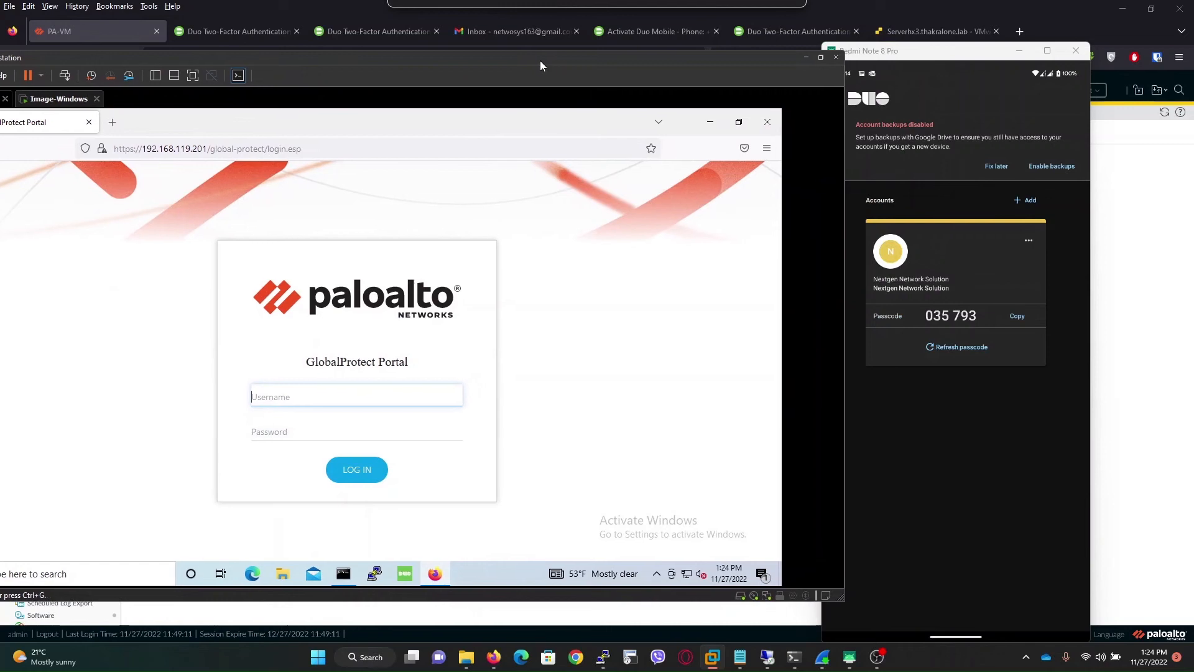
- Log in to the GlobalProtect Portal as duo with the account password and Duo passcode, declining to save the login
{"action": "left_click", "coordinate": [321, 405]}
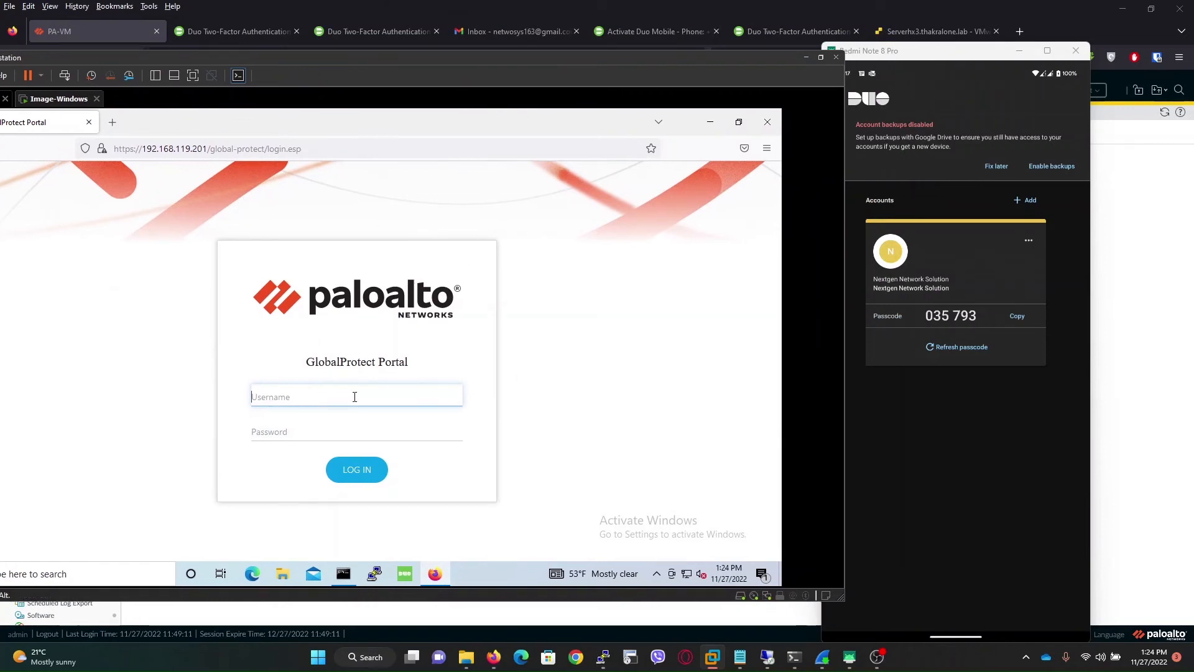
{"action": "type", "text": "duo"}
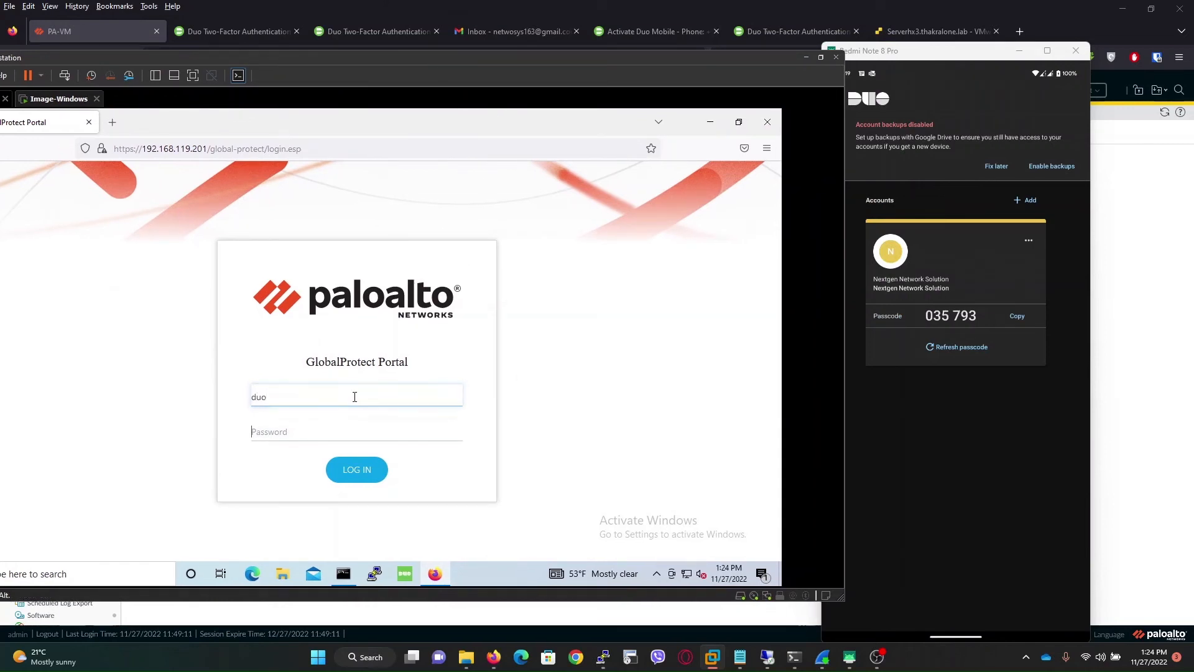
{"action": "key", "text": "Tab"}
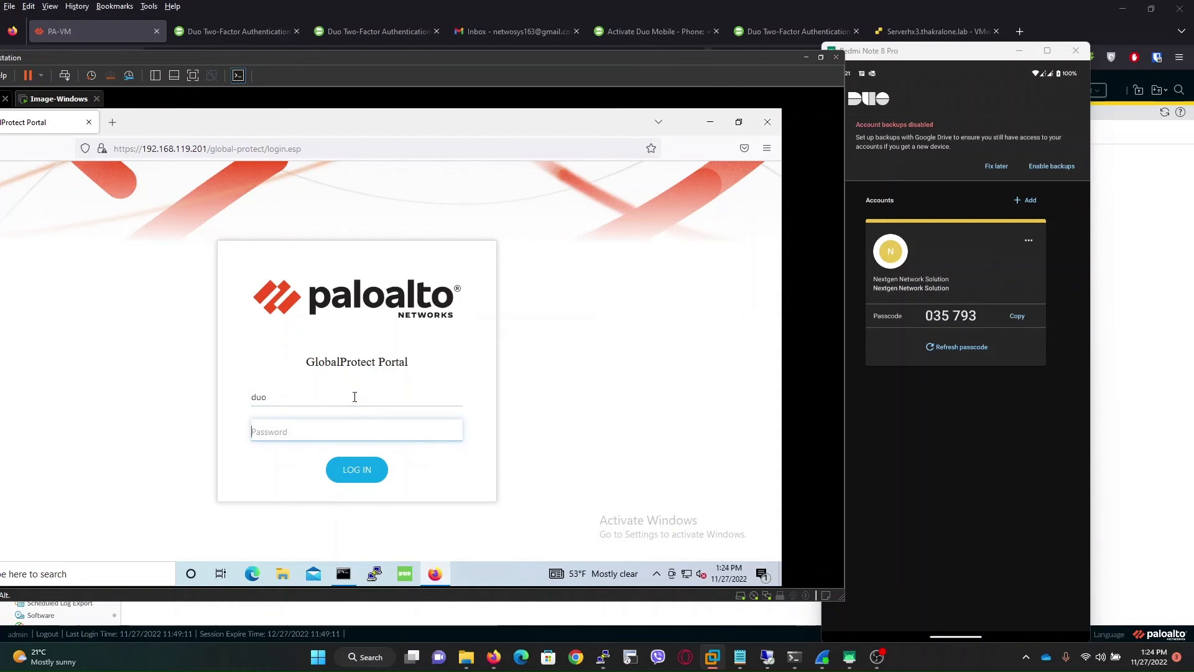
{"action": "type", "text": "••"}
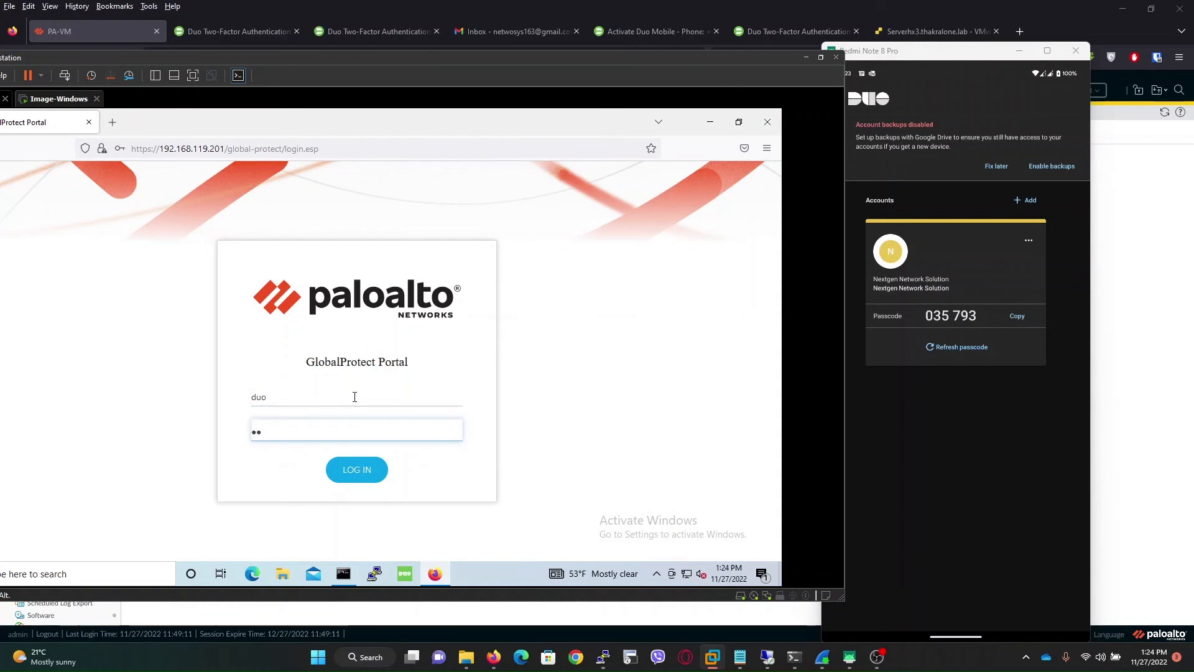
{"action": "type", "text": "••••••"}
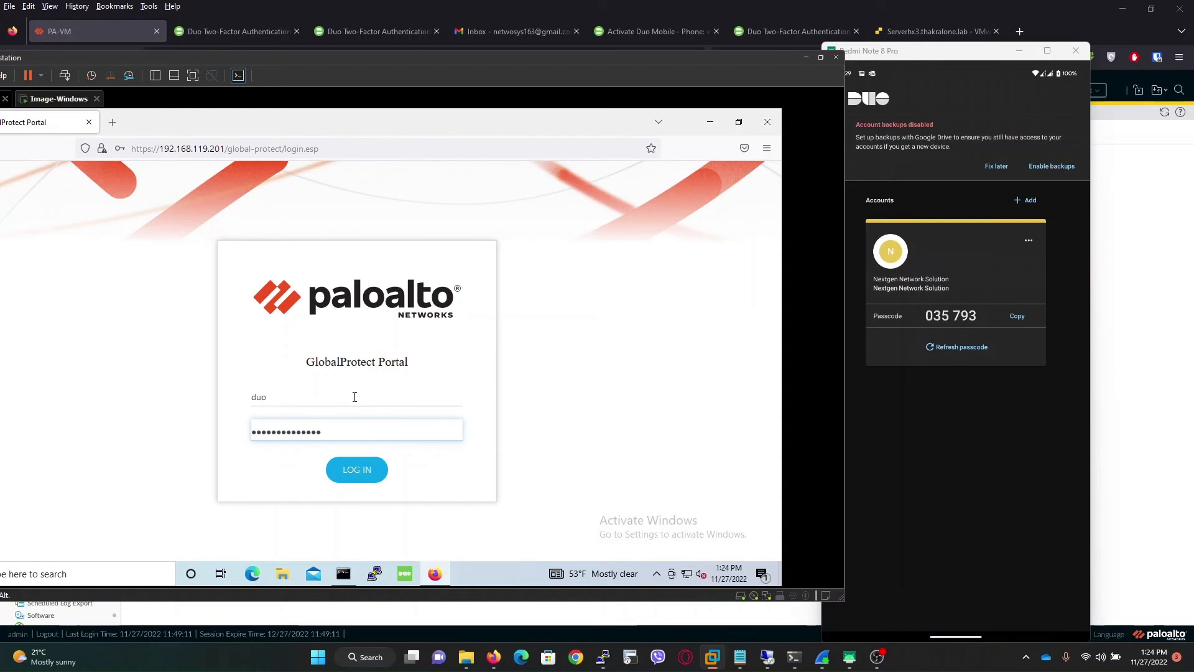
{"action": "left_click", "coordinate": [357, 468]}
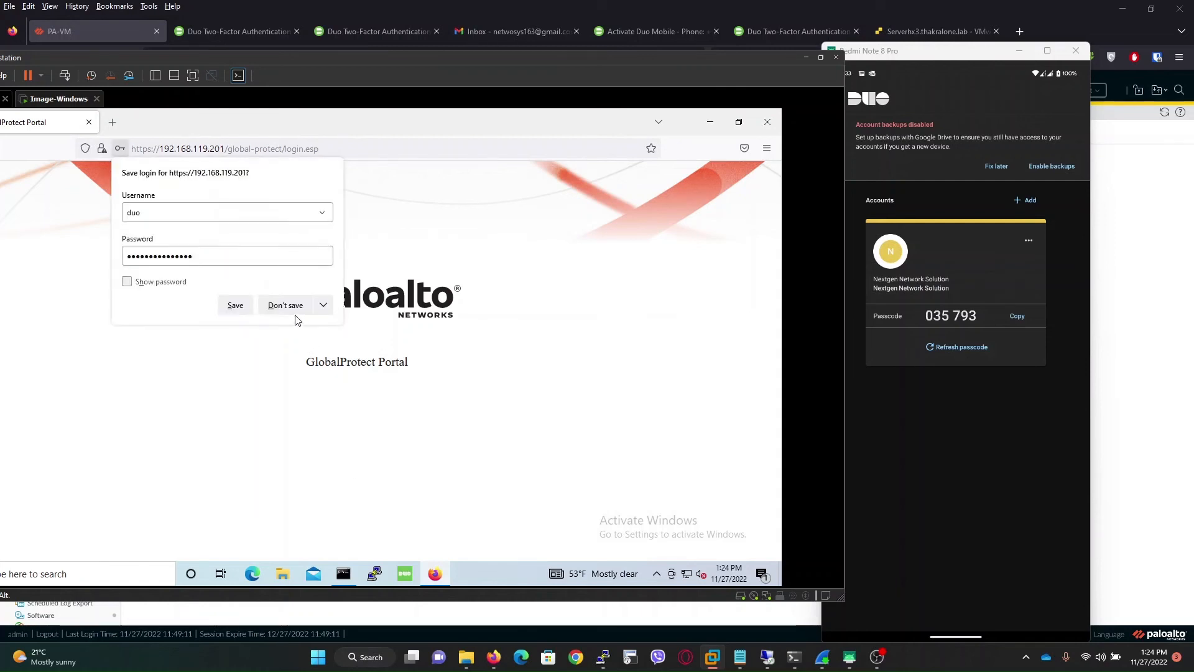
{"action": "left_click", "coordinate": [297, 311]}
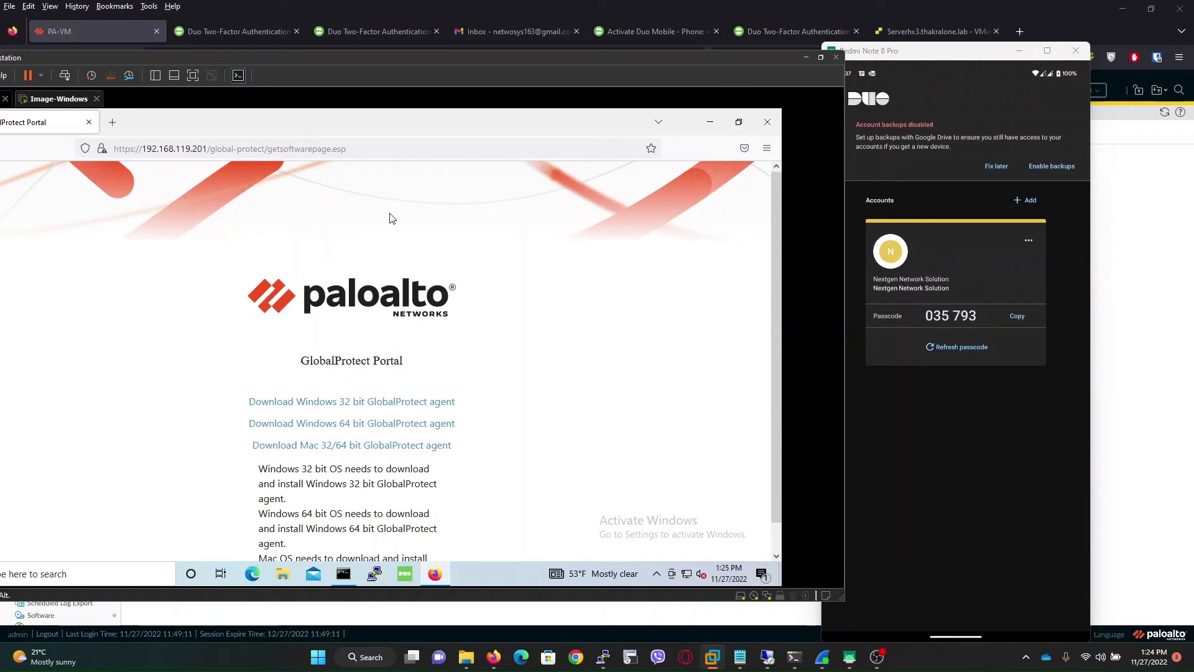
- Return to the portal login page by removing the path after 192.168.119.201 from the address and loading it
{"action": "left_click_drag", "start_coordinate": [346, 149], "coordinate": [209, 156]}
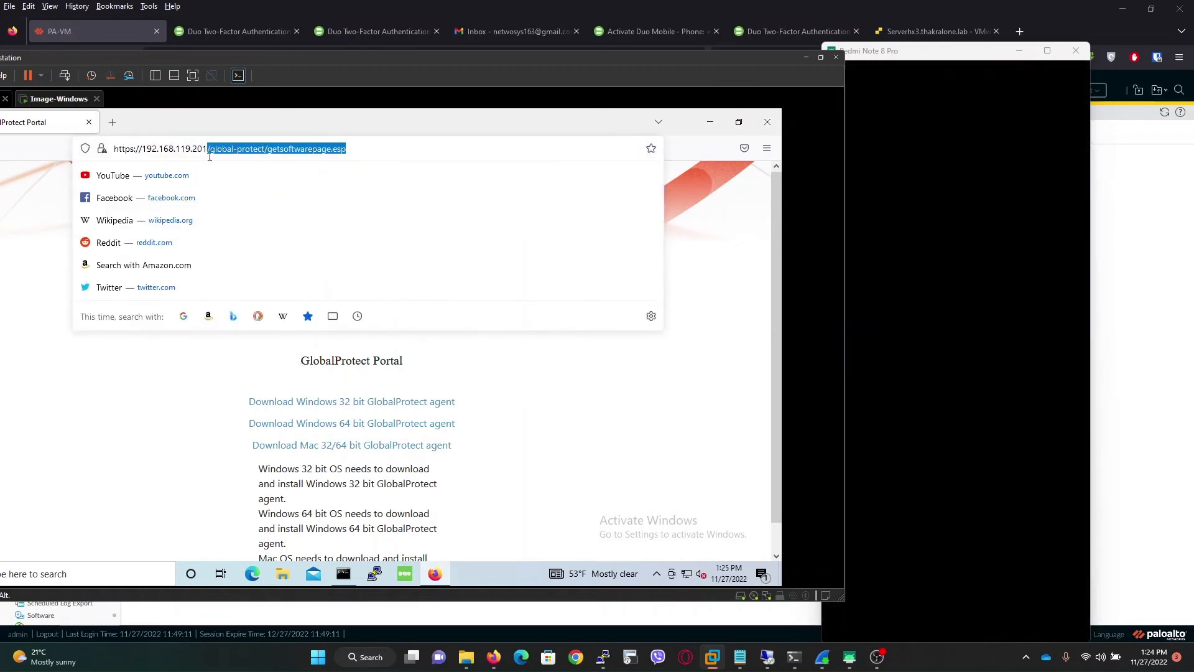
{"action": "key", "text": "BackSpace"}
{"action": "key", "text": "Return"}
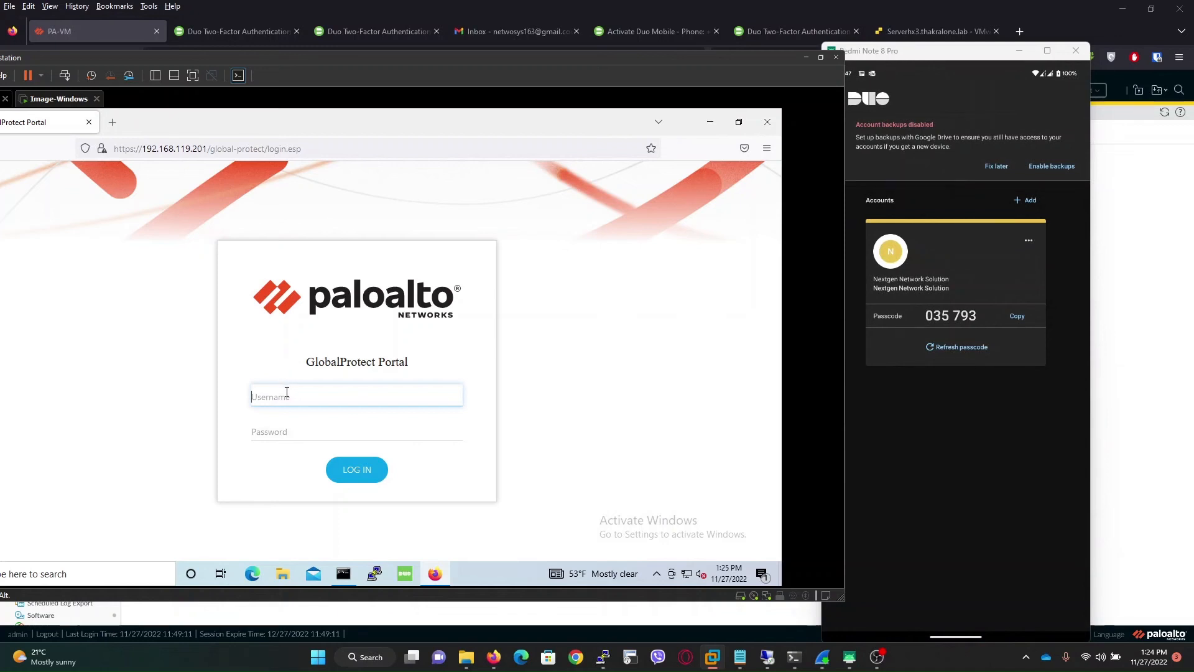
- Log in to the portal as duo with only the account password, using Duo push approval, and decline saving the login
{"action": "type", "text": "duo"}
{"action": "key", "text": "Tab"}
{"action": "type", "text": "p"}
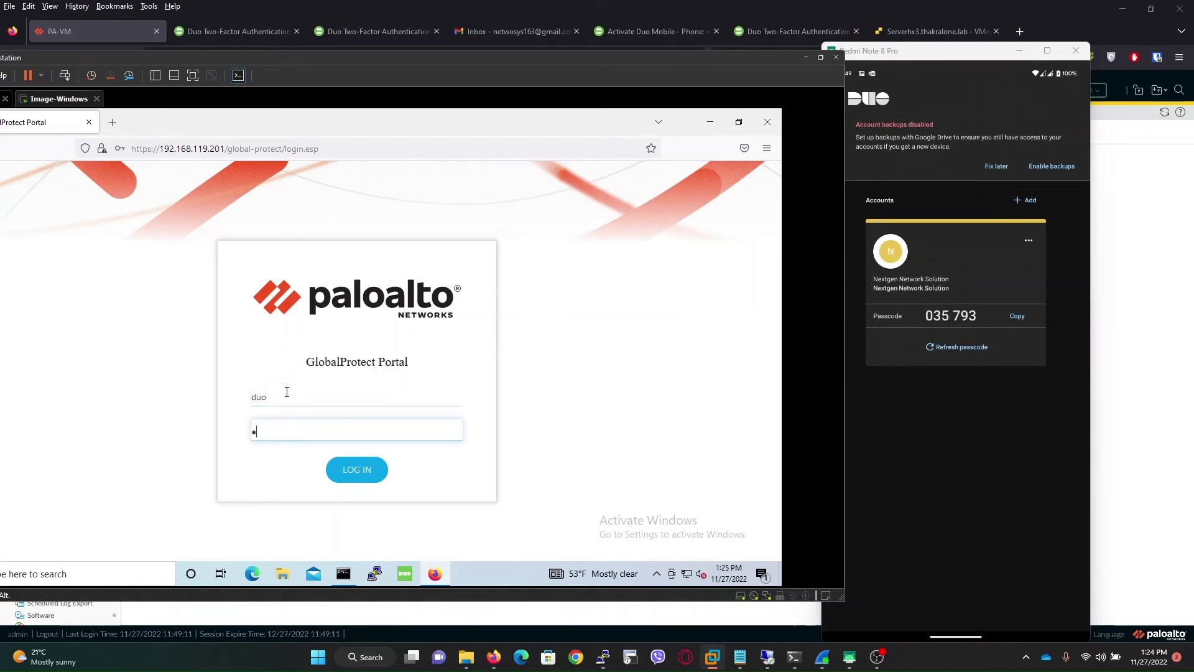
{"action": "type", "text": "•••••••"}
{"action": "key", "text": "Return"}
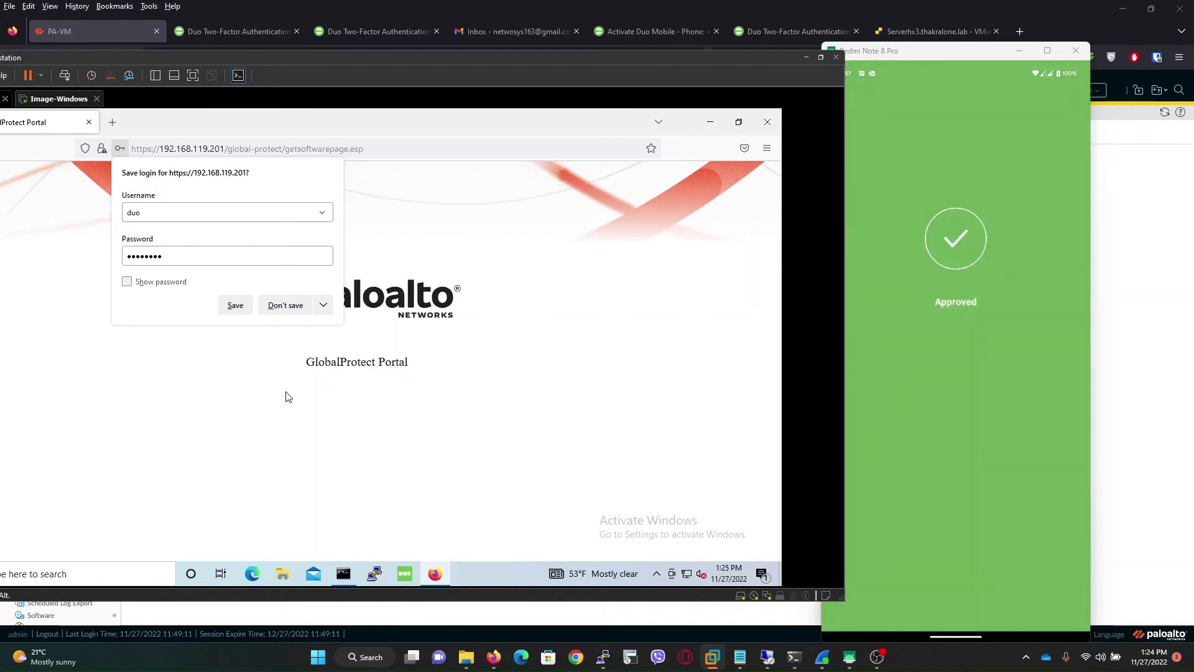
{"action": "left_click", "coordinate": [279, 311]}
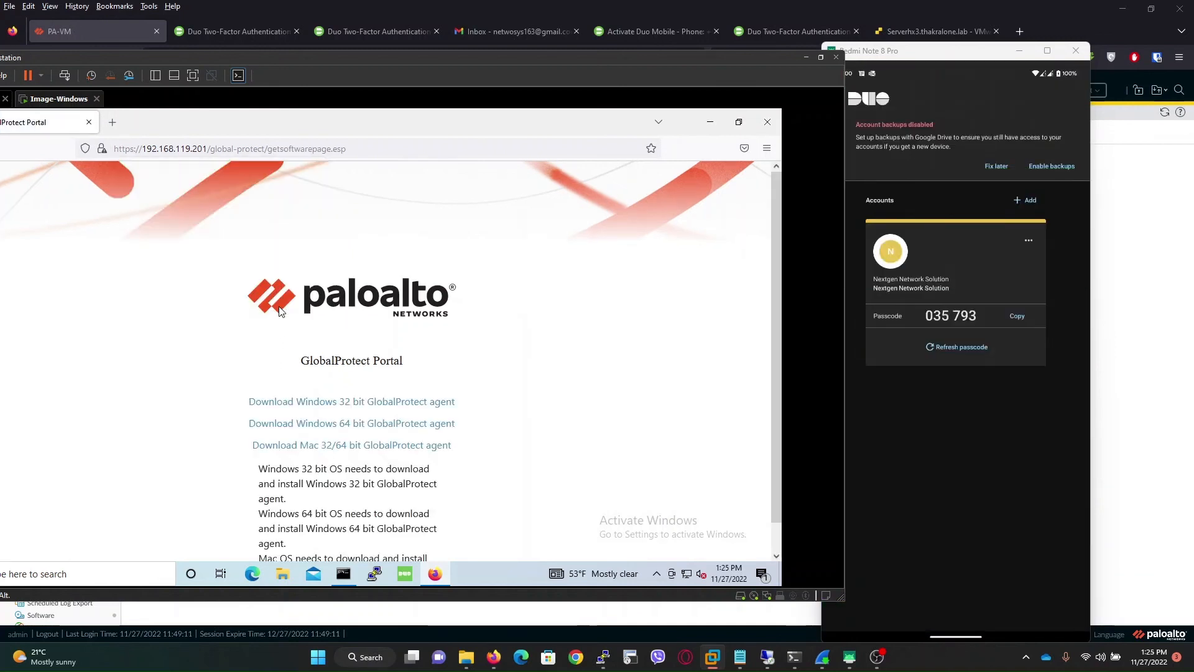
- Download the Windows 64 bit GlobalProtect agent, and place the virtual machine and phone mirror windows side by side
{"action": "left_click", "coordinate": [366, 428]}
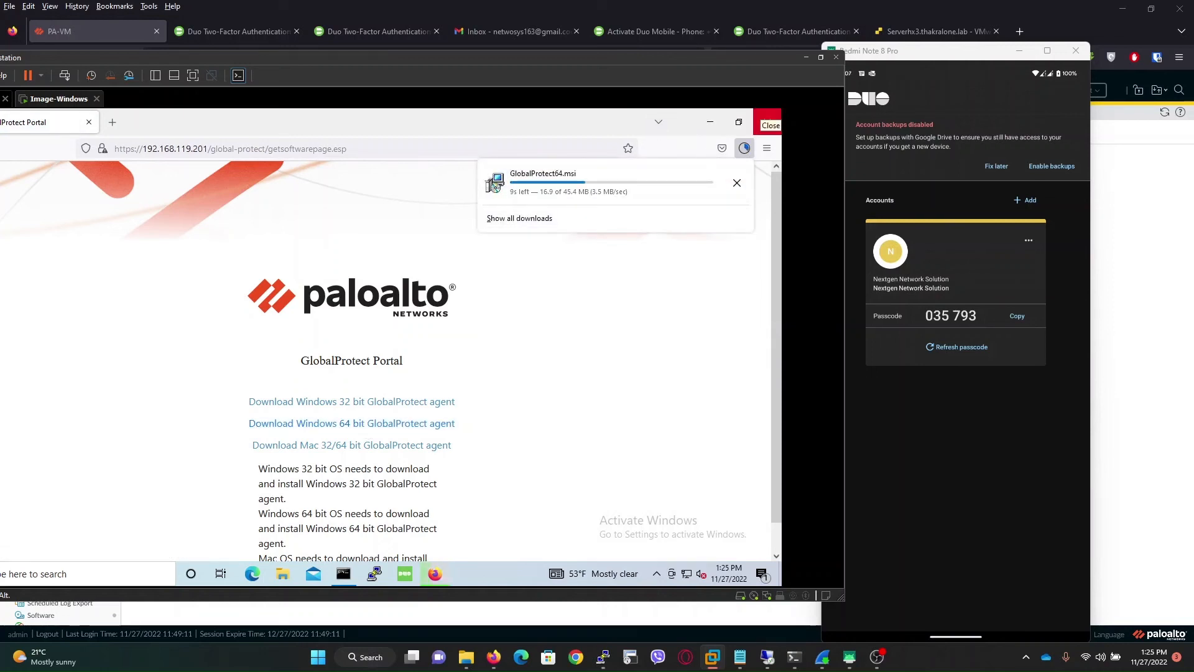
{"action": "left_click_drag", "start_coordinate": [879, 56], "coordinate": [966, 23]}
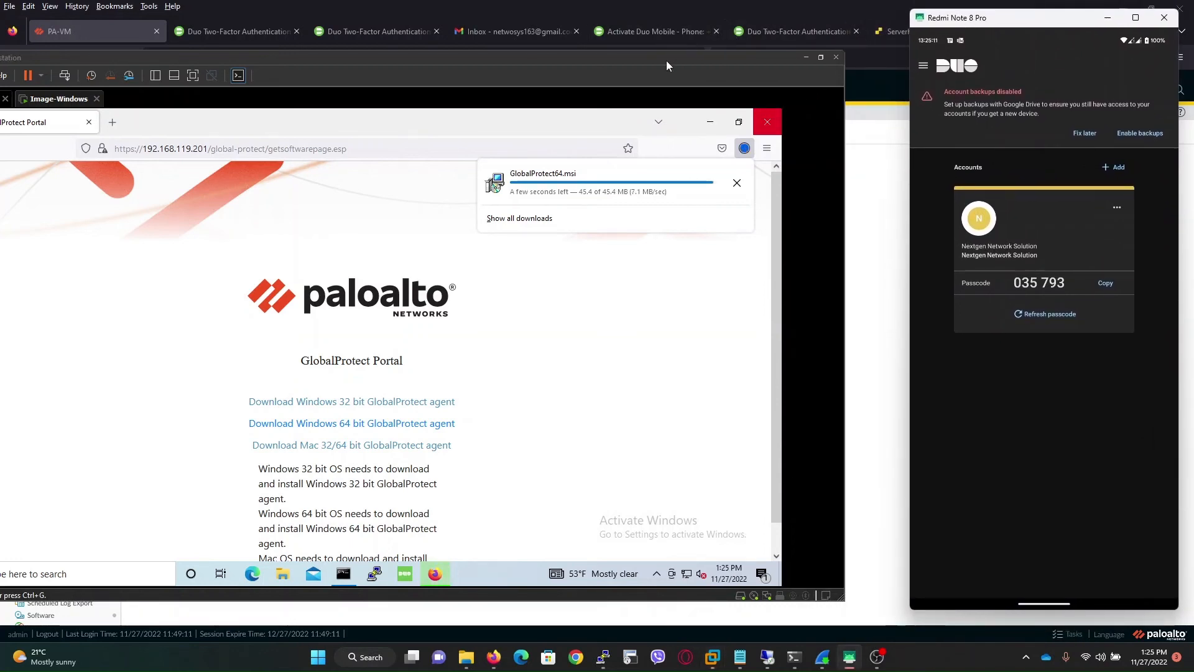
{"action": "left_click_drag", "start_coordinate": [666, 61], "coordinate": [720, 41]}
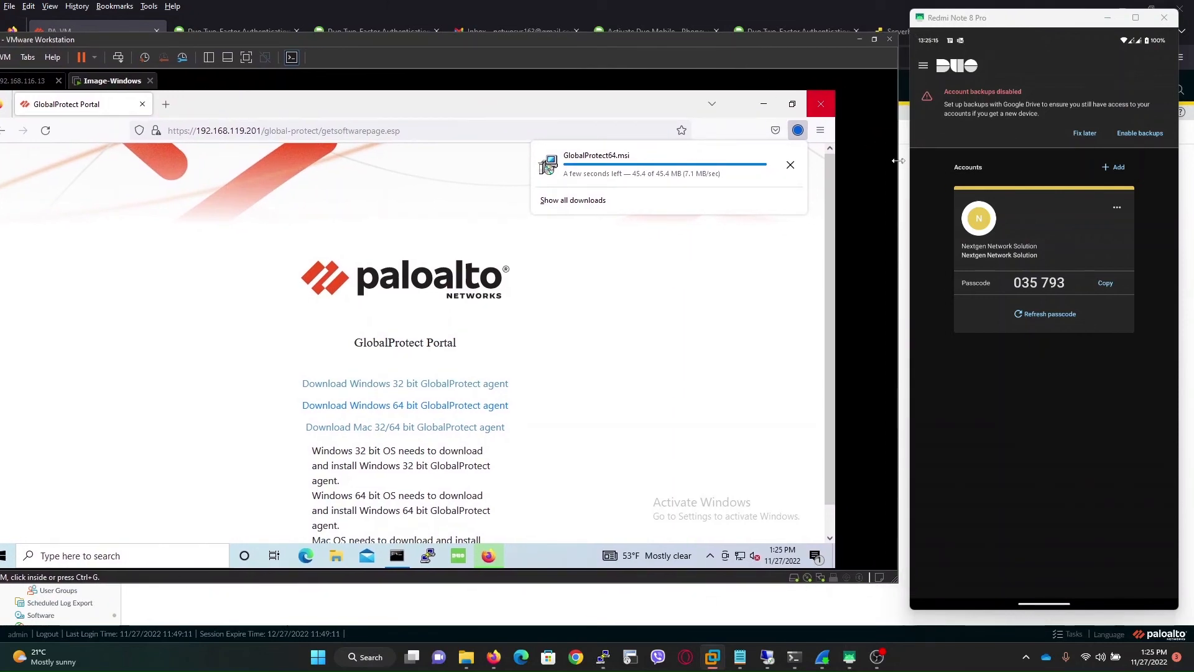
{"action": "left_click_drag", "start_coordinate": [898, 168], "coordinate": [837, 168]}
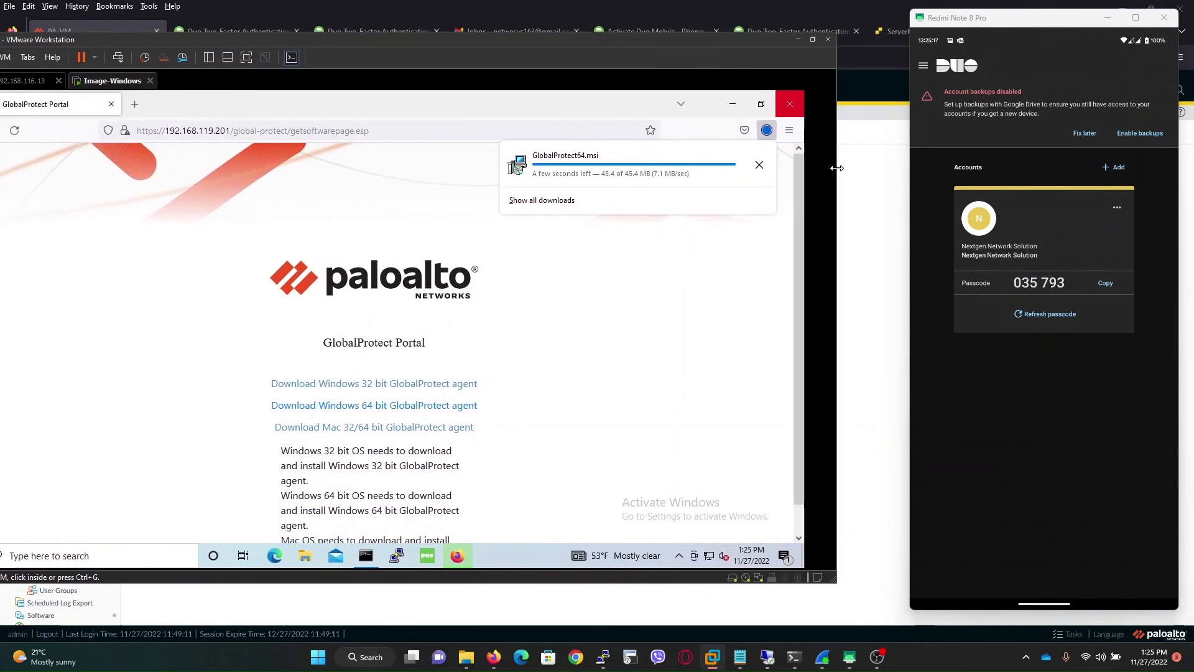
{"action": "left_click_drag", "start_coordinate": [413, 40], "coordinate": [482, 44]}
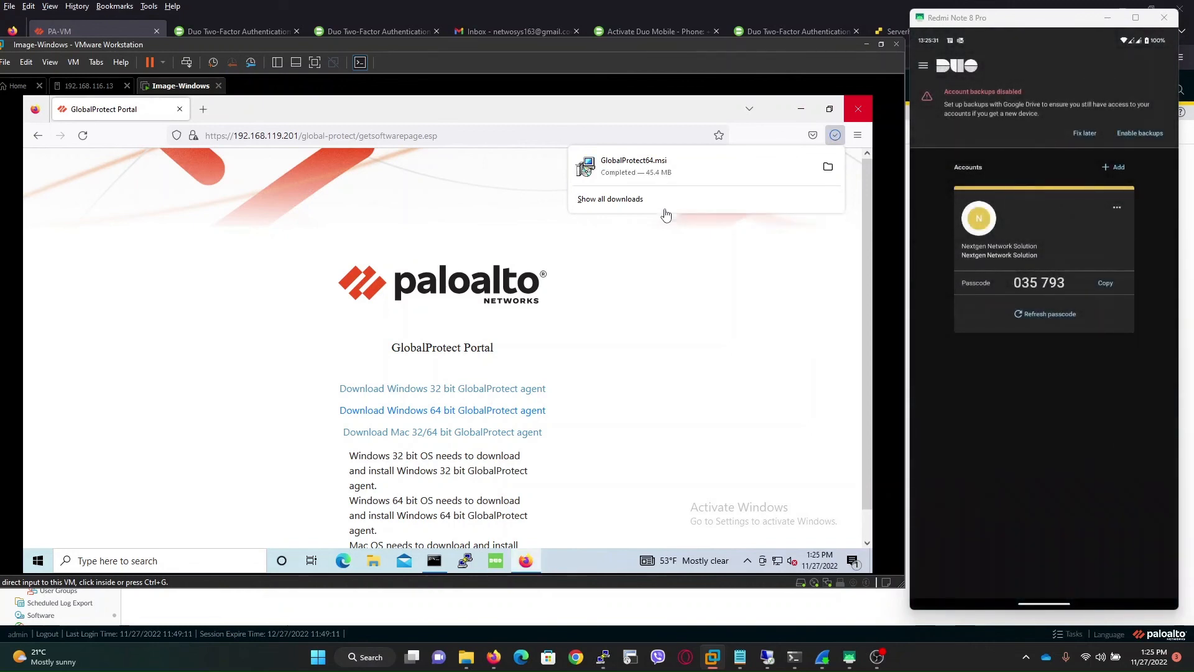
- Launch the downloaded GlobalProtect64.msi, allowing it to run despite the security warnings, and close Firefox and the command prompt
{"action": "left_click", "coordinate": [631, 177]}
{"action": "left_click", "coordinate": [628, 162]}
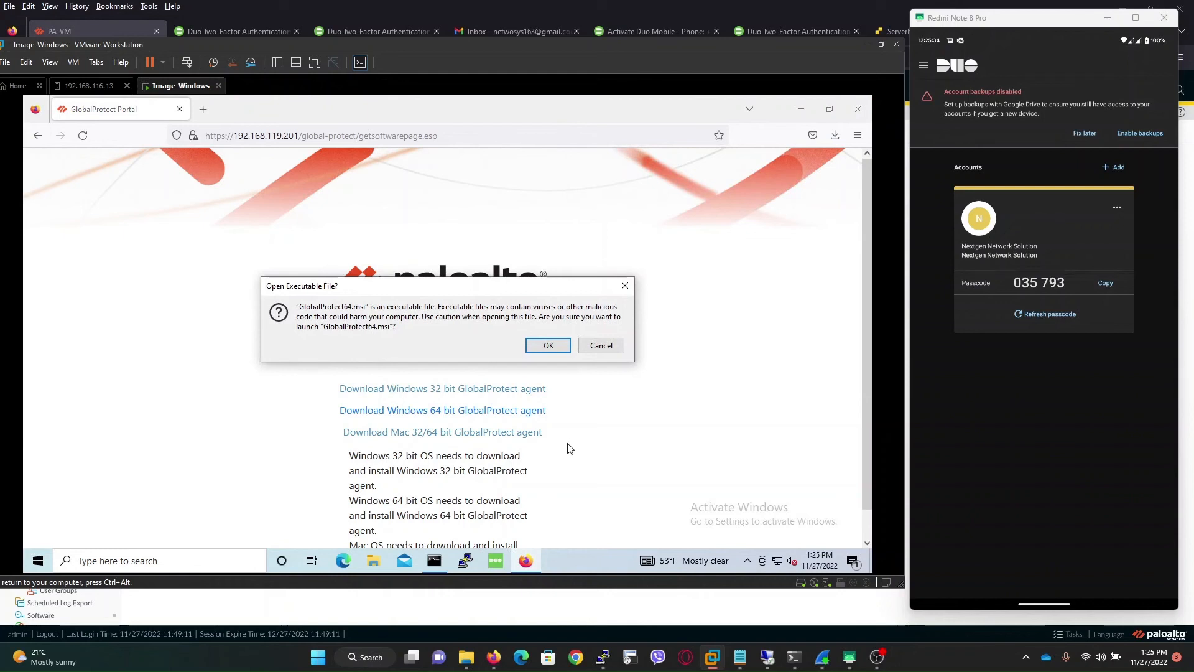
{"action": "left_click", "coordinate": [547, 345]}
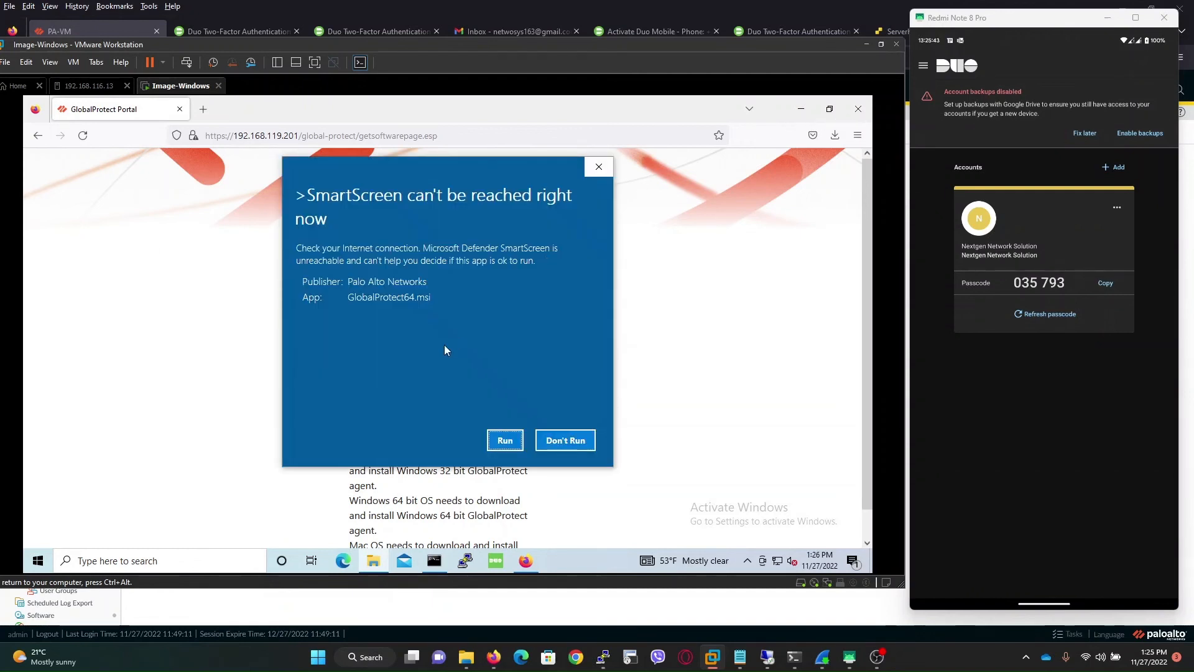
{"action": "left_click", "coordinate": [496, 441]}
{"action": "left_click", "coordinate": [863, 109]}
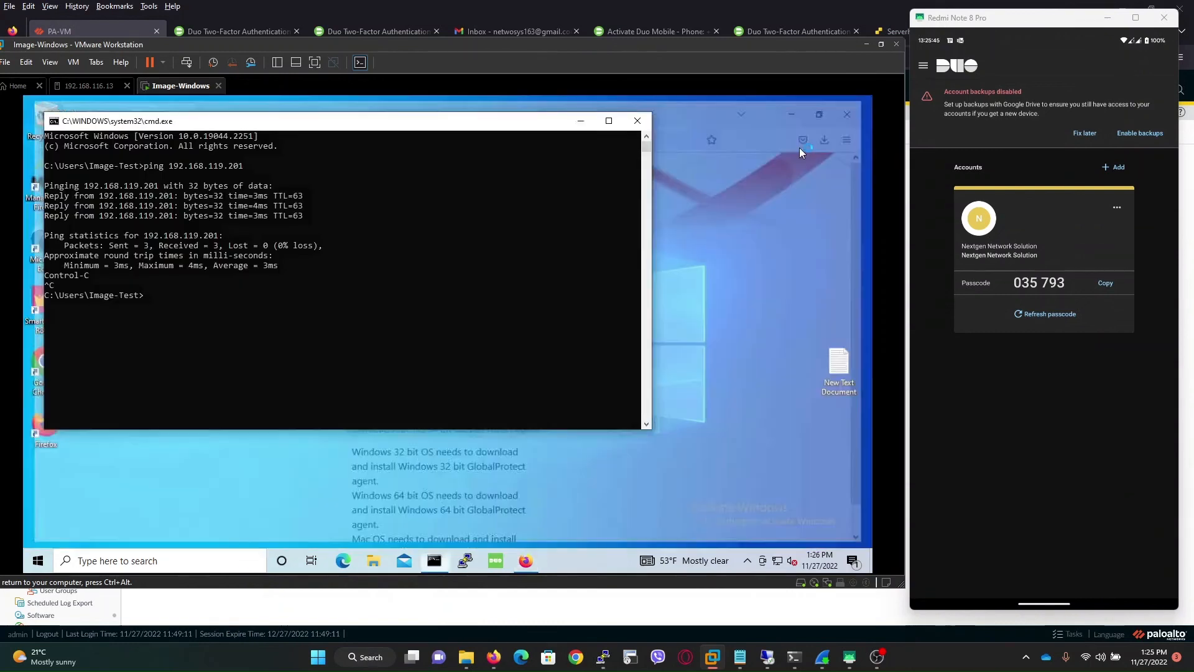
{"action": "left_click", "coordinate": [642, 122]}
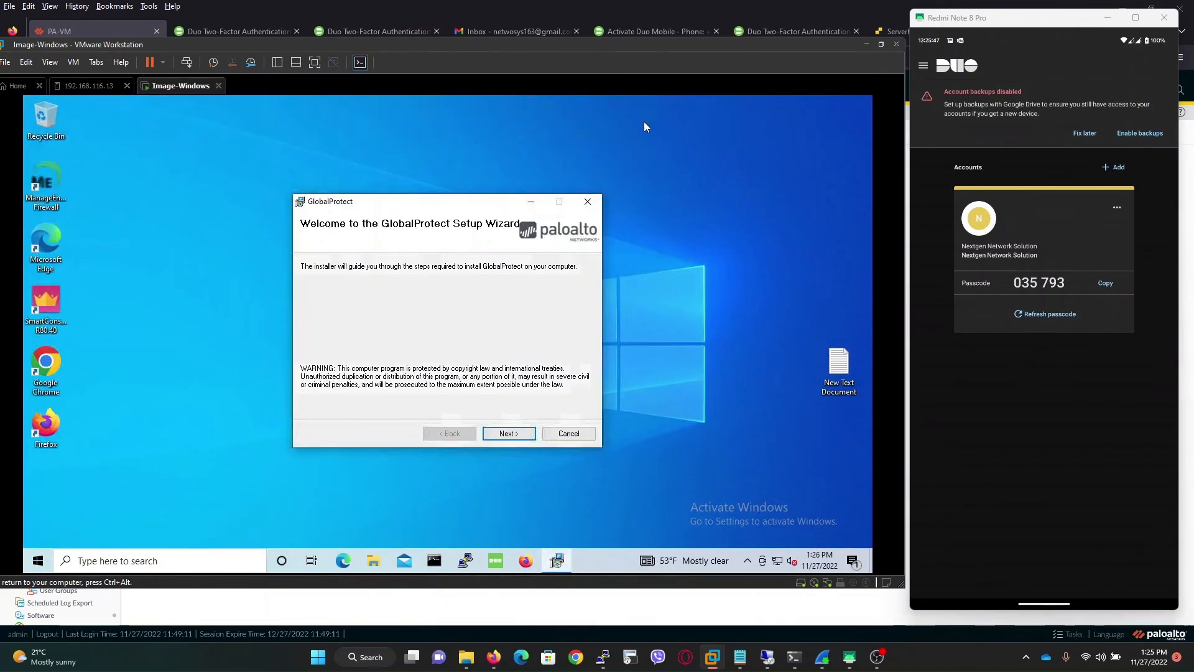
- Install GlobalProtect in the default folder, allowing device changes and continuing despite files in use, and decline the system restart
{"action": "left_click", "coordinate": [506, 438]}
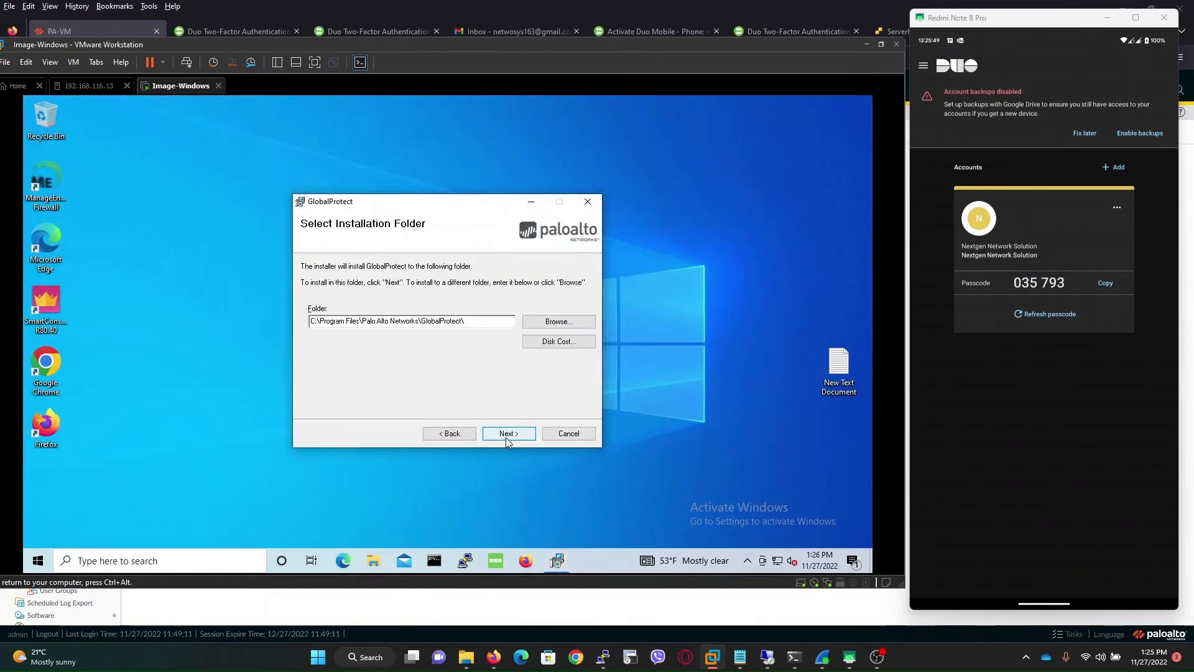
{"action": "left_click", "coordinate": [506, 438]}
{"action": "left_click", "coordinate": [505, 438]}
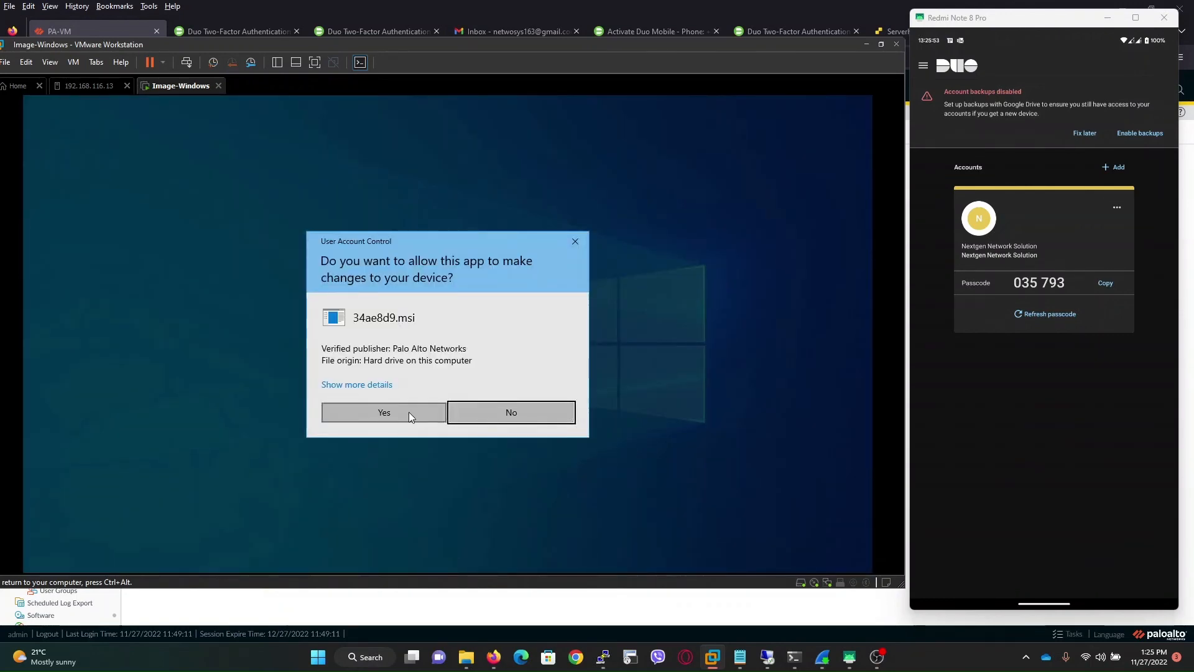
{"action": "left_click", "coordinate": [408, 415]}
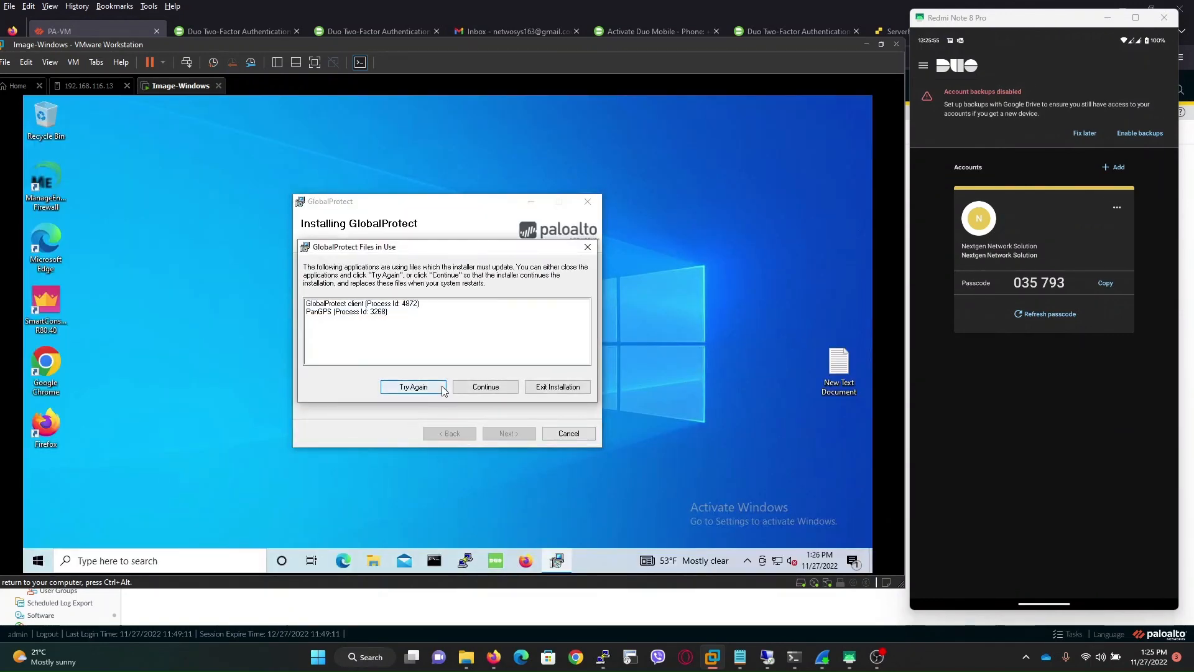
{"action": "left_click", "coordinate": [486, 386]}
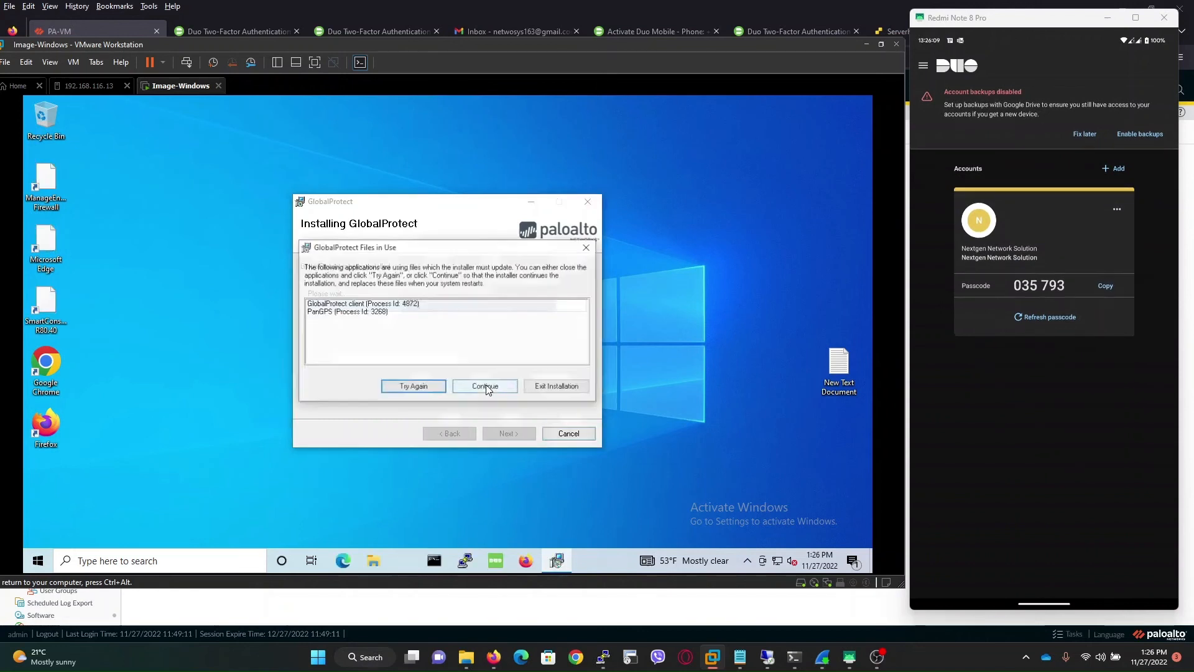
{"action": "left_click", "coordinate": [482, 388]}
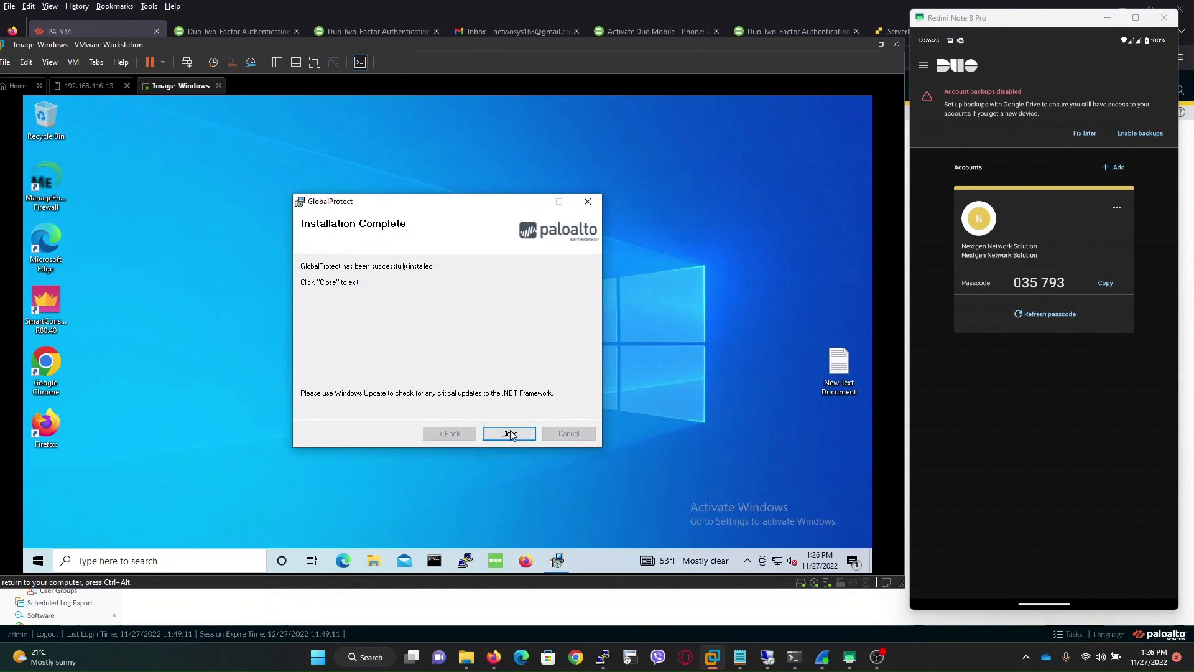
{"action": "left_click", "coordinate": [510, 433]}
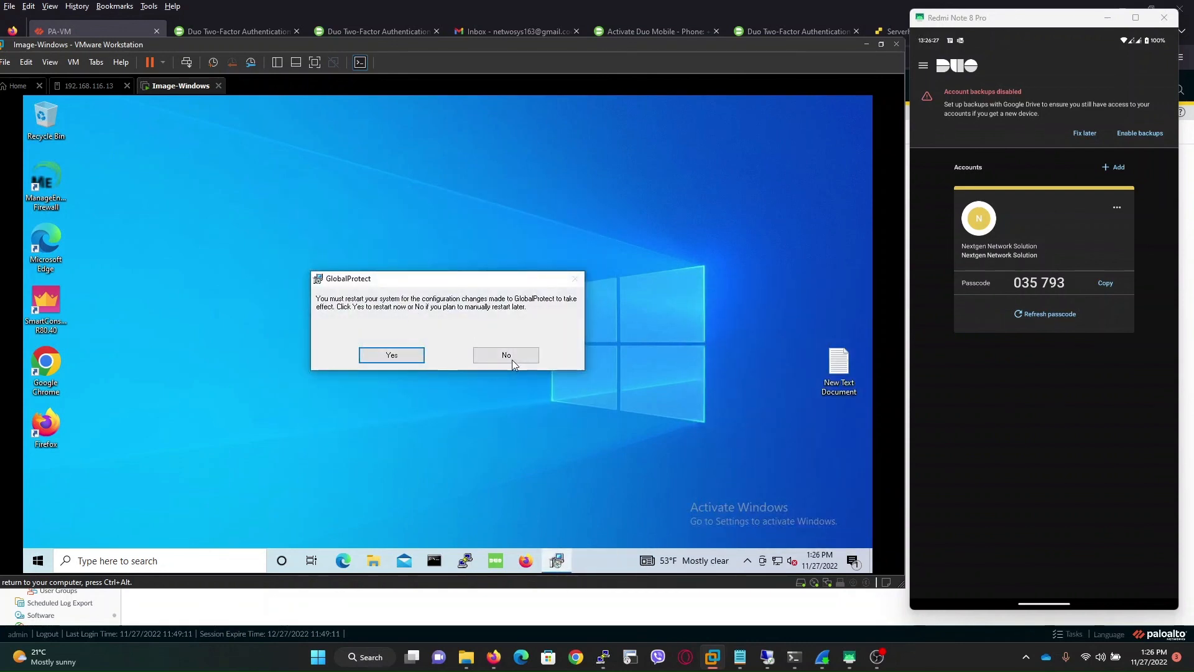
{"action": "left_click", "coordinate": [512, 363]}
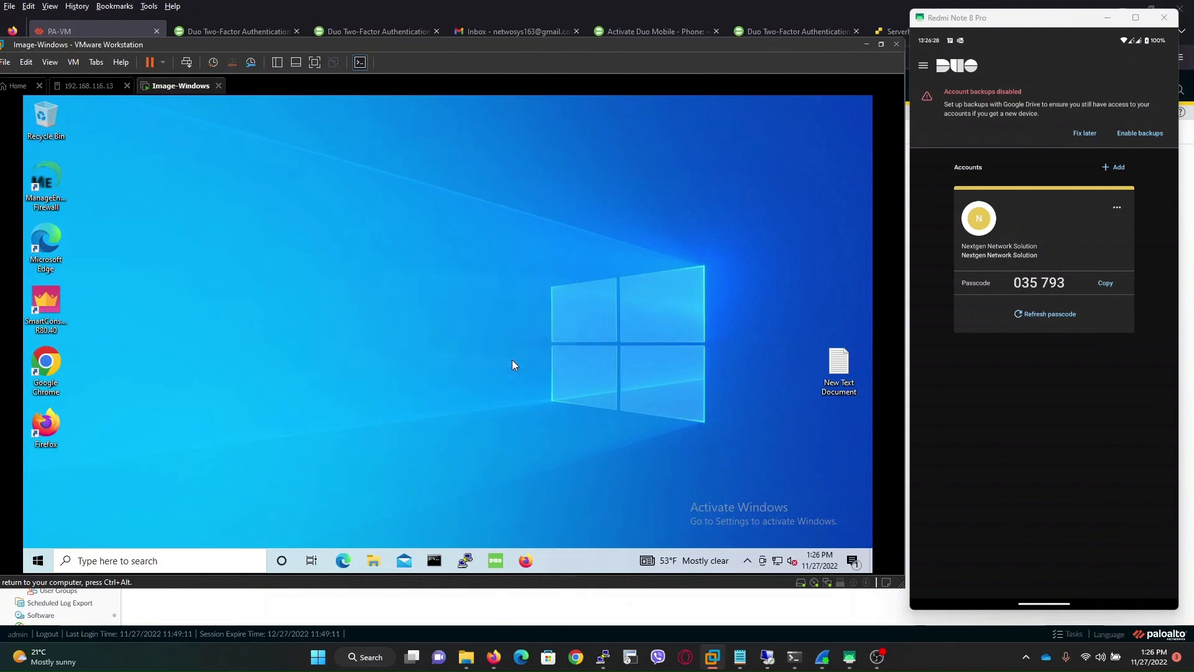
- Open the GlobalProtect client and cancel its prefilled login prompt to restart the connection to portal 192.168.119.201
{"action": "left_click", "coordinate": [747, 560]}
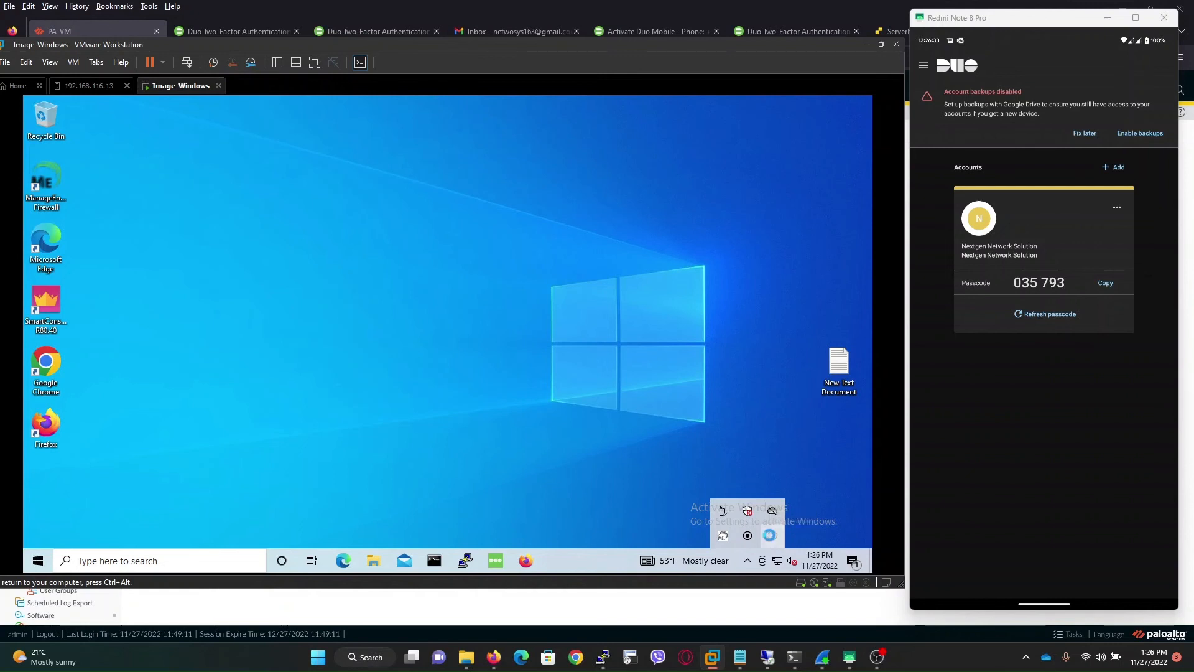
{"action": "left_click", "coordinate": [769, 535]}
{"action": "left_click", "coordinate": [765, 445]}
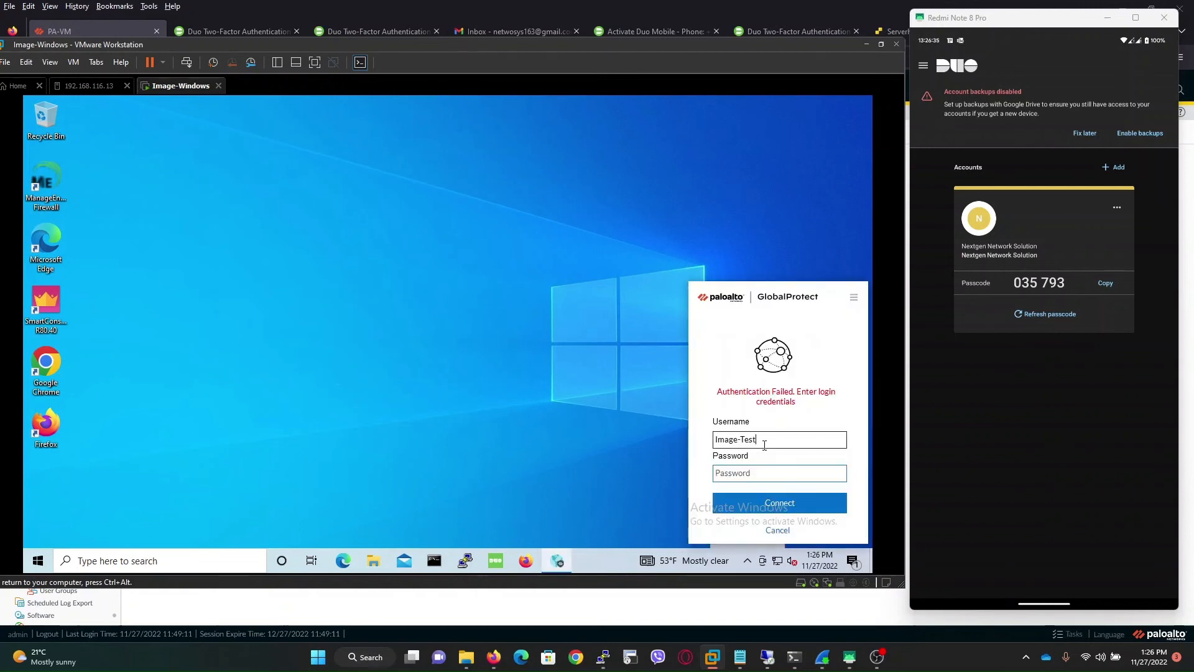
{"action": "key", "text": "BackSpace"}
{"action": "key", "text": "BackSpace"}
{"action": "key", "text": "BackSpace"}
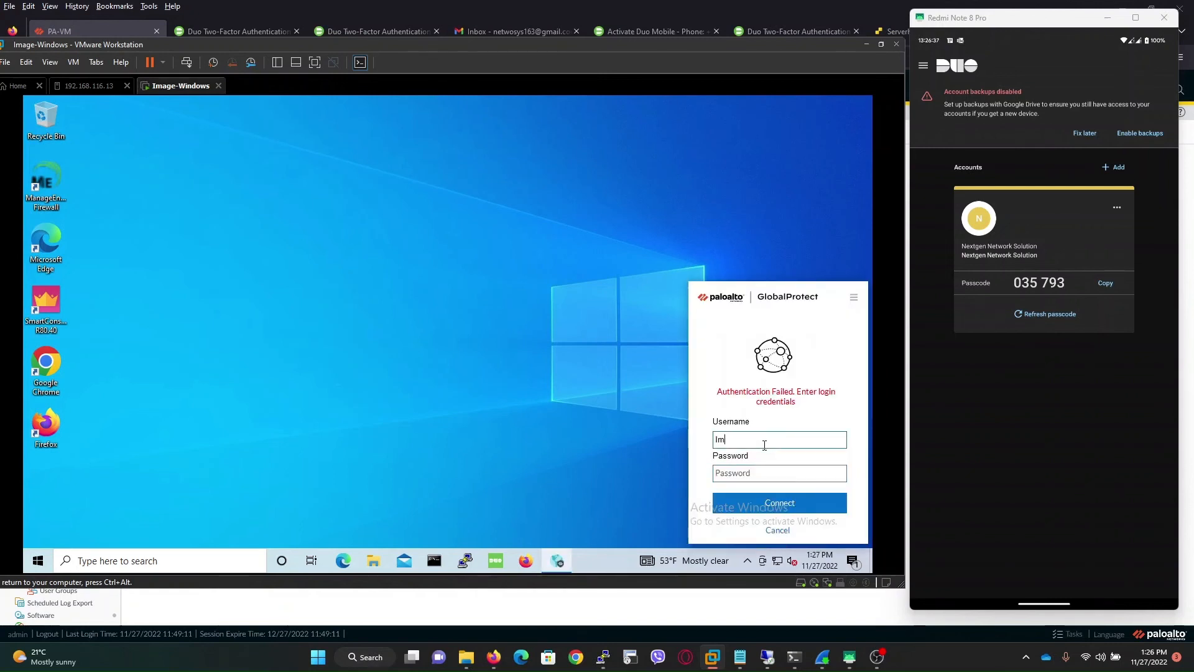
{"action": "key", "text": "BackSpace"}
{"action": "key", "text": "BackSpace"}
{"action": "left_click", "coordinate": [771, 532]}
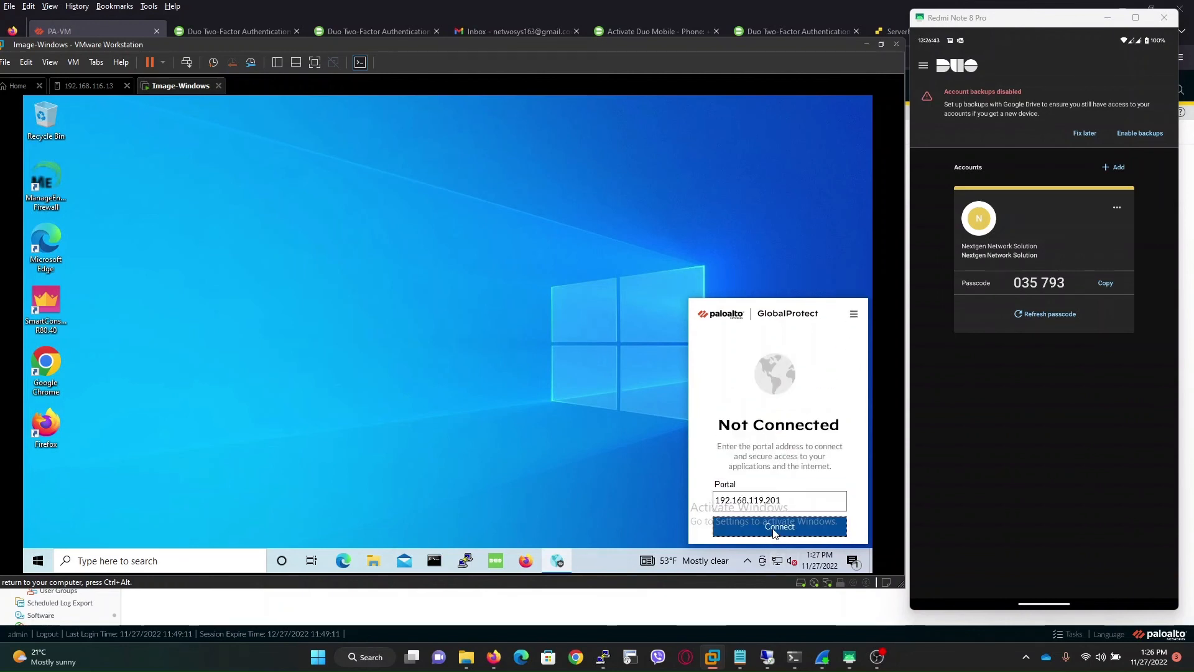
{"action": "left_click", "coordinate": [787, 503]}
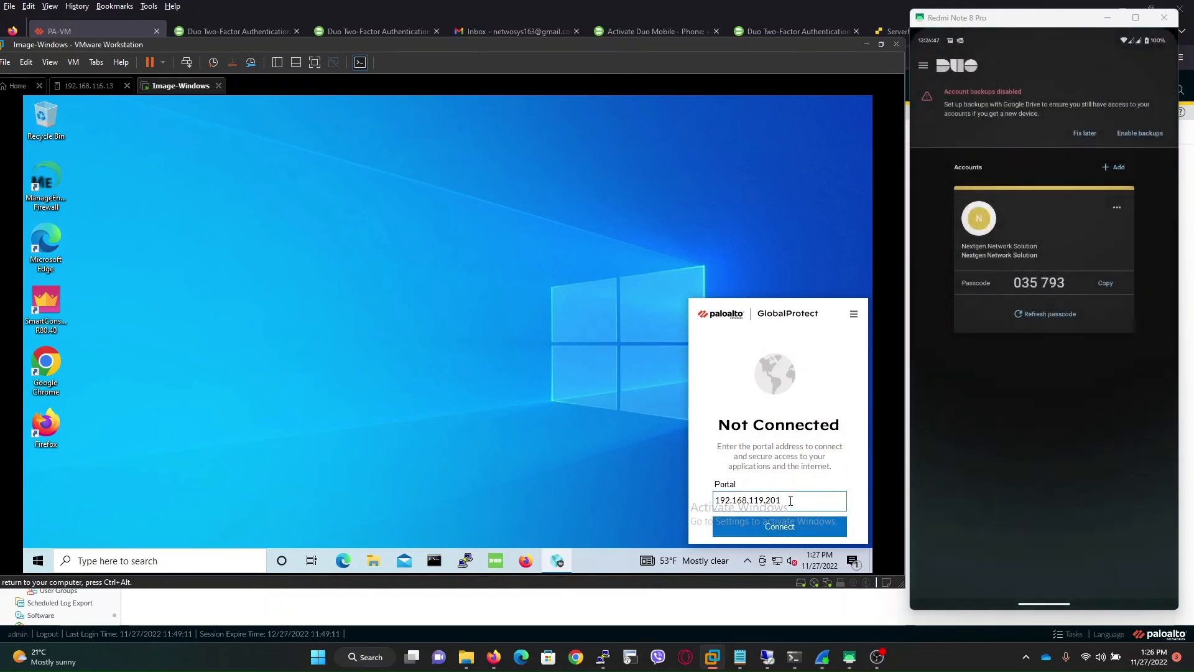
{"action": "left_click", "coordinate": [785, 529]}
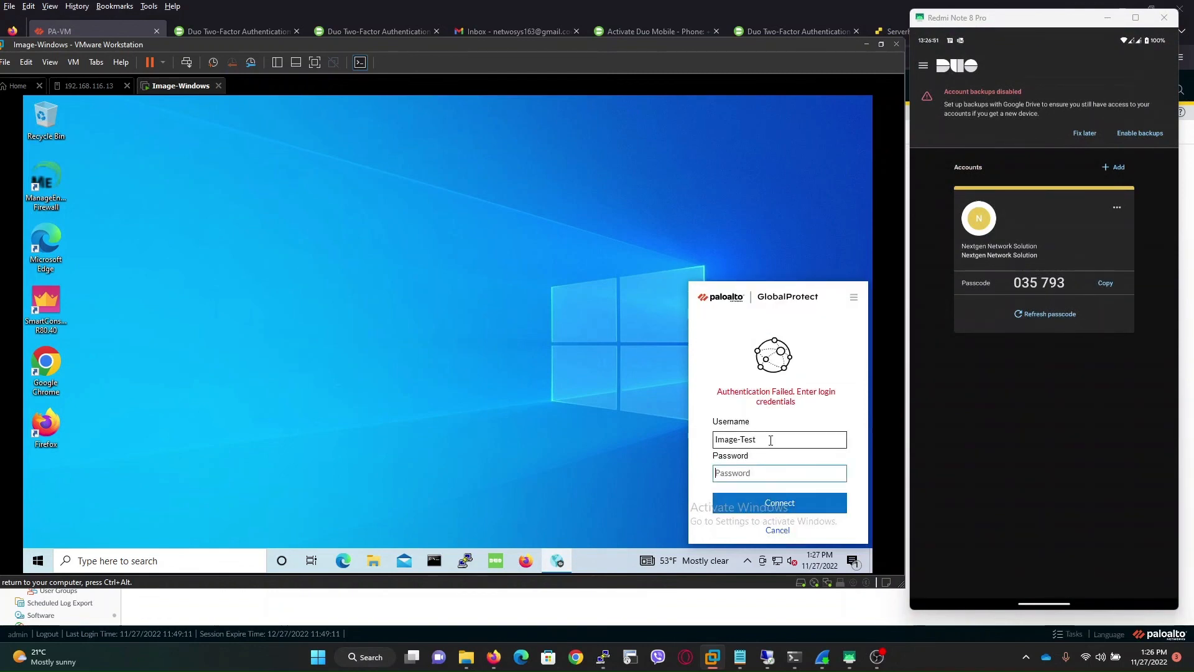
- Log in to GlobalProtect as duo, entering the account password followed by a comma and the current Duo Mobile passcode
{"action": "left_click_drag", "start_coordinate": [770, 439], "coordinate": [676, 439]}
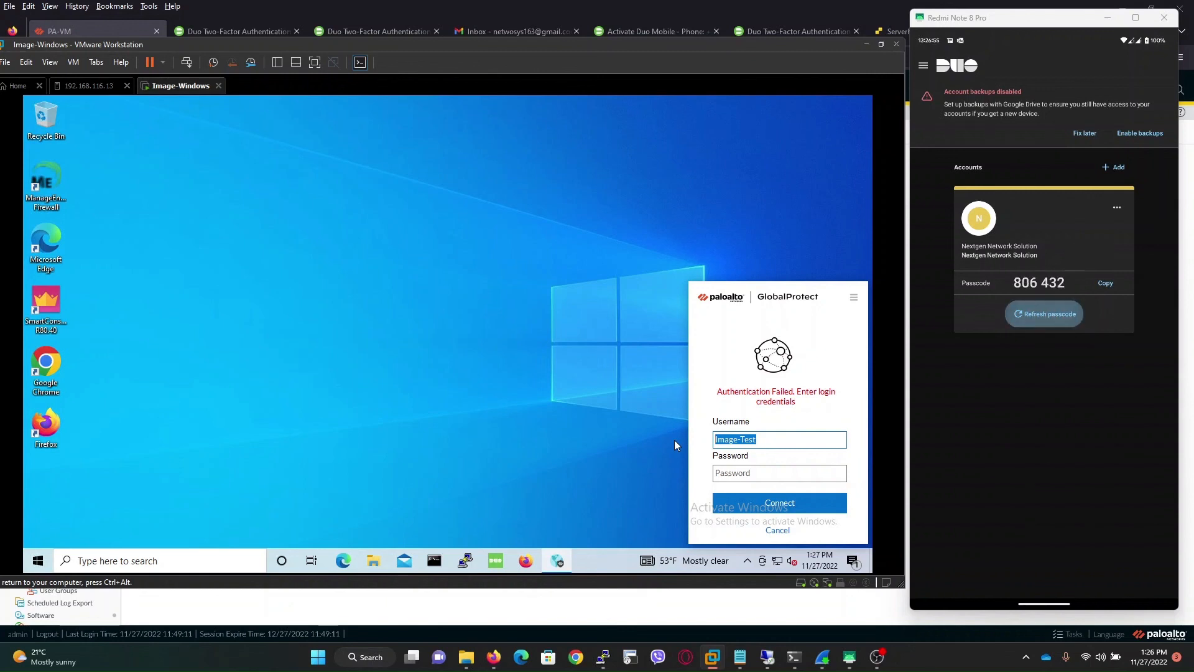
{"action": "type", "text": "duo"}
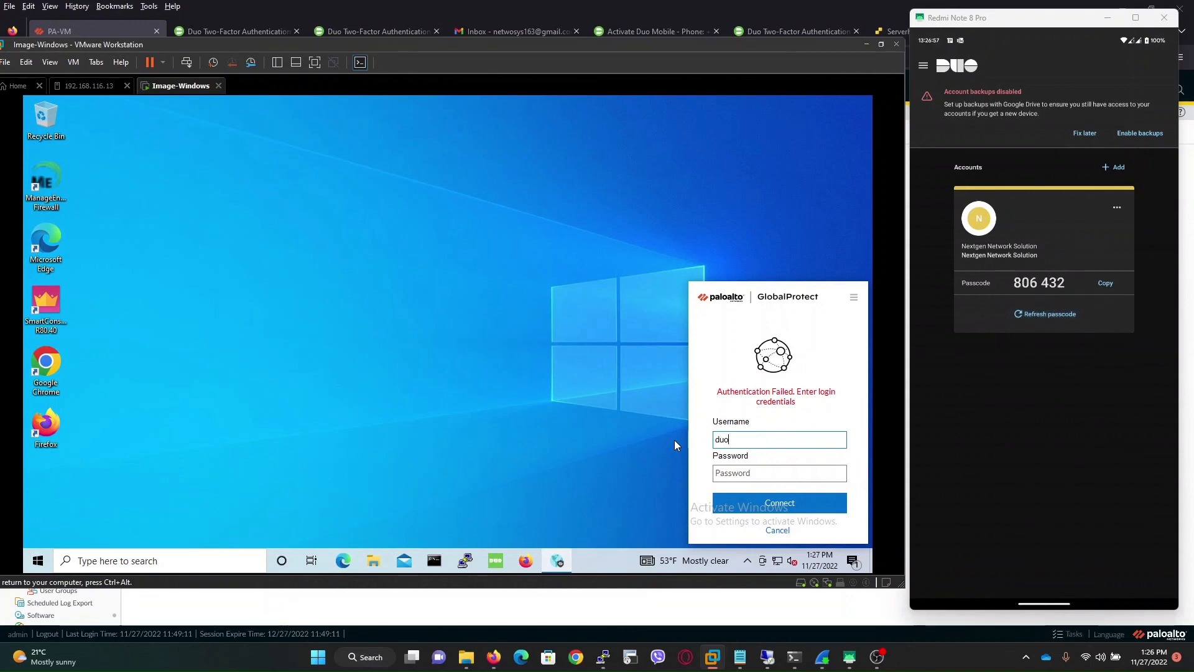
{"action": "key", "text": "Tab"}
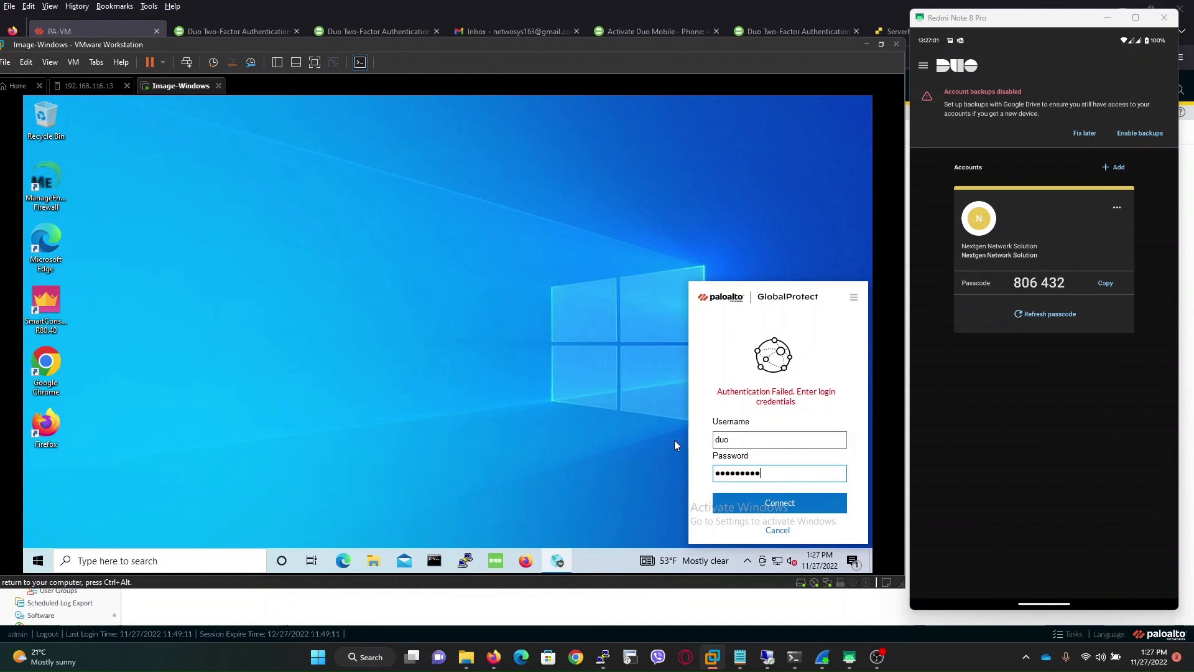
{"action": "left_click", "coordinate": [730, 495]}
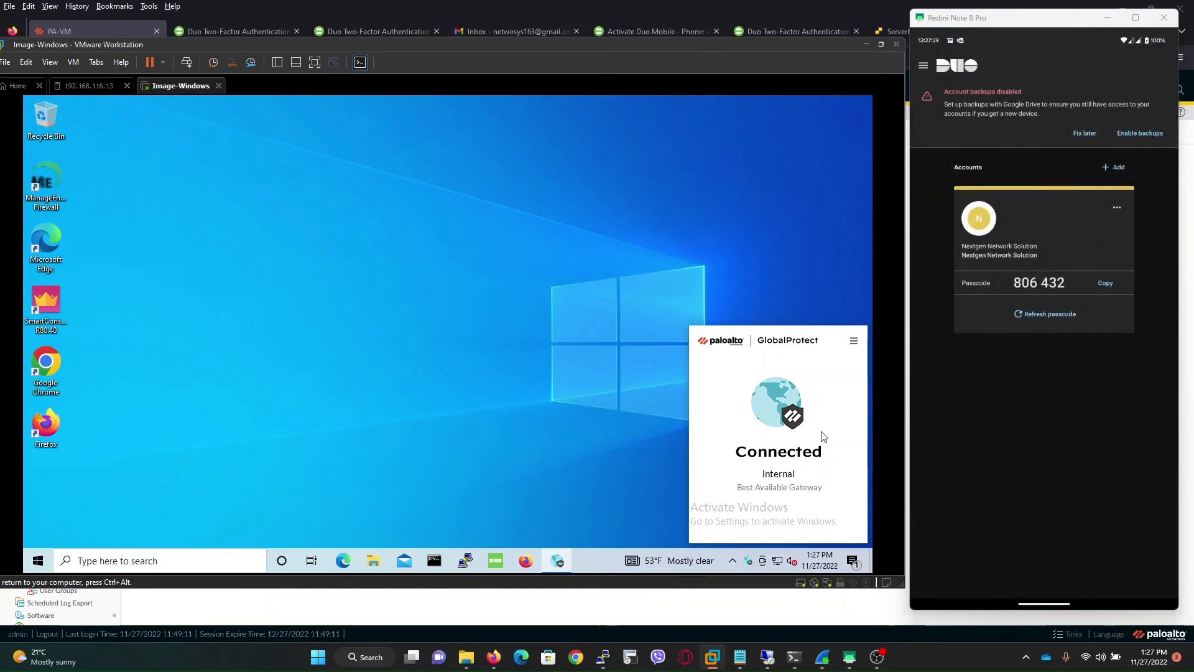
- Disconnect the VPN and restart the connection to portal 192.168.119.201, disconnecting once more during the first reconnection attempt
{"action": "left_click", "coordinate": [855, 342]}
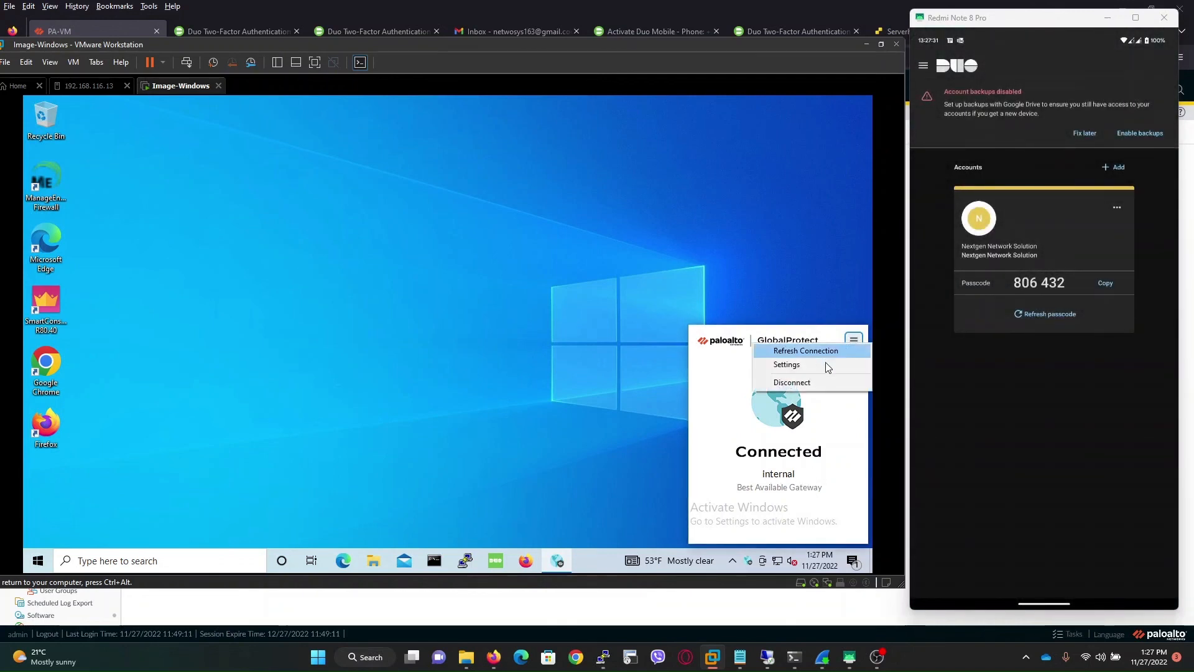
{"action": "left_click", "coordinate": [800, 382]}
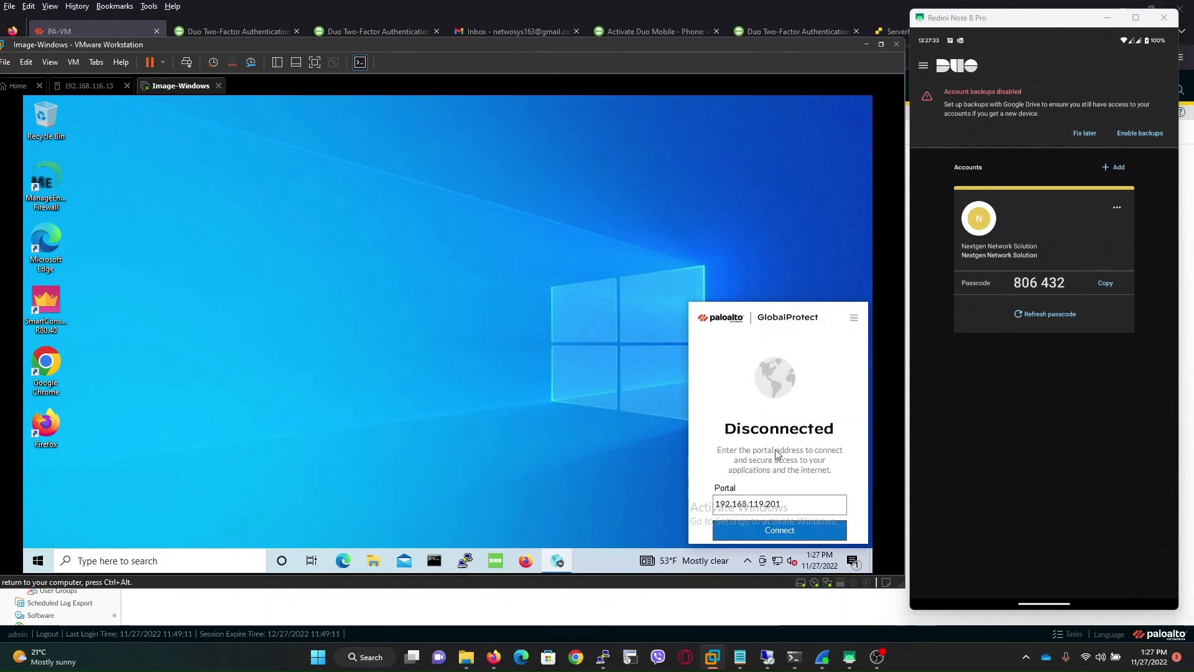
{"action": "left_click", "coordinate": [808, 530]}
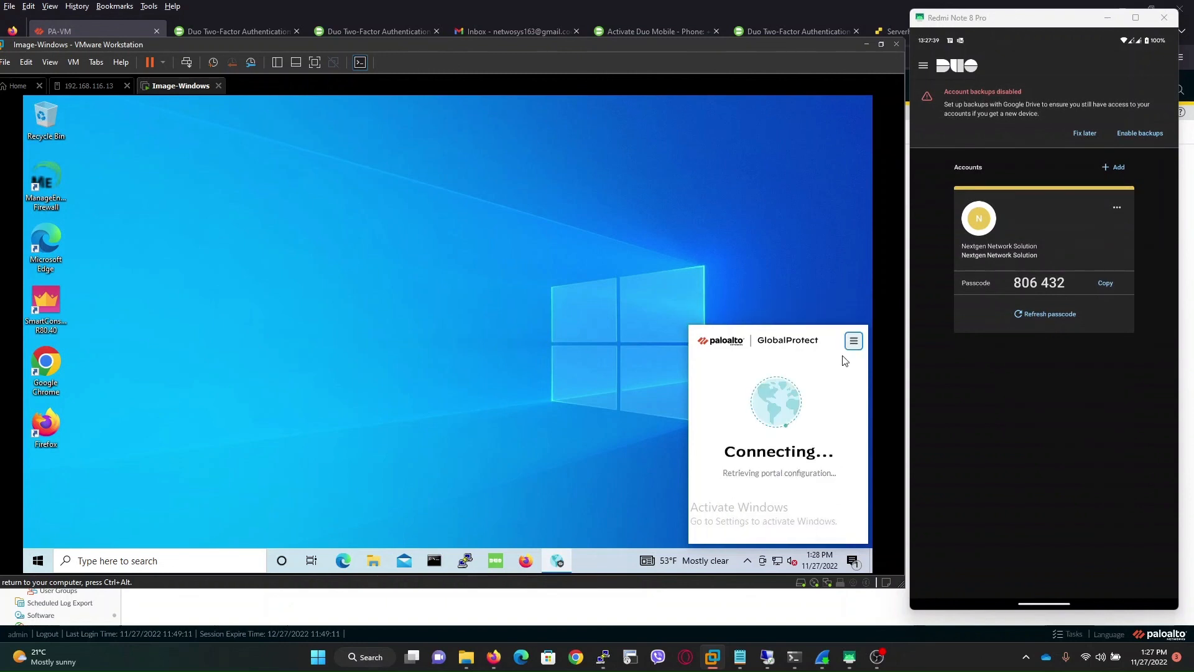
{"action": "left_click", "coordinate": [856, 343]}
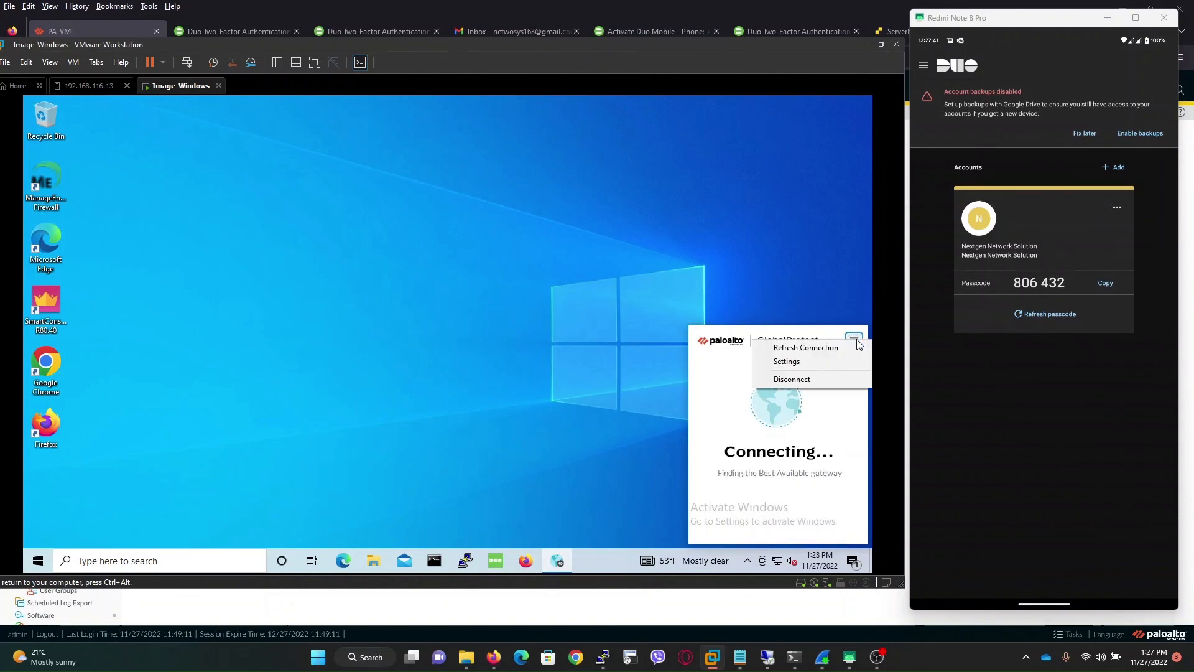
{"action": "left_click", "coordinate": [801, 380]}
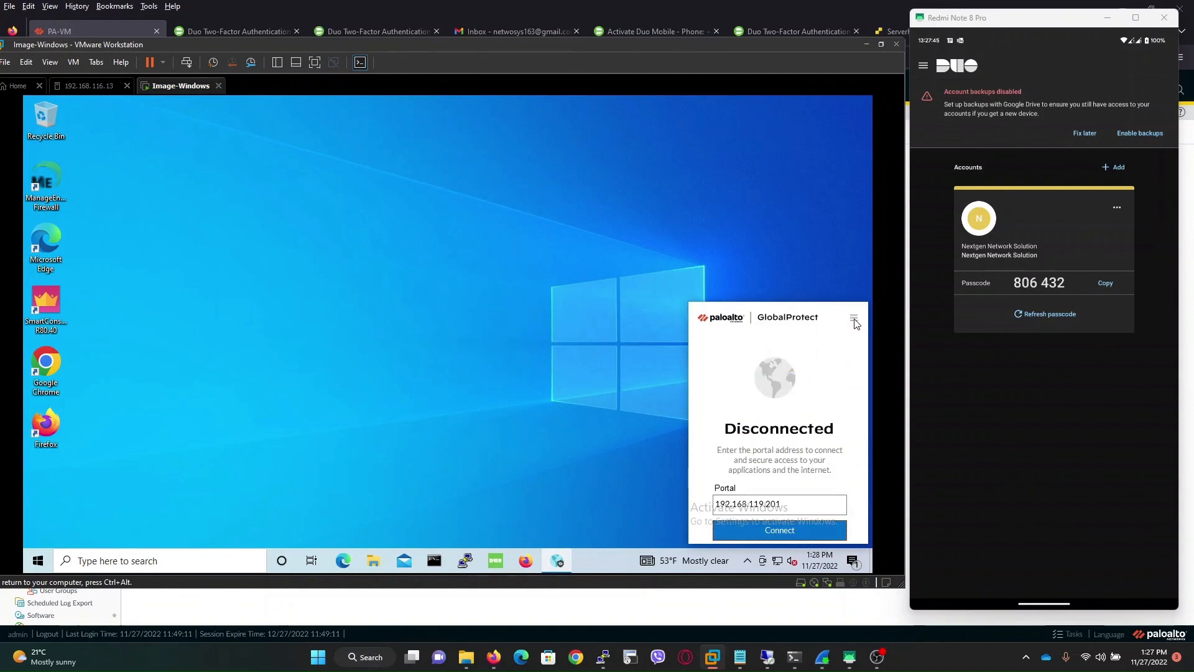
{"action": "left_click", "coordinate": [776, 529]}
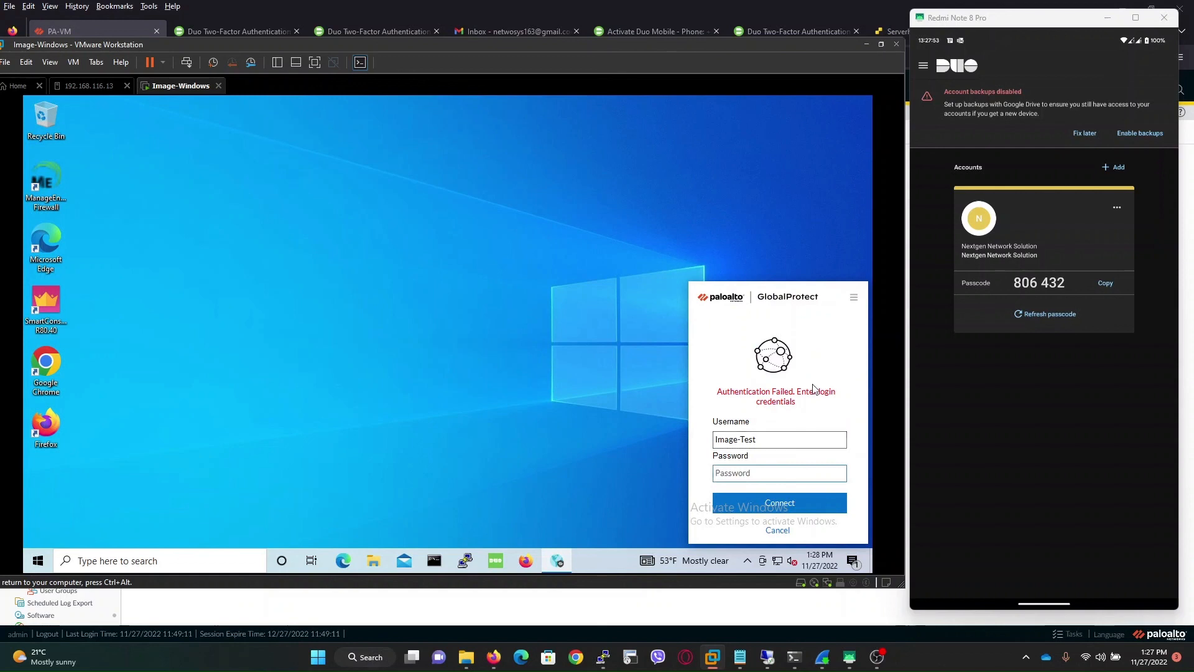
- Log in to GlobalProtect as duo with only the account password, and bring the client window back up
{"action": "left_click_drag", "start_coordinate": [778, 439], "coordinate": [636, 440]}
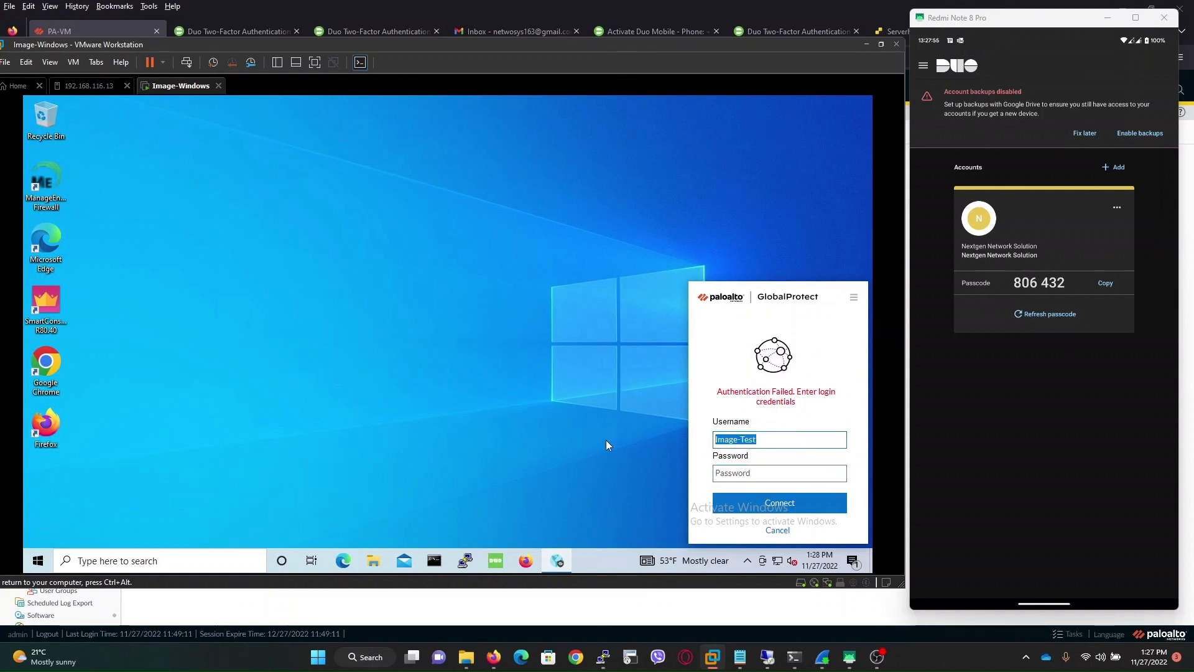
{"action": "type", "text": "duo"}
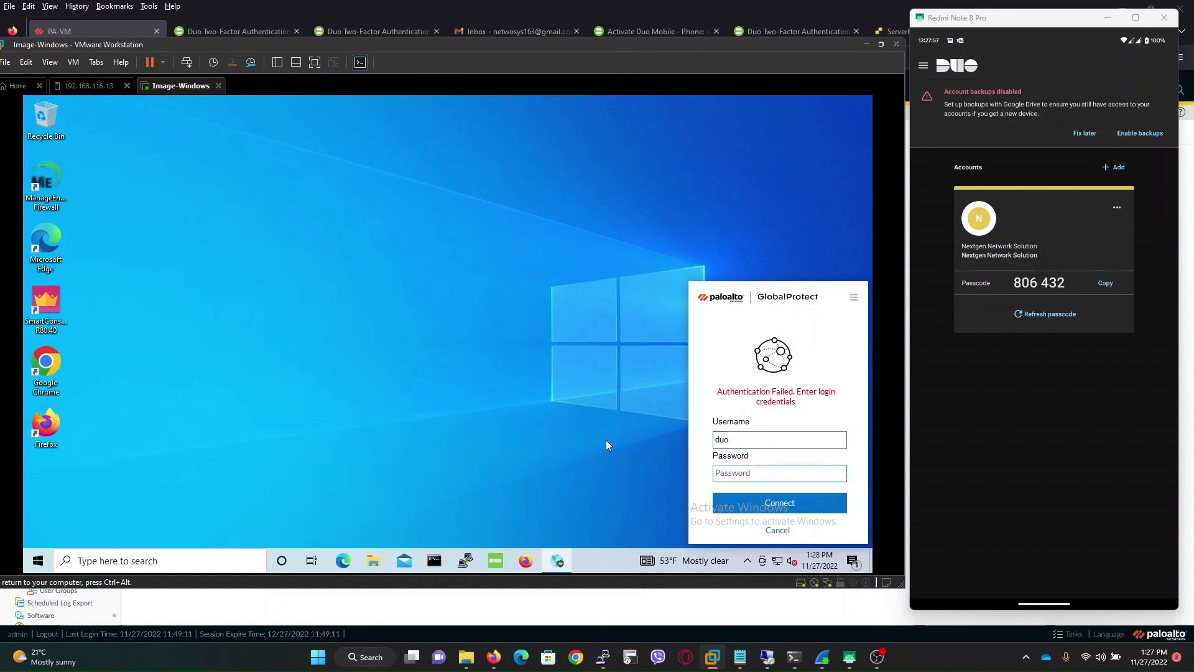
{"action": "type", "text": "********"}
{"action": "key", "text": "Return"}
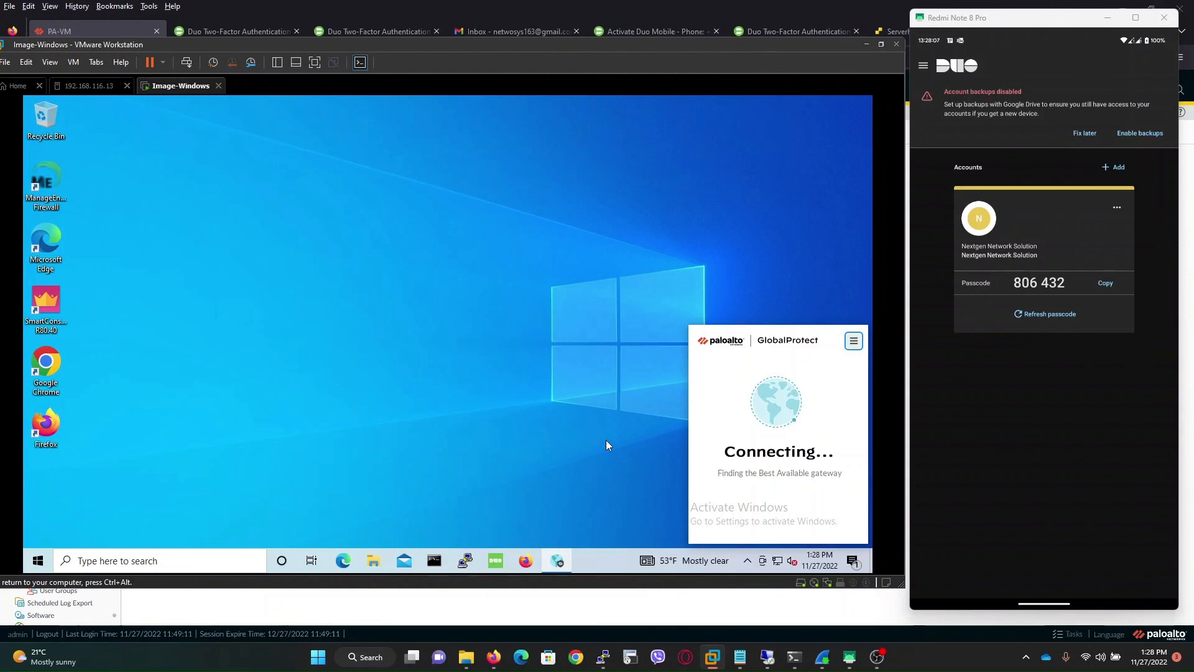
{"action": "left_click", "coordinate": [744, 561]}
{"action": "left_click", "coordinate": [749, 528]}
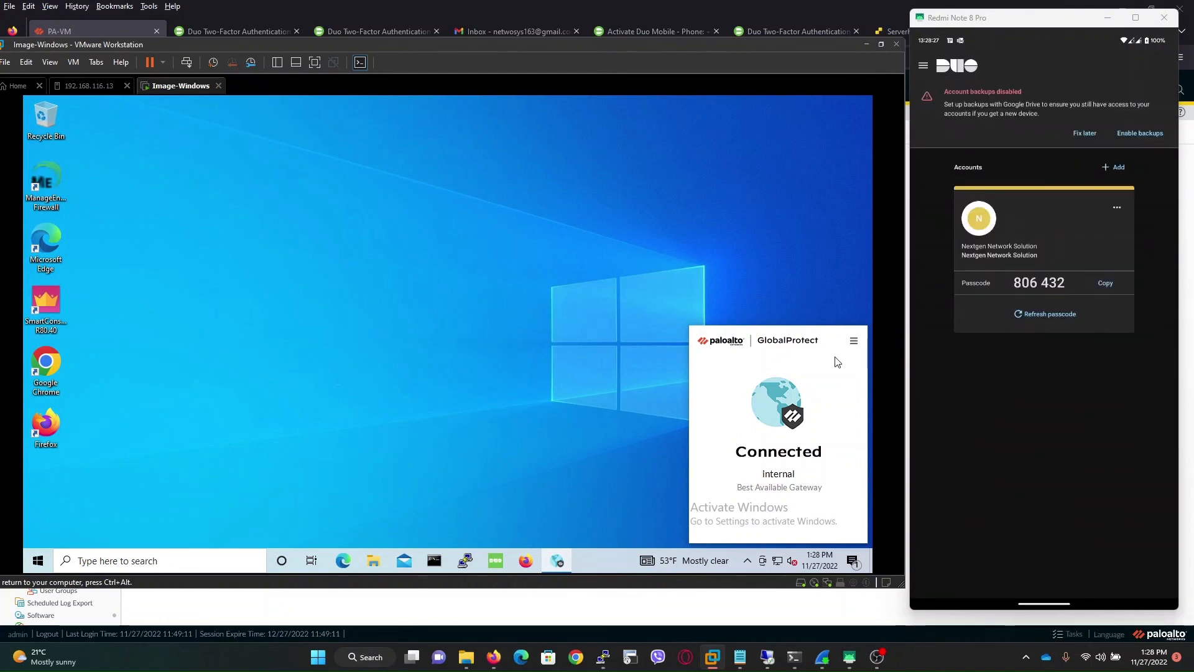
- Sign out of GlobalProtect from its settings, confirming removal of the stored user credentials
{"action": "left_click", "coordinate": [854, 342]}
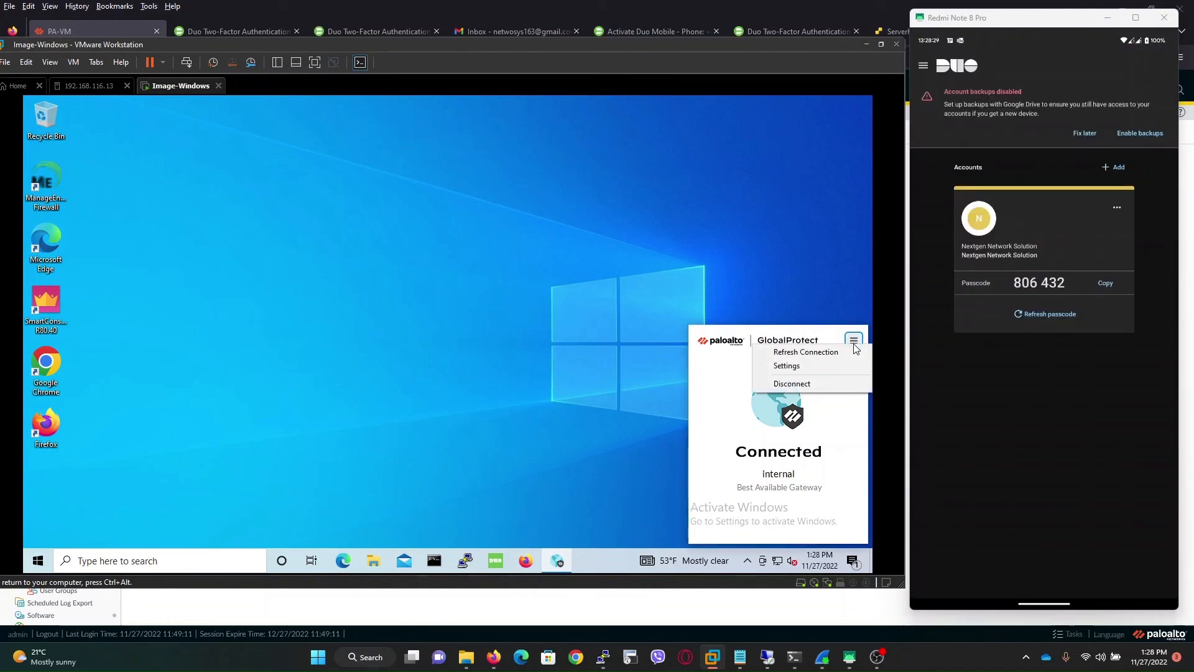
{"action": "left_click", "coordinate": [799, 367]}
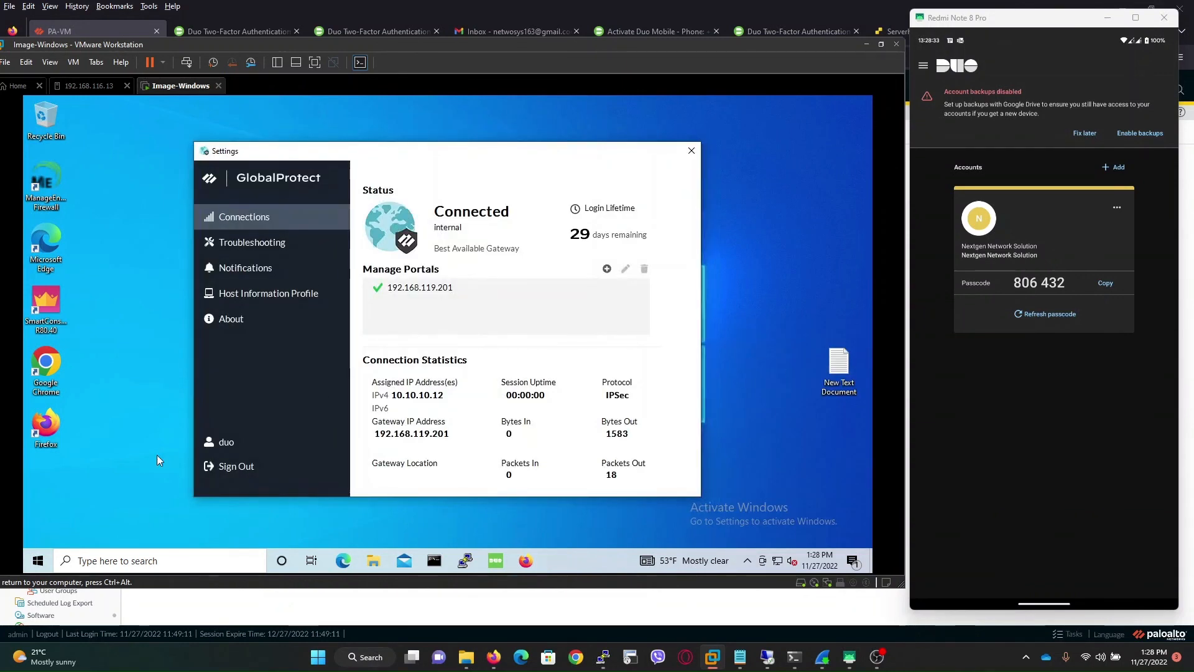
{"action": "left_click", "coordinate": [240, 468]}
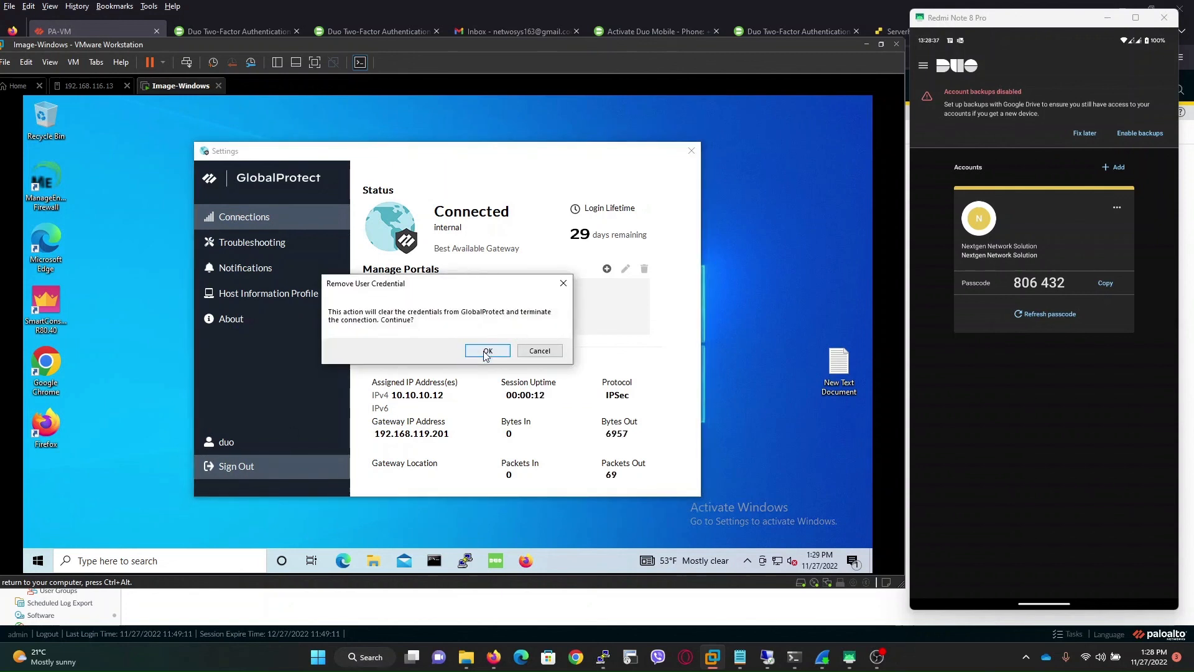
{"action": "left_click", "coordinate": [488, 350]}
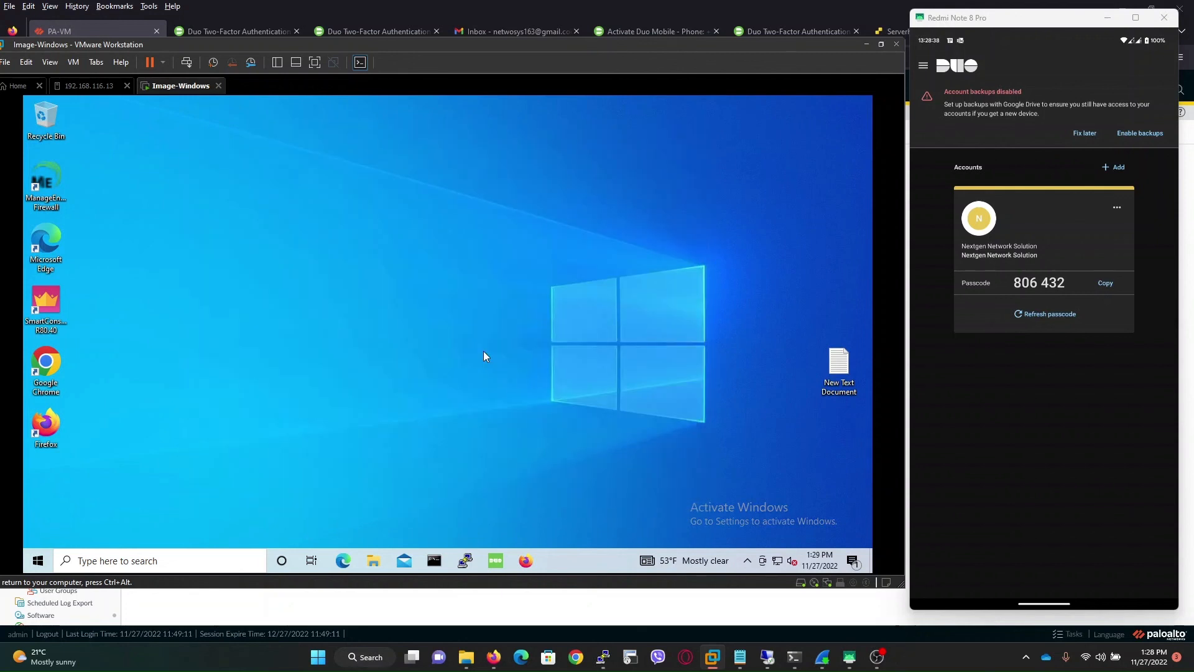
- Reopen the GlobalProtect client and reconnect as duo, entering only the account password without a passcode
{"action": "left_click", "coordinate": [747, 561]}
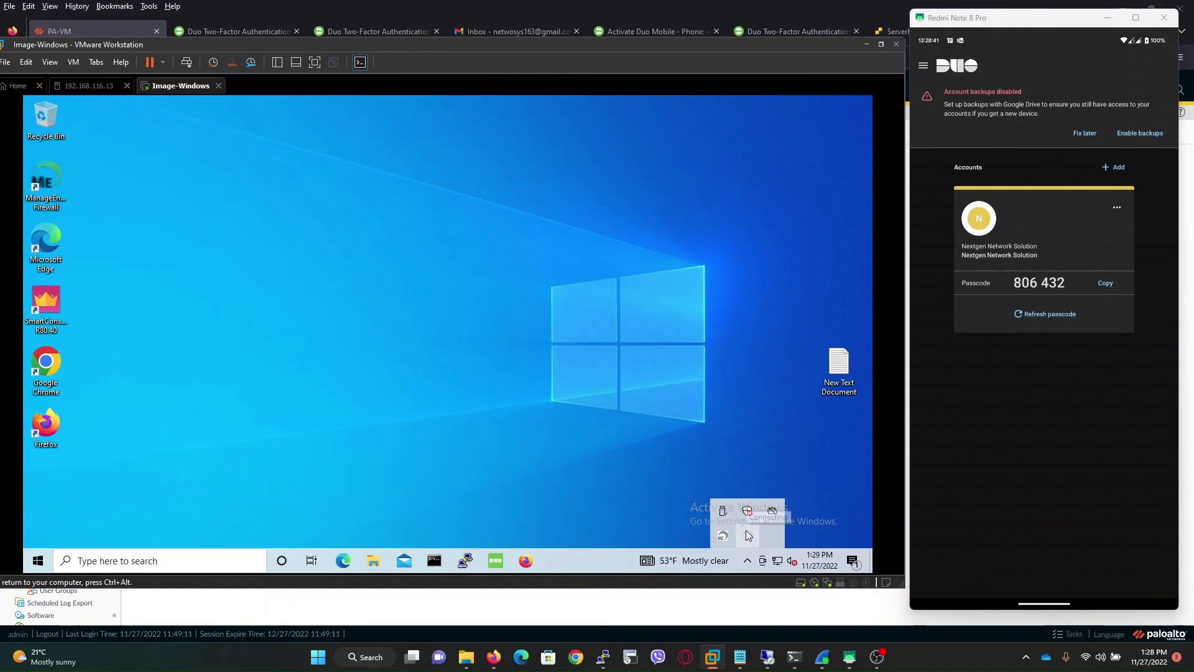
{"action": "left_click", "coordinate": [748, 536]}
{"action": "left_click_drag", "start_coordinate": [767, 440], "coordinate": [706, 437]}
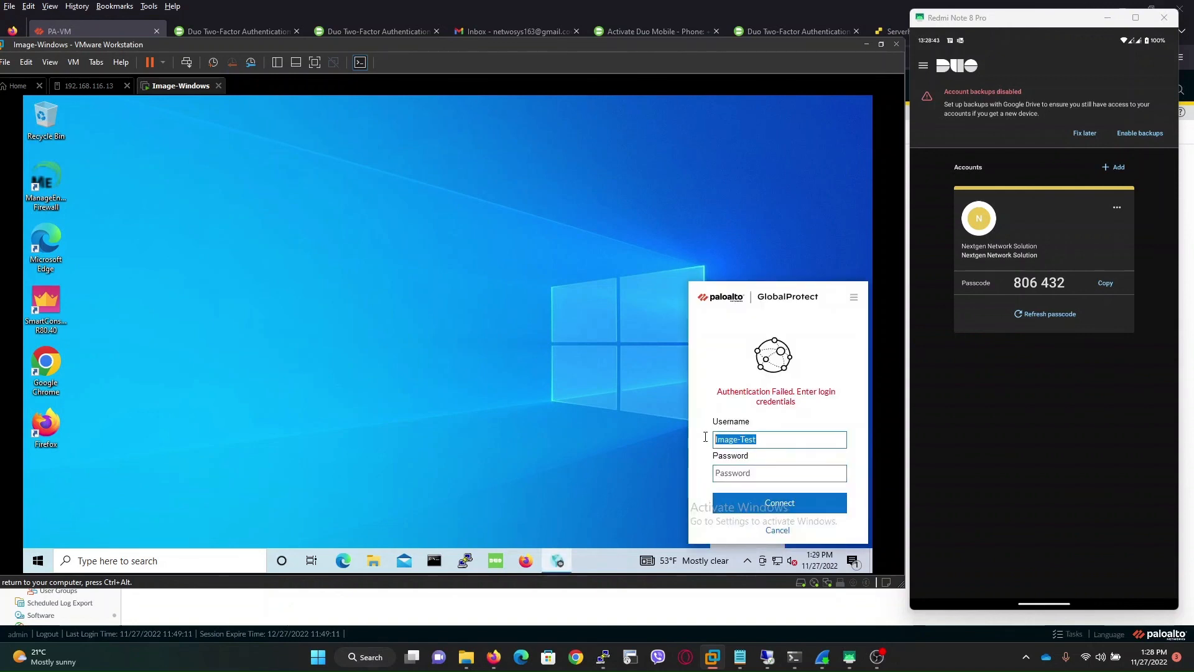
{"action": "key", "text": "BackSpace"}
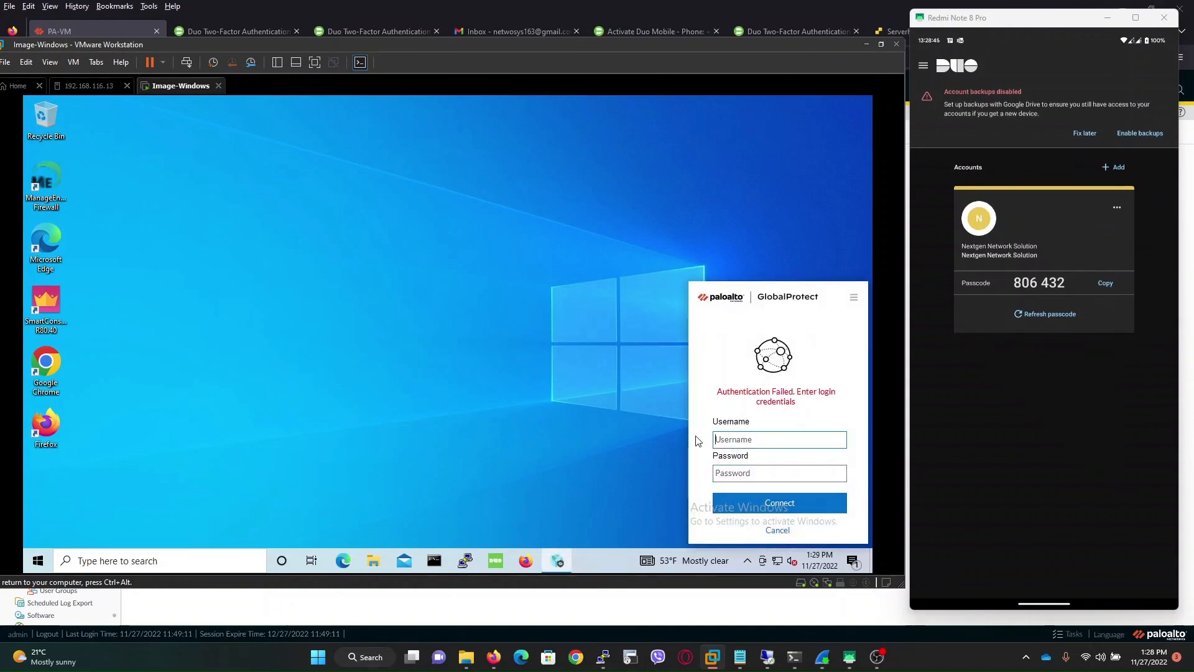
{"action": "type", "text": "duo"}
{"action": "key", "text": "Tab"}
{"action": "type", "text": "*"}
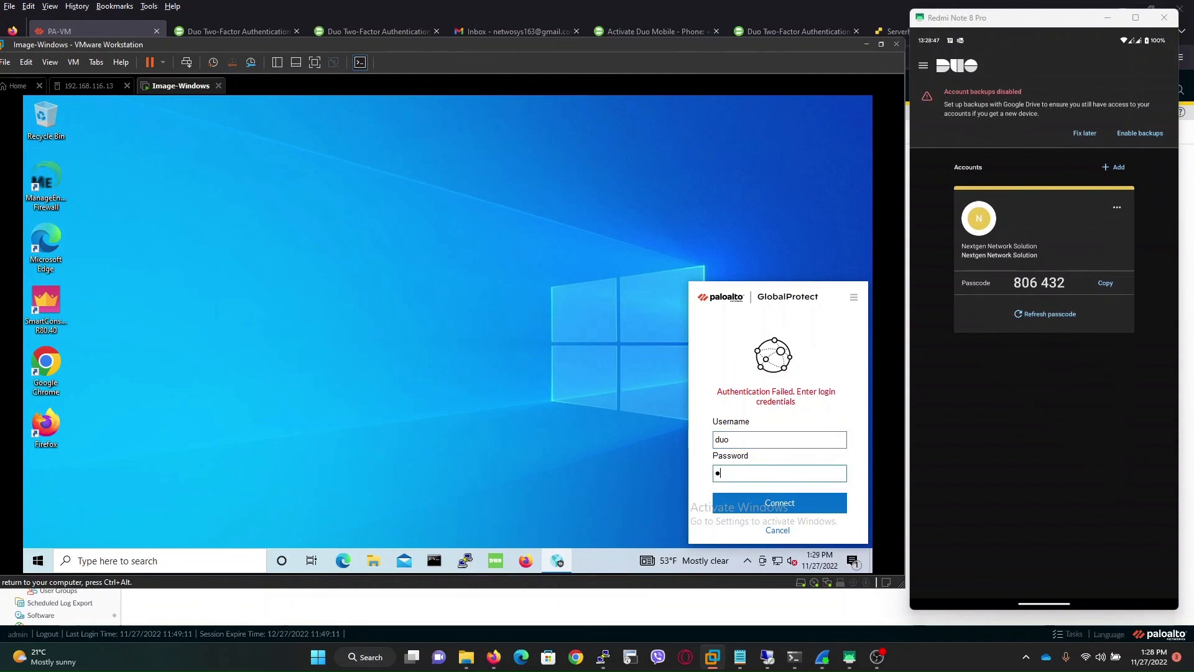
{"action": "type", "text": "*******"}
{"action": "key", "text": "Return"}
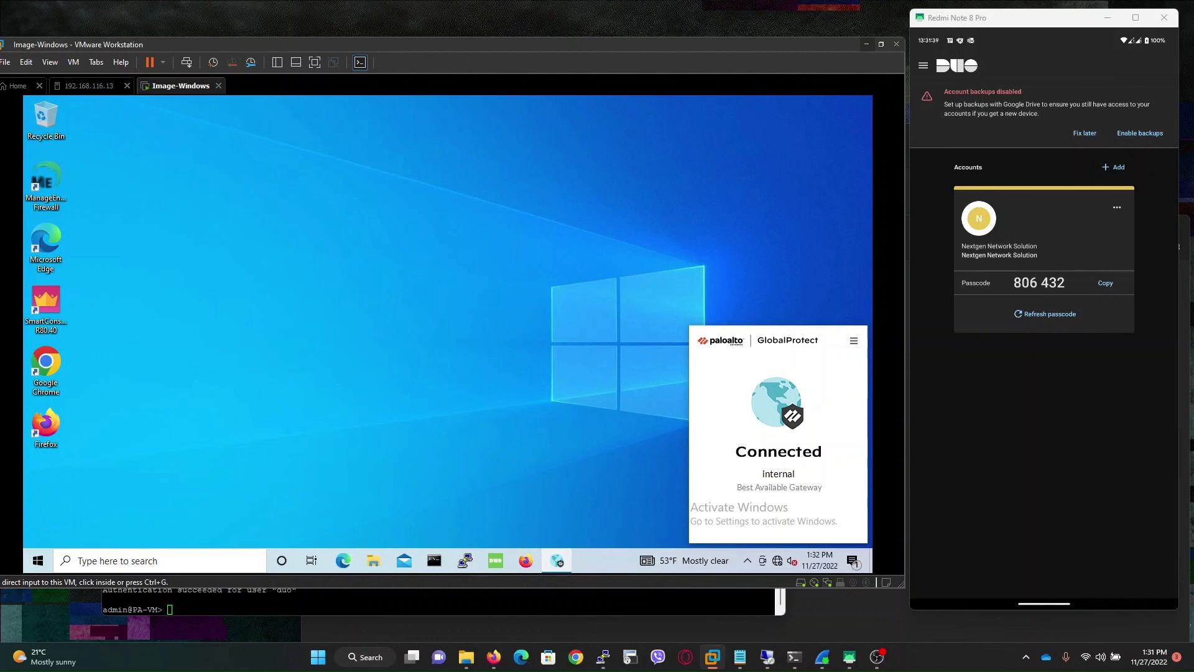
- Switch to Firefox to review the Duo Admin Panel users, and inspect authproxy.cfg in the remote server's Duo Authentication Proxy Manager
{"action": "left_click", "coordinate": [503, 659]}
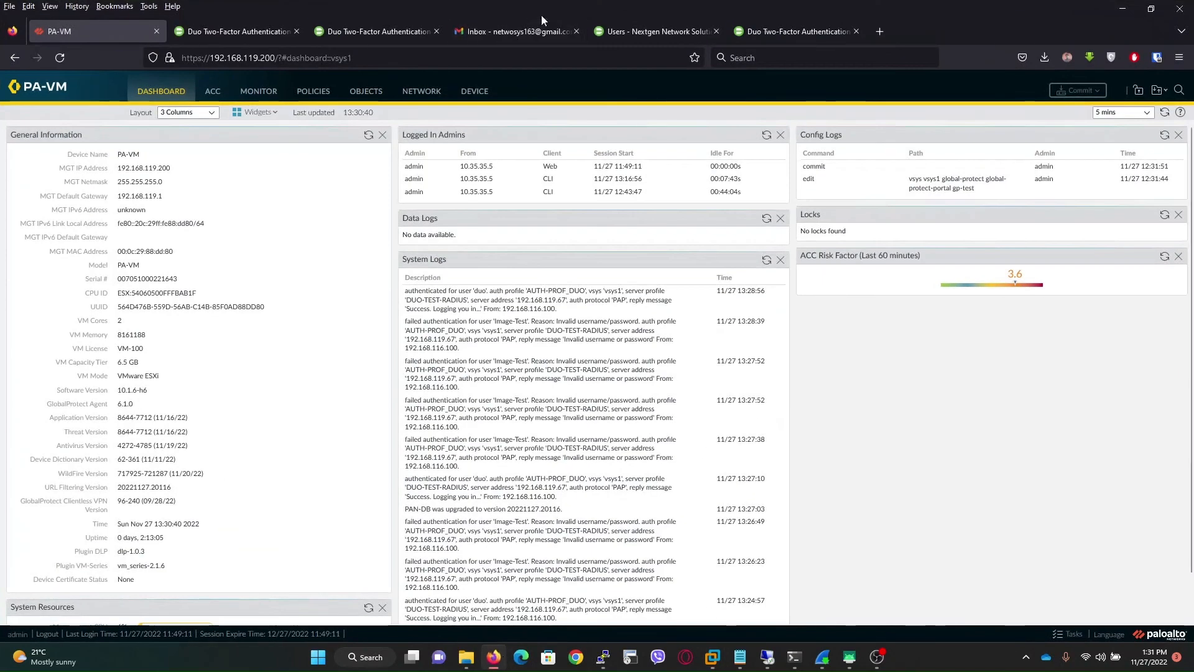
{"action": "left_click", "coordinate": [644, 35]}
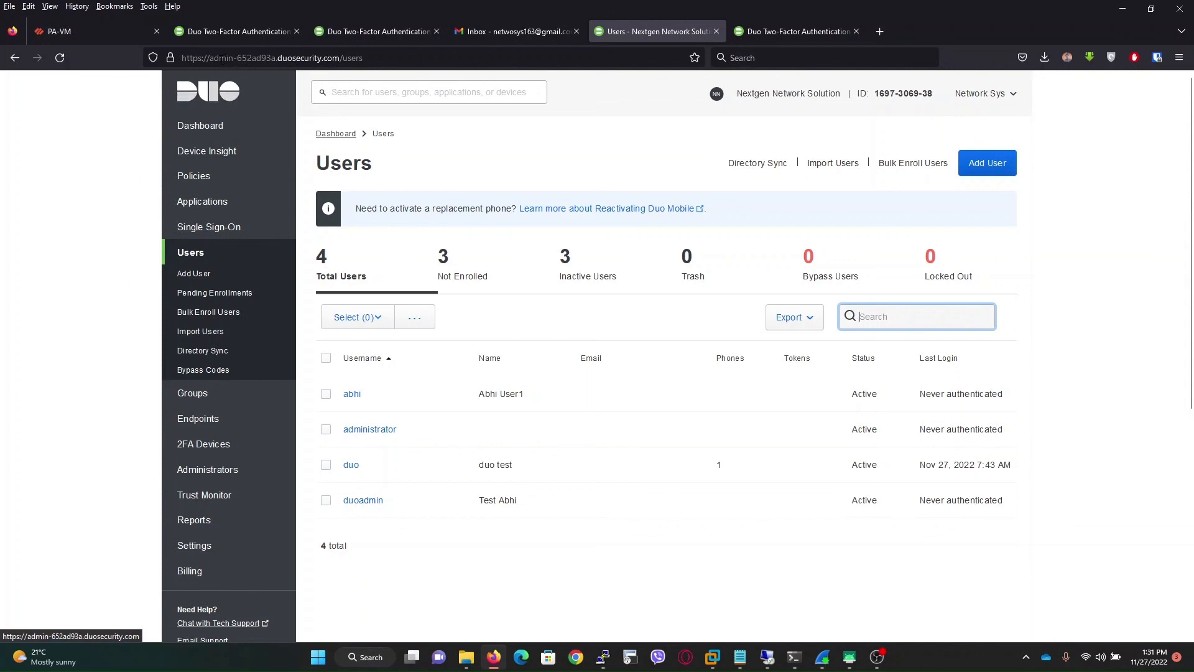
{"action": "left_click", "coordinate": [241, 59]}
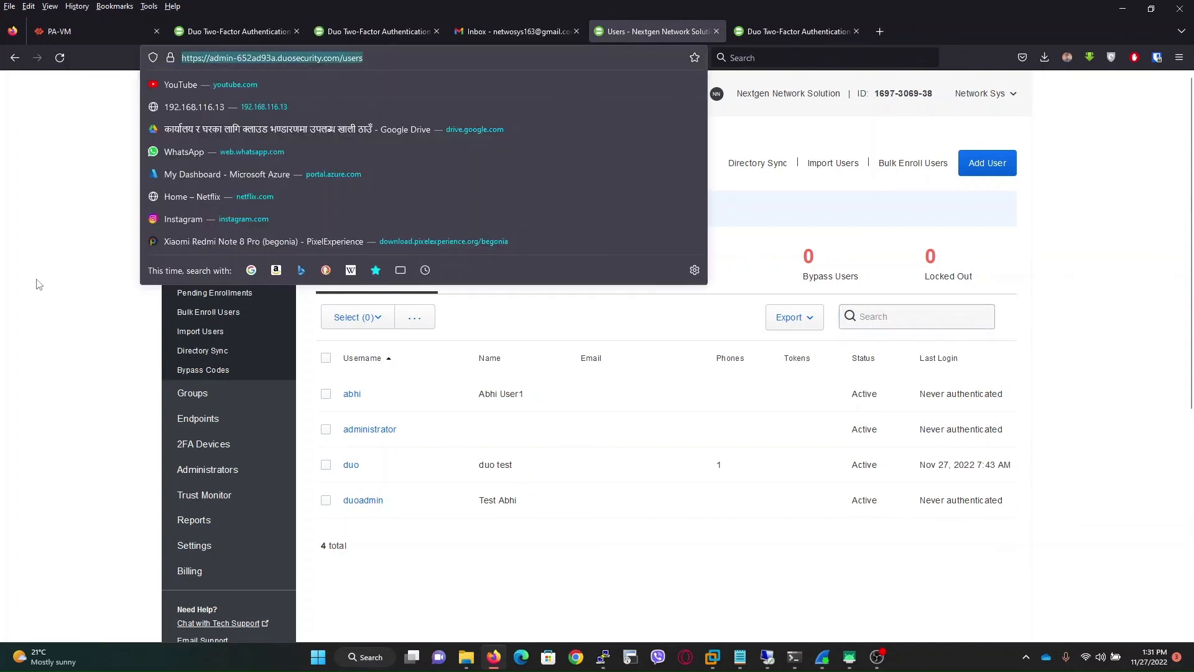
{"action": "left_click", "coordinate": [138, 226]}
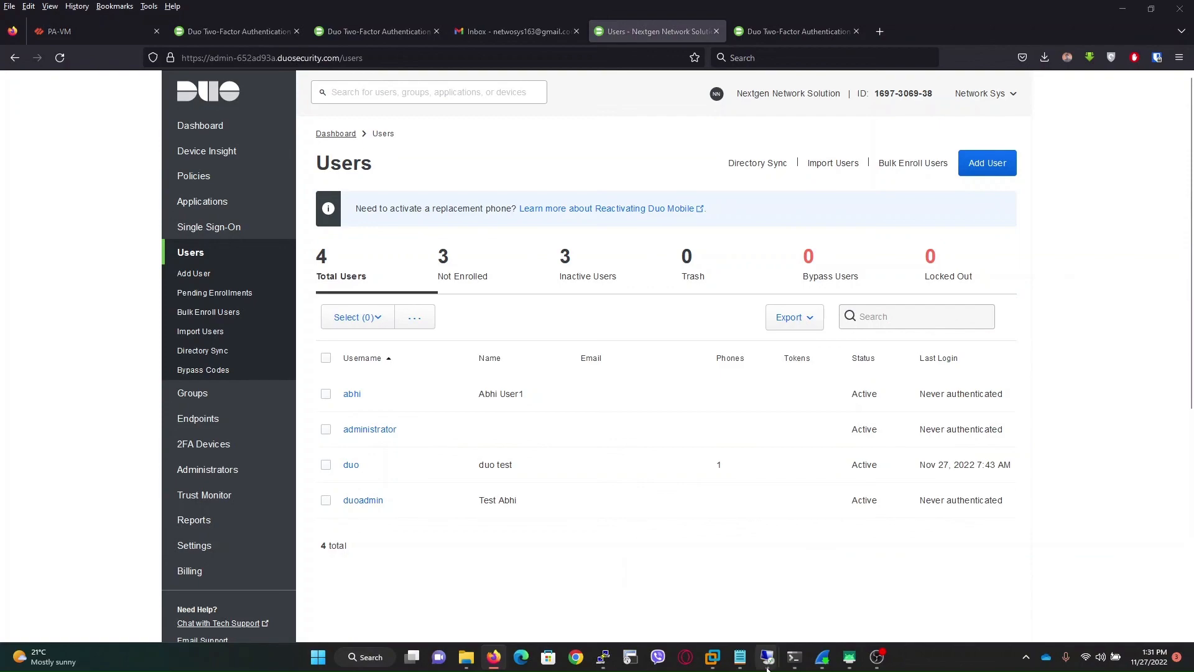
{"action": "left_click", "coordinate": [724, 619]}
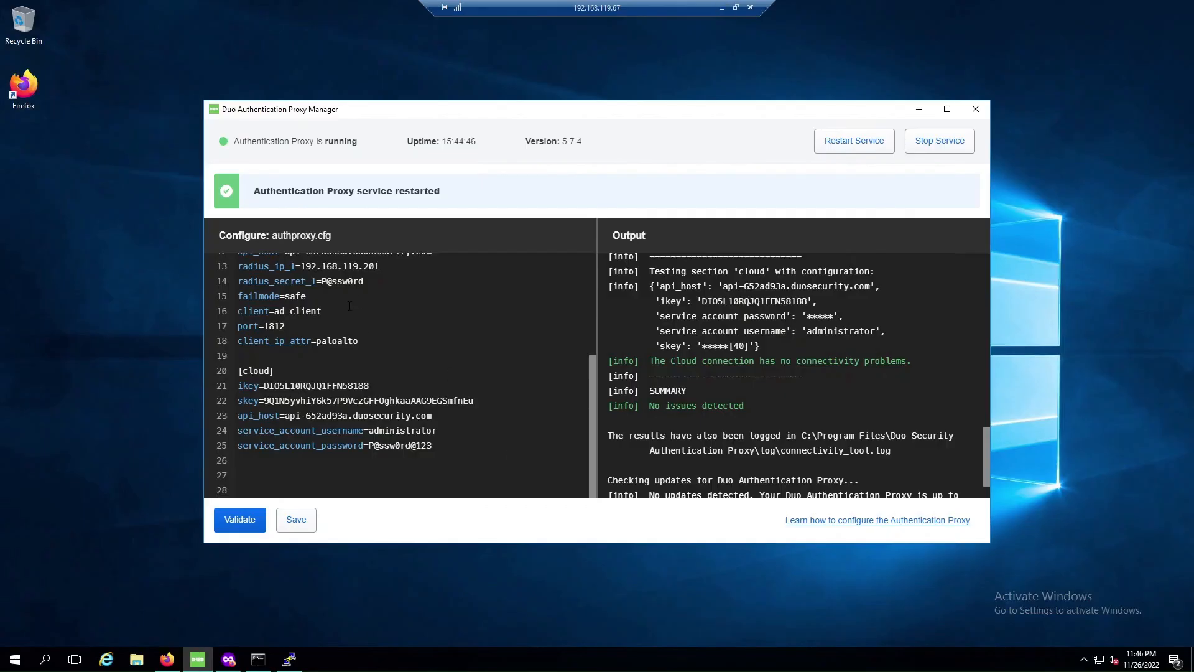
{"action": "scroll", "coordinate": [350, 306], "scroll_direction": "up", "scroll_amount": 4}
{"action": "left_click", "coordinate": [720, 8]}
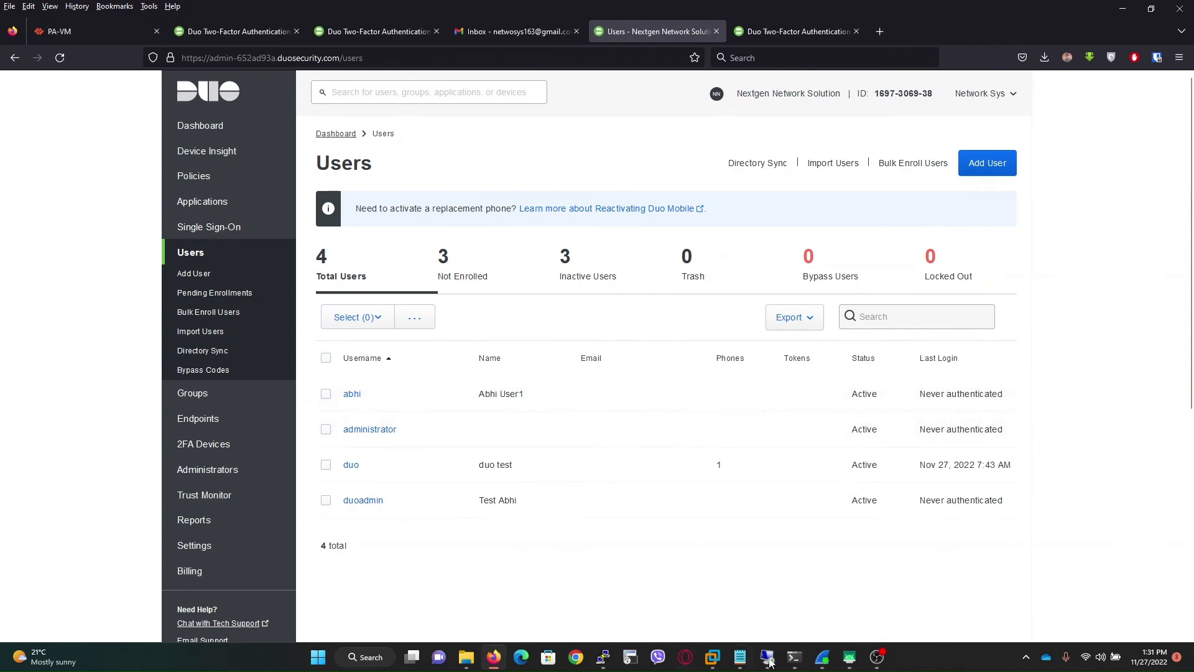
- Check the Active Directory users on the remote server 192.168.119.63, and review the AUTH-PROF_DUO authentication test output in the PuTTY session
{"action": "mouse_move", "coordinate": [771, 658]}
{"action": "left_click", "coordinate": [798, 603]}
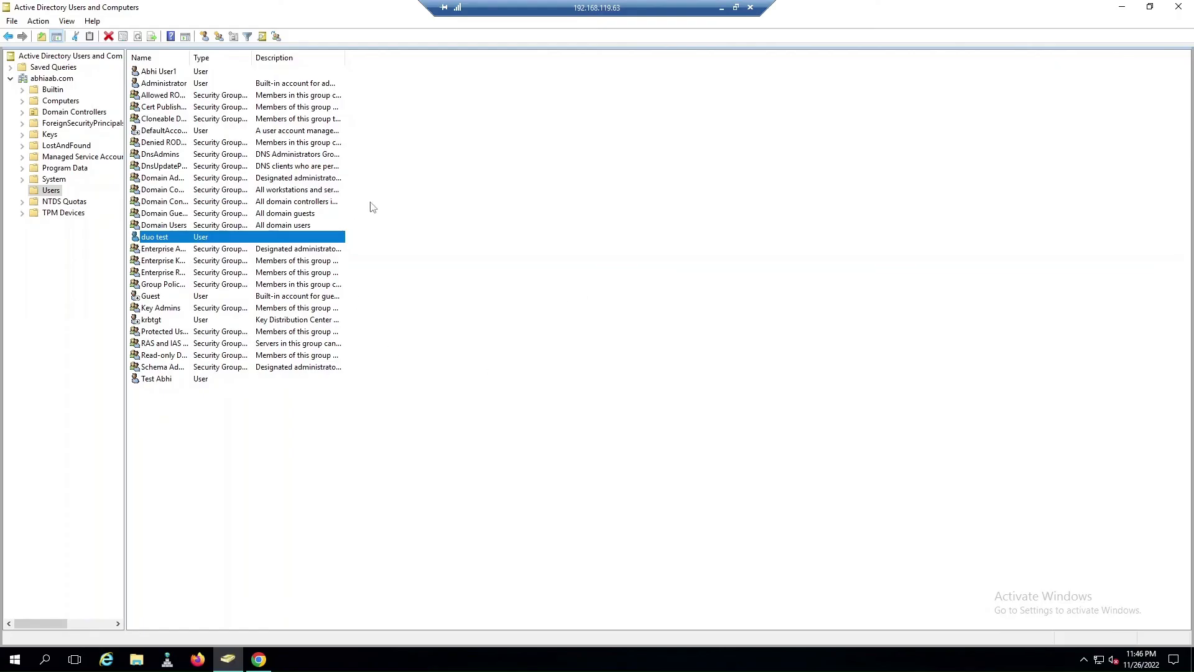
{"action": "left_click", "coordinate": [722, 8]}
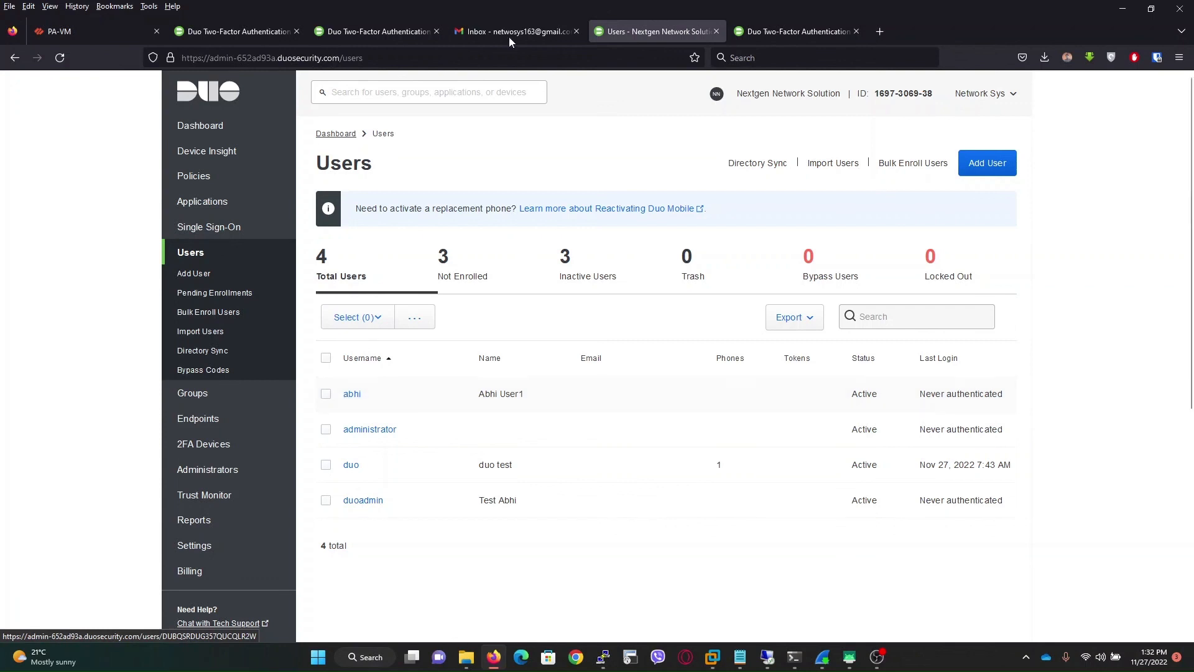
{"action": "left_click", "coordinate": [607, 664]}
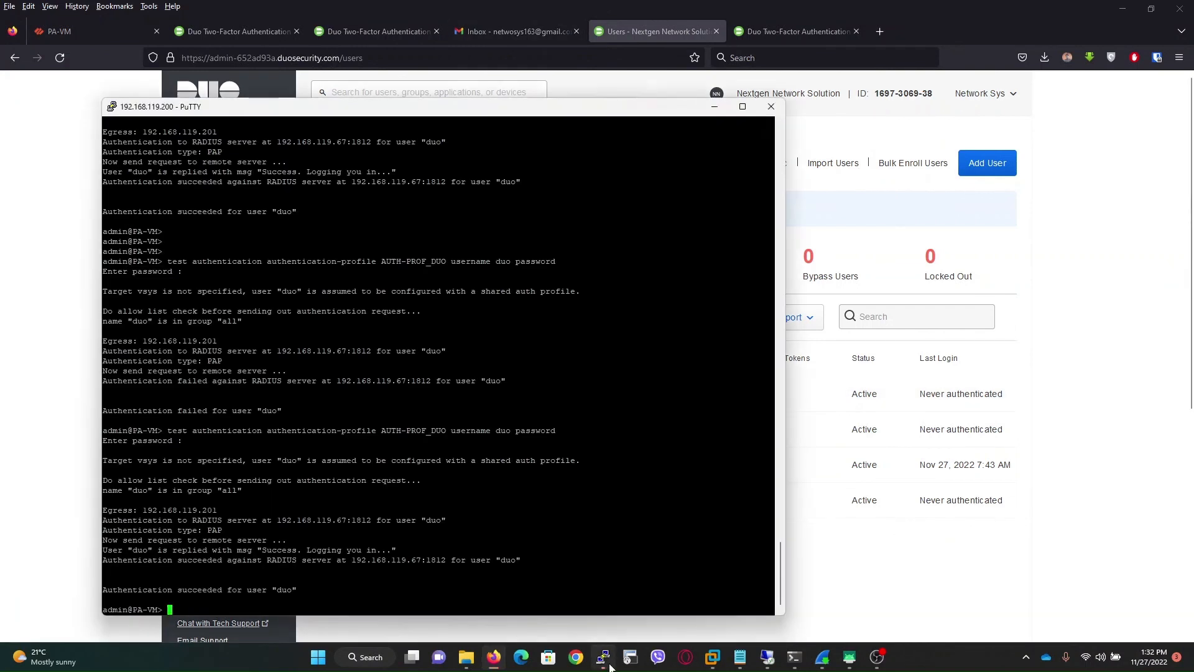
{"action": "left_click_drag", "start_coordinate": [505, 519], "coordinate": [283, 212]}
{"action": "left_click", "coordinate": [355, 284]}
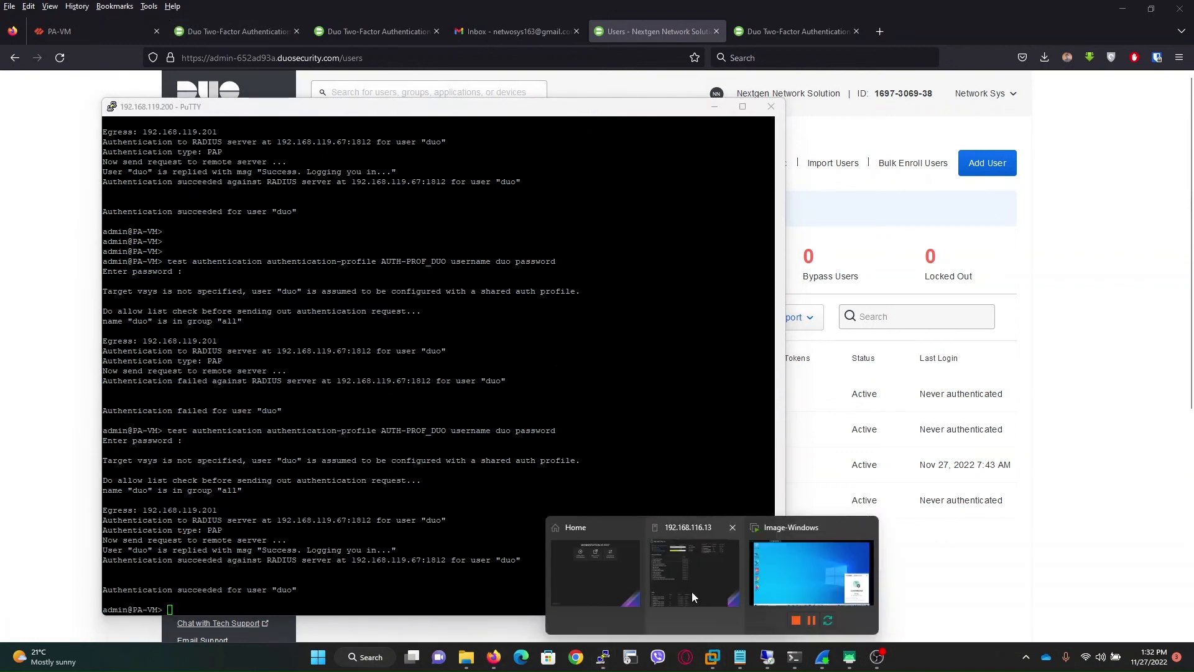
{"action": "left_click", "coordinate": [884, 577]}
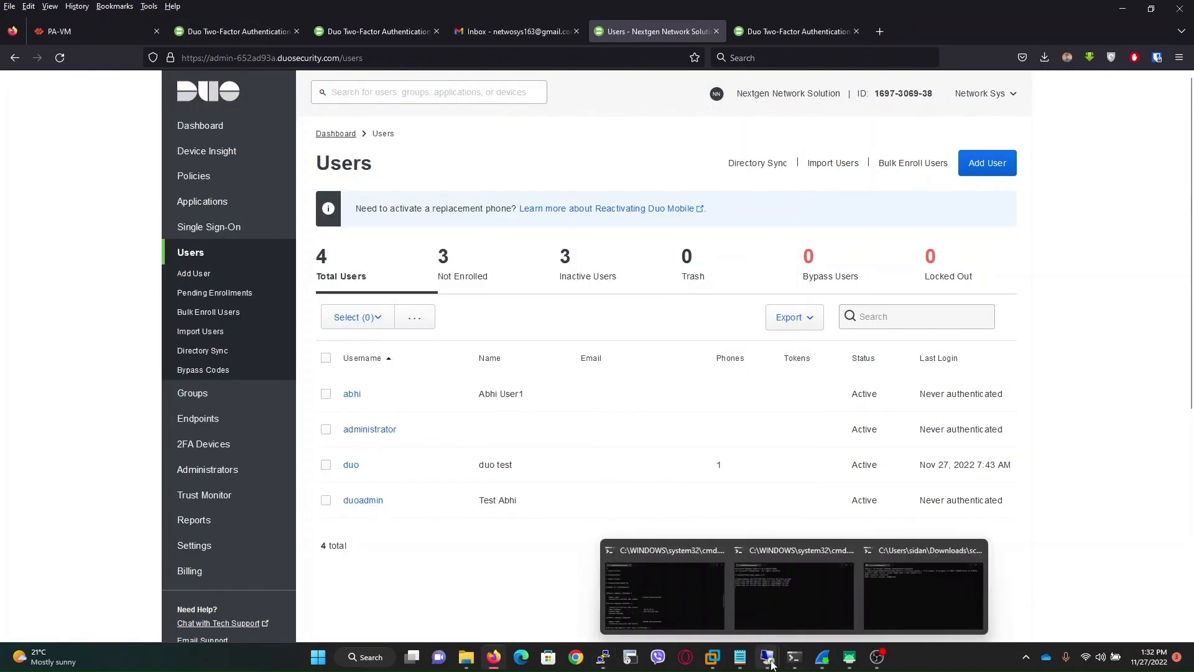
- View the Duo Authentication Proxy Manager on remote server 192.168.119.67, and check the GlobalProtect connection in the Image-Windows virtual machine
{"action": "mouse_move", "coordinate": [767, 658]}
{"action": "left_click", "coordinate": [713, 613]}
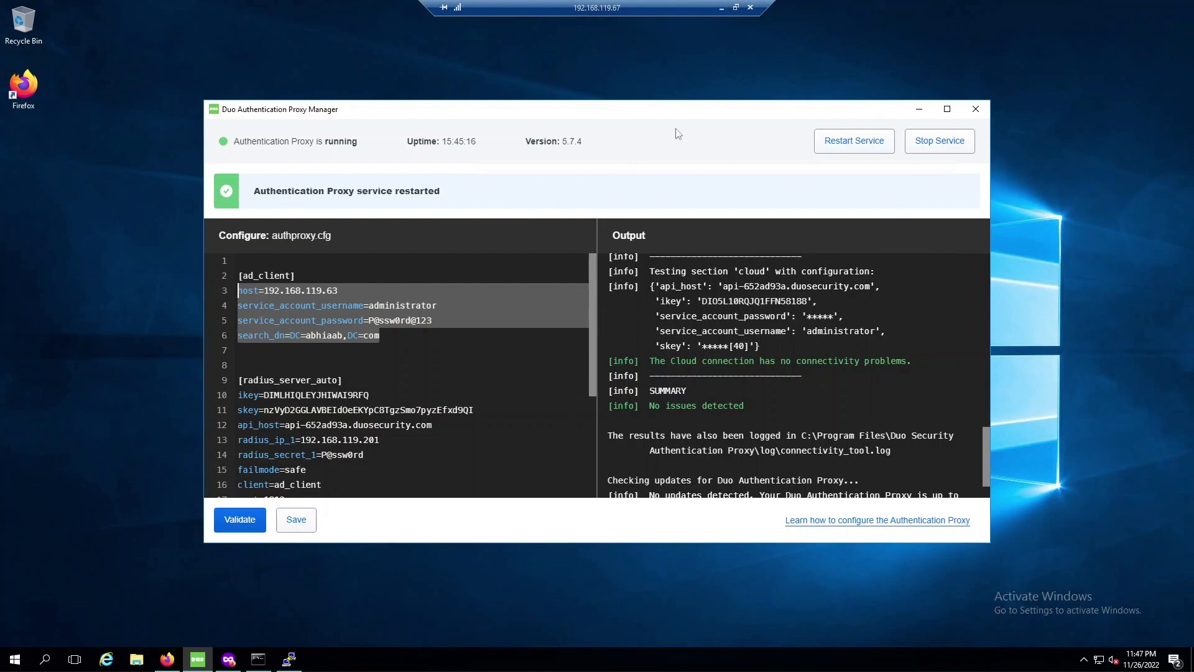
{"action": "left_click", "coordinate": [721, 7]}
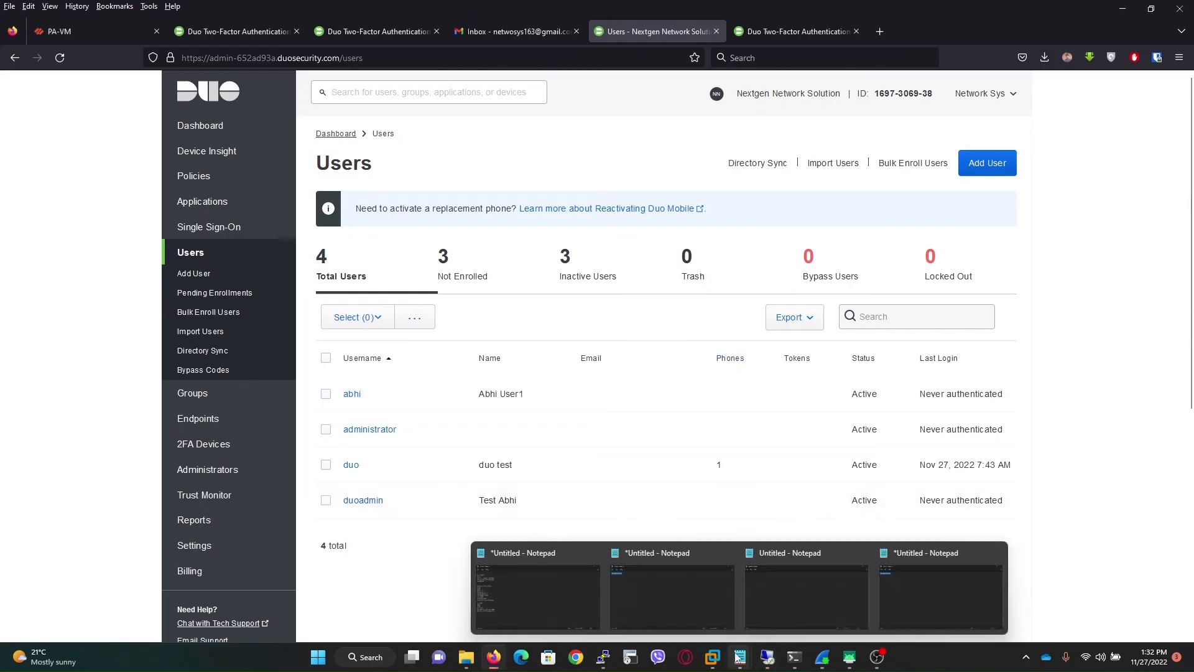
{"action": "mouse_move", "coordinate": [712, 656]}
{"action": "left_click", "coordinate": [774, 583]}
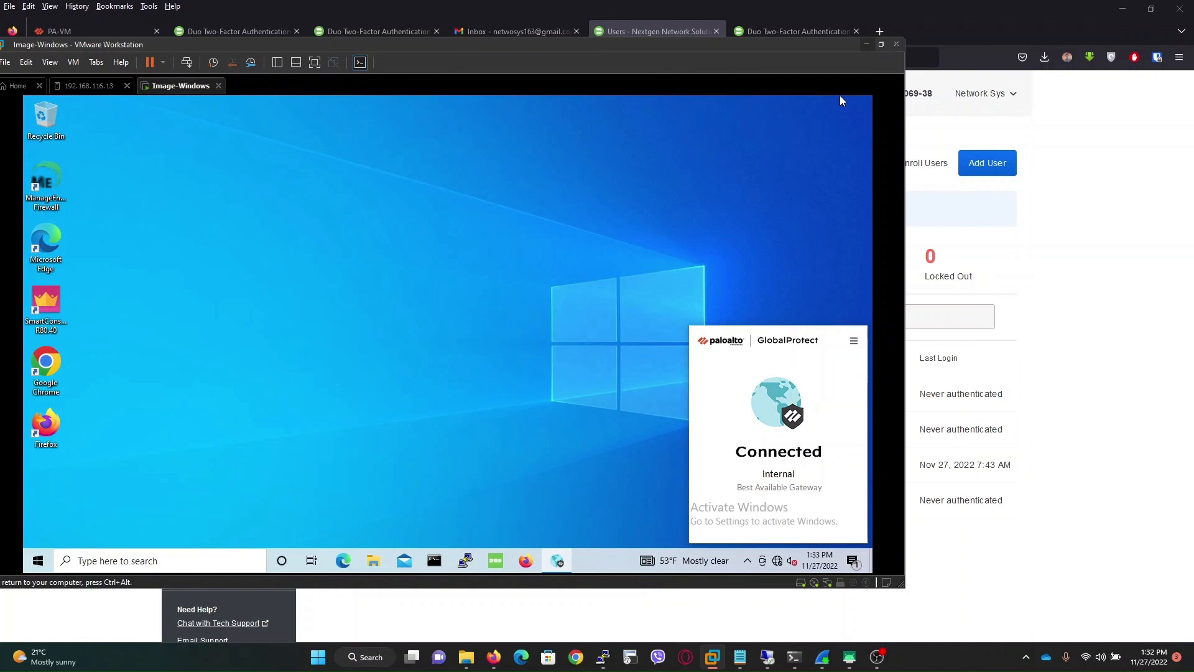
{"action": "left_click", "coordinate": [867, 45]}
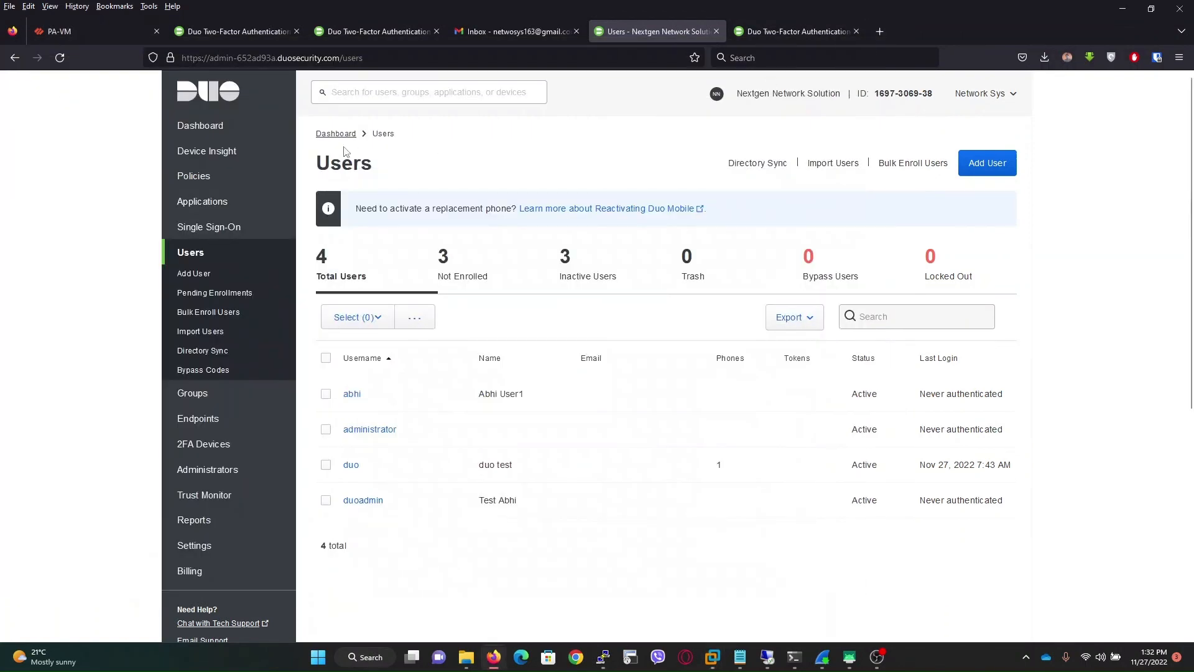